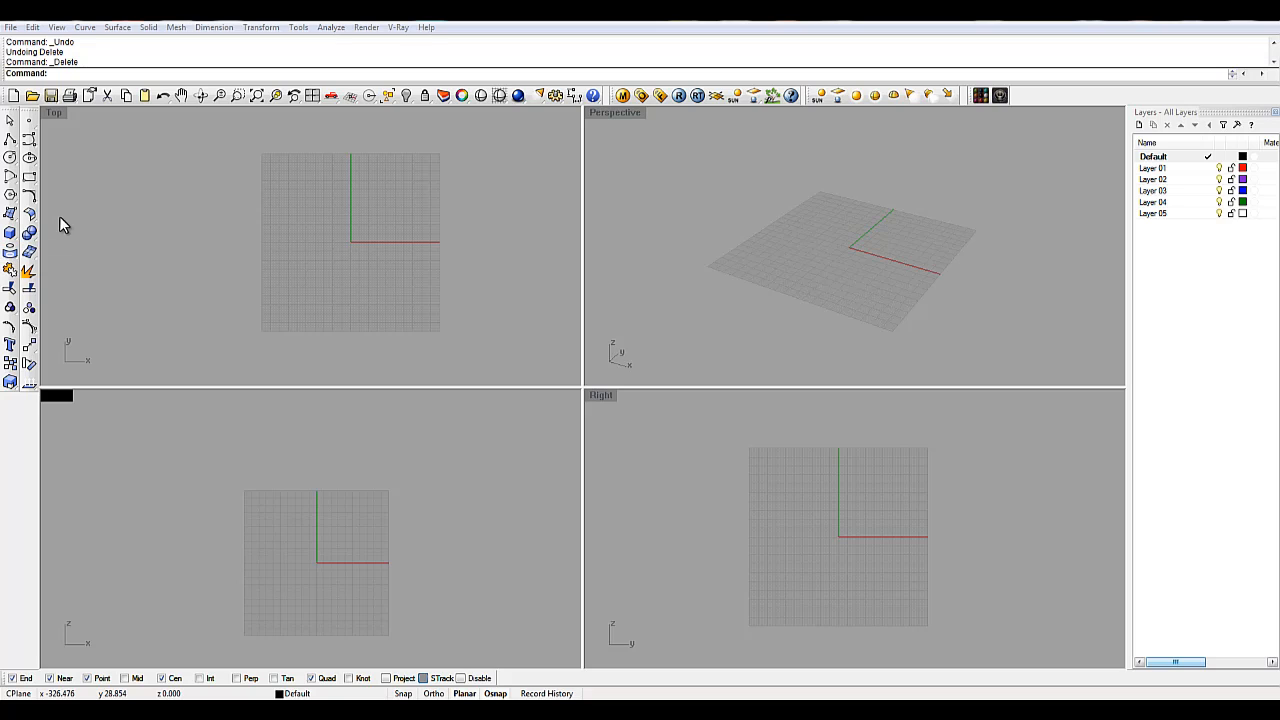
Step: Start a polyline at the origin in the maximized Front viewport with a vertical segment 200 units upward
left_click(10, 143)
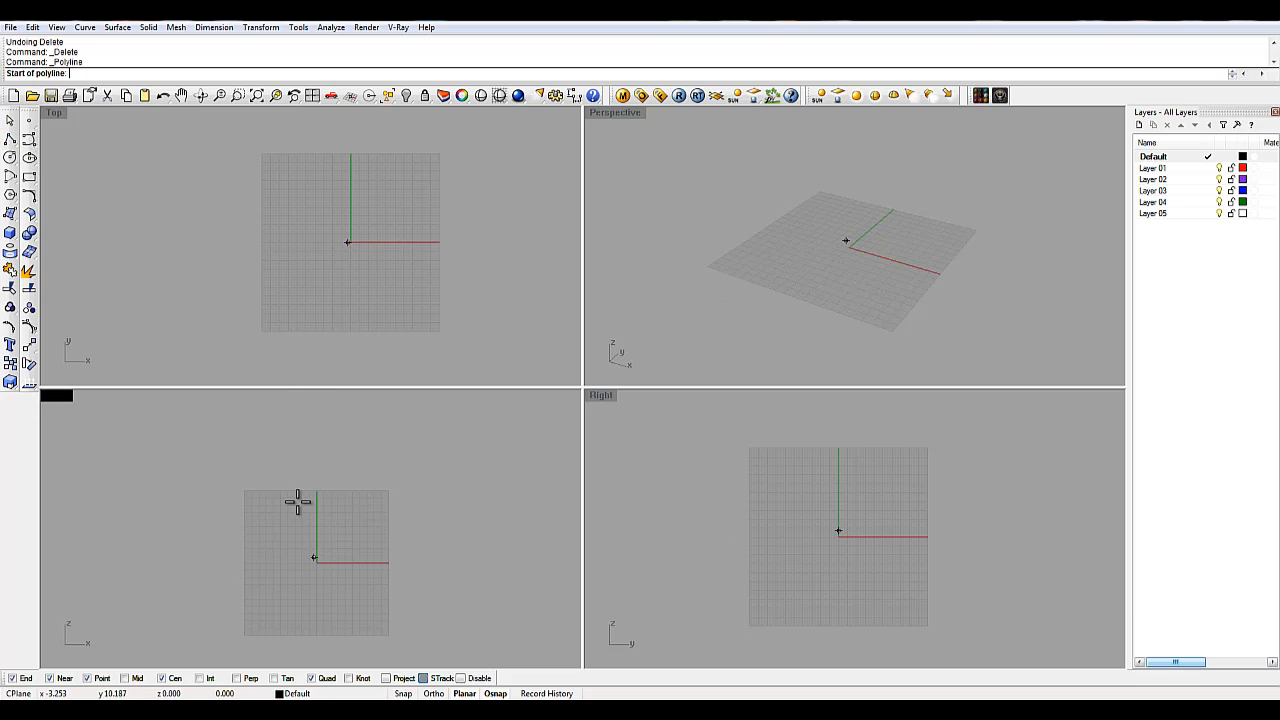
double_click(63, 397)
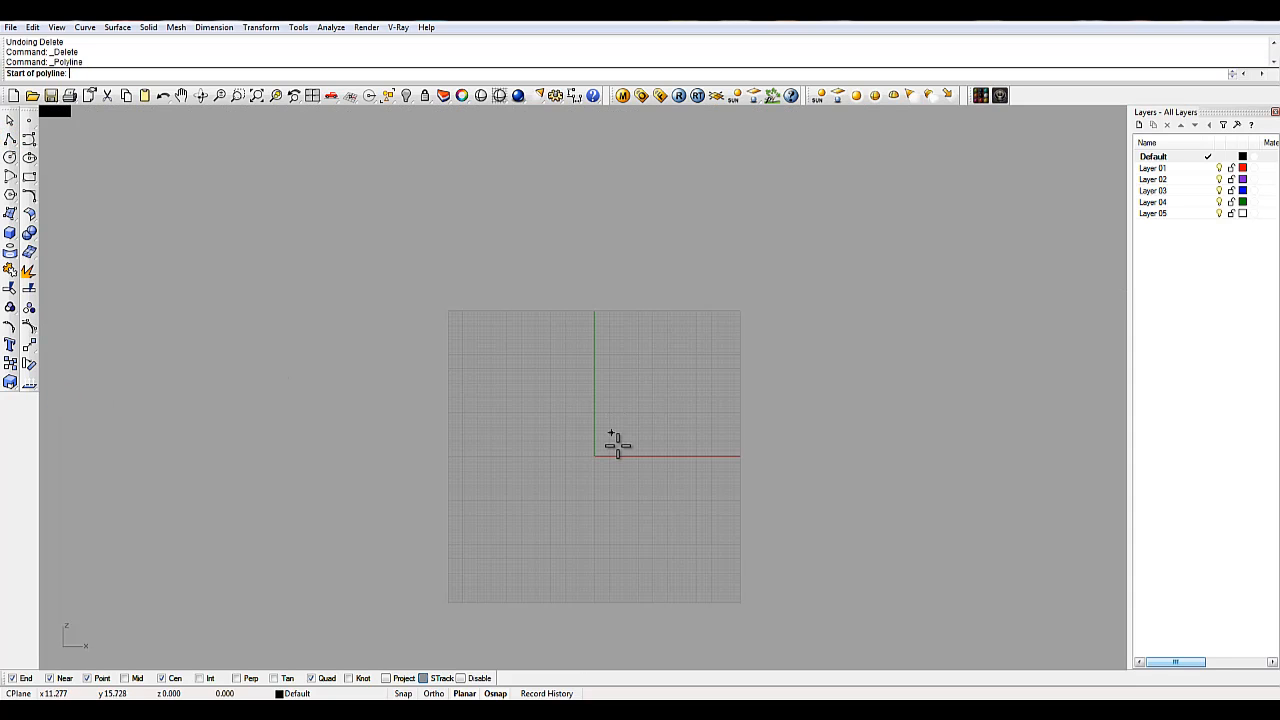
type("0")
key("Return")
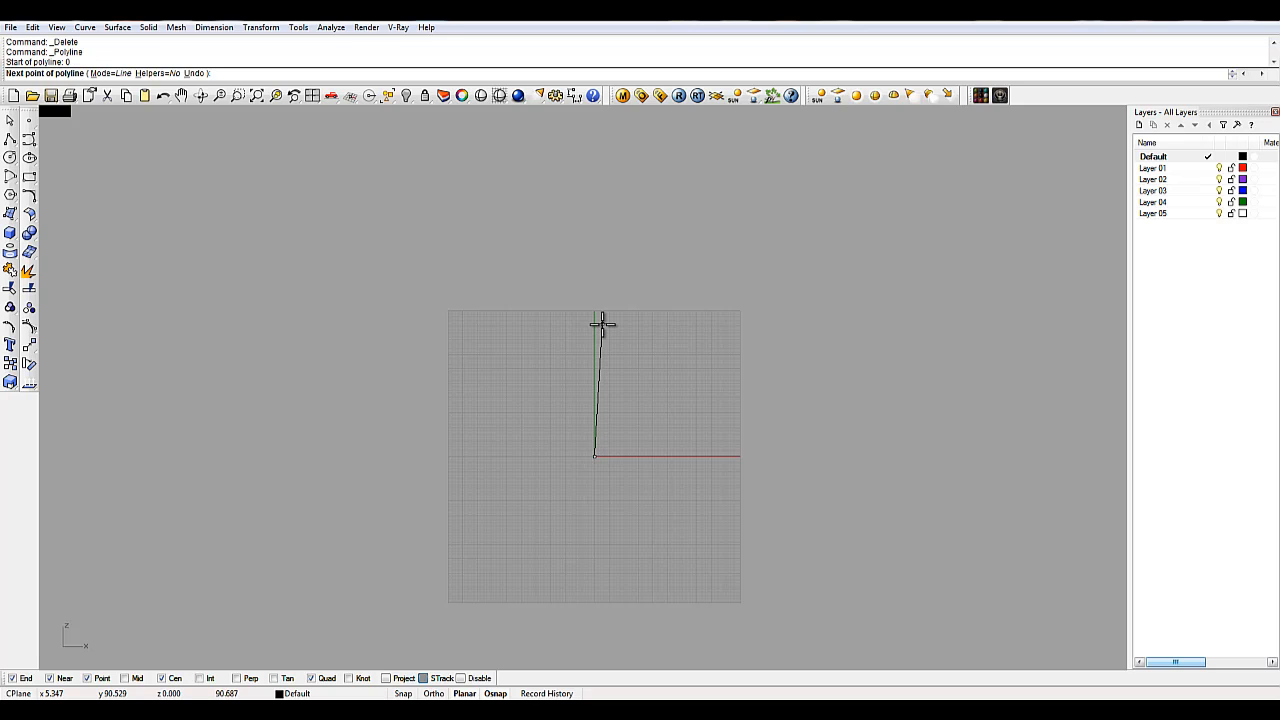
type("200")
key("Return")
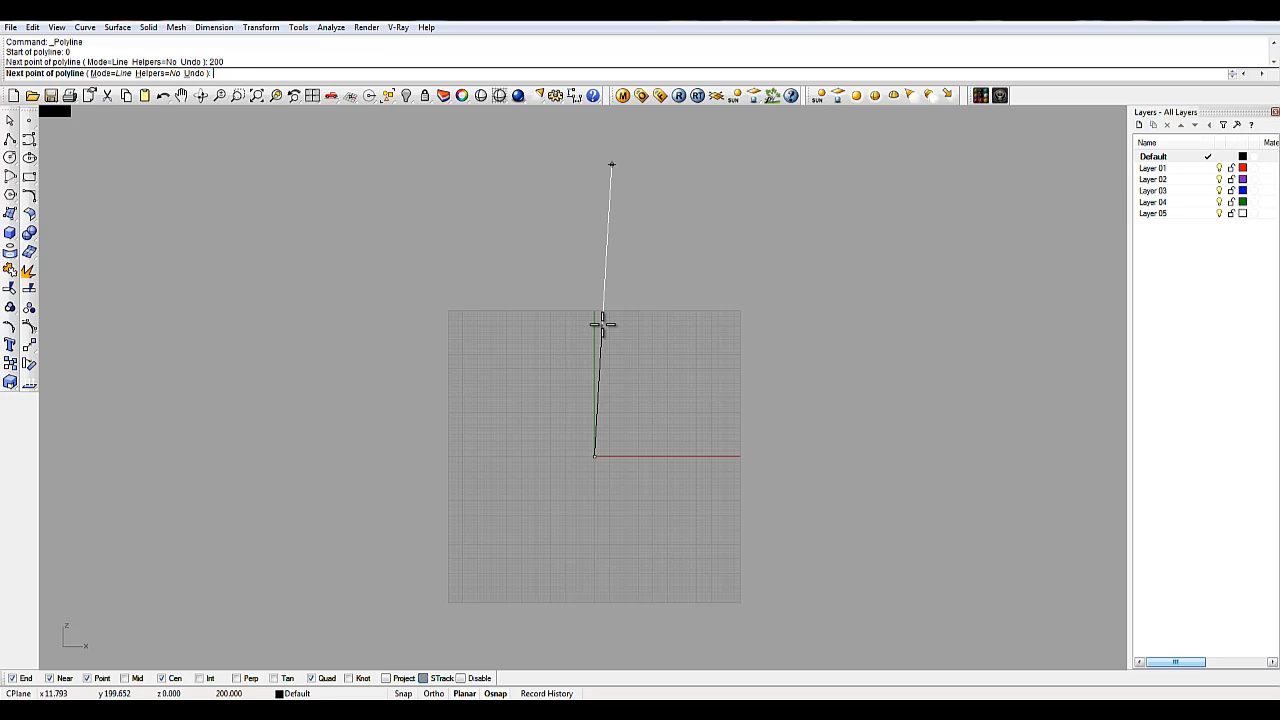
left_click(603, 322)
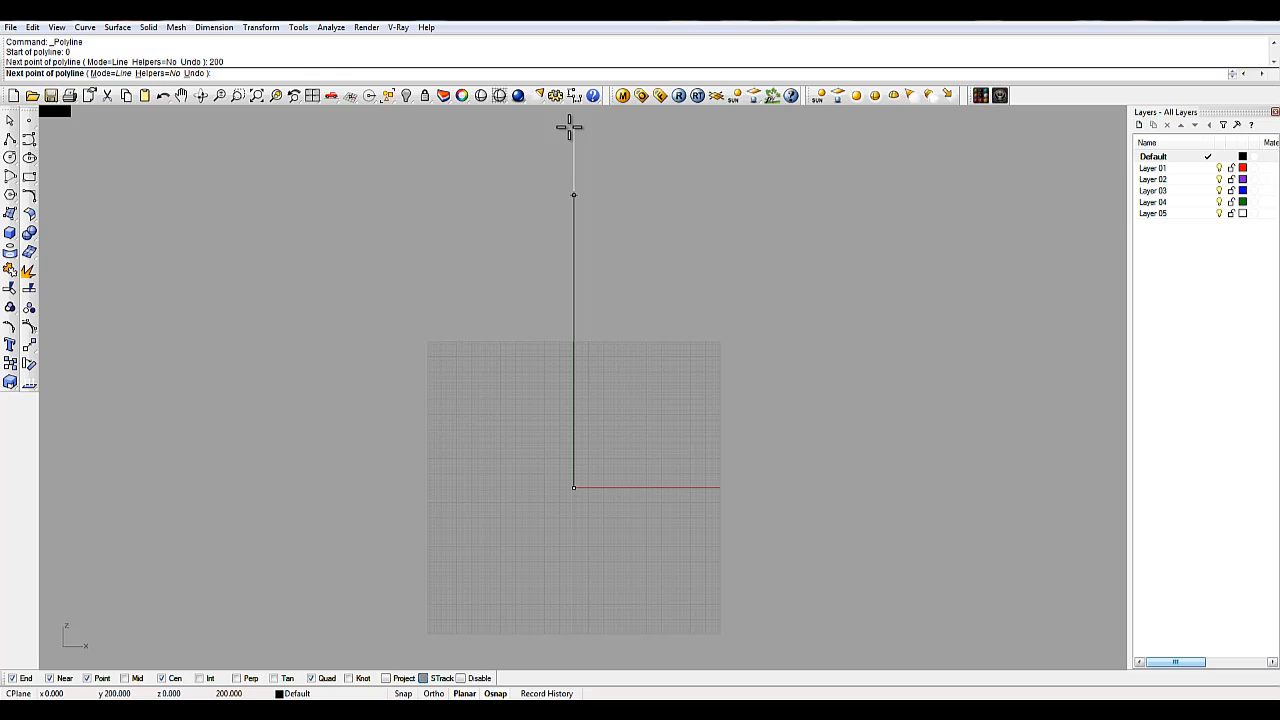
left_click(569, 127)
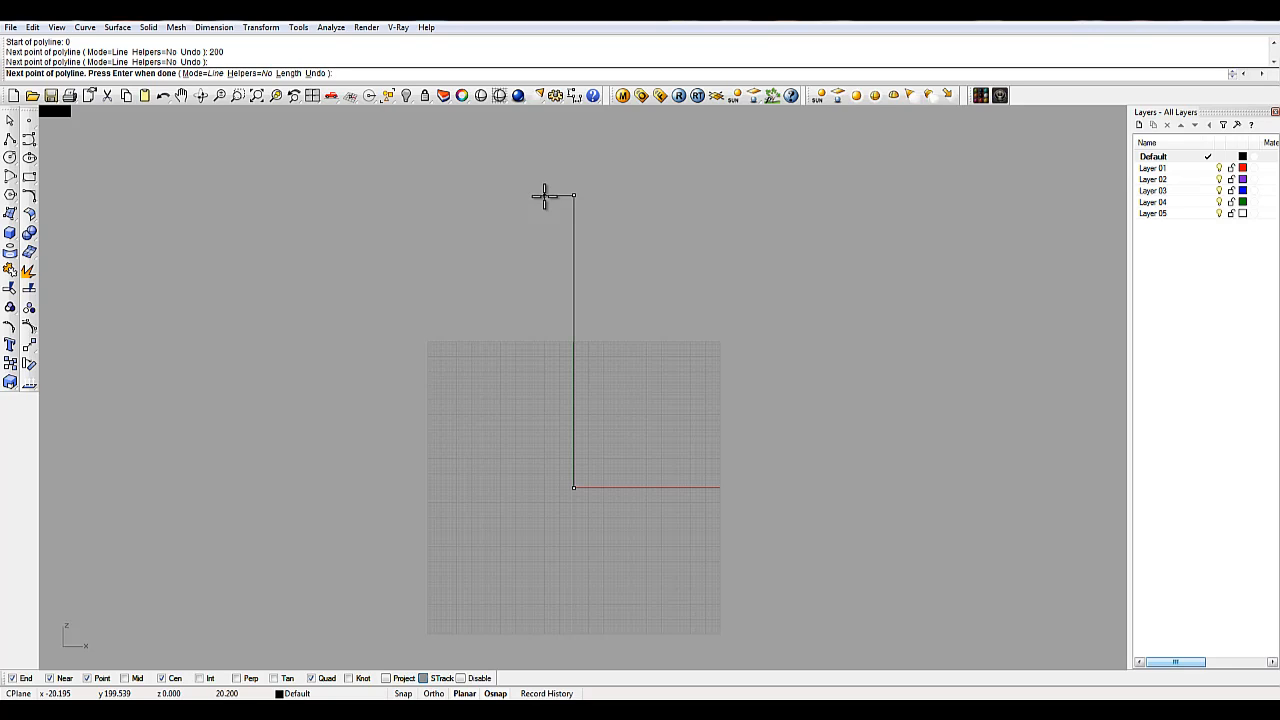
Step: Add a horizontal segment 12.5 units toward negative x from the vertical line's upper end and finish the polyline
type("12.5")
key("Return")
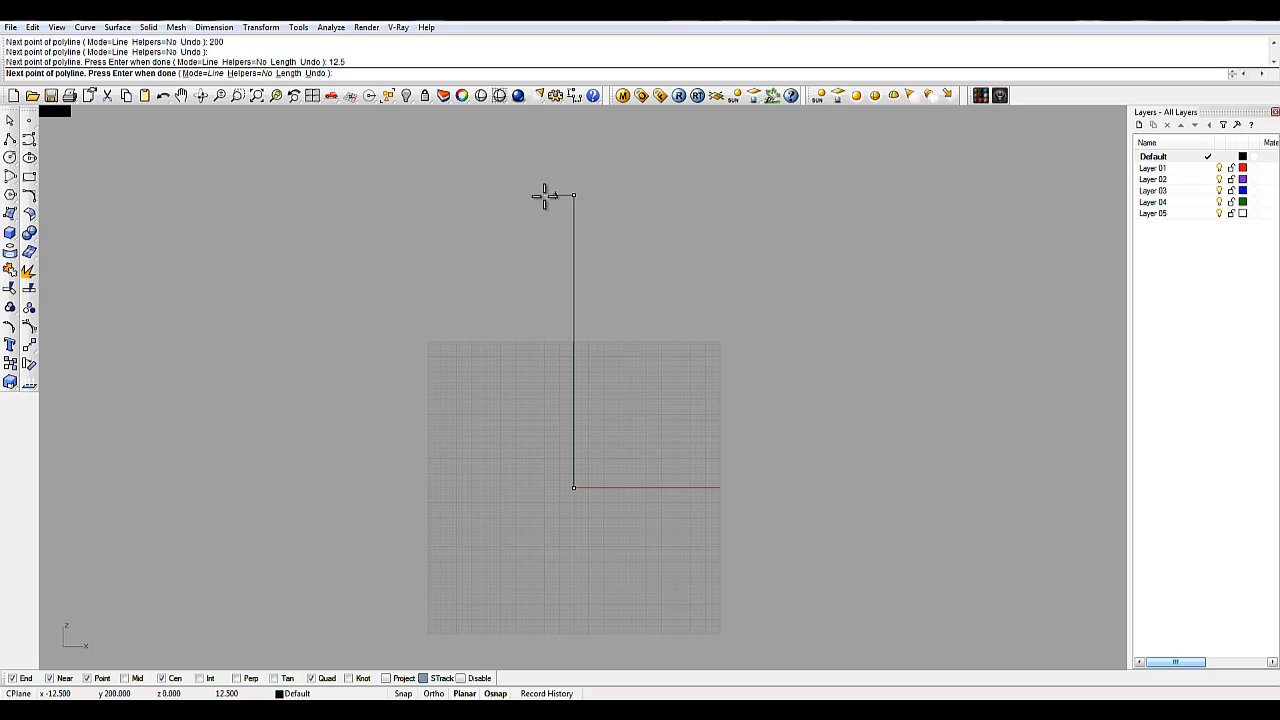
left_click(545, 195)
key("Return")
Step: Draw a separate 50-unit horizontal baseline from the origin toward negative x
right_click_drag(534, 376, 512, 367)
right_click(512, 368)
left_click(551, 474)
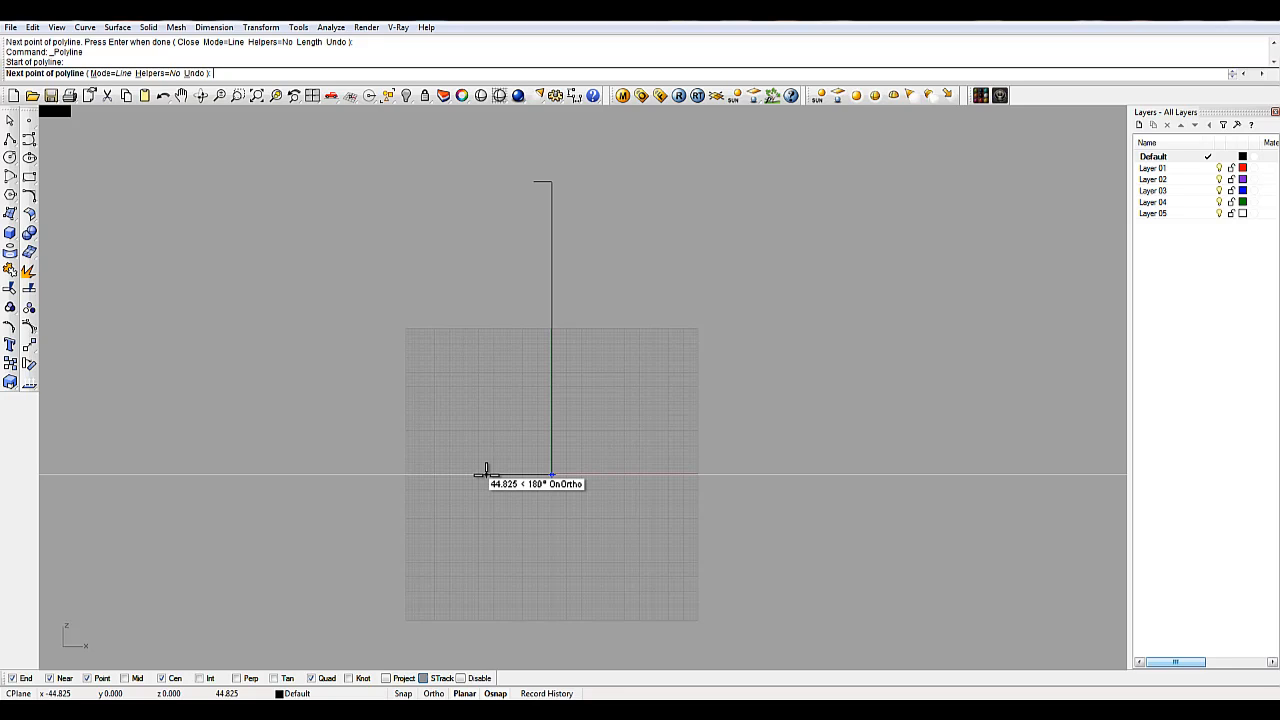
type("50")
key("Return")
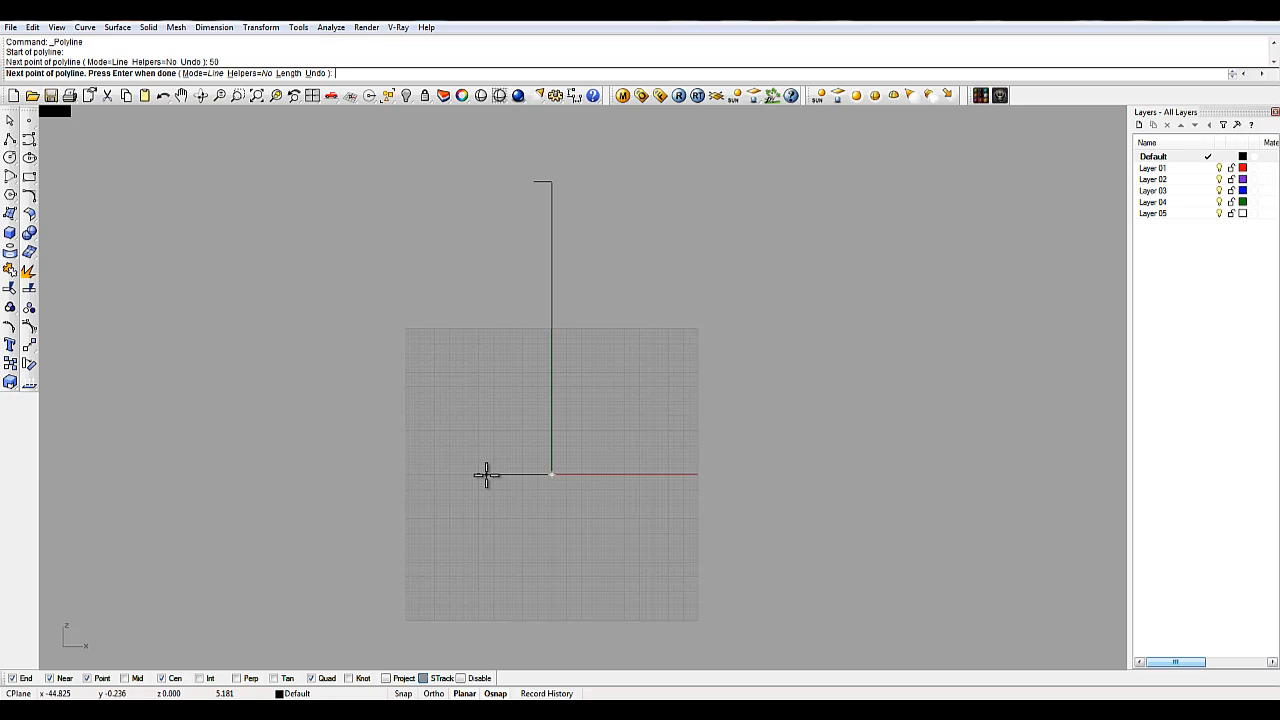
key("Return")
Step: Select both guide polylines and lock them
right_click_drag(494, 420, 480, 466)
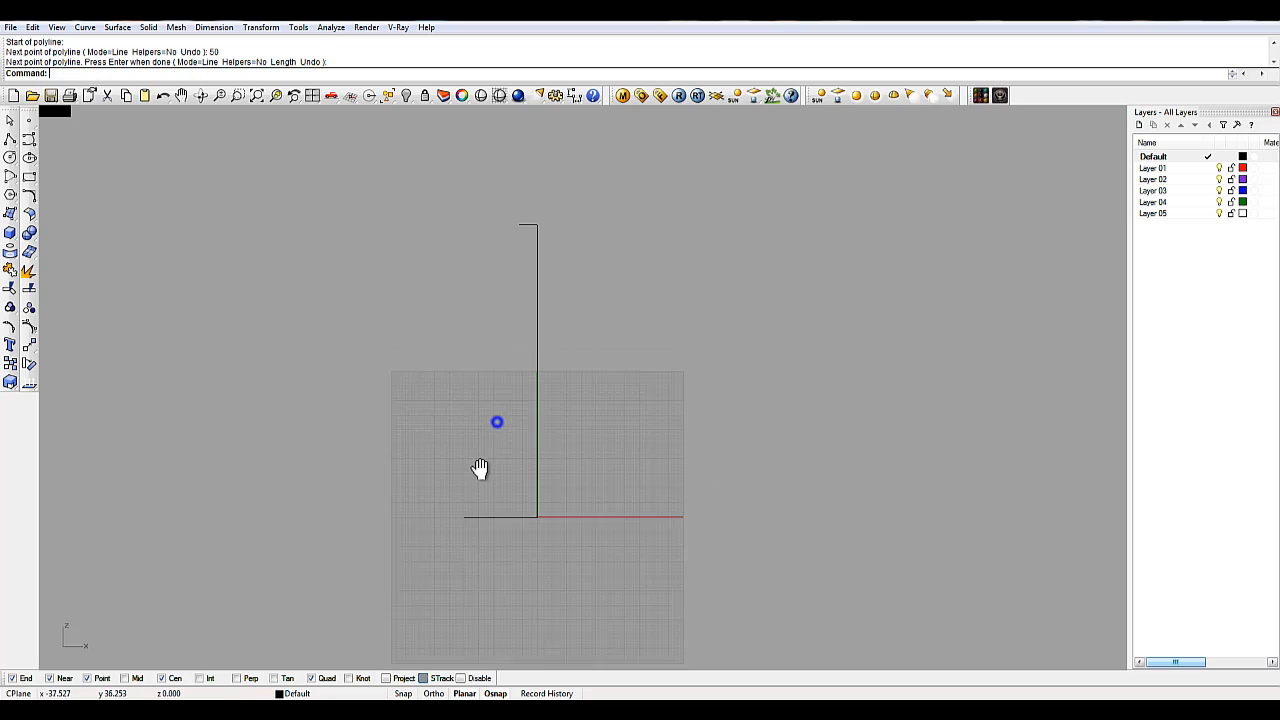
left_click_drag(590, 547, 415, 203)
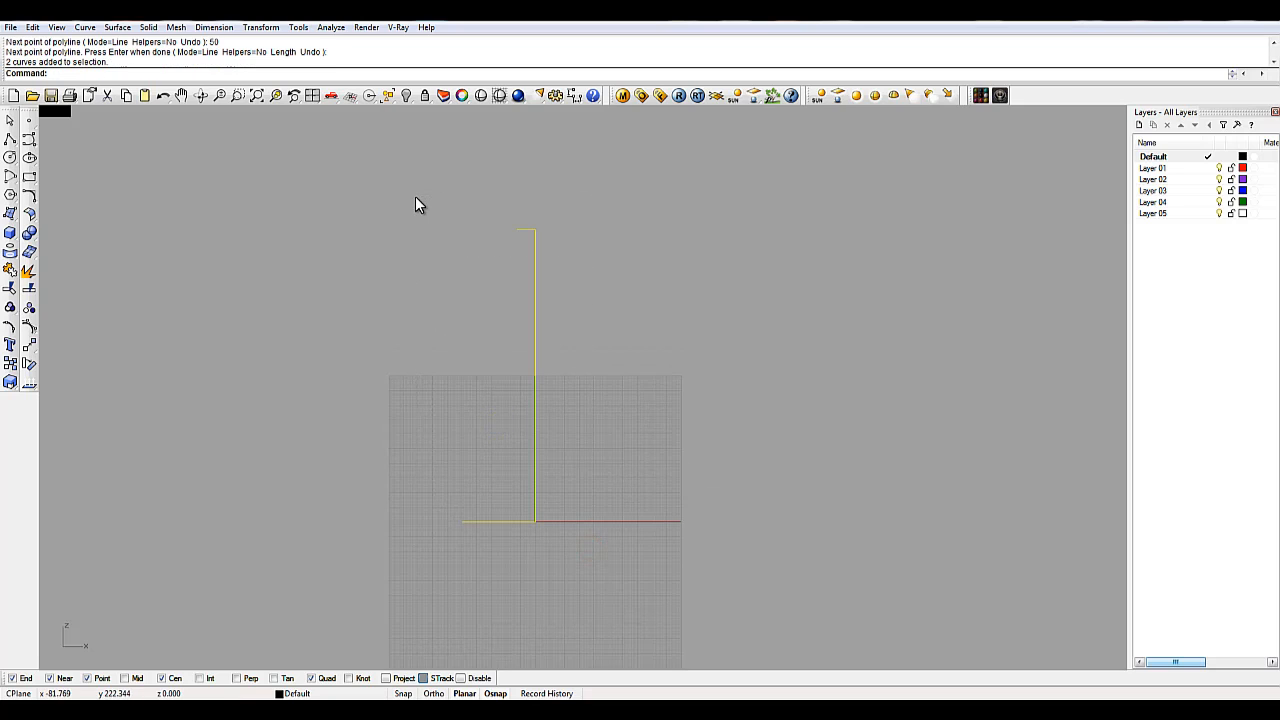
left_click(424, 97)
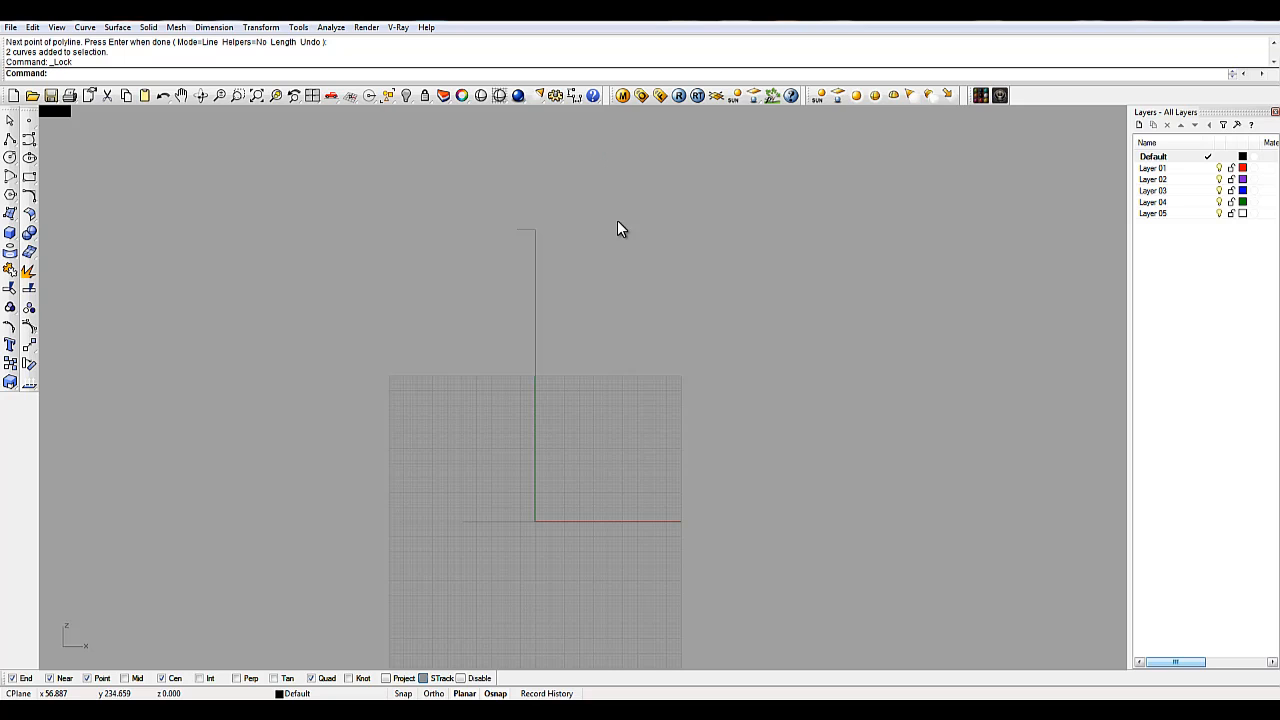
scroll(616, 243, "up", 1)
scroll(222, 205, "up", 1)
left_click(10, 138)
right_click_drag(738, 291, 710, 277)
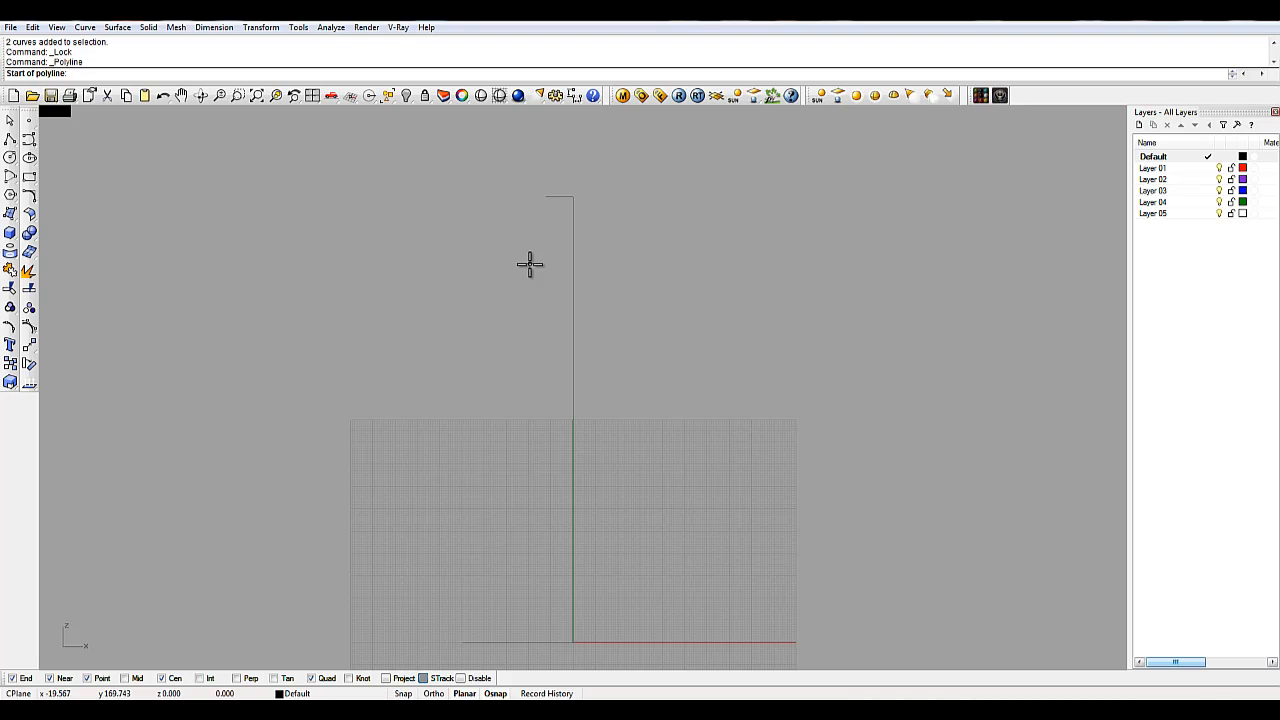
left_click(544, 192)
scroll(546, 229, "up", 3)
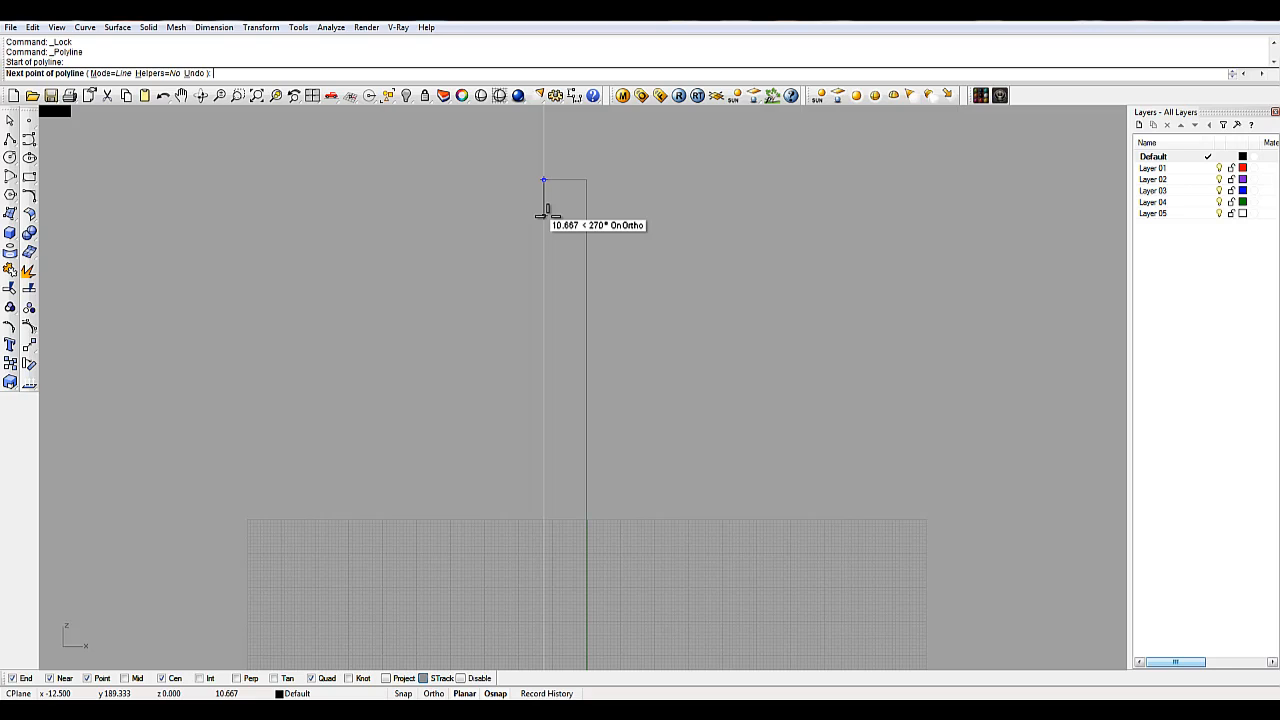
type("200")
key("Return")
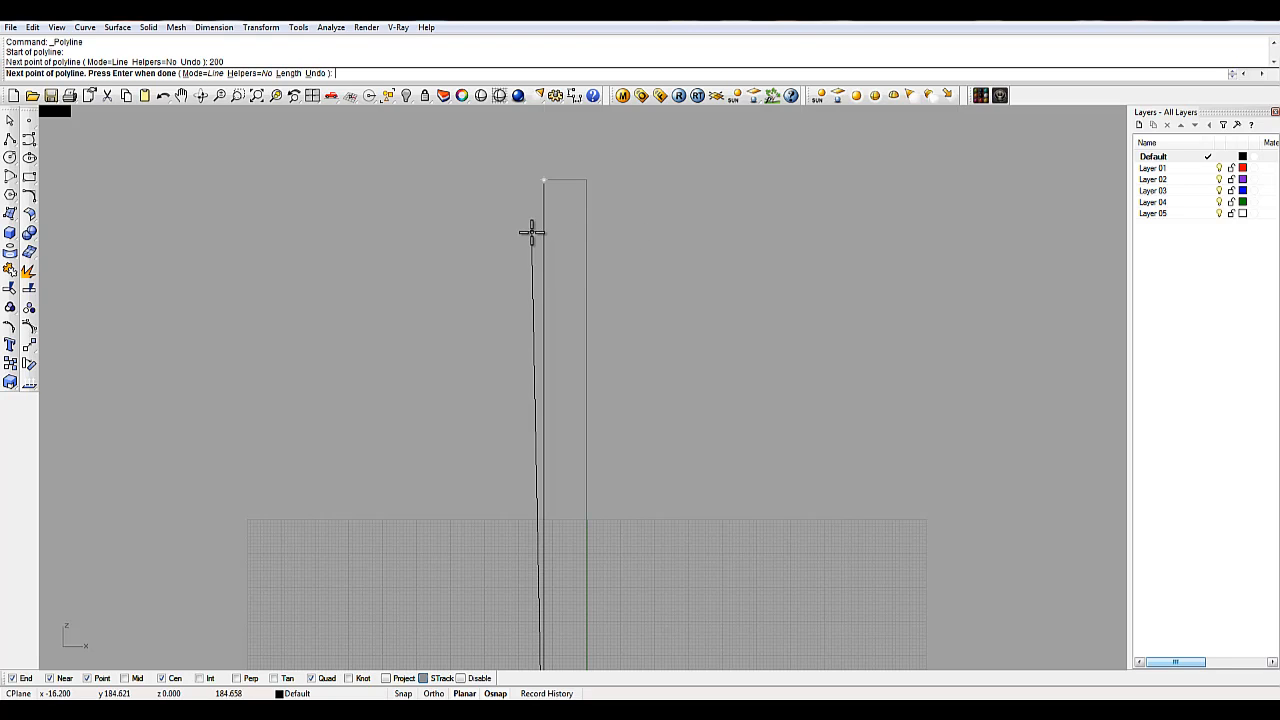
key("Return")
Step: Start a polyline at the free end of the upper 12.5-unit guide segment with a segment 20 units straight down
key("Return")
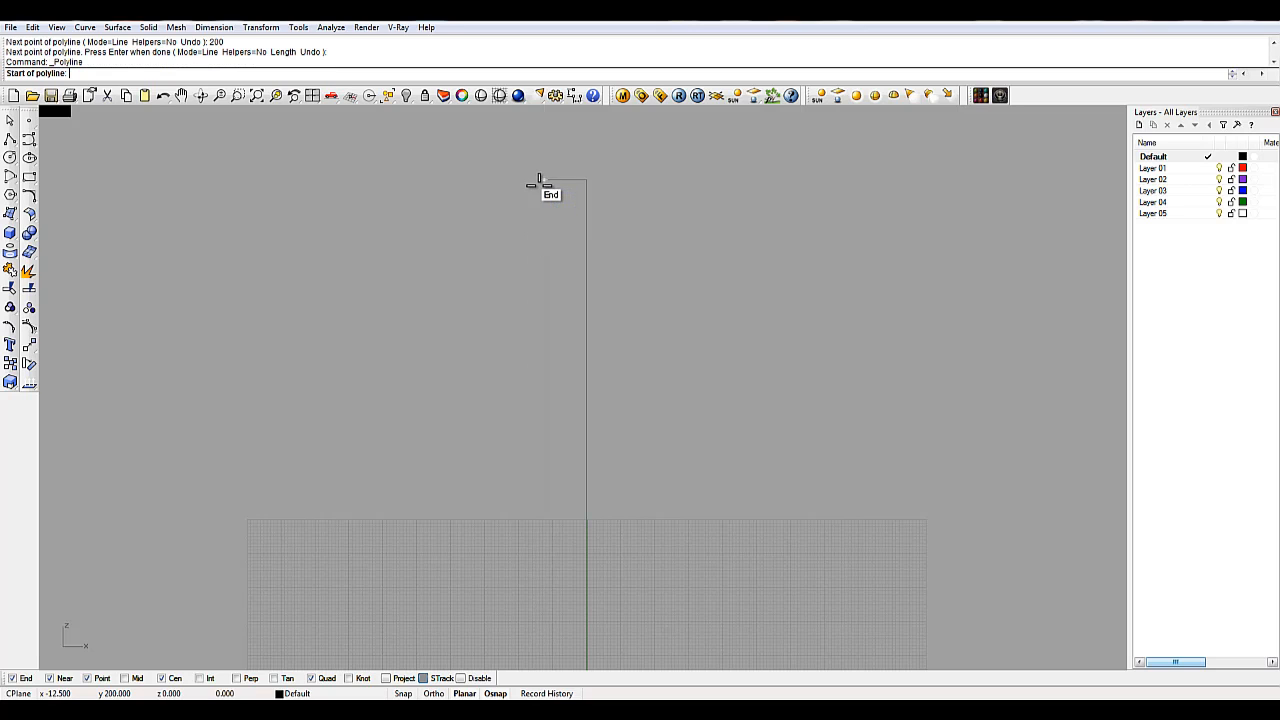
left_click(542, 181)
type("20")
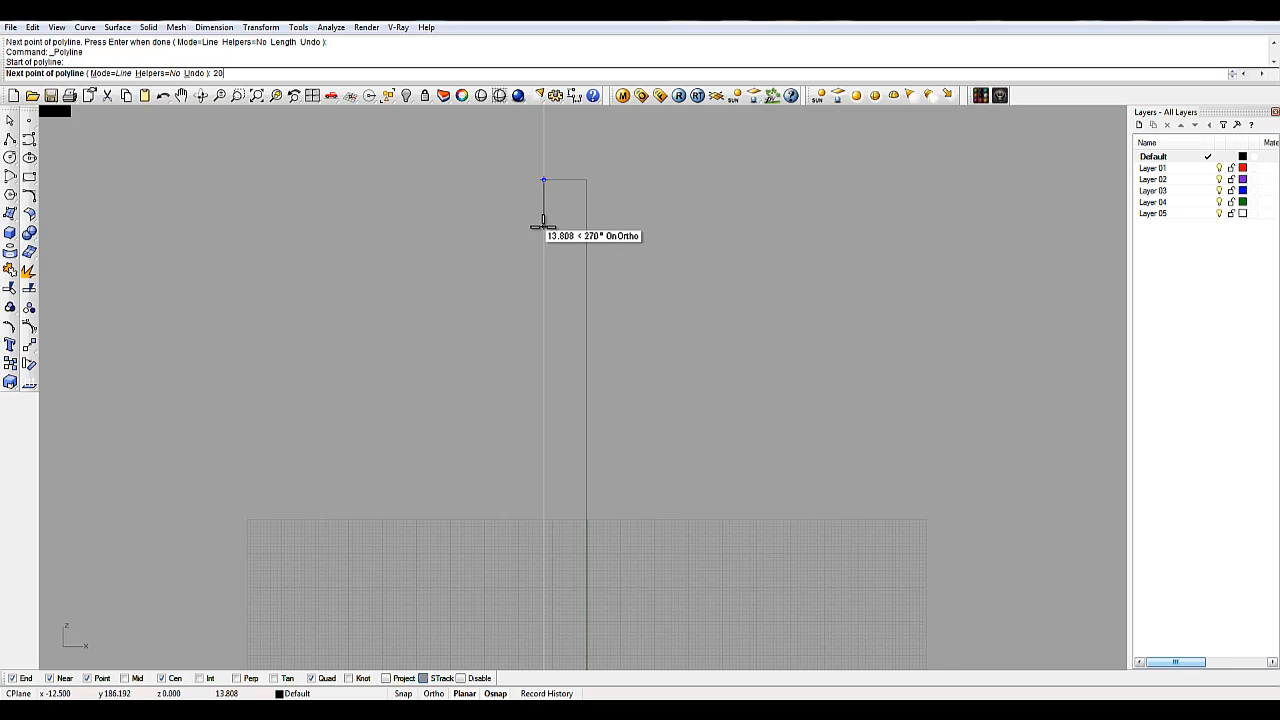
key("Return")
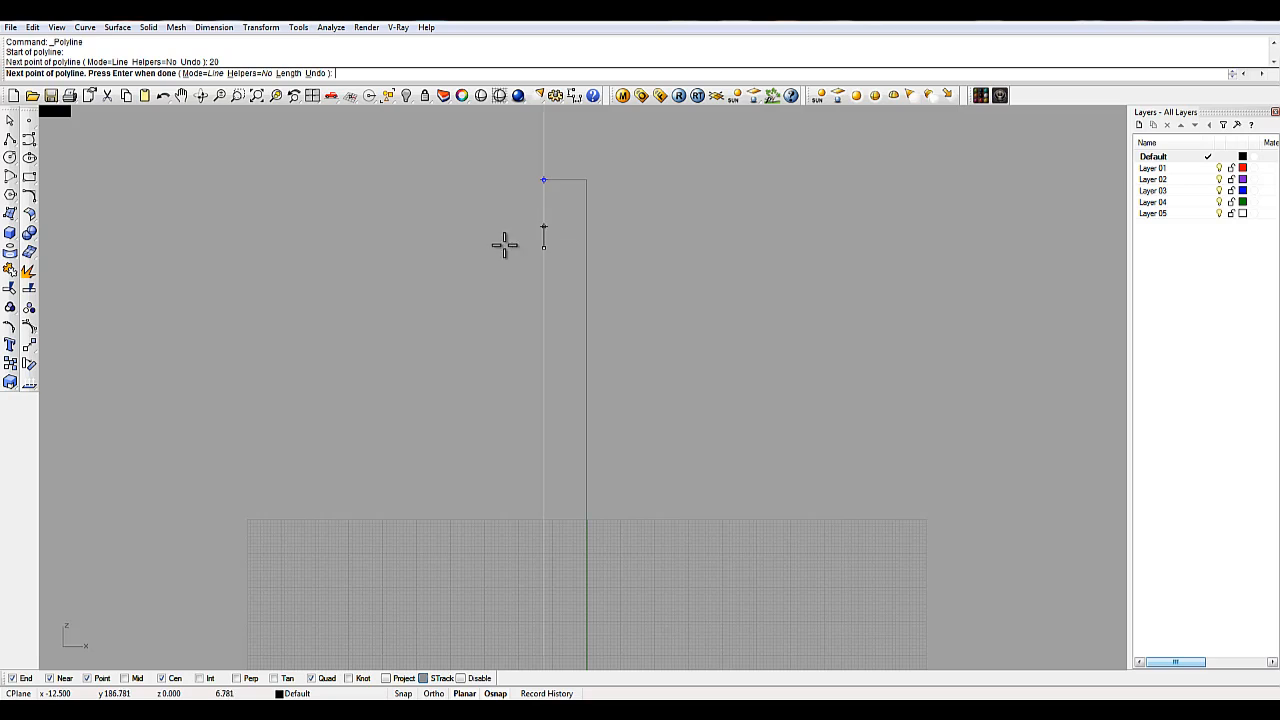
Step: Add a horizontal segment 5 units outward, away from the axis, at the lower end of the neck line
scroll(450, 249, "down", 1)
right_click_drag(449, 248, 440, 226)
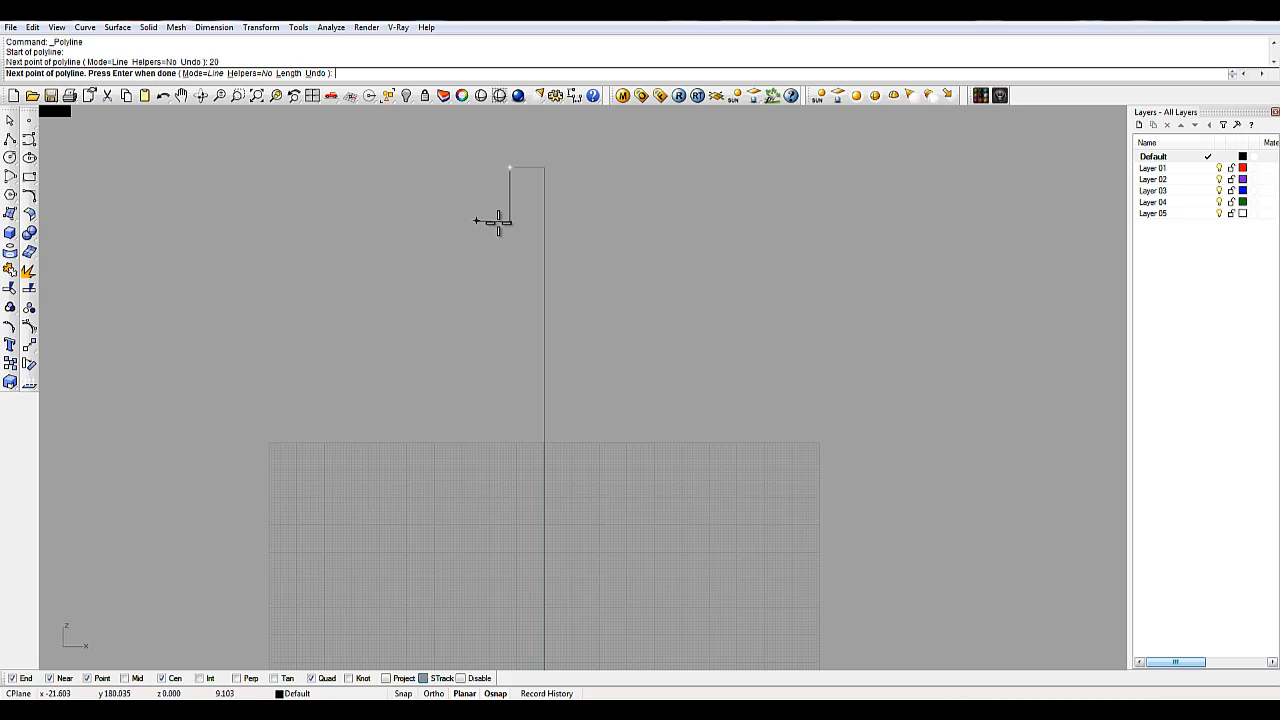
scroll(475, 219, "up", 3)
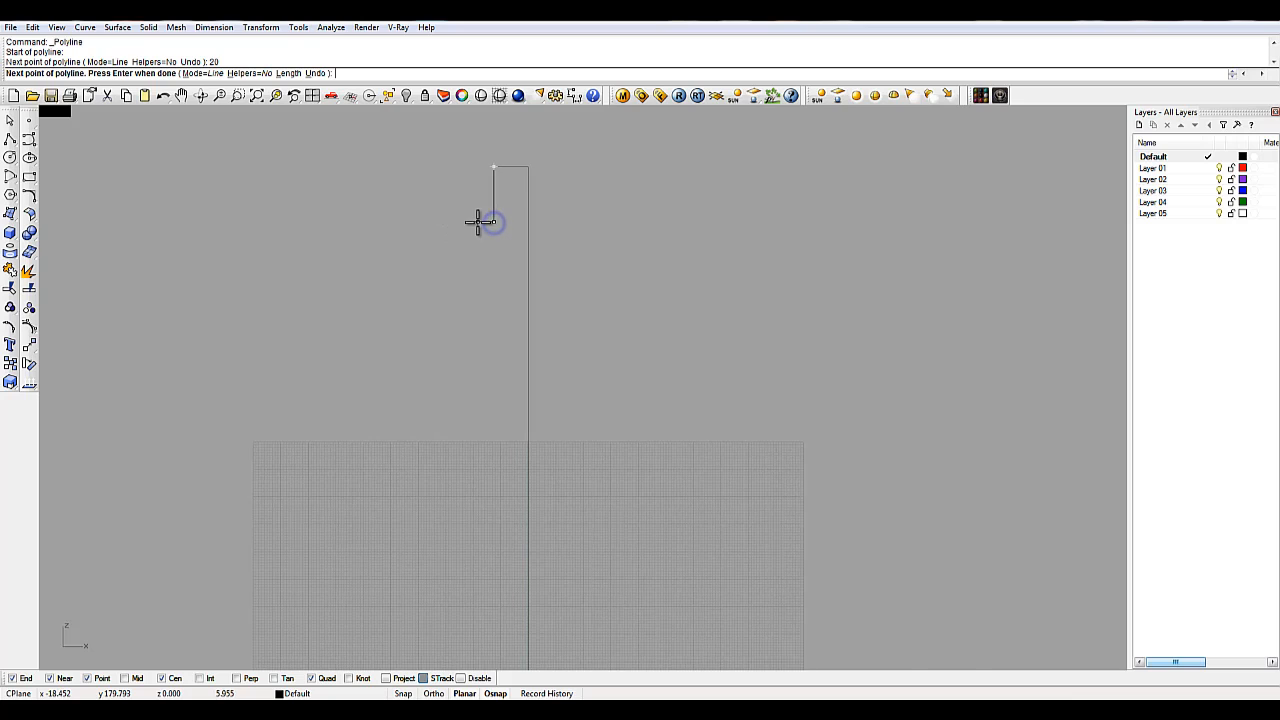
scroll(462, 219, "up", 1)
right_click_drag(462, 218, 450, 216)
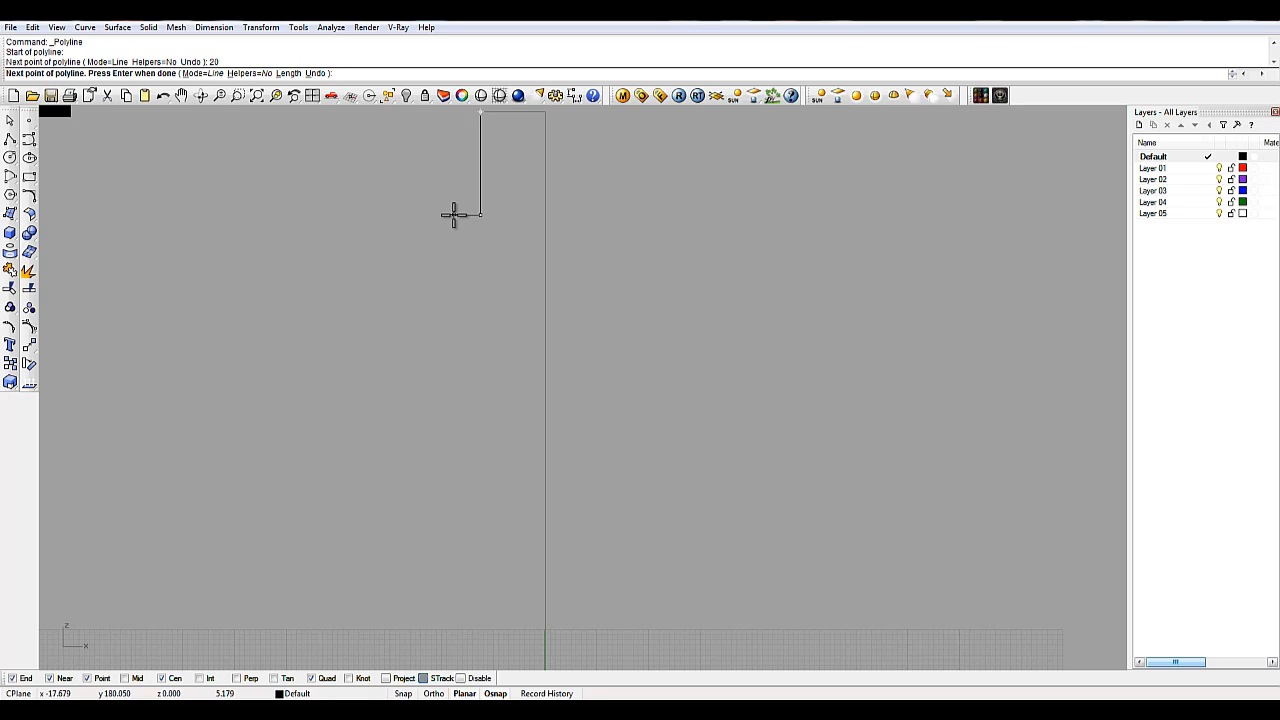
type("5")
key("Return")
left_click(453, 214)
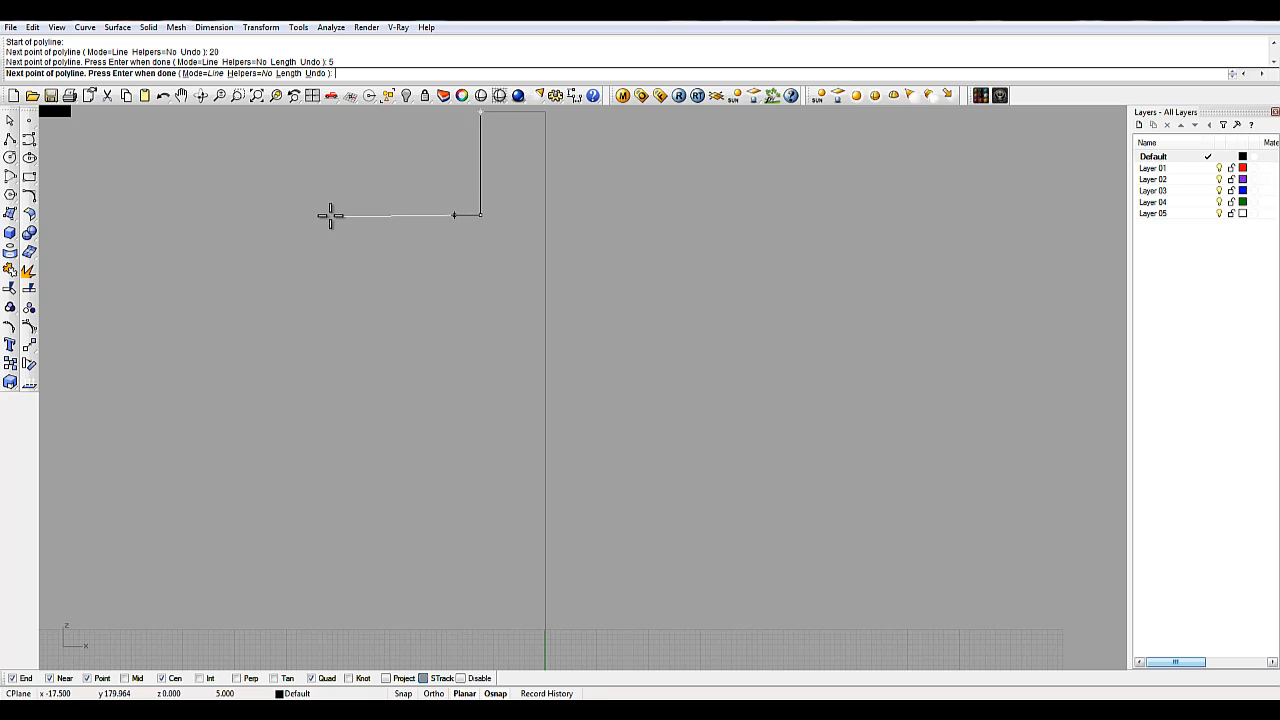
left_click(383, 221)
Step: Continue the lip 1.5 units down and back inward to directly below the neck line, and finish the polyline
scroll(462, 240, "up", 1)
right_click_drag(449, 260, 427, 321)
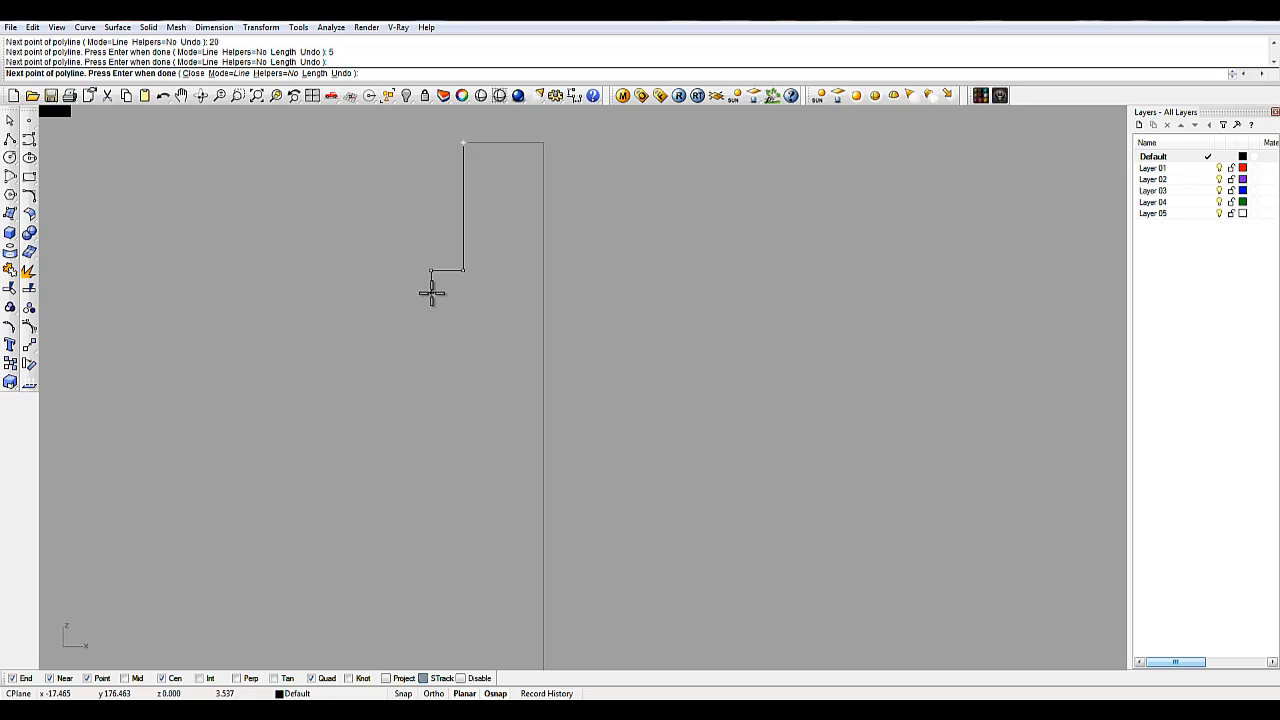
type(".5")
key("Return")
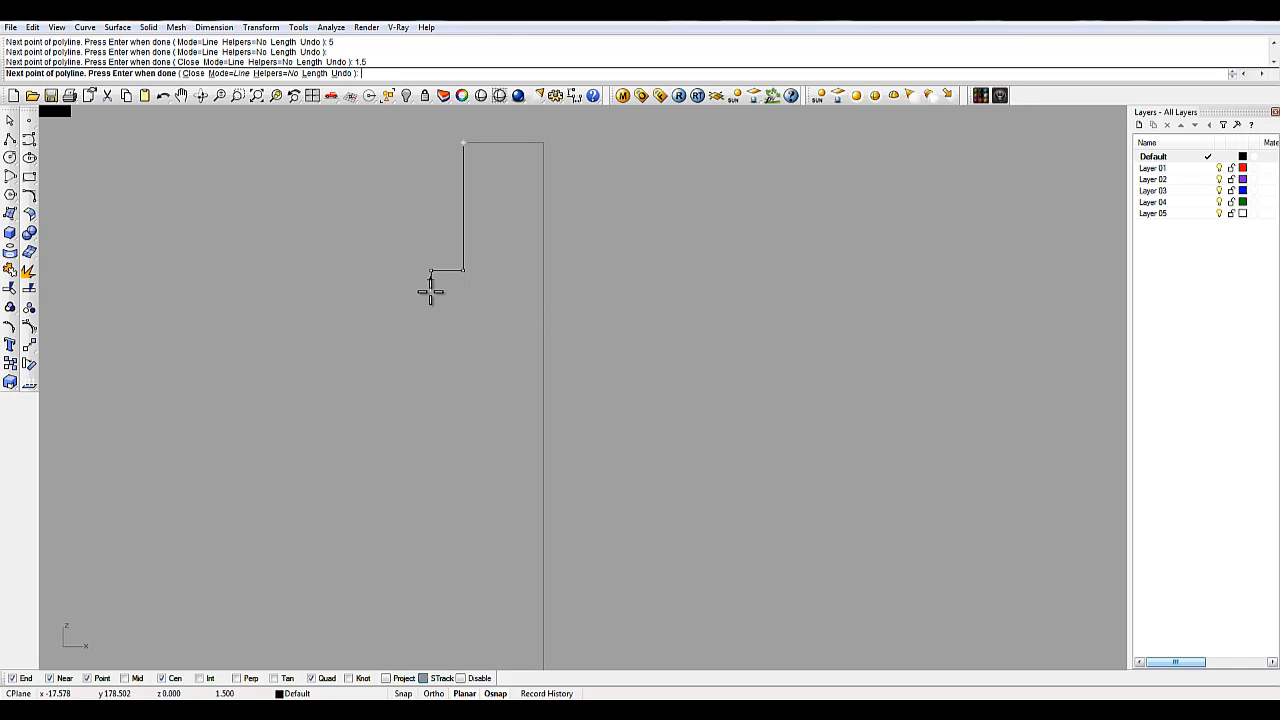
left_click(431, 292)
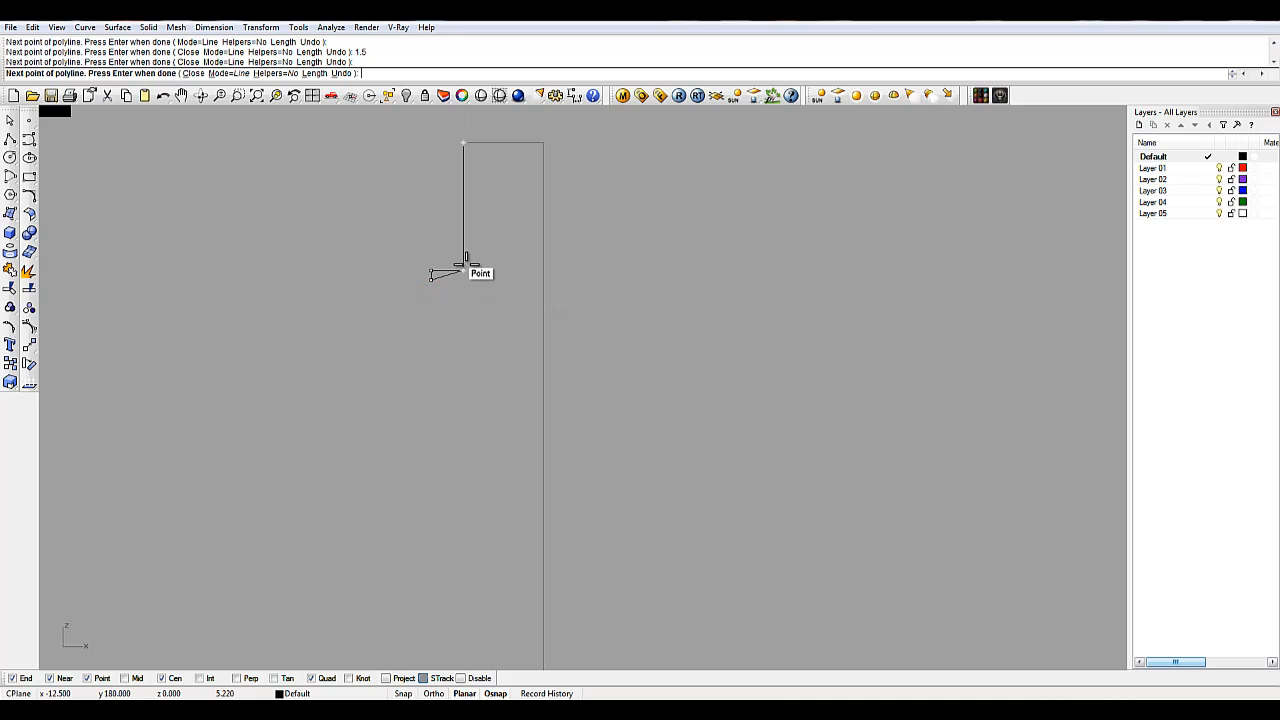
left_click(464, 276)
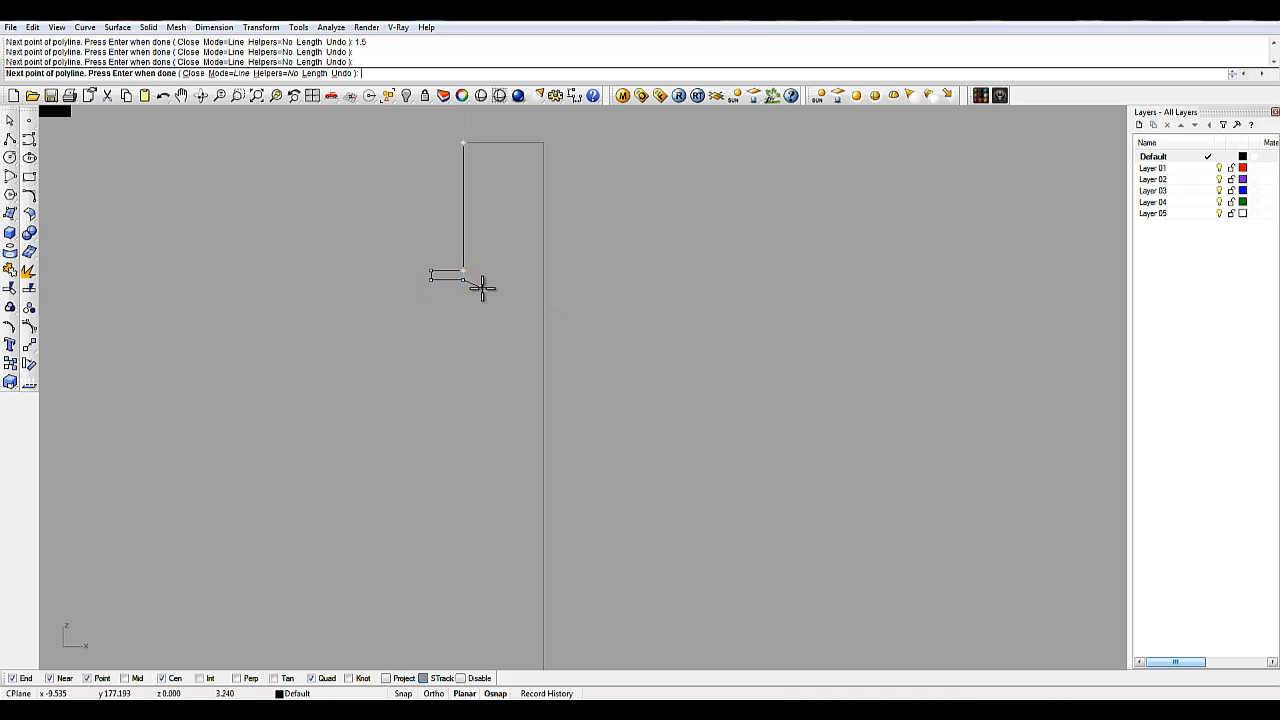
key("Return")
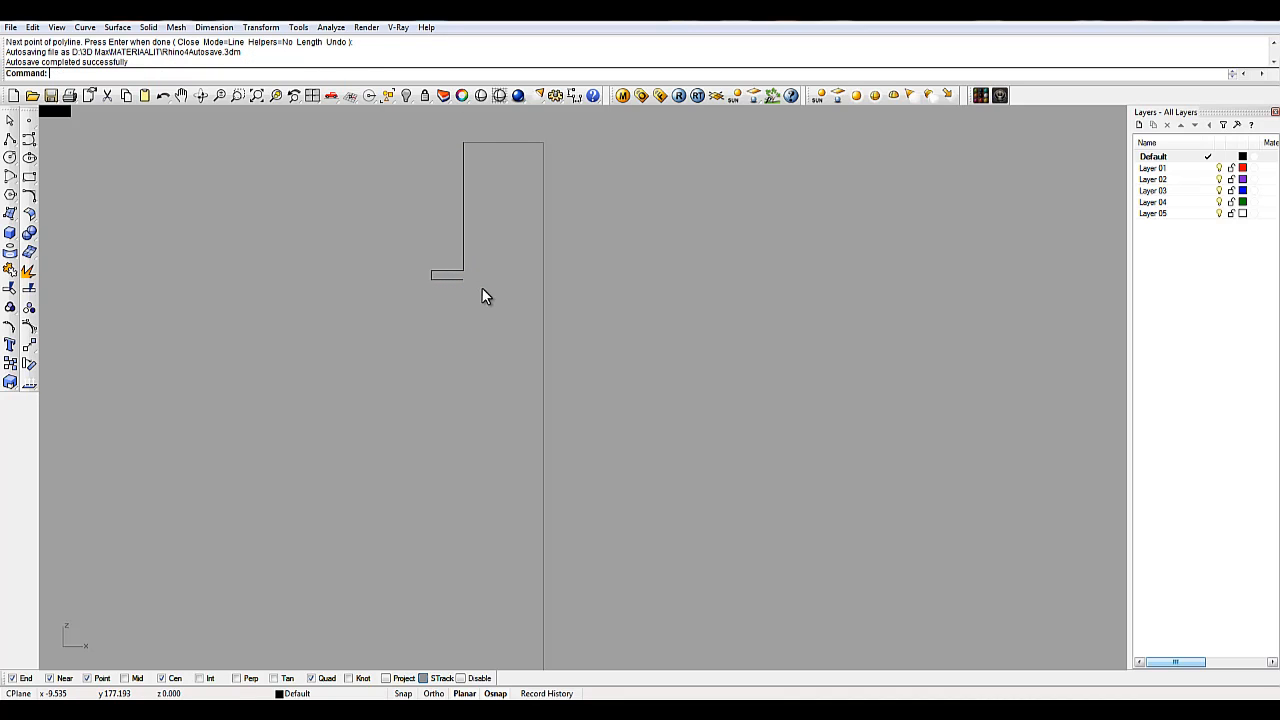
Step: Start a degree-3 control point curve at the lip's inner end, with one point straight below and two more sloping outward for the shoulder
scroll(478, 300, "down", 2)
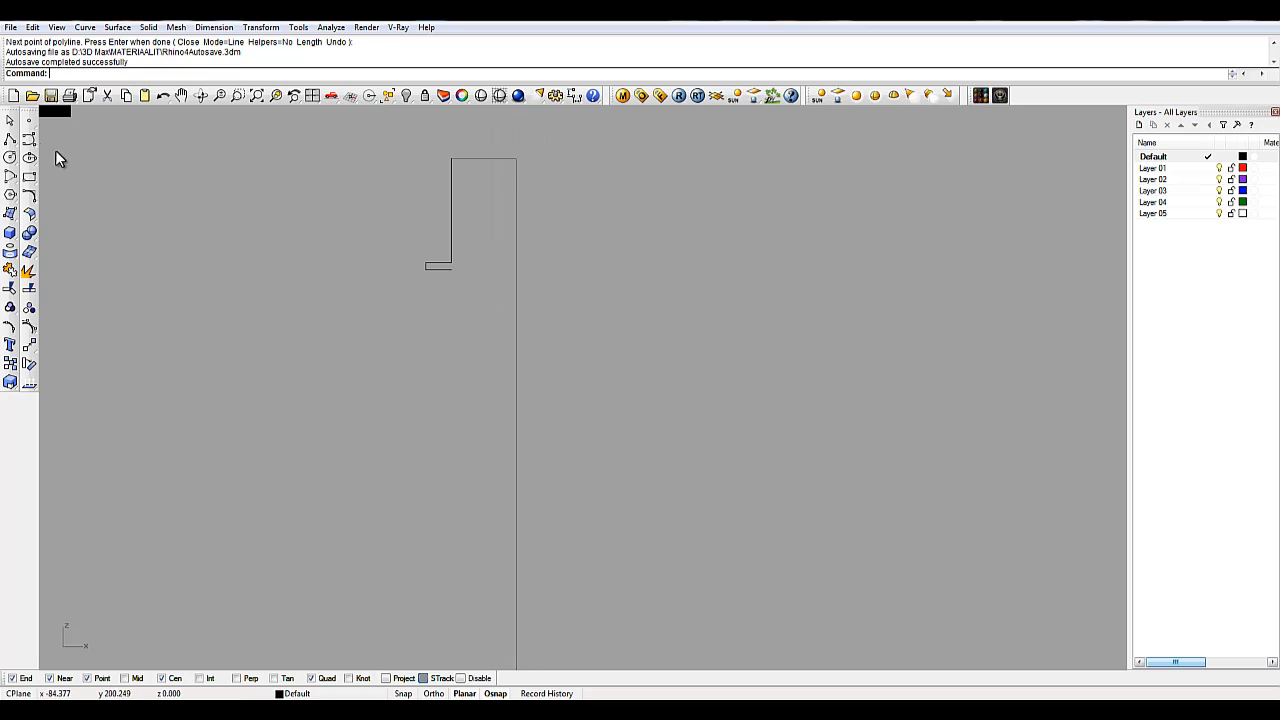
left_click(29, 139)
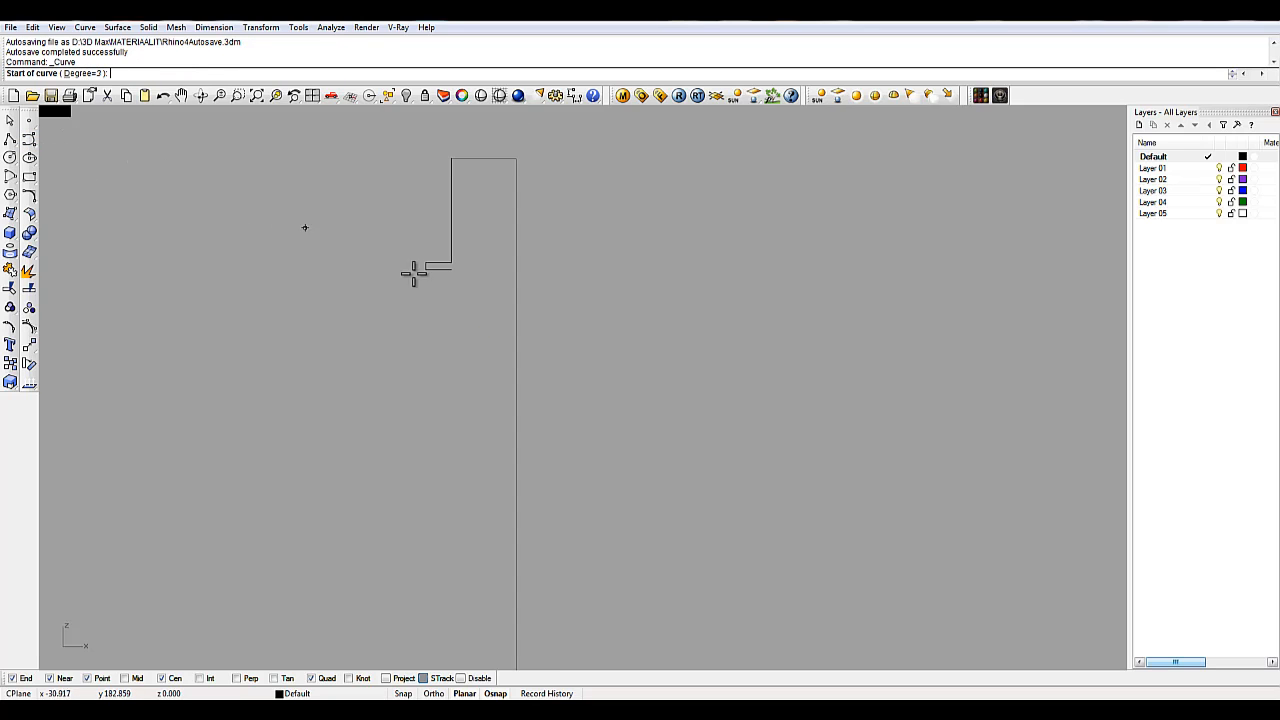
left_click(29, 139)
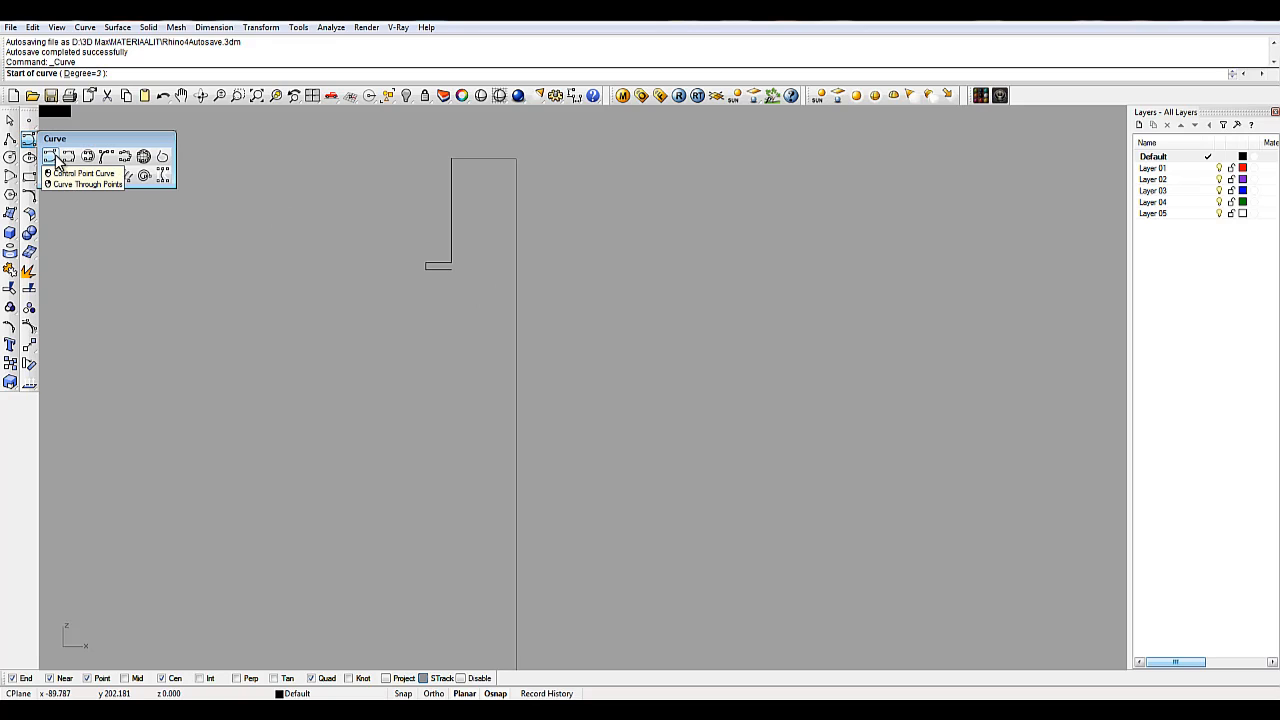
left_click(452, 268)
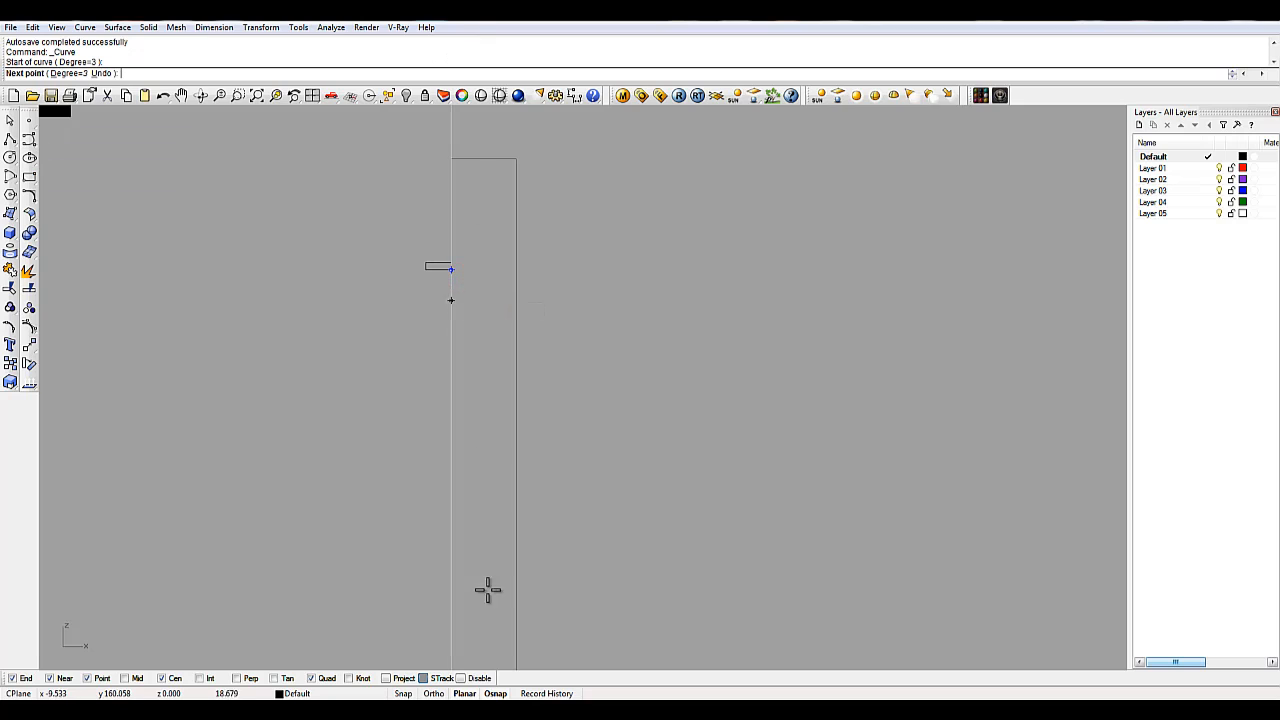
scroll(450, 283, "up", 1)
scroll(448, 297, "down", 5)
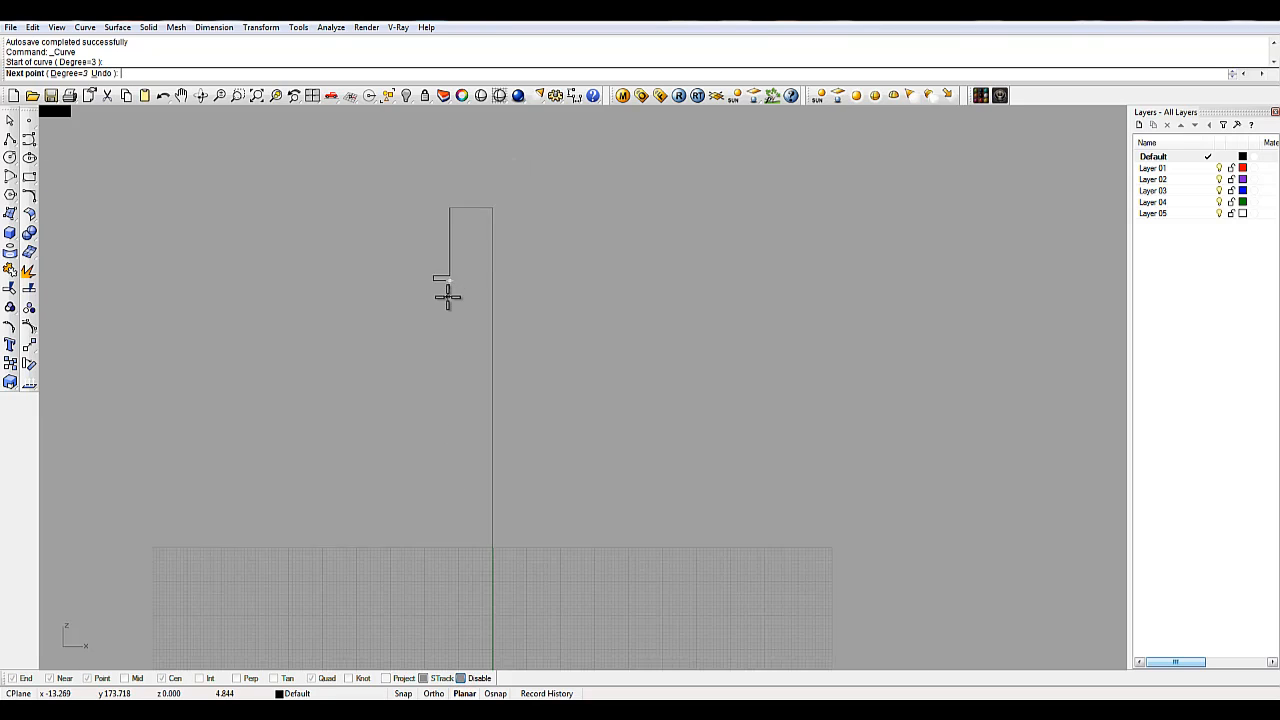
right_click_drag(460, 167, 457, 222)
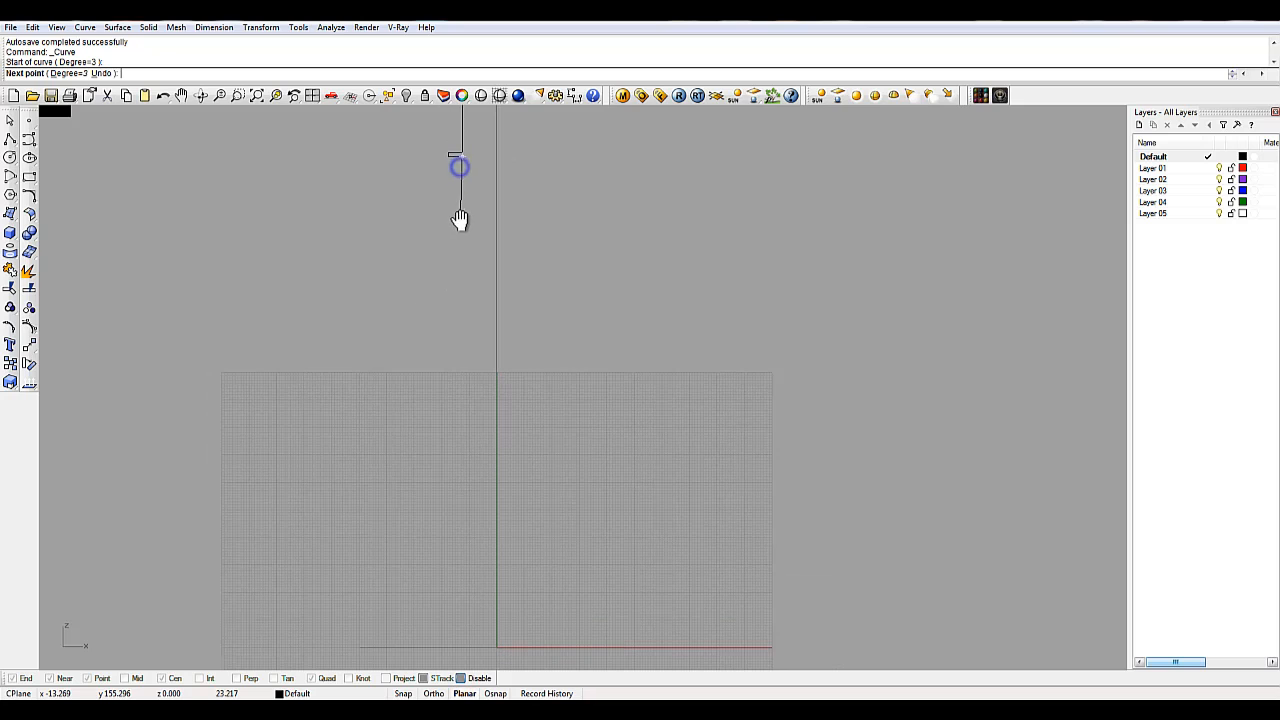
scroll(462, 170, "up", 3)
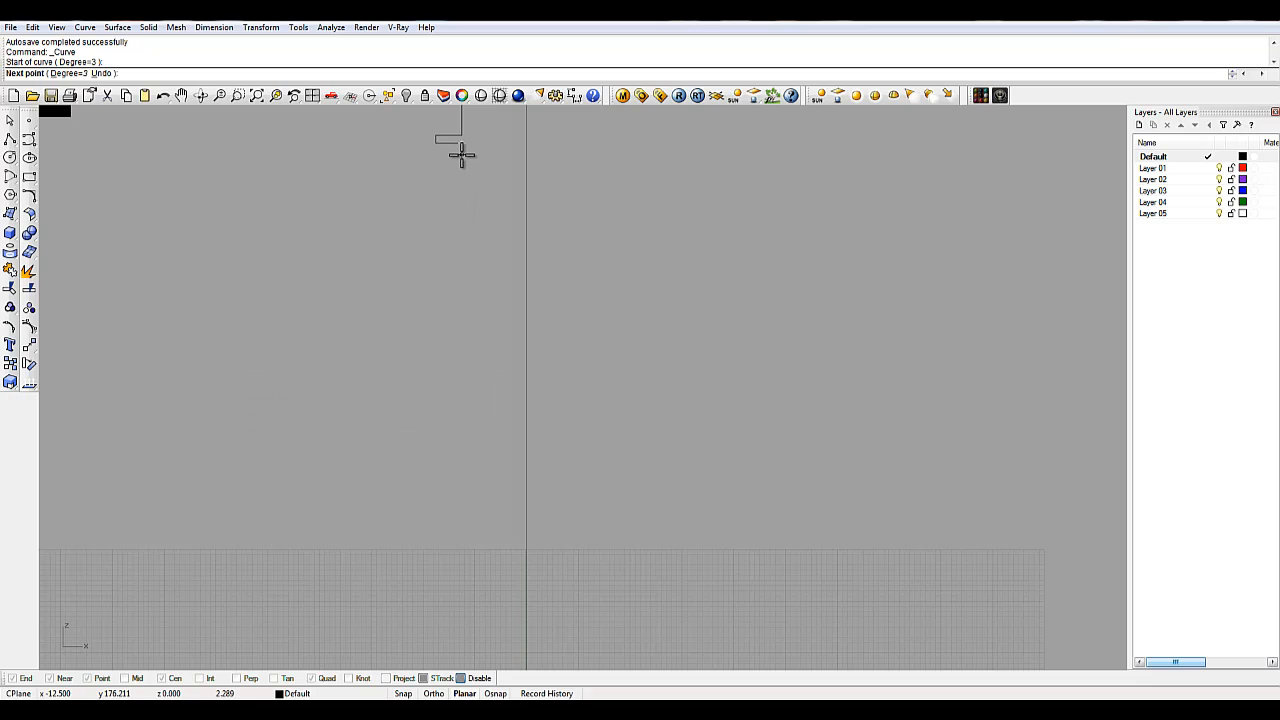
left_click(461, 153)
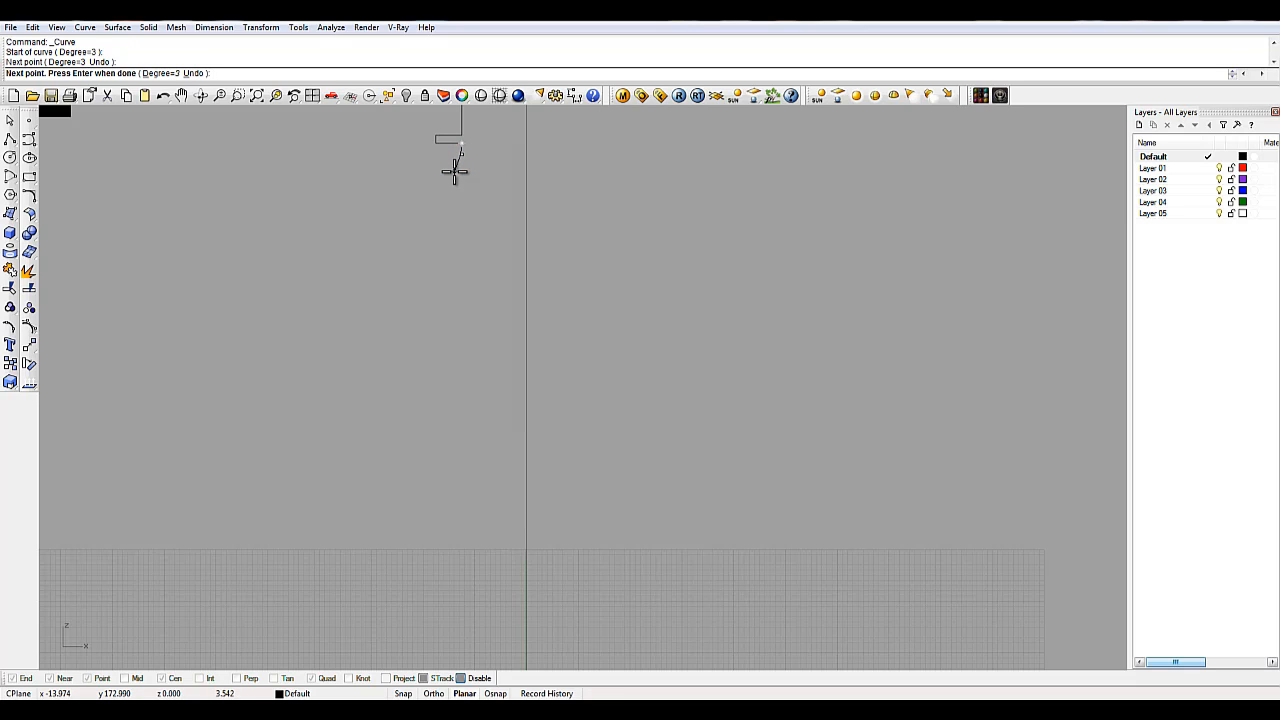
left_click(455, 171)
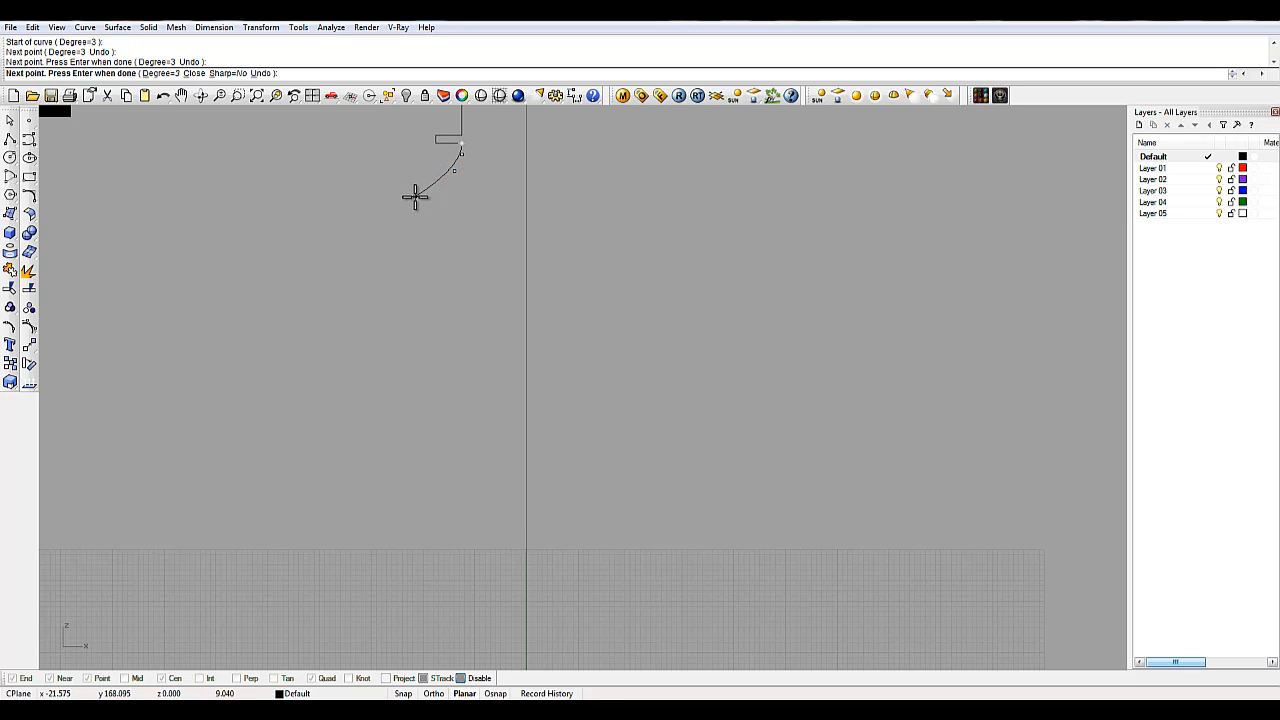
left_click(415, 197)
Step: Re-enable object snaps and continue the curve outward, rounding the shoulder onto the vertical above the base guide's outer end, 50 units from the axis
scroll(378, 207, "down", 3)
scroll(378, 207, "down", 2)
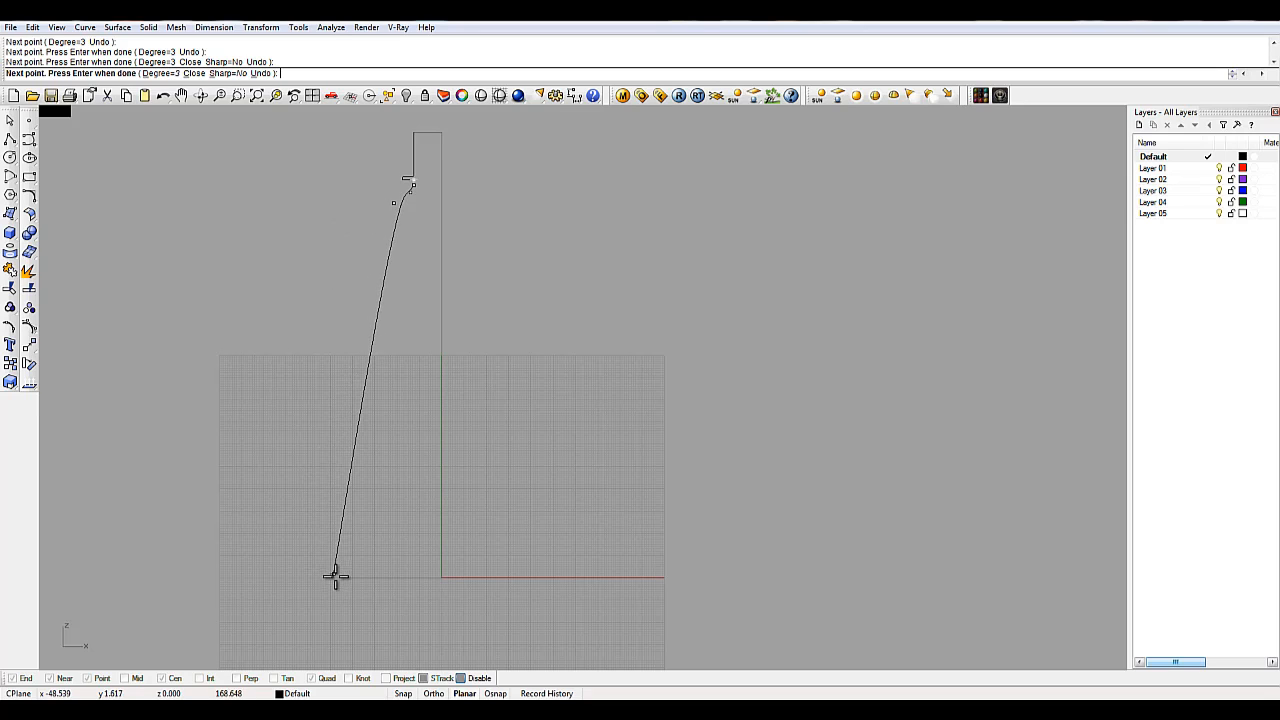
left_click(462, 679)
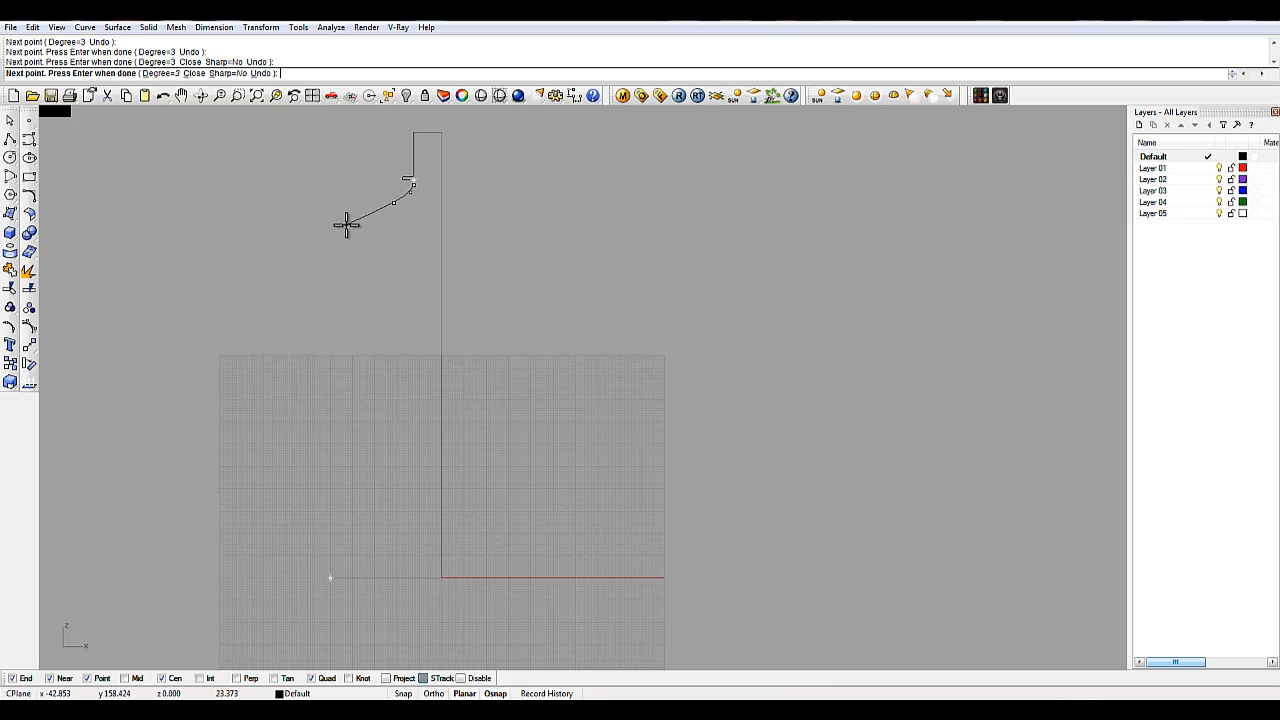
scroll(333, 232, "up", 3)
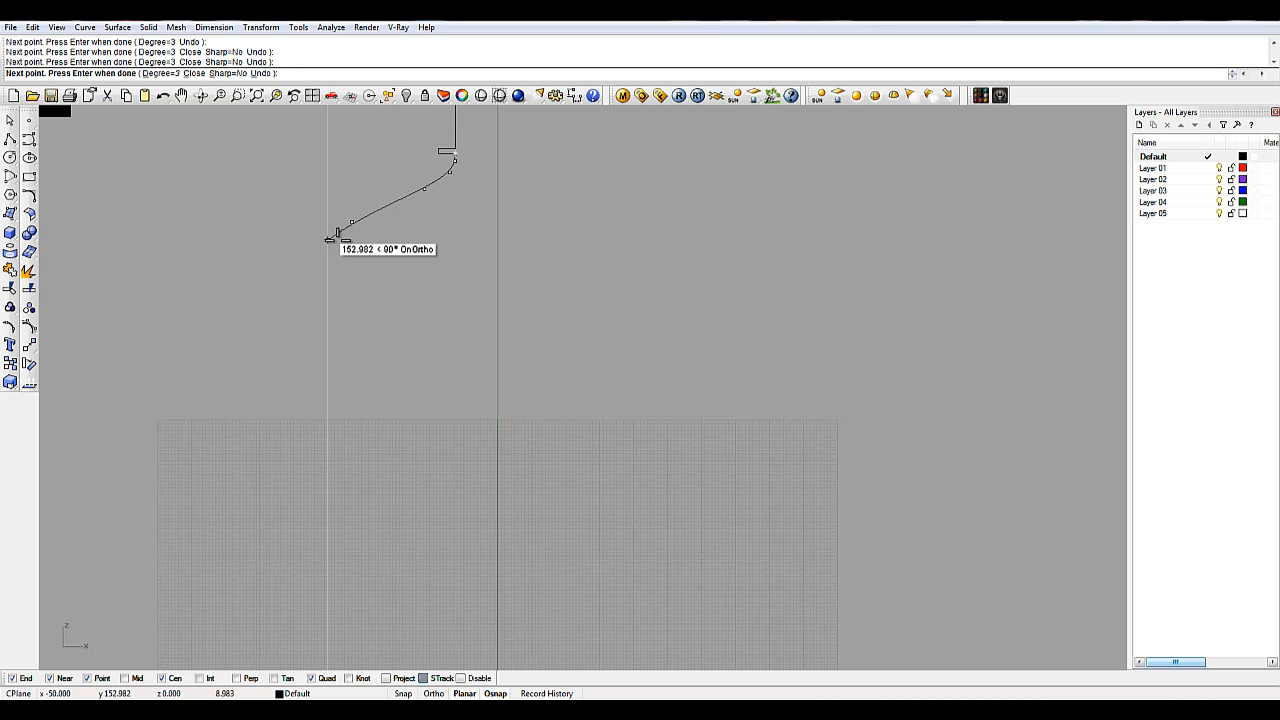
scroll(338, 232, "up", 2)
scroll(342, 232, "up", 1)
left_click(335, 230)
left_click(324, 255)
Step: Run the curve straight down the body side with two control points about 7 and 5.5 units above the base guide's outer end
scroll(314, 278, "down", 3)
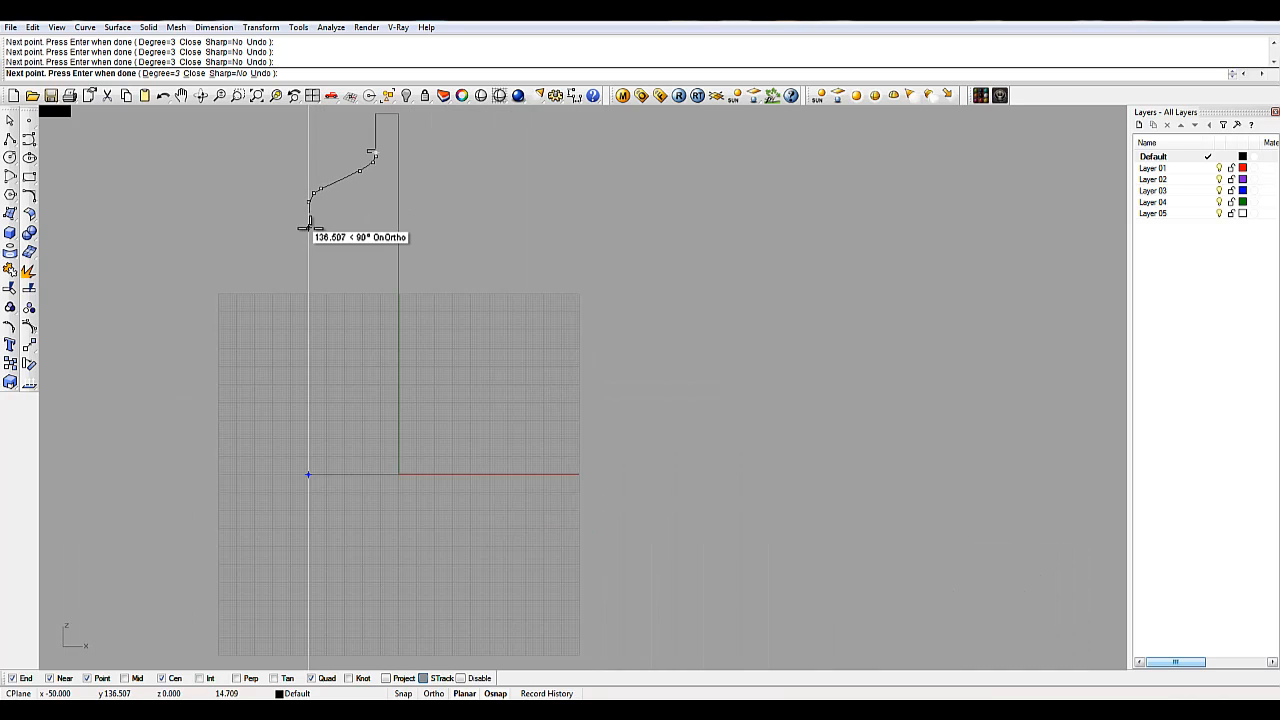
left_click(324, 340)
scroll(309, 439, "up", 2)
scroll(309, 439, "up", 1)
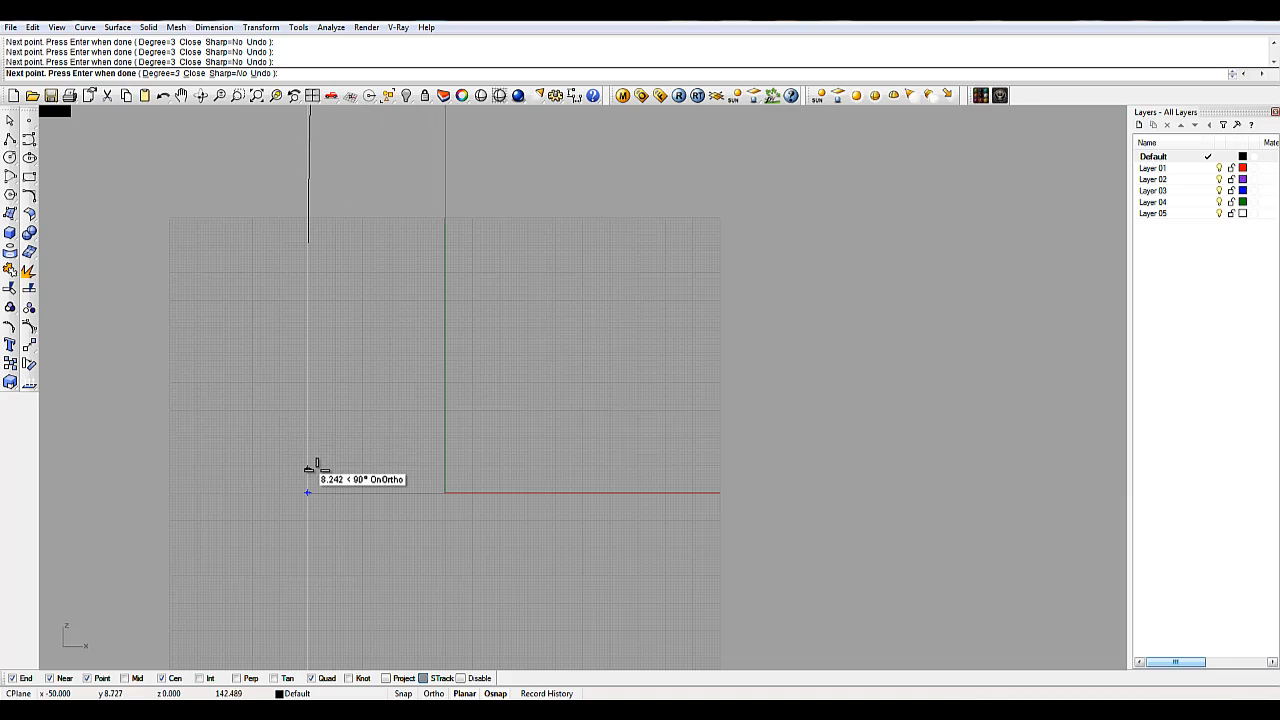
left_click(308, 472)
scroll(314, 480, "up", 3)
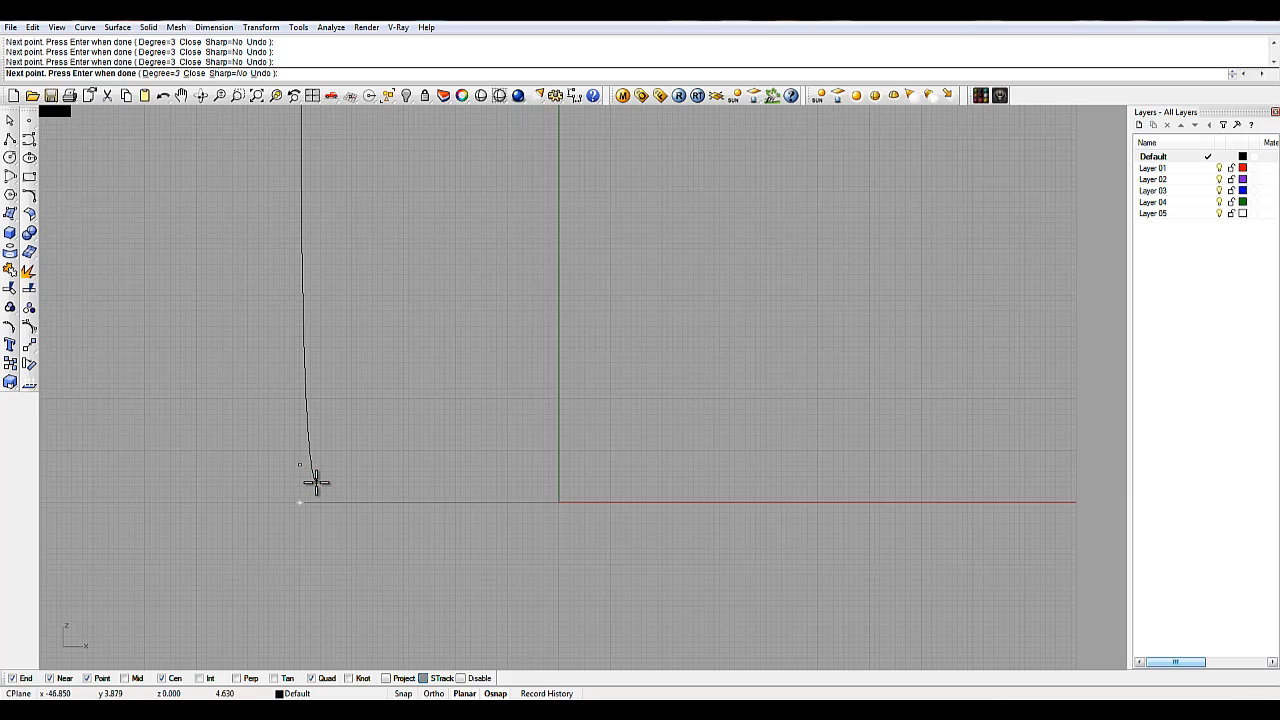
scroll(300, 480, "up", 1)
scroll(298, 480, "up", 1)
left_click(300, 470)
left_click(313, 498)
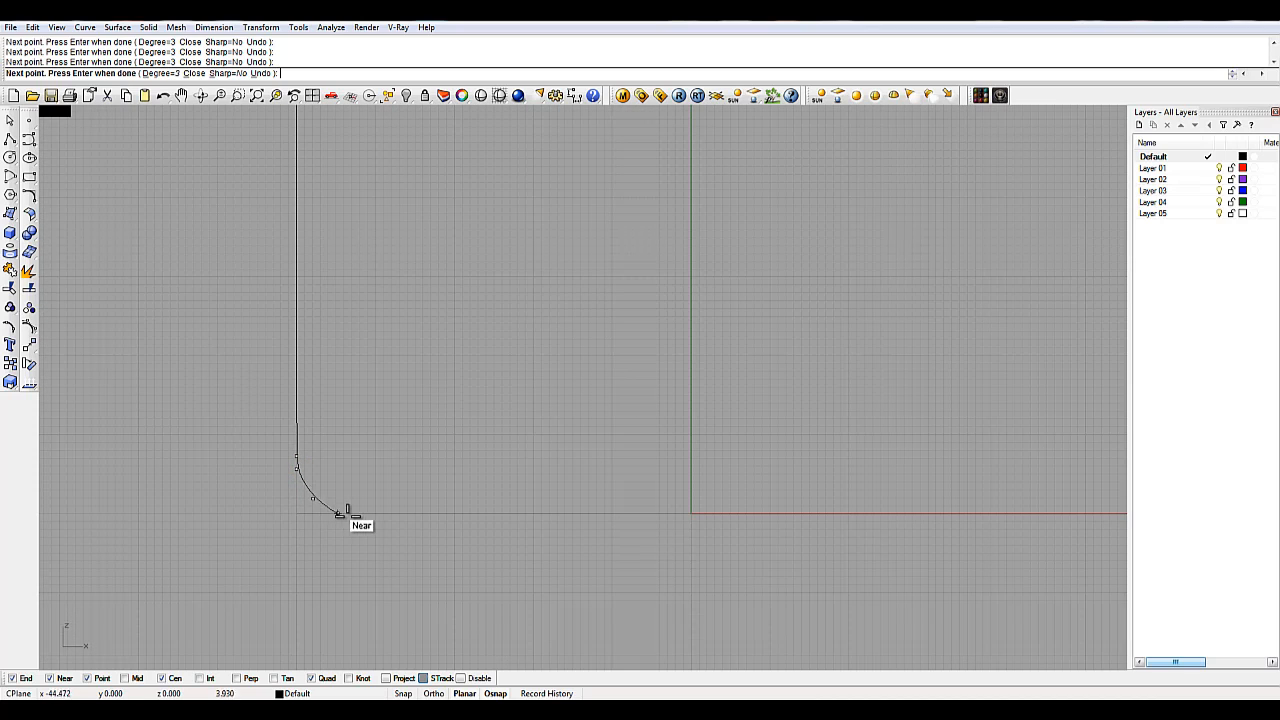
scroll(343, 512, "down", 5)
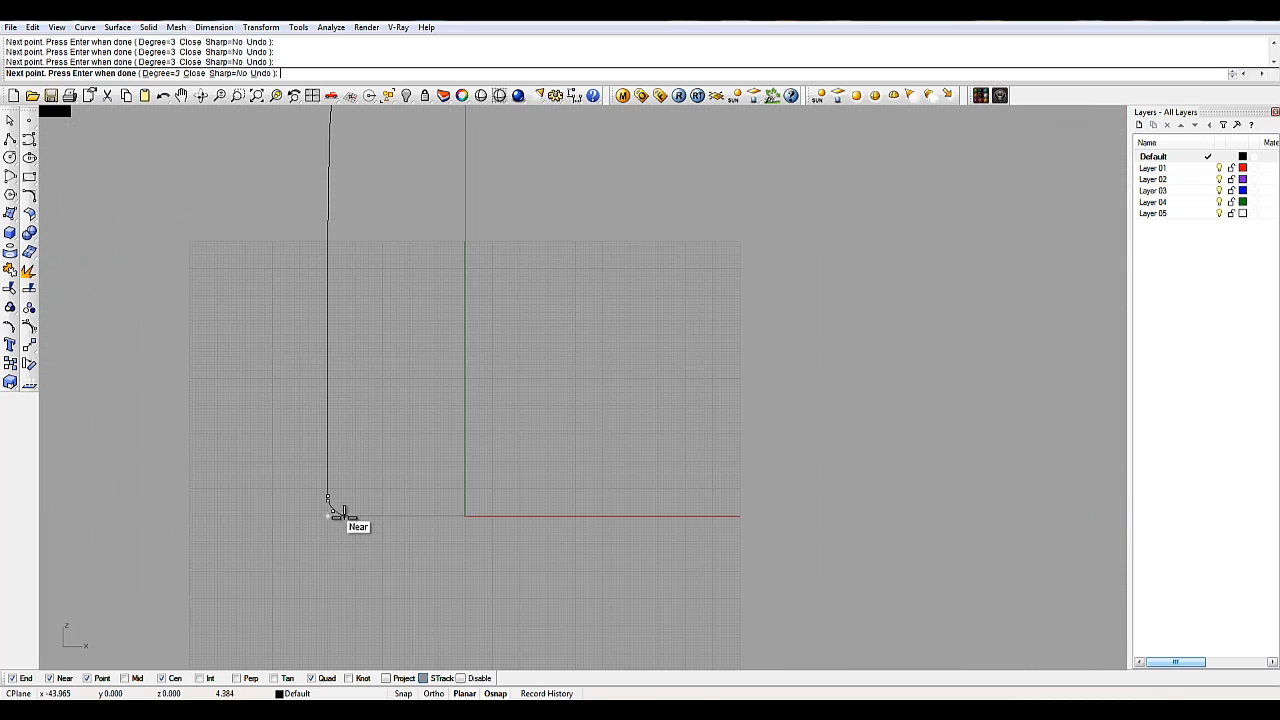
scroll(340, 512, "up", 3)
scroll(340, 512, "up", 2)
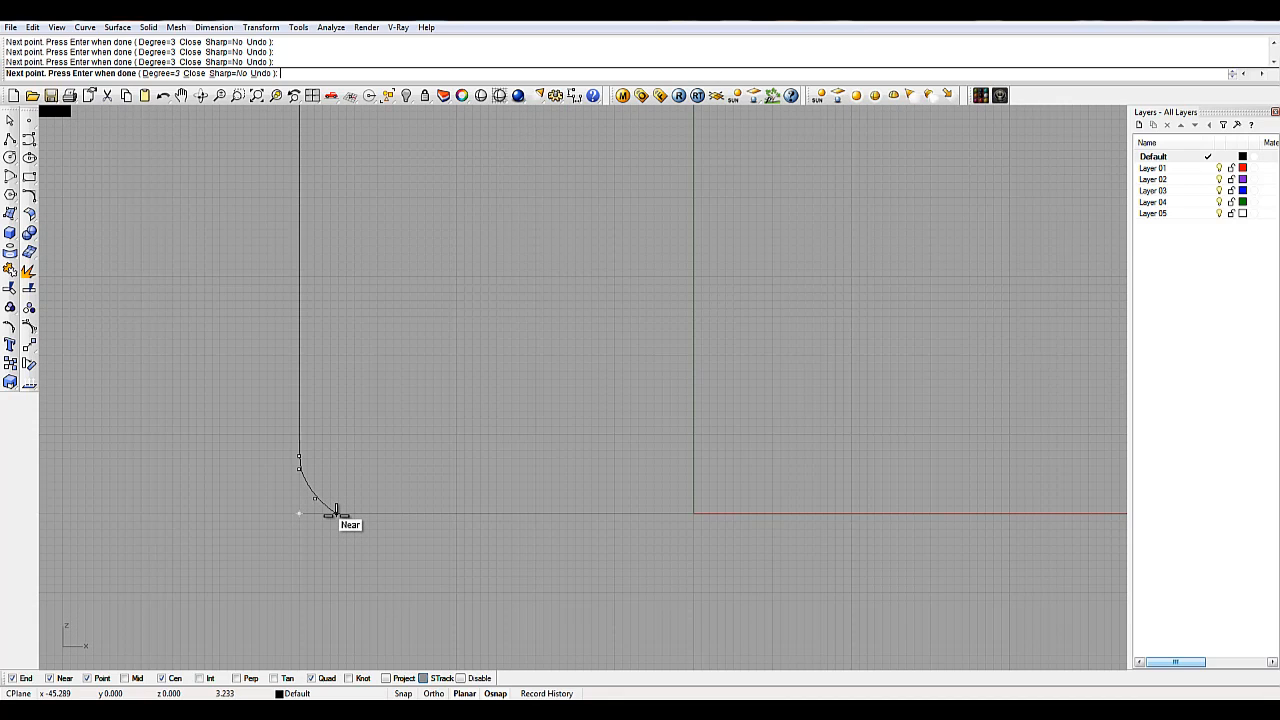
left_click(336, 514)
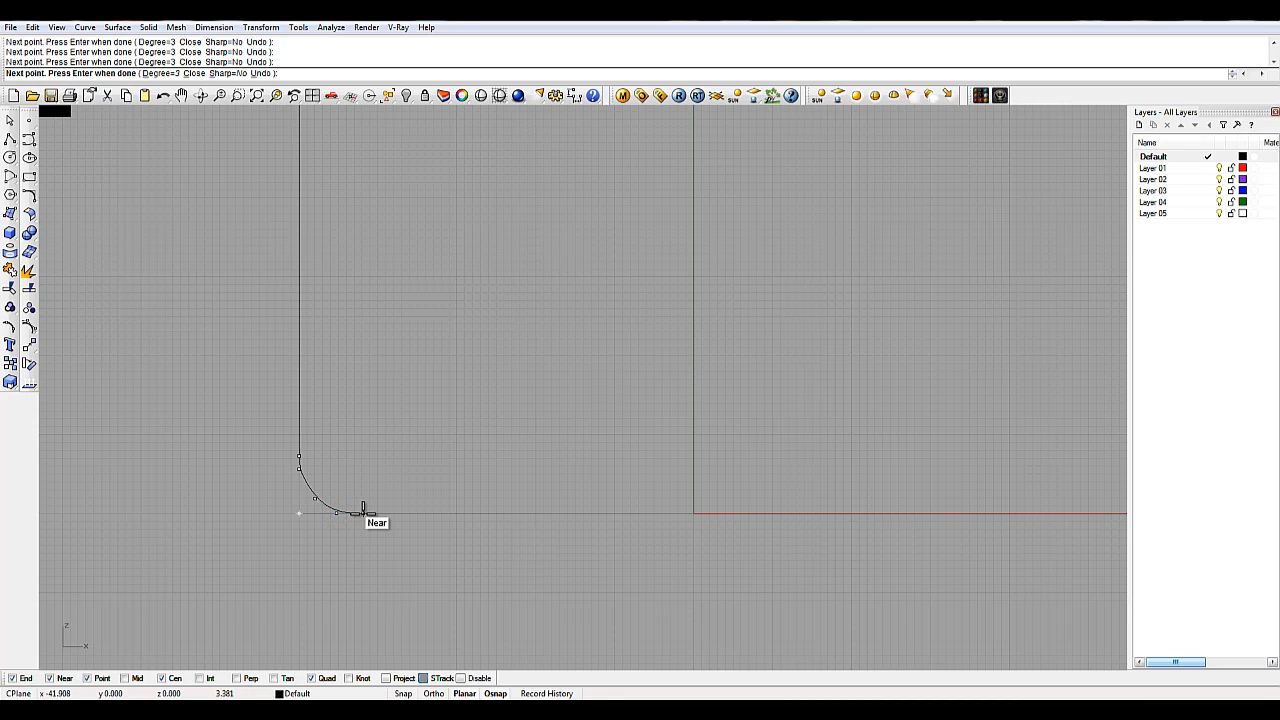
key("ctrl+z")
Step: Round the bottom corner with two control points inside it and a third on the base line about 43 units from the axis
scroll(300, 491, "up", 3)
scroll(314, 492, "up", 3)
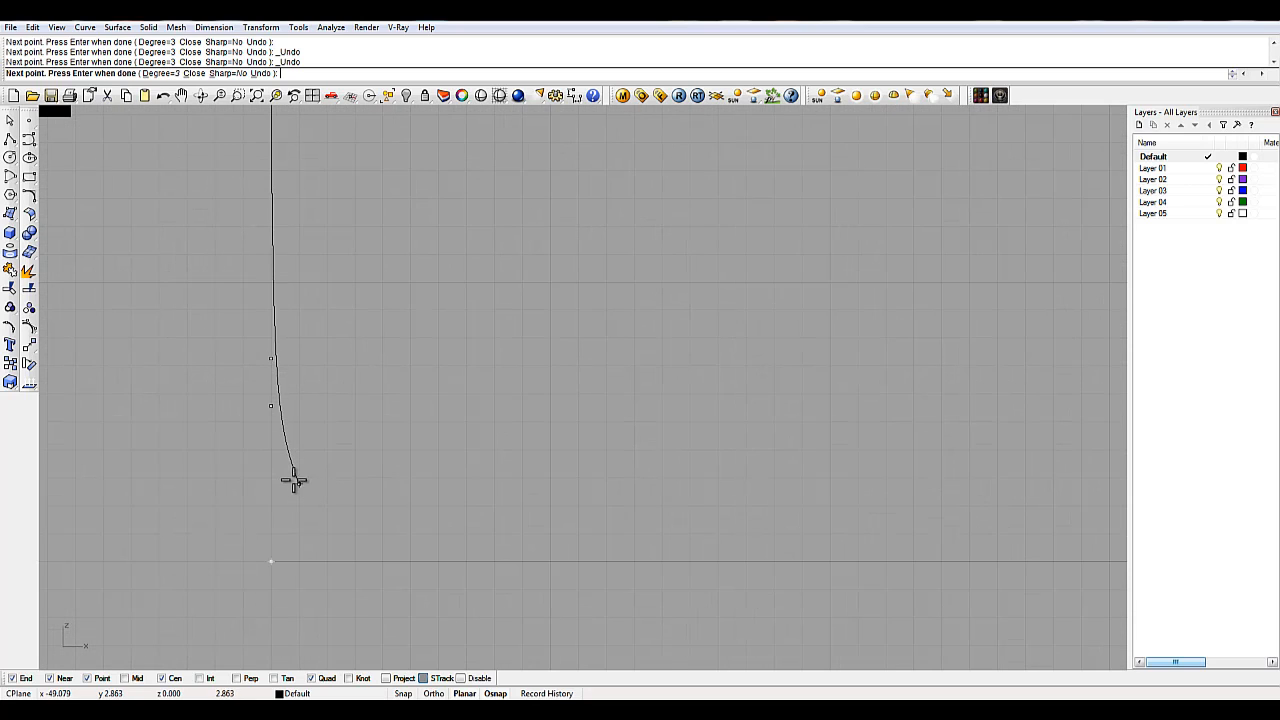
left_click(290, 489)
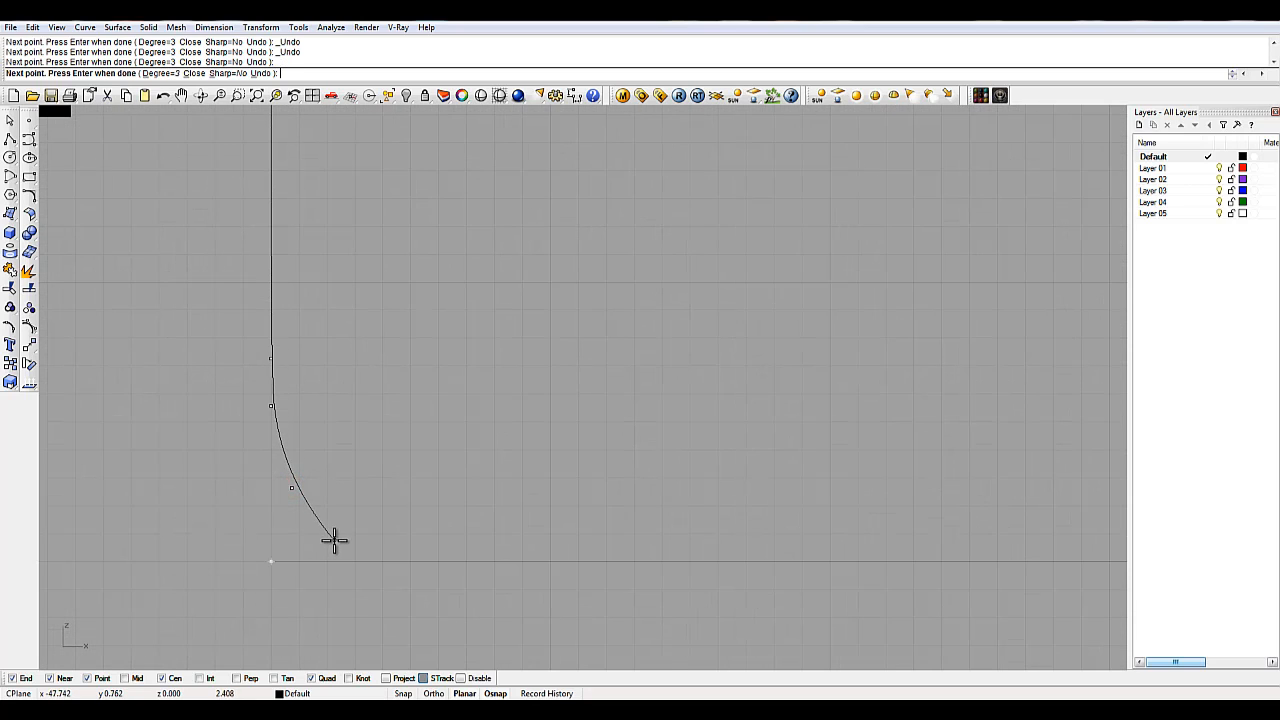
left_click(346, 540)
scroll(415, 553, "up", 3)
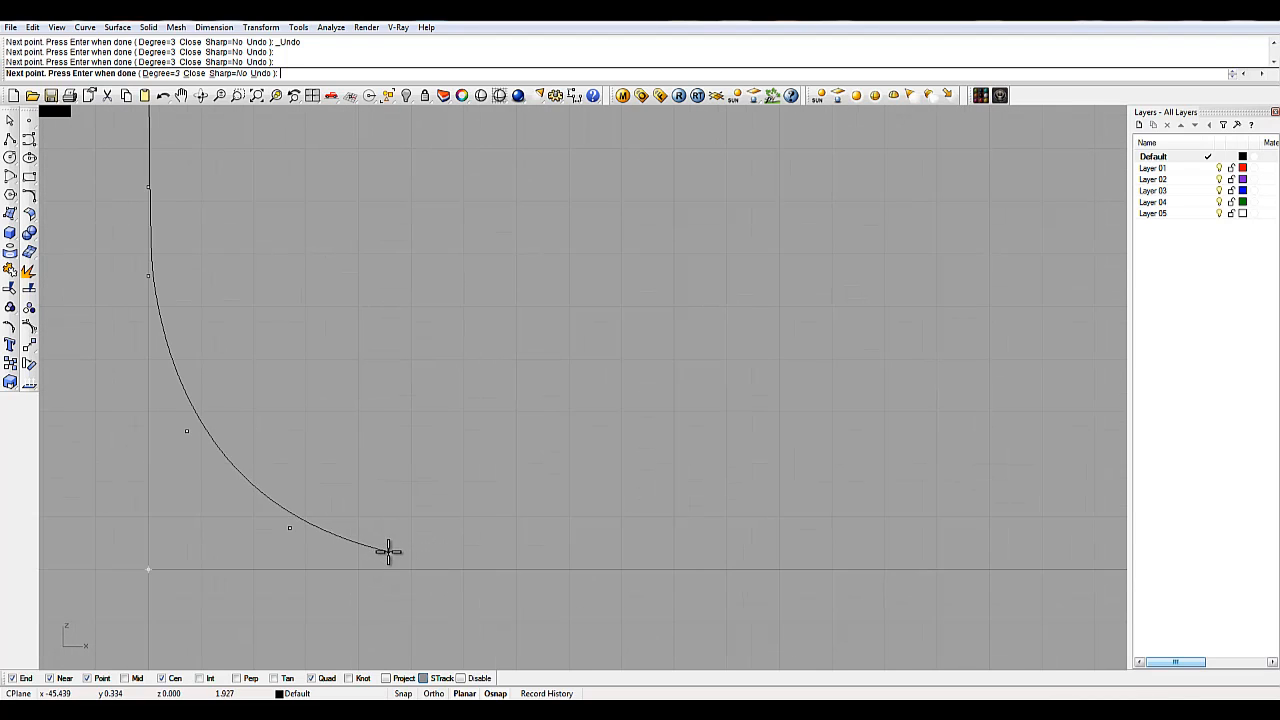
scroll(514, 571, "down", 5)
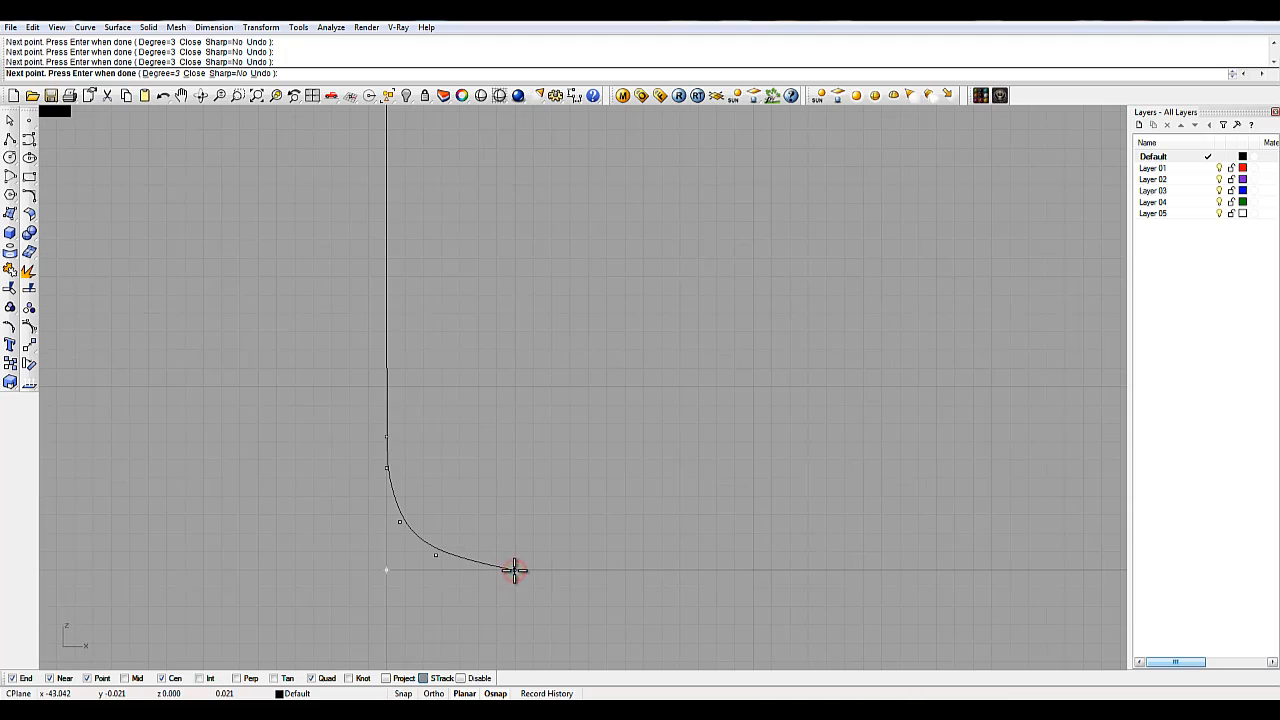
scroll(356, 567, "down", 5)
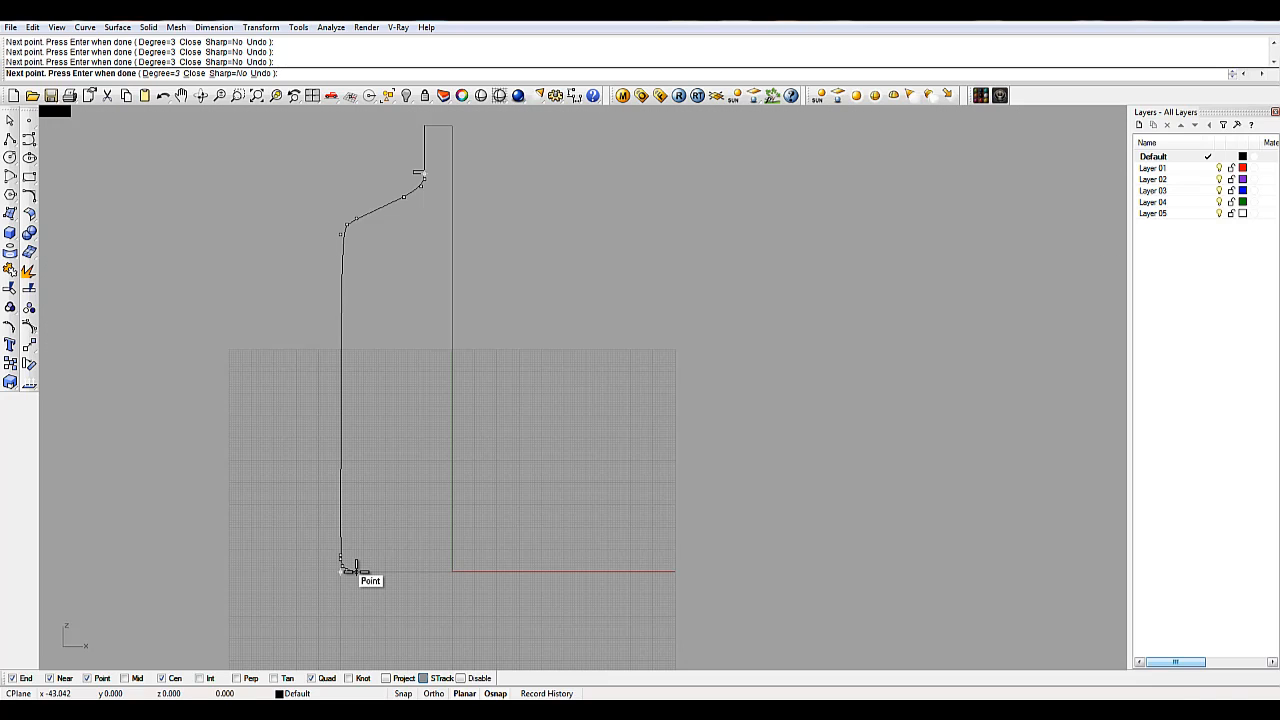
Step: Extend the curve along the base guide with two control points about 39 and 23.5 units from the axis
scroll(355, 567, "up", 5)
left_click(349, 574)
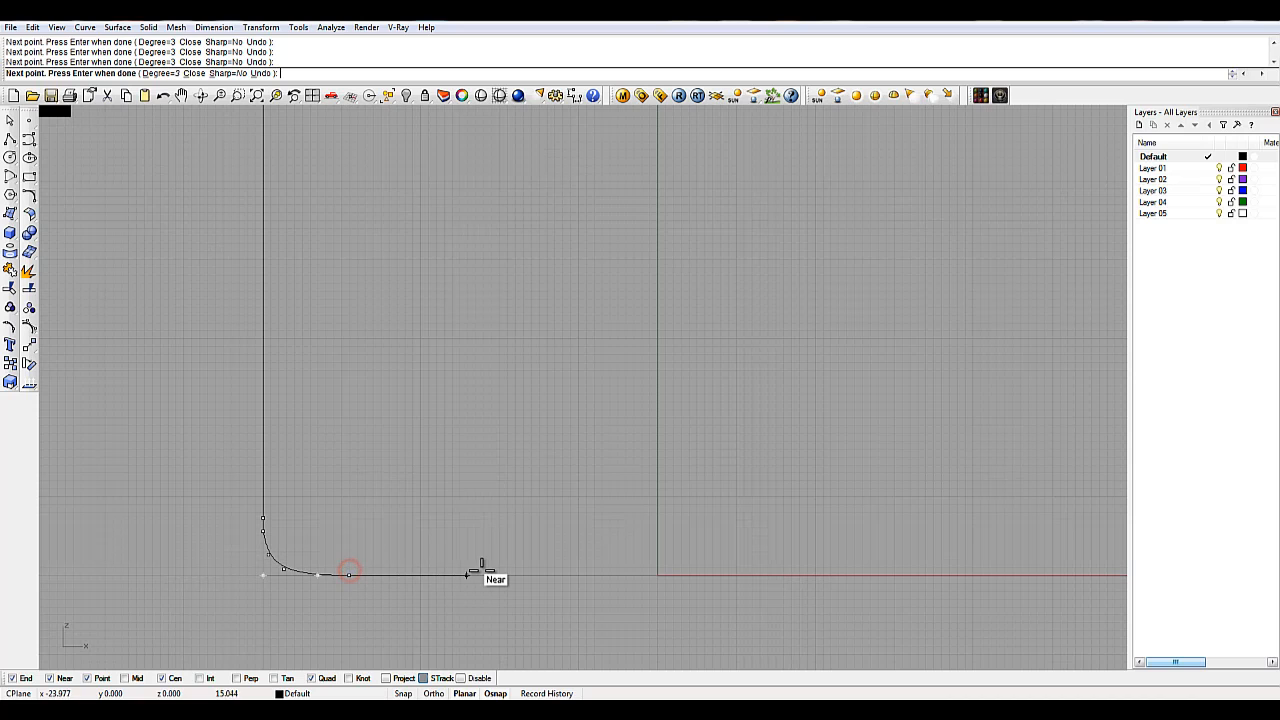
scroll(483, 572, "down", 3)
right_click_drag(483, 571, 400, 606)
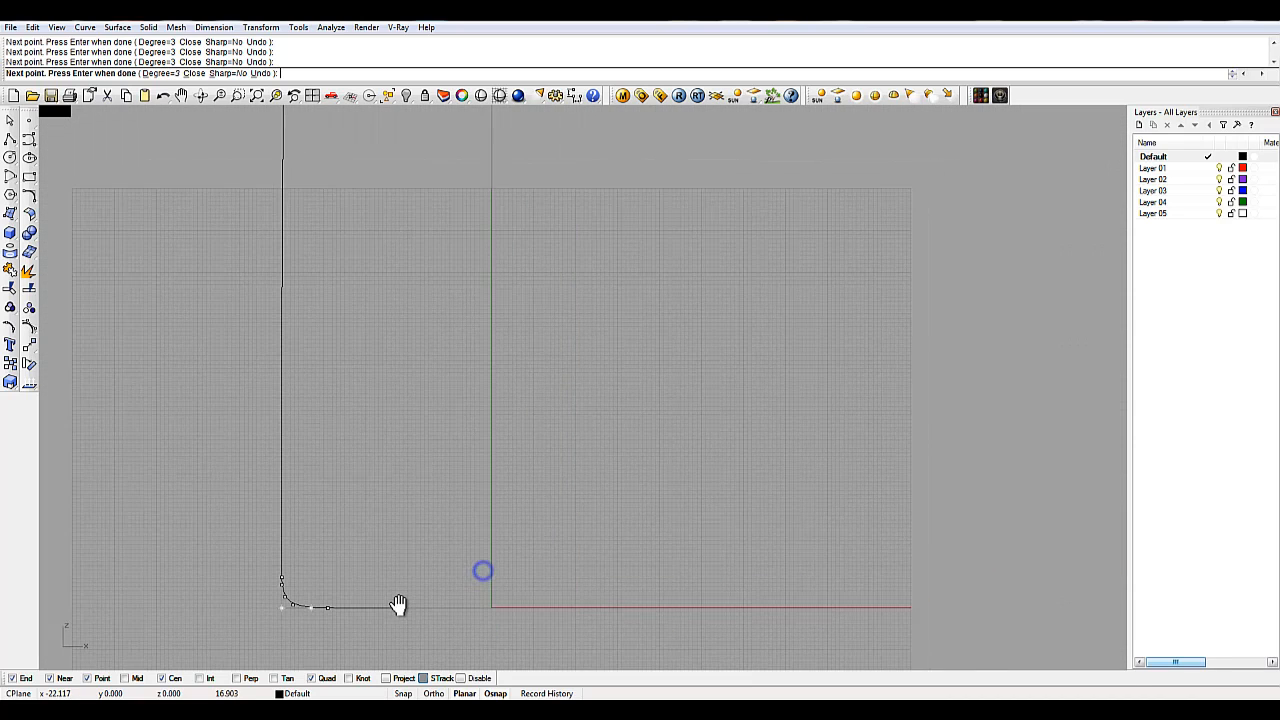
scroll(399, 605, "down", 1)
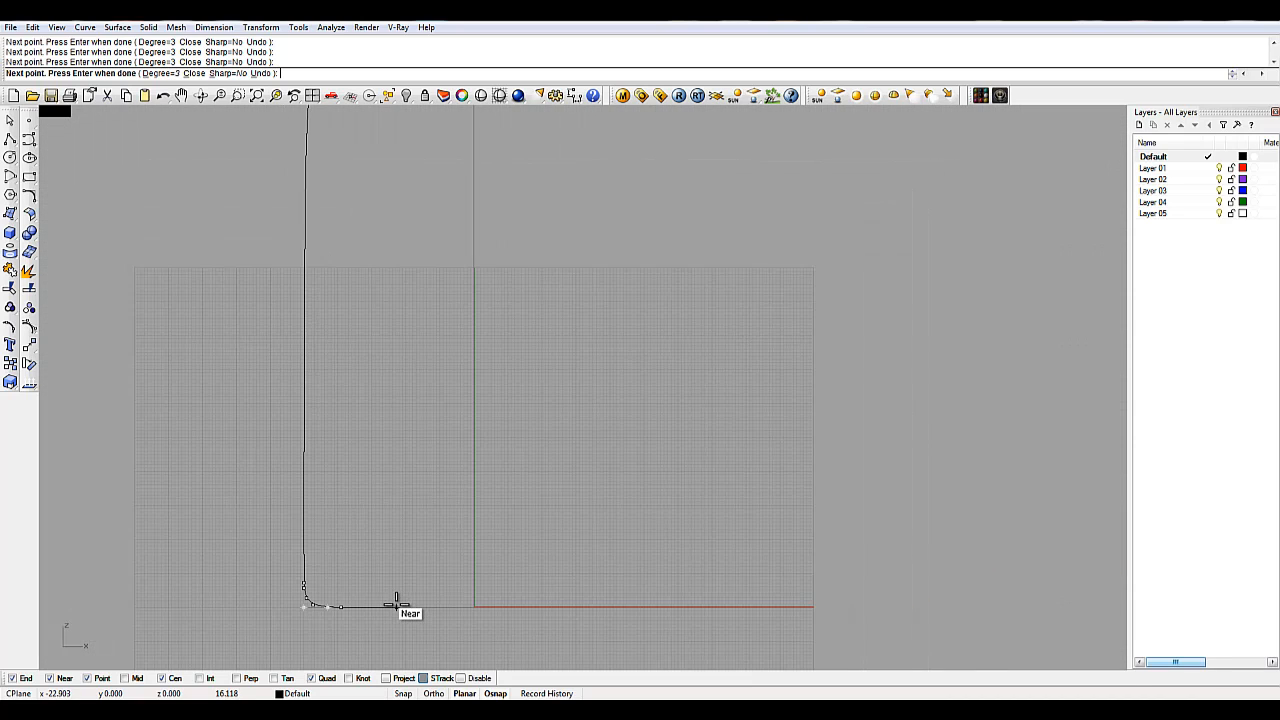
left_click(394, 604)
scroll(410, 598, "up", 3)
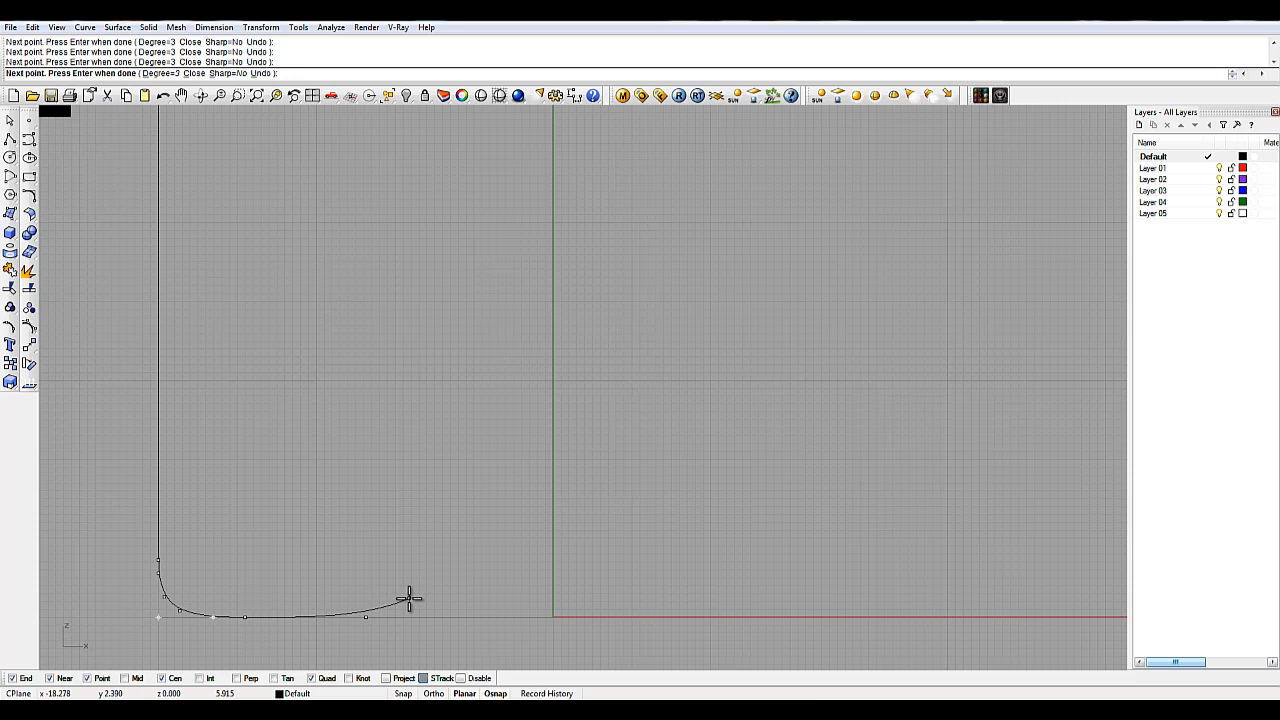
Step: Raise the curve toward the axis with control points about 18 and 10 units from it, about 2.4 and 4.4 units above the base
scroll(490, 575, "down", 3)
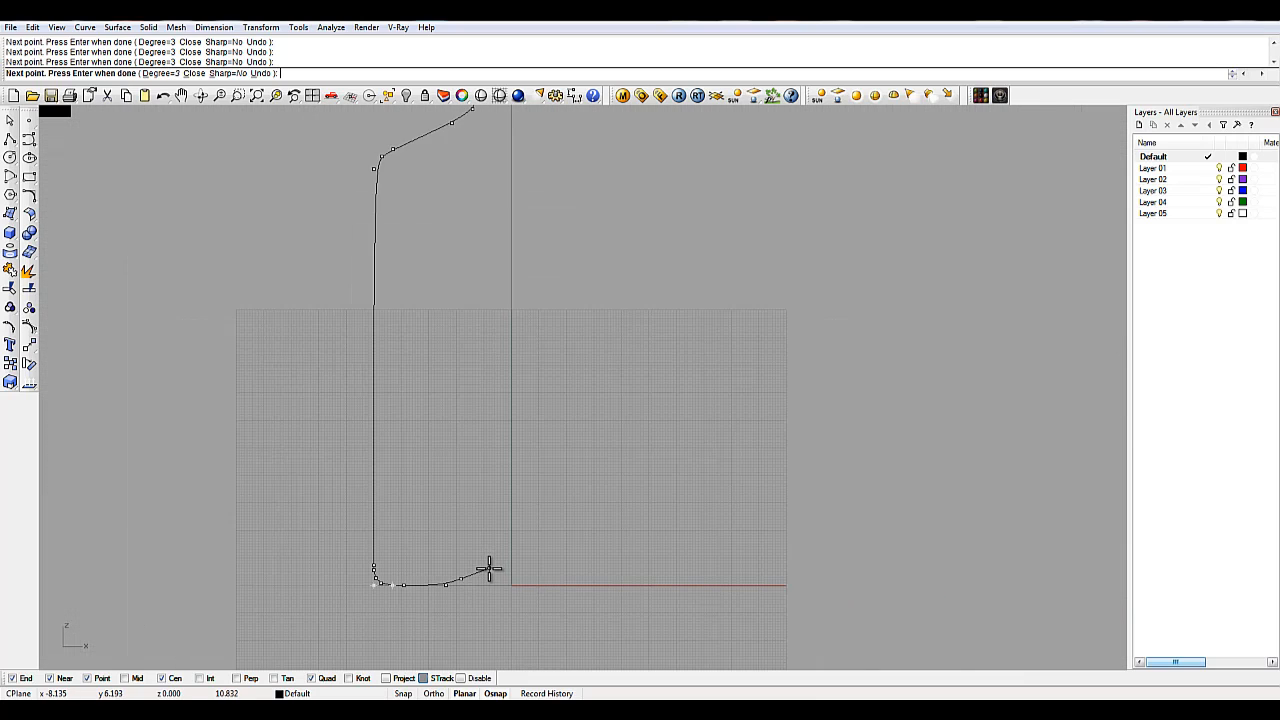
scroll(489, 570, "down", 3)
scroll(486, 566, "up", 2)
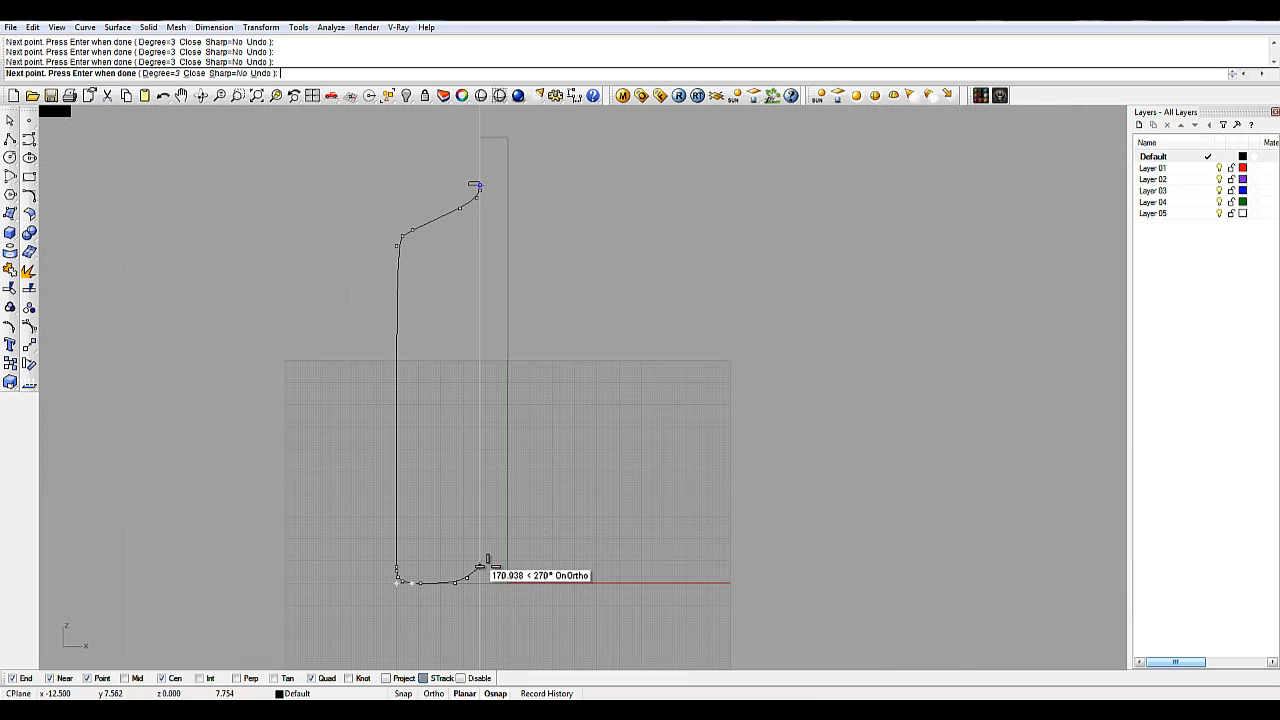
scroll(485, 570, "up", 3)
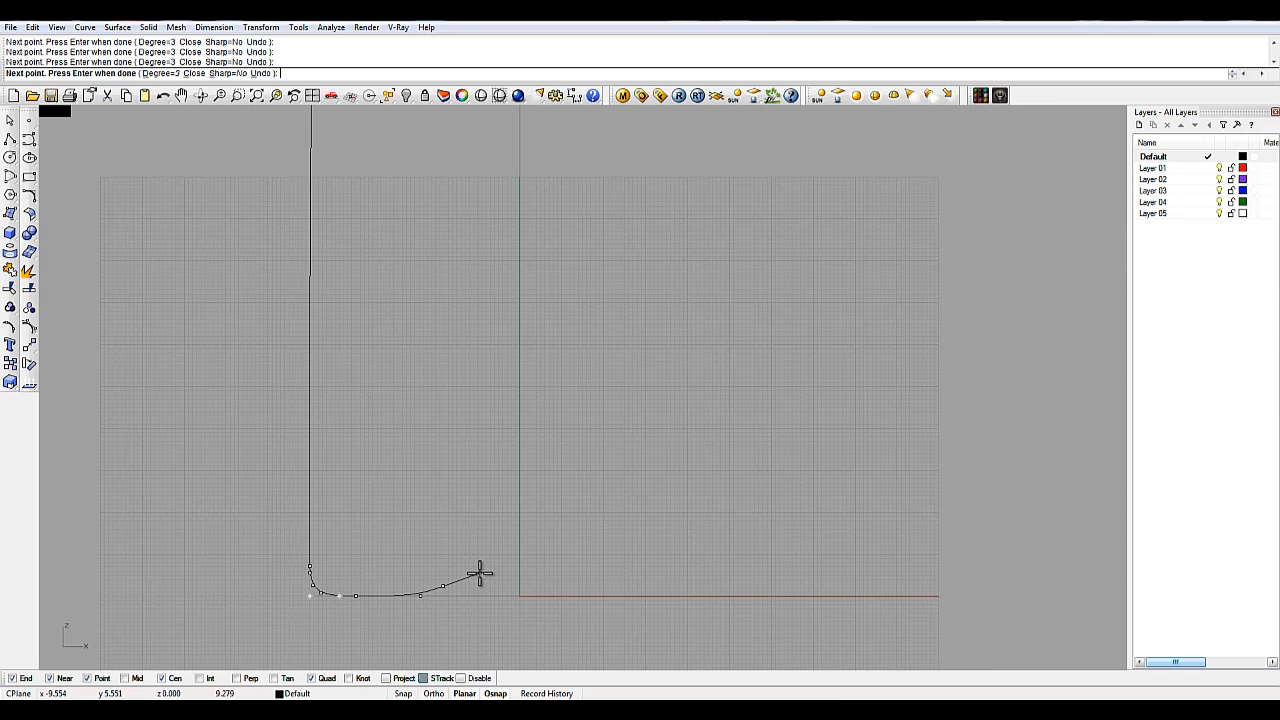
scroll(478, 573, "up", 2)
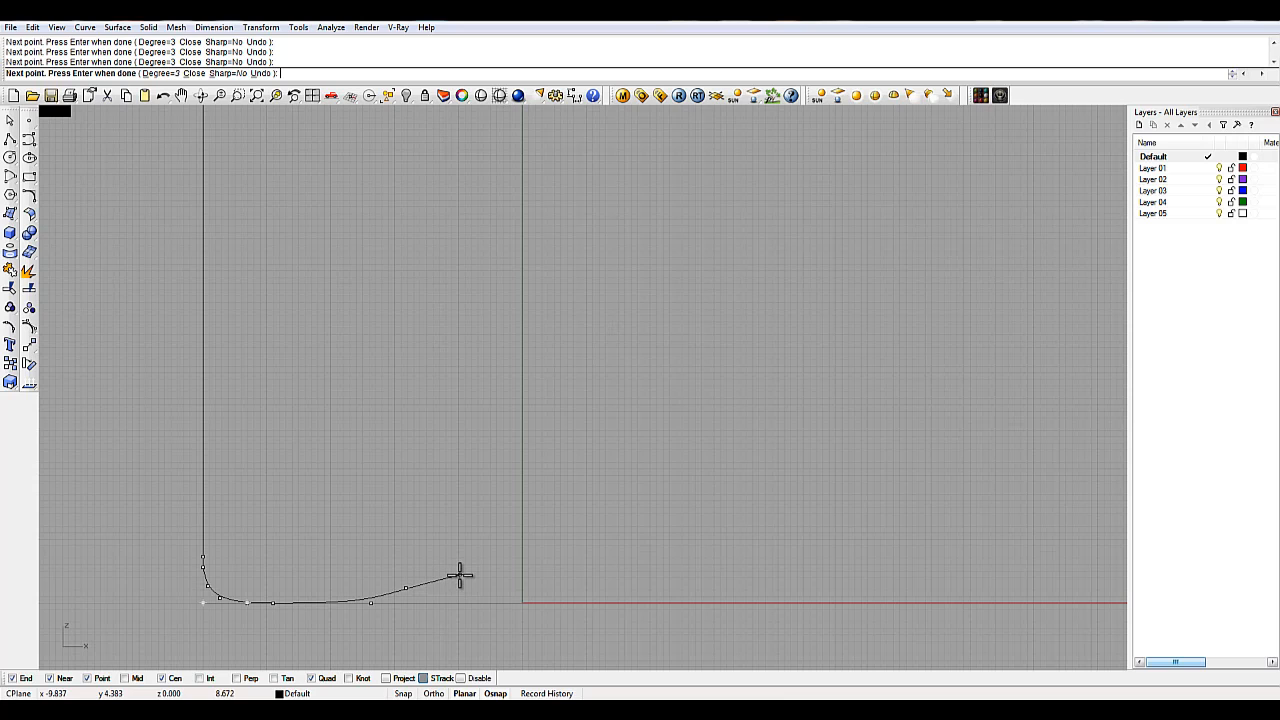
left_click(459, 575)
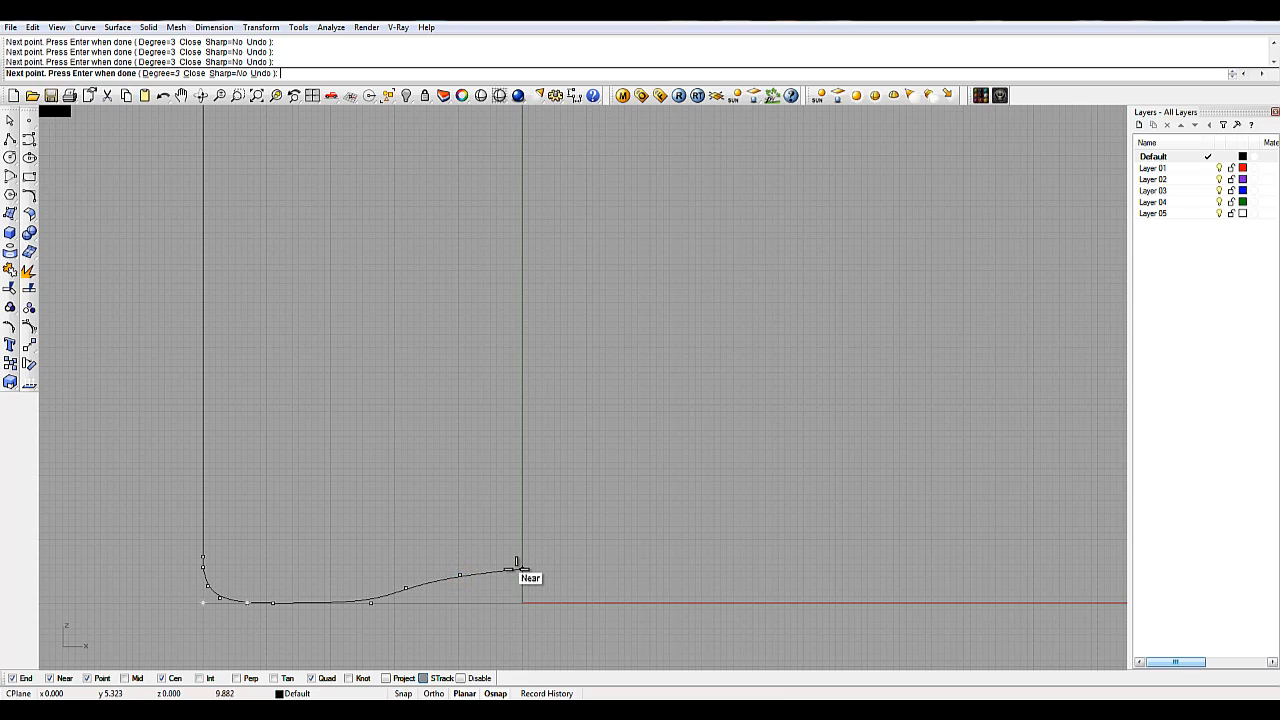
Step: Level the curve about 4.4 units above the base with control points about 4.6 units before and 3.8 units past the axis, finishing it
scroll(522, 568, "up", 4)
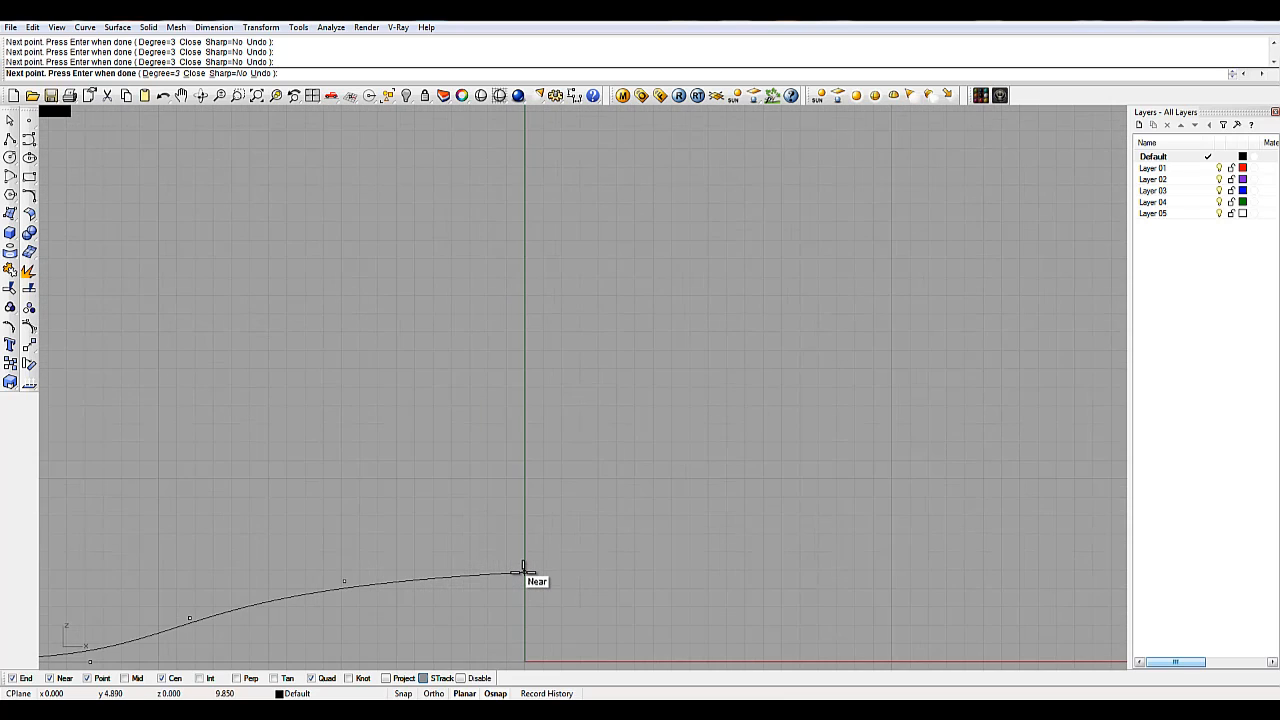
scroll(522, 568, "down", 3)
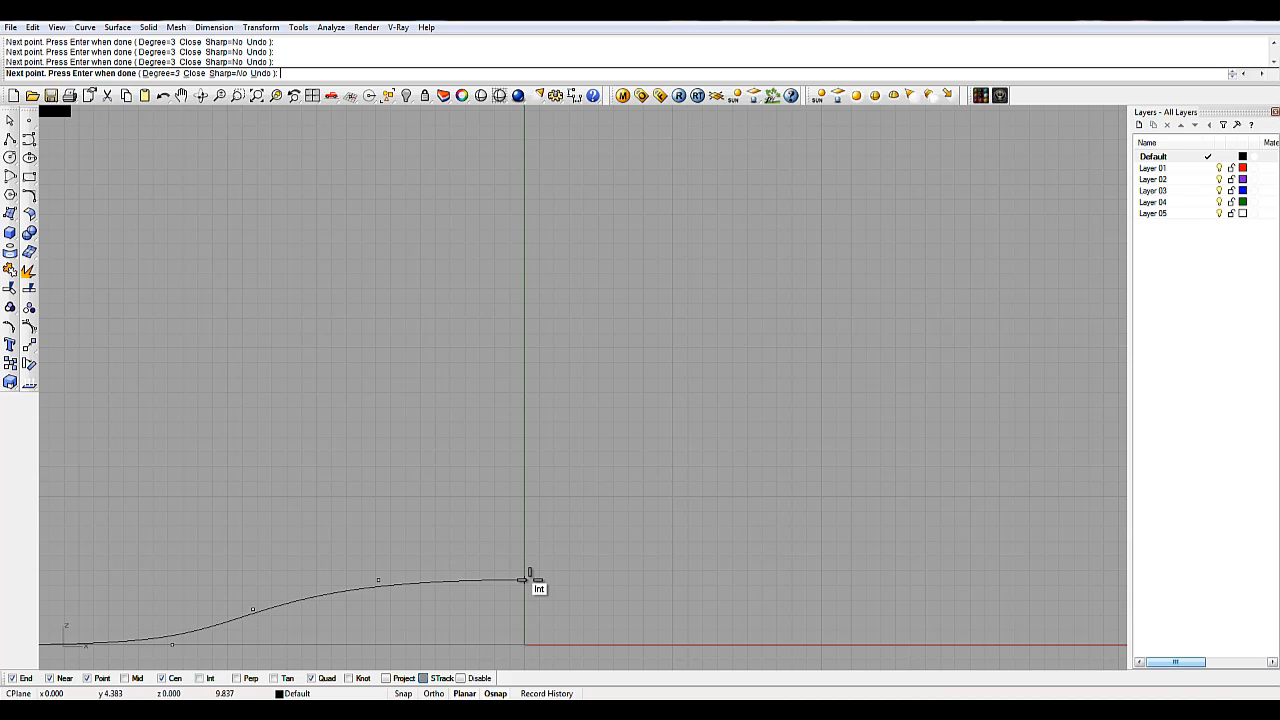
left_click(456, 580)
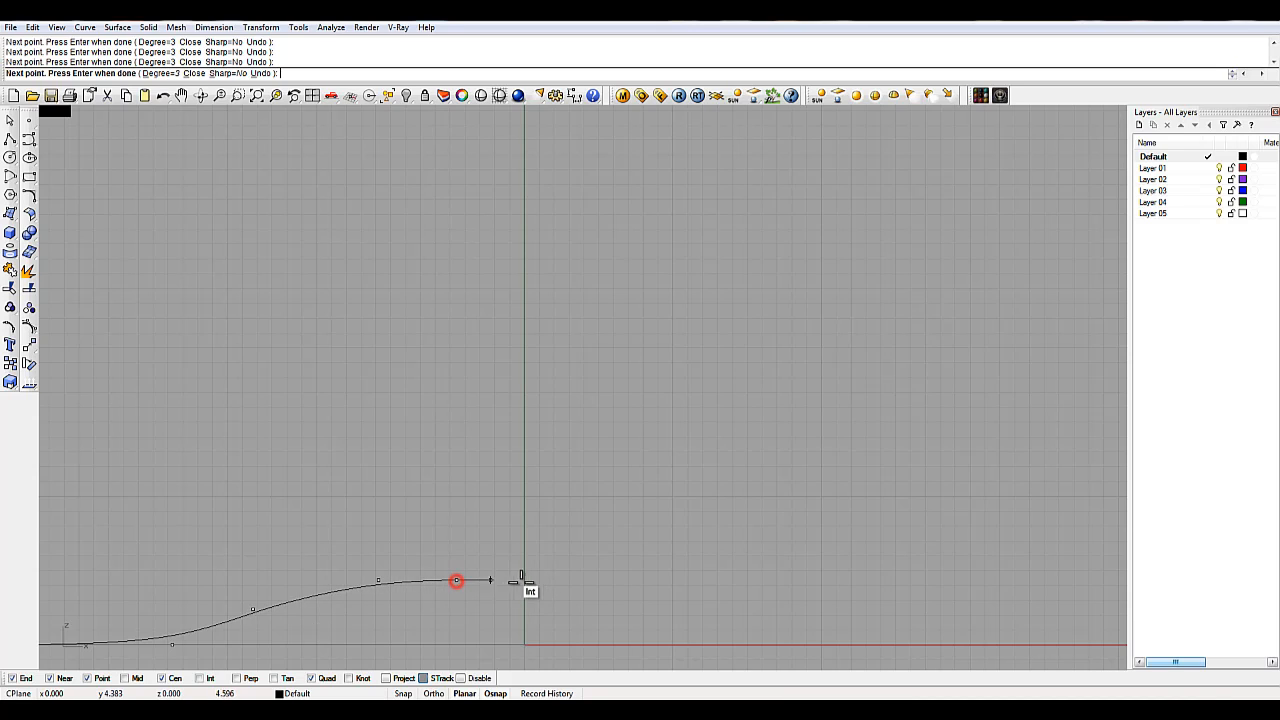
left_click(580, 581)
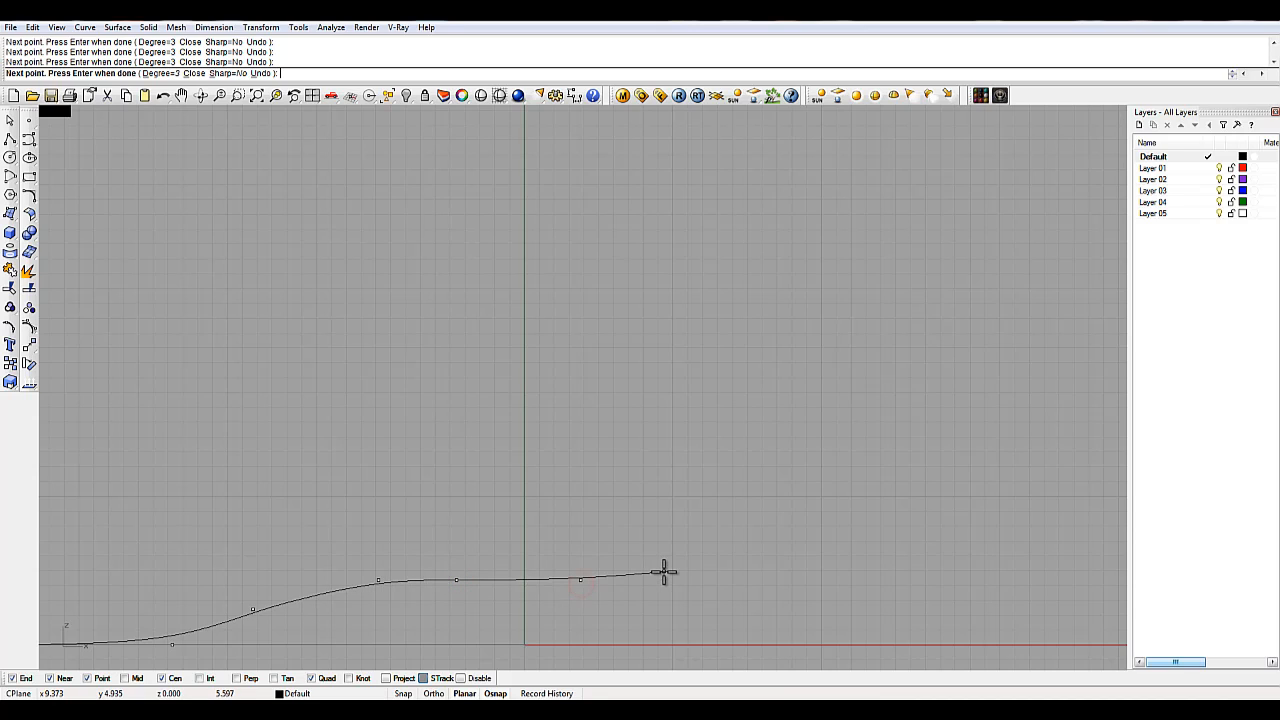
key("Return")
Step: Draw an L-shaped polyline at the curve's inner end, about 3.5 units down through the curve and 3.9 units across the axis
right_click_drag(607, 584, 585, 514)
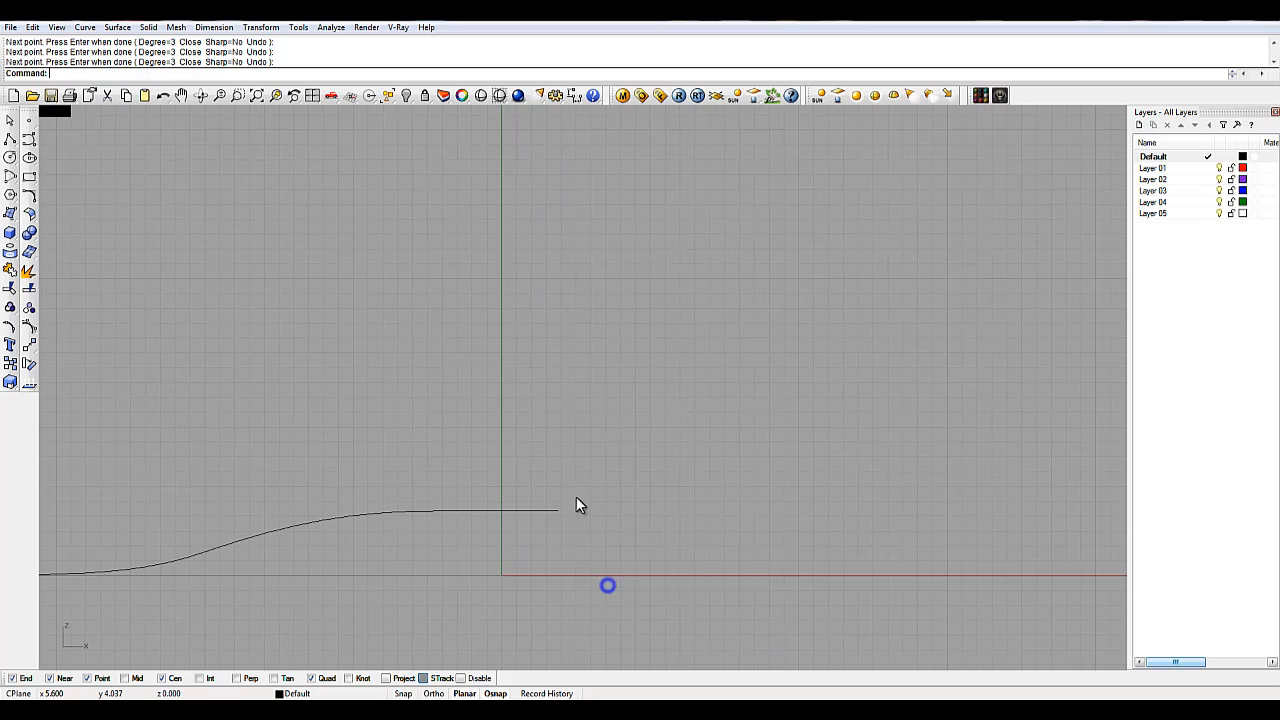
left_click(12, 140)
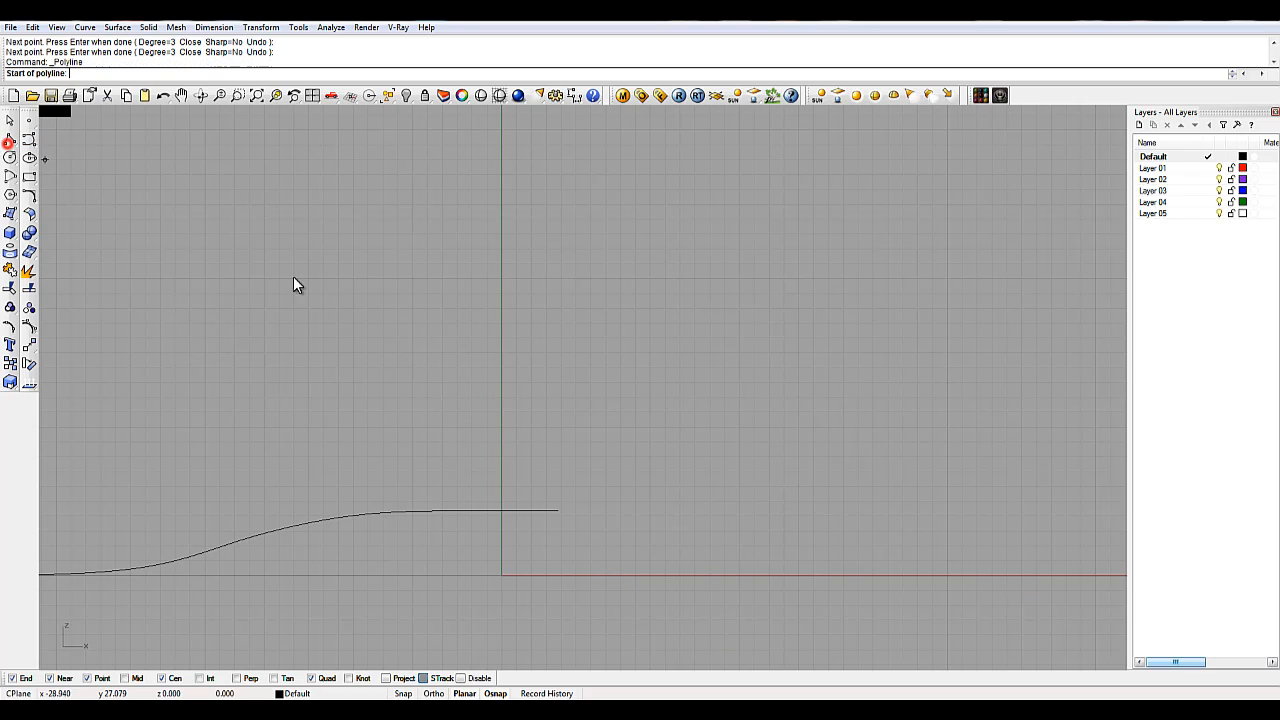
scroll(469, 497, "down", 5)
scroll(473, 490, "up", 3)
left_click(473, 491)
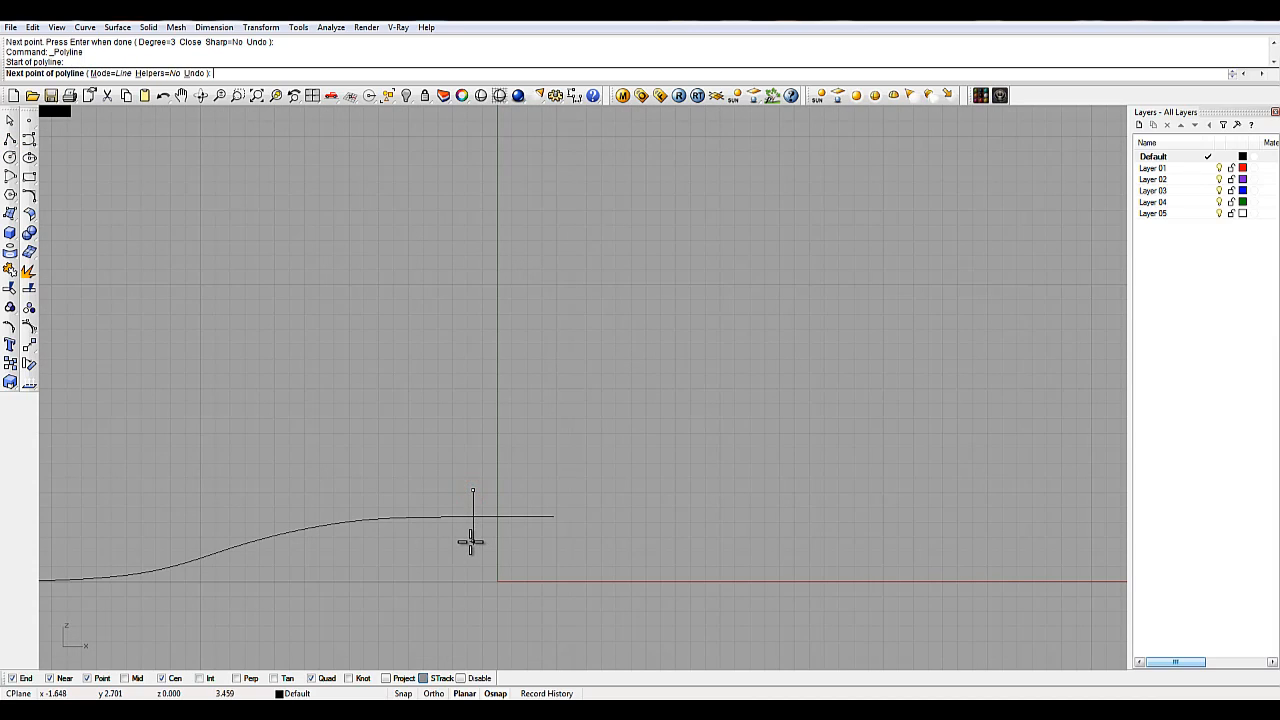
left_click(471, 542)
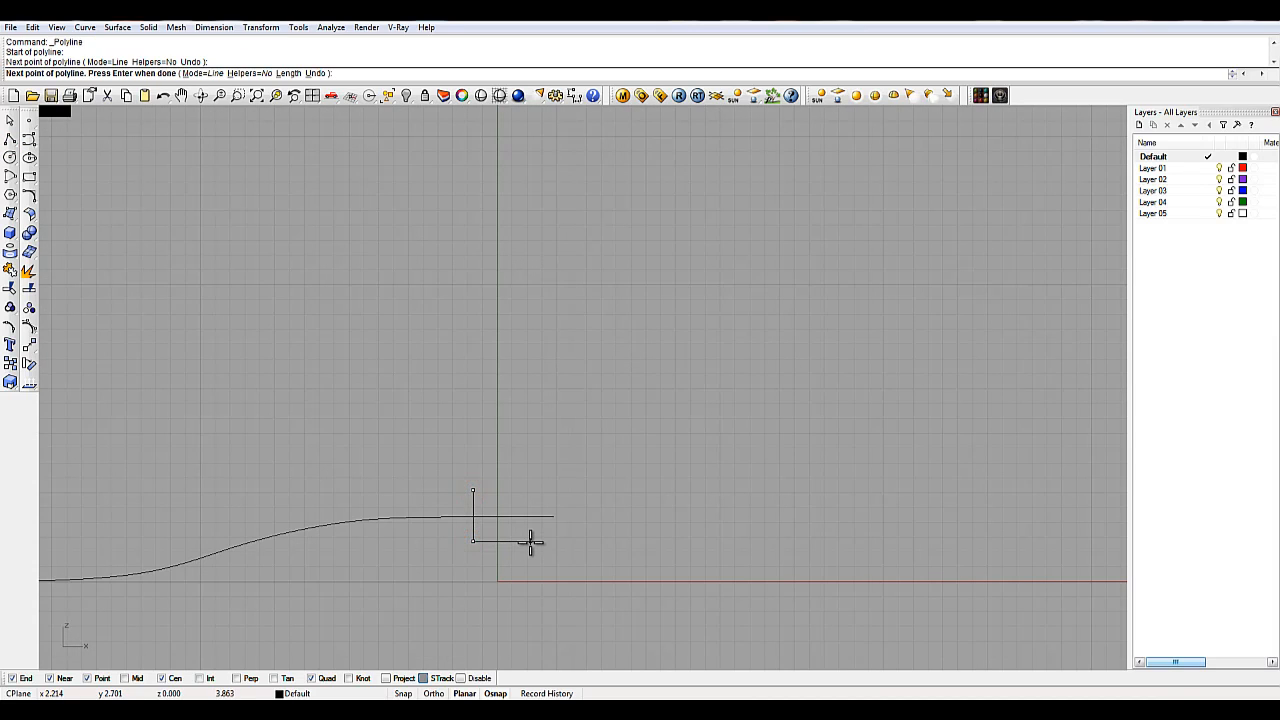
left_click(530, 542)
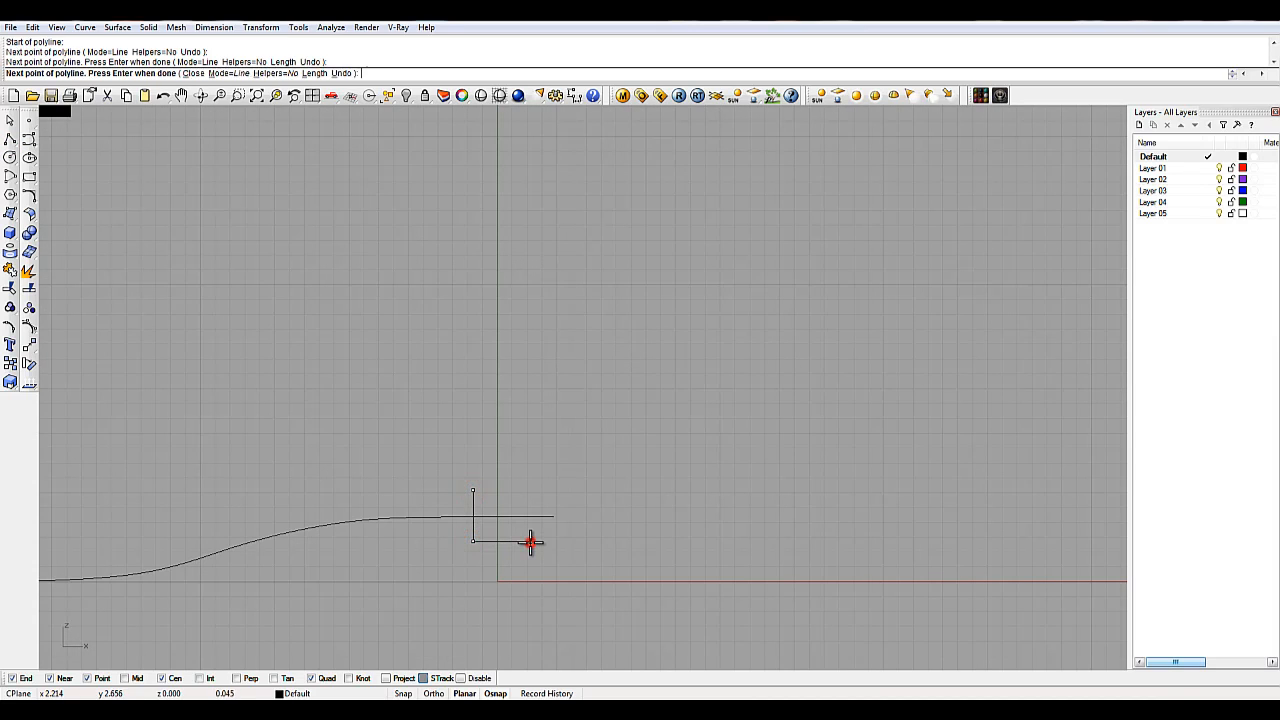
key("Return")
Step: Trim off the bottom curve's end beyond the vertical leg of the L-shaped polyline
scroll(530, 542, "down", 5)
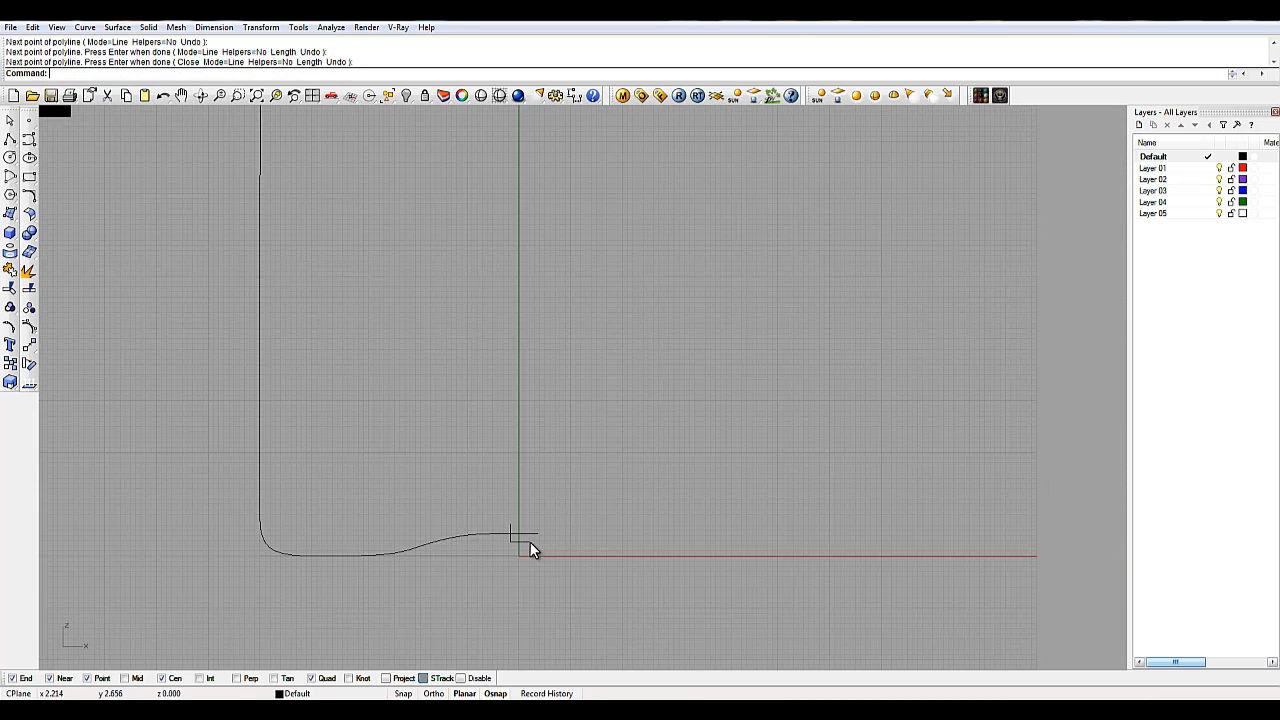
scroll(530, 542, "up", 5)
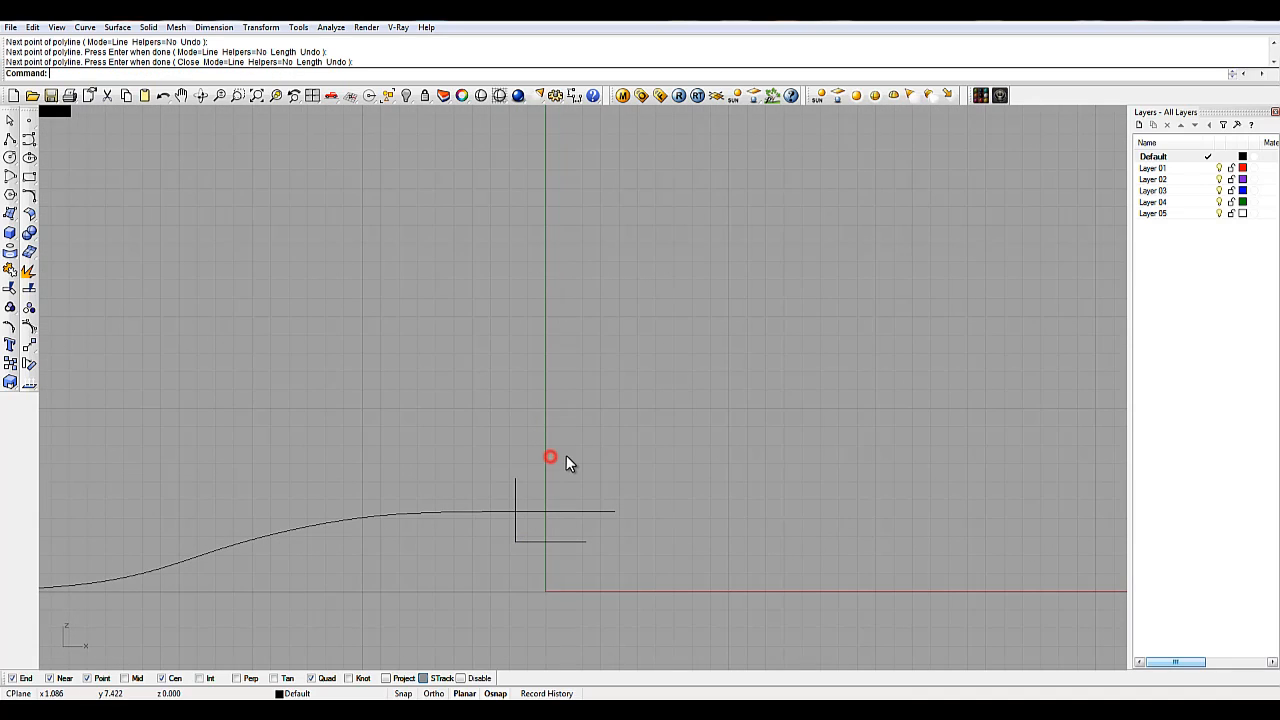
left_click(10, 288)
left_click(515, 497)
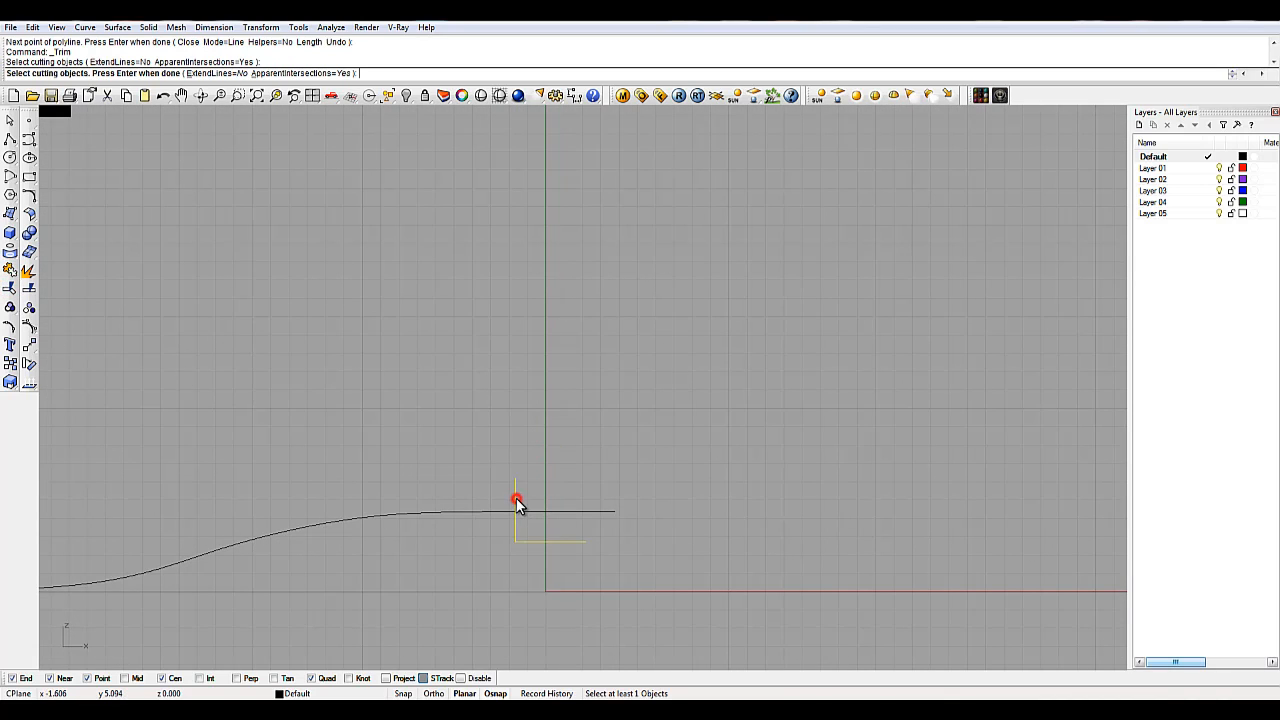
key("Return")
left_click(531, 512)
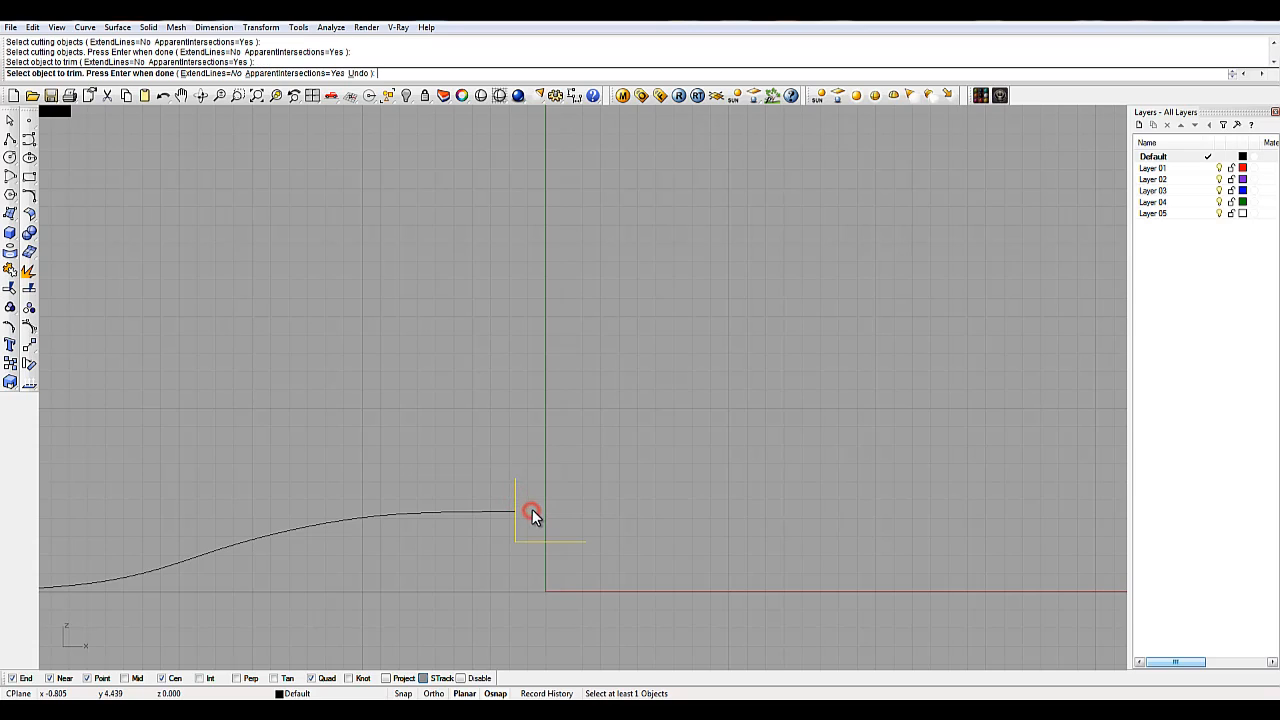
right_click(577, 496)
Step: Trim the vertical leg of the L-shaped polyline above the bottom curve, using that curve as the cutting object
right_click(577, 497)
left_click(501, 511)
key("Return")
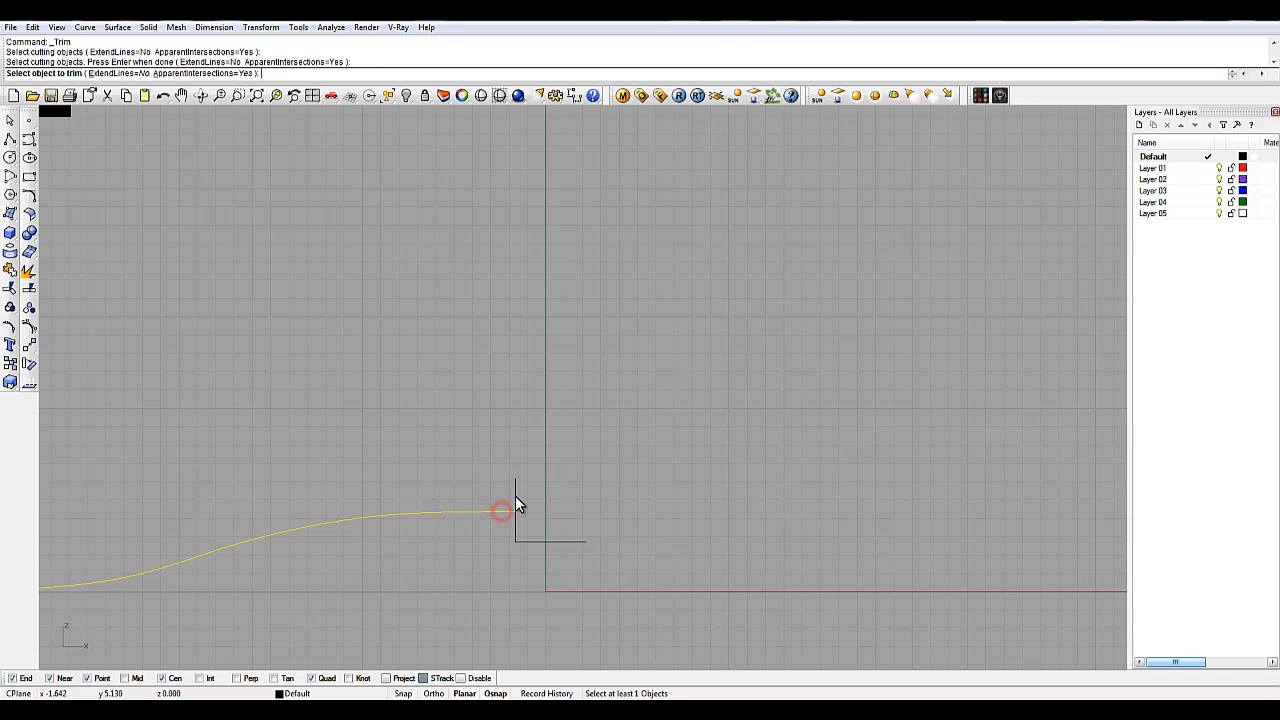
left_click(517, 493)
right_click(618, 488)
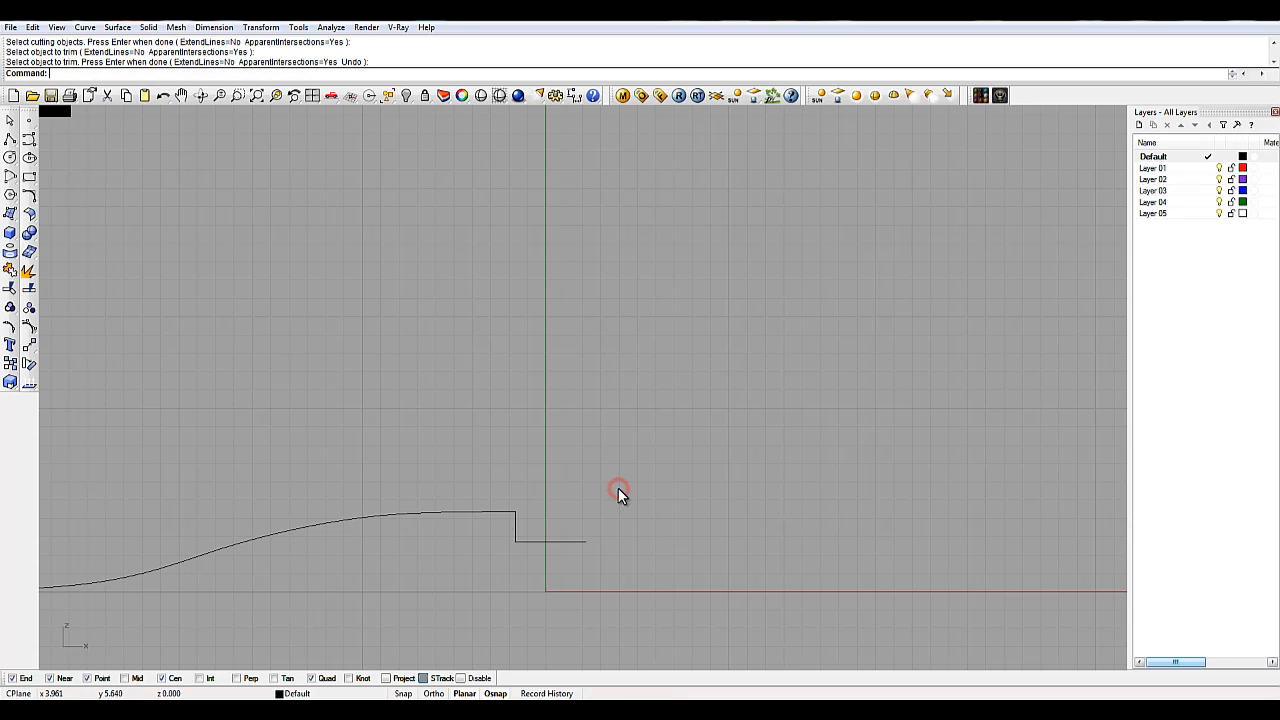
scroll(615, 489, "down", 2)
scroll(603, 518, "up", 3)
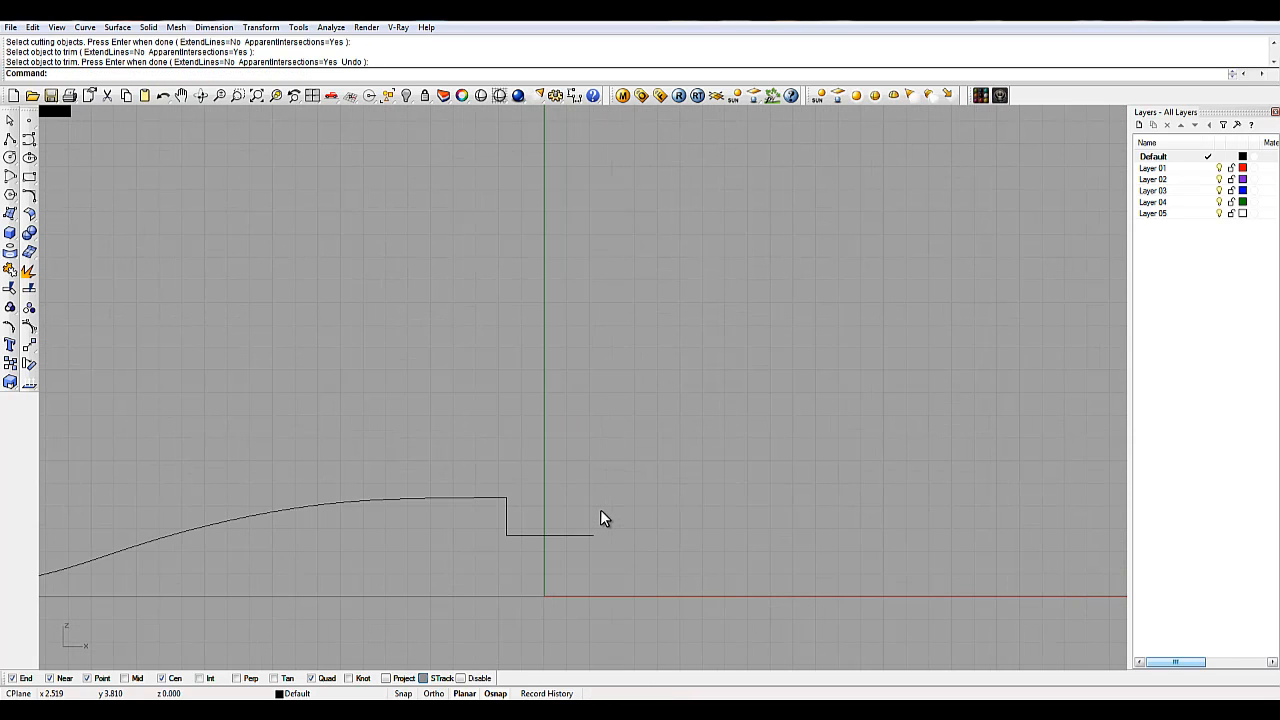
left_click(10, 157)
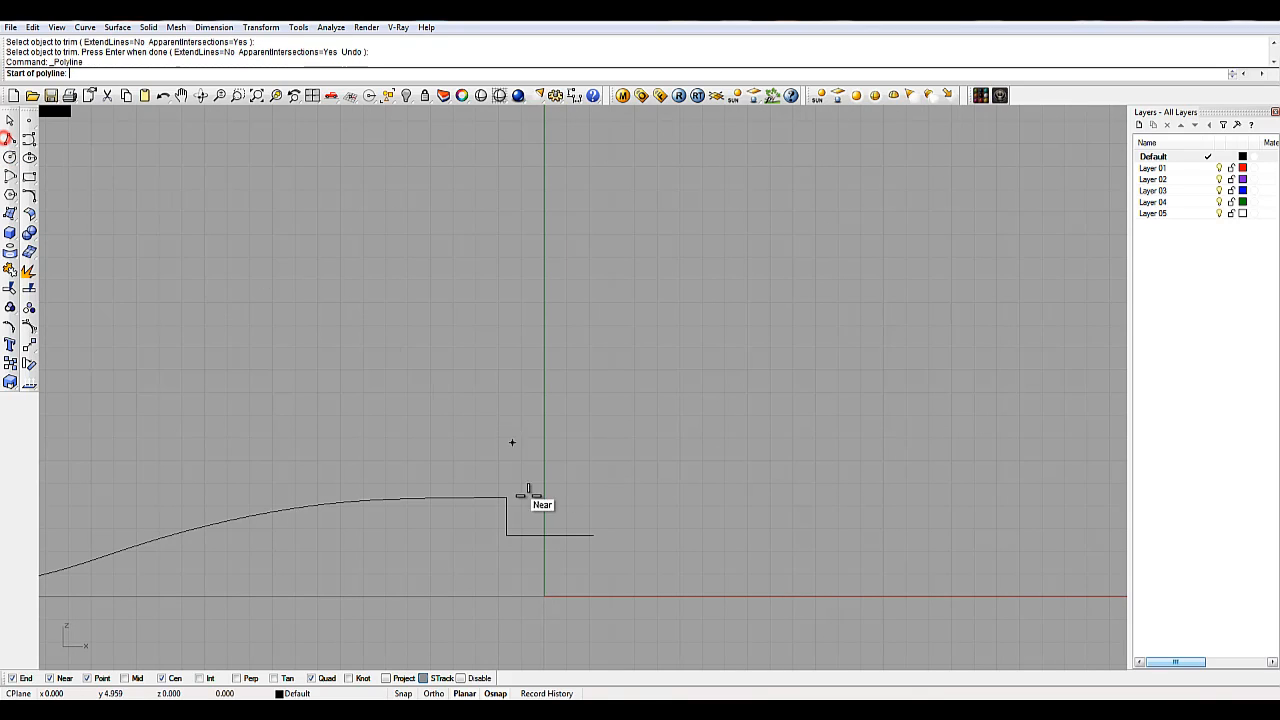
left_click(544, 597)
right_click(609, 452)
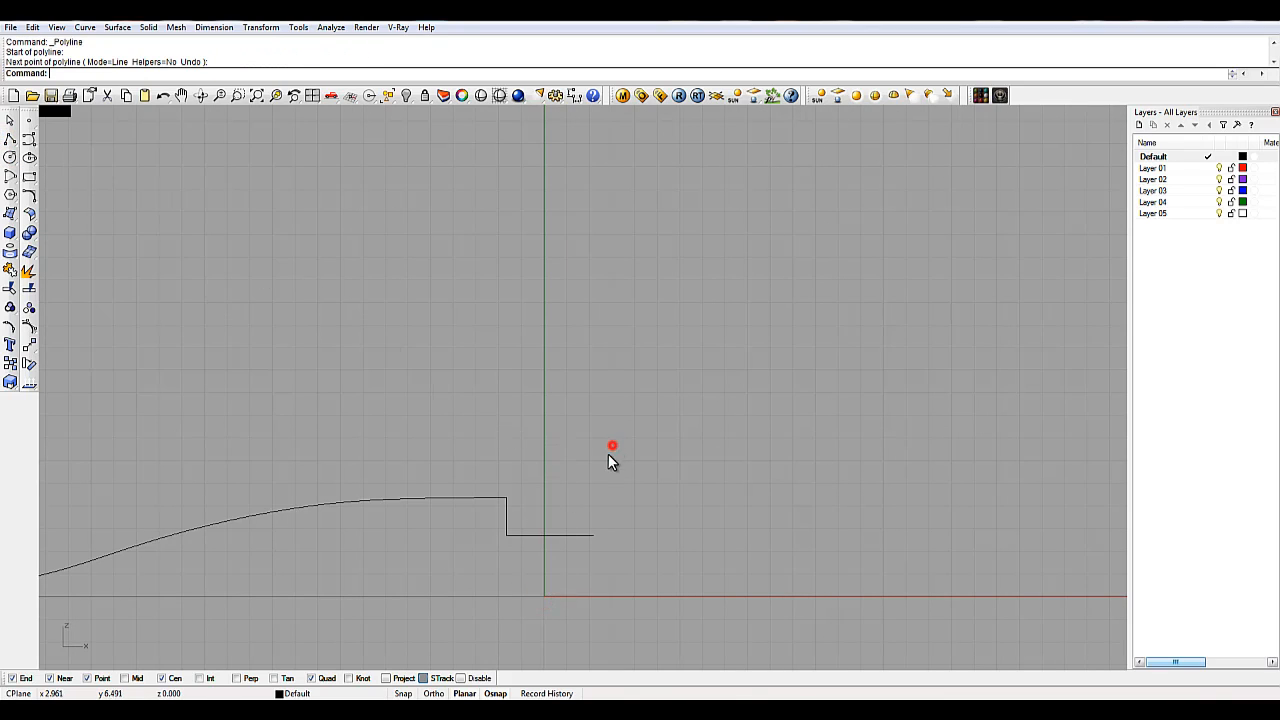
left_click(10, 287)
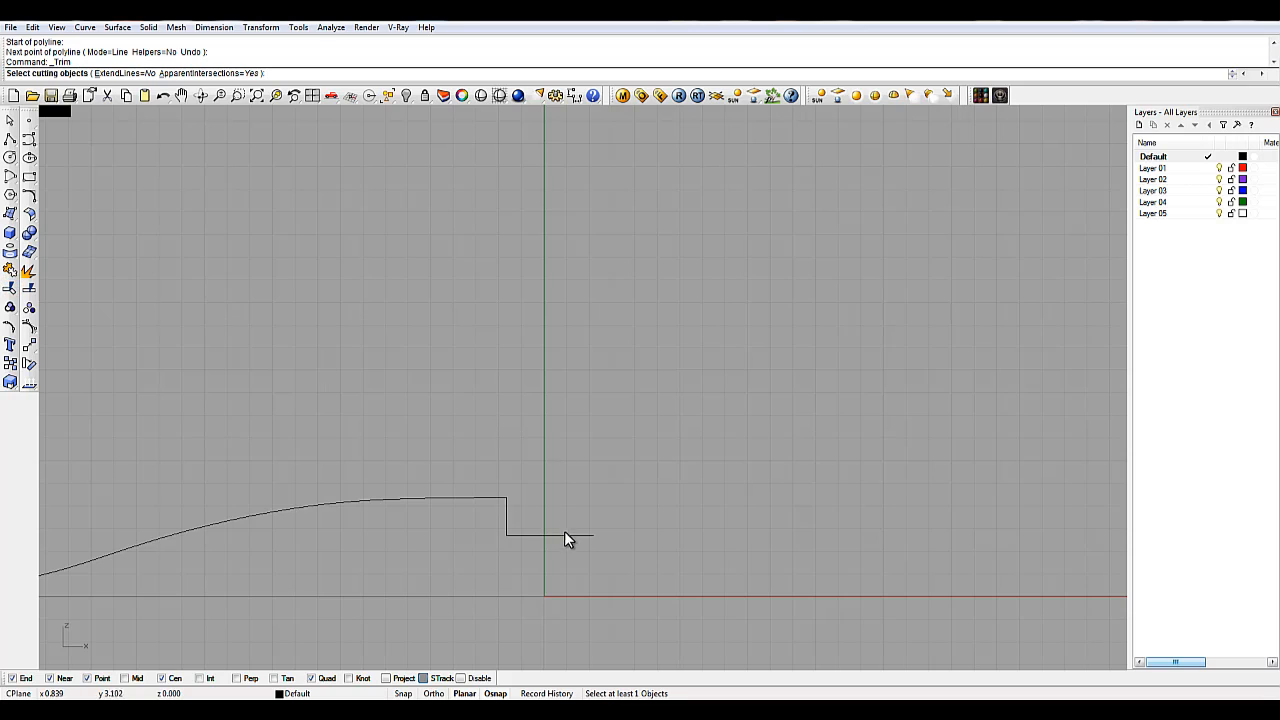
left_click_drag(541, 485, 537, 487)
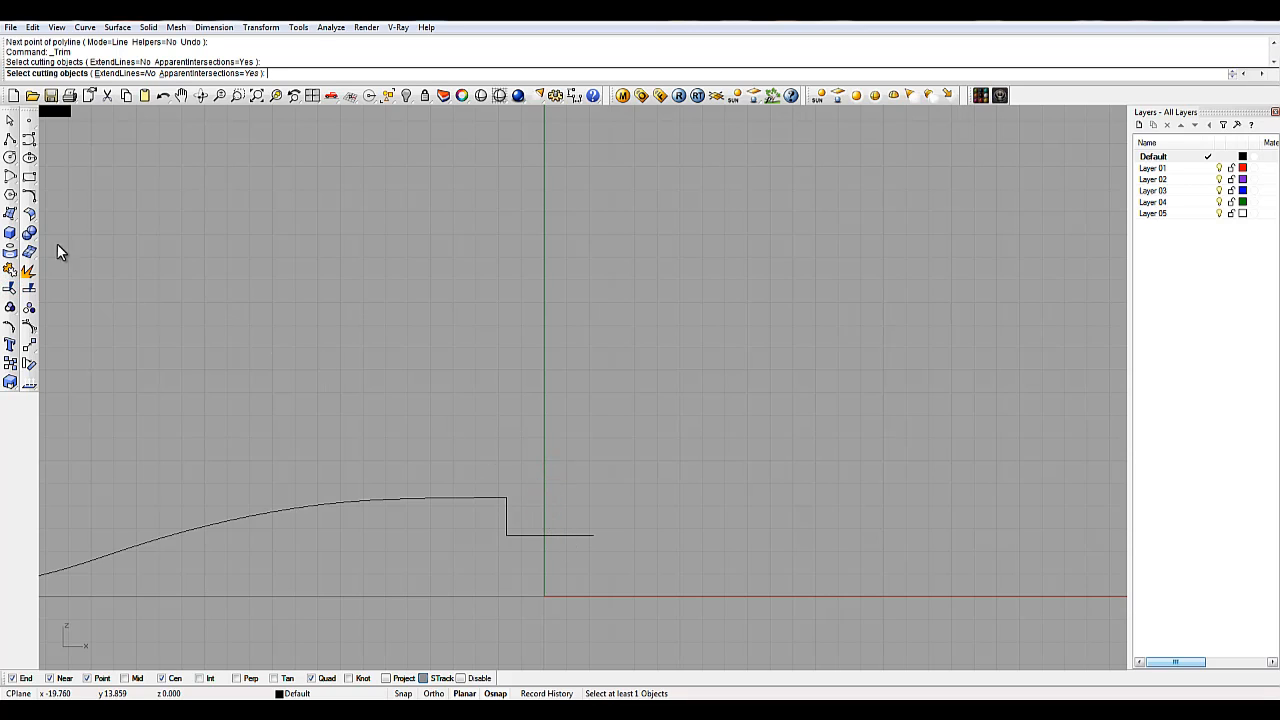
Step: Draw a vertical helper line about 10 units long from the origin up along the axis
left_click(10, 138)
left_click(547, 597)
key("Return")
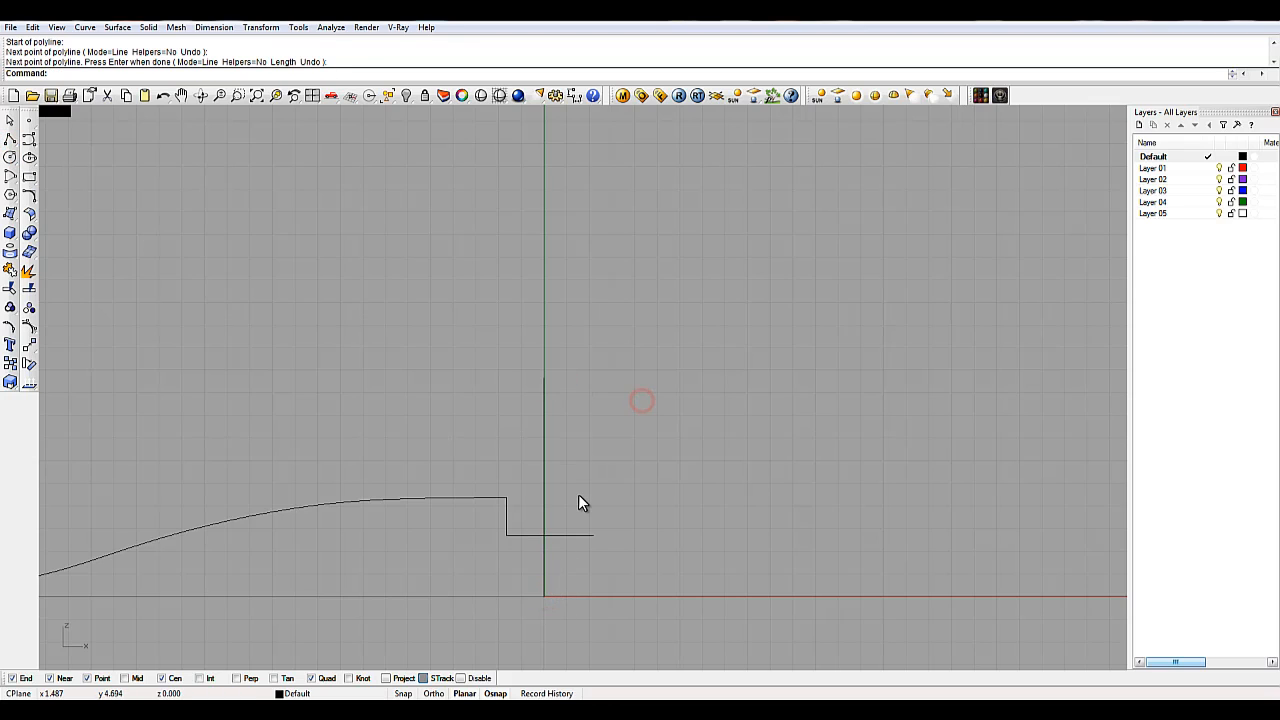
Step: Split the small step polyline where the vertical helper line on the axis crosses it
type("Splilly")
key("Return")
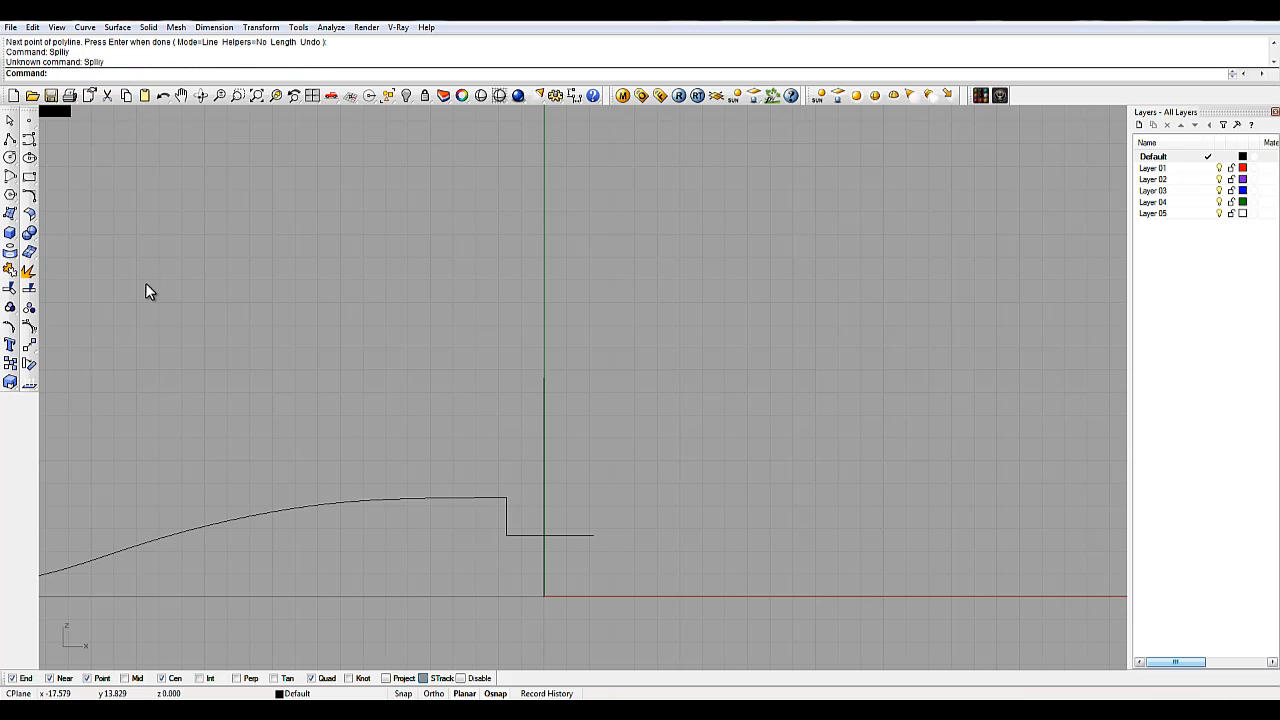
key("Return")
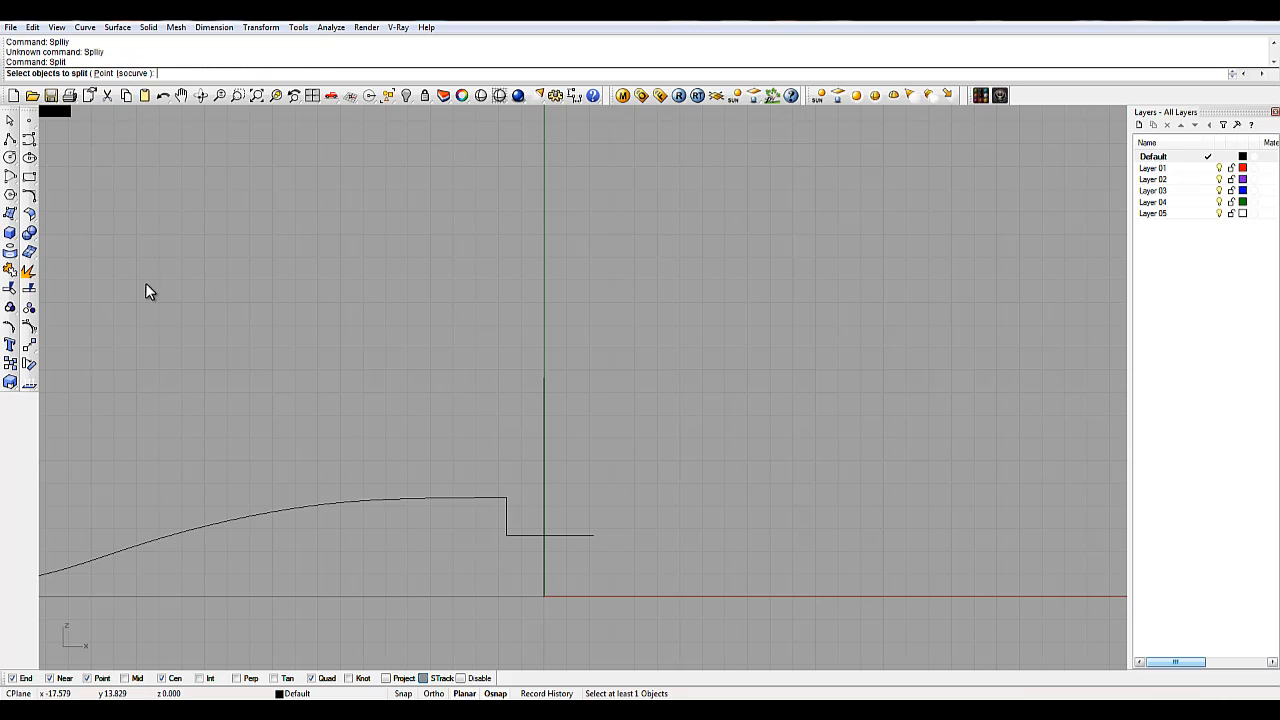
left_click(573, 534)
right_click(550, 482)
left_click(546, 475)
right_click(595, 505)
Step: Delete the split-off piece of the polyline beyond the axis and the vertical helper line
left_click(580, 534)
key("Delete")
left_click(542, 488)
key("Delete")
Step: Join the bottom step polyline, the long body curve and the neck-and-collar polyline into one open profile curve
scroll(542, 488, "down", 2)
left_click_drag(538, 514, 549, 531)
scroll(549, 489, "down", 12)
left_click(514, 491, "shift")
right_click_drag(547, 355, 528, 613)
scroll(494, 396, "down", 4)
right_click_drag(477, 331, 465, 590)
scroll(482, 313, "up", 8)
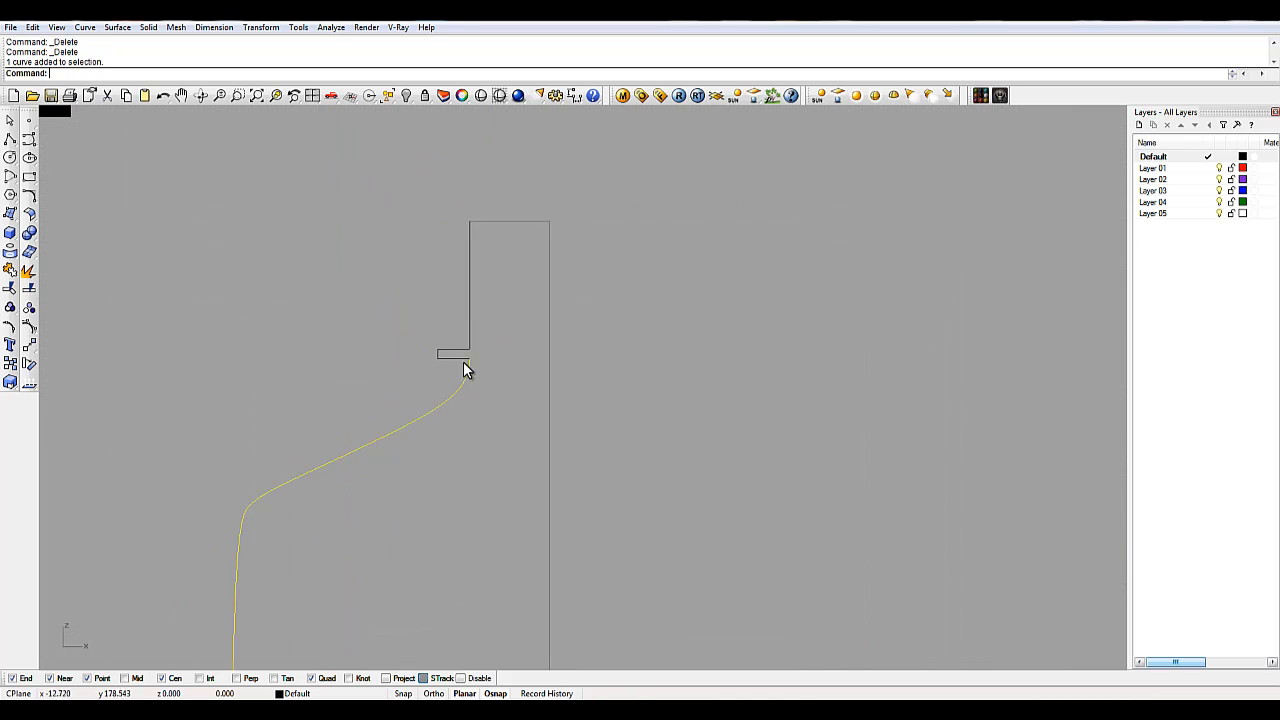
left_click_drag(490, 320, 432, 379)
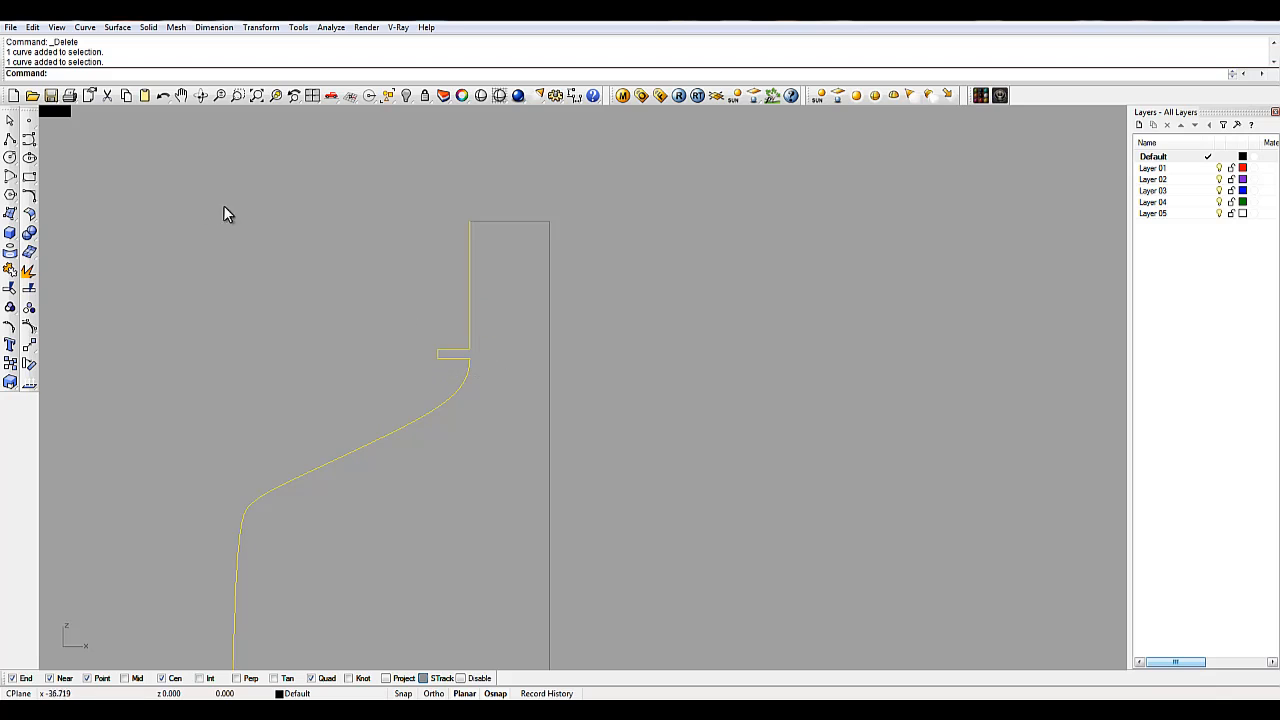
left_click(10, 272)
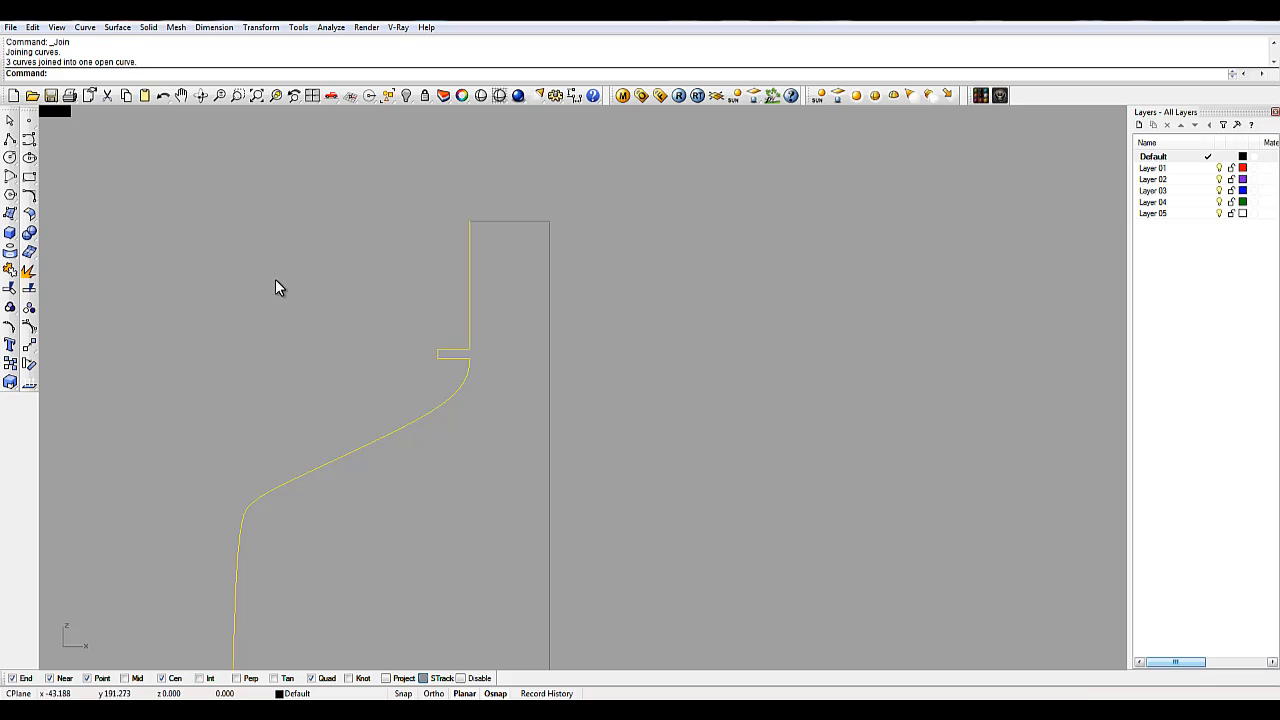
Step: Offset the joined profile curve by 0.2 with sharp corners, toward the axis
left_click(86, 28)
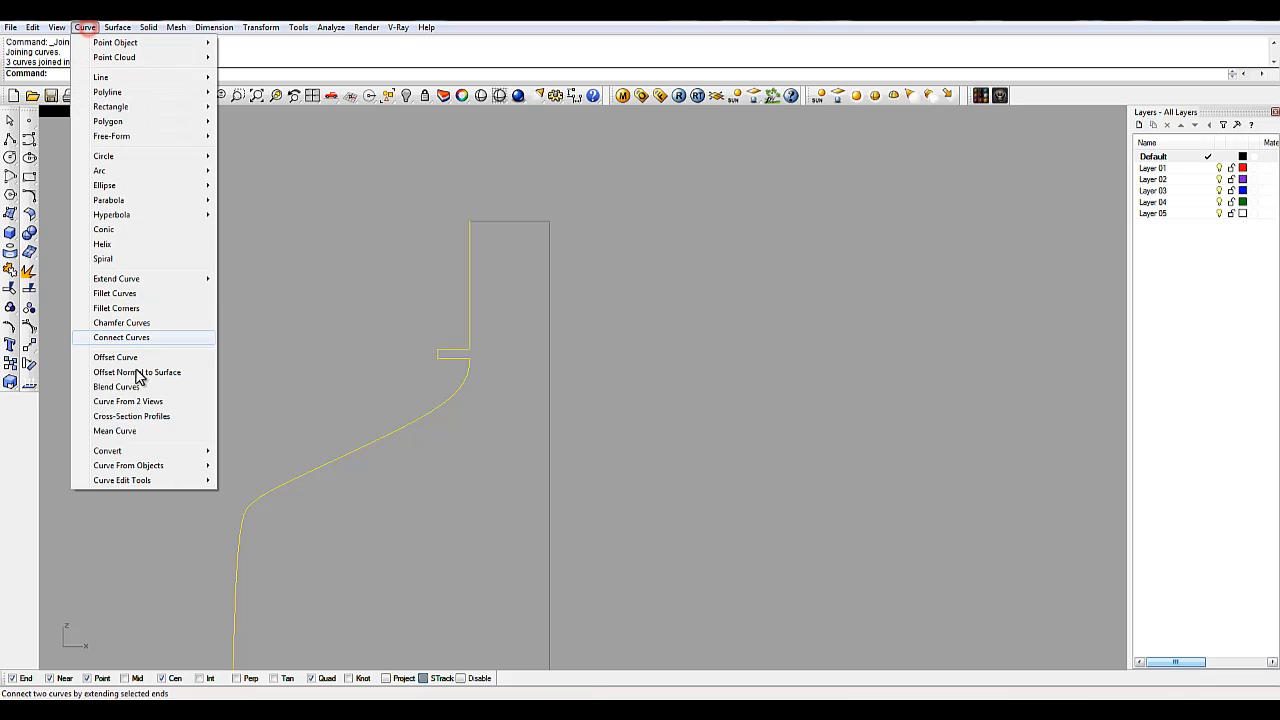
left_click(140, 357)
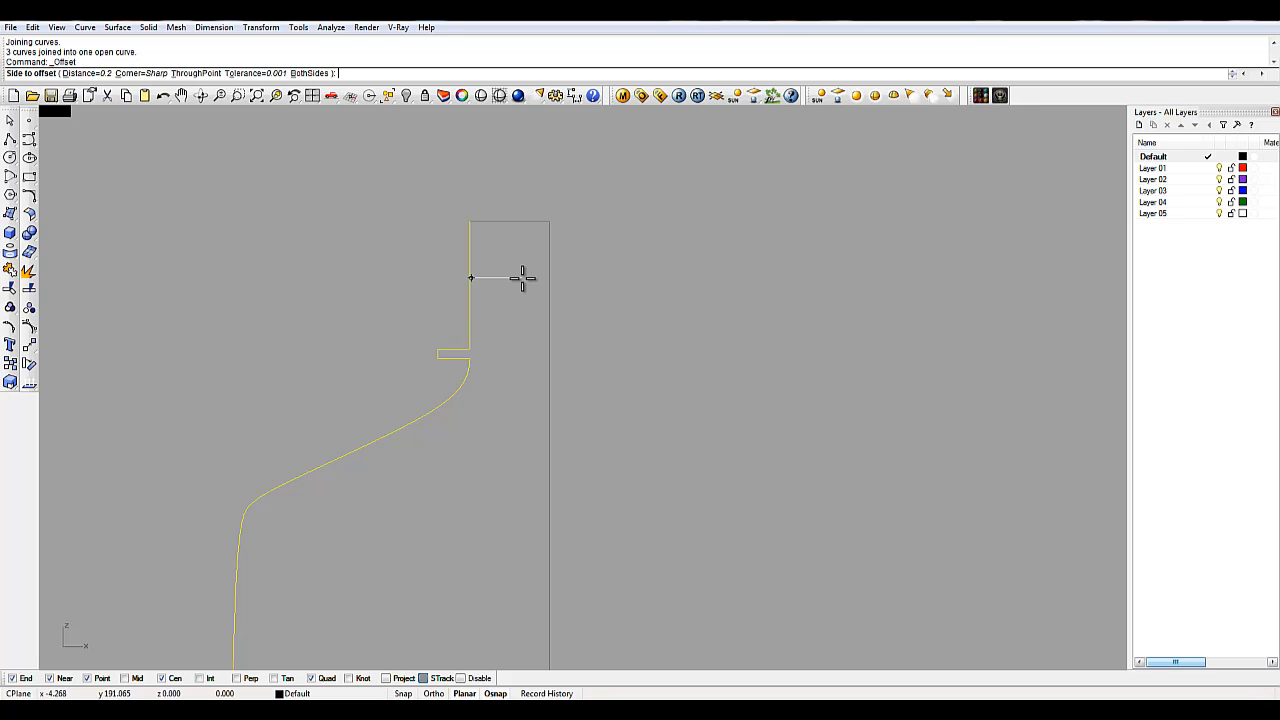
scroll(522, 277, "up", 2)
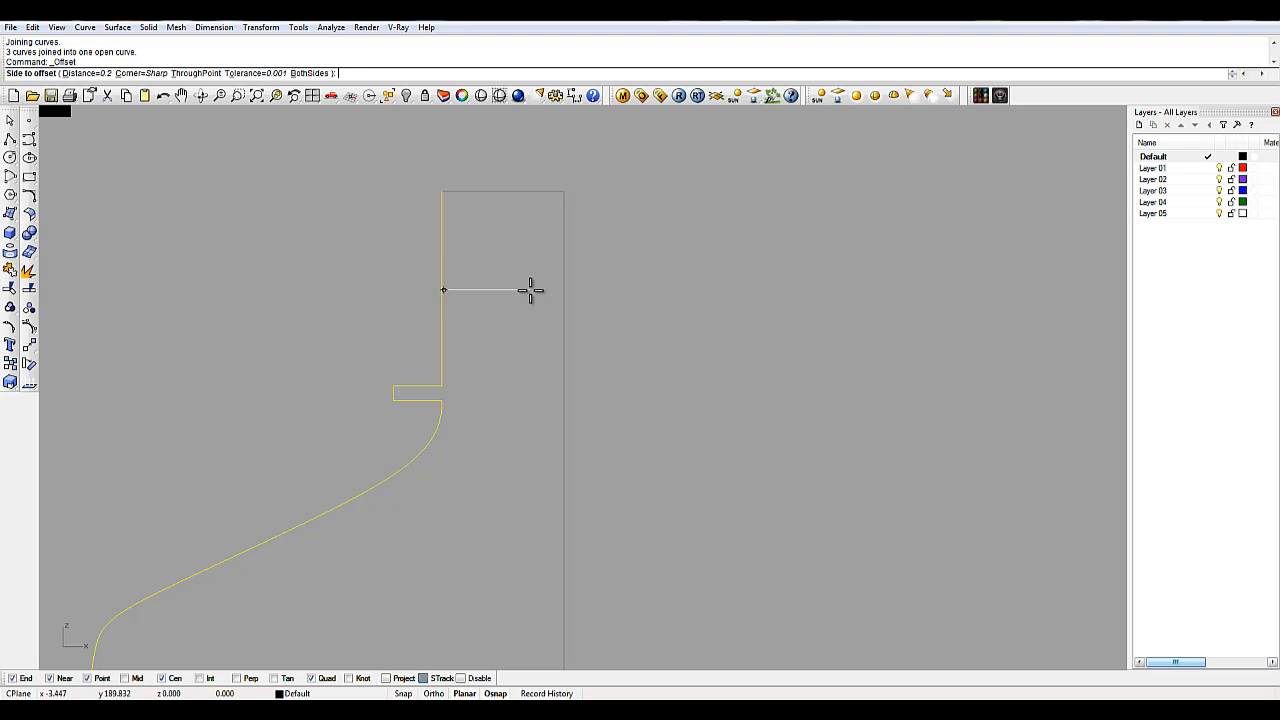
left_click(529, 289)
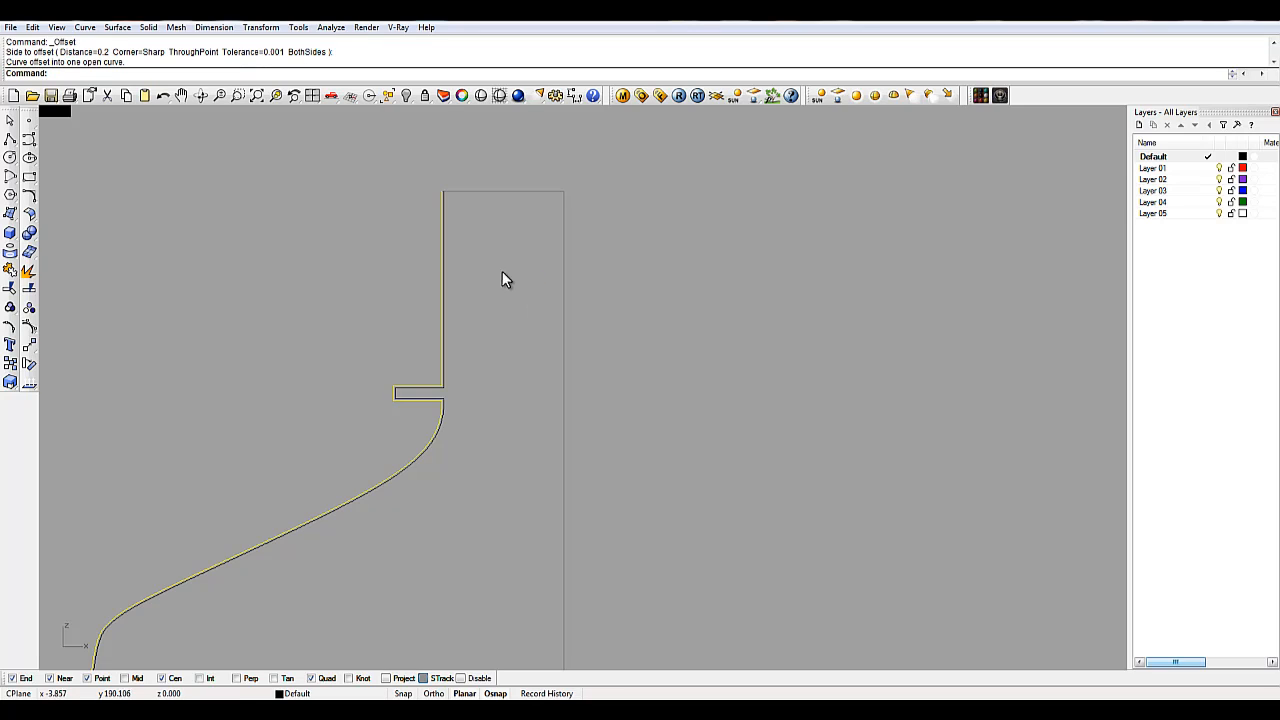
Step: Explode the inner offset curve into separate segments near the bottle's collar
scroll(452, 218, "up", 5)
scroll(417, 203, "down", 4)
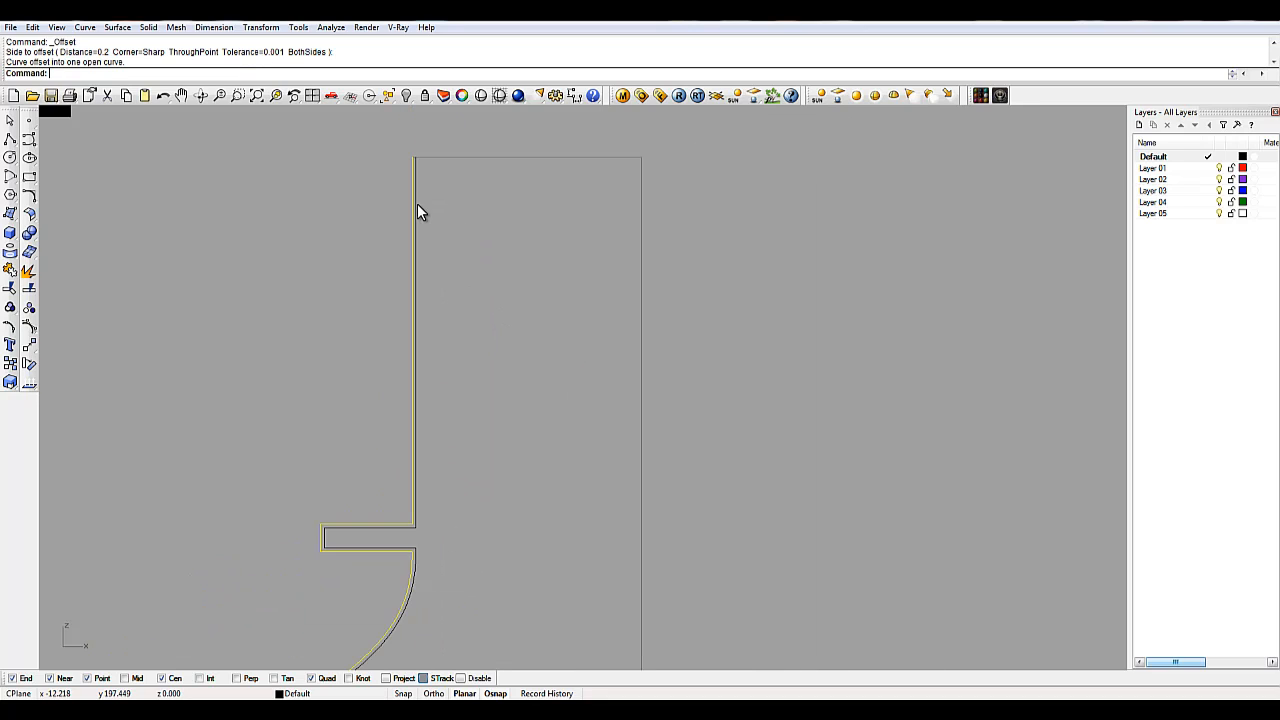
scroll(452, 384, "down", 2)
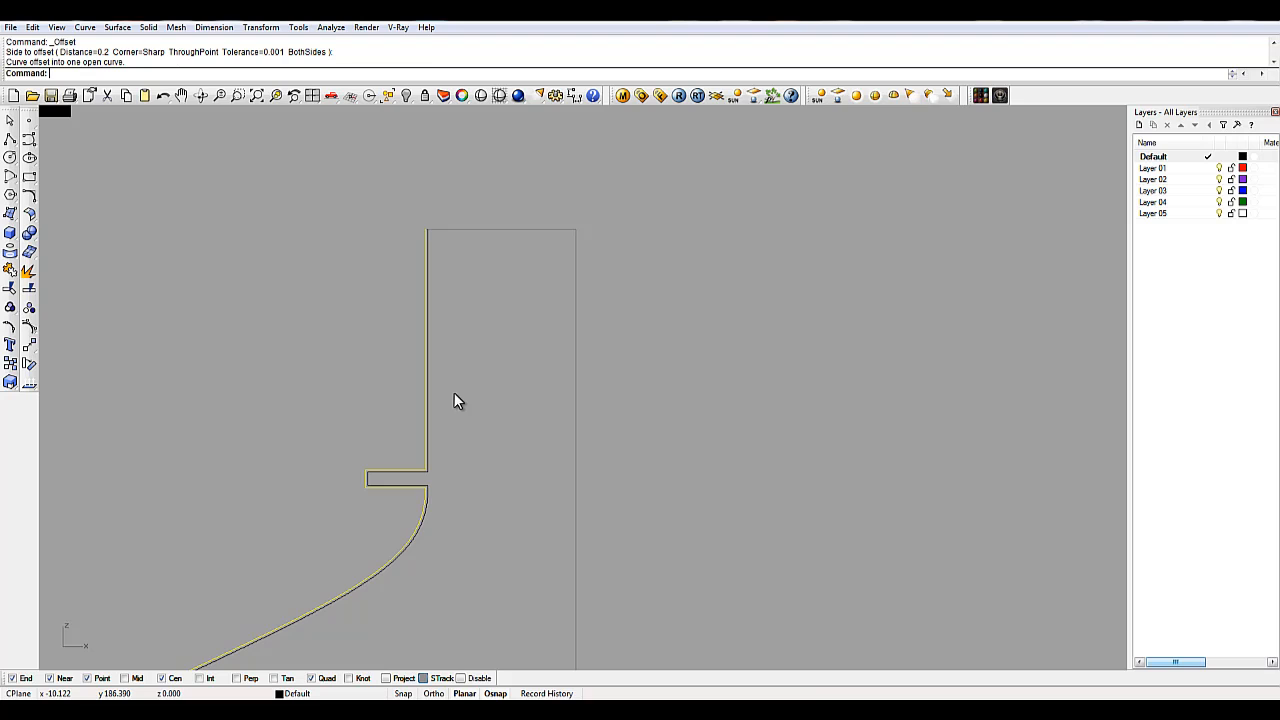
left_click(429, 342)
right_click_drag(441, 275, 433, 327)
scroll(434, 285, "up", 5)
scroll(434, 285, "down", 3)
right_click_drag(469, 463, 466, 303)
scroll(408, 520, "up", 3)
left_click(434, 456)
left_click(402, 388)
left_click(29, 270)
left_click(418, 447)
Step: Delete the three inner offset segments that outline the inside of the collar
left_click(372, 413)
key("Delete")
left_click(308, 484)
key("Delete")
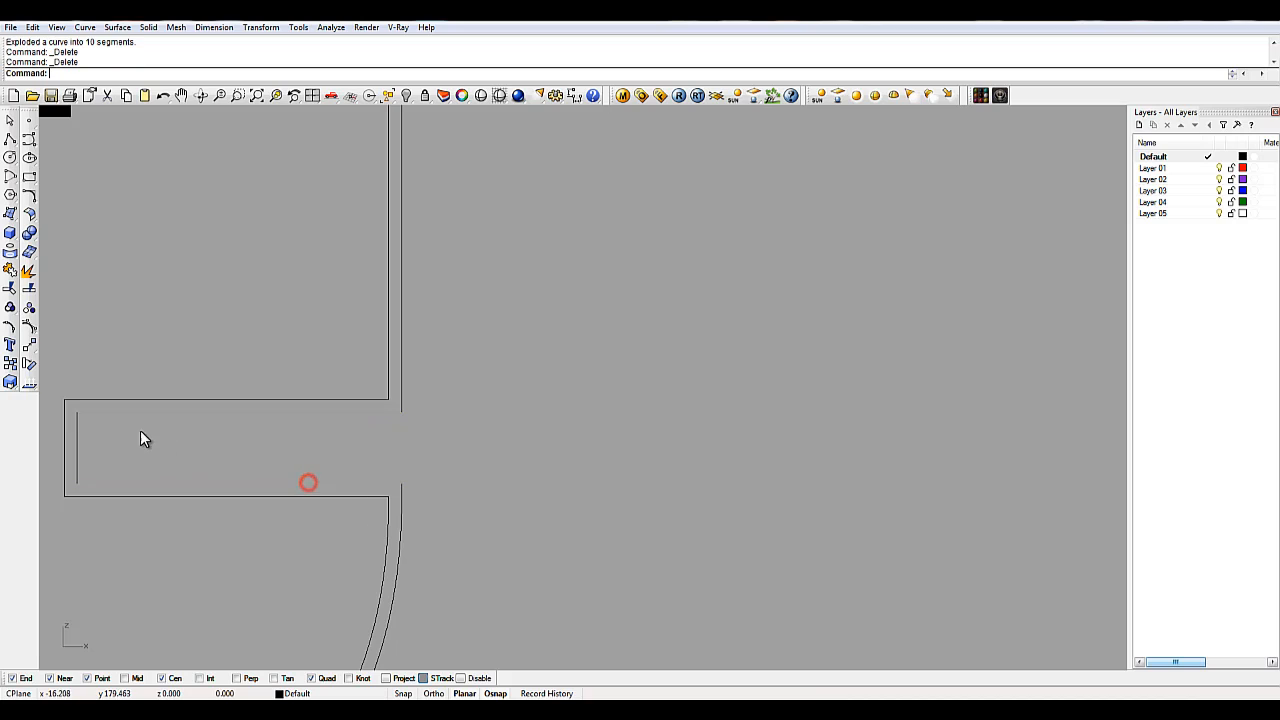
left_click(78, 445)
key("Delete")
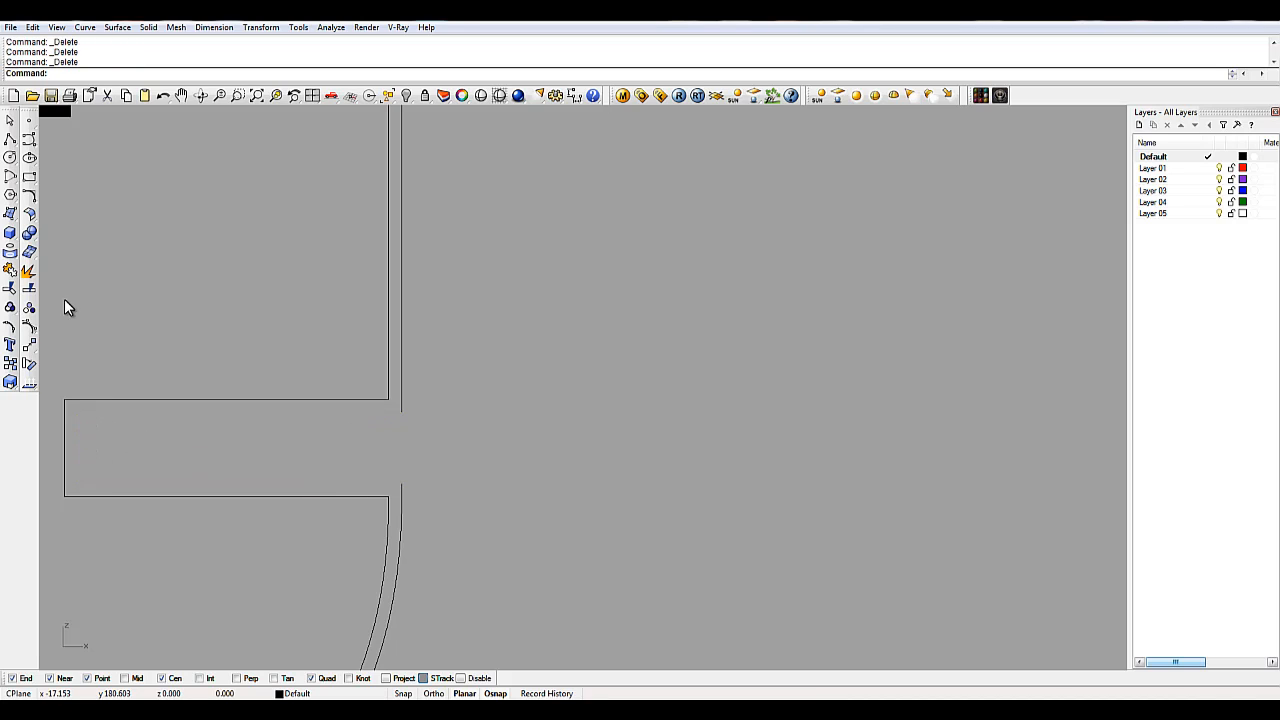
Step: Try bridging the inner wall's gap at the collar with a straight polyline, and undo it
left_click(10, 139)
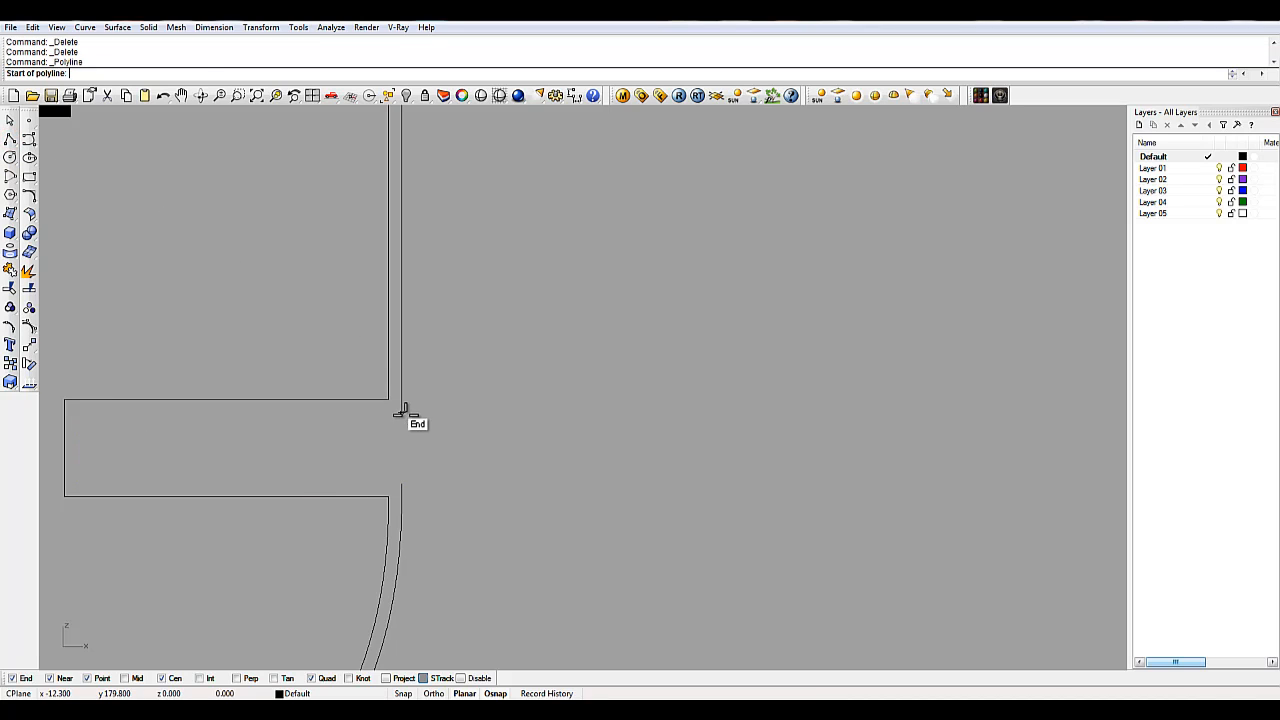
left_click(401, 412)
left_click(402, 484)
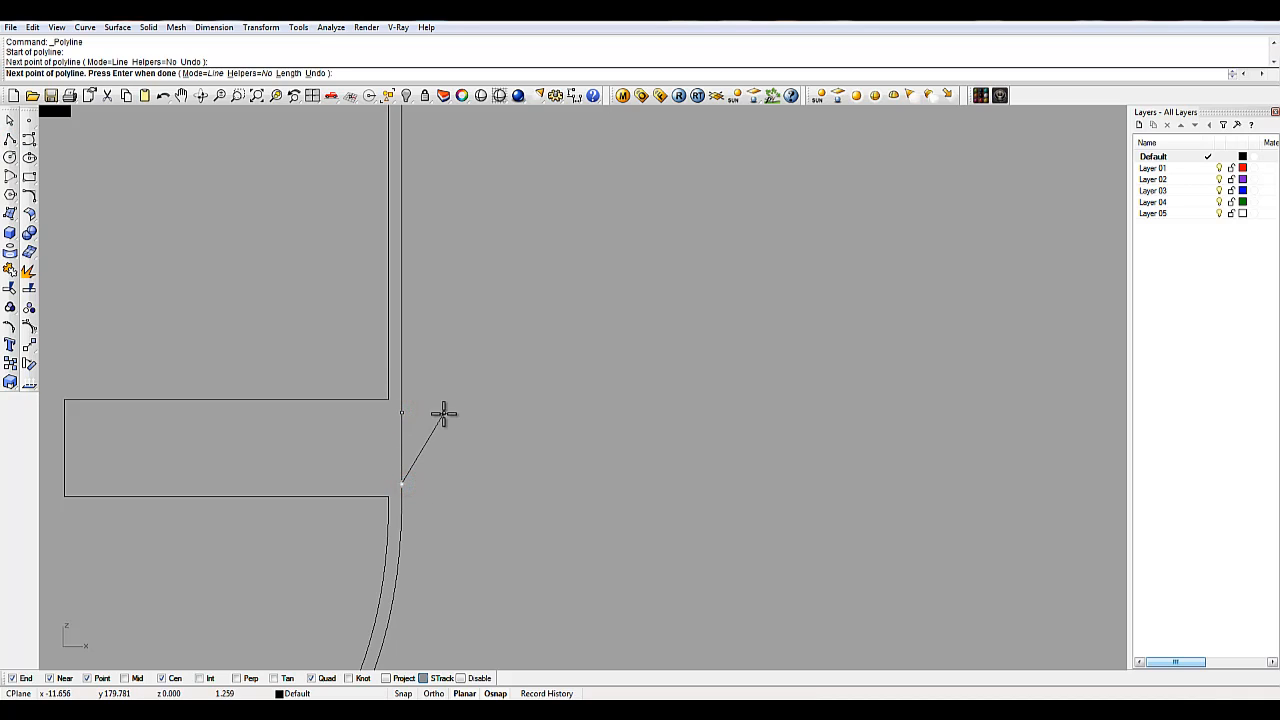
key("Return")
key("ctrl+z")
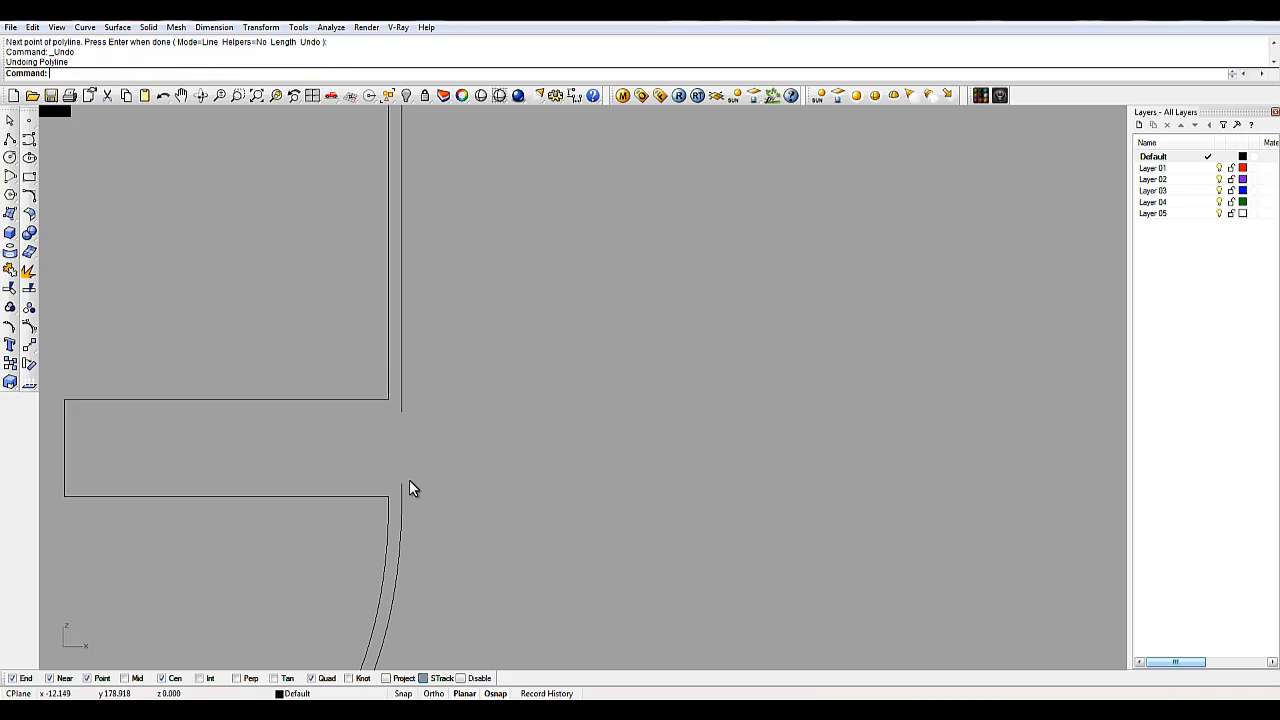
Step: Delete the short inner segment below the collar and stretch the inner body curve's end point up to the inner neck line's lower end
left_click(402, 484)
key("Delete")
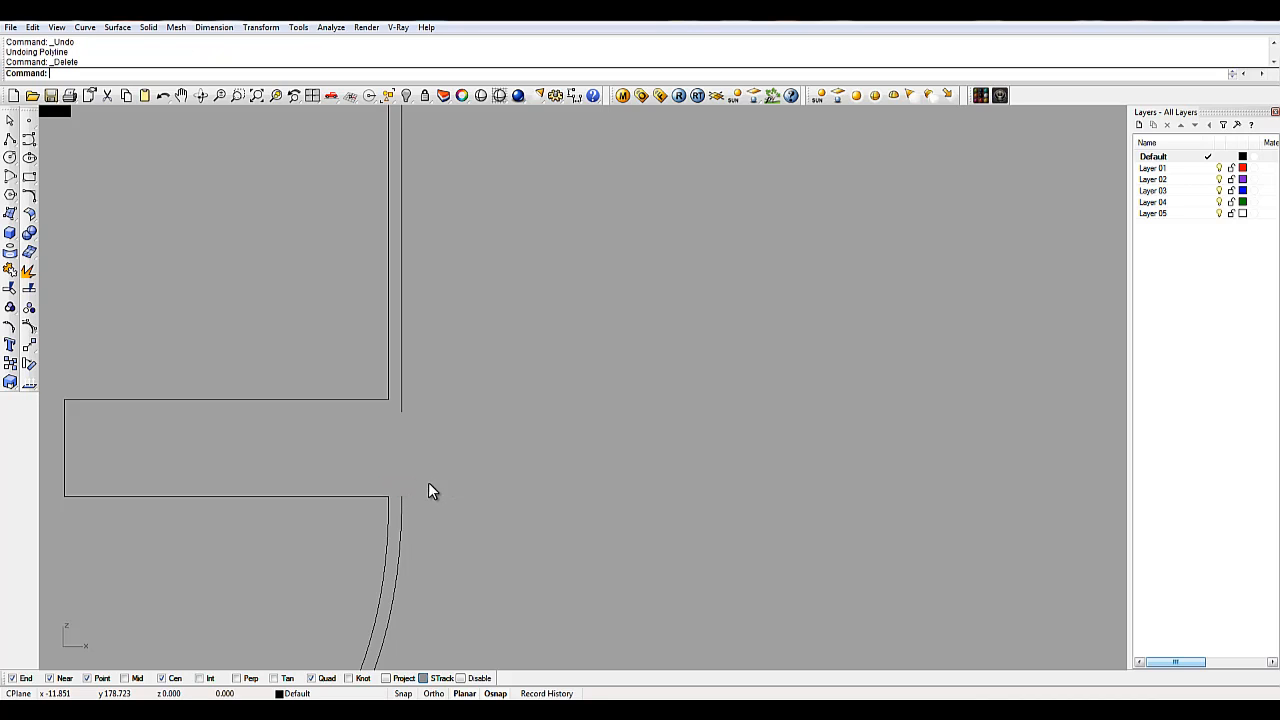
left_click(402, 505)
key("F10")
left_click_drag(401, 497, 401, 412)
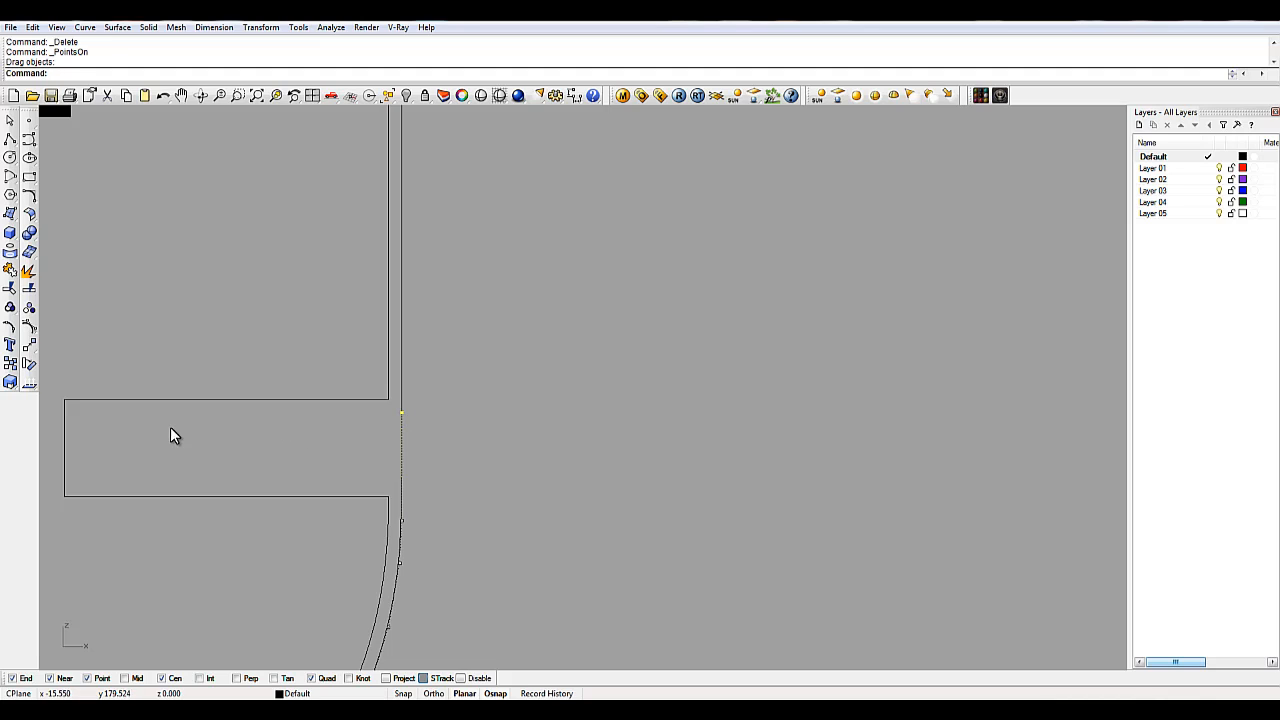
left_click(401, 412)
scroll(400, 475, "down", 4)
scroll(425, 425, "down", 4)
scroll(461, 540, "down", 6)
right_click_drag(461, 570, 547, 365)
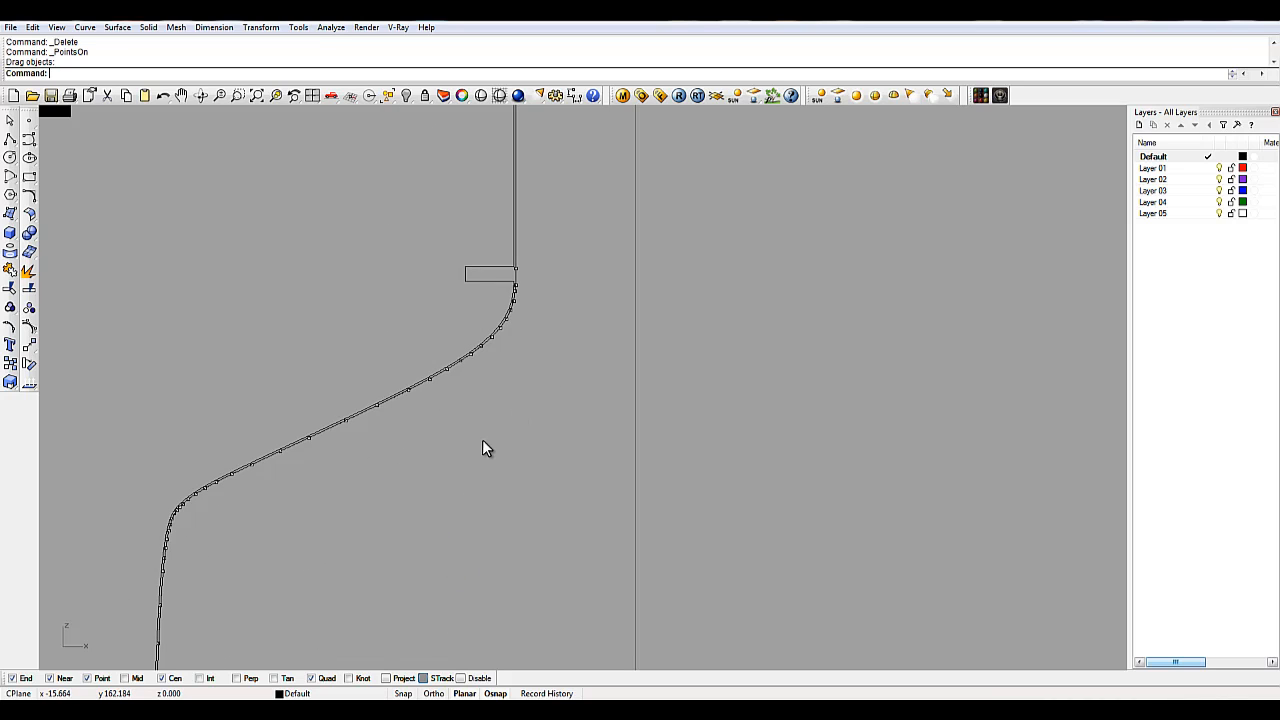
key("F11")
Step: Preview rebuilding the inner body curve with 50 points, compare it with the original around the shoulder, and cancel the rebuild
right_click_drag(439, 488, 570, 349)
scroll(498, 470, "down", 6)
right_click_drag(494, 522, 403, 466)
scroll(392, 523, "up", 3)
left_click(327, 424)
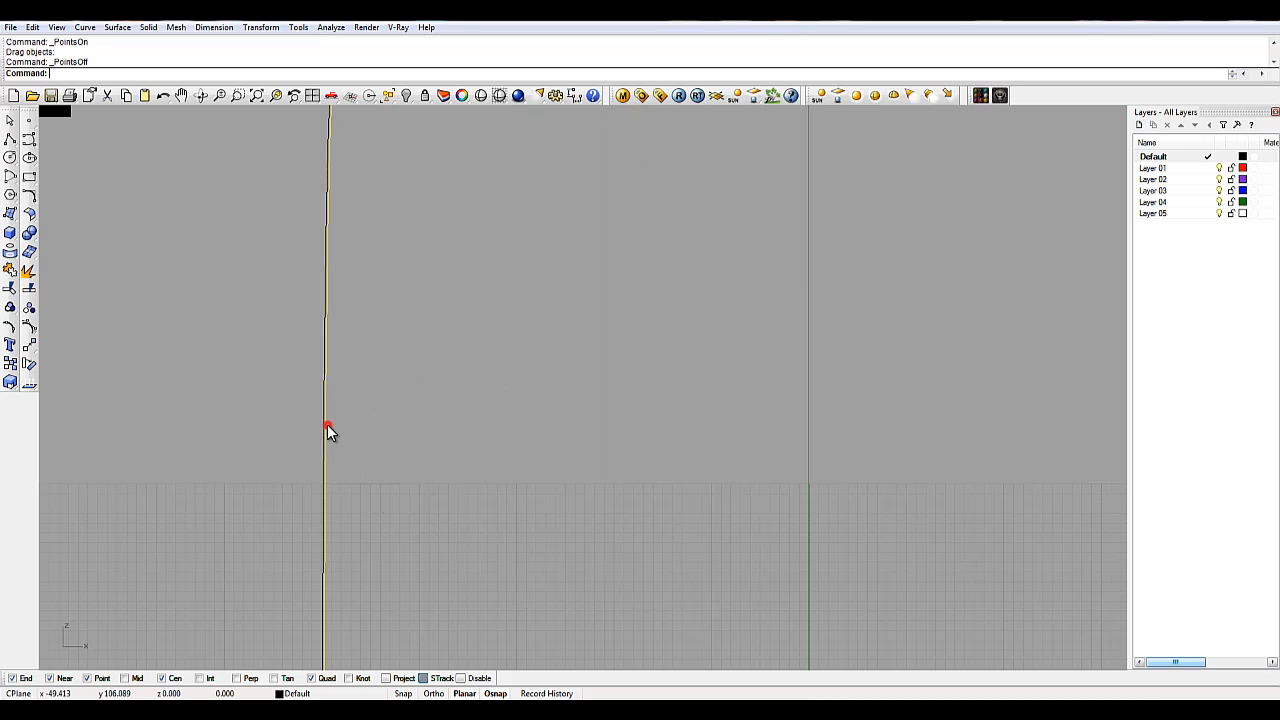
type("Rebuild")
key("Return")
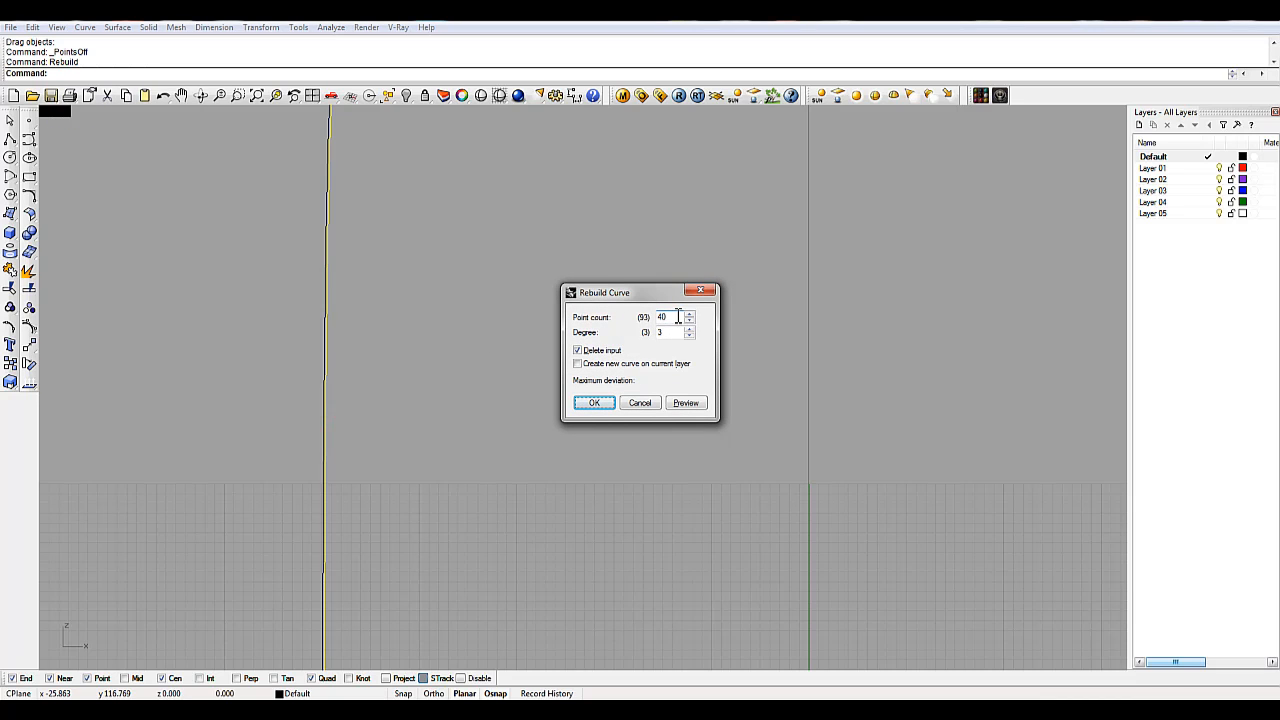
left_click_drag(678, 316, 649, 315)
type("50")
left_click(686, 403)
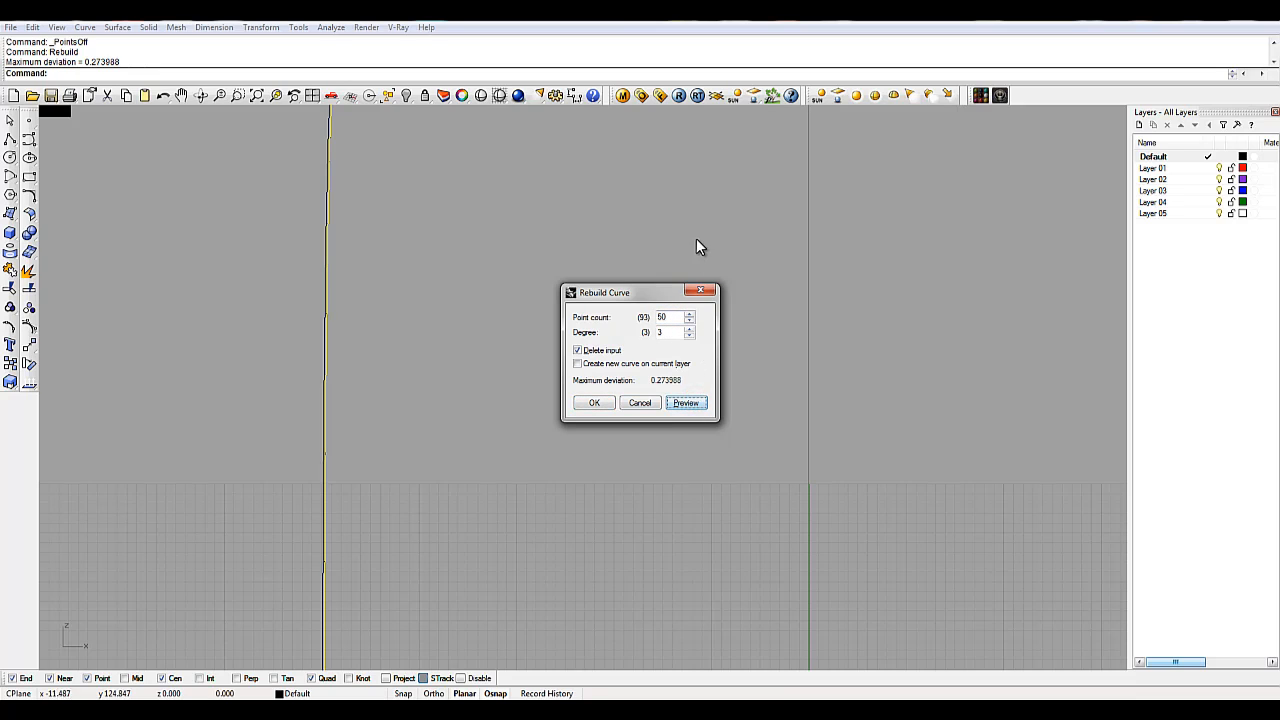
right_click_drag(783, 202, 760, 588)
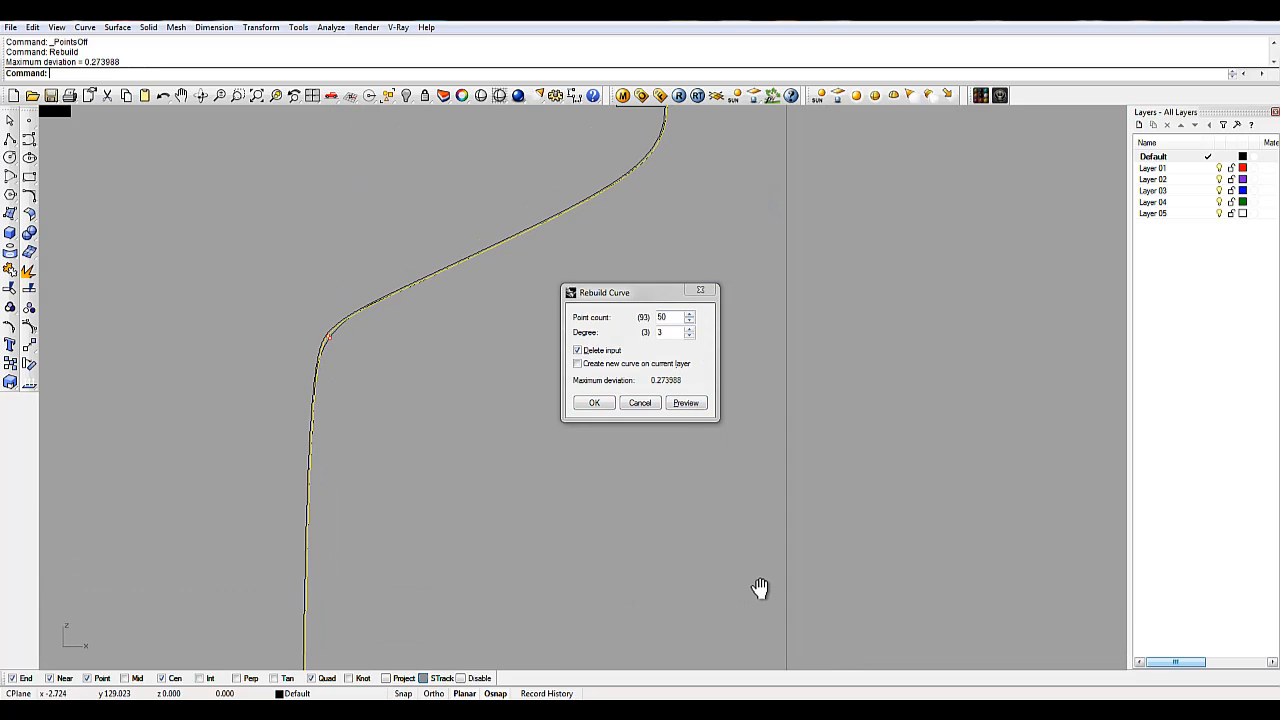
scroll(354, 360, "up", 3)
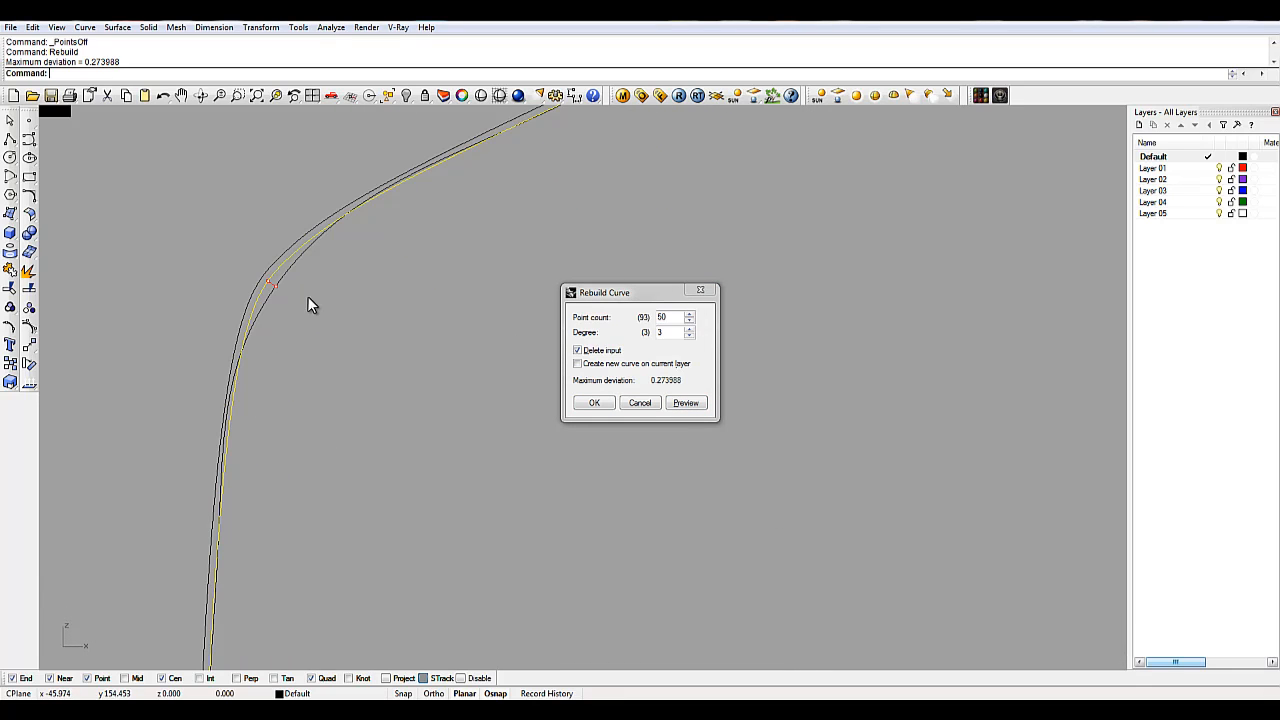
right_click_drag(926, 190, 866, 530)
scroll(949, 333, "down", 4)
right_click_drag(952, 334, 779, 494)
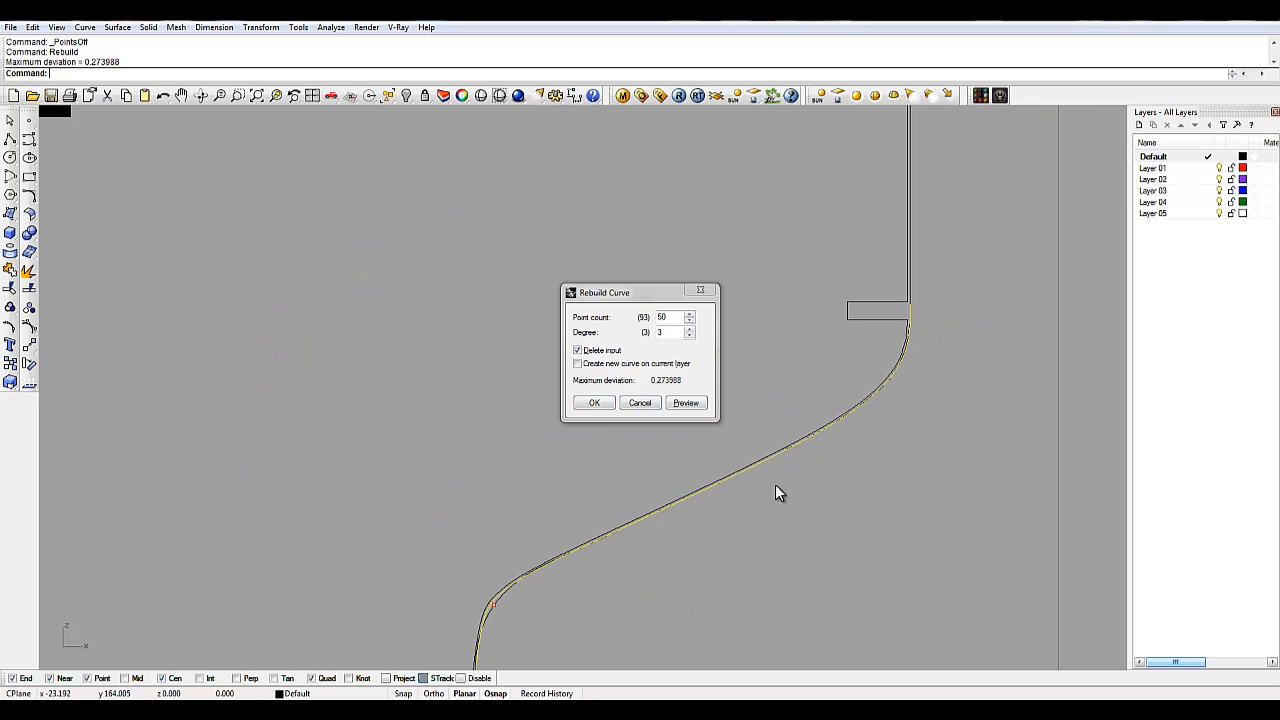
left_click(700, 290)
Step: Join the inner body curve and the inner neck line into one open curve
left_click(912, 299)
left_click(12, 272)
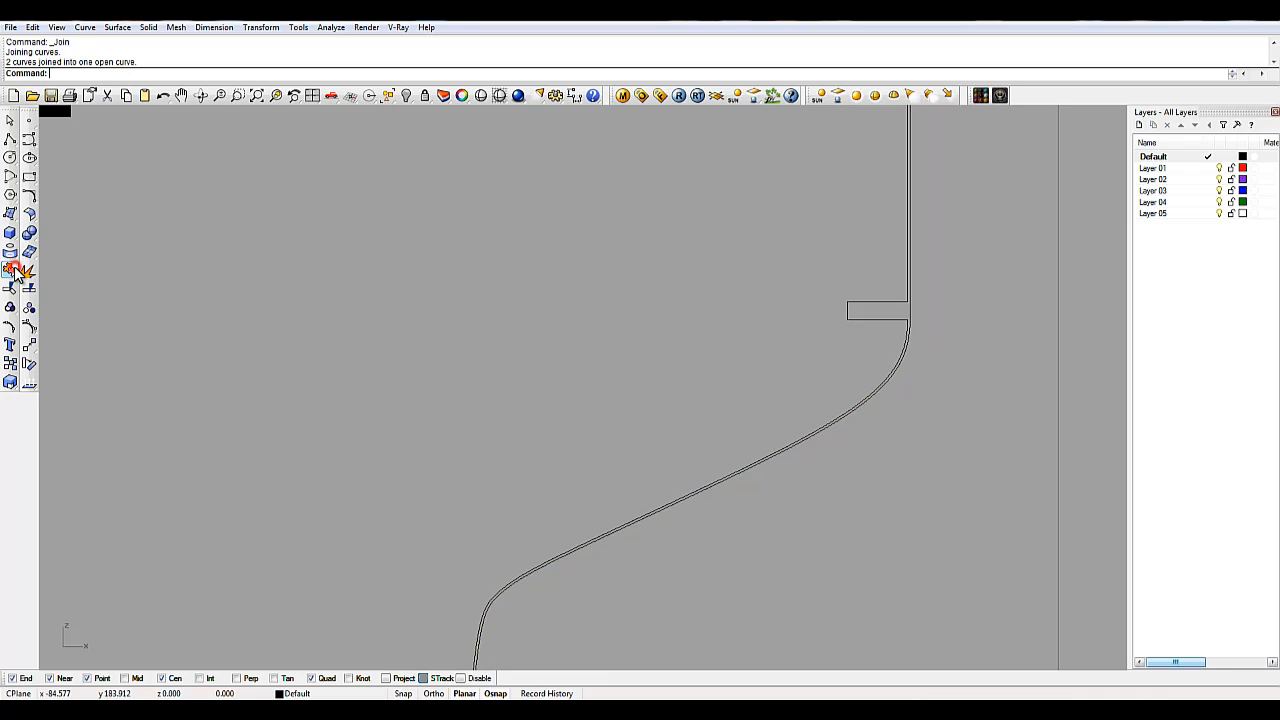
Step: Delete the inner offset's horizontal, vertical and short stub segments around the small step at the bottle's base
scroll(743, 490, "down", 5)
scroll(671, 465, "up", 18)
scroll(874, 522, "up", 7)
right_click_drag(926, 530, 621, 525)
scroll(770, 497, "up", 4)
left_click(728, 497)
key("Delete")
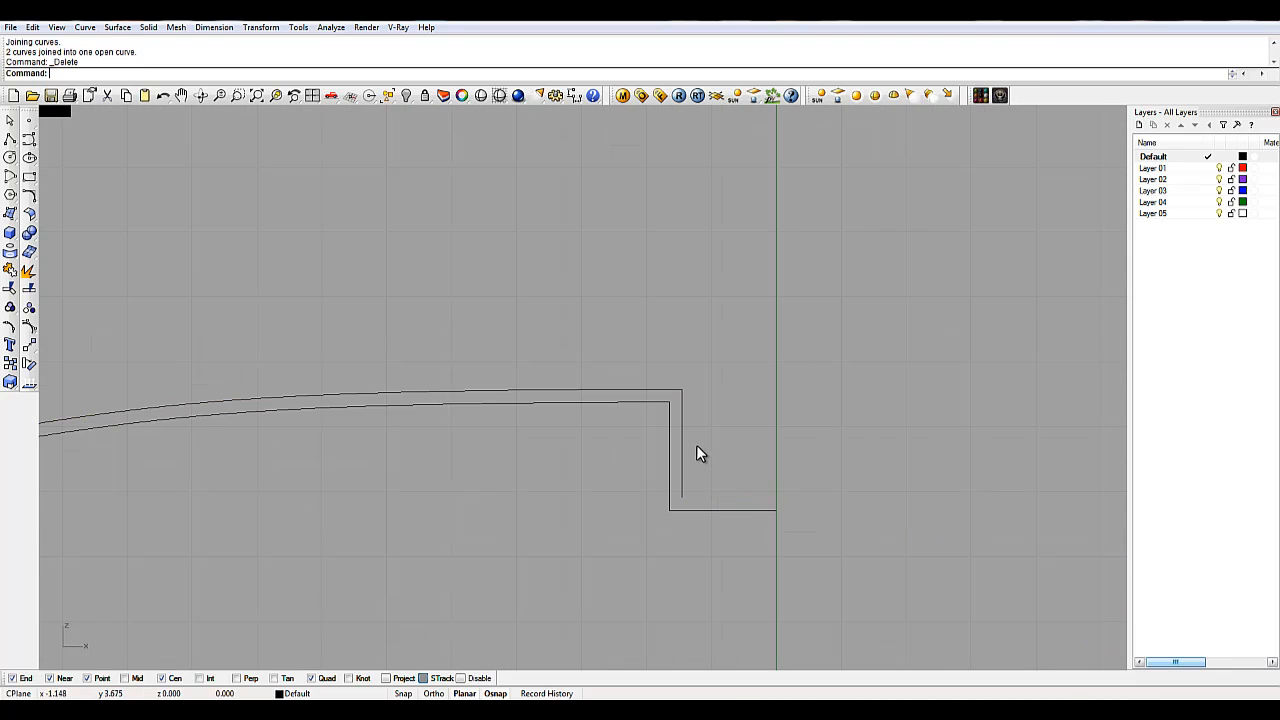
left_click(683, 432)
key("Delete")
key("Delete")
left_click(681, 388)
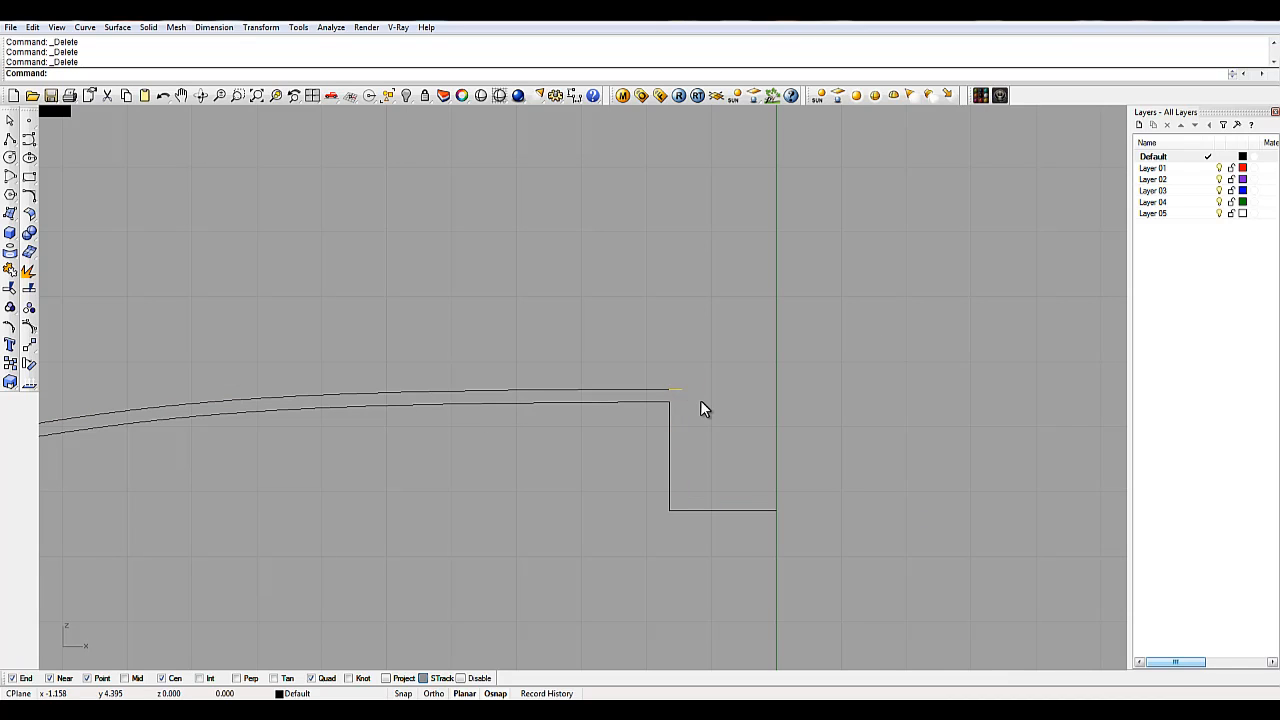
Step: Stretch the inner base curve's end point horizontally past the vertical axis
left_click(641, 388)
key("F10")
left_click_drag(669, 388, 832, 389)
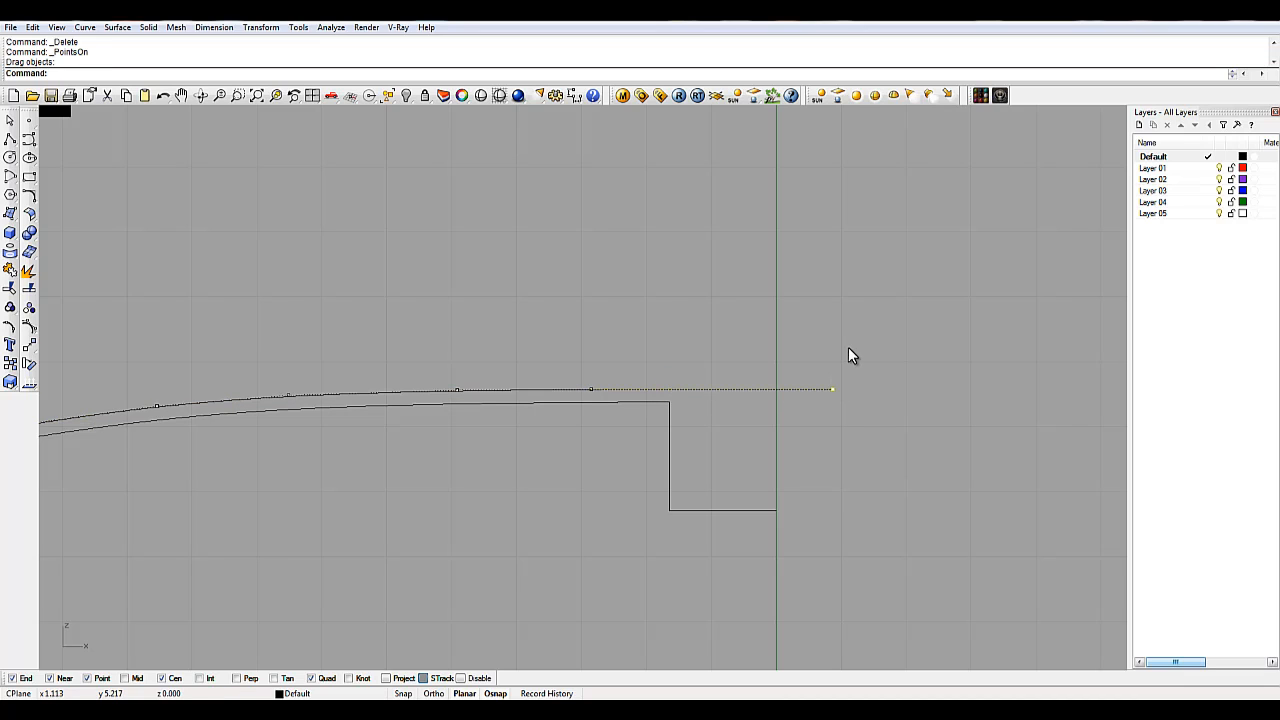
key("F11")
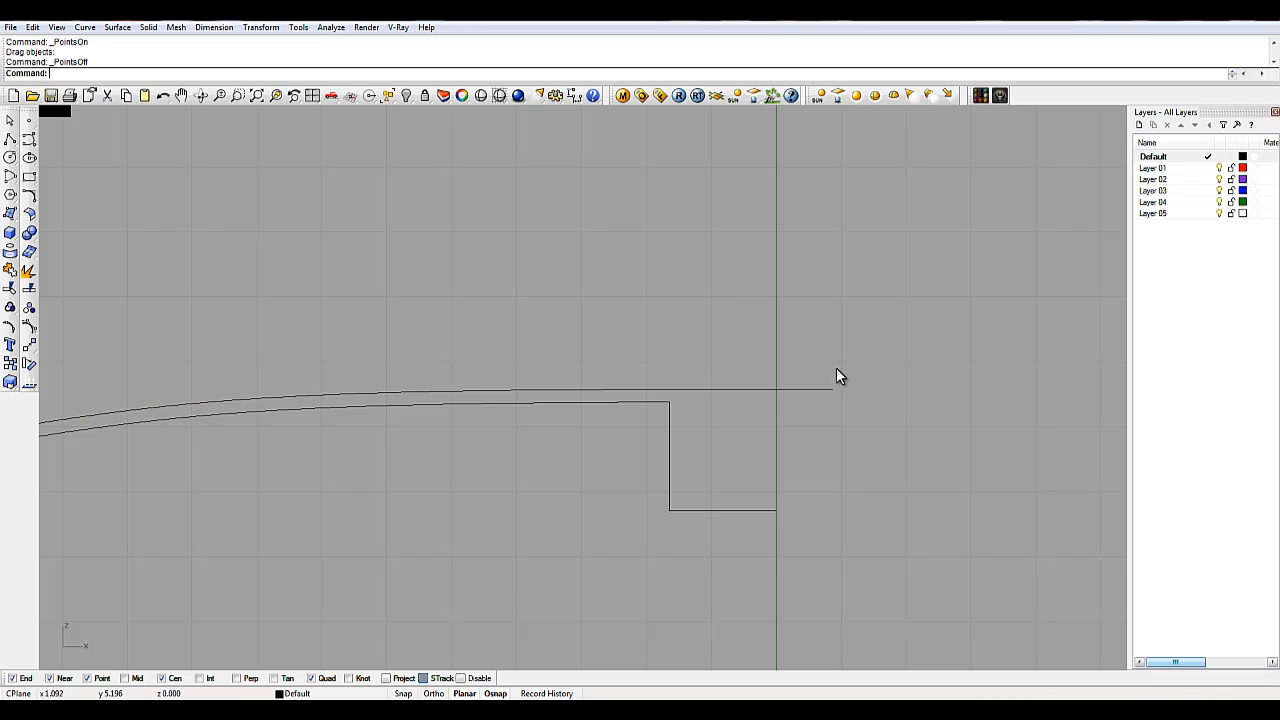
left_click(797, 388)
left_click(908, 372)
Step: Draw a vertical helper polyline along the axis from the bottom step's end to above the inner base curve
left_click(12, 140)
left_click(775, 510)
left_click(768, 259)
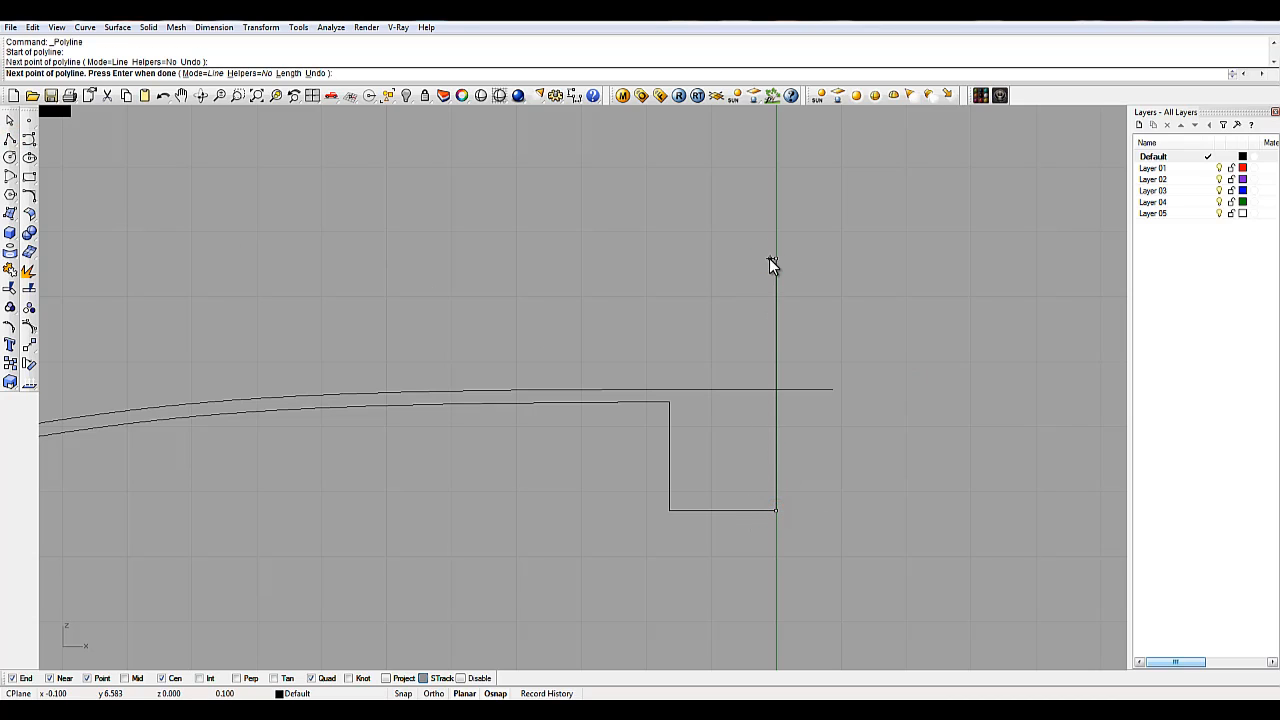
right_click(831, 263)
Step: Split the inner curve at the base with the vertical helper line as the cutting object
type("split")
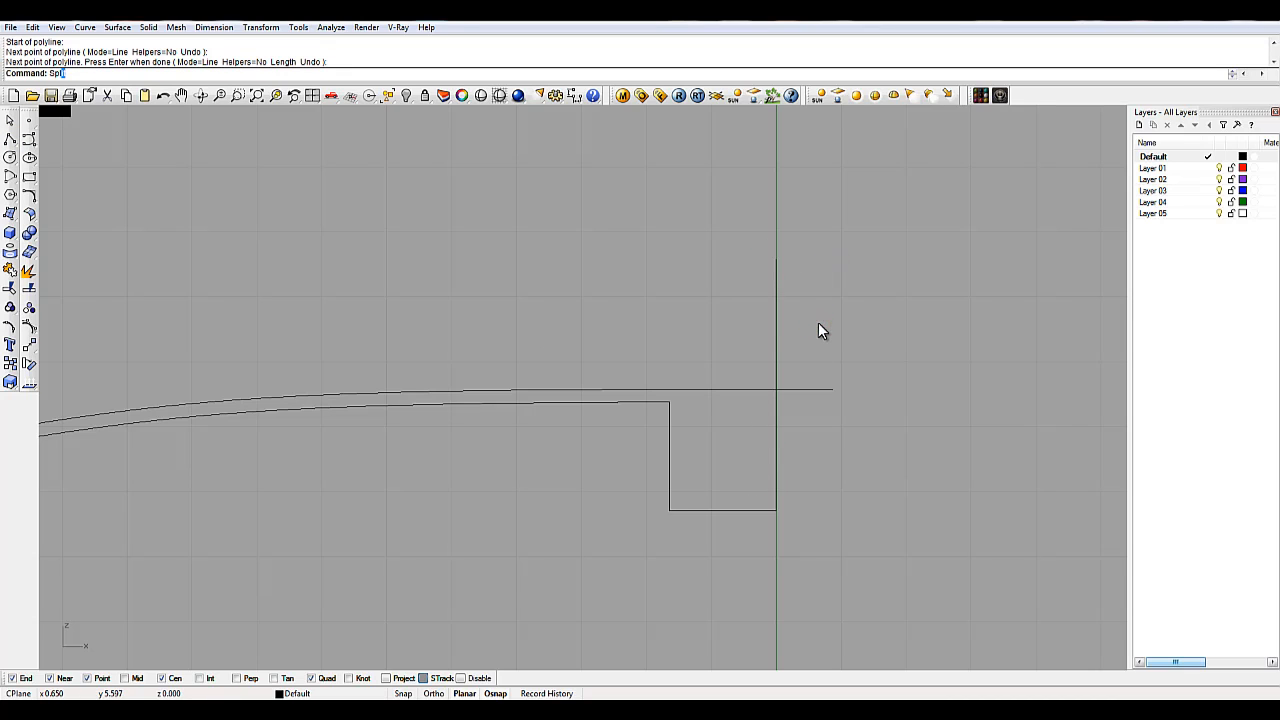
key("Return")
left_click(808, 390)
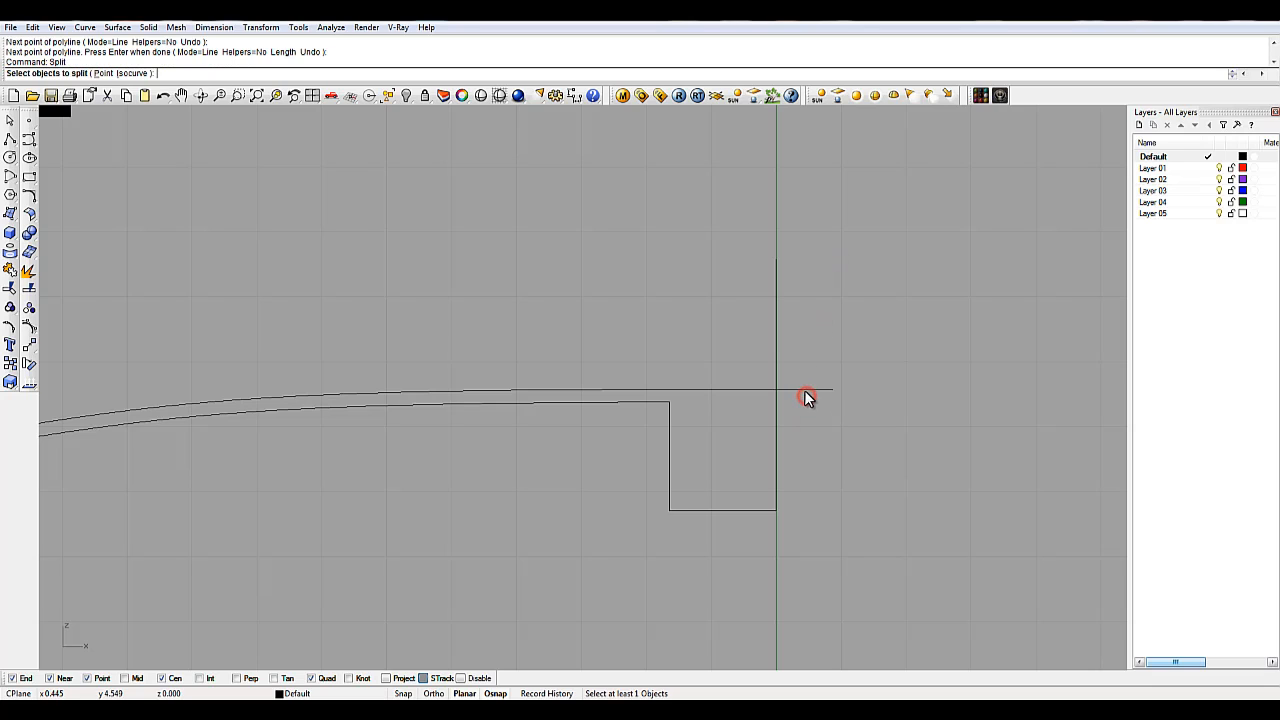
key("Return")
left_click(776, 331)
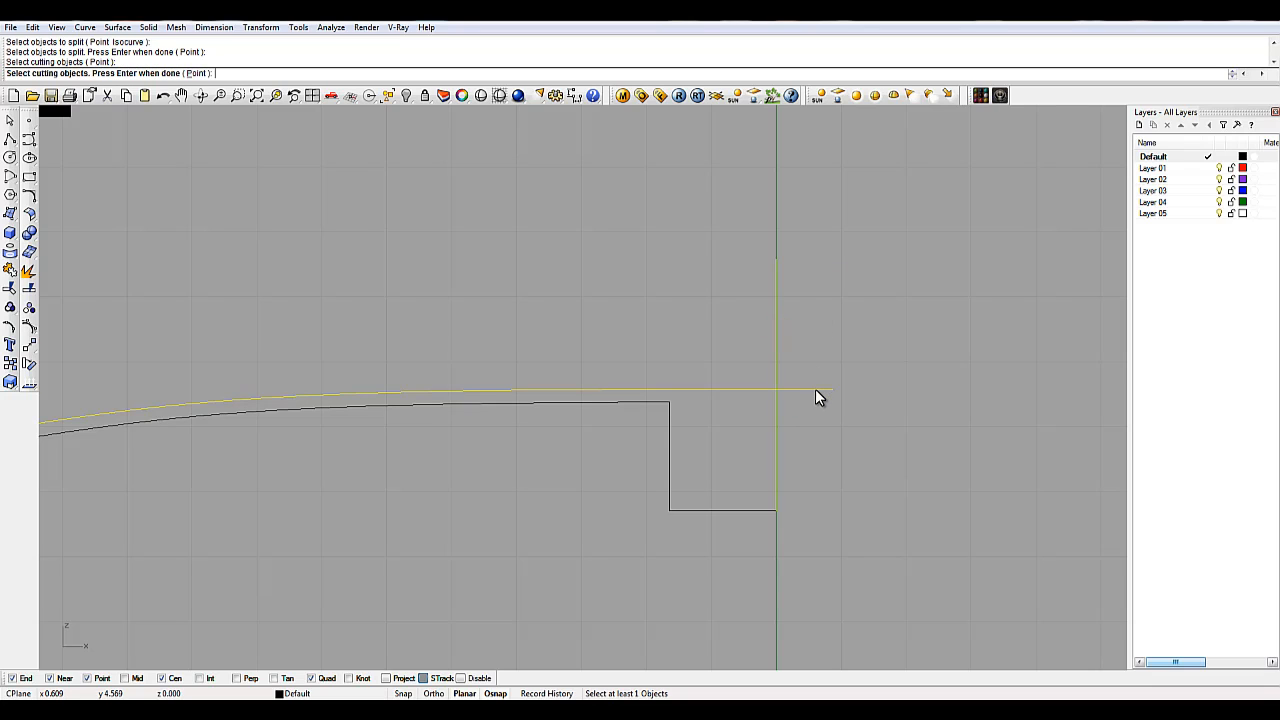
key("Return")
Step: Delete the split-off piece of the inner curve beyond the axis and the vertical helper line
left_click(815, 390)
key("Delete")
left_click(775, 337)
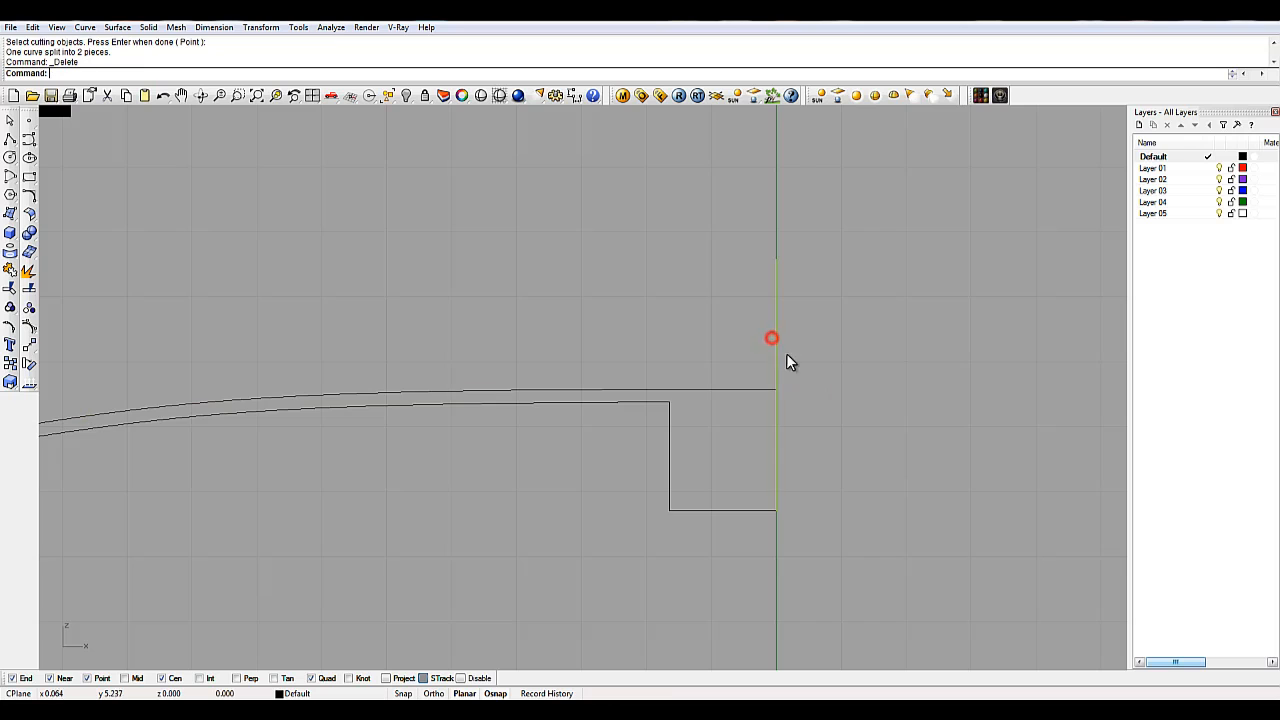
key("Delete")
Step: Rebuild the joined inner curve with a point count of 50 and degree 3, previewing the result first
scroll(797, 365, "down", 3)
scroll(797, 365, "down", 4)
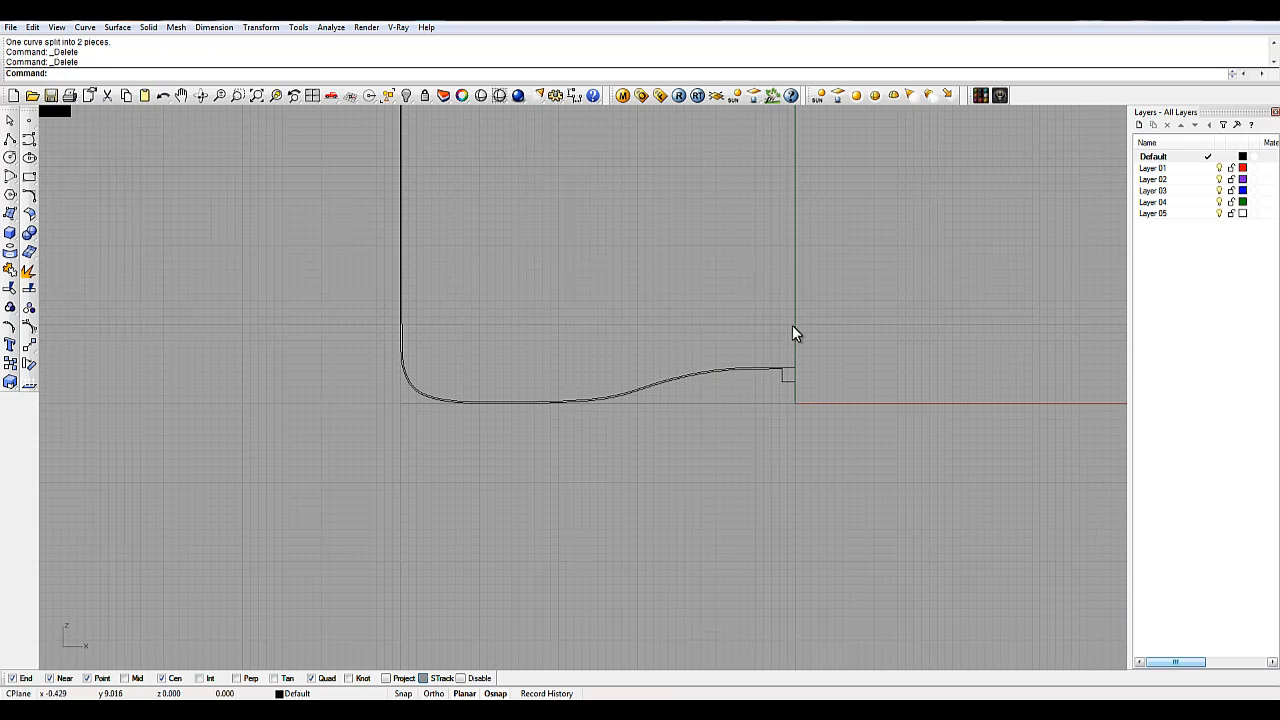
right_click_drag(774, 280, 797, 480)
right_click_drag(749, 263, 754, 477)
scroll(750, 460, "down", 4)
scroll(756, 506, "up", 5)
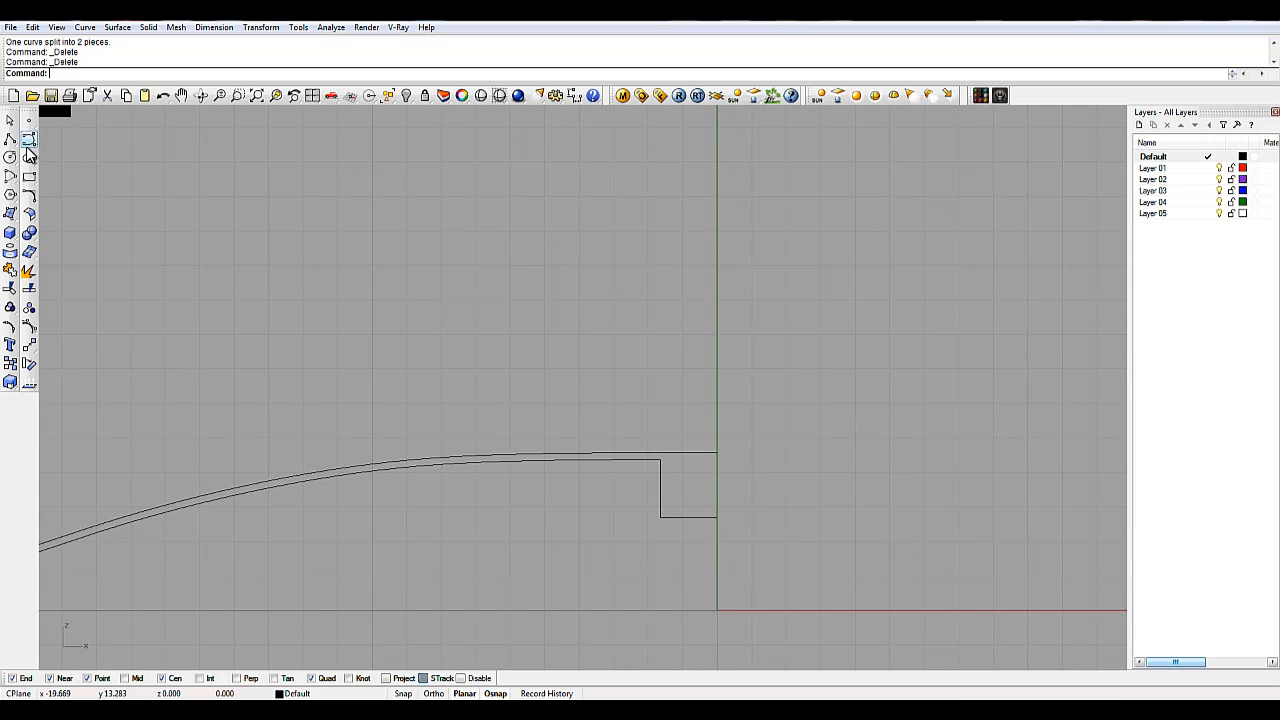
scroll(311, 340, "down", 4)
right_click_drag(388, 306, 488, 572)
scroll(420, 230, "up", 8)
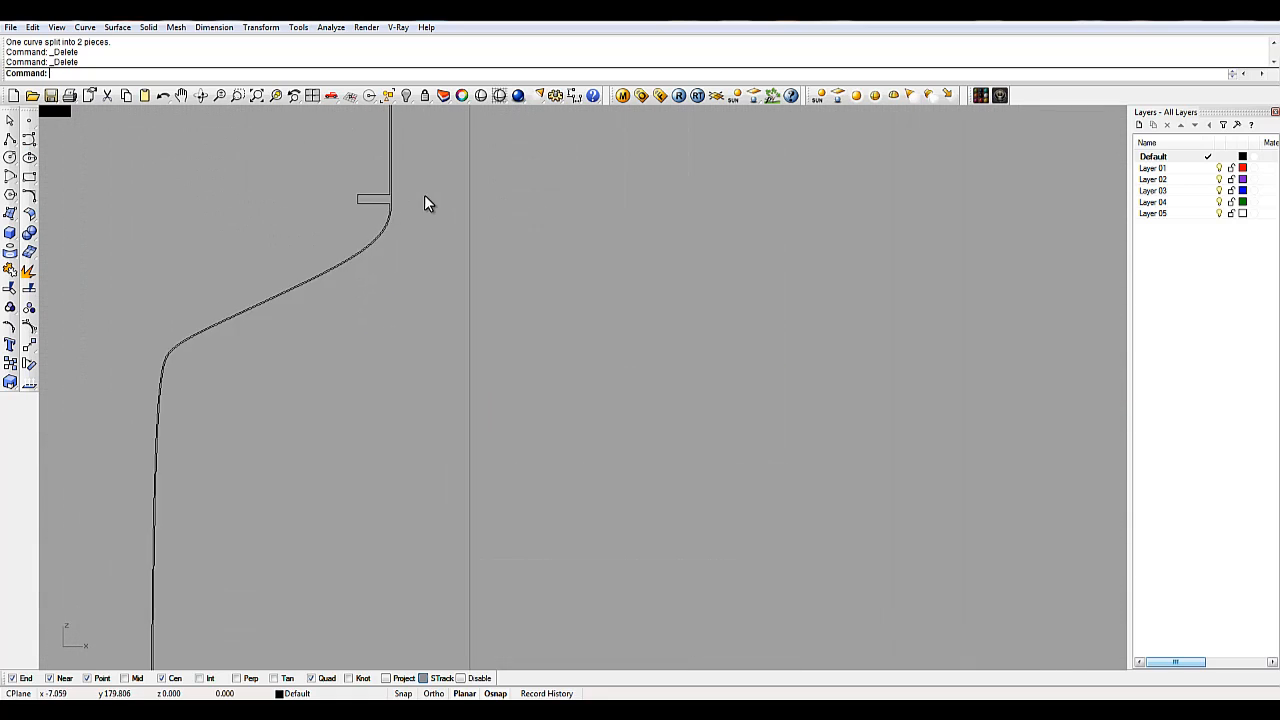
left_click(362, 232)
right_click_drag(417, 331, 563, 260)
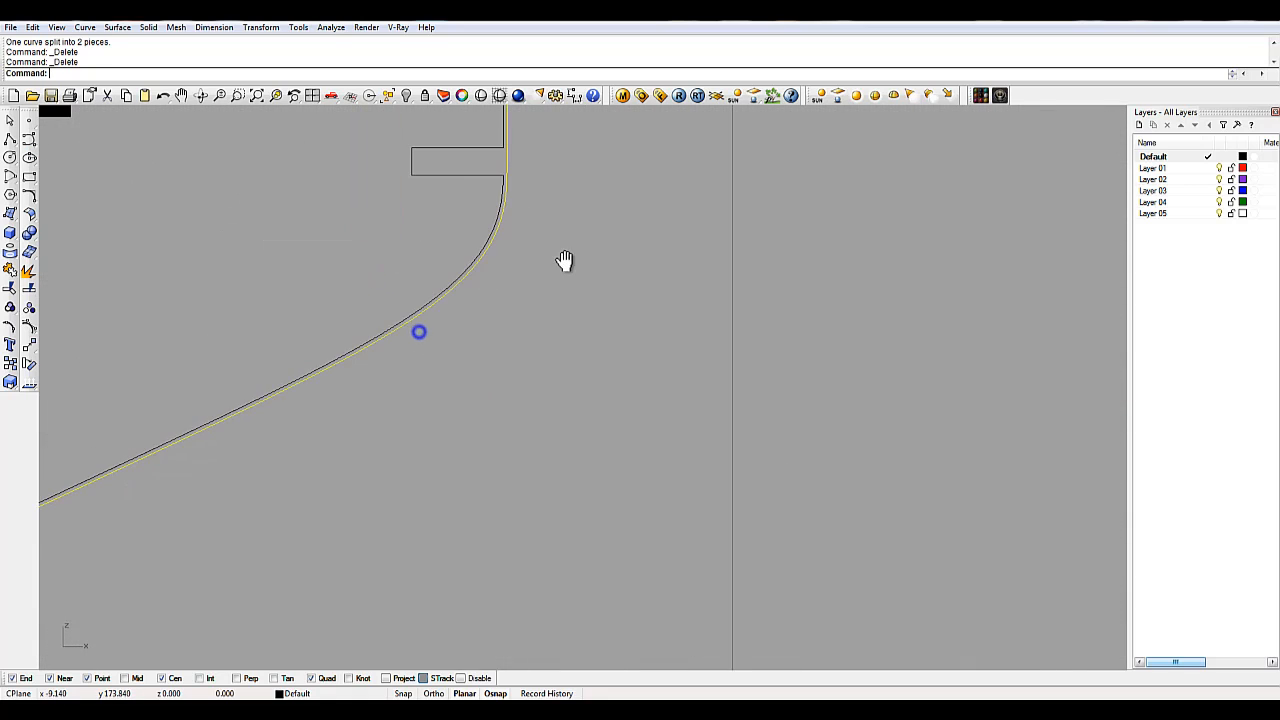
type("rebuild")
key("Return")
double_click(664, 317)
left_click(686, 403)
double_click(660, 317)
type("50")
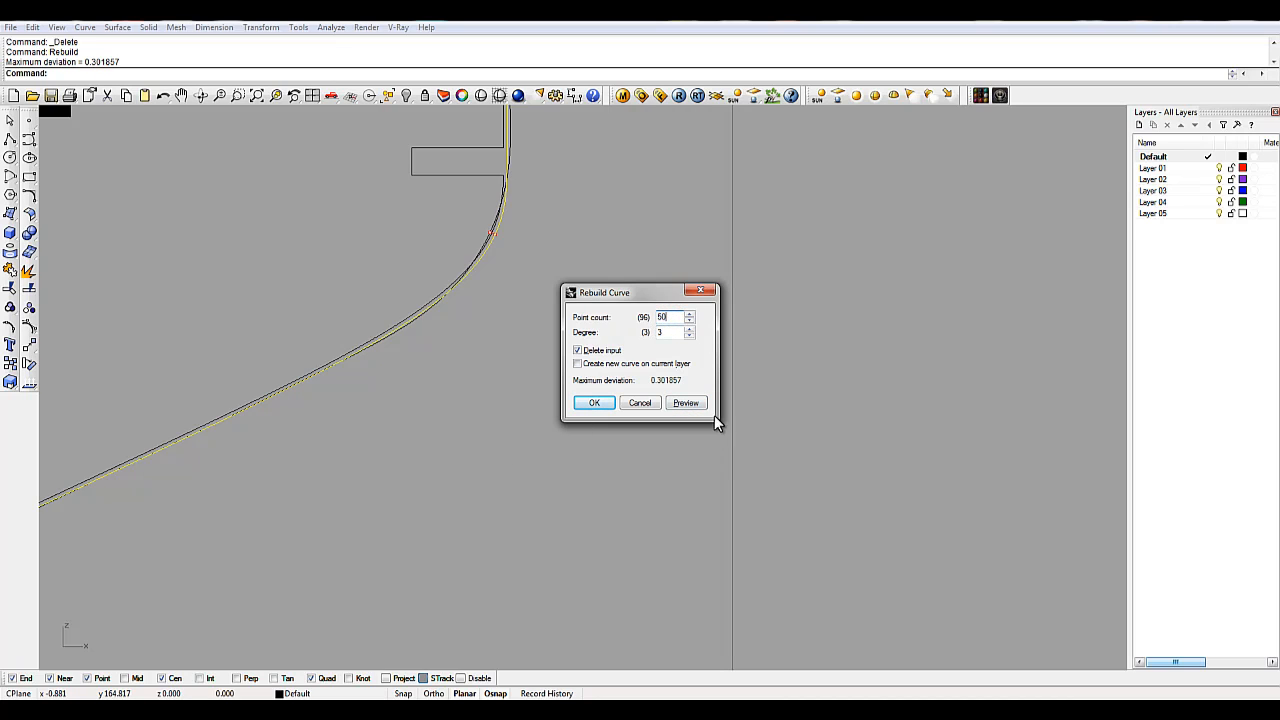
left_click(690, 405)
left_click(593, 403)
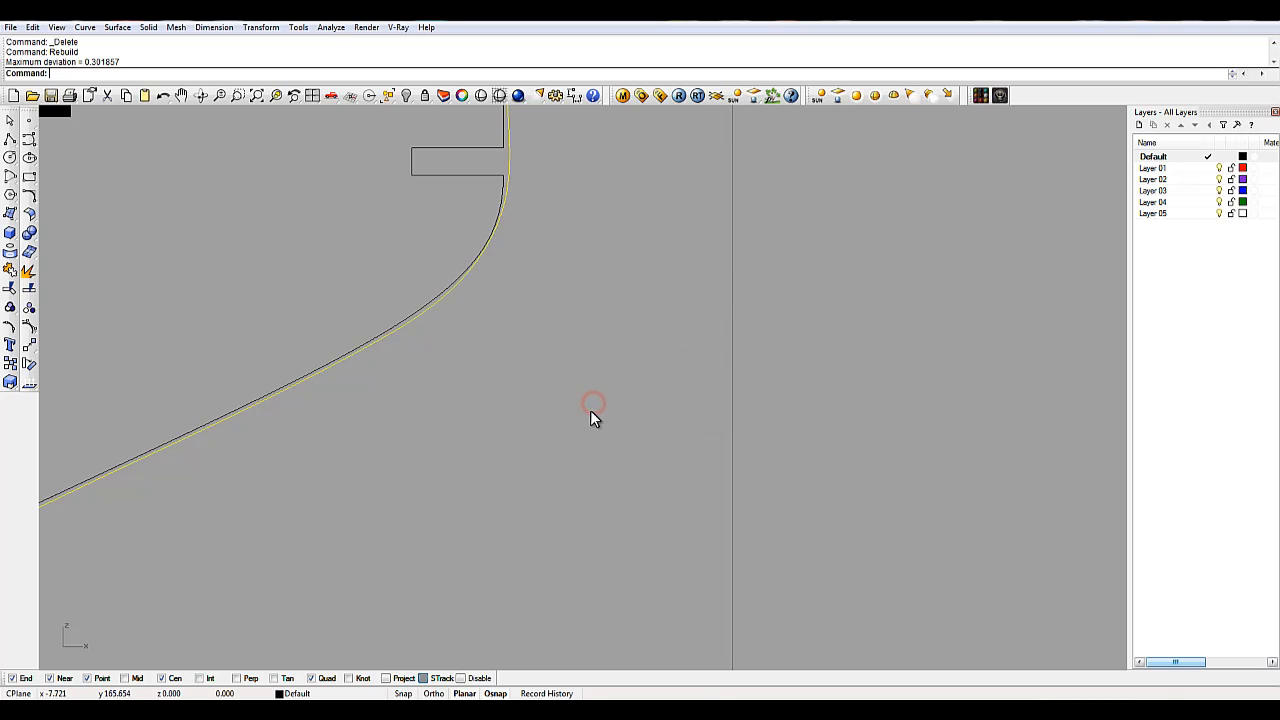
Step: Show the rebuilt inner curve's control points and examine its spacing from the outer profile around the shoulder and collar
scroll(486, 246, "up", 4)
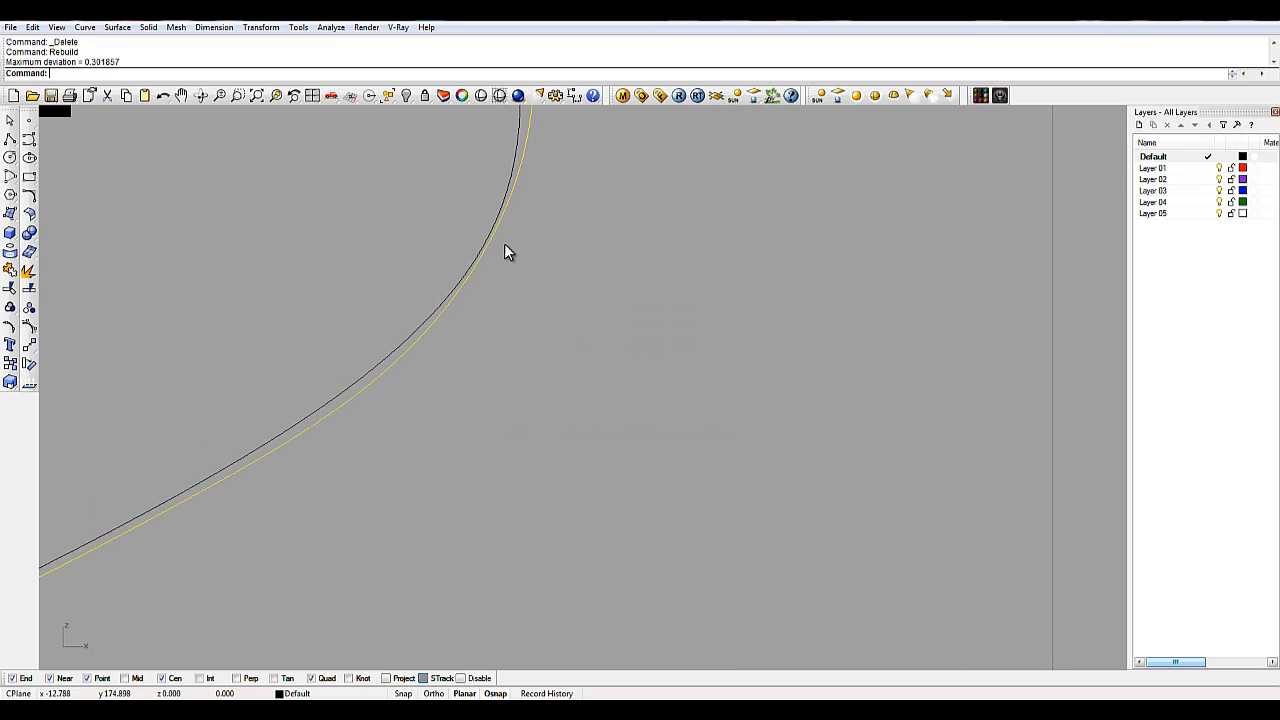
key("F10")
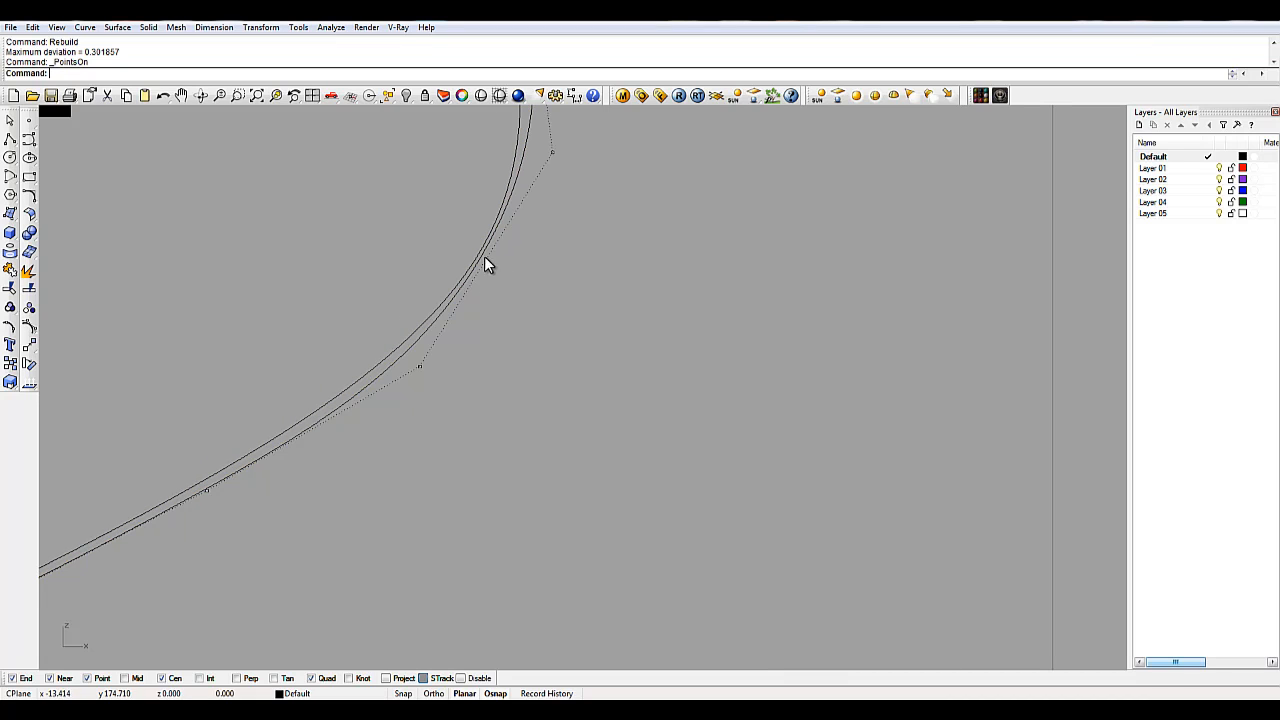
scroll(416, 367, "down", 3)
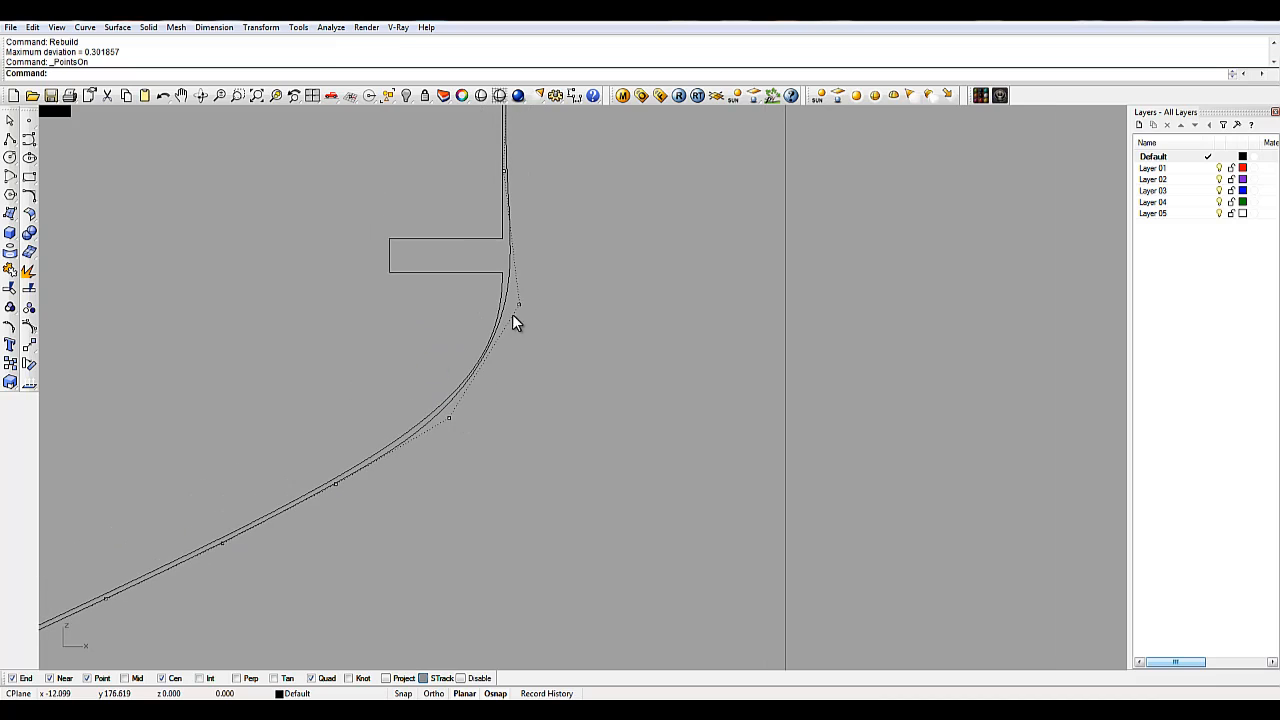
Step: Try to even out the inner curve's spacing at the collar by moving its two nearest control points downward
left_click_drag(518, 304, 515, 332)
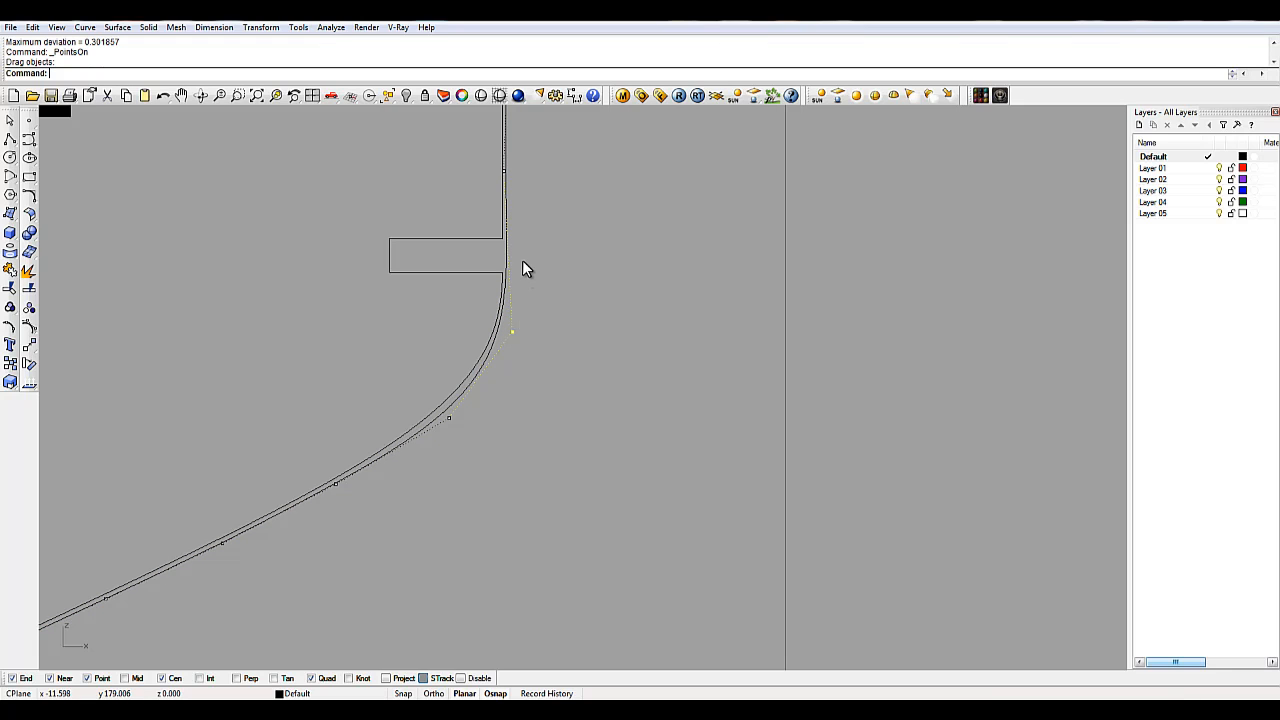
scroll(522, 261, "up", 4)
right_click_drag(526, 211, 533, 459)
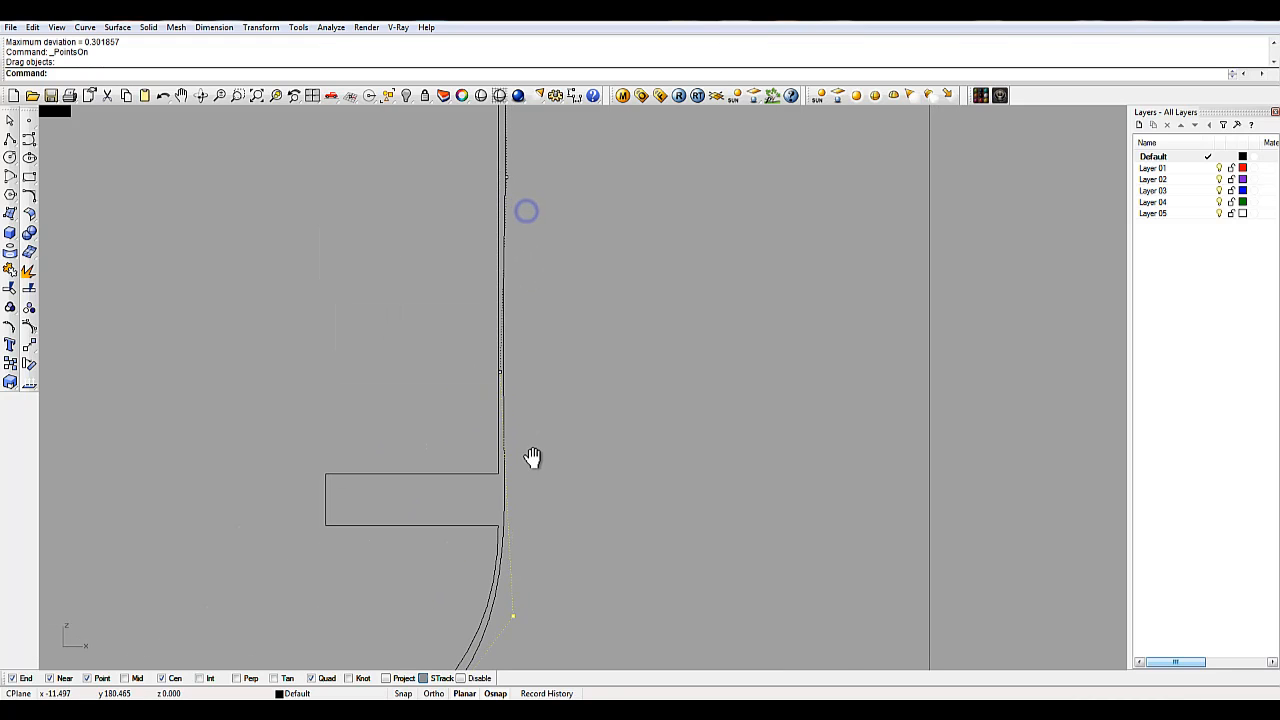
left_click(500, 373)
left_click_drag(500, 373, 505, 502)
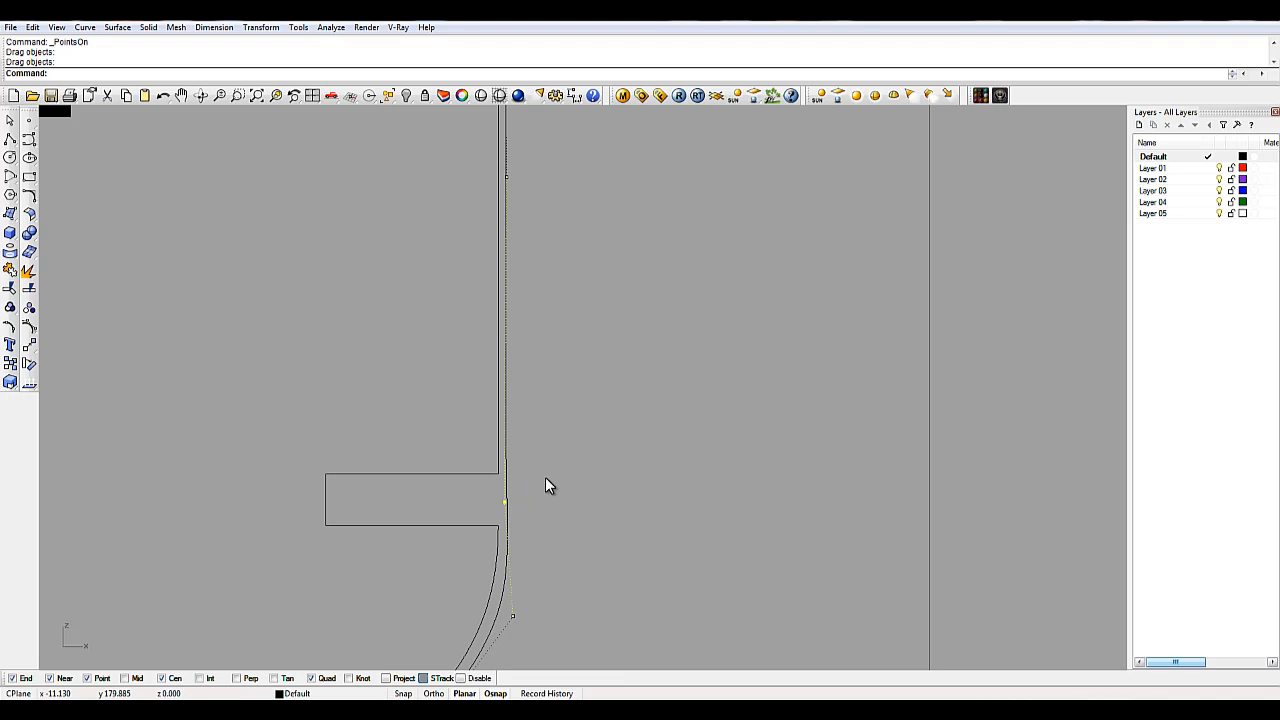
scroll(567, 408, "down", 4)
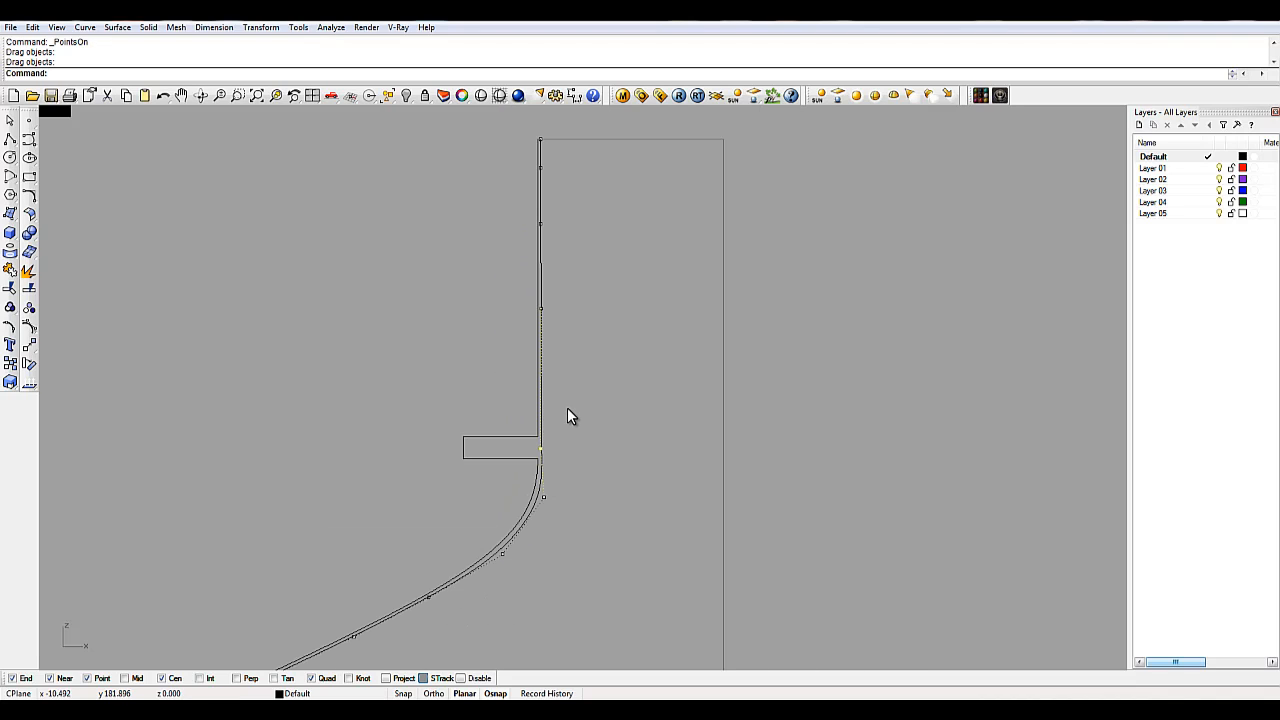
scroll(550, 457, "up", 5)
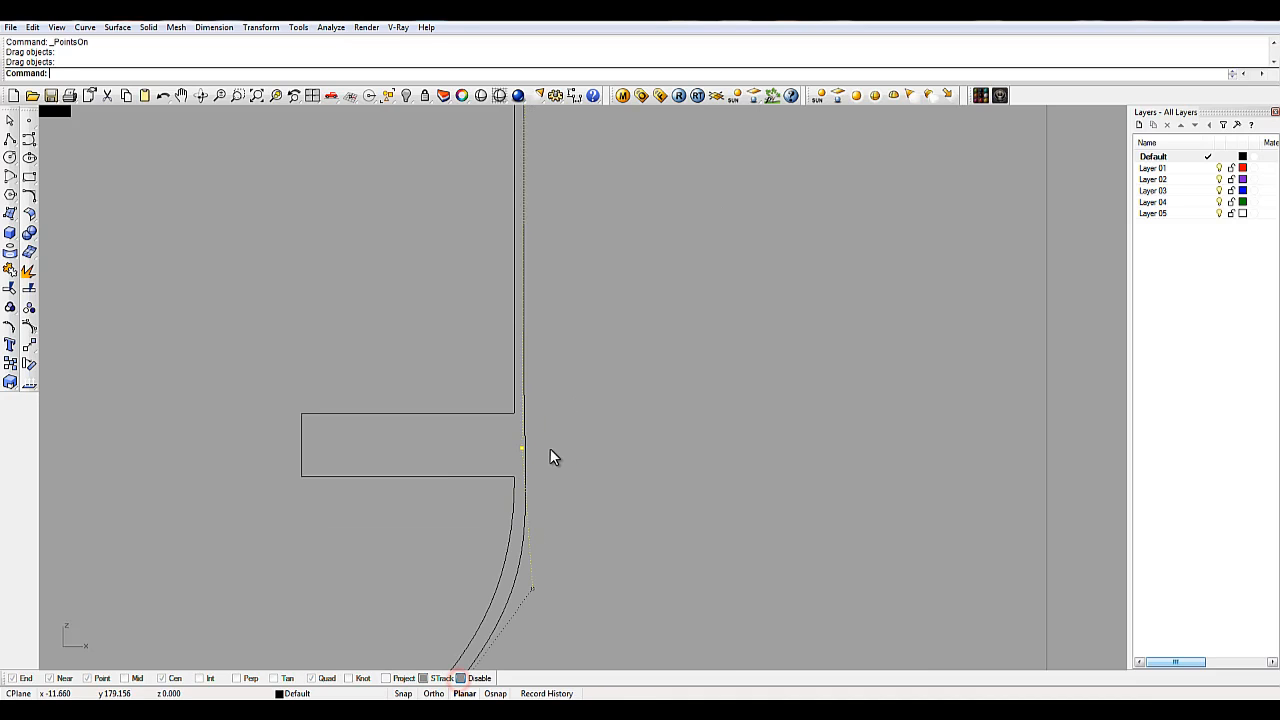
Step: Undo the last point move and, with object snaps disabled, reposition the inner curve's control points from the collar down into the shoulder
key("ctrl+z")
left_click_drag(514, 287, 517, 461)
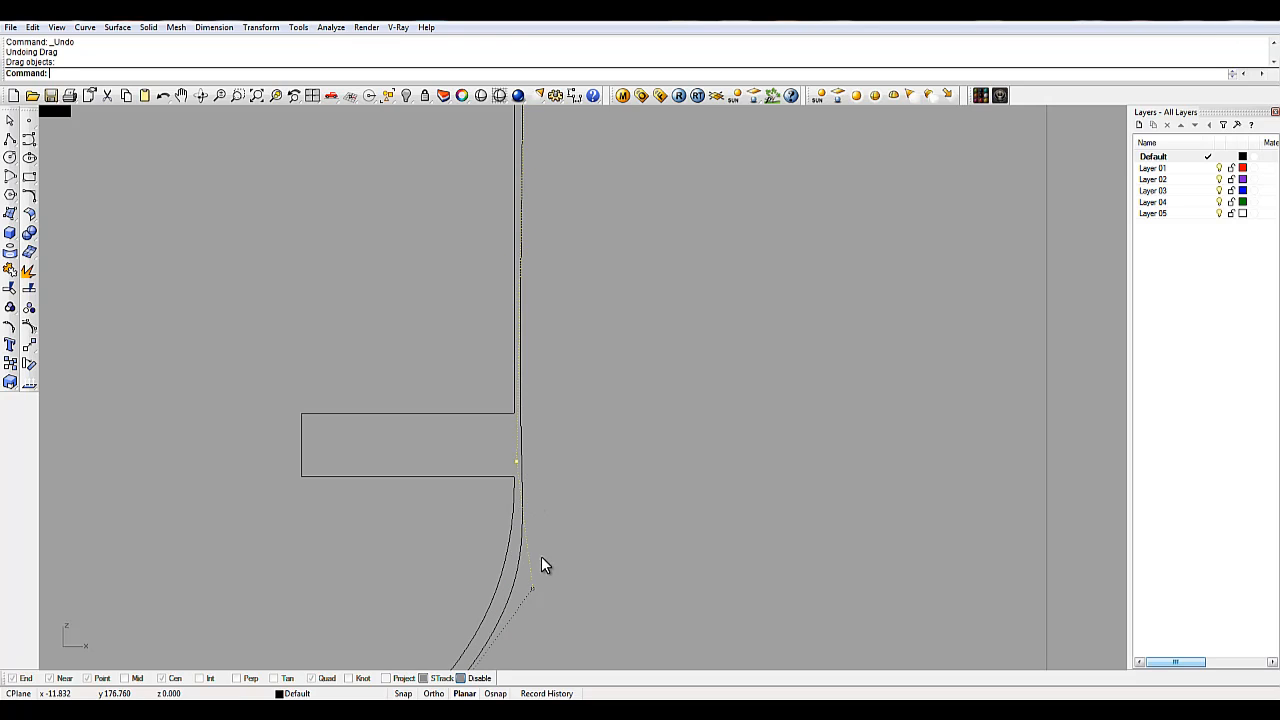
right_click_drag(536, 588, 565, 434)
left_click_drag(565, 434, 560, 422)
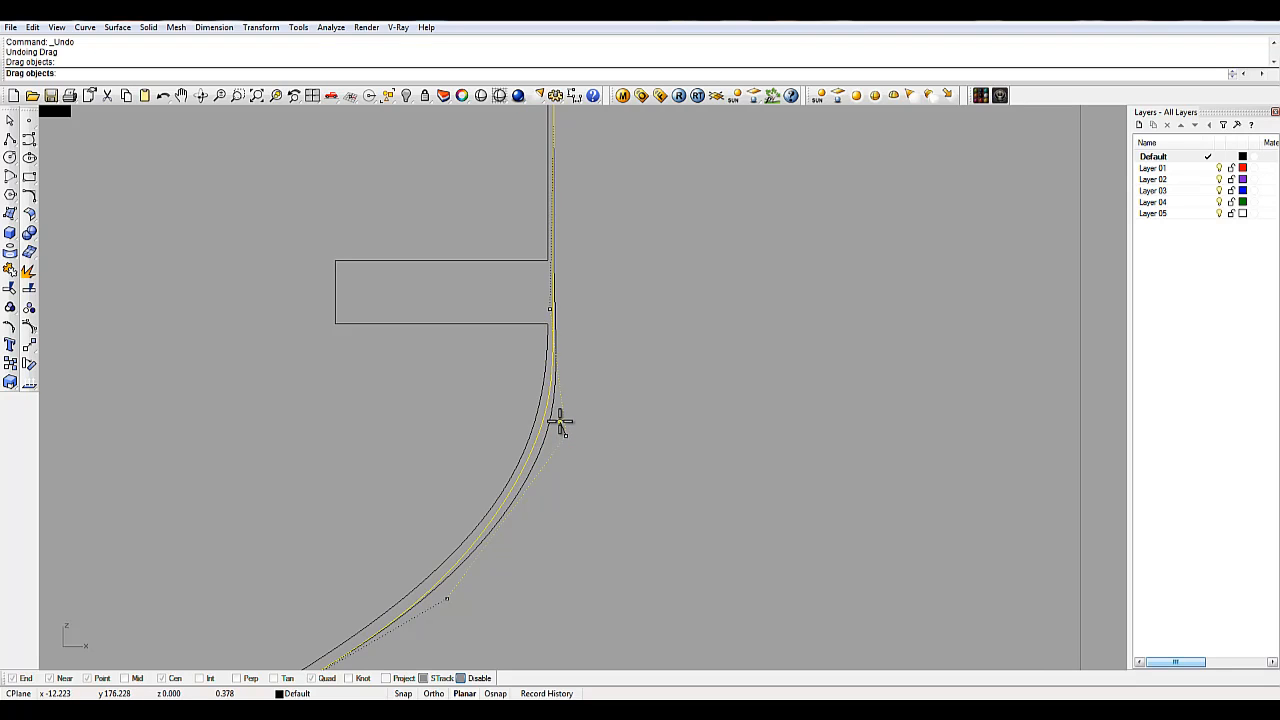
left_click_drag(561, 422, 558, 428)
right_click_drag(563, 555, 740, 348)
left_click_drag(622, 387, 625, 381)
Step: Try to stop the curves crossing by moving the inner curve's two control points at the bend between shoulder and body
scroll(633, 396, "down", 4)
right_click_drag(647, 466, 824, 309)
right_click_drag(734, 403, 896, 307)
scroll(819, 361, "down", 8)
scroll(503, 474, "up", 9)
right_click_drag(513, 485, 472, 495)
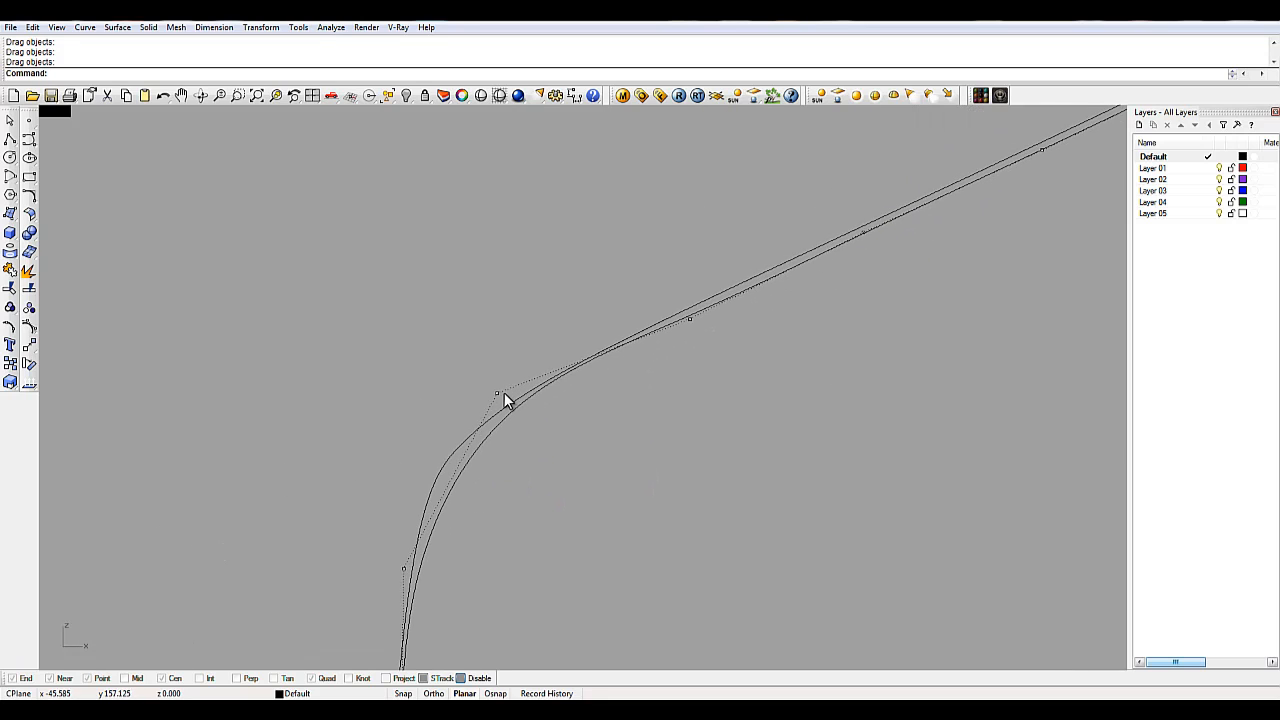
left_click_drag(497, 395, 469, 420)
left_click_drag(405, 566, 411, 556)
Step: Examine the spacing between the inner curve and the outer profile down the length of the body
right_click_drag(494, 600, 545, 361)
right_click_drag(543, 571, 556, 393)
right_click_drag(535, 535, 548, 377)
right_click_drag(563, 494, 560, 326)
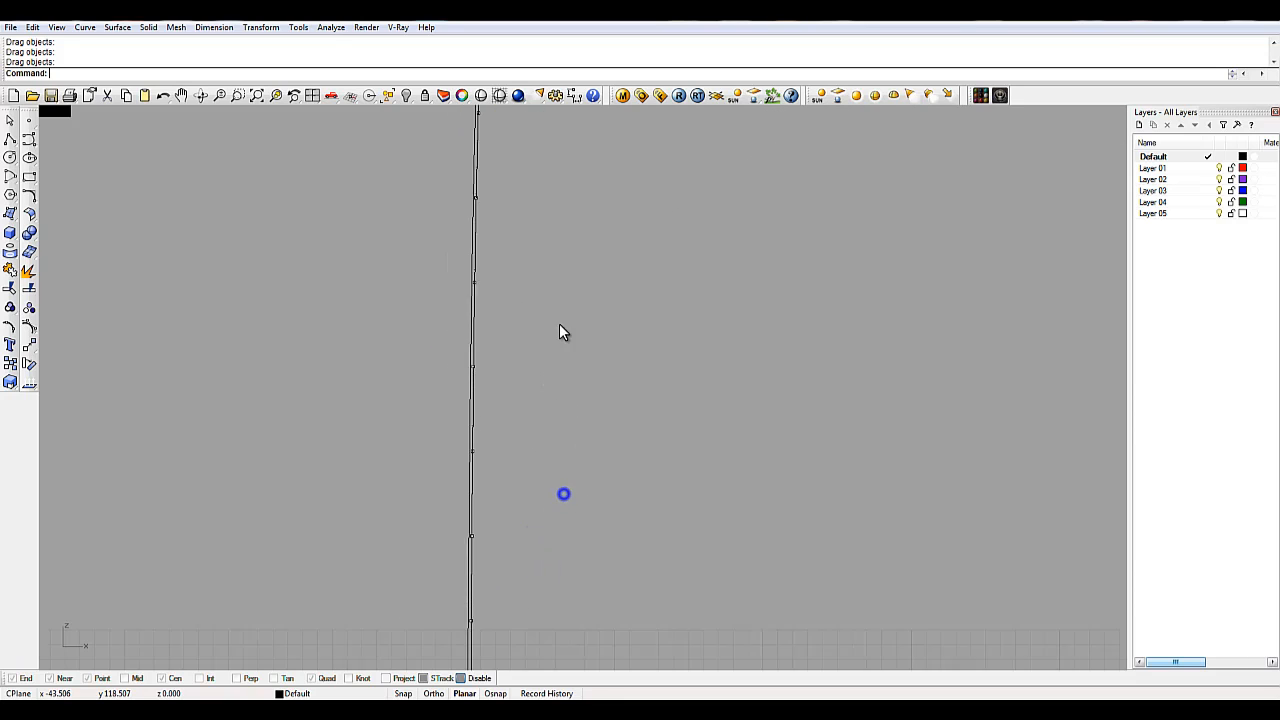
right_click_drag(591, 529, 517, 407)
right_click_drag(497, 500, 472, 326)
right_click_drag(520, 580, 509, 400)
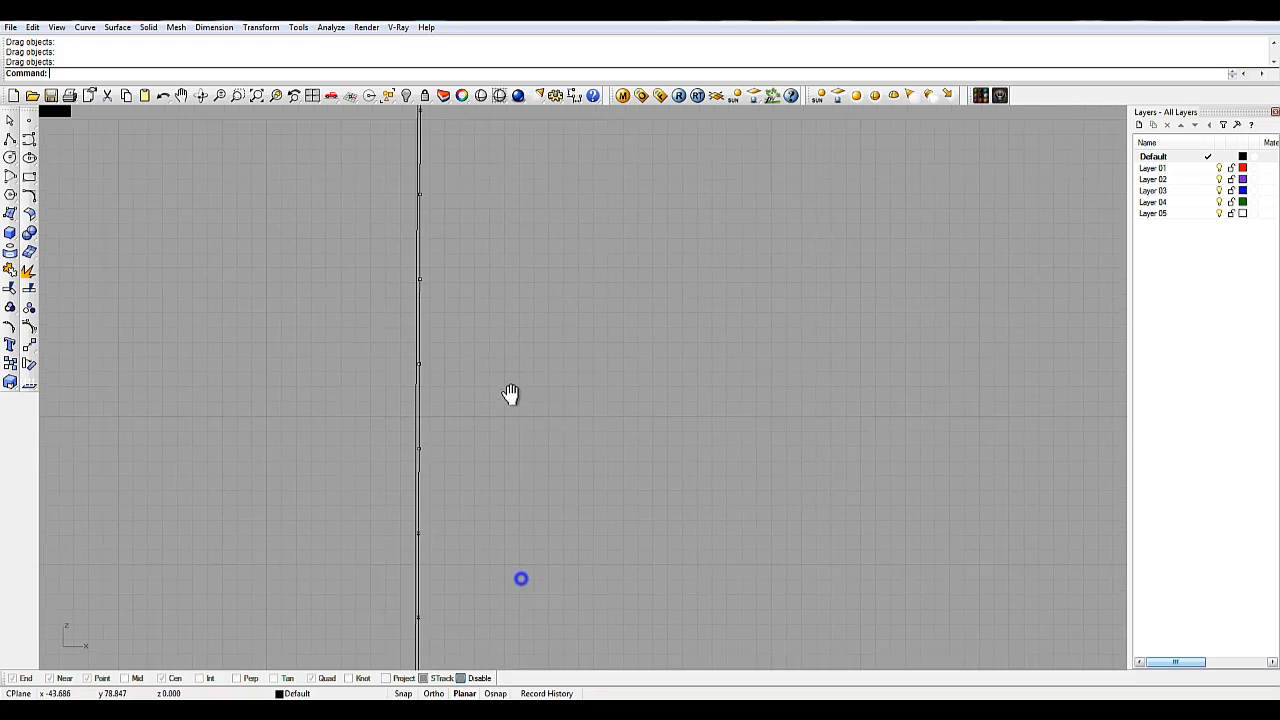
right_click_drag(517, 534, 517, 280)
right_click_drag(561, 523, 524, 276)
right_click_drag(543, 557, 523, 365)
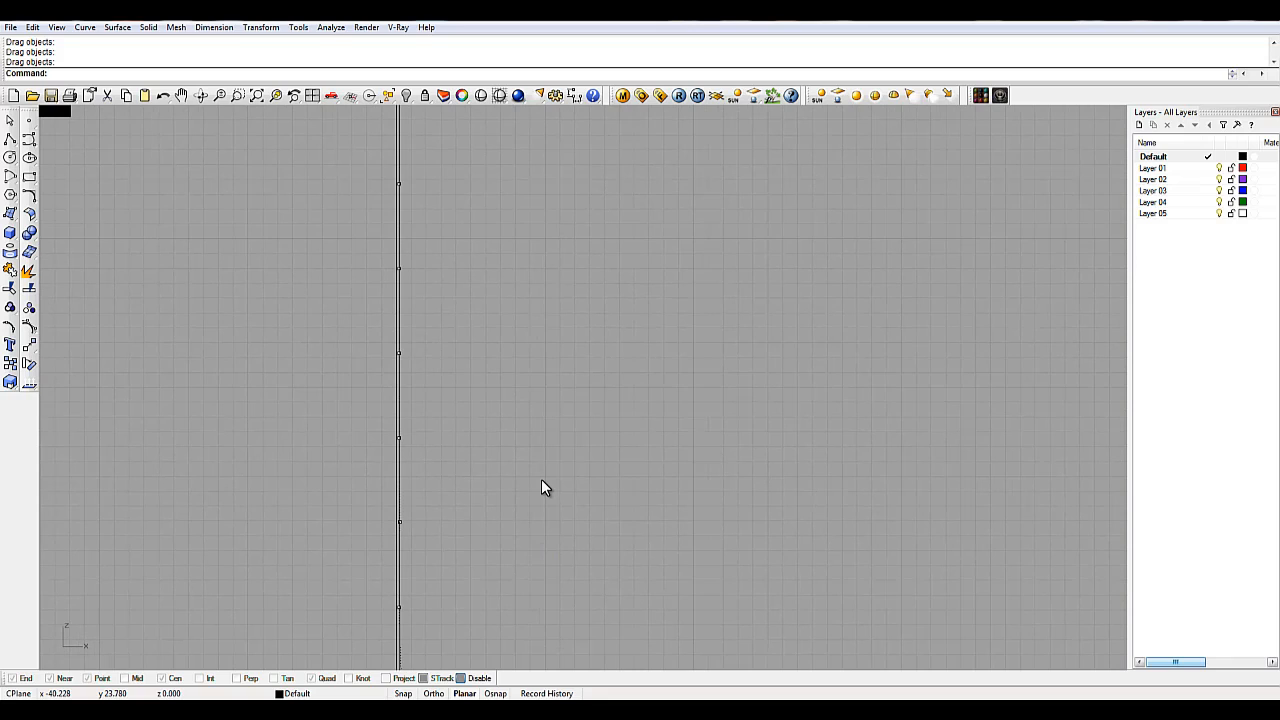
Step: Undo the inner curve's control-point moves and its rebuild, redoing the deletion of the split-off piece if it gets undone too
key("ctrl+z")
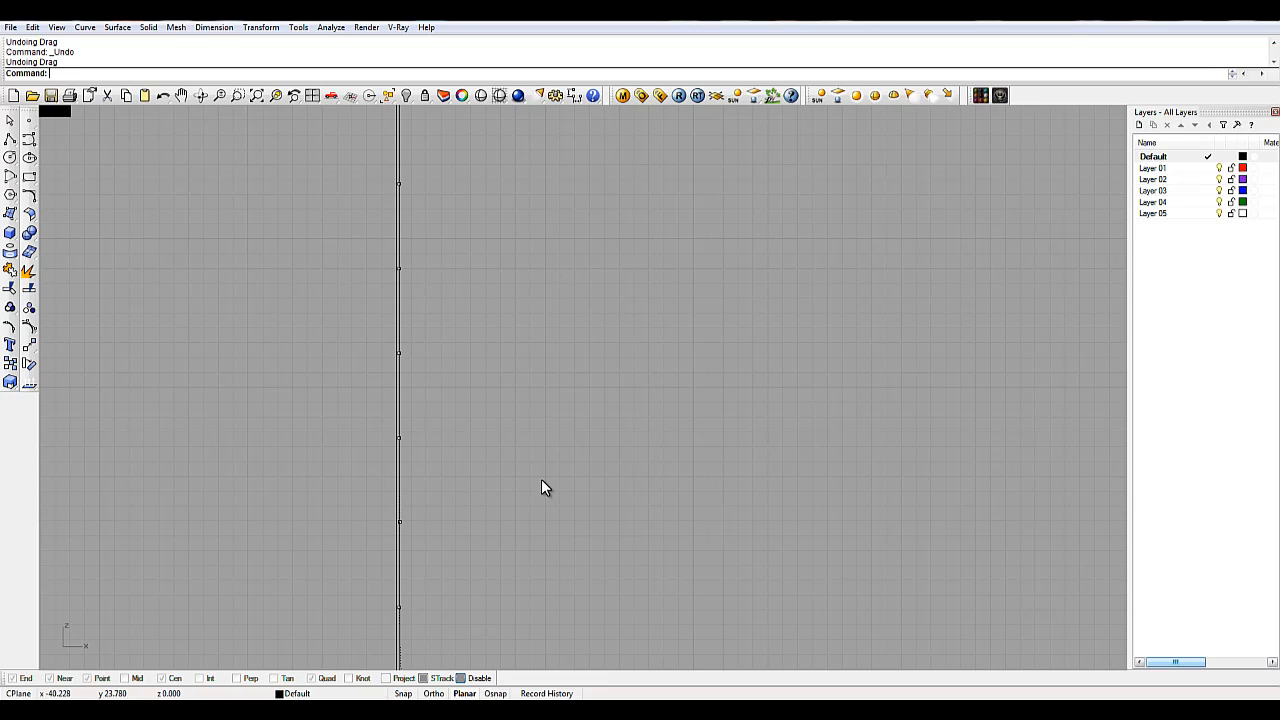
key("ctrl+z")
left_click(534, 422)
scroll(534, 422, "down", 12)
right_click_drag(551, 443, 452, 362)
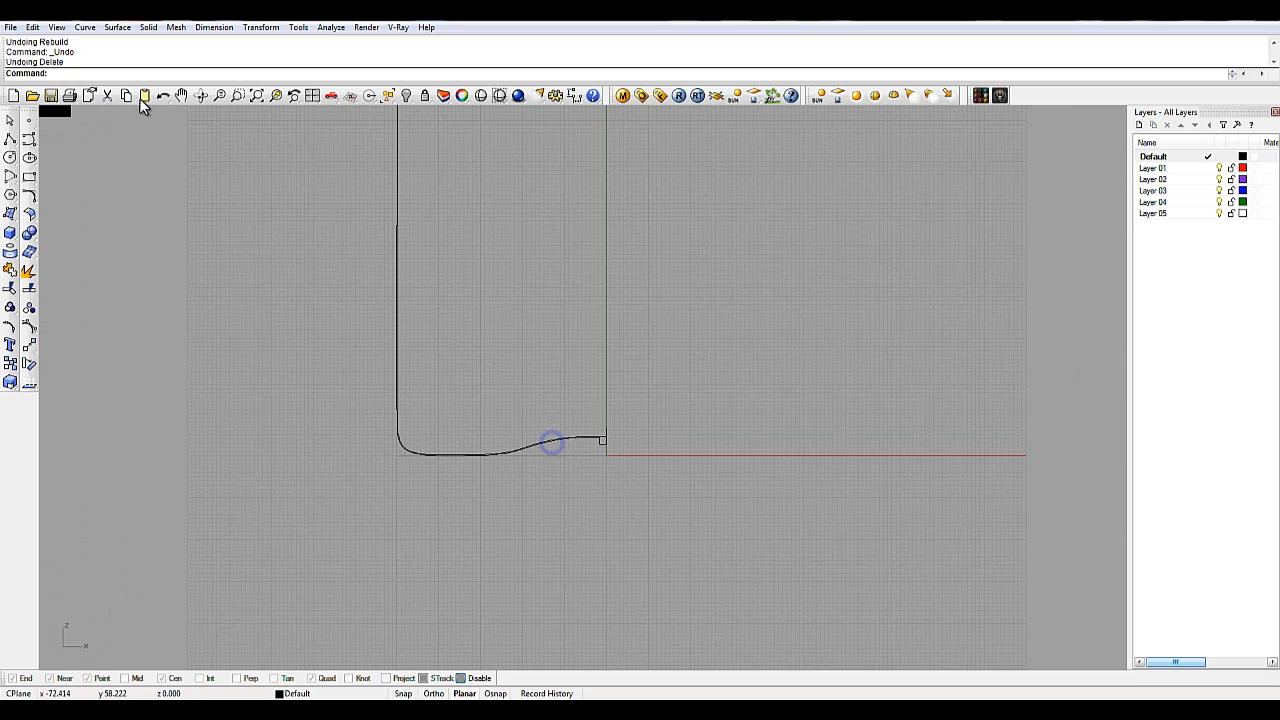
left_click(33, 27)
left_click(50, 55)
left_click(654, 354)
Step: Examine the inner and outer curves along the base, up the body and at the base step beside the axis
scroll(629, 404, "up", 12)
right_click_drag(563, 517, 729, 443)
scroll(463, 490, "down", 6)
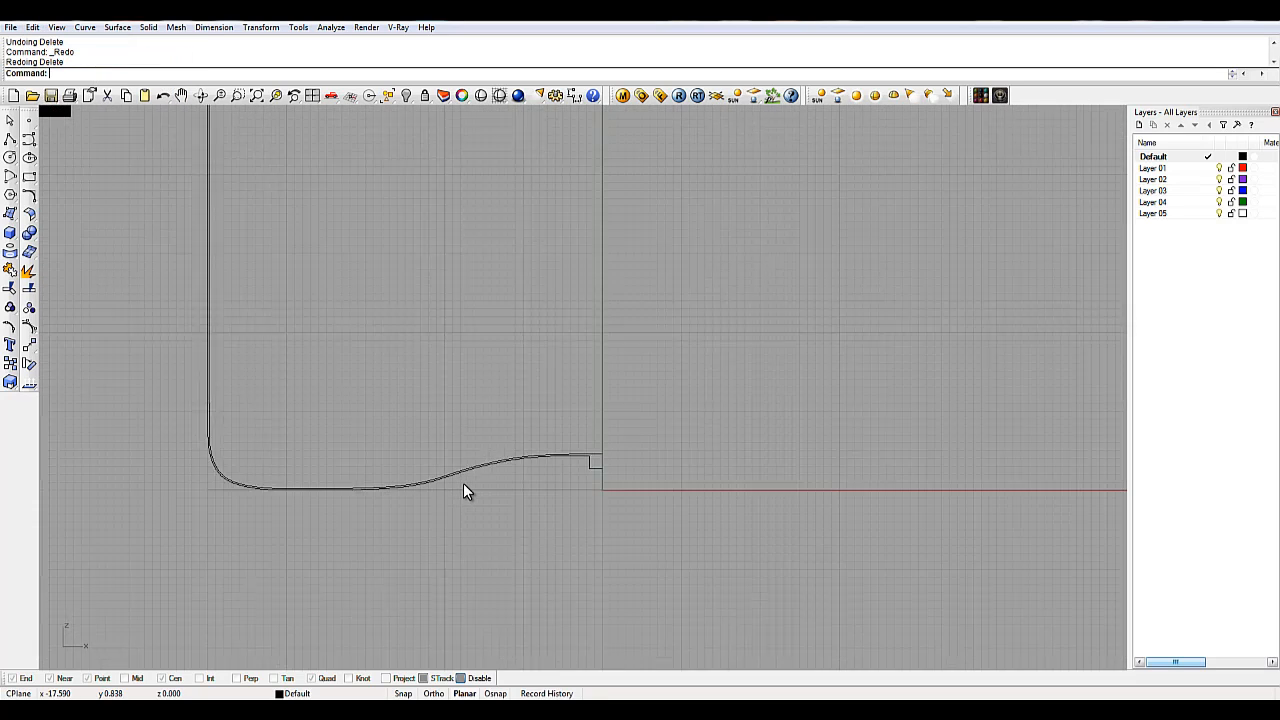
right_click_drag(340, 335, 440, 596)
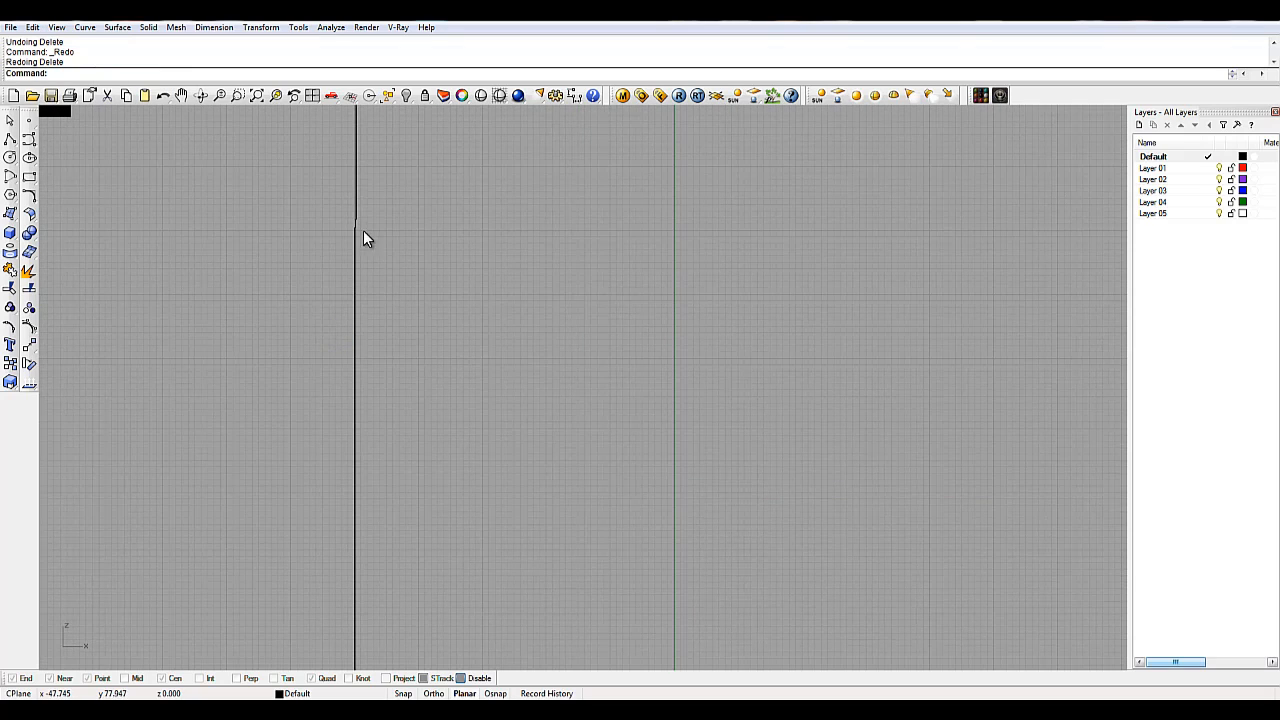
scroll(390, 265, "down", 5)
scroll(433, 266, "up", 4)
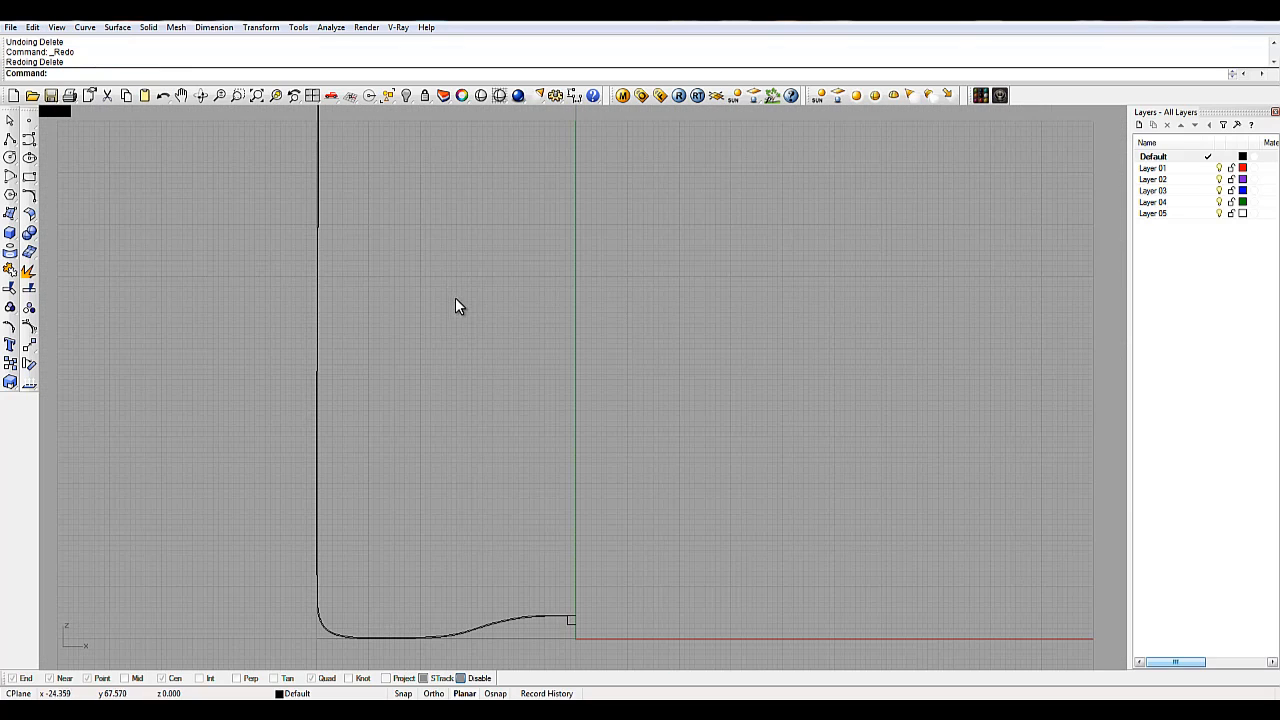
right_click_drag(537, 421, 454, 263)
scroll(491, 480, "up", 4)
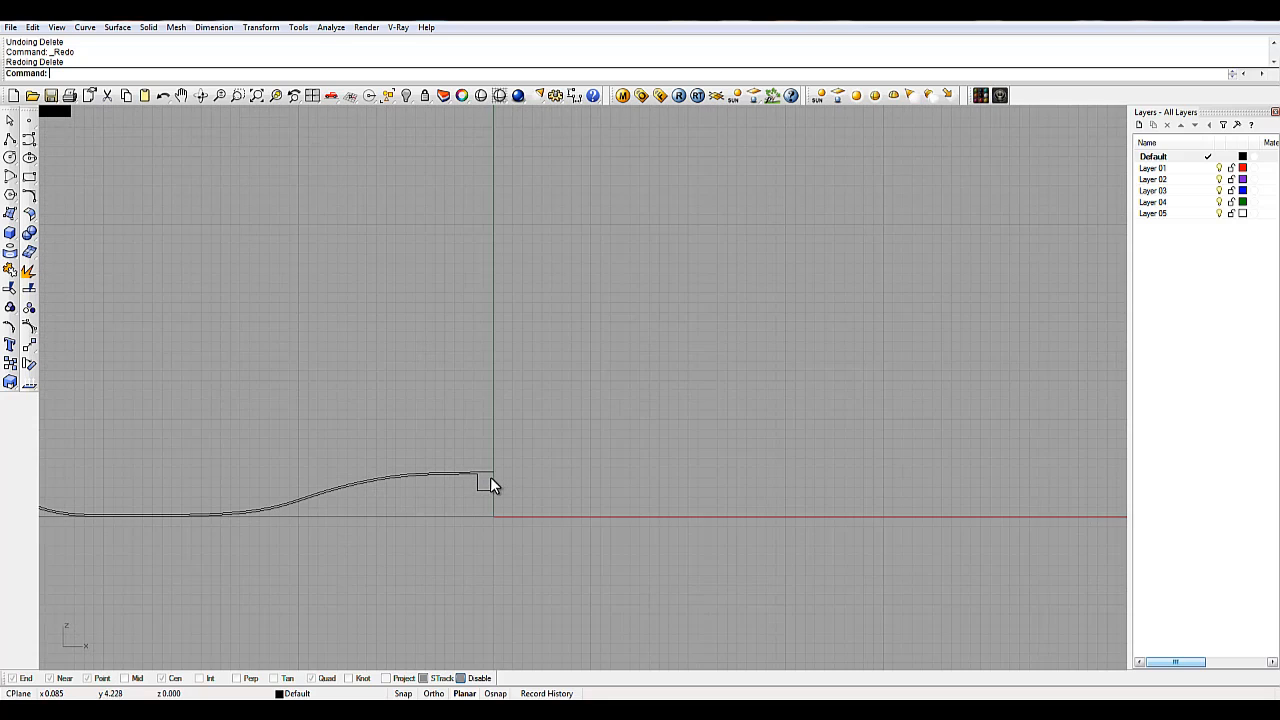
scroll(488, 478, "up", 3)
left_click(486, 467)
scroll(522, 468, "down", 2)
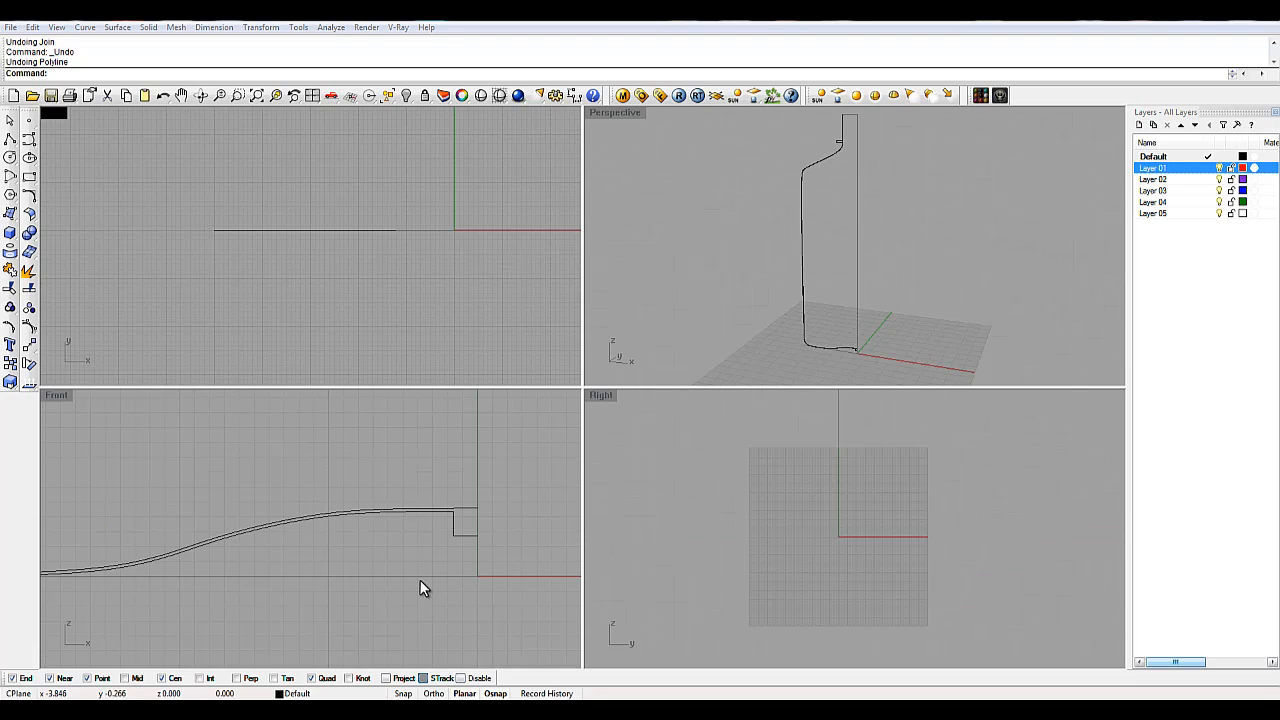
Step: Select the outer profile and the inner curve in turn at the base to check the extent of each
right_click_drag(421, 580, 363, 594)
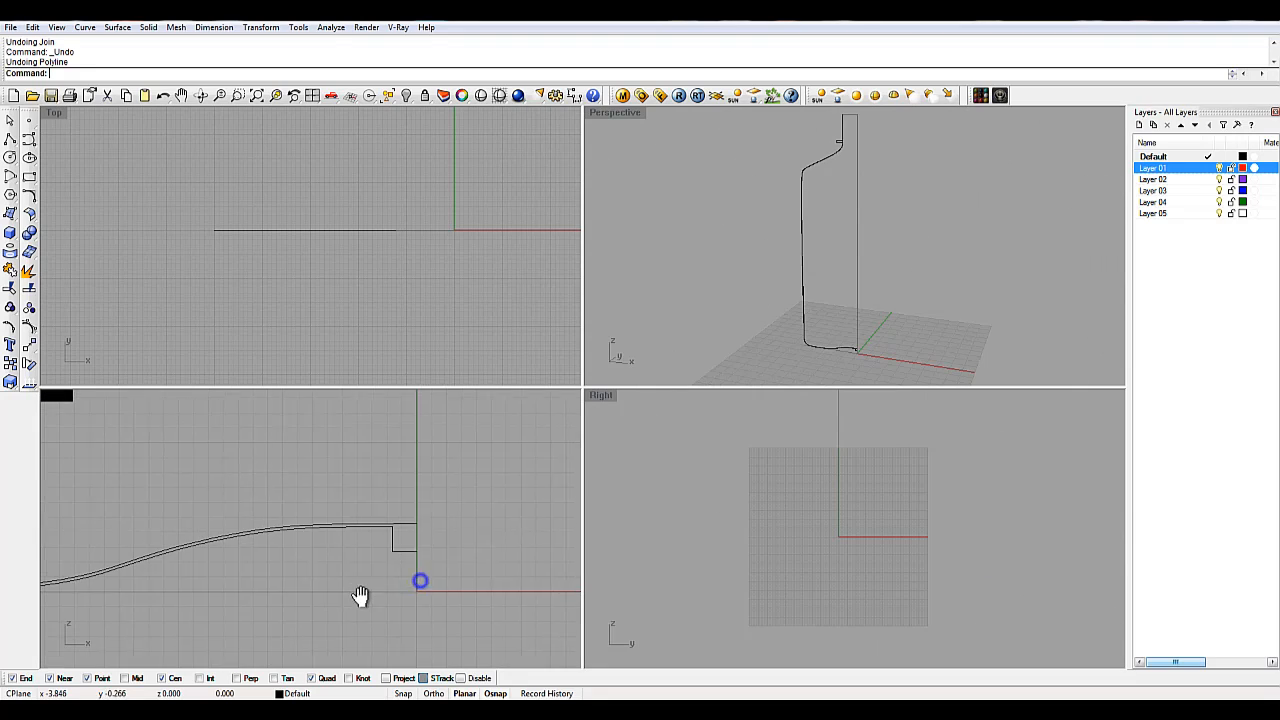
left_click(415, 556)
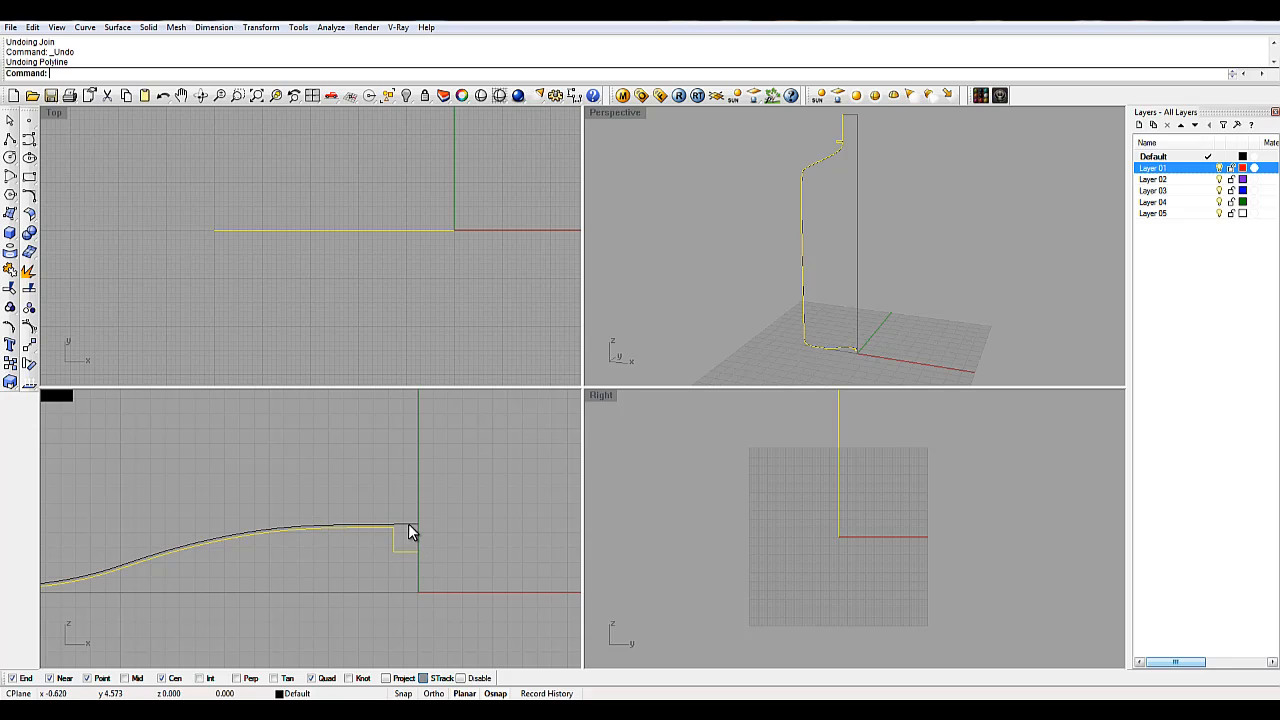
left_click(455, 536)
left_click(416, 556)
left_click(404, 528)
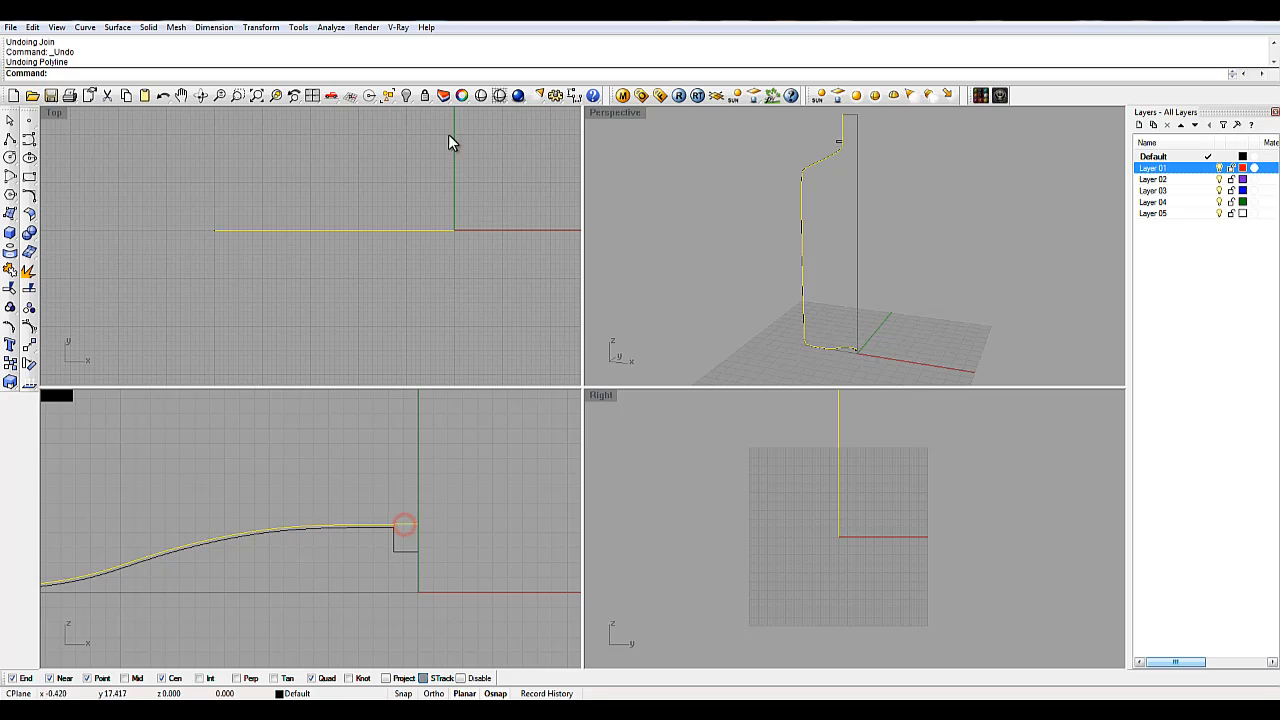
left_click(489, 290)
Step: Move the inner curve to Layer 01 and hide that layer
left_click(403, 527)
left_click(446, 97)
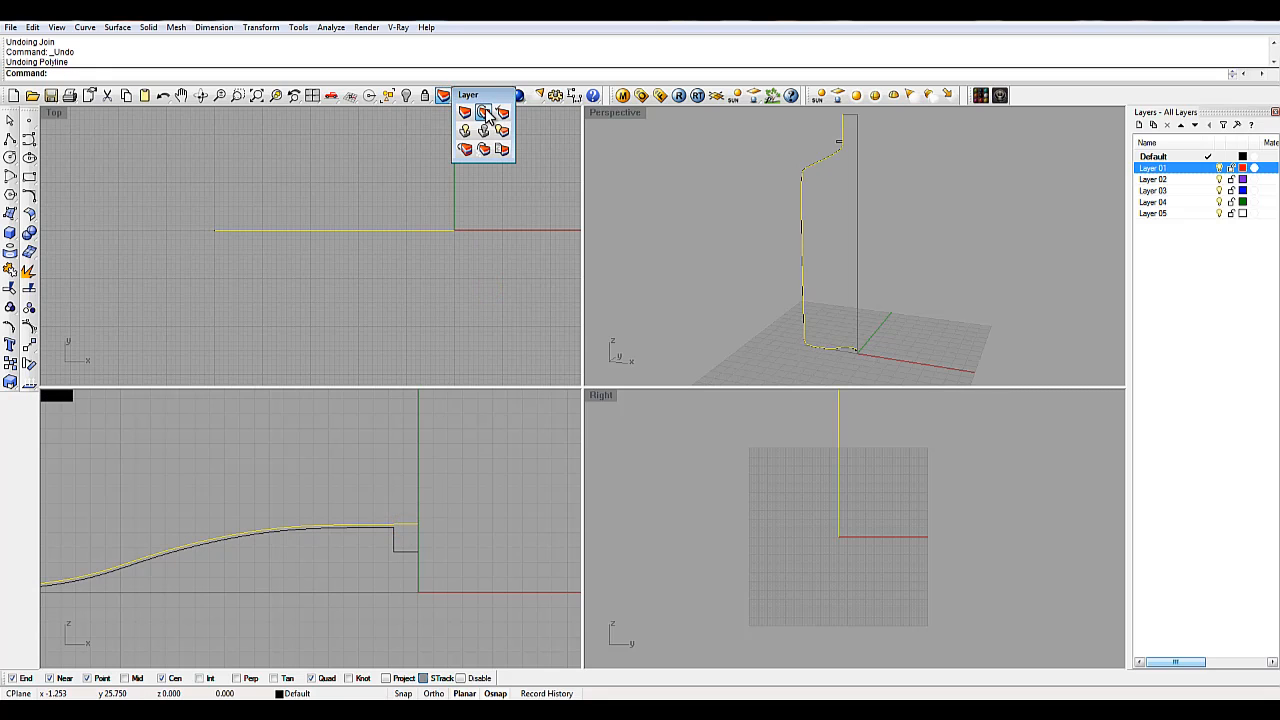
left_click(493, 113)
double_click(589, 379)
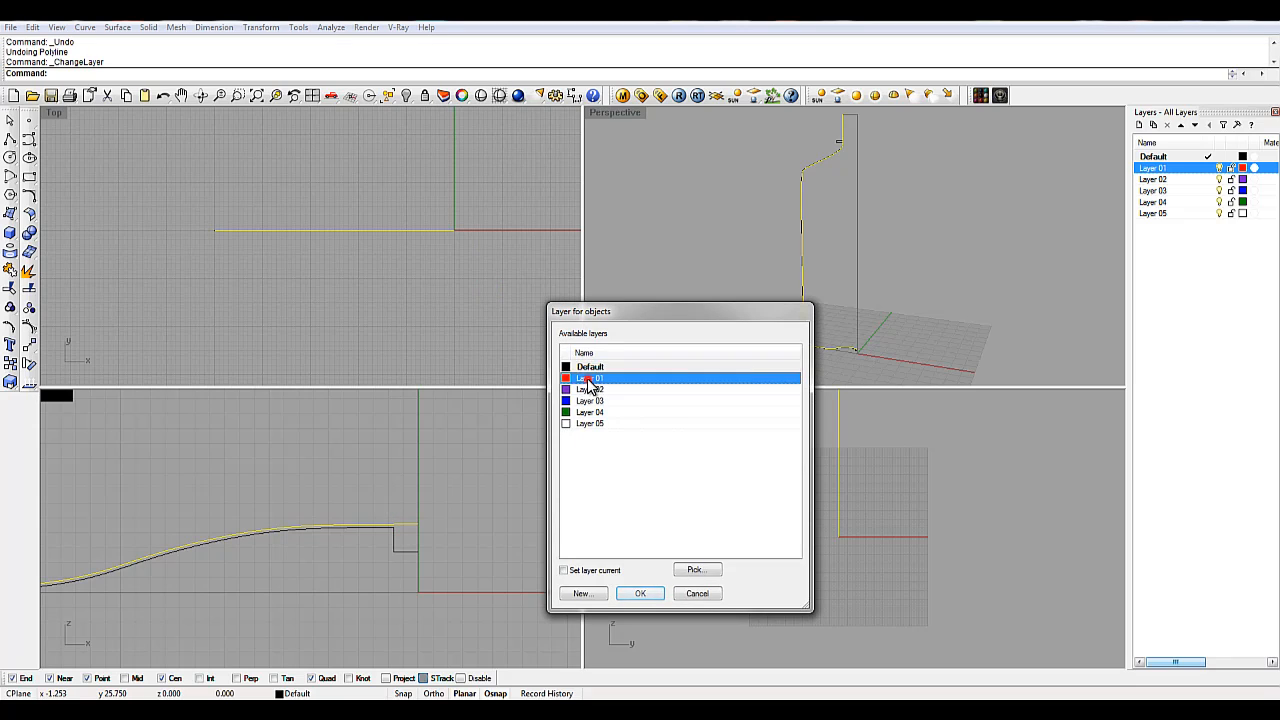
left_click(1219, 168)
left_click(491, 512)
Step: Move the outer profile with the collar and base step to Layer 02
left_click(403, 552)
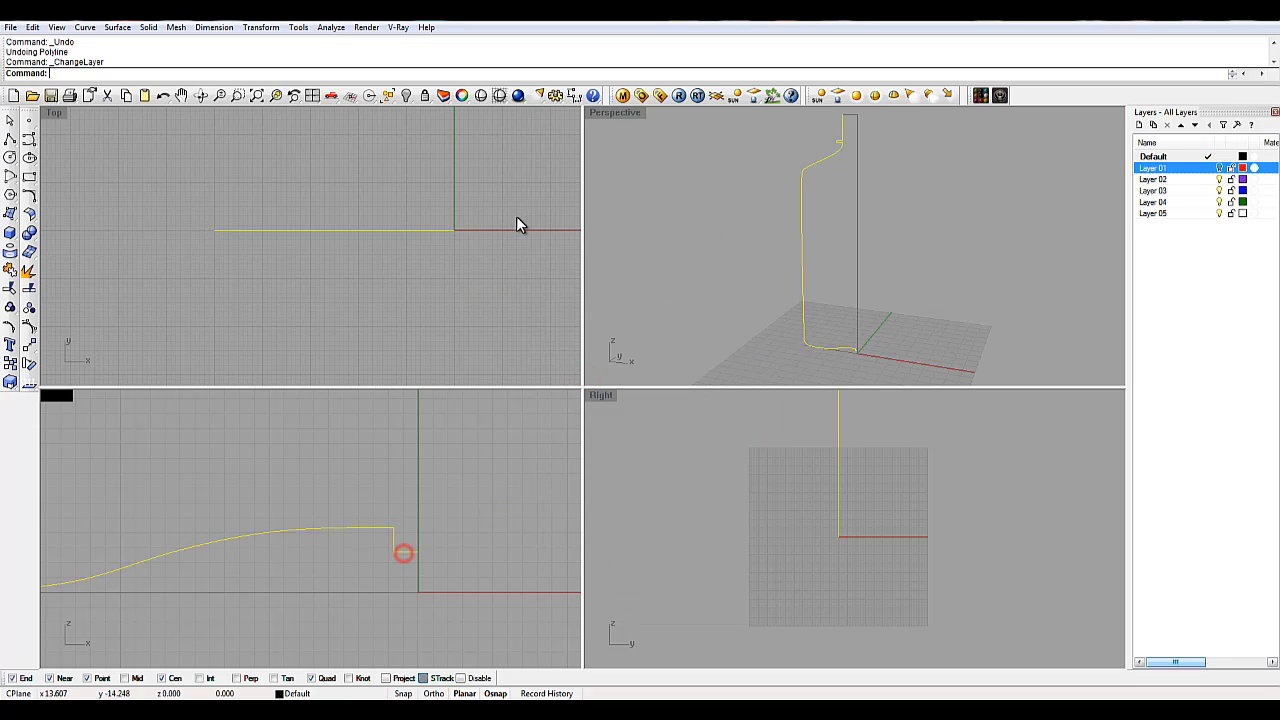
left_click(444, 96)
left_click(480, 114)
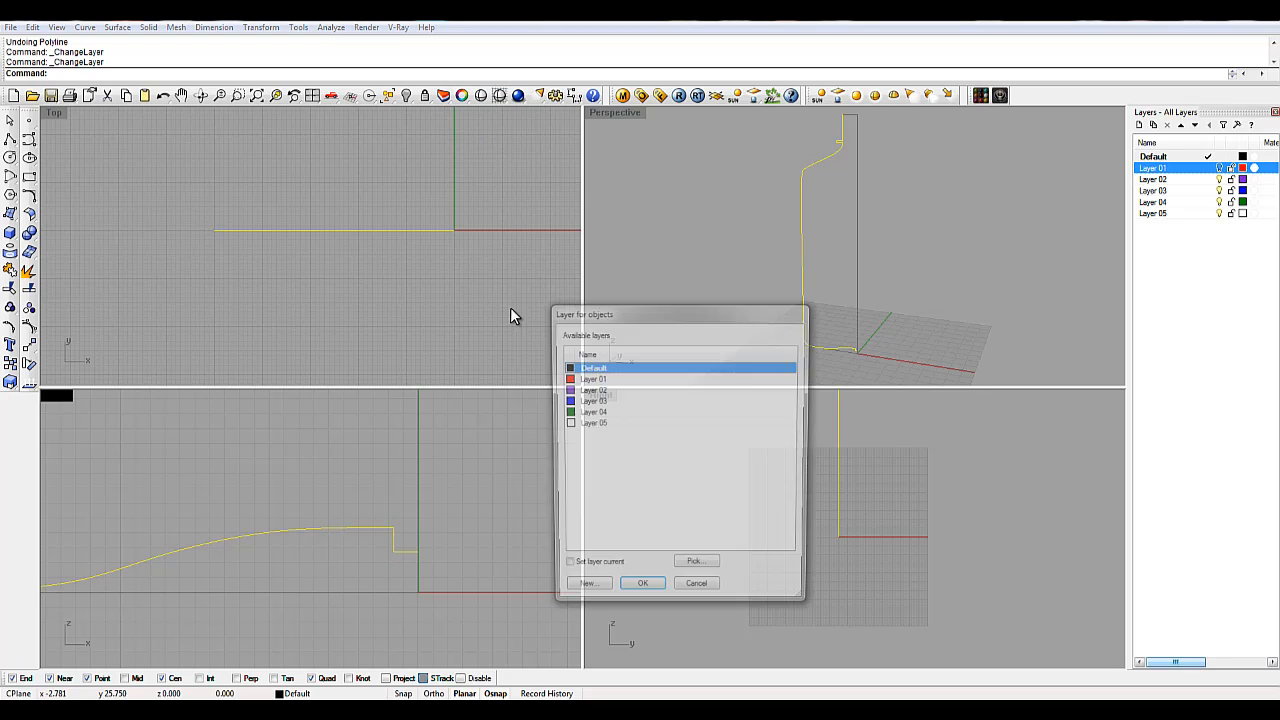
double_click(590, 386)
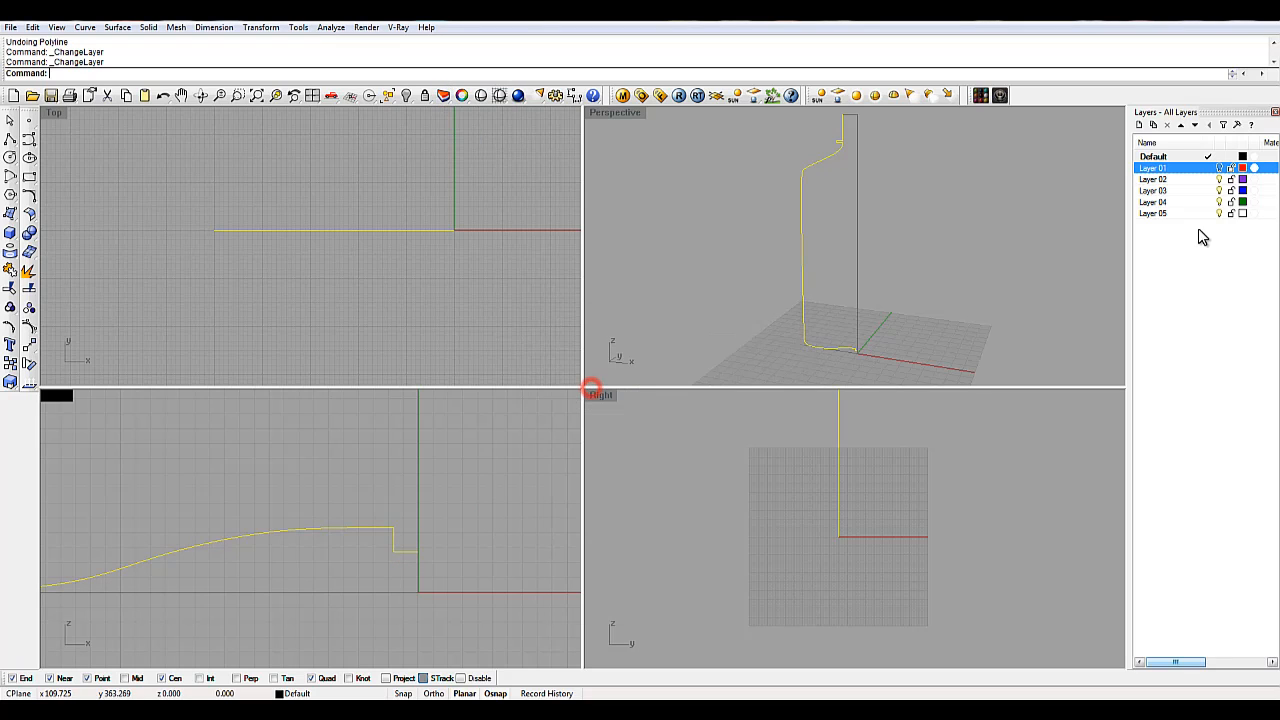
Step: Make Layer 02 the current layer and rename it OUTER
double_click(1155, 180)
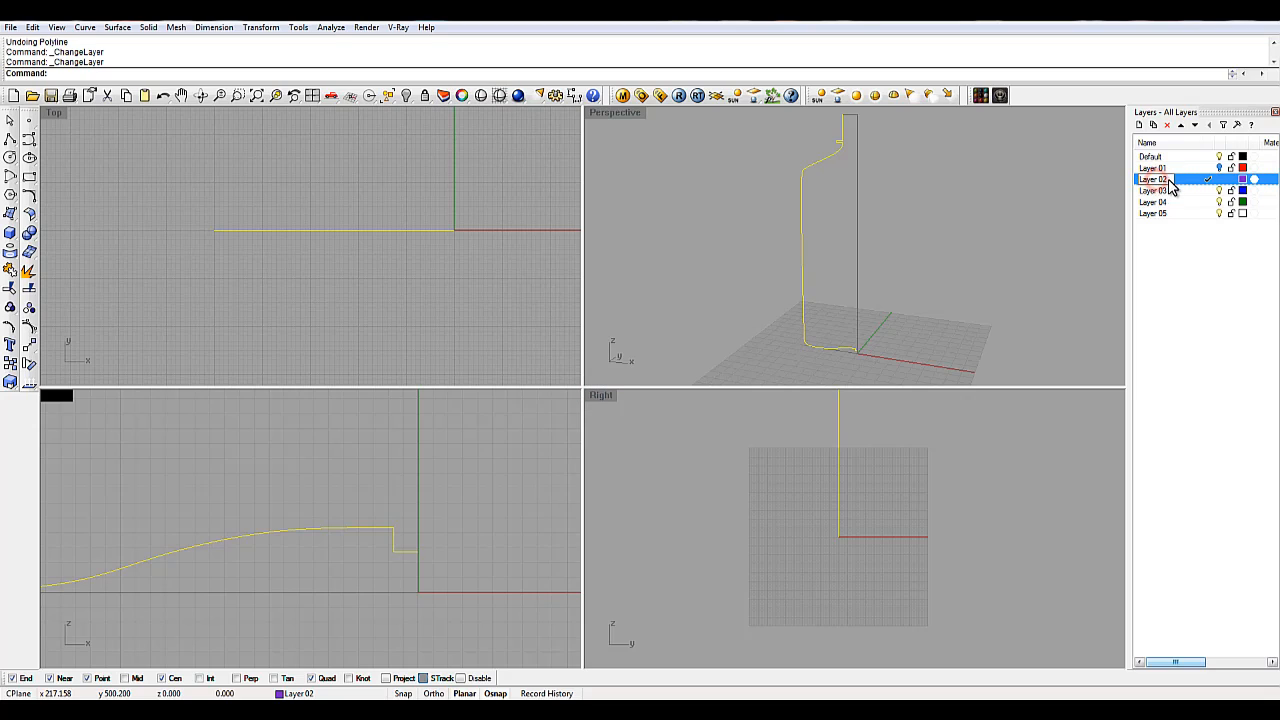
left_click(1222, 274)
left_click(1168, 181)
left_click(1166, 181)
key("Return")
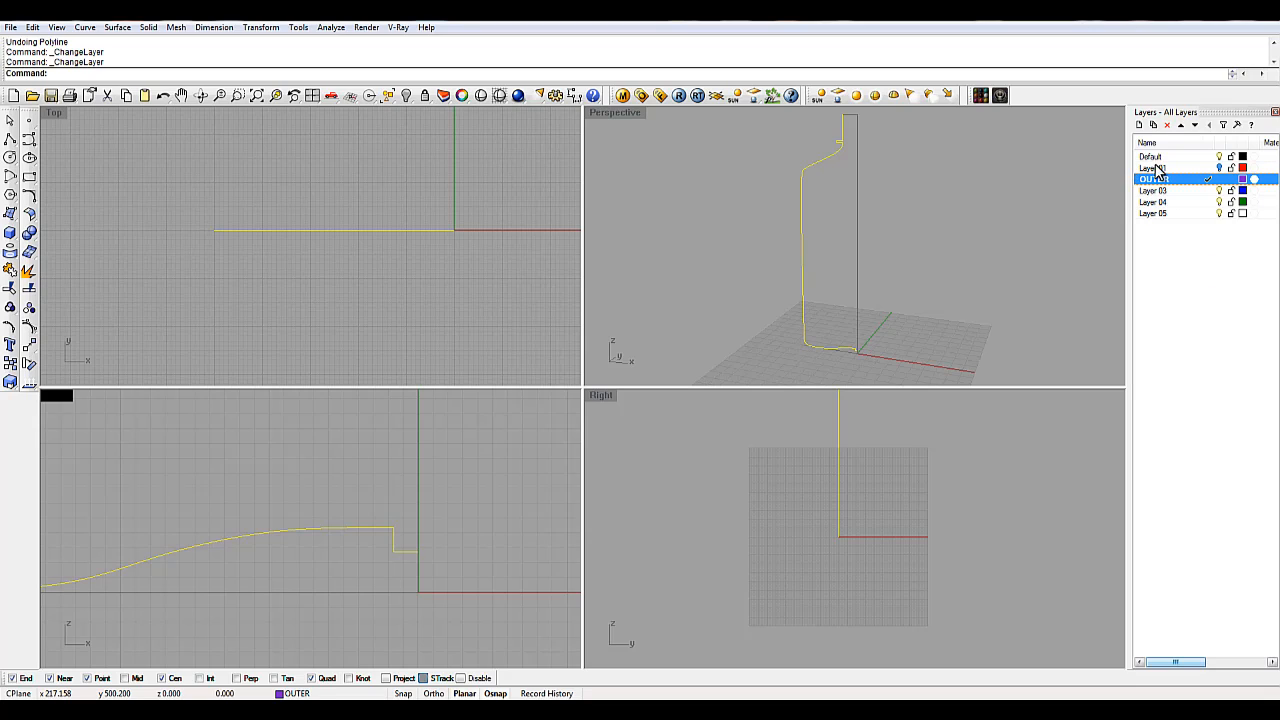
Step: Rename Layer 01 as INNER and make it the current layer so its curve shows again
left_click(1163, 168)
left_click(1168, 169)
key("BackSpace")
type("INNER")
key("Return")
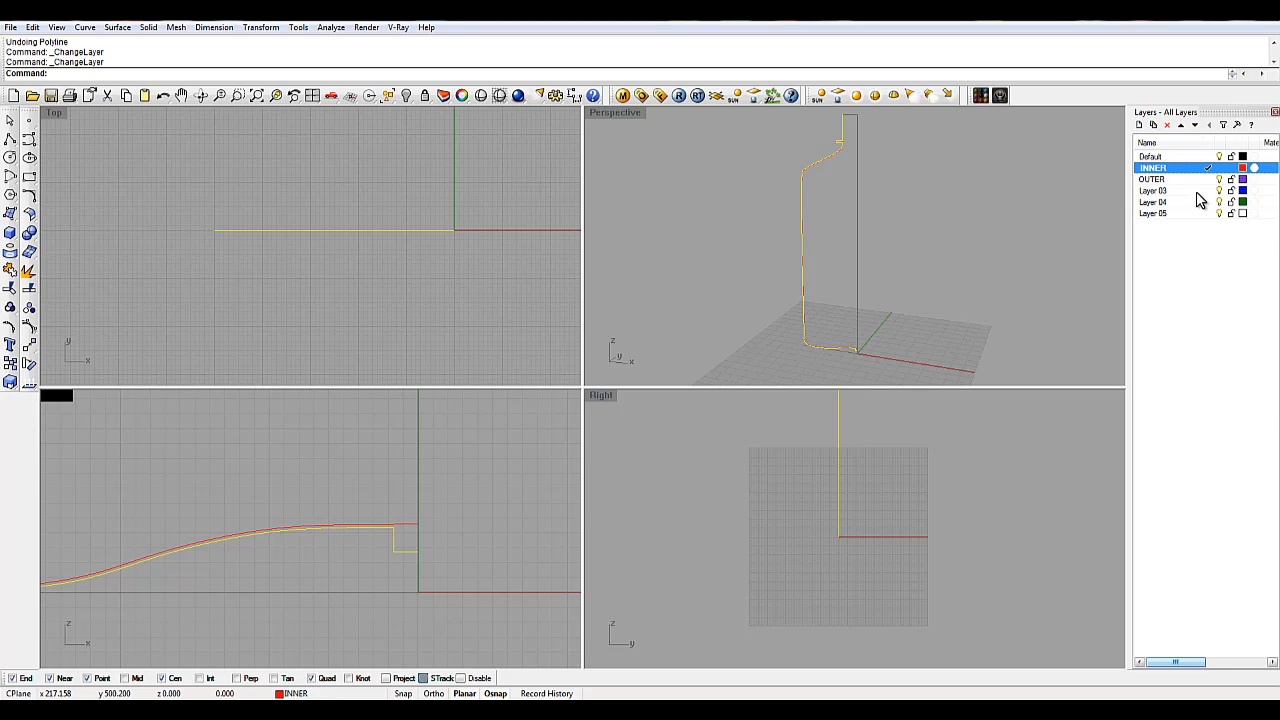
Step: Reorder the layers so OUTER sits above INNER, and make OUTER the current layer
left_click(1201, 251)
left_click_drag(1184, 178, 1182, 168)
key("ctrl+z")
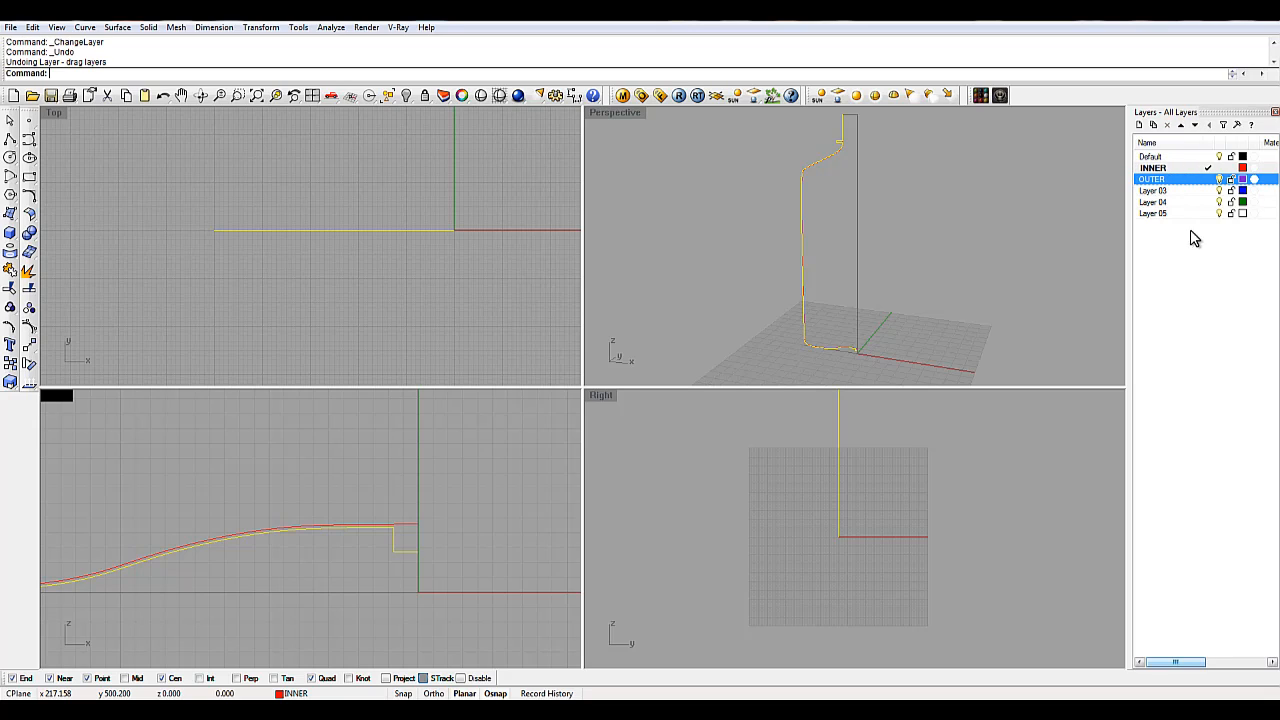
left_click(1199, 279)
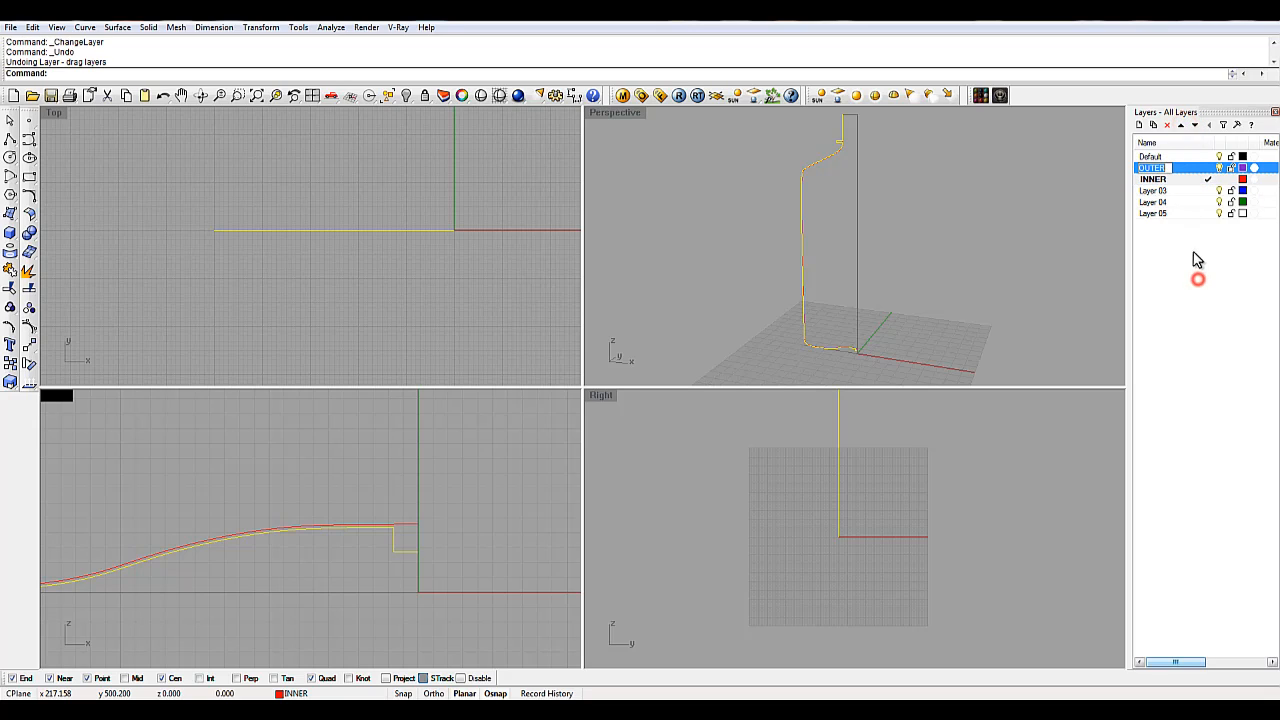
left_click(1195, 254)
double_click(1191, 170)
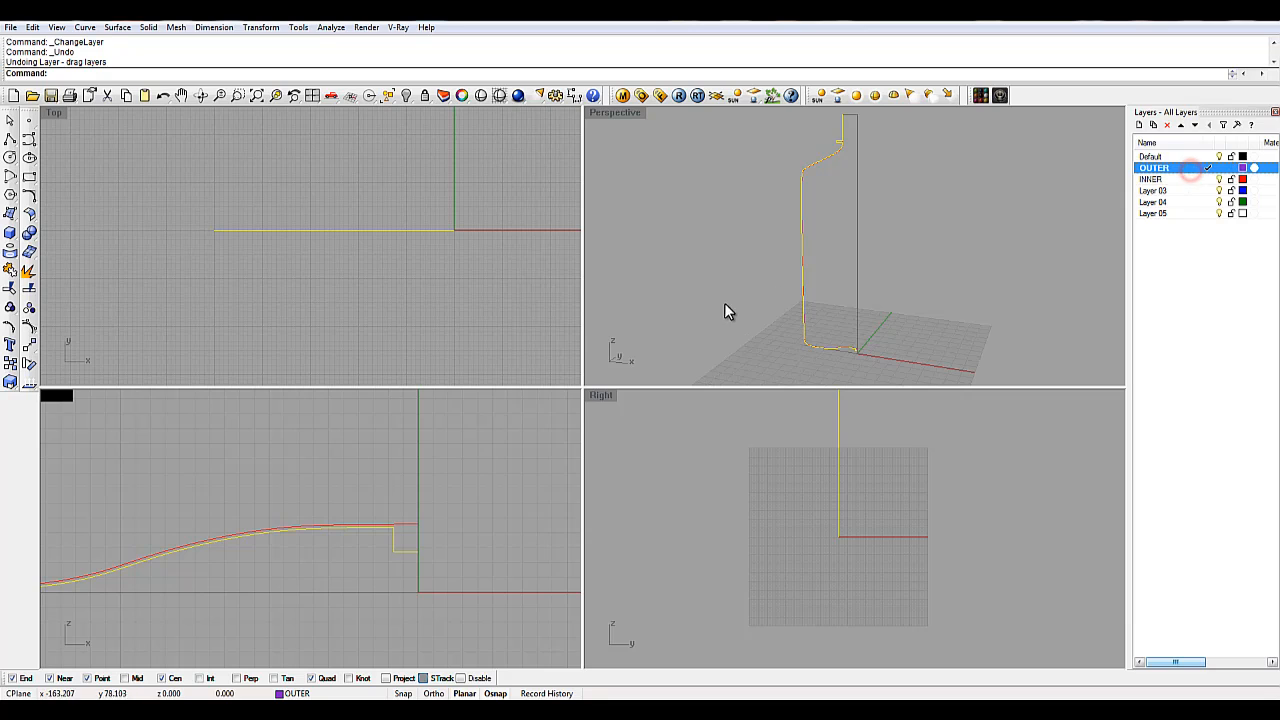
Step: Deselect the outer profile and hide the INNER layer
left_click(724, 302)
left_click(1219, 177)
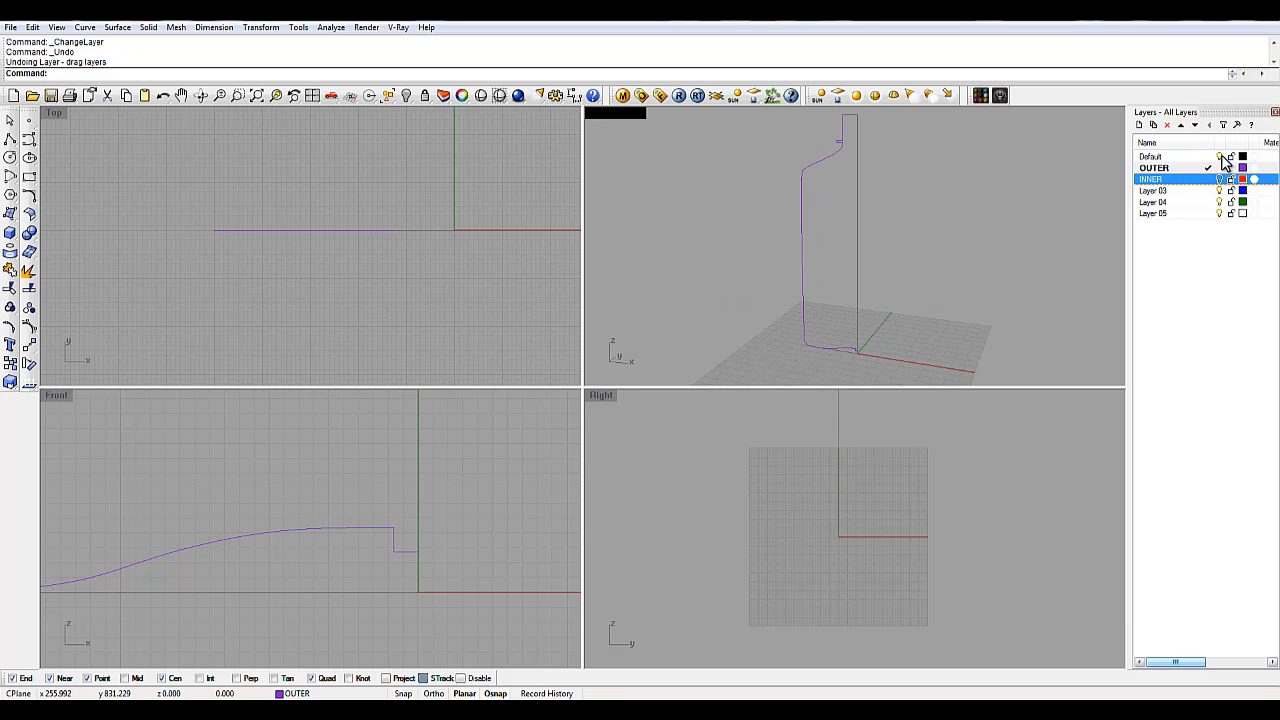
right_click_drag(936, 265, 967, 280)
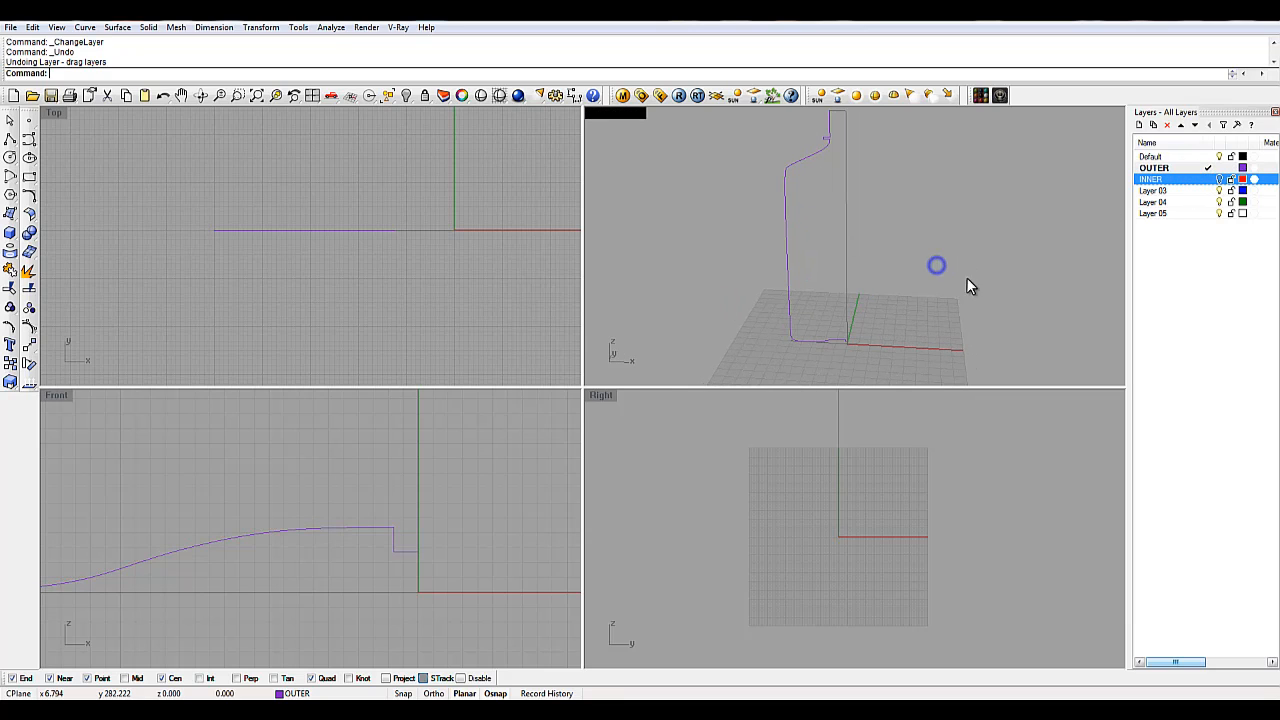
Step: Revolve the outer profile a full circle about the vertical centre axis, starting the axis at the profile's lower end in the Front view
left_click(381, 527)
right_click_drag(400, 507, 461, 600, "ctrl")
scroll(466, 556, "down", 6)
right_click_drag(466, 486, 387, 543)
scroll(432, 545, "down", 6)
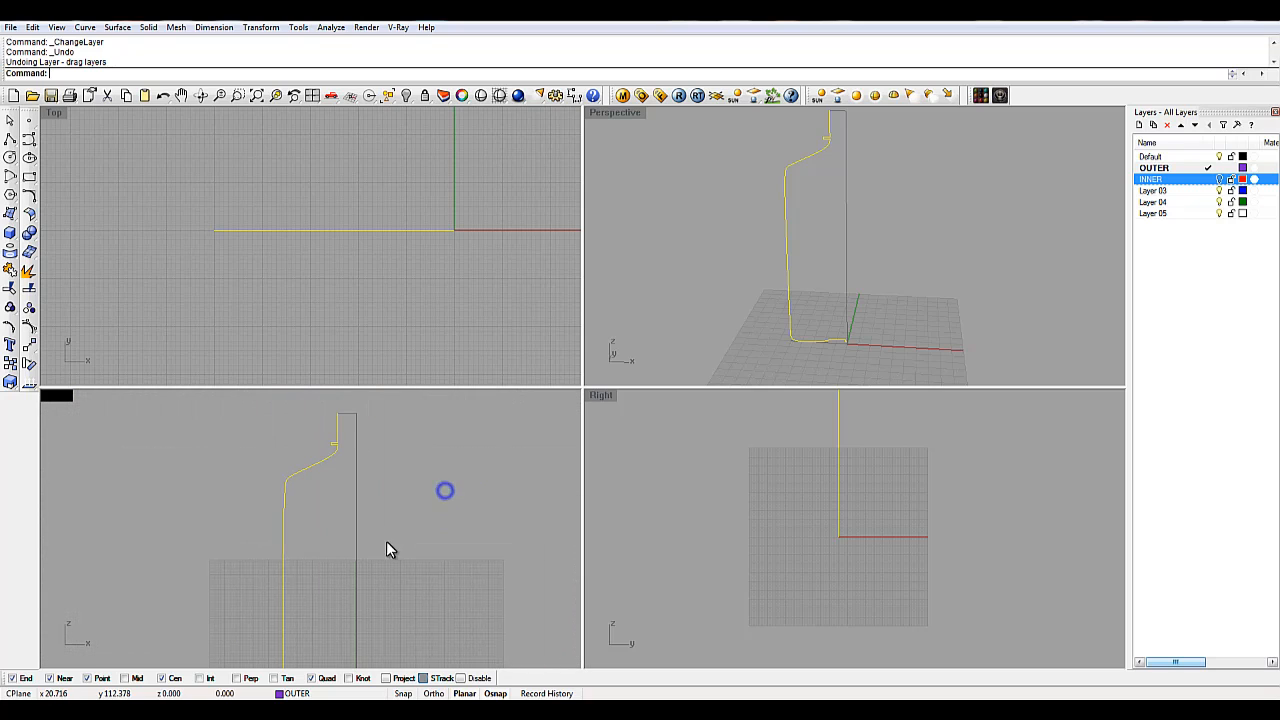
left_click(12, 230)
left_click(28, 266)
scroll(414, 512, "down", 4)
right_click_drag(417, 533, 372, 429)
scroll(349, 530, "up", 4)
scroll(347, 537, "up", 3)
scroll(306, 523, "up", 3)
double_click(60, 396)
left_click(555, 372)
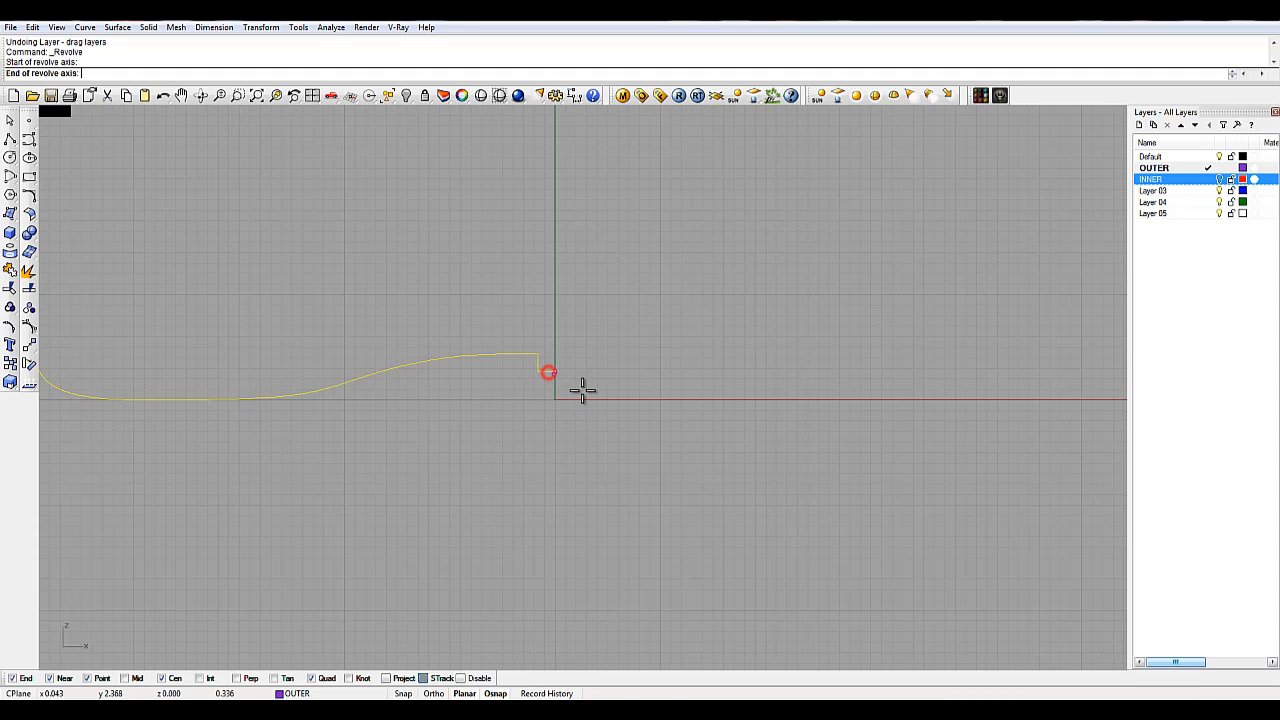
scroll(589, 446, "down", 6)
right_click_drag(590, 445, 570, 526)
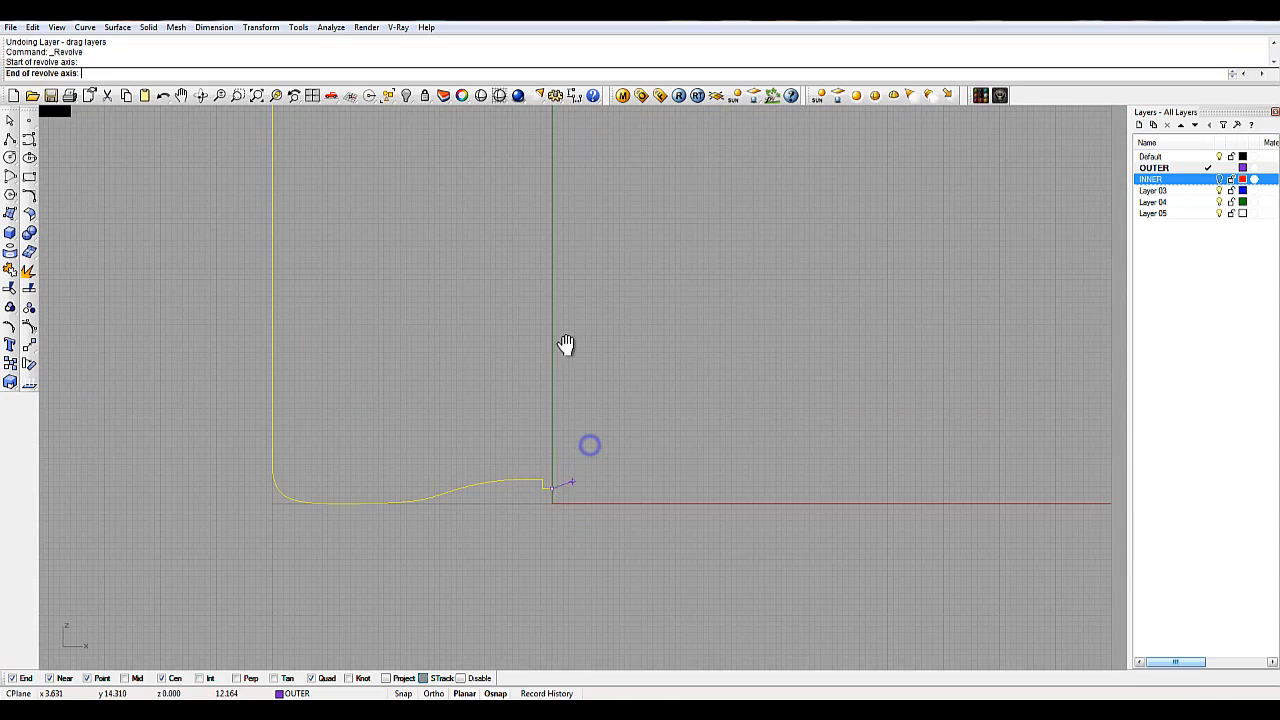
left_click(552, 241)
left_click(214, 74)
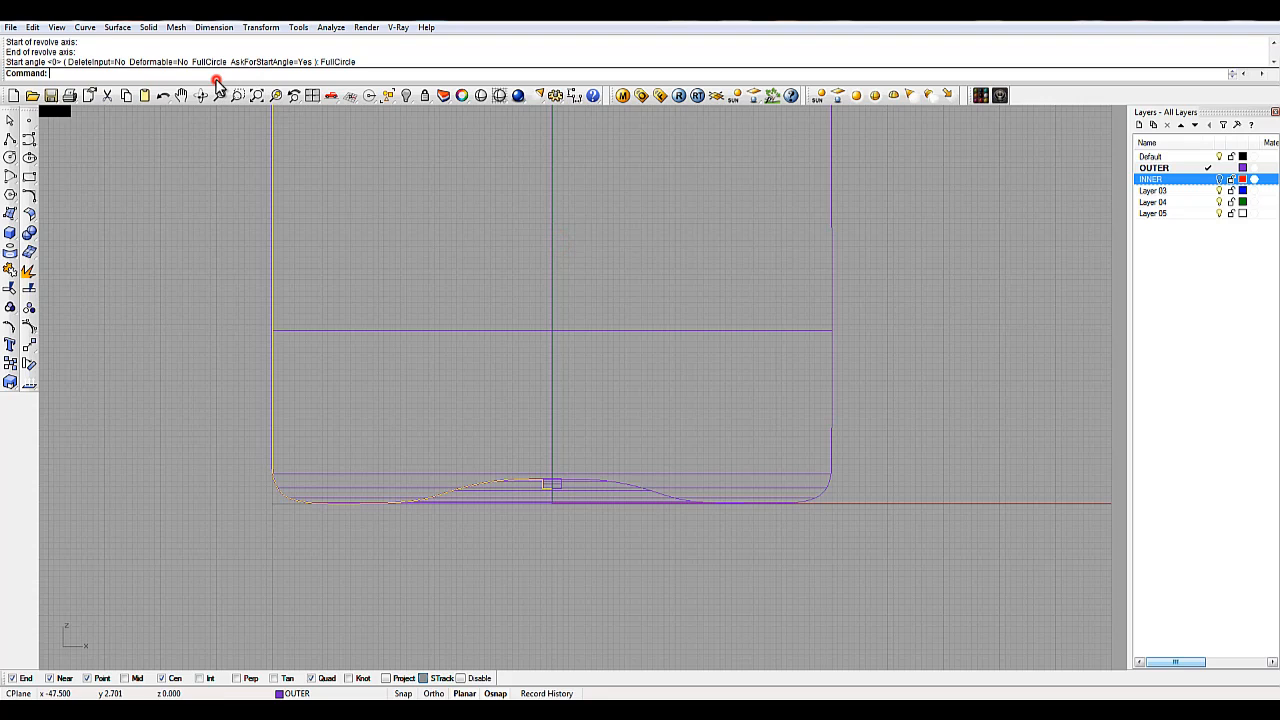
Step: Examine the revolved bottle's neck opening, collar and shoulder in the shaded Perspective view
double_click(48, 110)
mouse_move(732, 291)
right_mouse_down()
mouse_move(771, 309)
mouse_move(874, 263)
mouse_move(916, 208)
right_mouse_up()
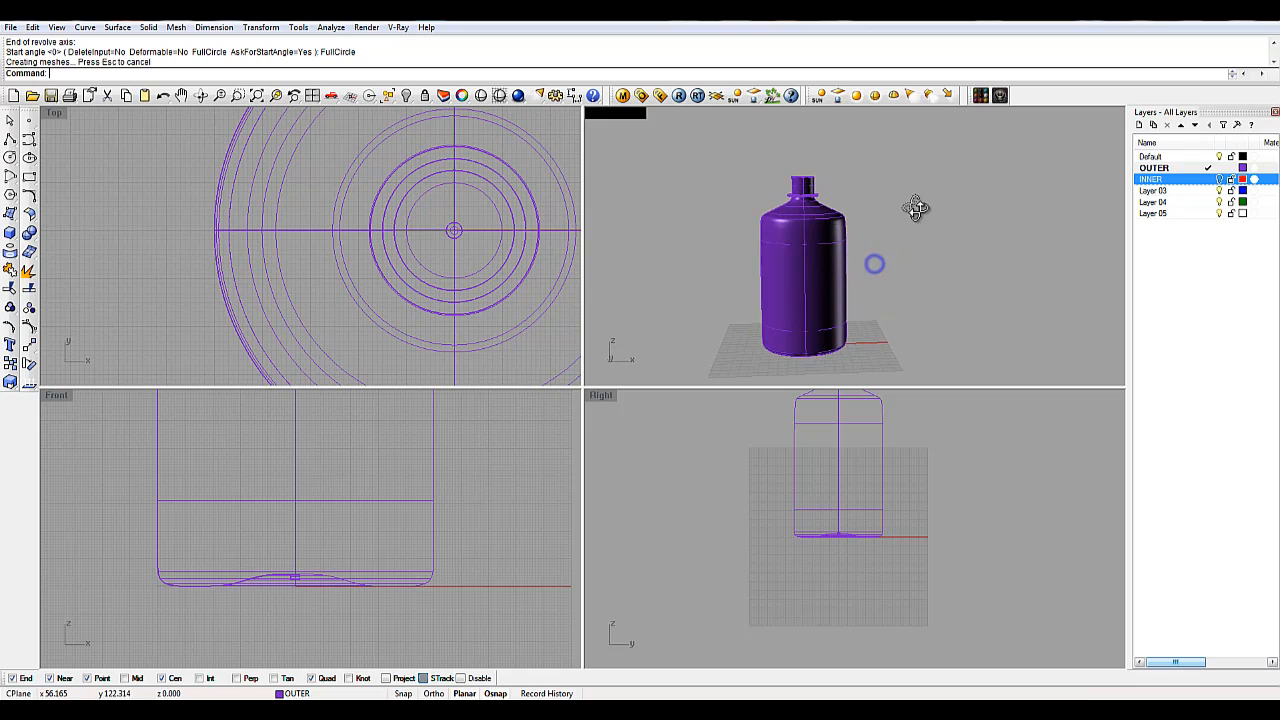
right_click_drag(836, 225, 814, 255)
scroll(816, 205, "up", 4)
right_click_drag(816, 206, 843, 203)
scroll(846, 212, "up", 3)
scroll(846, 210, "up", 8)
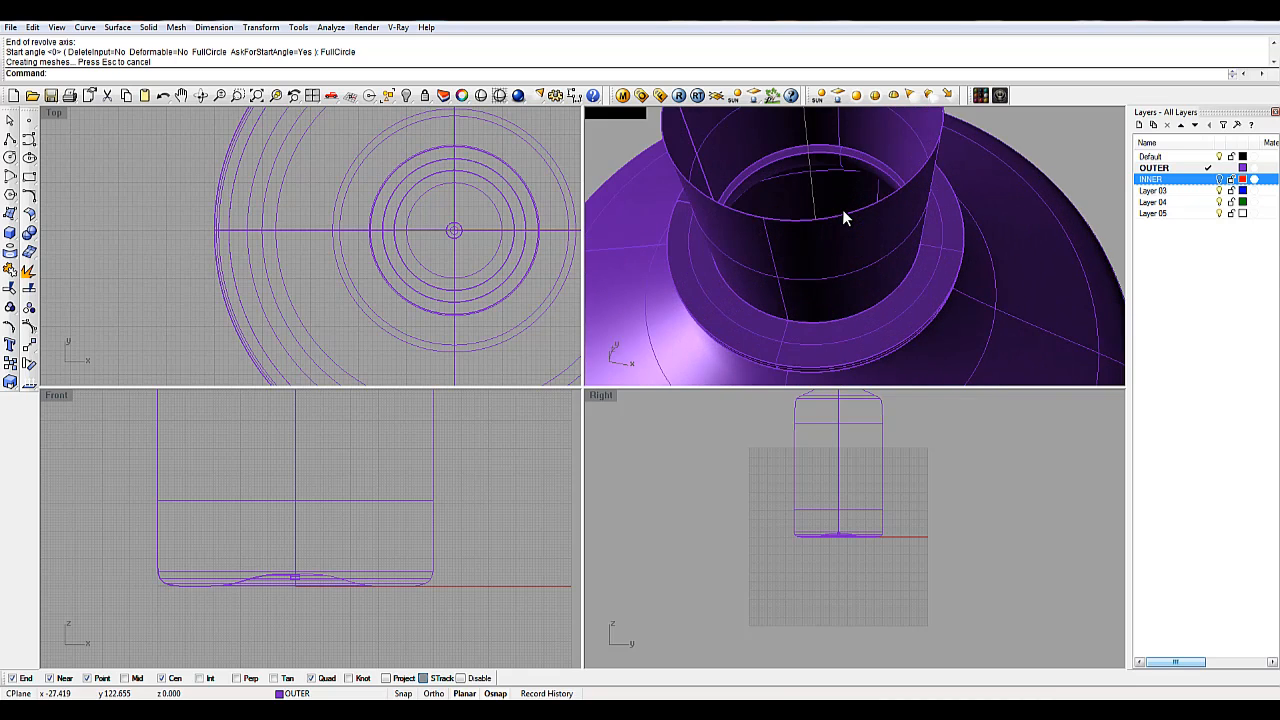
scroll(843, 211, "down", 6)
right_click_drag(894, 284, 884, 178)
left_click(865, 212)
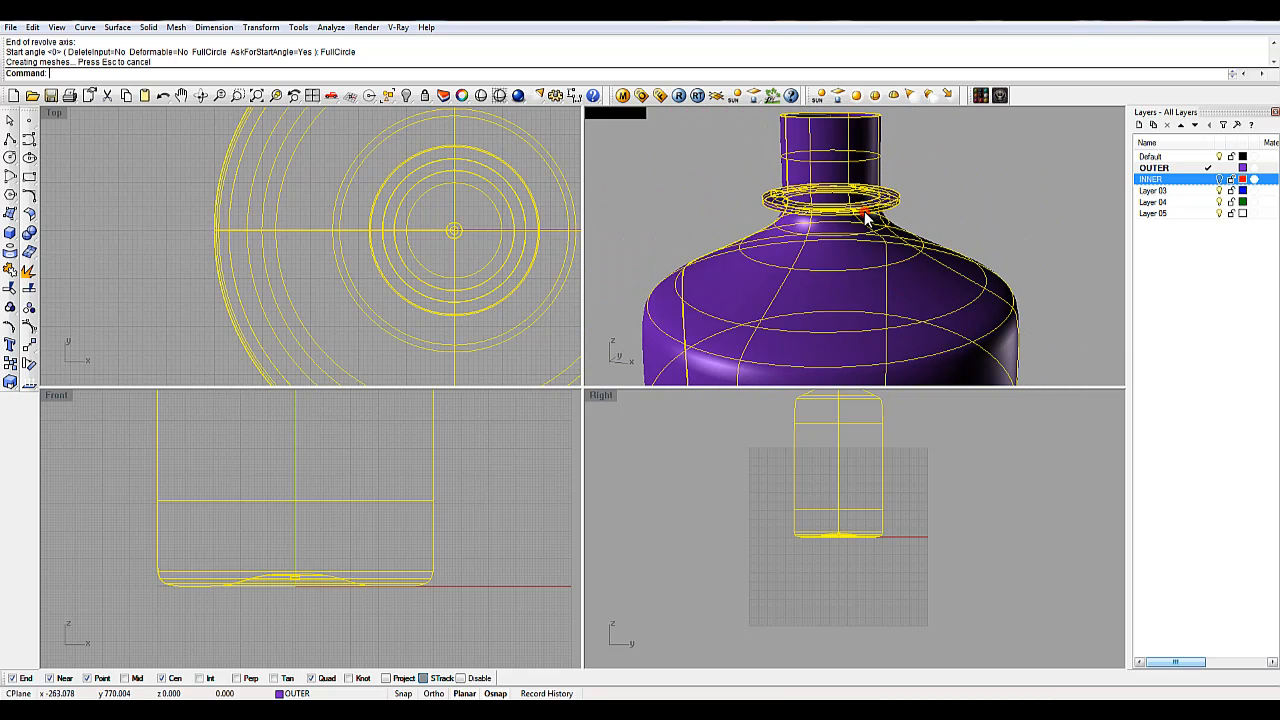
scroll(918, 283, "down", 6)
left_click(1009, 272)
right_click_drag(997, 340, 988, 240, "shift")
scroll(988, 240, "down", 6)
right_click_drag(985, 307, 880, 282, "shift")
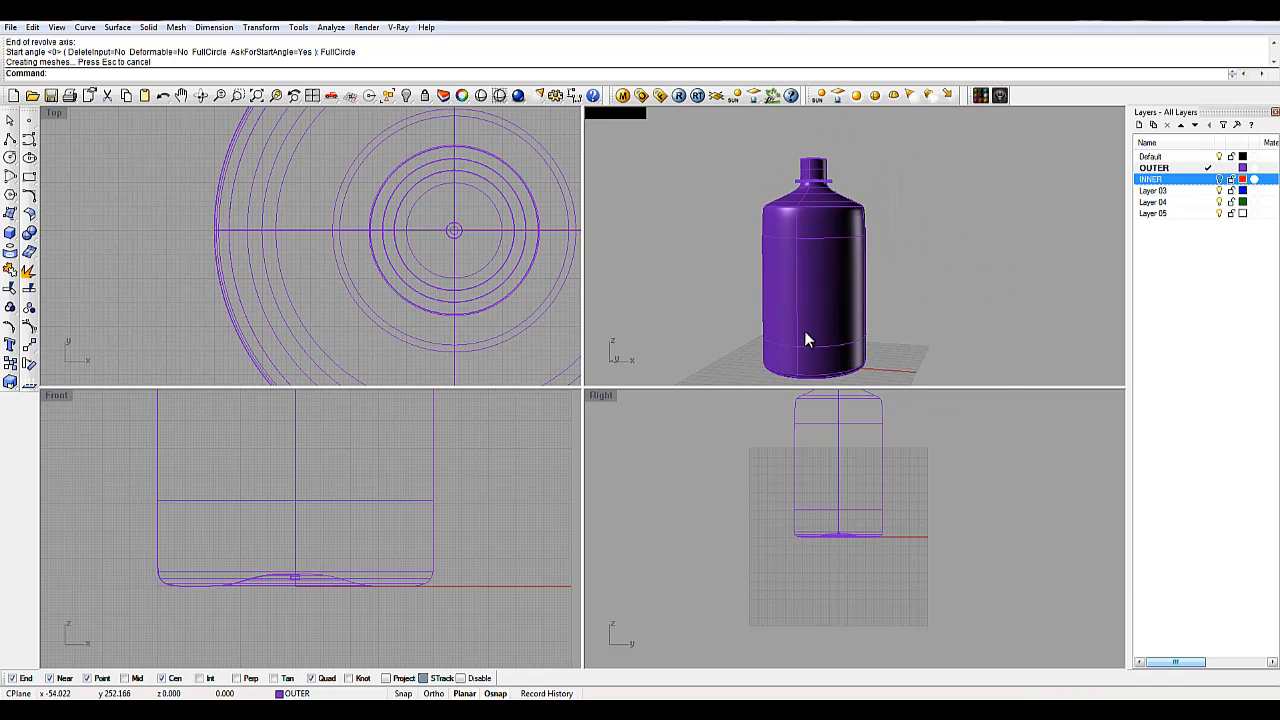
Step: Examine the bottle's underside around the small central recess, and check the selection extent of the revolved surface
right_click_drag(830, 358, 797, 287)
scroll(810, 350, "up", 6)
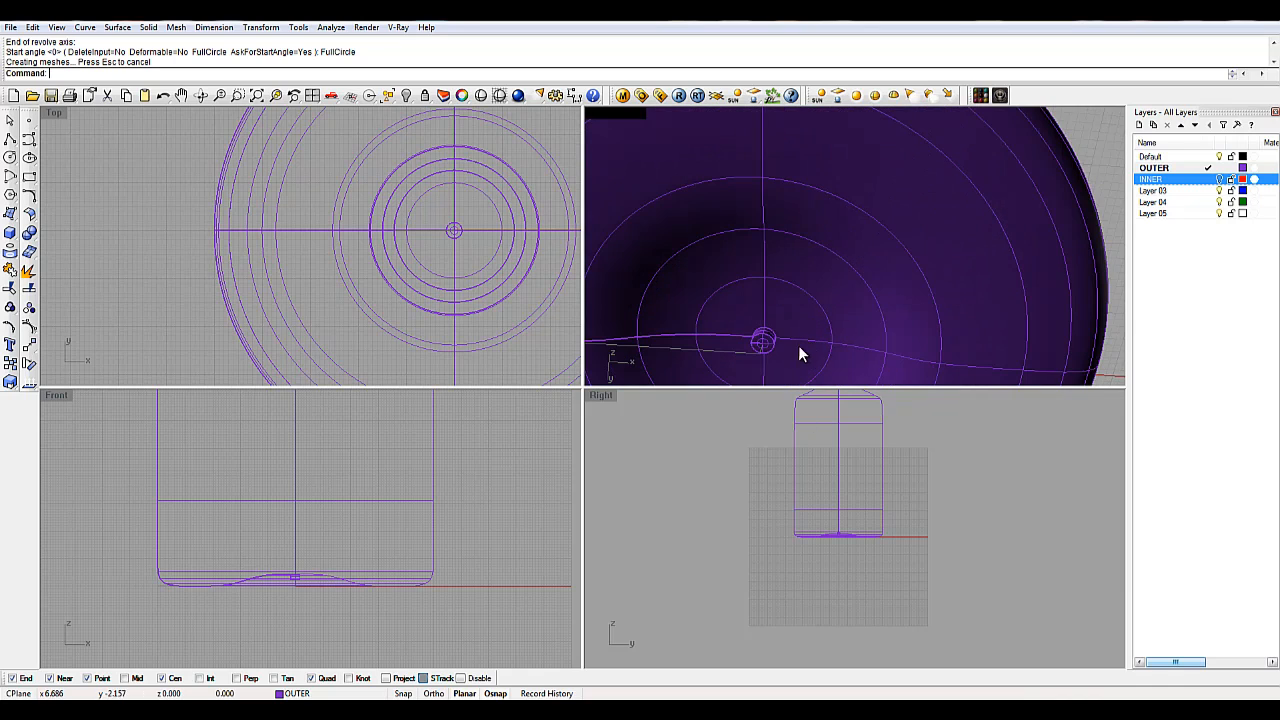
left_click(763, 341)
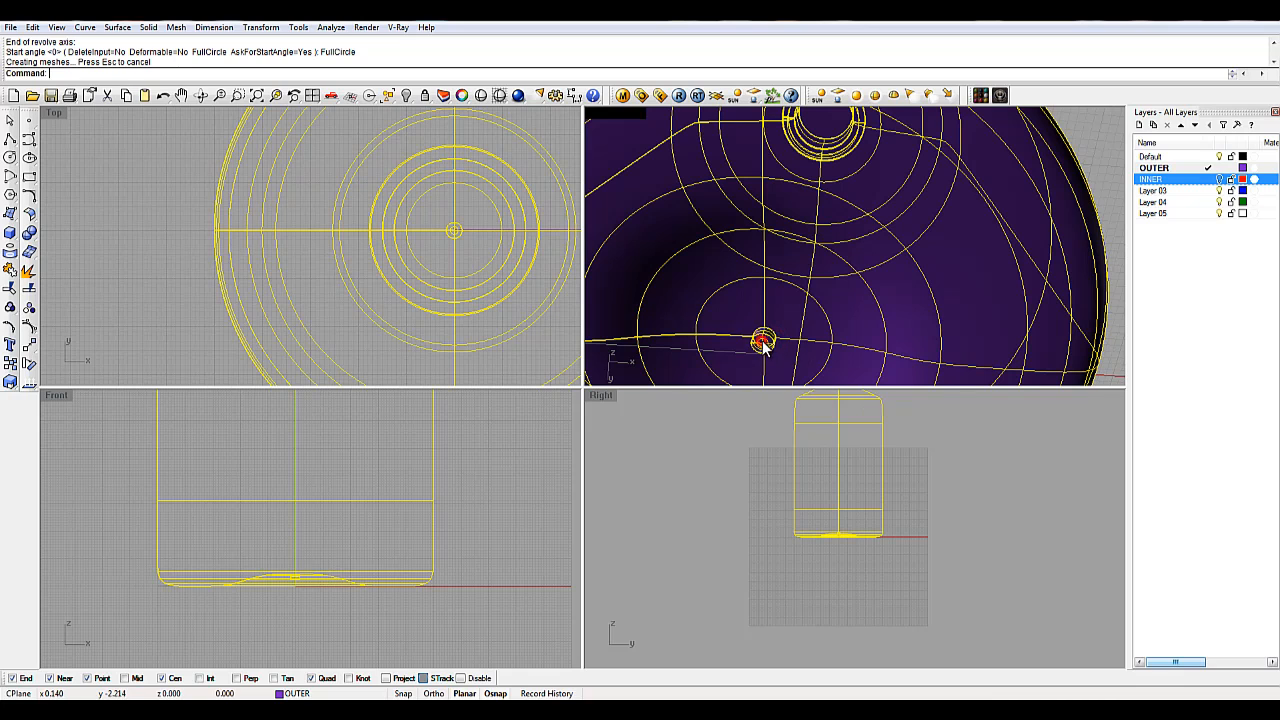
left_click(557, 357)
left_click(763, 341)
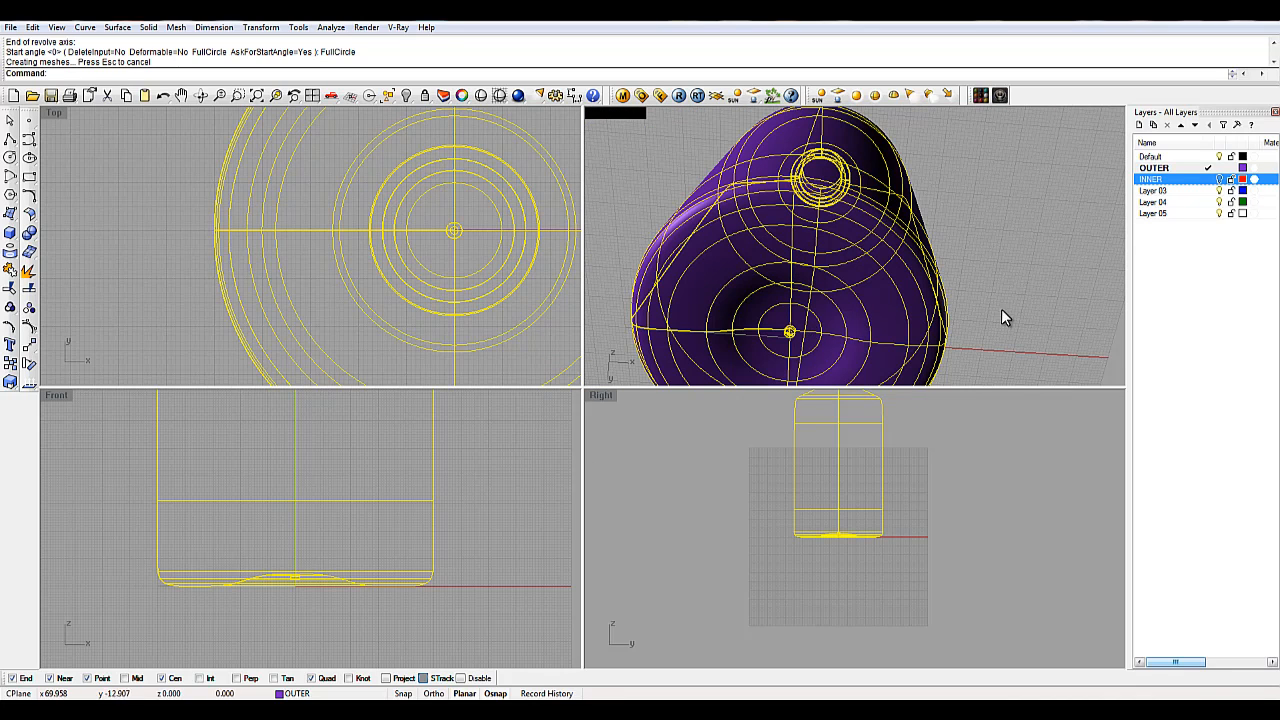
left_click(1017, 323)
scroll(755, 340, "up", 10)
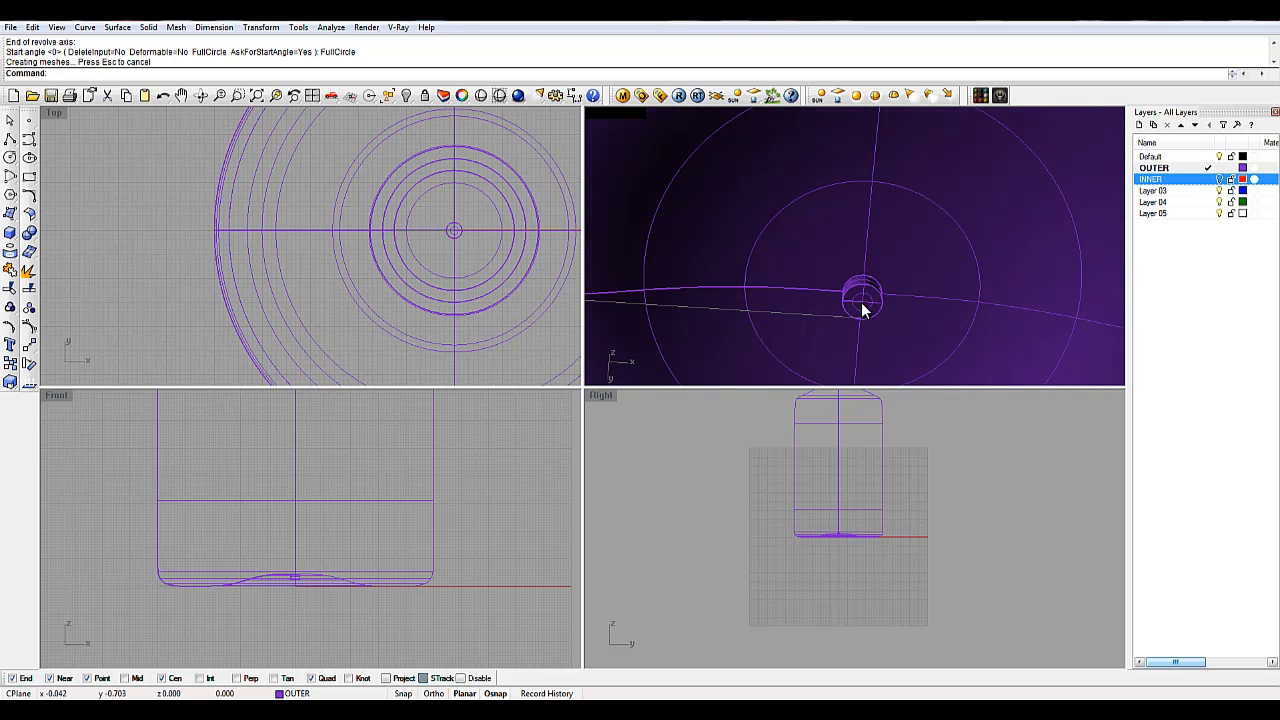
key("ctrl+a")
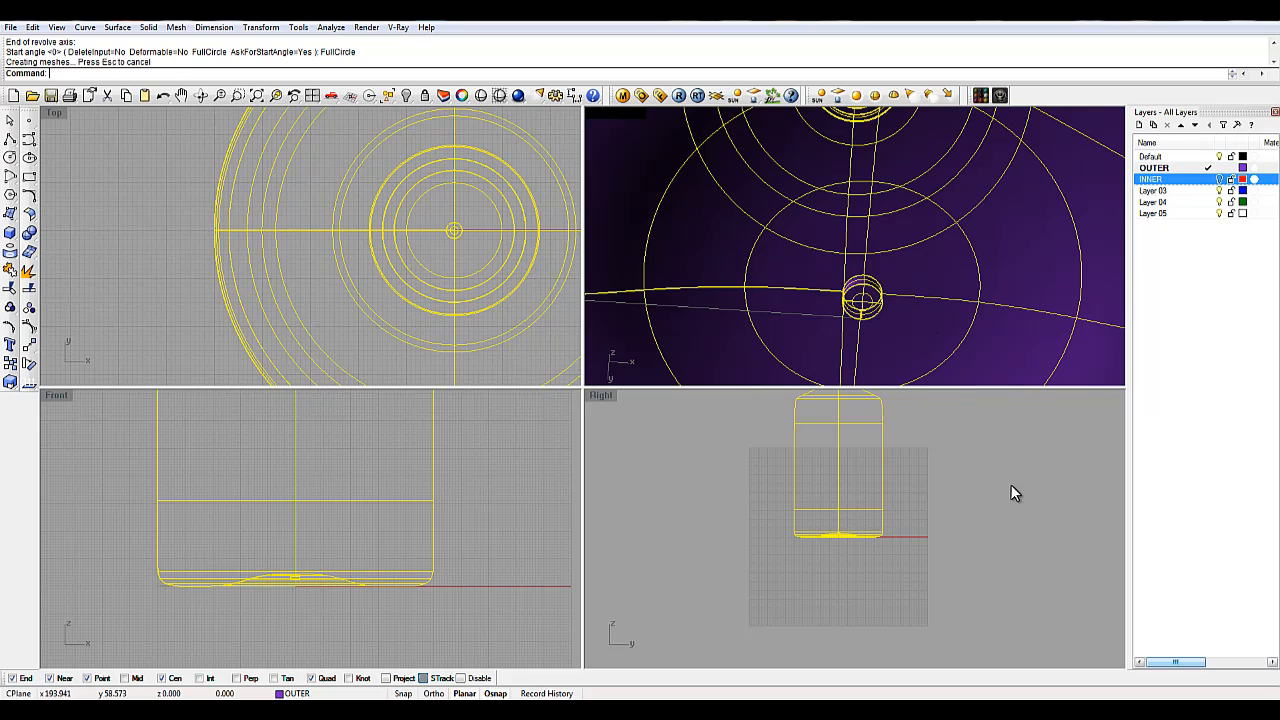
scroll(992, 332, "down", 9)
left_click(952, 317)
left_click(709, 220)
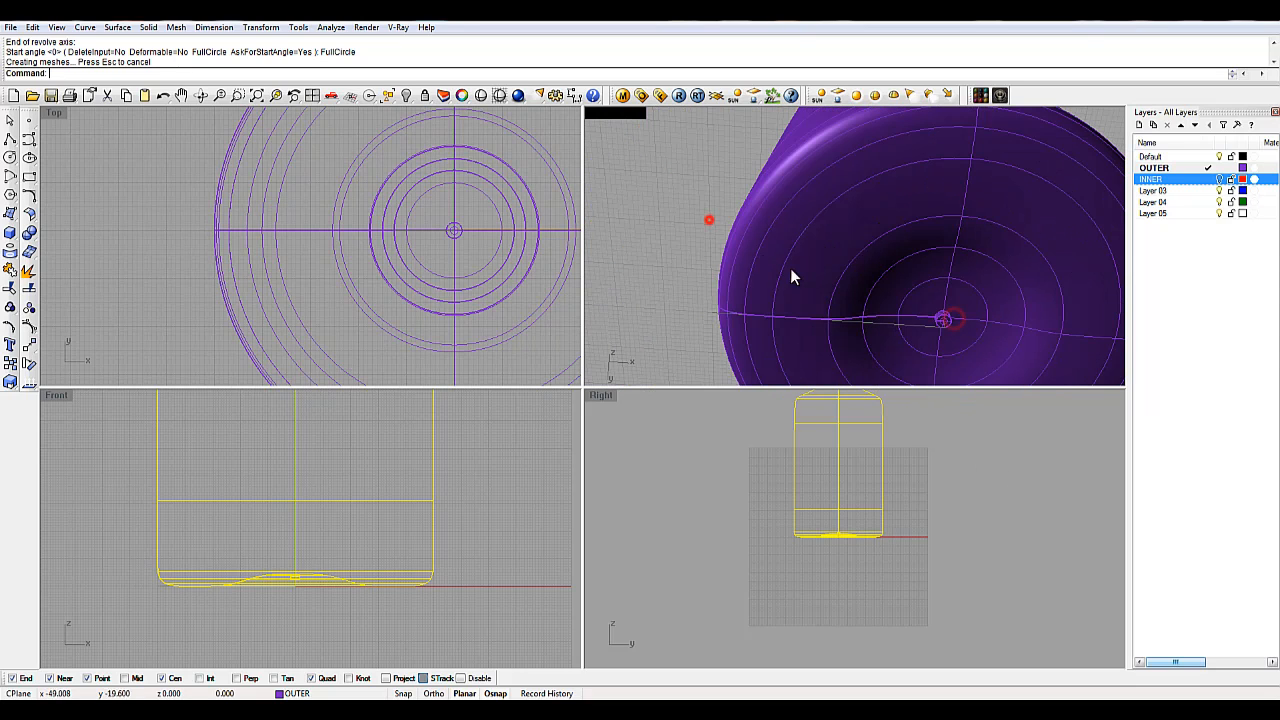
key("ctrl+a")
left_click(694, 234)
right_click_drag(911, 260, 896, 282)
scroll(860, 287, "down", 2)
left_click(852, 228)
left_click(896, 281)
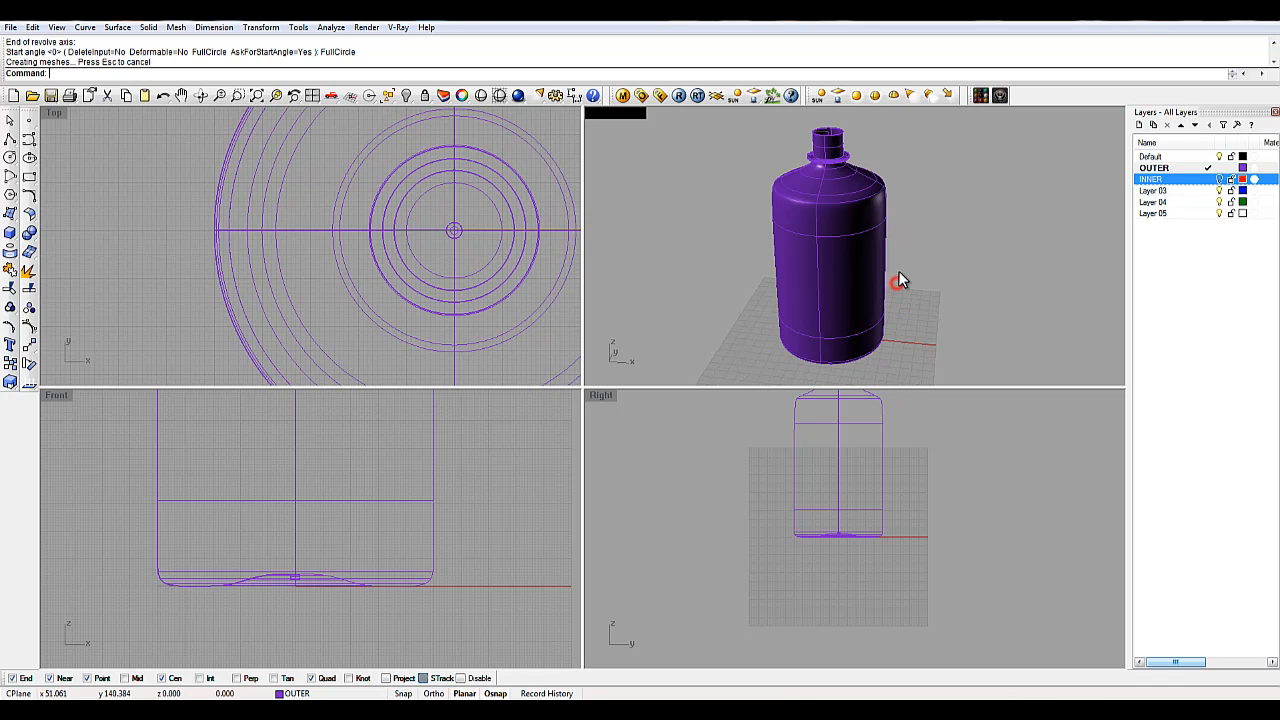
Step: Make Layer 03 the current layer and set its colour to Chartreuse
left_click(29, 139)
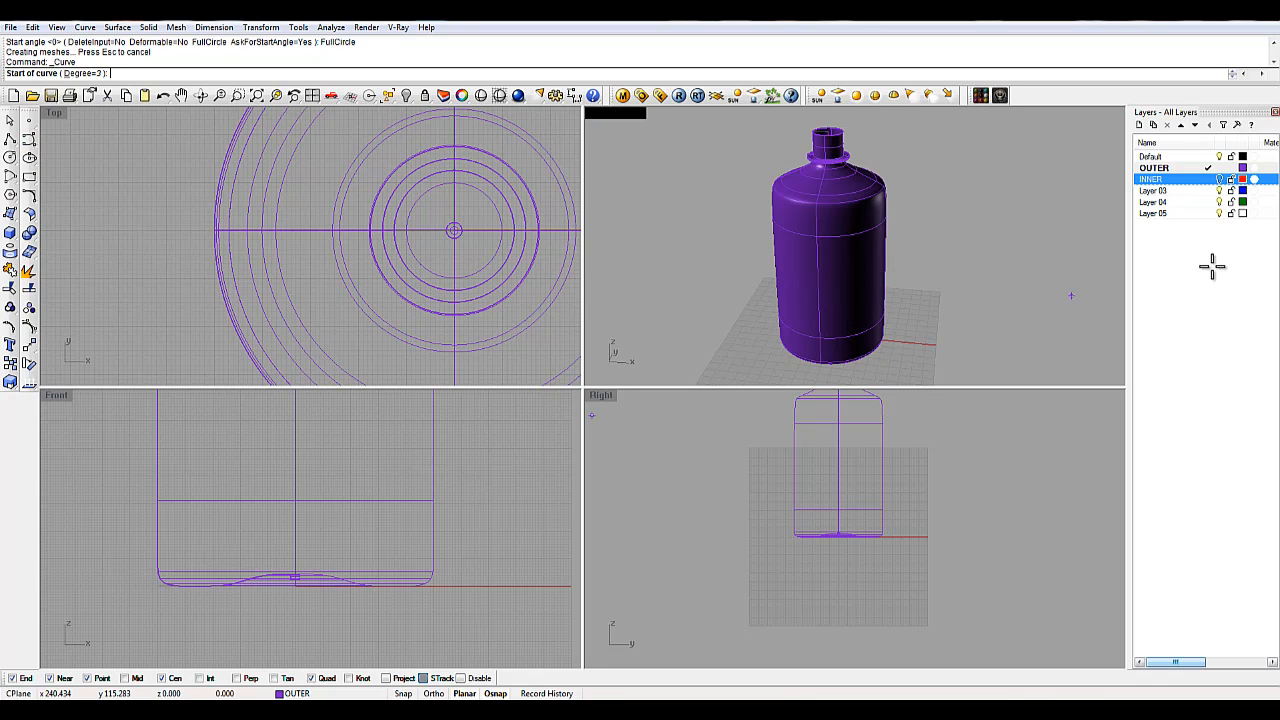
key("Escape")
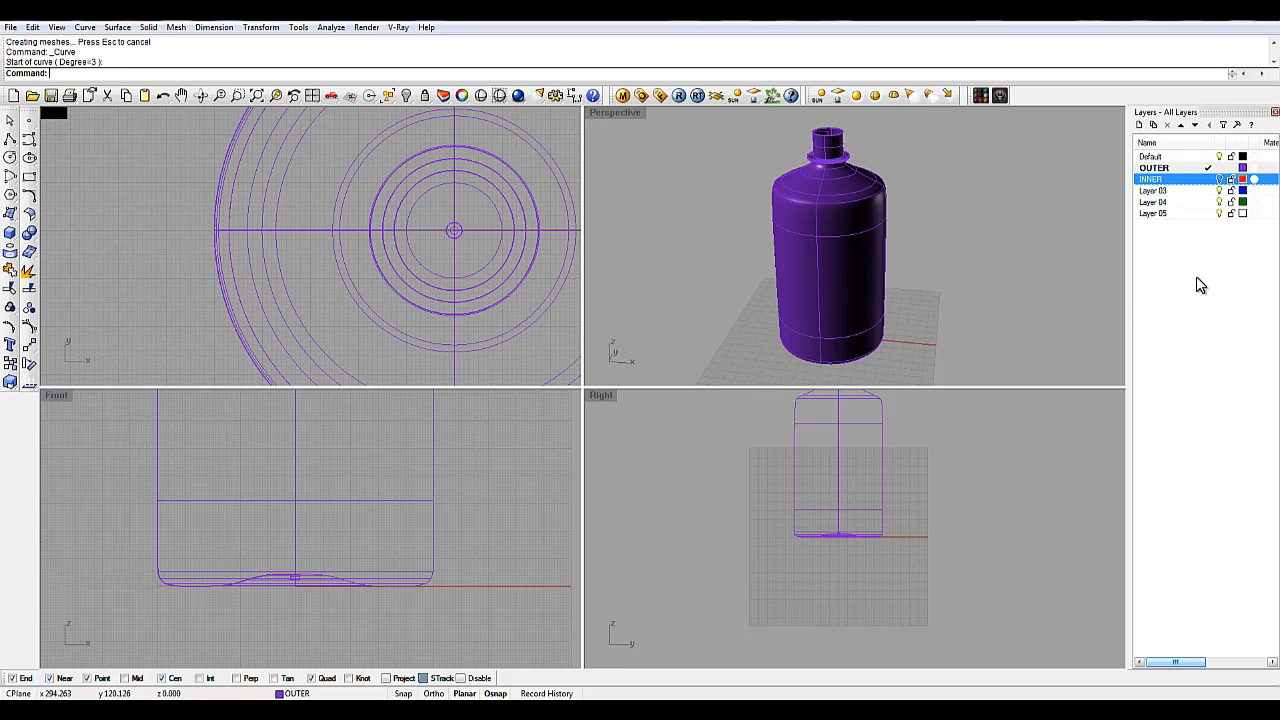
double_click(1178, 191)
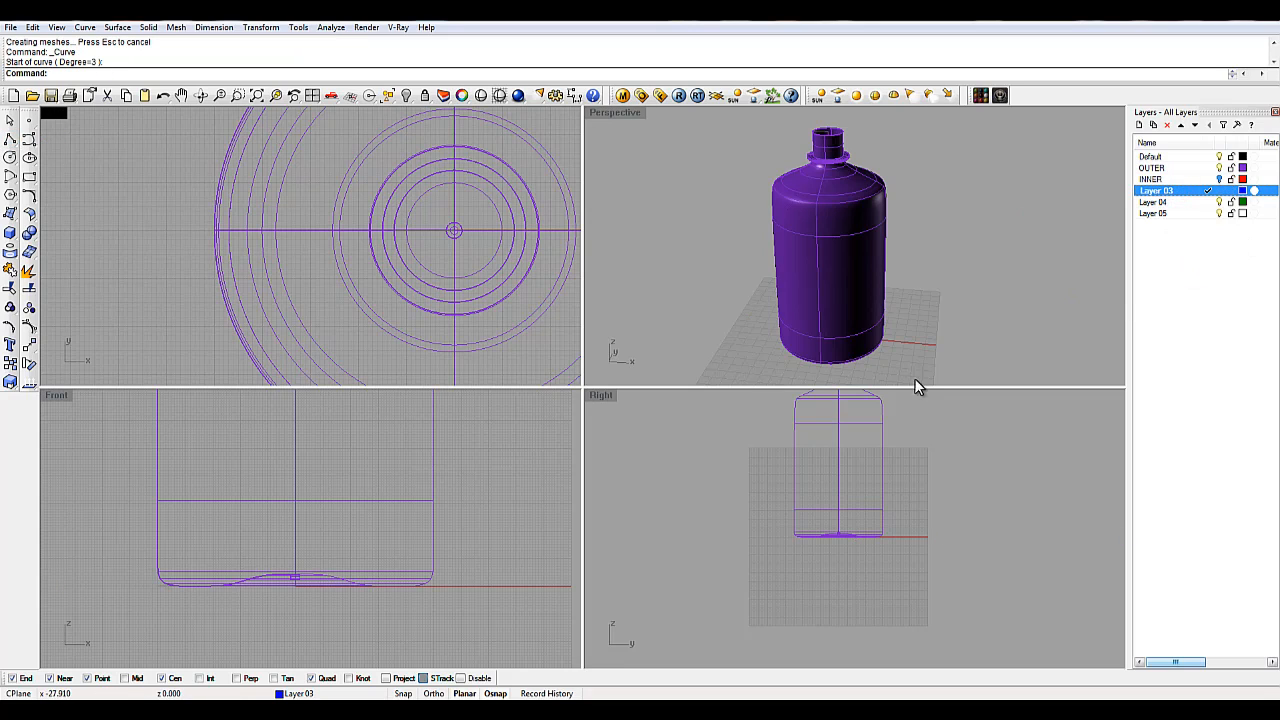
left_click(1242, 191)
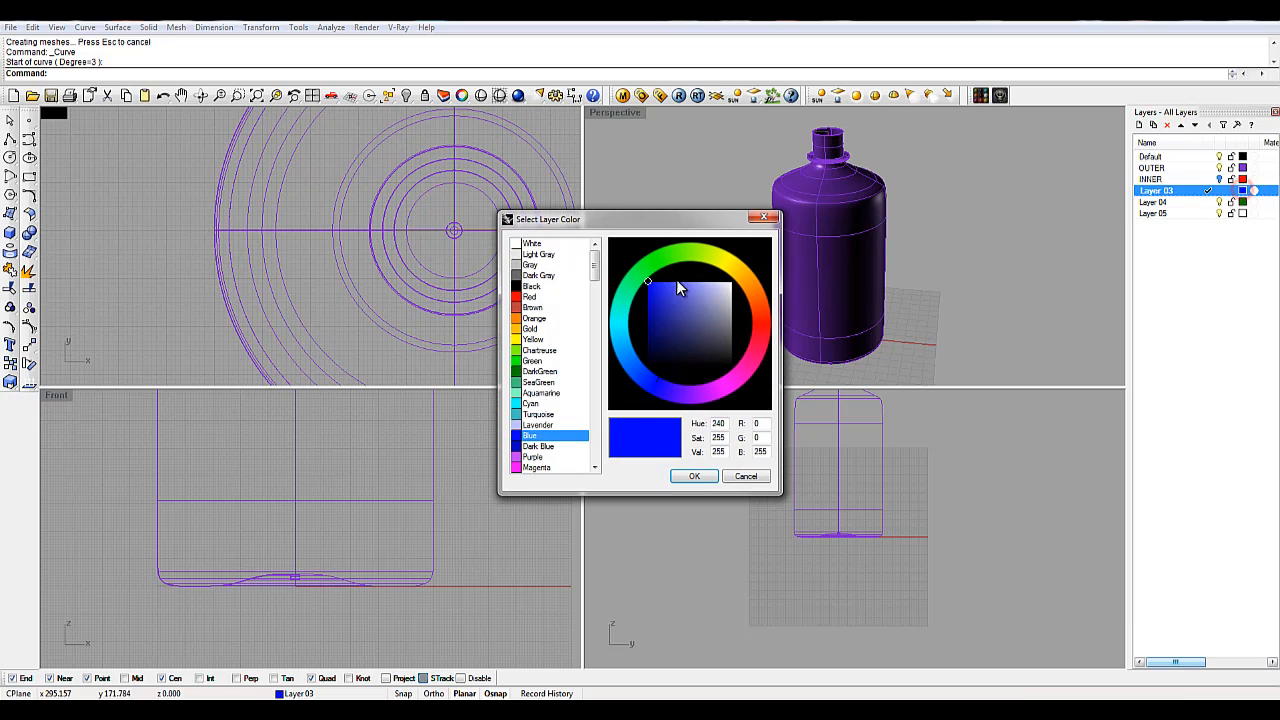
double_click(540, 350)
right_click_drag(506, 475, 512, 543)
left_click(1168, 369)
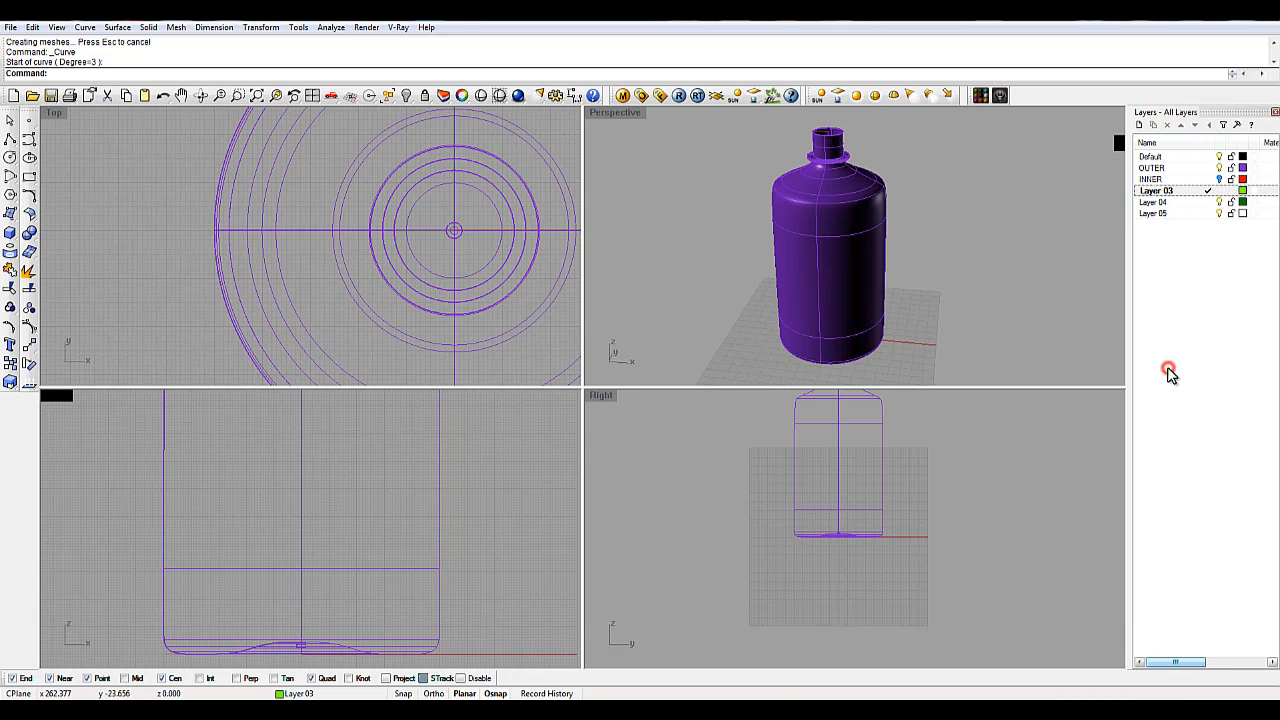
Step: Start a degree 3 control point curve in the Front view, placing three points across the bottle's left side just below the shoulder
left_click(456, 535)
scroll(471, 503, "down", 3)
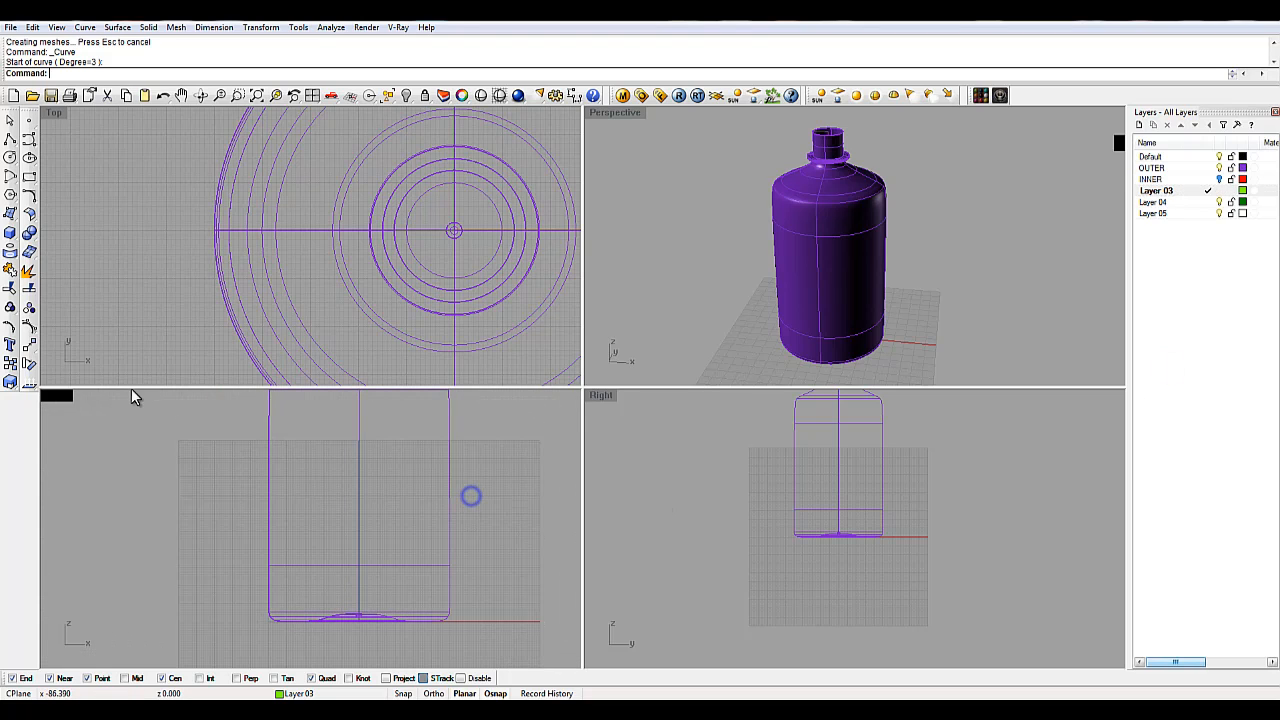
double_click(62, 395)
scroll(492, 356, "down", 2)
right_click_drag(492, 356, 413, 448)
left_click(30, 147)
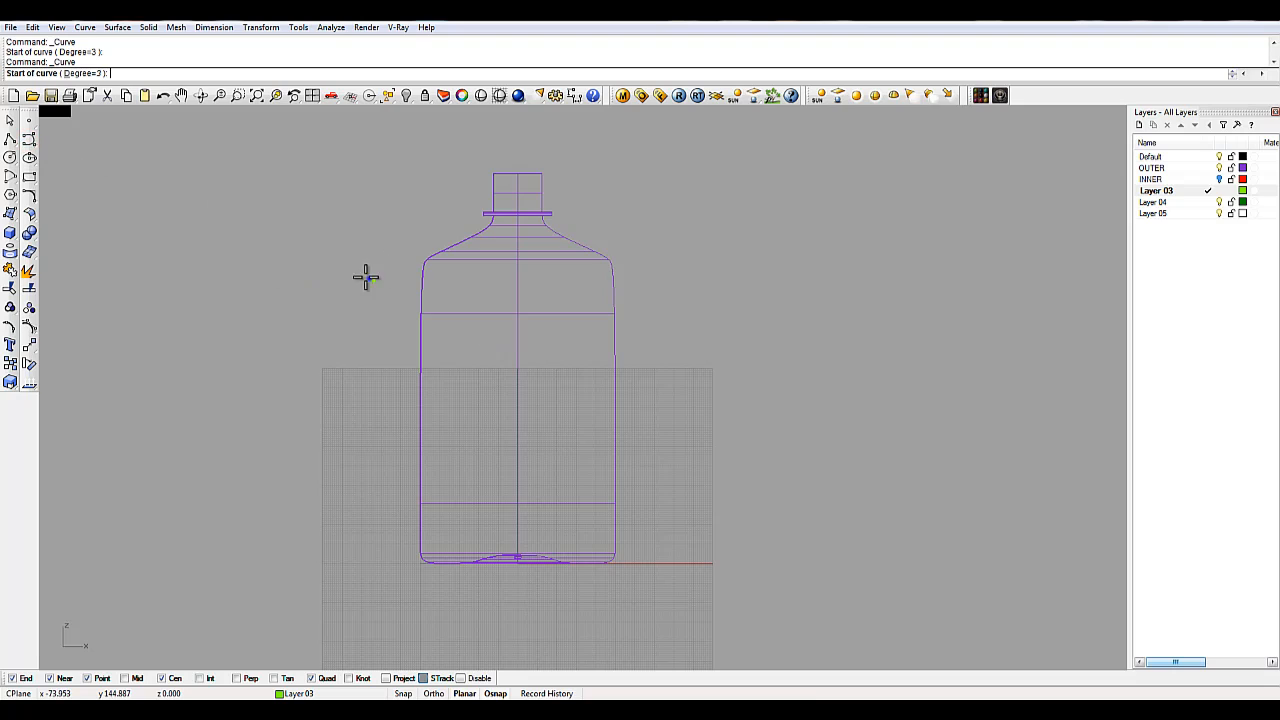
right_click_drag(369, 277, 326, 269)
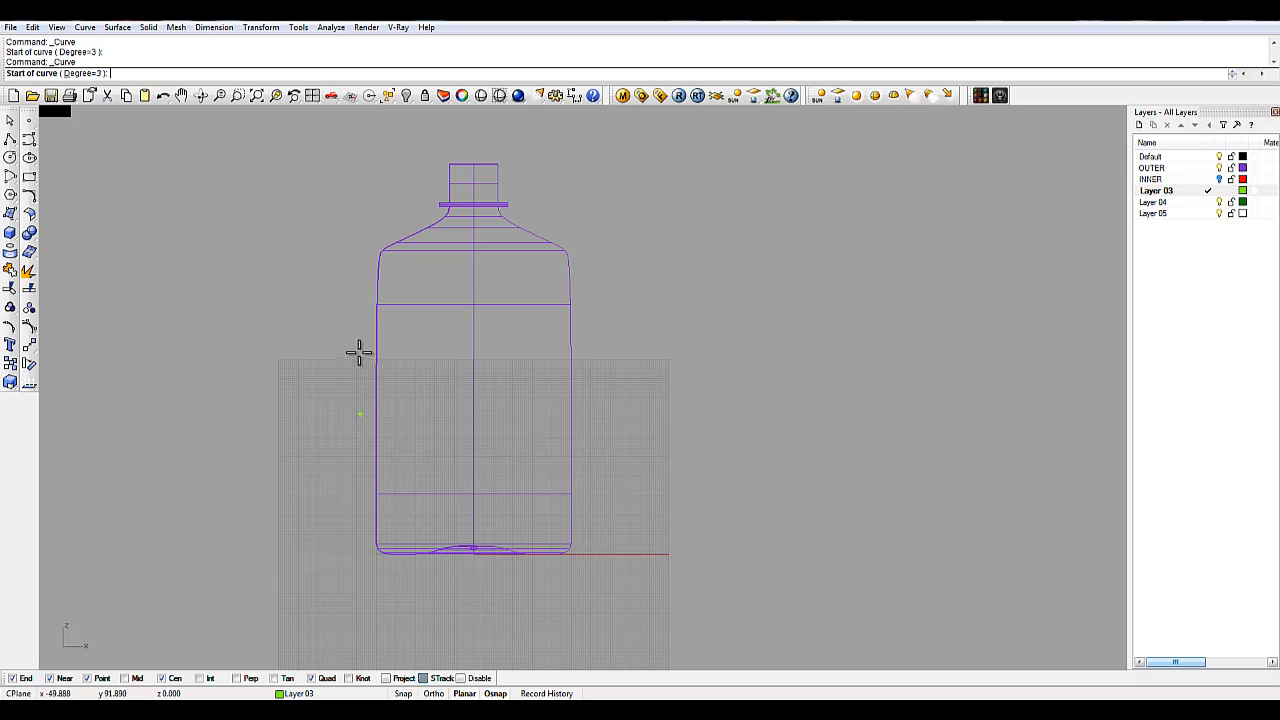
scroll(320, 285, "up", 3)
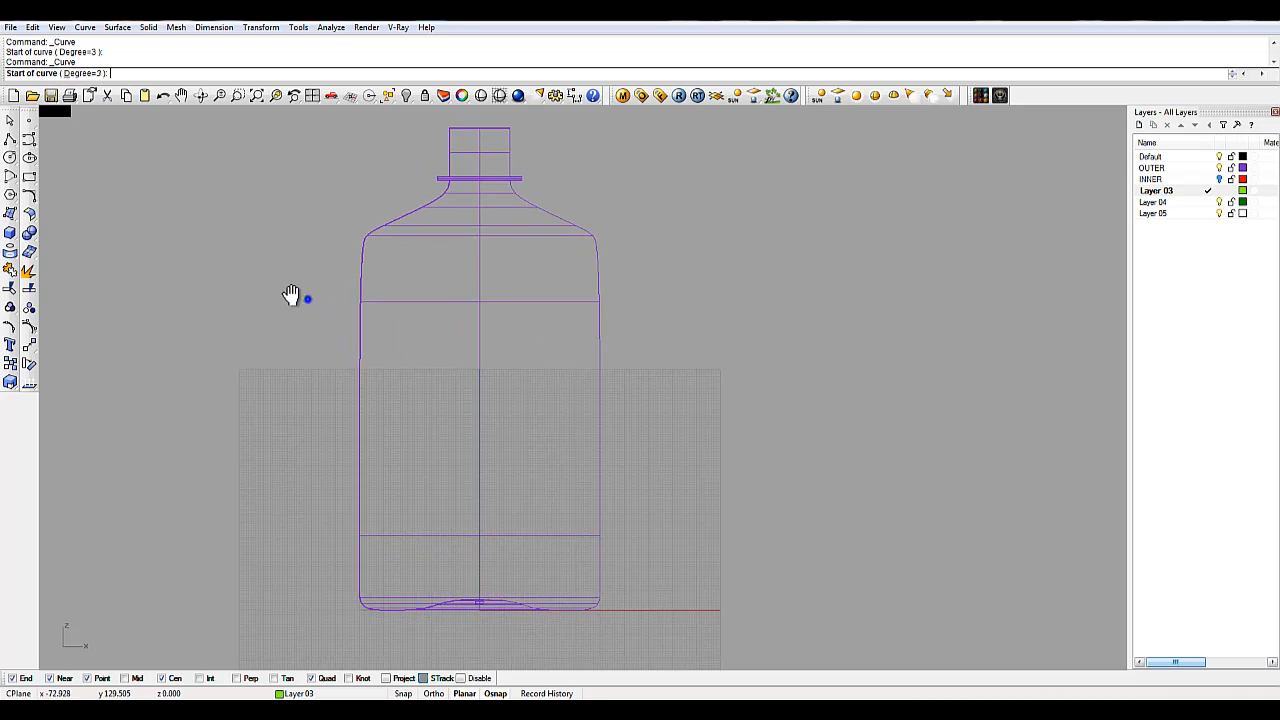
left_click(314, 266)
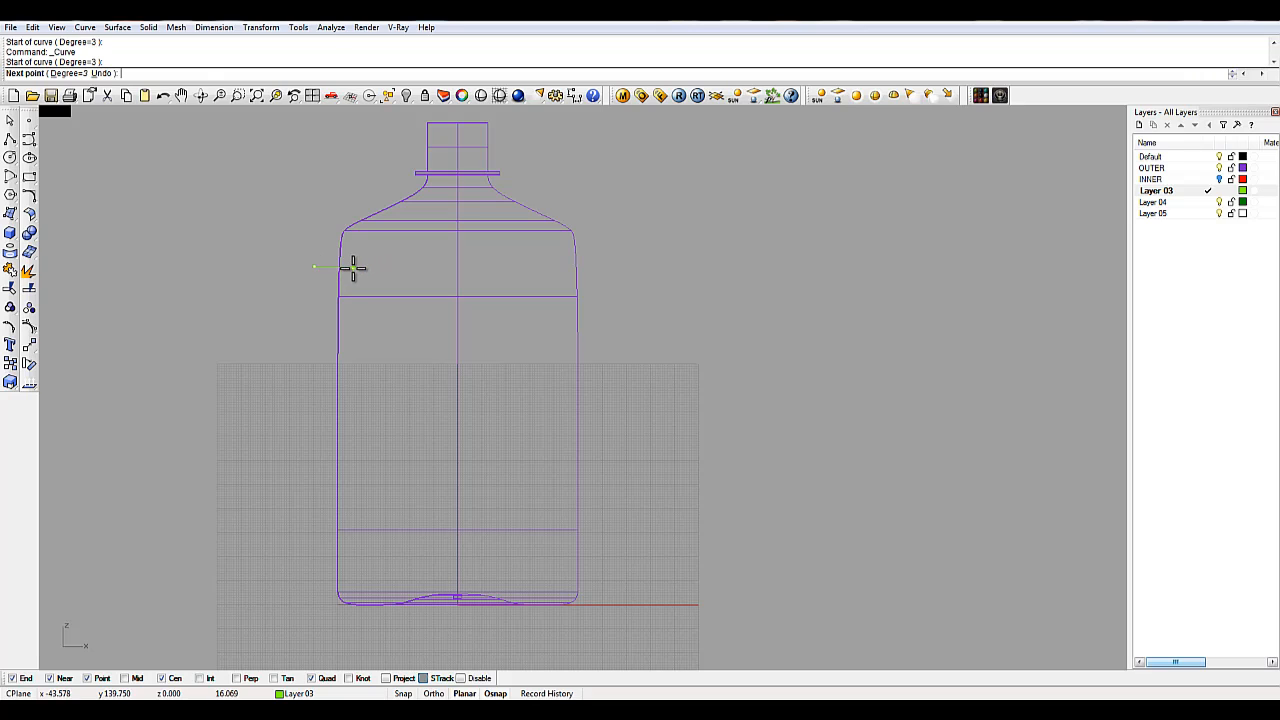
left_click(353, 267)
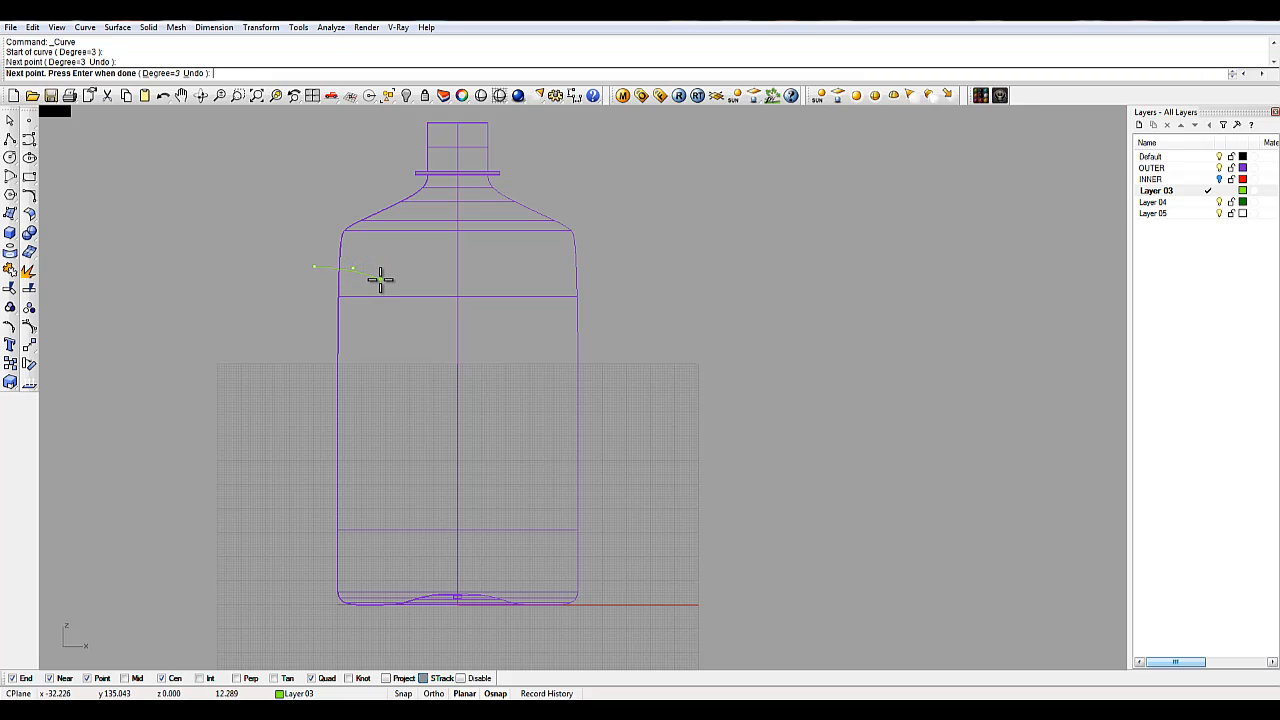
left_click(386, 283)
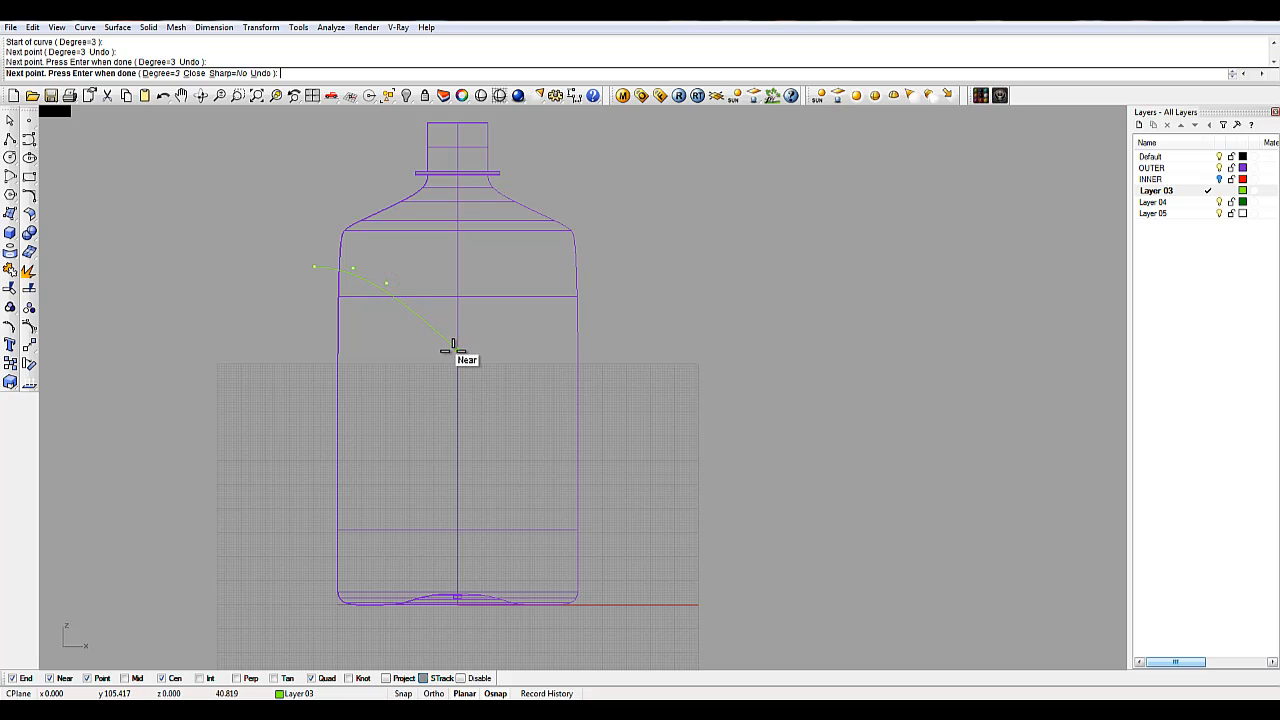
Step: Disable object snaps and continue the curve in a downward S-shape across the body, ending it just outside the bottle's right side
left_click(459, 680)
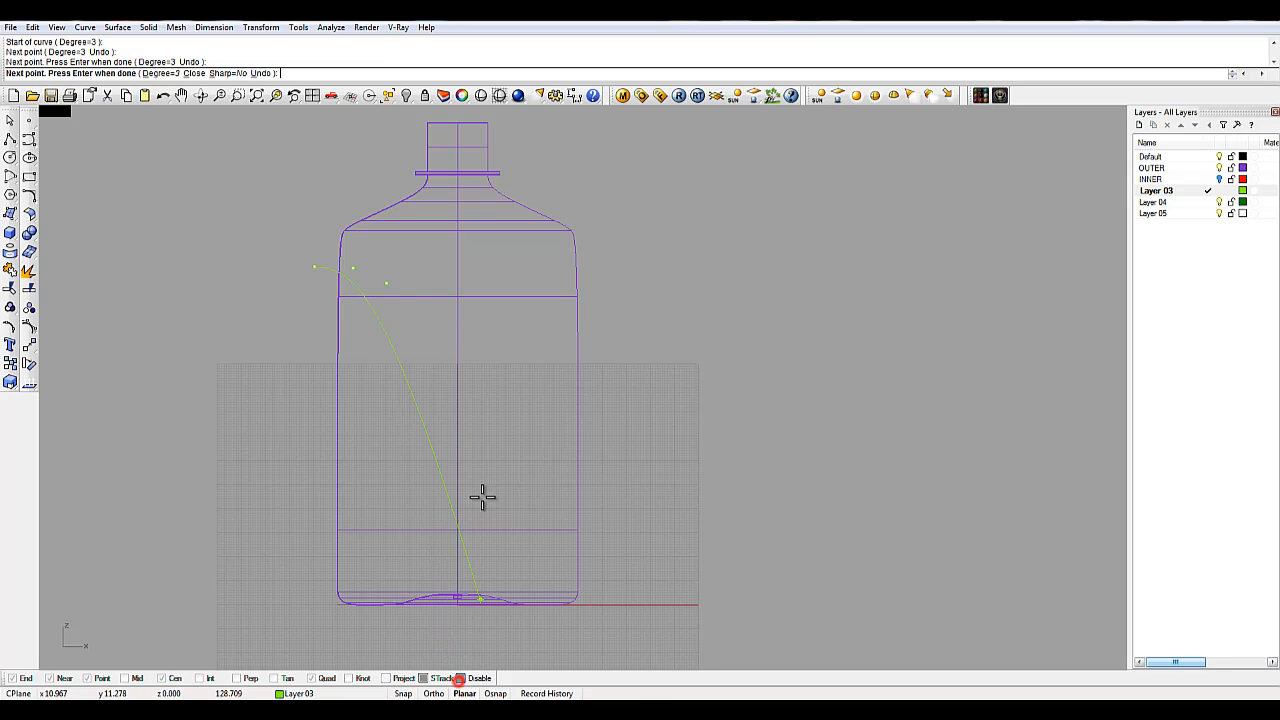
left_click(457, 343)
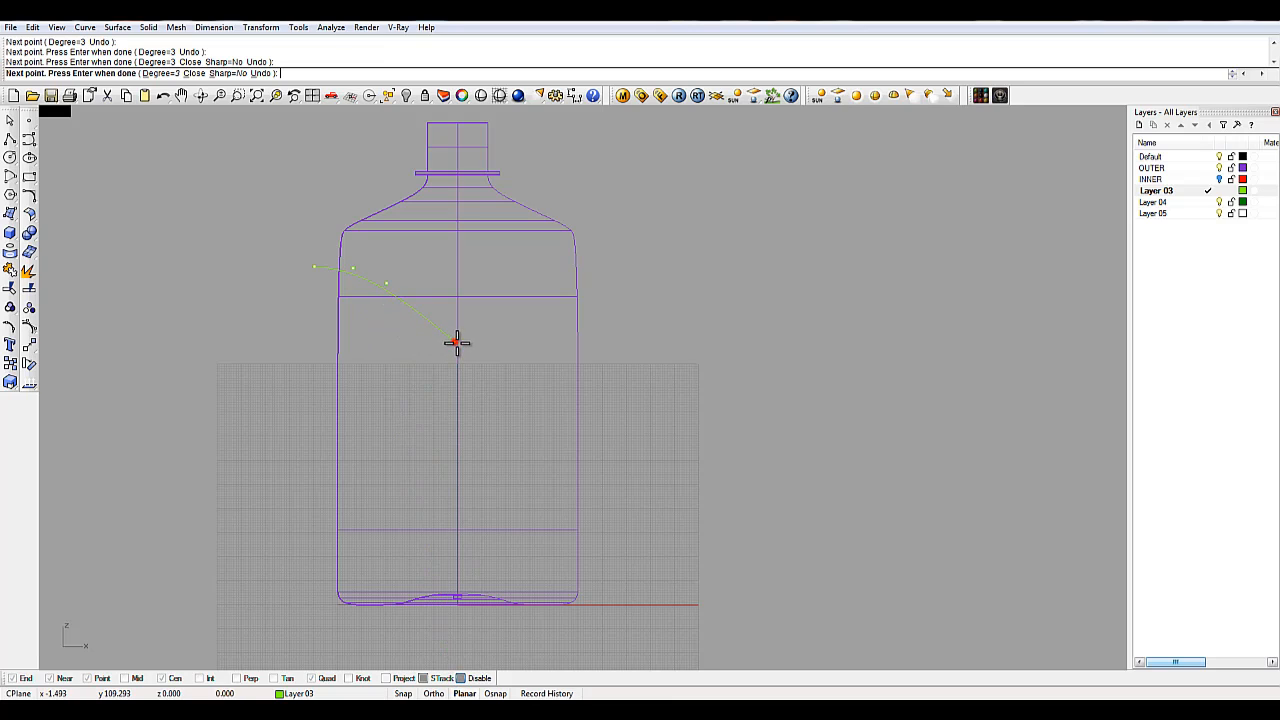
left_click(522, 362)
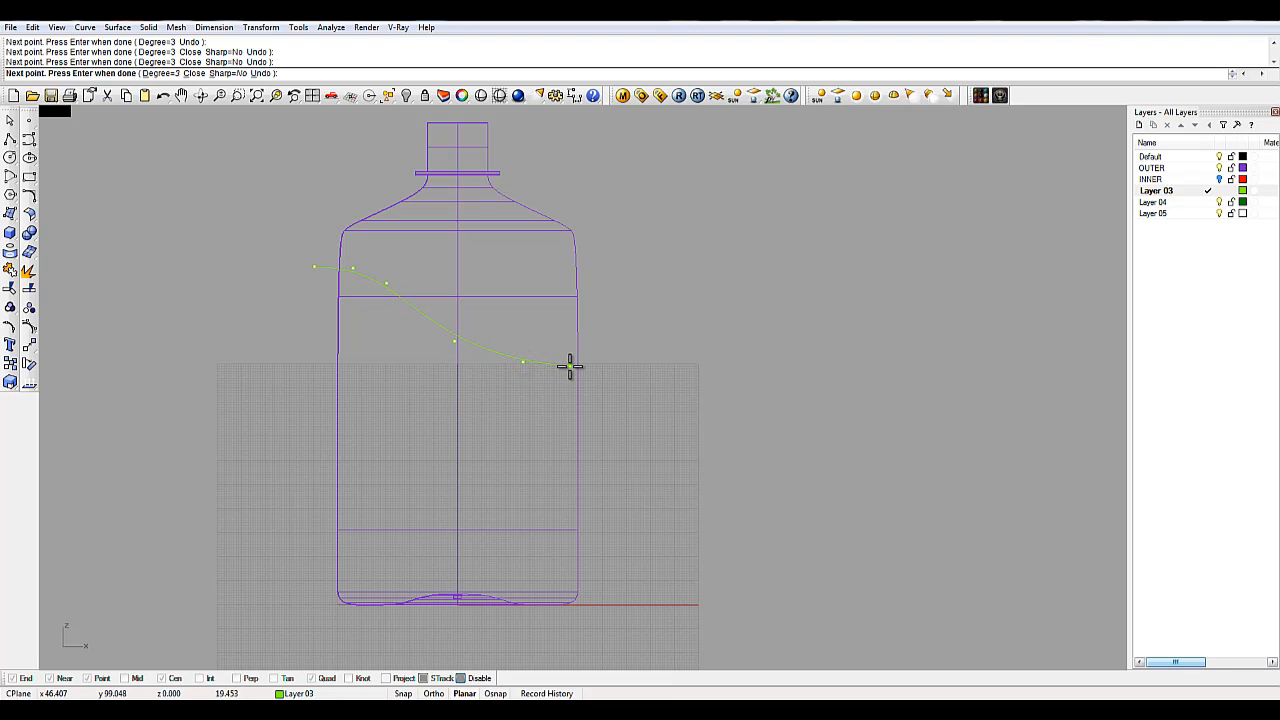
key("ctrl+z")
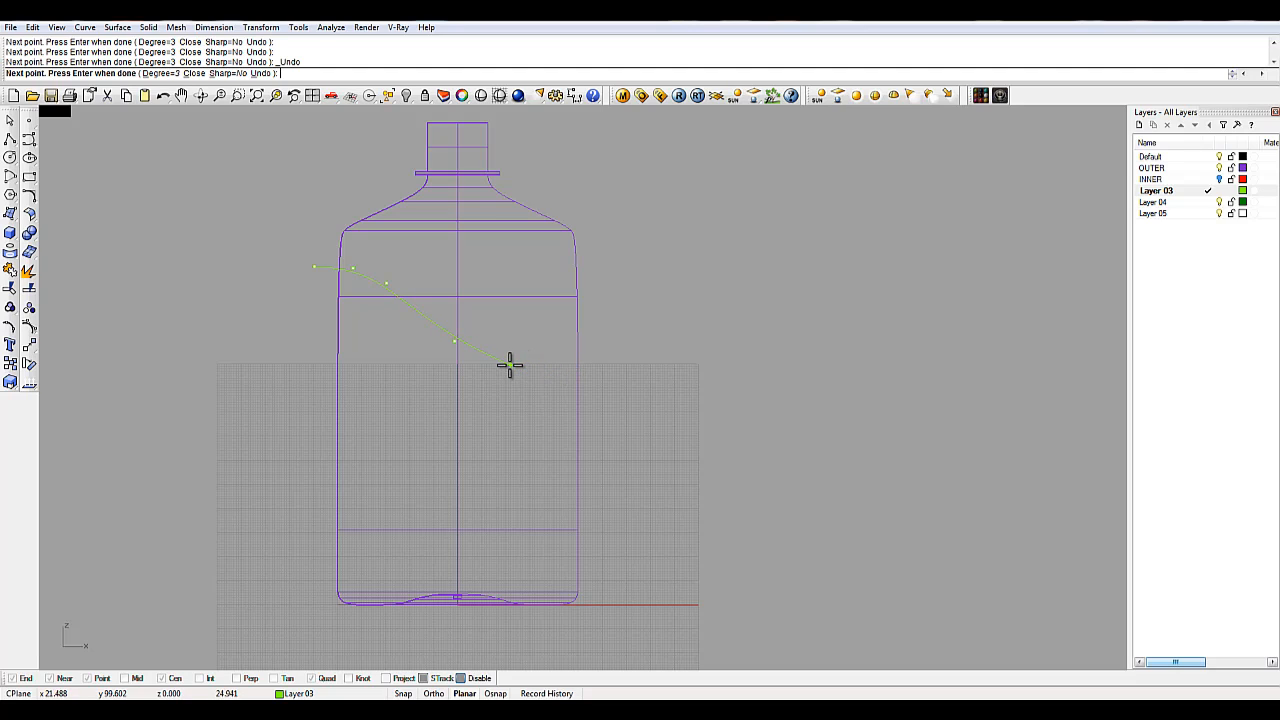
left_click(520, 365)
key("ctrl+z")
left_click(532, 366)
left_click(565, 366)
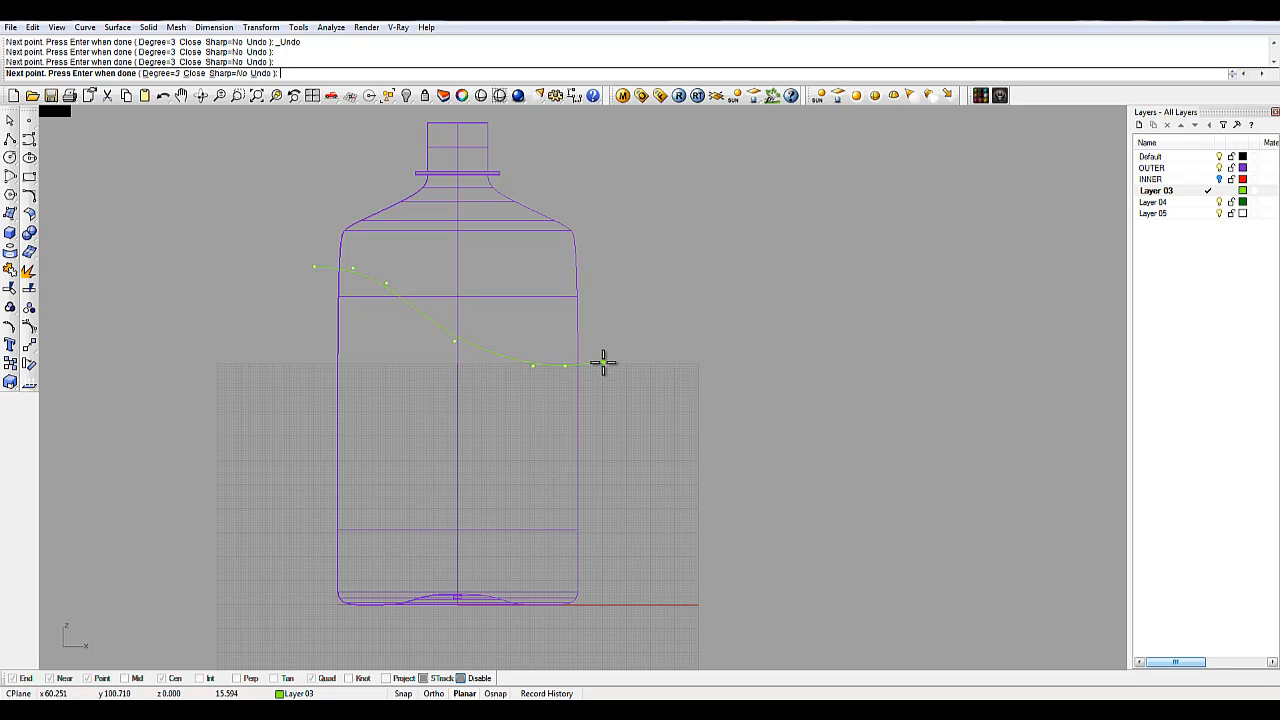
left_click(605, 362)
key("Return")
Step: Adjust the upper-left control points of the S-shaped curve, hide its control points and select the curve
left_click(326, 269)
key("F10")
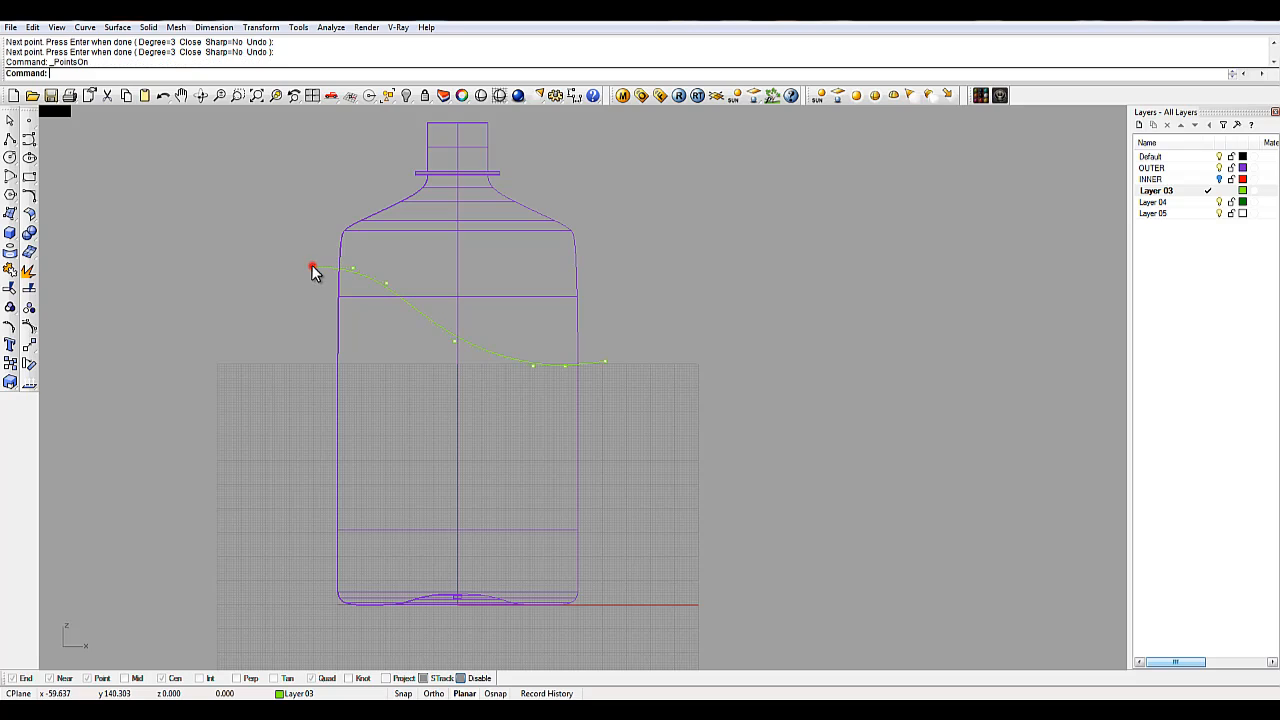
mouse_move(310, 266)
left_mouse_down()
mouse_move(360, 263)
mouse_move(401, 285)
left_mouse_up()
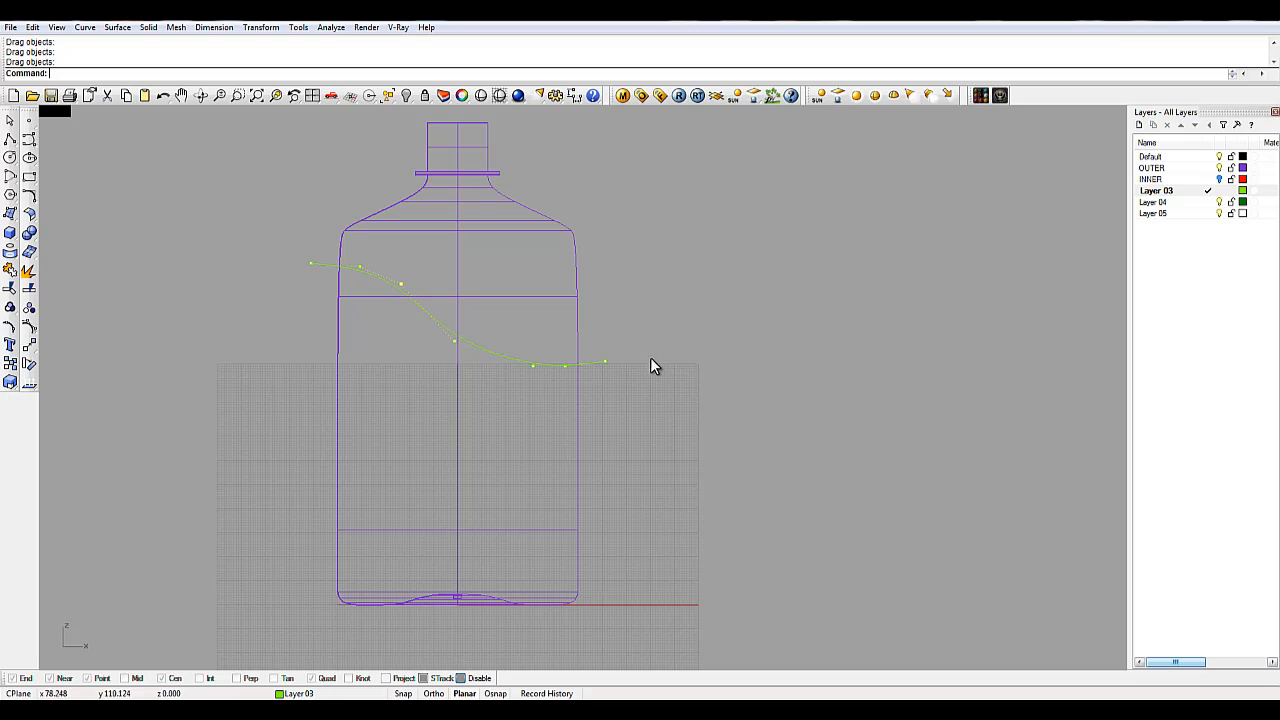
key("F11")
left_click(549, 364)
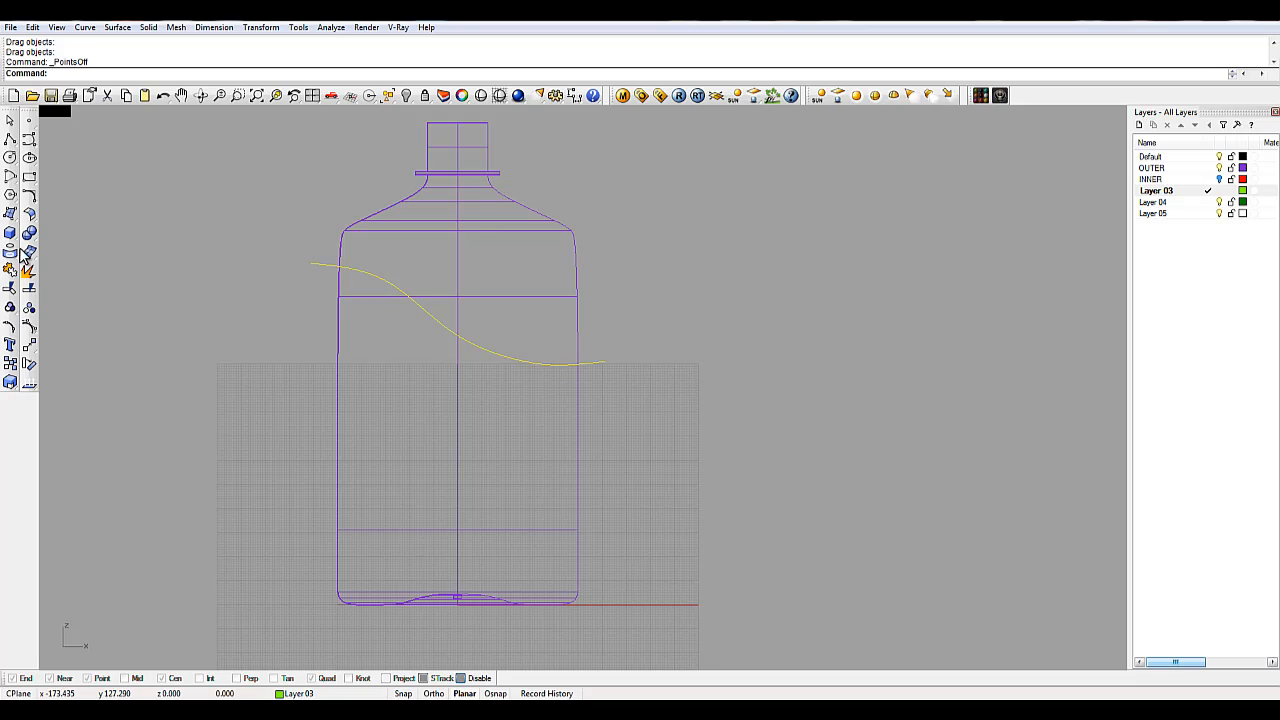
Step: Duplicate the S-shaped curve in place and move the copy downward to form a second parallel curve across the bottle's body
left_click(205, 255)
left_click(386, 277)
key("ctrl+c")
key("ctrl+v")
left_click_drag(394, 284, 395, 325)
left_click_drag(527, 398, 528, 389)
left_click(668, 314)
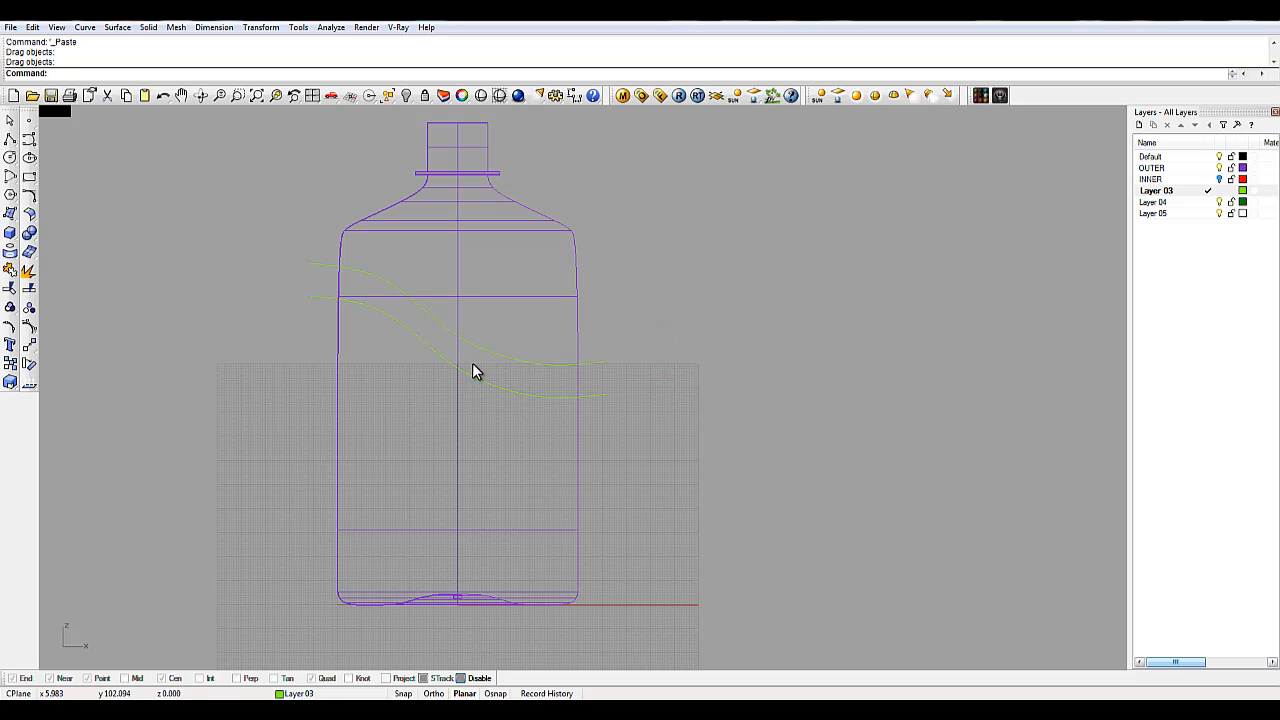
Step: Select the lower S-shaped curve and nudge it slightly down in 0.2 increments
left_click(493, 388)
left_click(519, 358)
left_click(518, 358)
left_click(511, 389)
left_click(690, 376)
left_click(567, 397)
left_click(690, 374)
left_click(562, 400)
key("alt+Down")
key("alt+Down")
key("alt+Down")
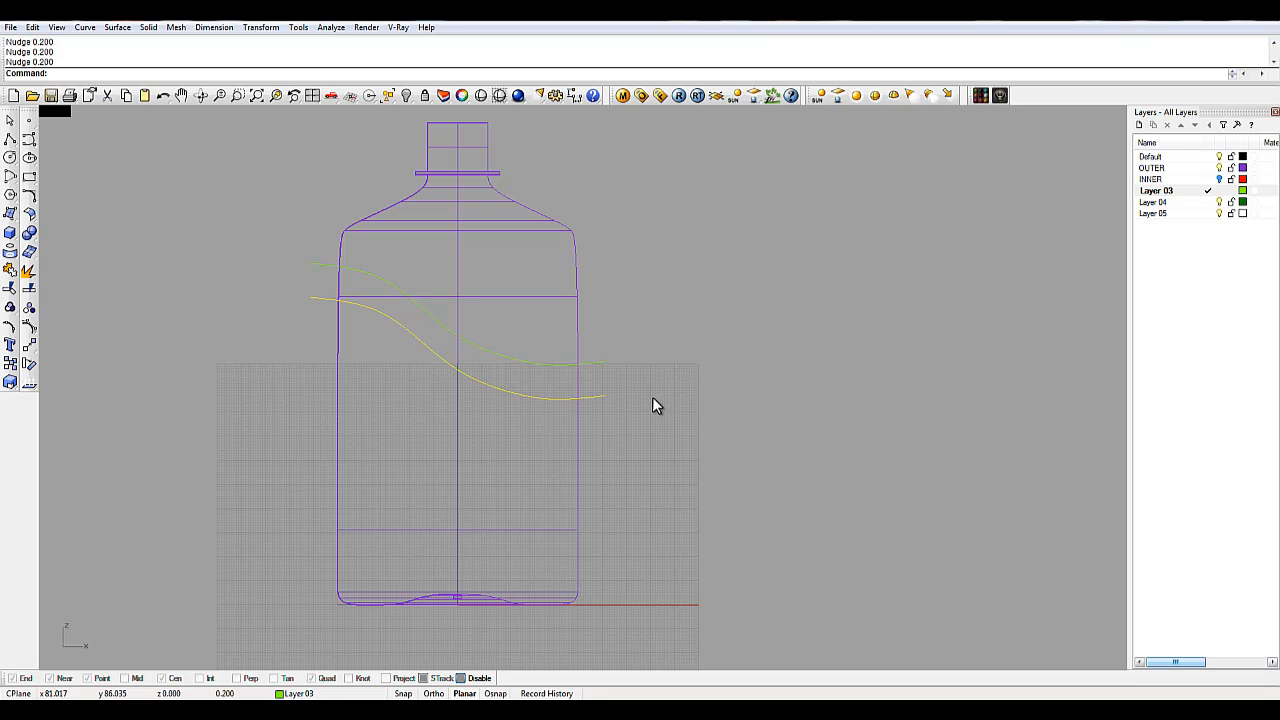
Step: Re-enable object snaps and rotate the lower curve slightly clockwise about its left endpoint, using a horizontal reference
type("Rotate")
key("Return")
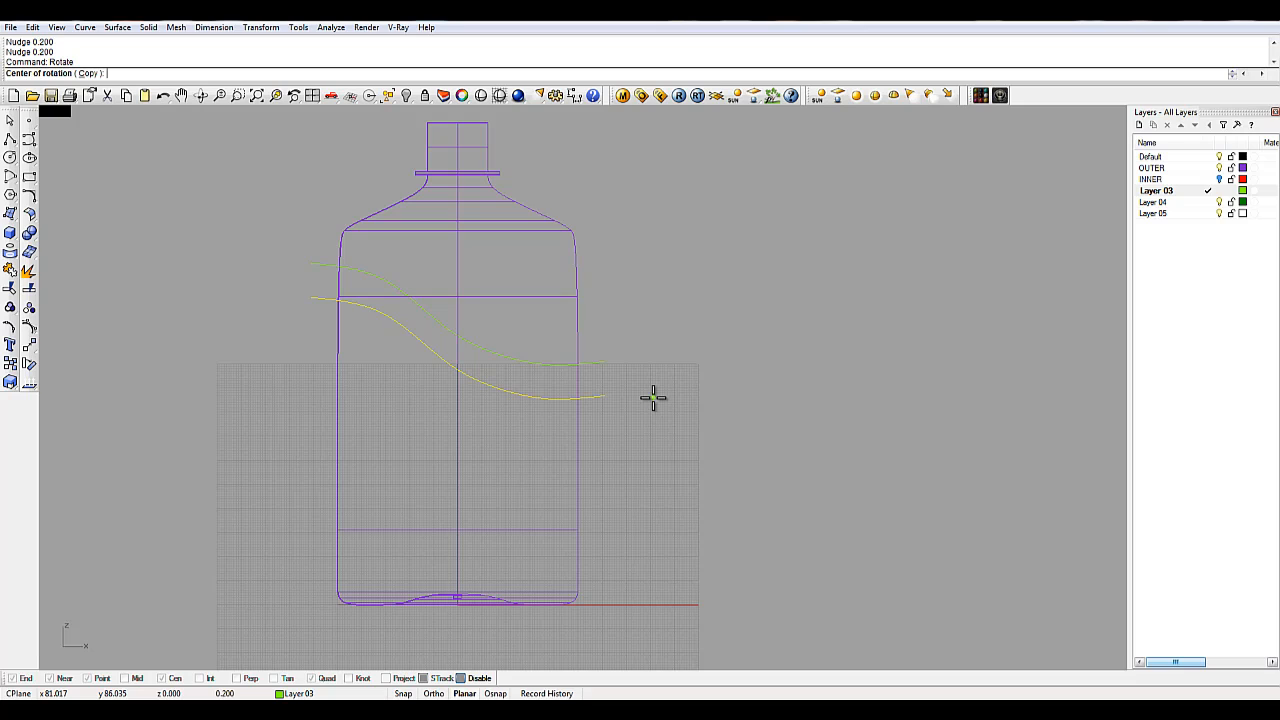
left_click(457, 679)
left_click(311, 297)
left_click(709, 297)
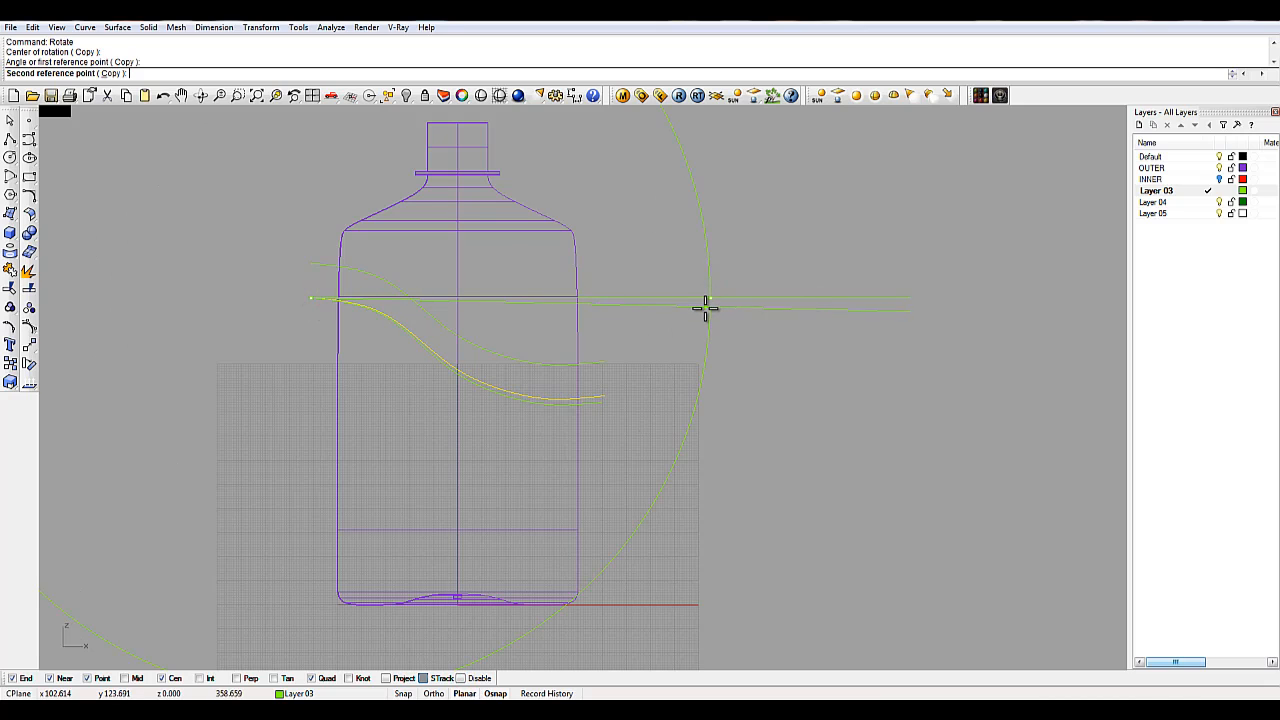
left_click(703, 310)
Step: Nudge the rotated lower curve slightly up in 0.2 increments and deselect it
key("alt+Up")
key("alt+Up")
key("alt+Up")
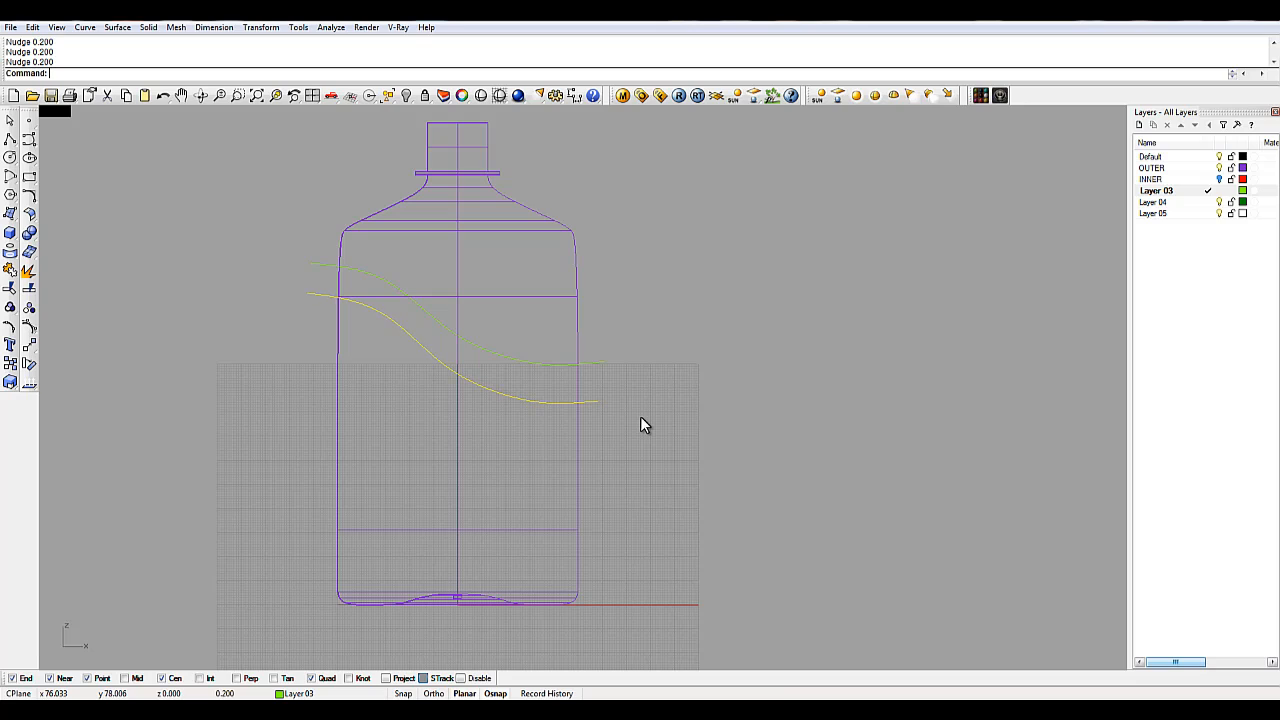
key("alt+Up")
key("alt+Up")
left_click(665, 367)
left_click(544, 401)
left_click(677, 300)
left_click(570, 365)
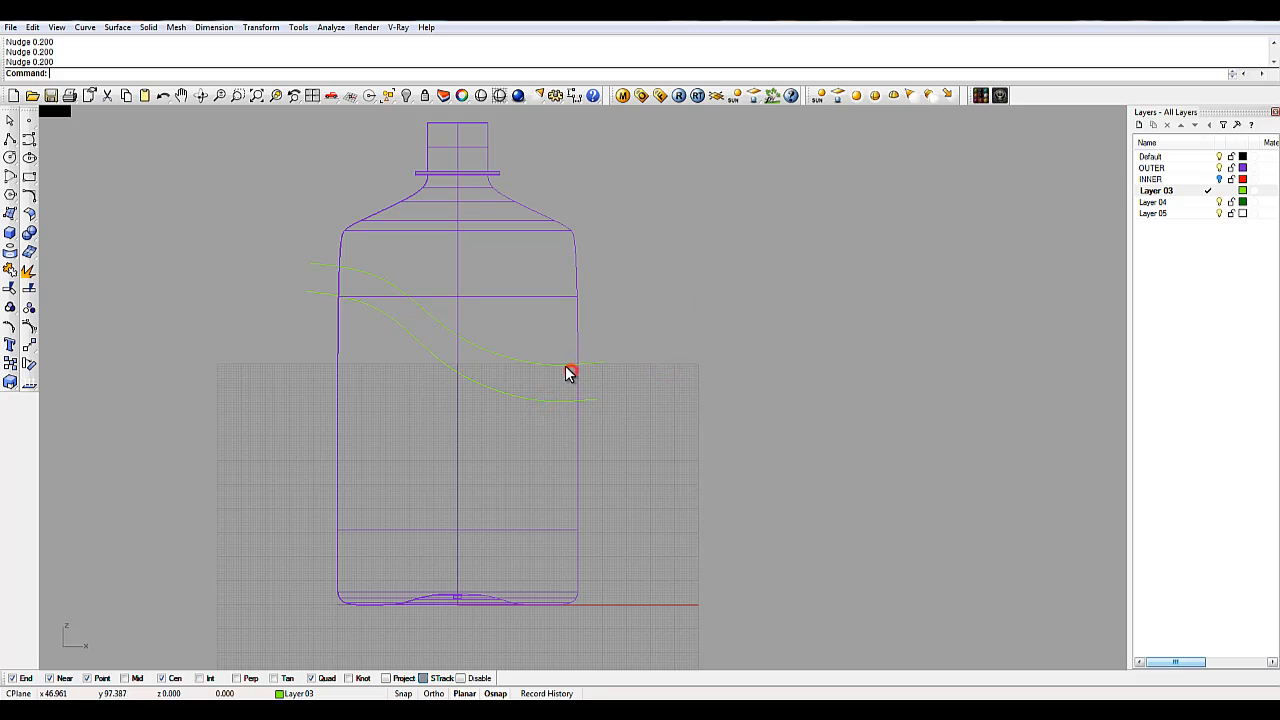
left_click(30, 267)
left_click(575, 237)
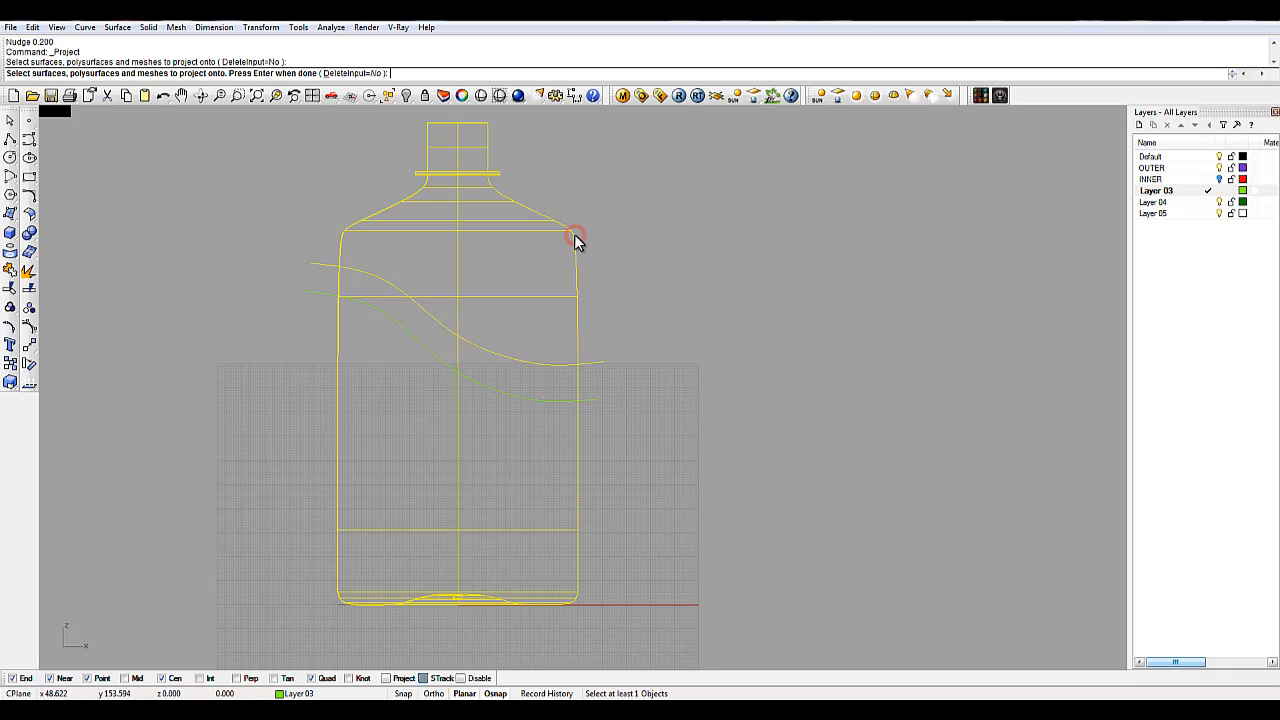
key("Return")
left_click(254, 257)
Step: Project the upper S-shaped curve onto the bottle surface from the Front view, keeping the input curve
left_click(320, 262)
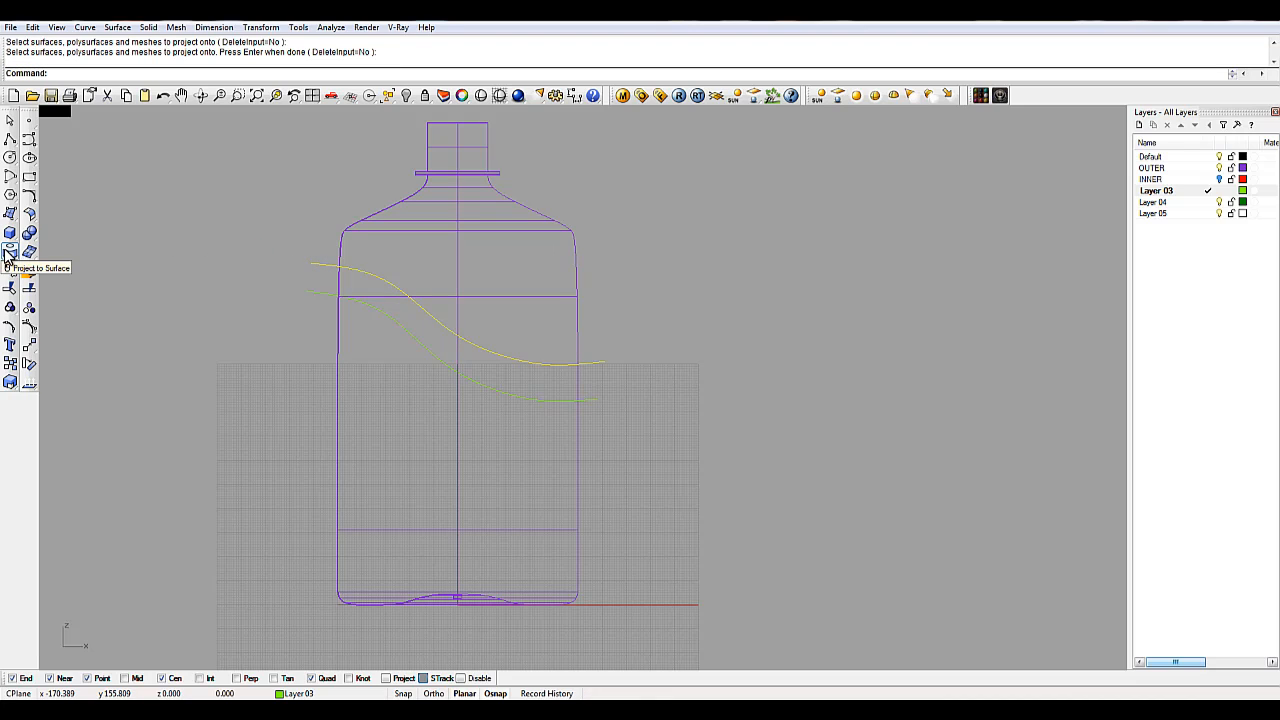
left_click(11, 271)
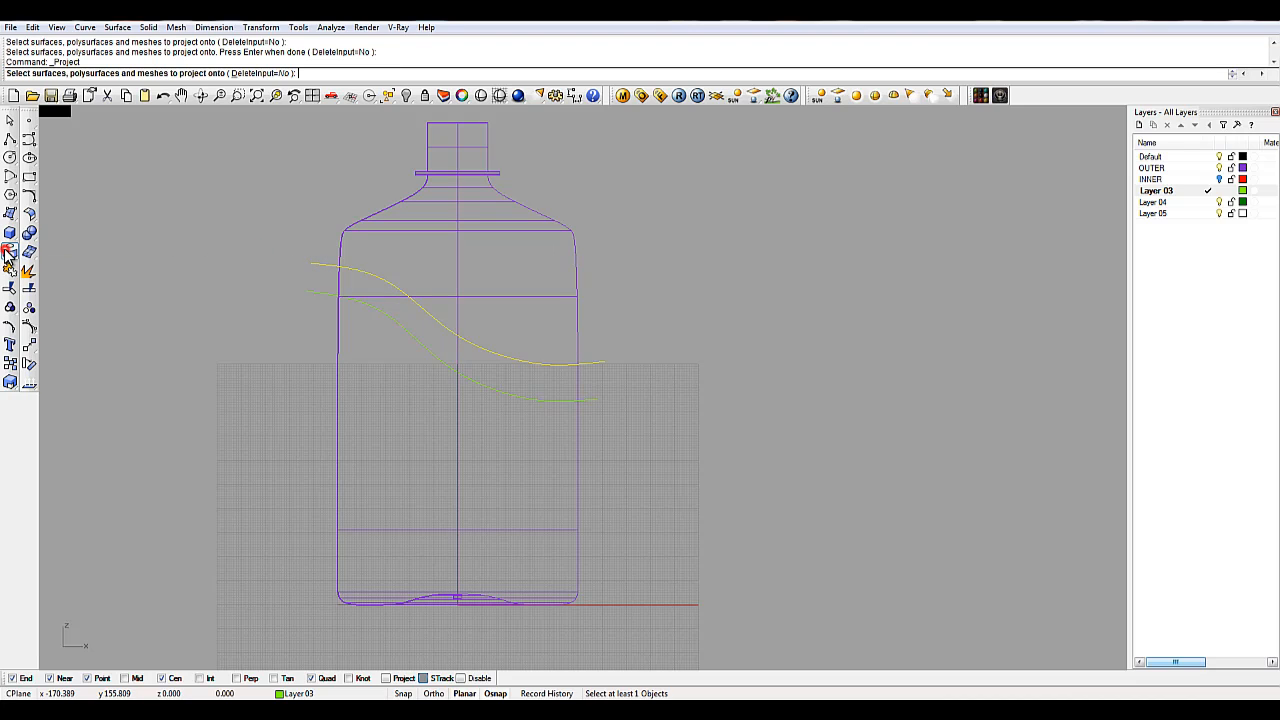
left_click(355, 228)
right_click(353, 222)
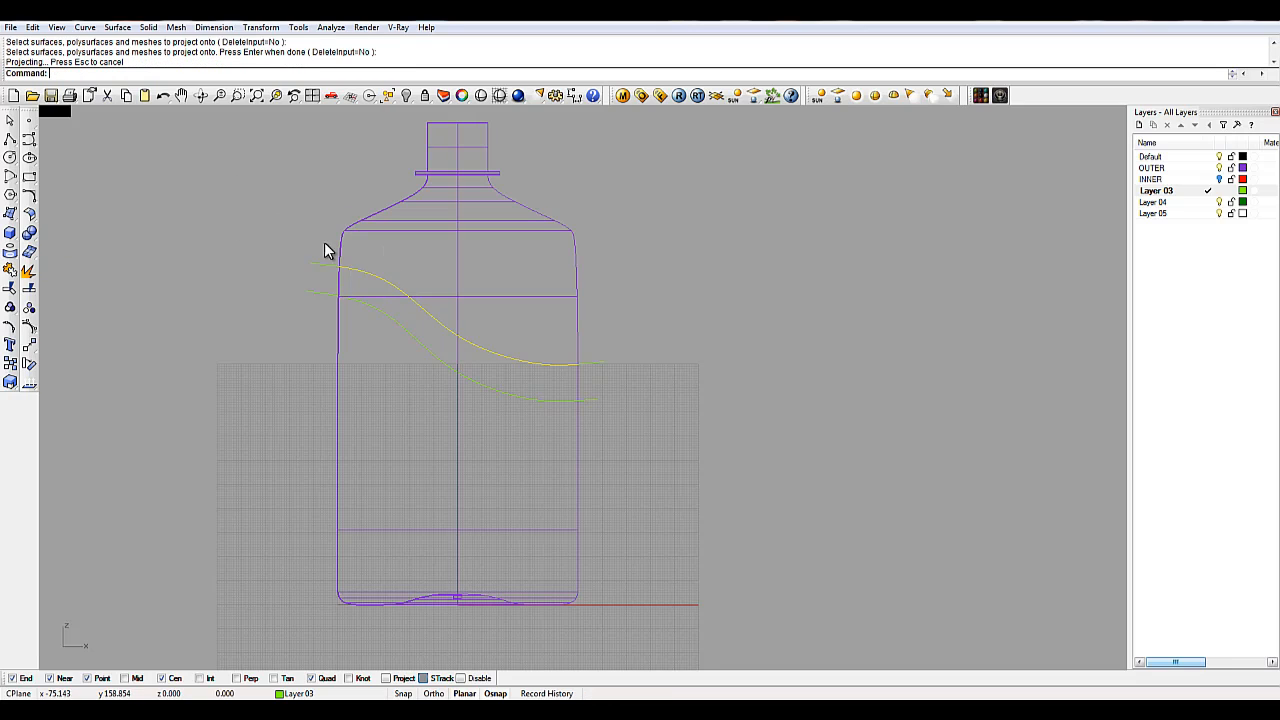
Step: Project the lower S-shaped curve onto the bottle surface from the Front view and check the result in all four viewports
left_click(318, 271)
left_click(246, 291)
left_click(314, 294)
left_click(13, 256)
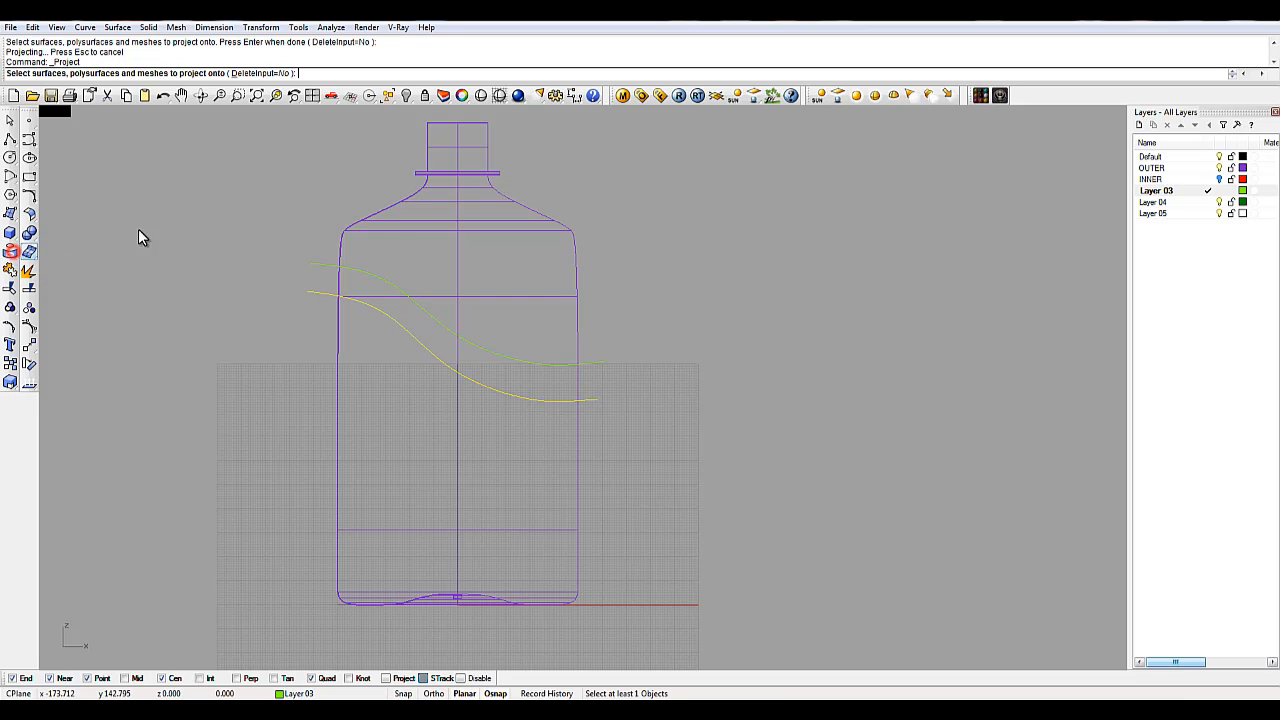
left_click(377, 216)
key("Return")
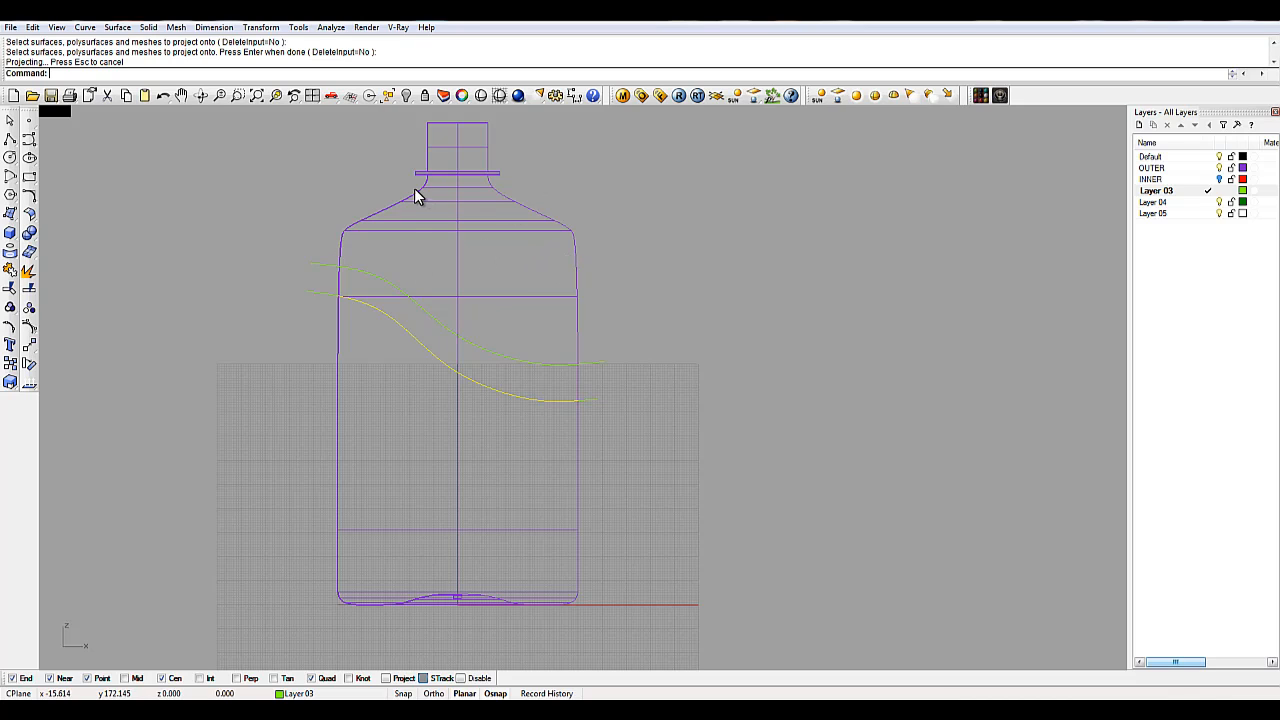
double_click(54, 113)
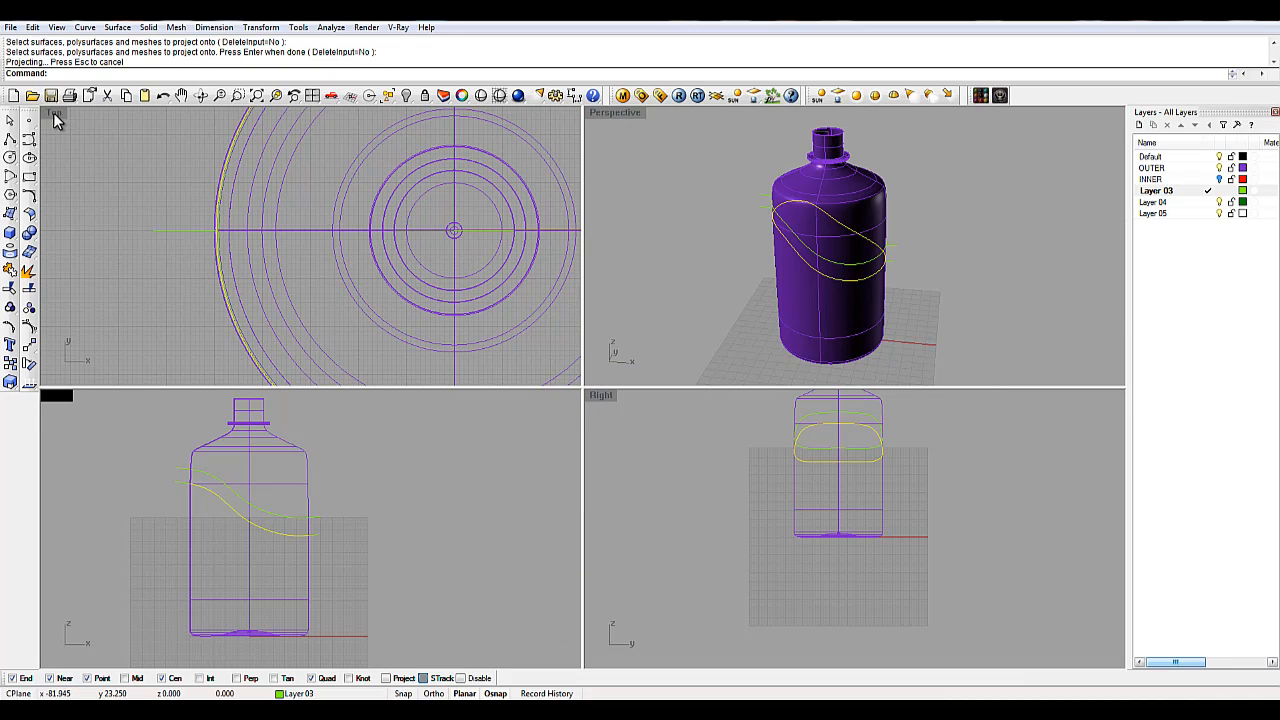
double_click(54, 393)
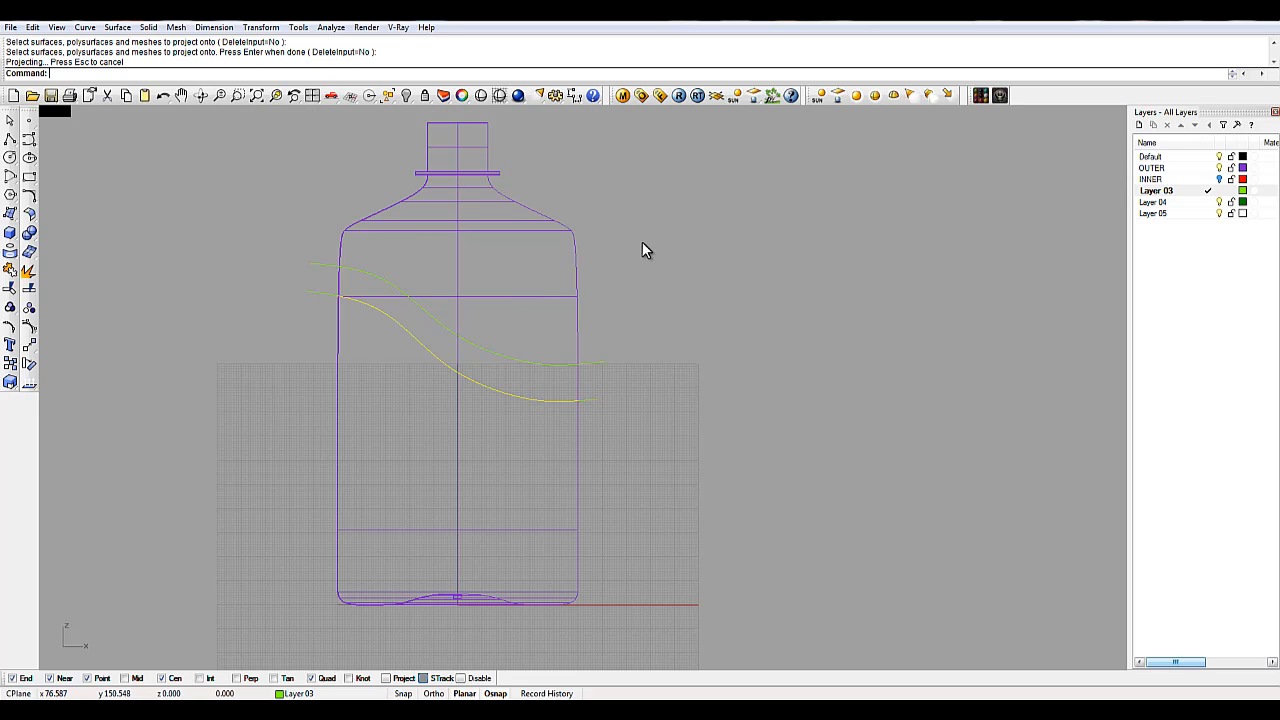
Step: Hide the two original wave curves that extend beyond the bottle's sides, keeping the projected curves on its surface
left_click(652, 286)
left_click_drag(601, 410, 581, 348)
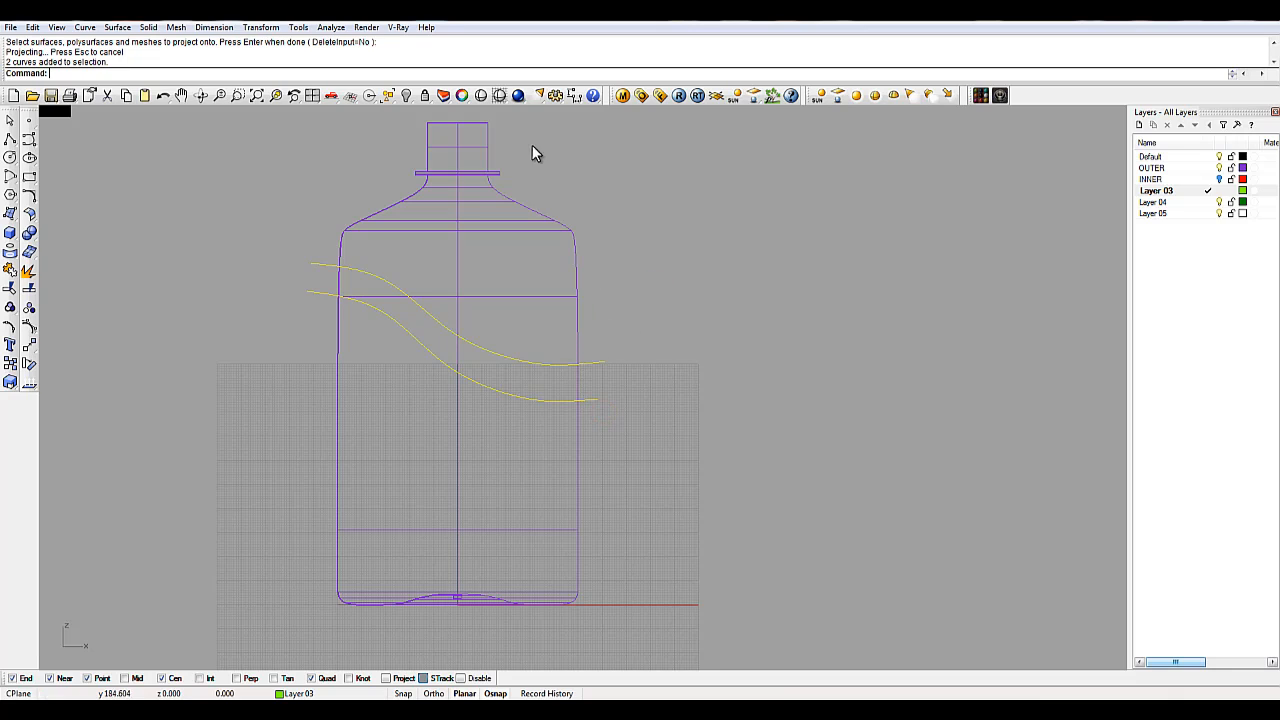
left_click(407, 95)
left_click(731, 266)
scroll(540, 400, "up", 5)
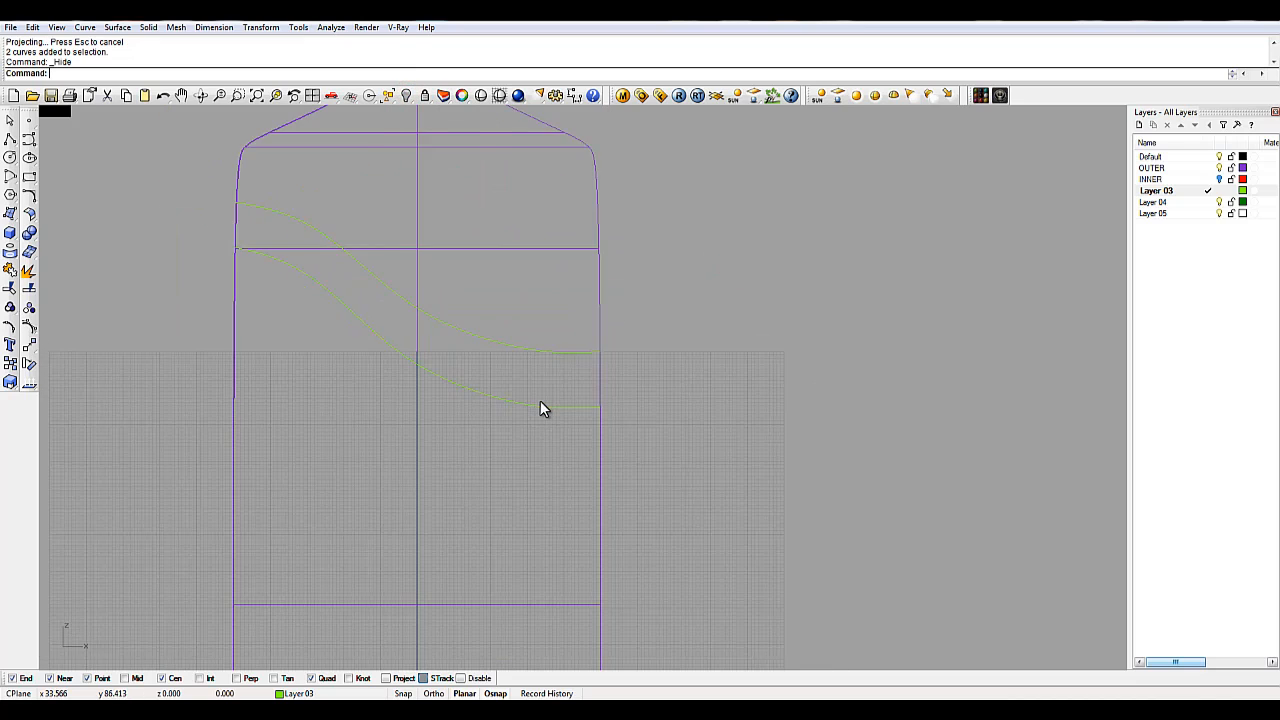
Step: Examine the two projected wave curves around the bottle body in the front and perspective views
left_click(1158, 214)
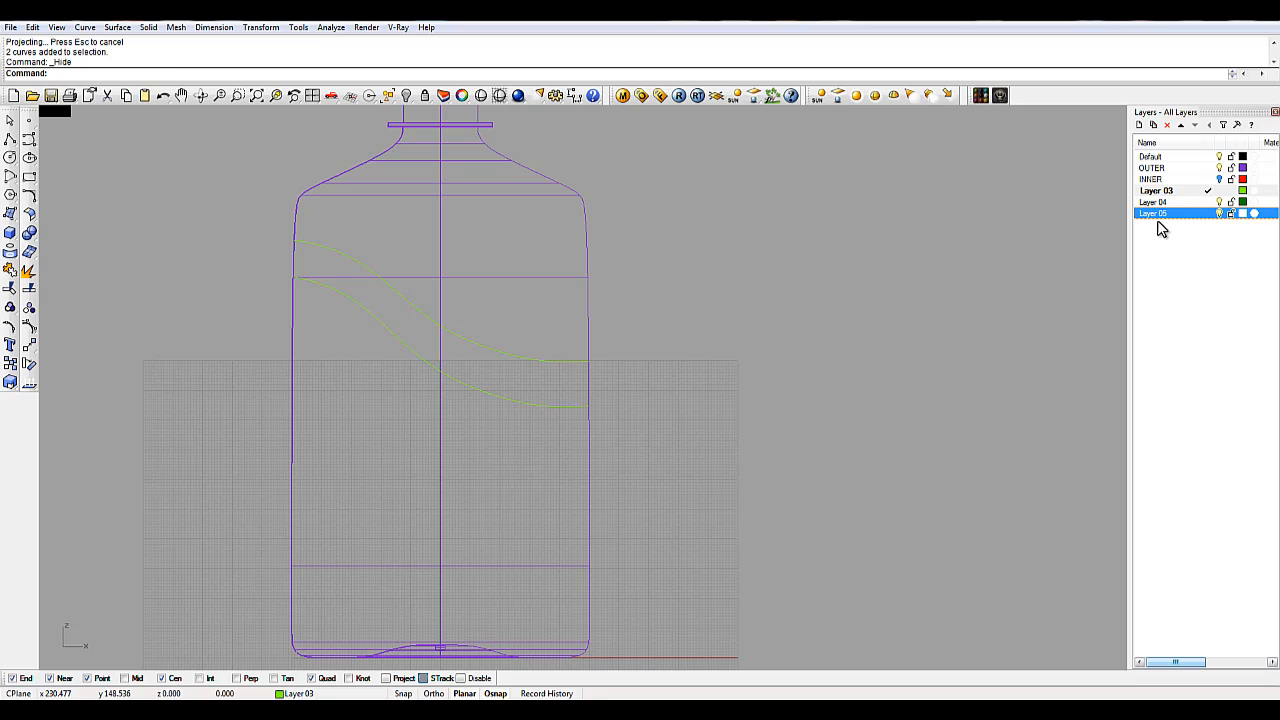
right_click_drag(694, 320, 680, 357)
left_click_drag(517, 360, 477, 424)
double_click(55, 112)
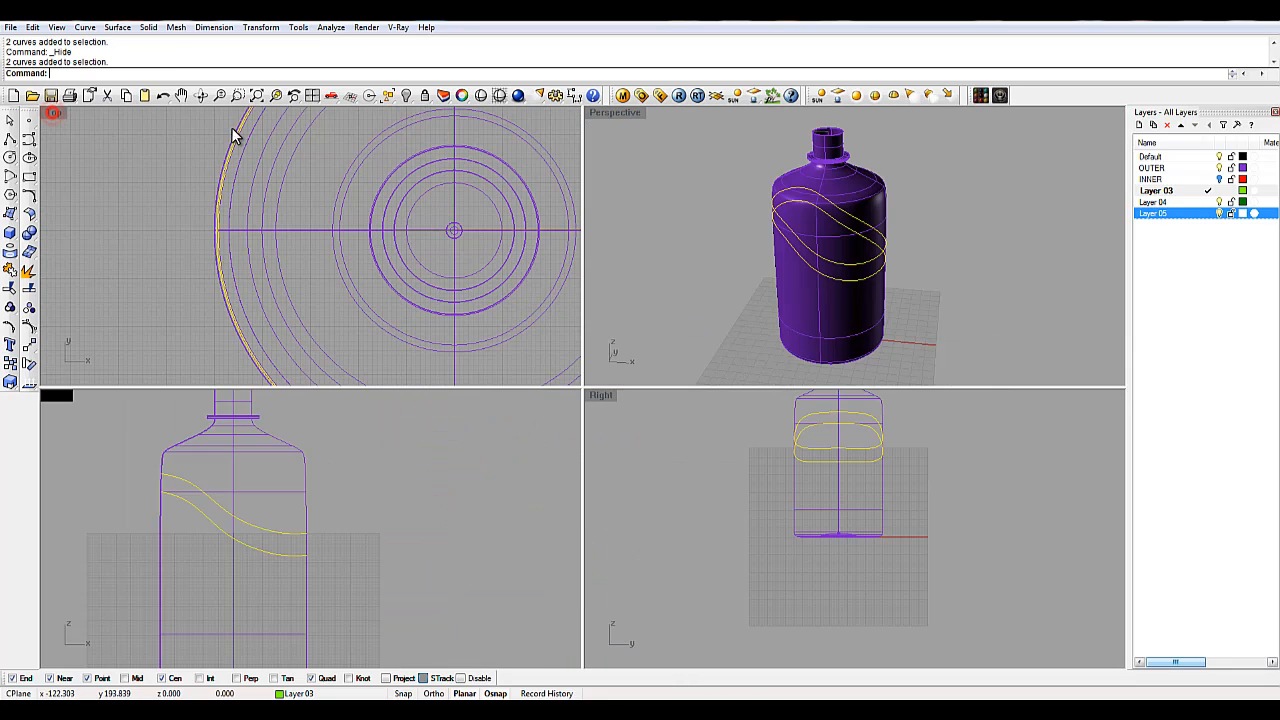
right_click_drag(817, 248, 971, 200)
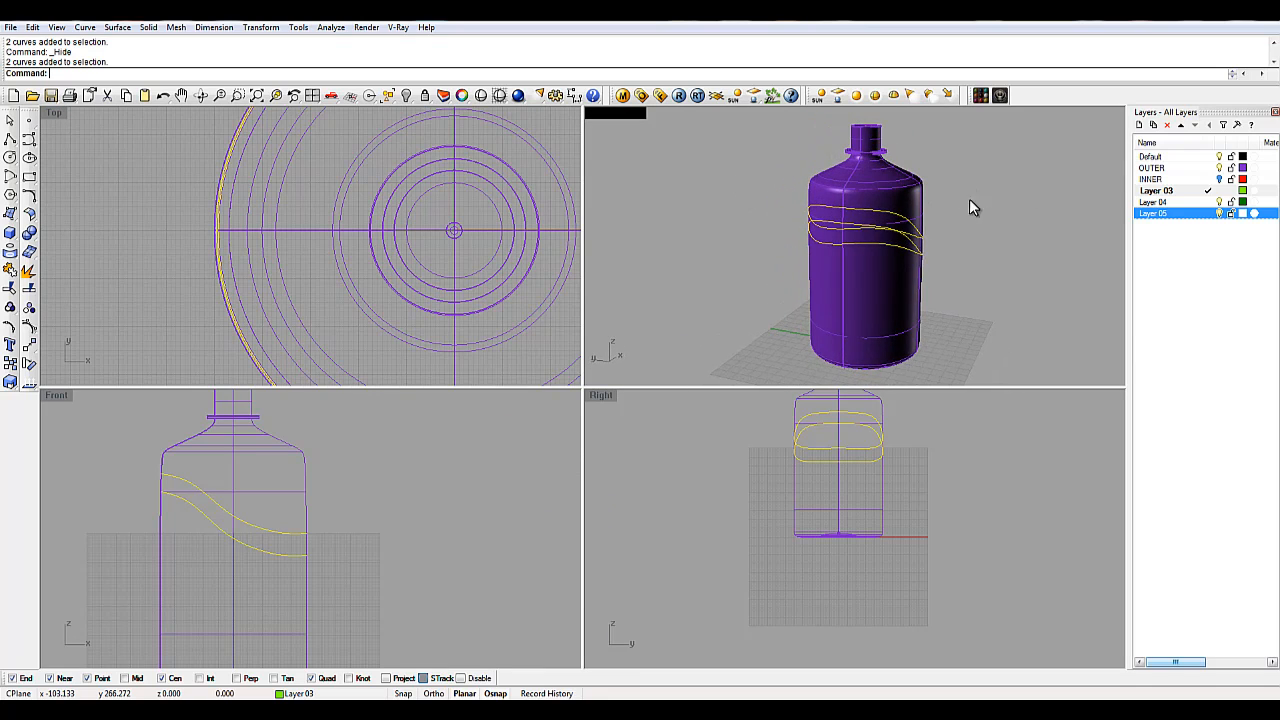
scroll(895, 218, "up", 3)
right_click_drag(895, 218, 760, 251)
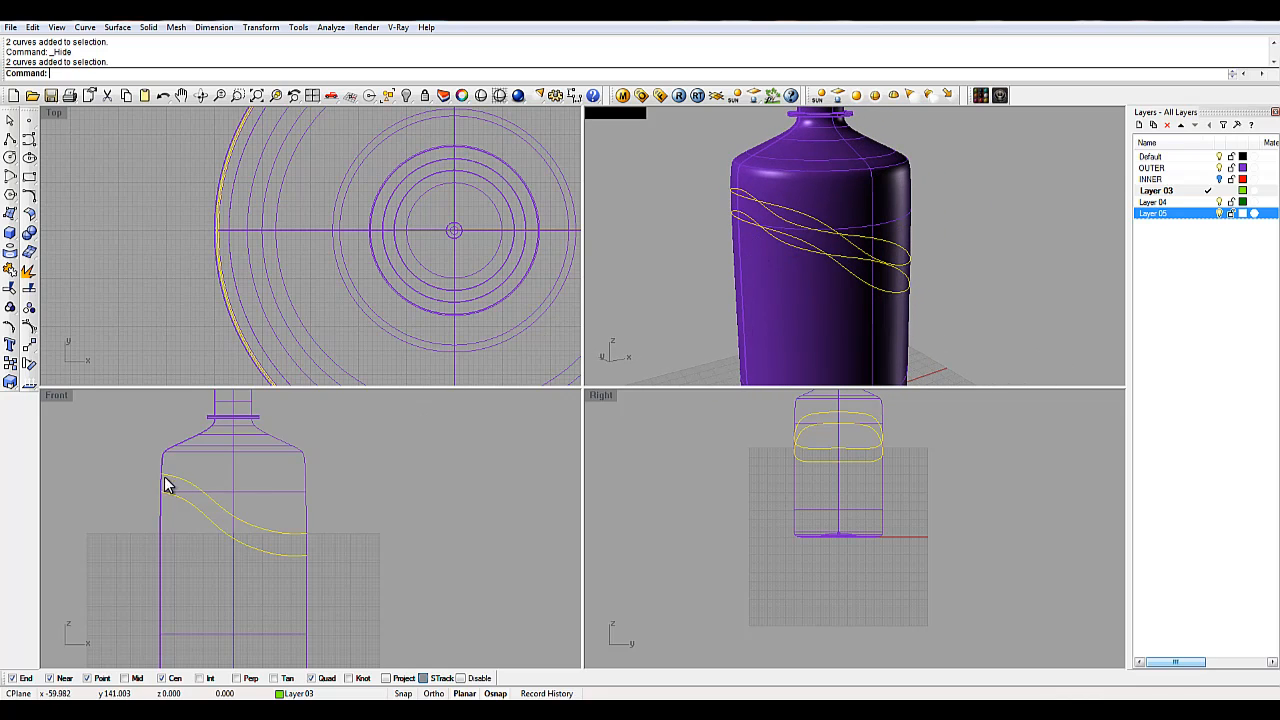
right_click_drag(812, 290, 933, 294)
scroll(814, 271, "down", 2)
left_click(976, 269)
left_click(840, 279)
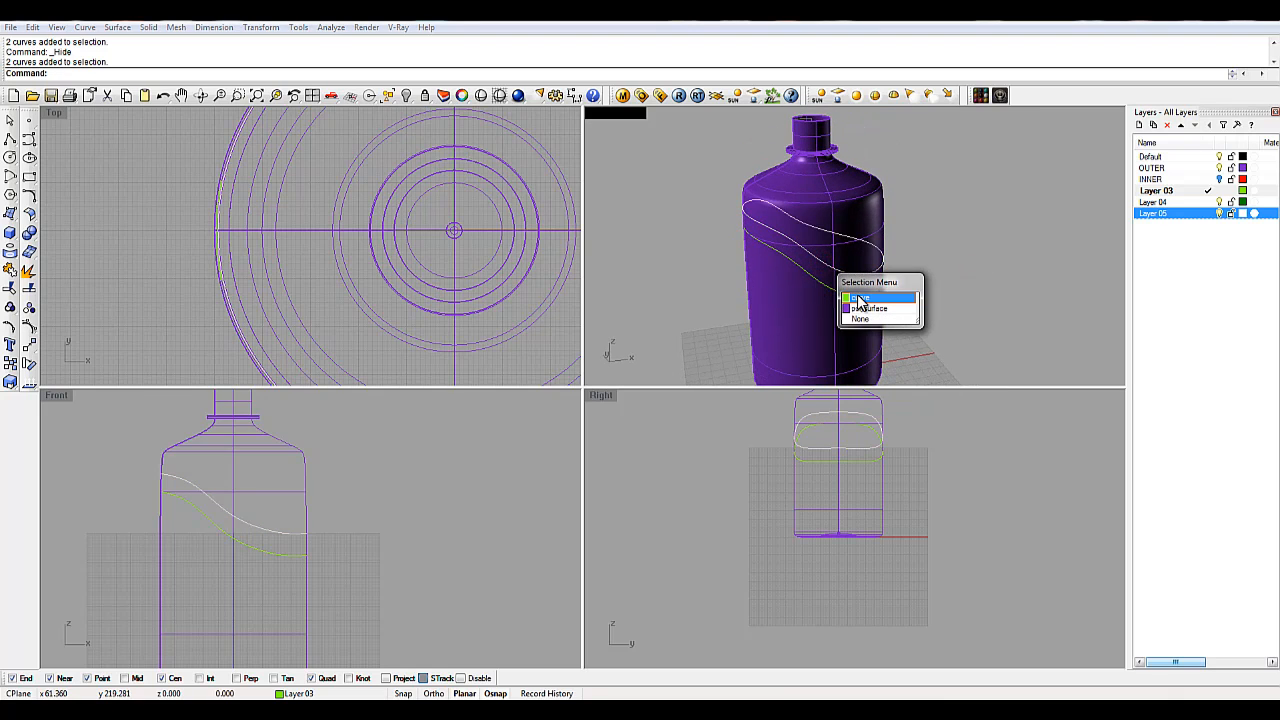
left_click(257, 556)
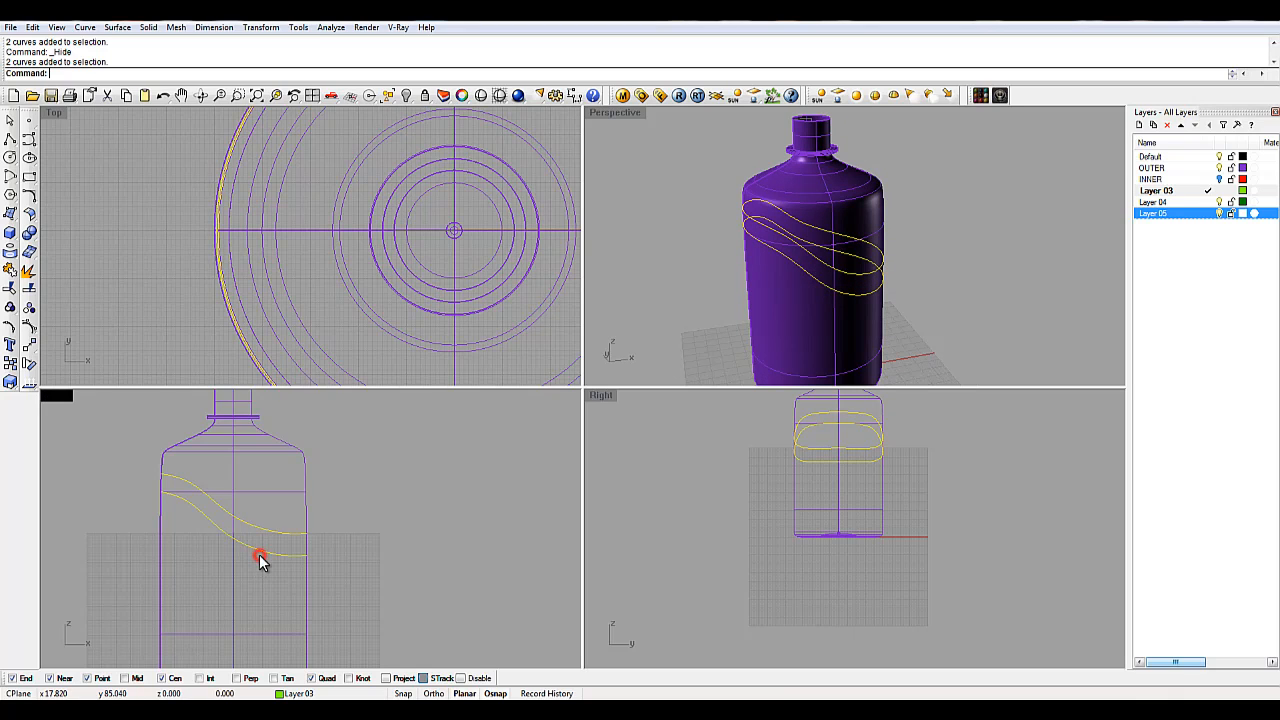
Step: Create a closed pipe with a 1.5 radius around the lower projected wave curve, without additional radii
left_click(149, 28)
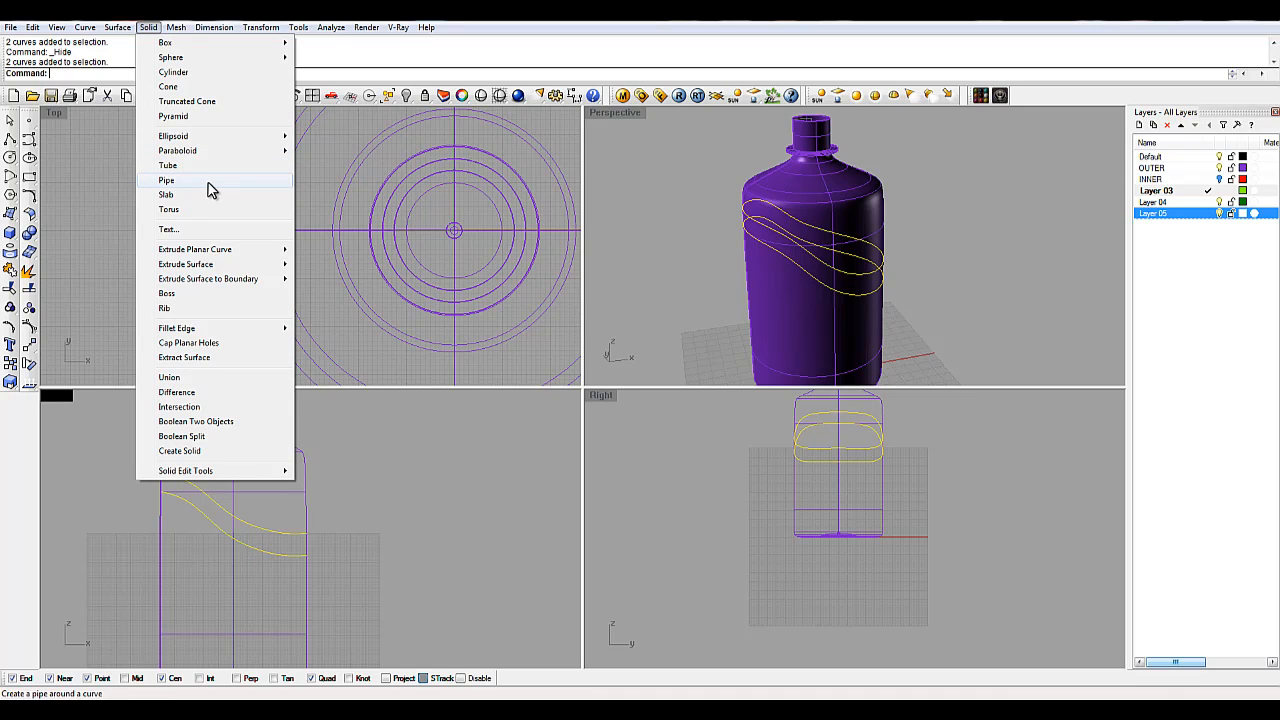
left_click(166, 180)
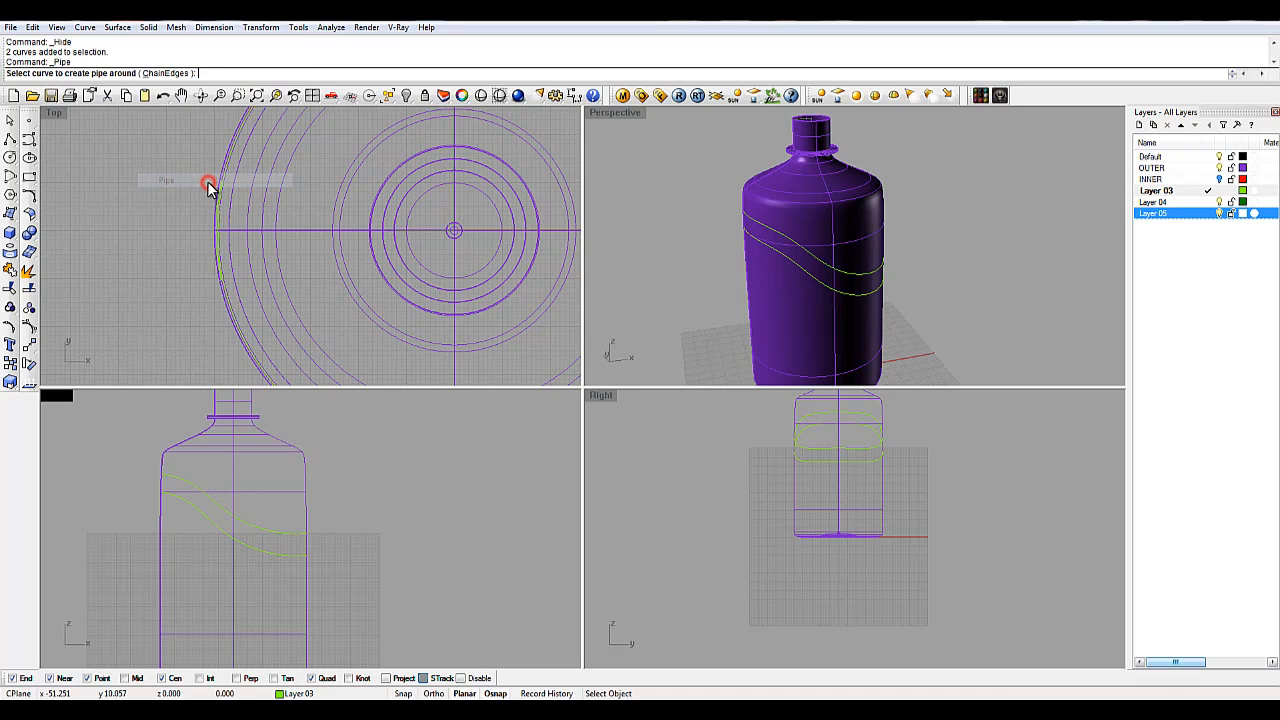
left_click(790, 233)
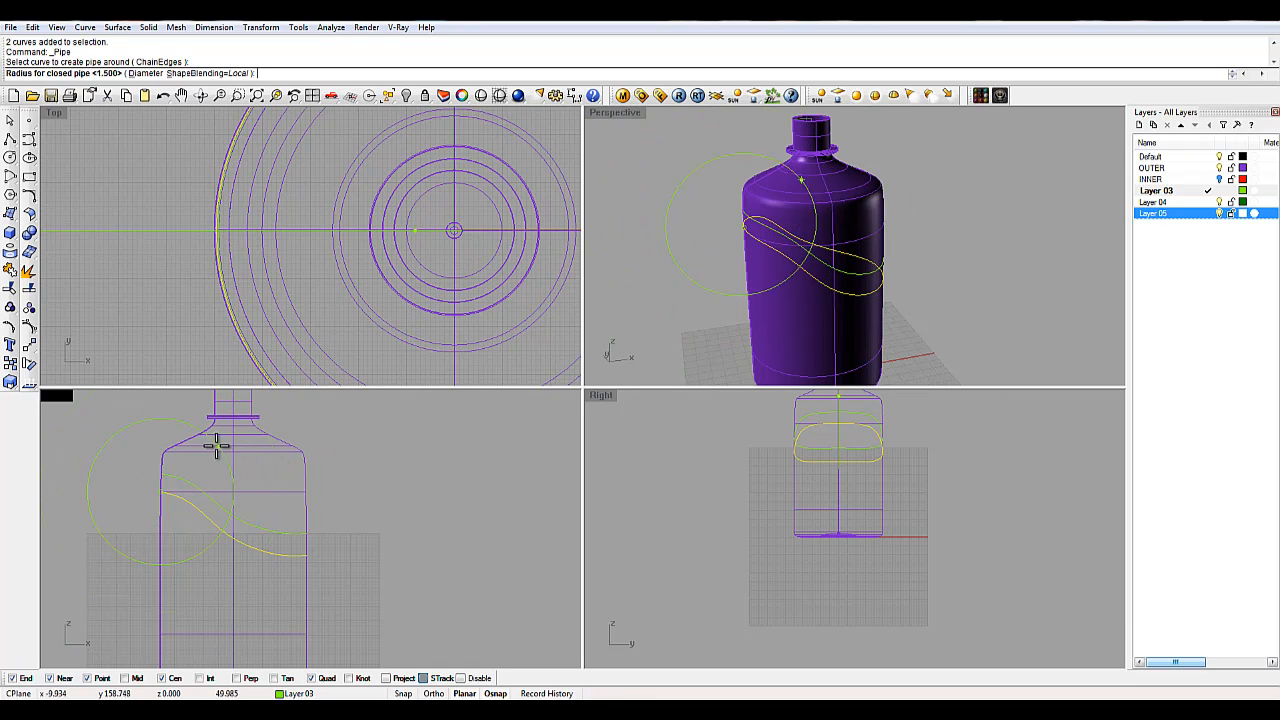
scroll(178, 500, "up", 6)
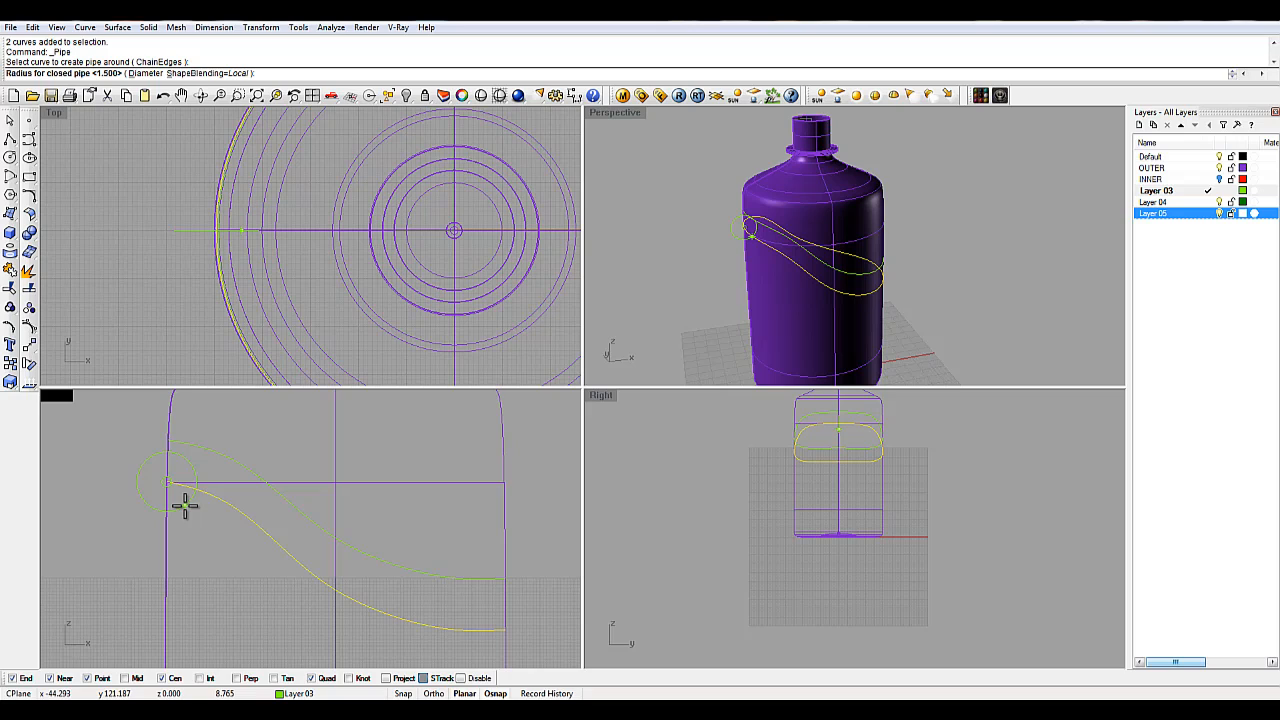
left_click(185, 505)
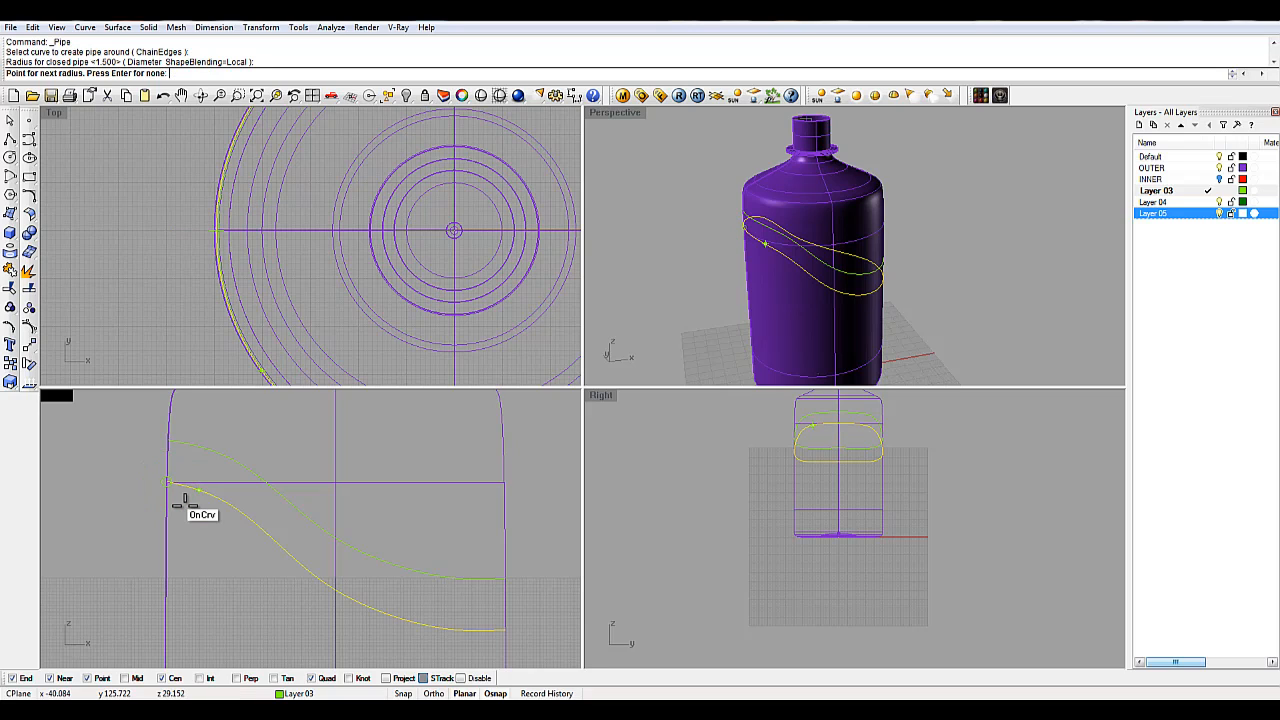
key("Return")
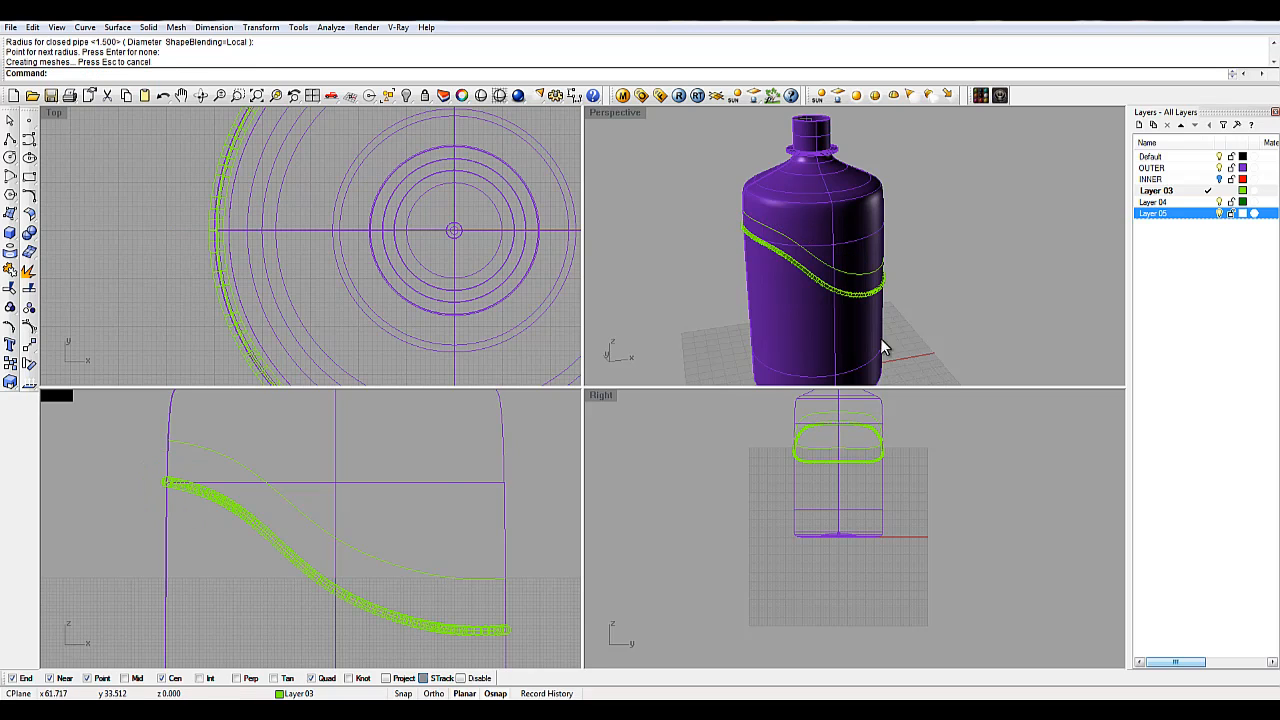
Step: Create a closed pipe with a 1.5 radius around the upper projected wave curve, without additional radii
scroll(900, 310, "up", 5)
left_click(802, 281)
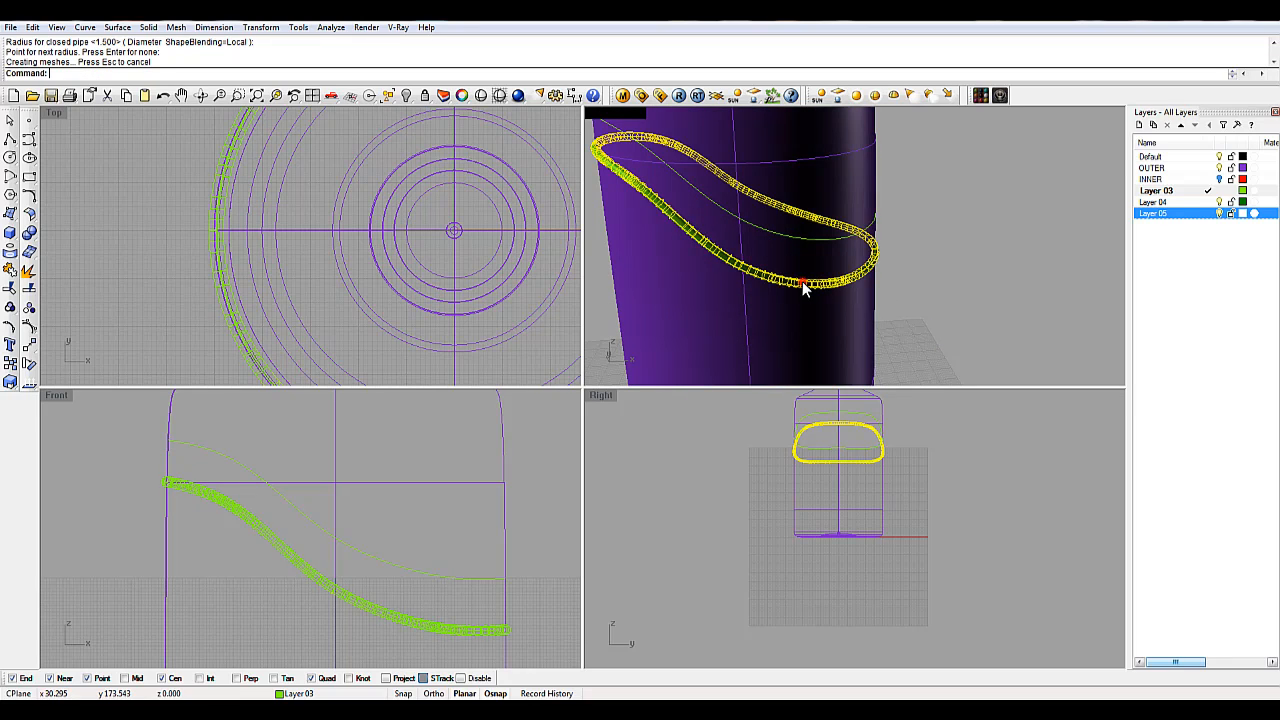
left_click(959, 298)
right_click_drag(955, 300, 987, 305)
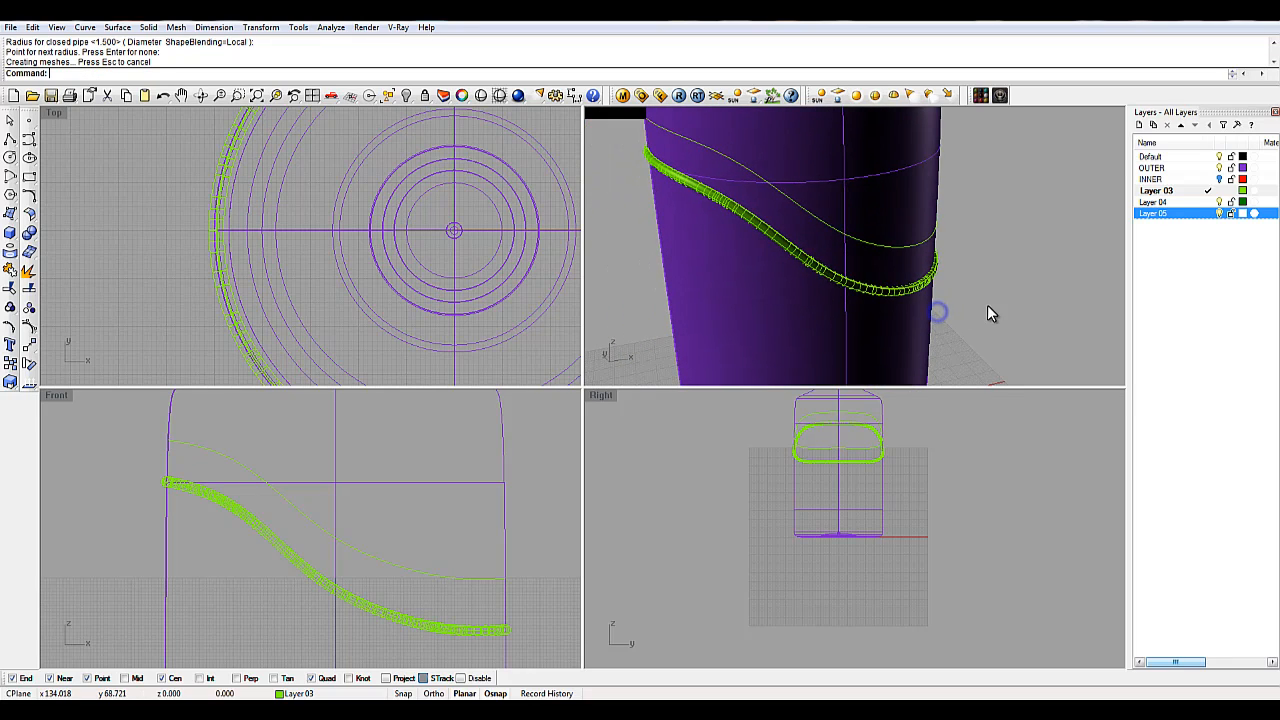
scroll(987, 305, "down", 2)
right_click(895, 256)
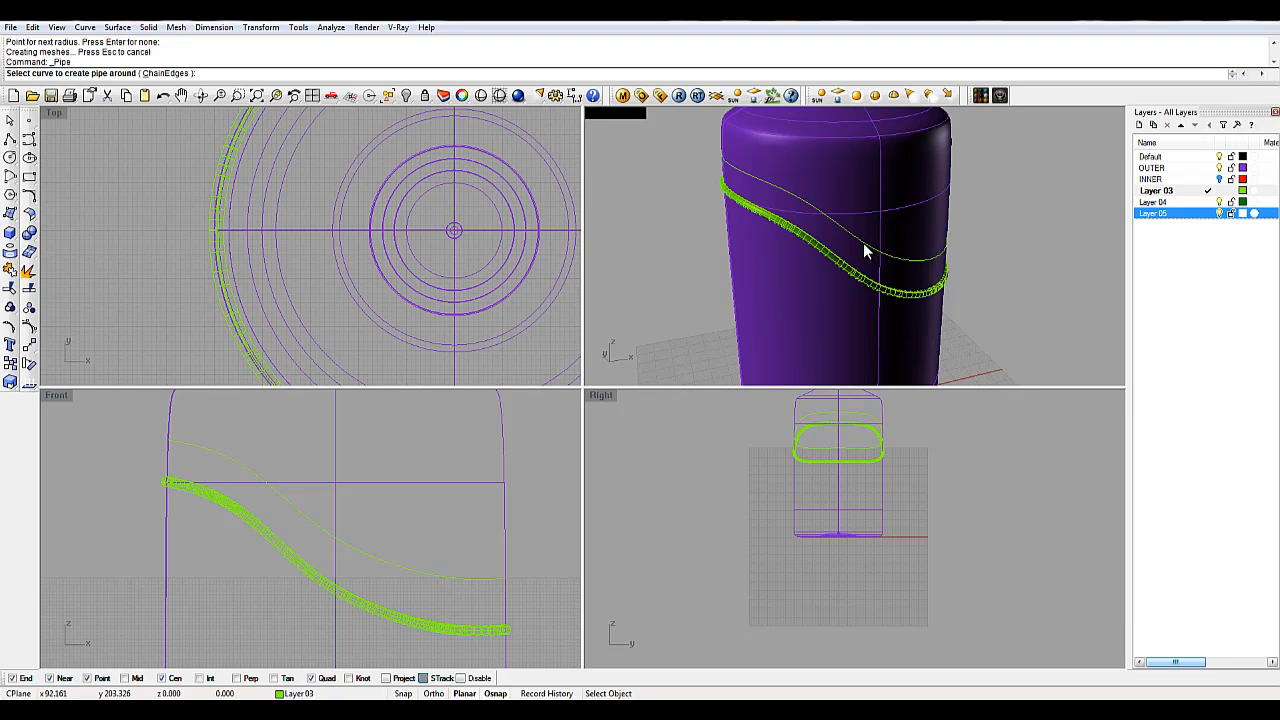
left_click(863, 245)
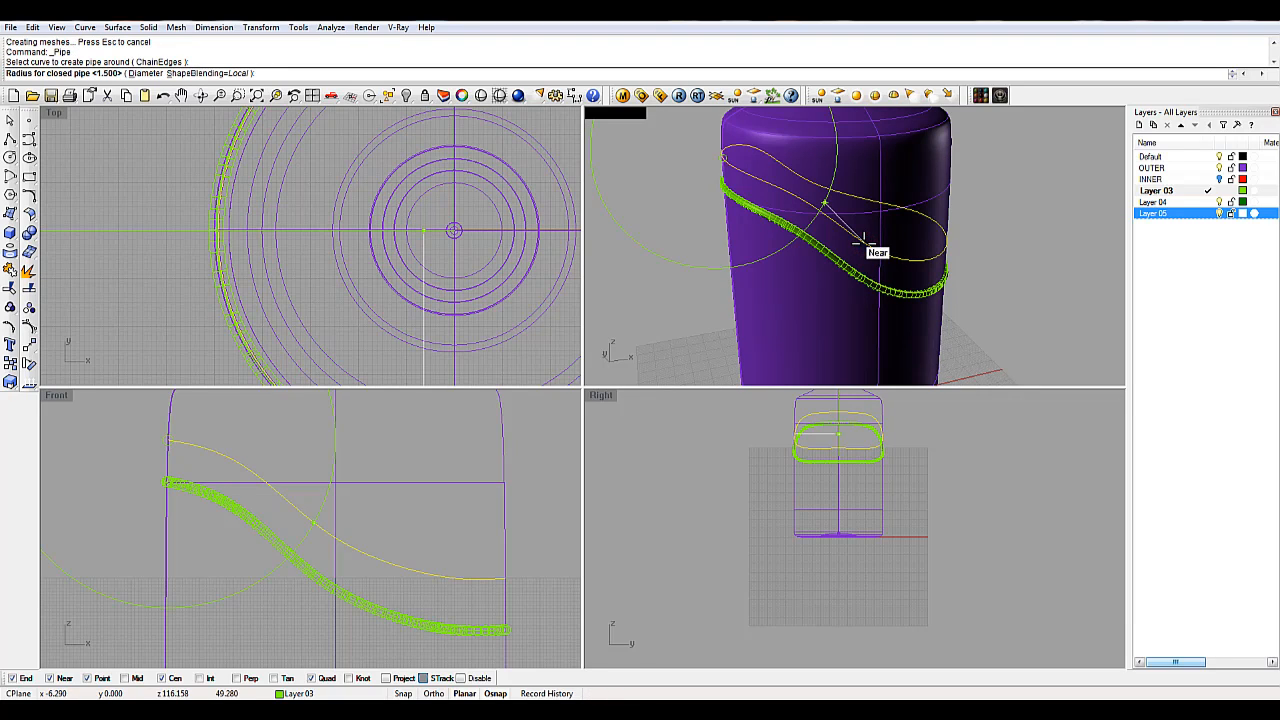
right_click(863, 243)
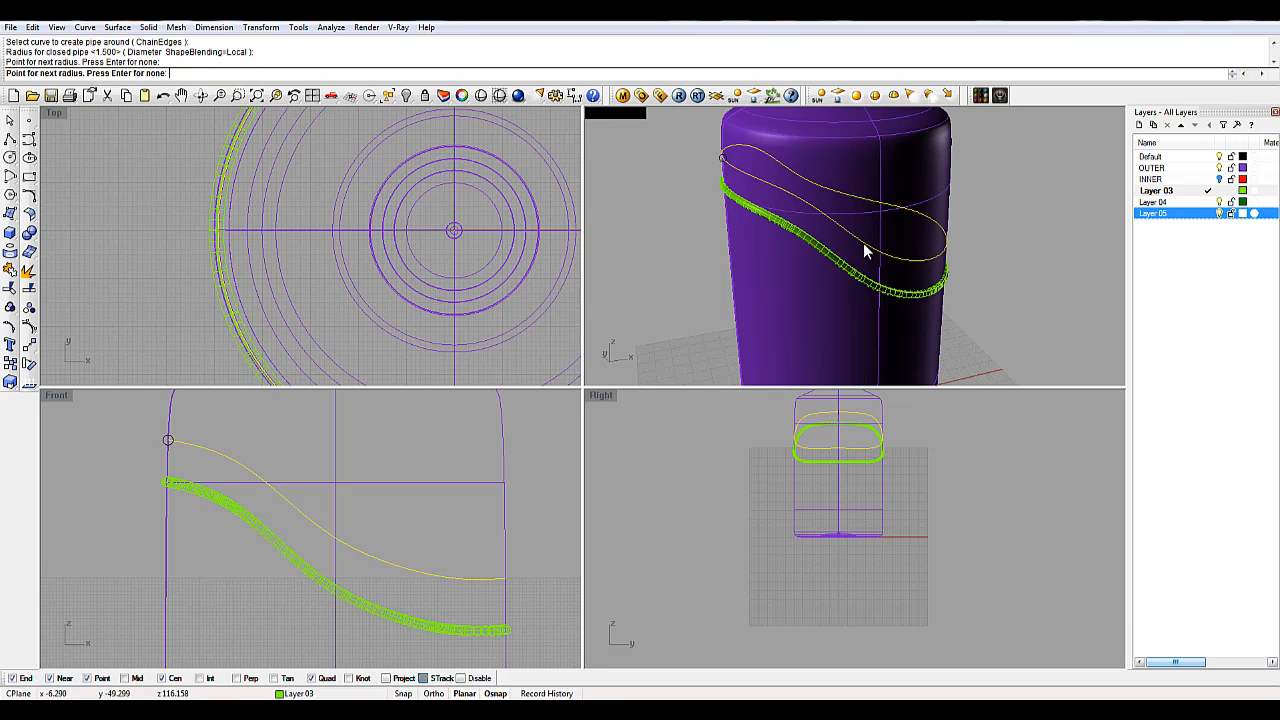
right_click(863, 243)
left_click(1000, 284)
right_click_drag(997, 281, 971, 274)
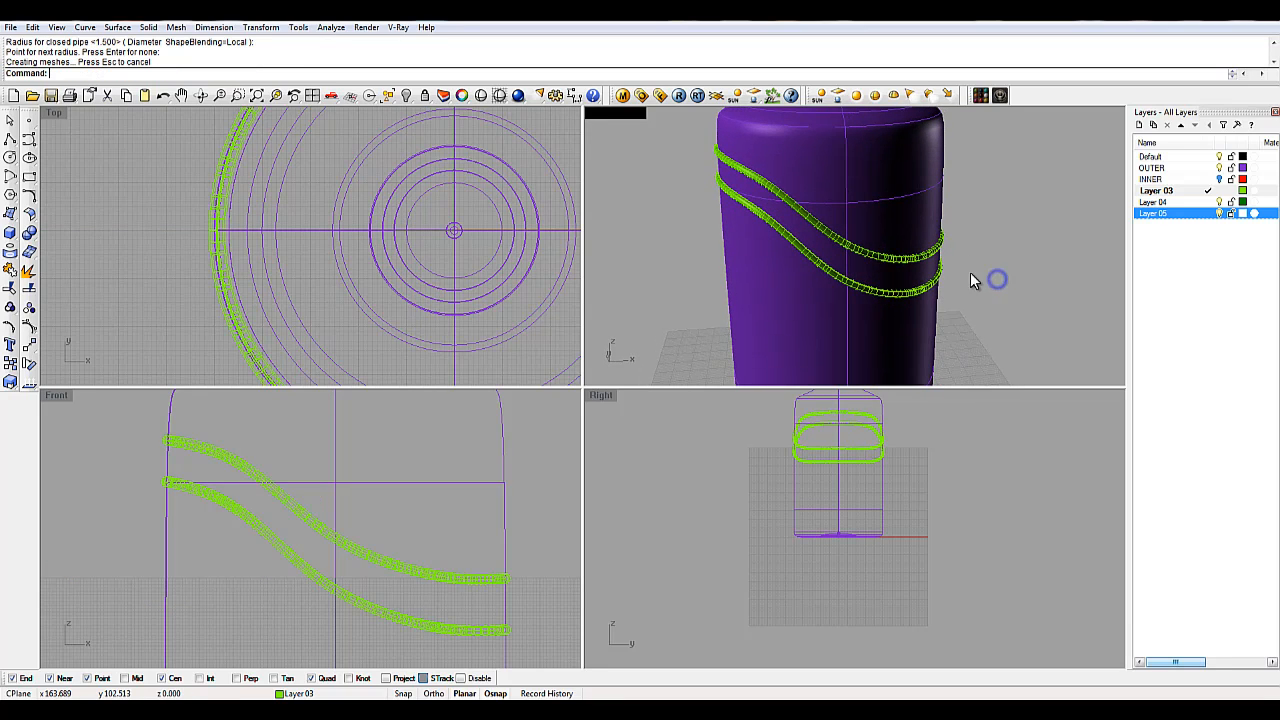
Step: Hide the two projected wave curves inside the pipes, keeping only the pipe surfaces
left_click(406, 548)
scroll(406, 548, "up", 2)
left_click(413, 581)
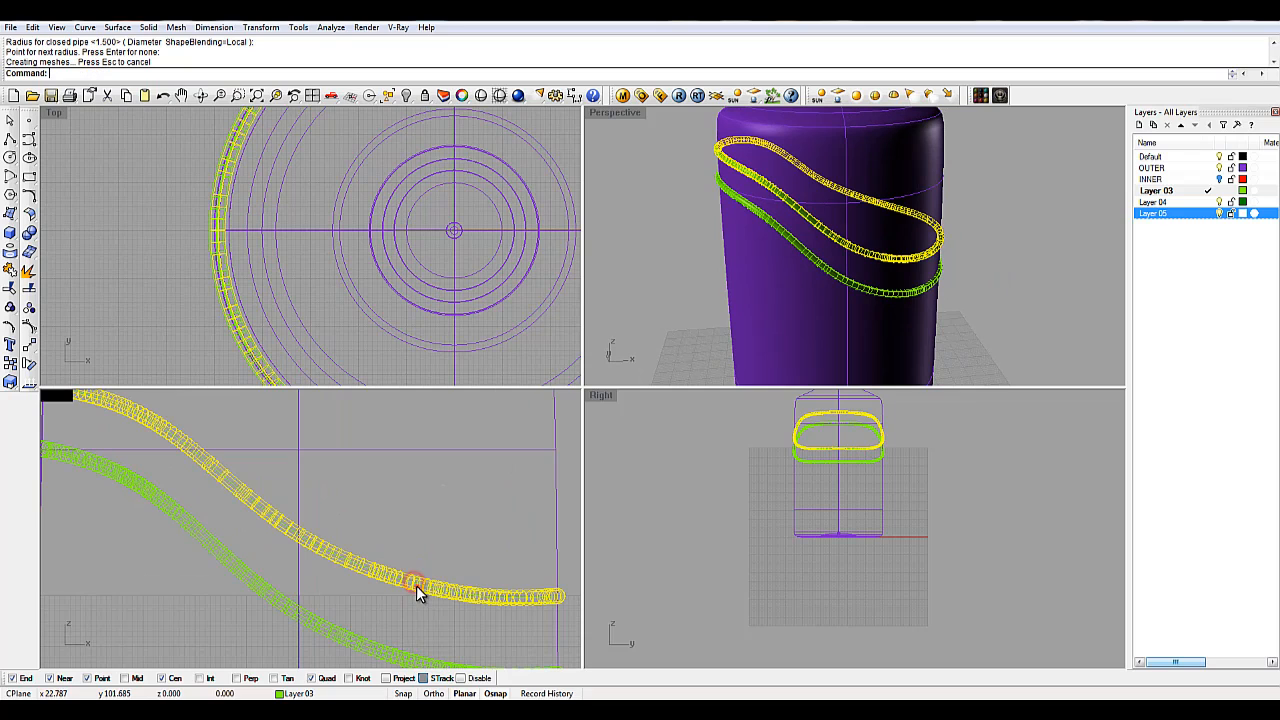
left_click(419, 585)
left_click(463, 619)
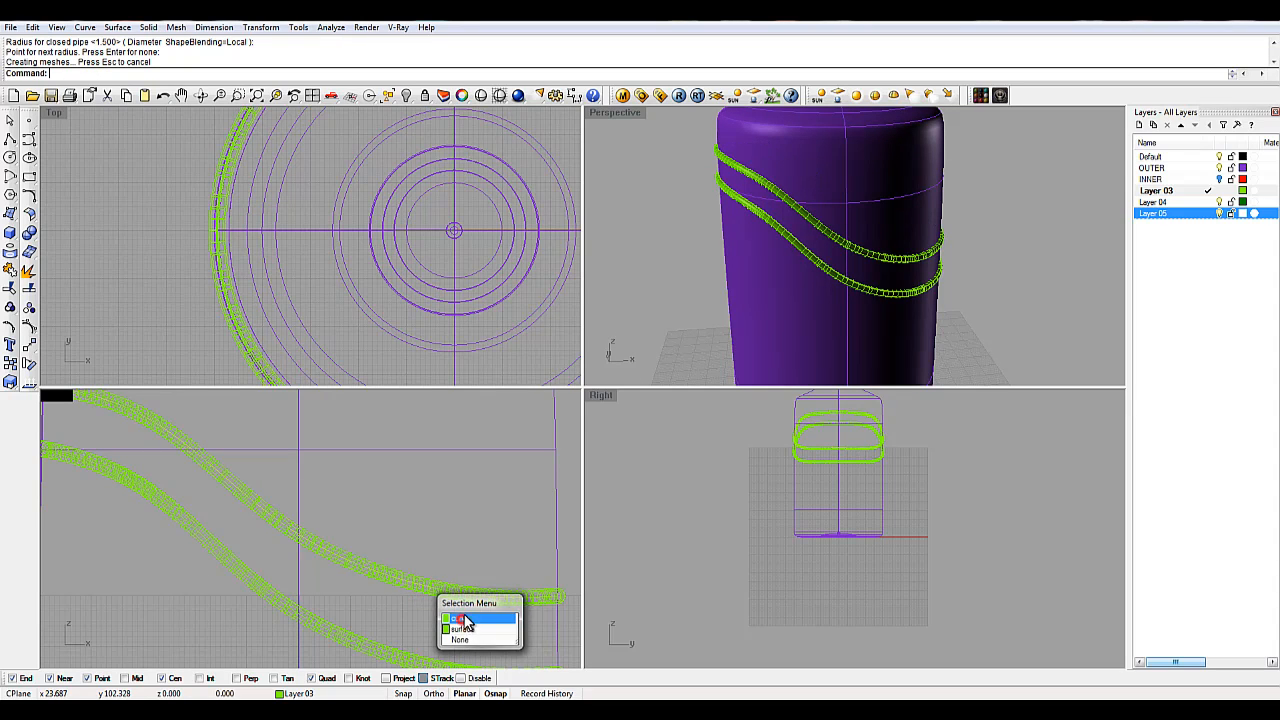
right_click_drag(466, 596, 464, 543)
left_click(436, 615)
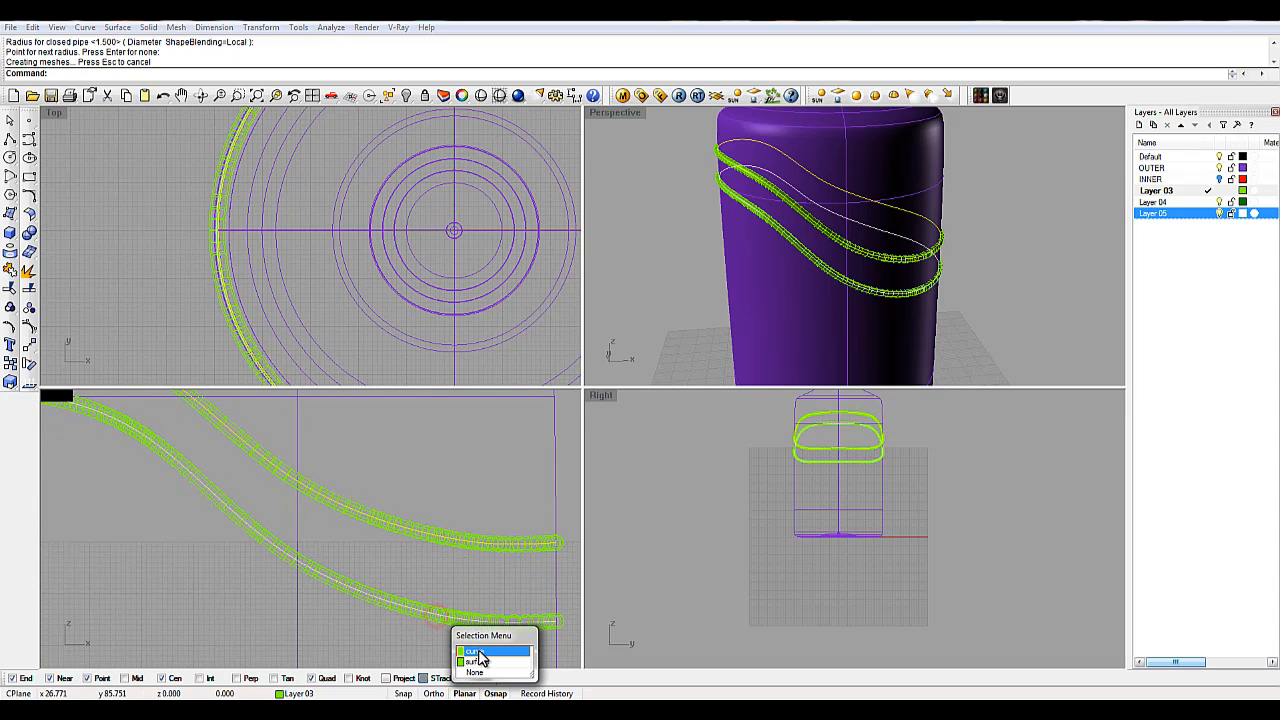
left_click(476, 653)
left_click(406, 96)
left_click(983, 234)
right_click_drag(994, 251, 1010, 272)
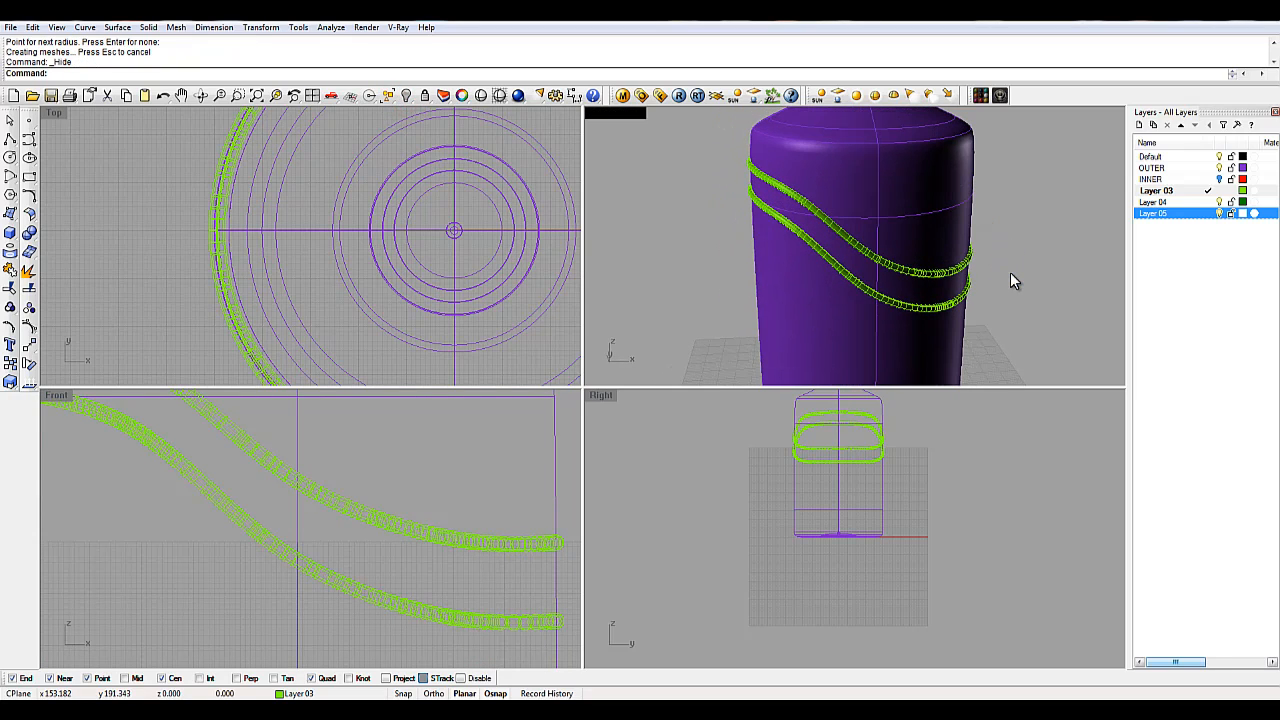
Step: Examine the bottle's open neck and the two pipes wrapped around its body
right_click_drag(884, 268, 893, 200)
scroll(886, 194, "up", 6)
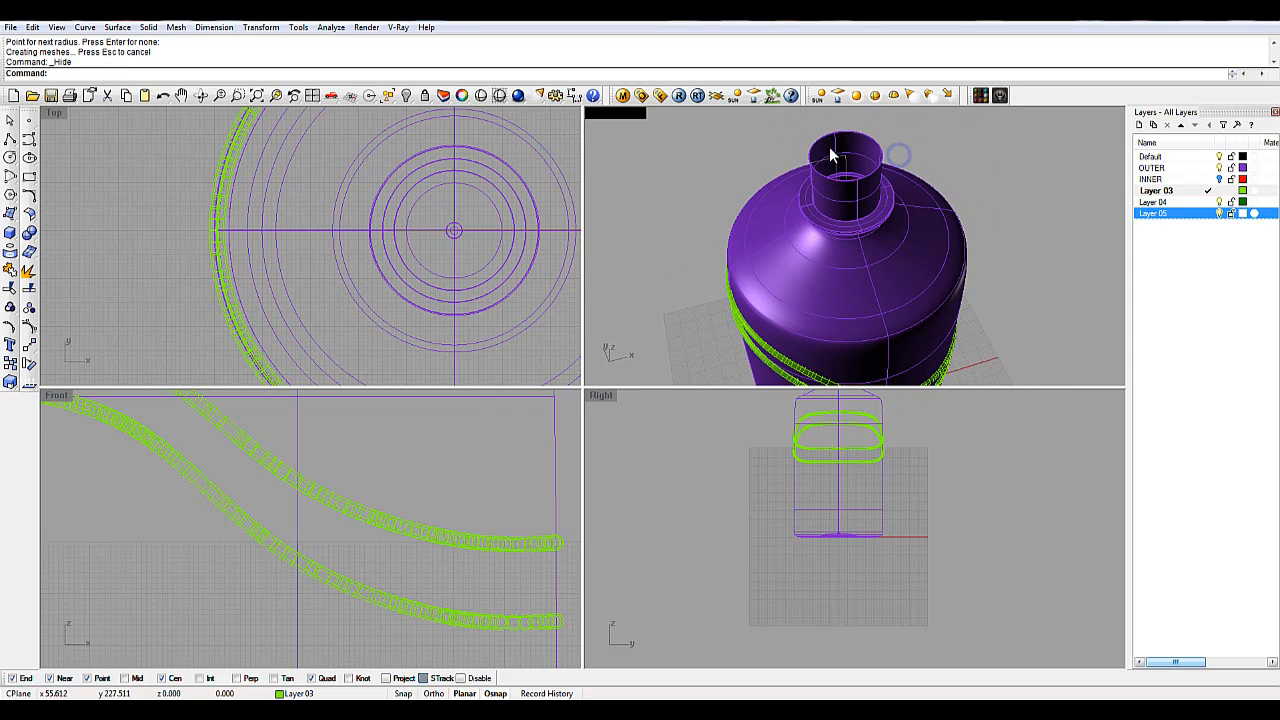
left_click(829, 150)
left_click(1026, 148)
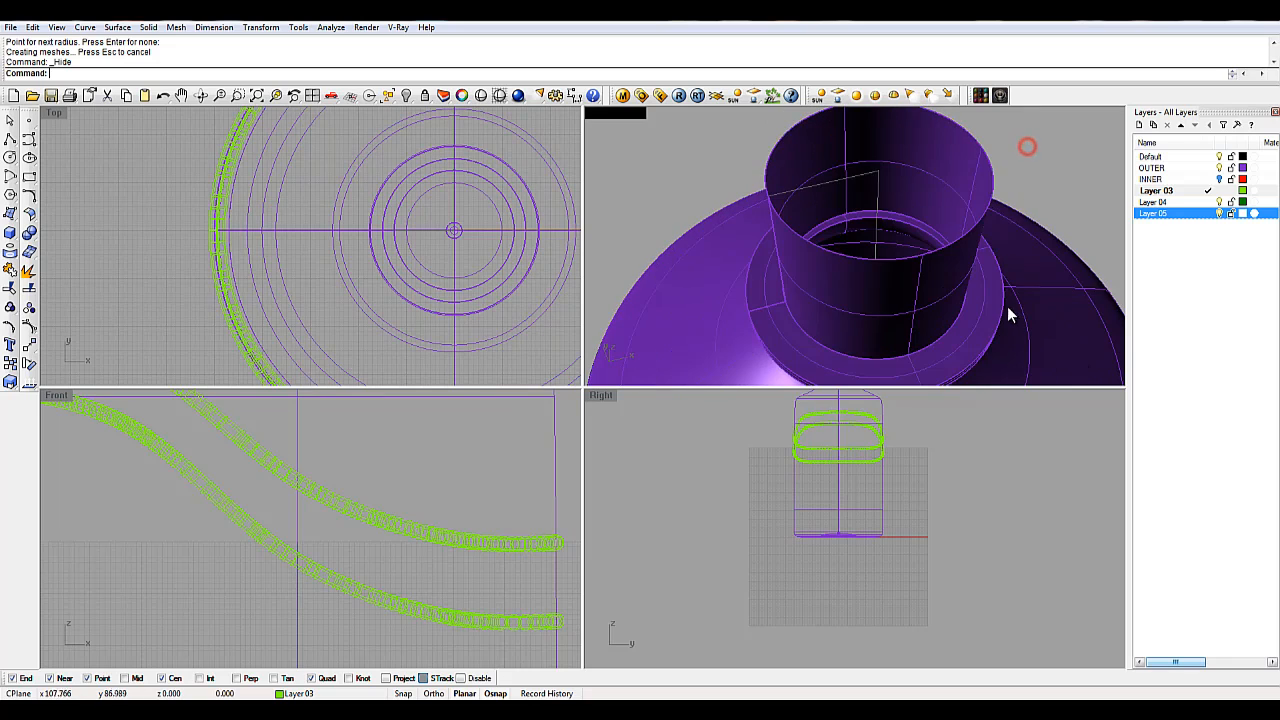
scroll(1008, 310, "down", 7)
right_click_drag(1008, 326, 954, 205, "shift")
right_click_drag(957, 300, 838, 285)
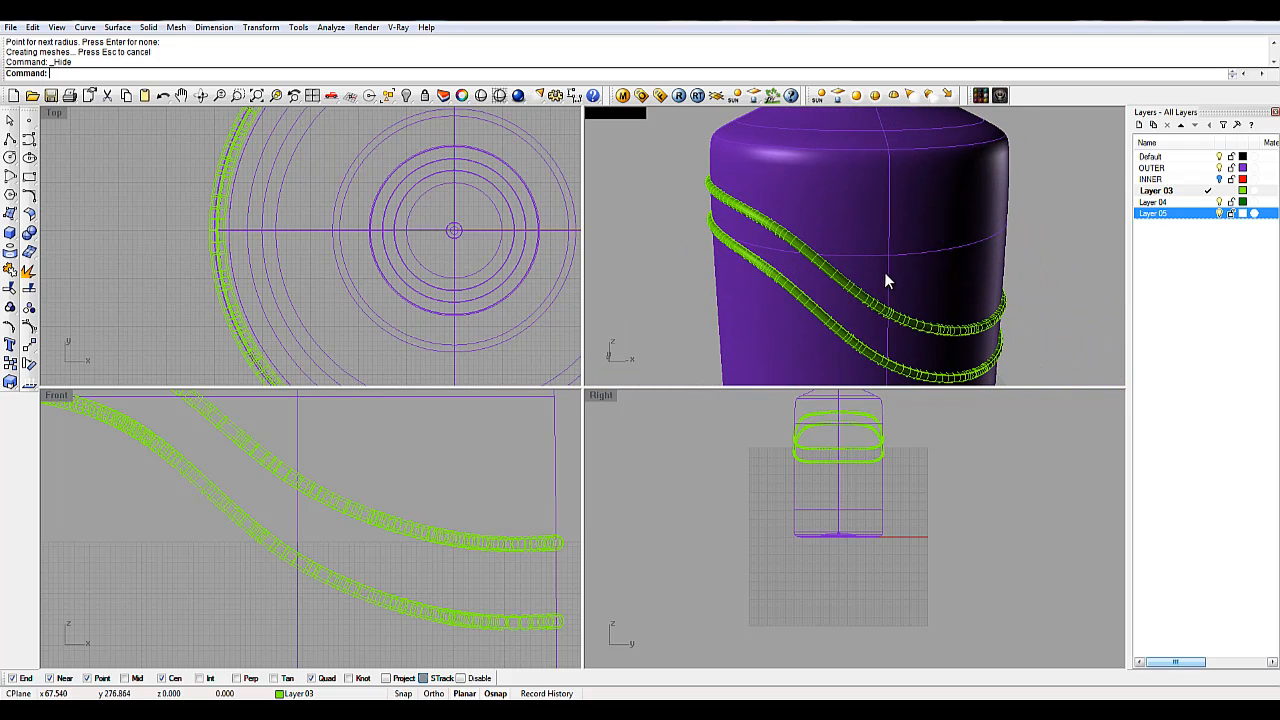
scroll(873, 268, "down", 2)
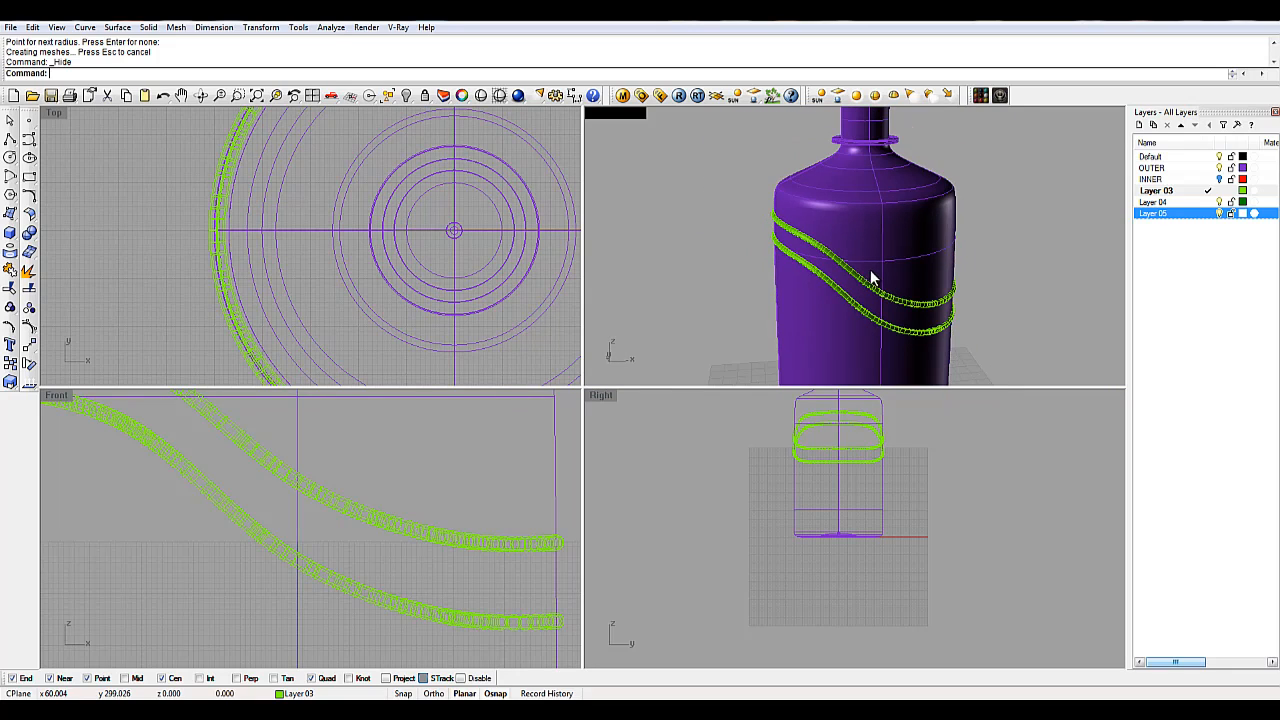
left_click(704, 307)
type("split")
key("Return")
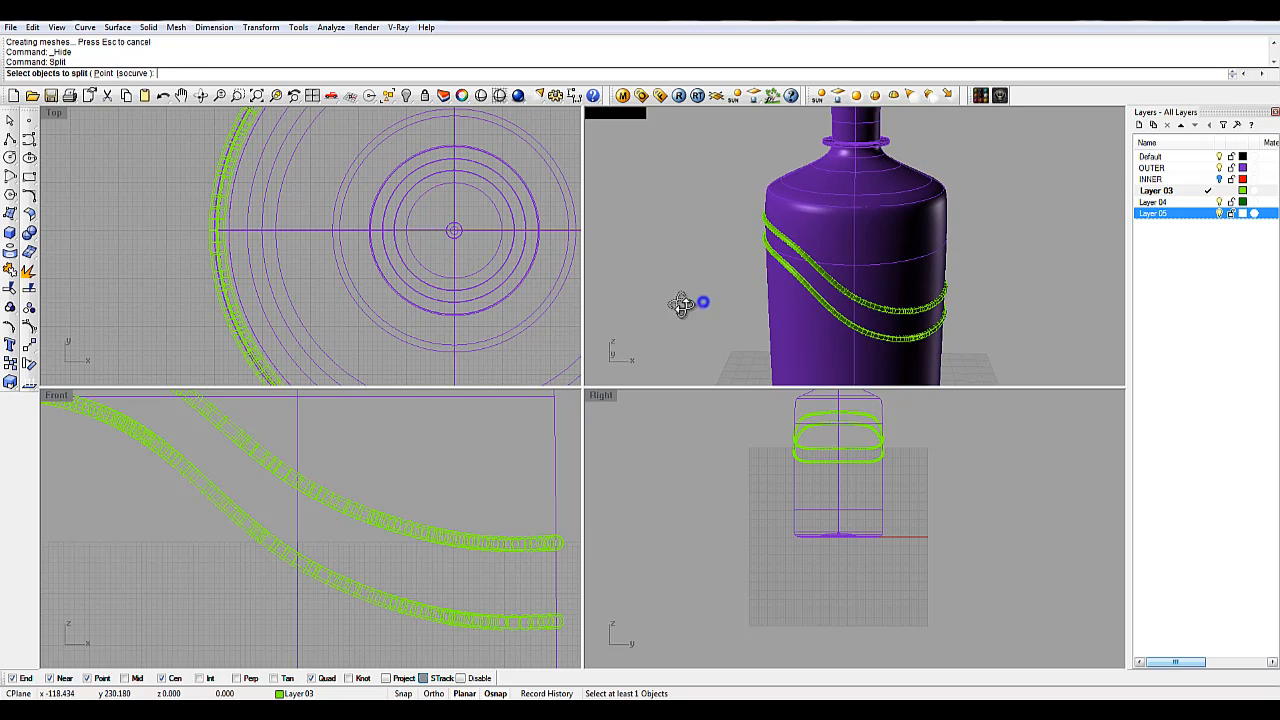
scroll(851, 308, "up", 3)
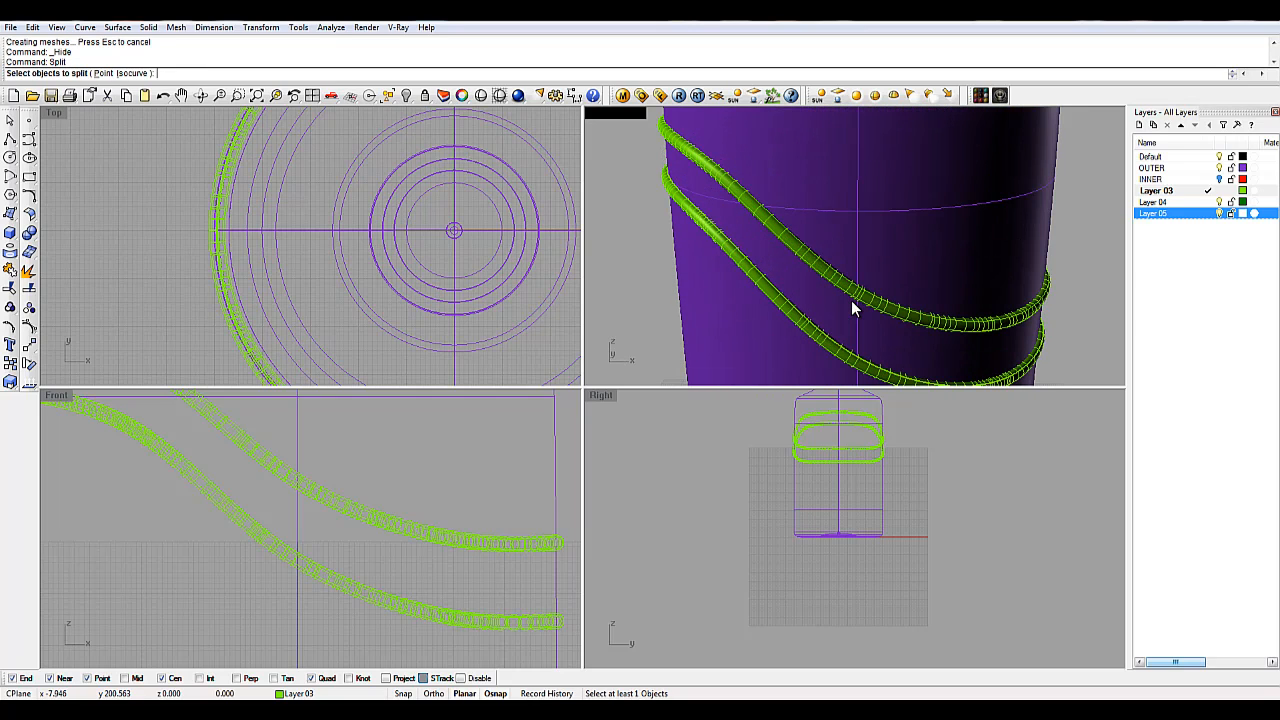
scroll(851, 300, "down", 1)
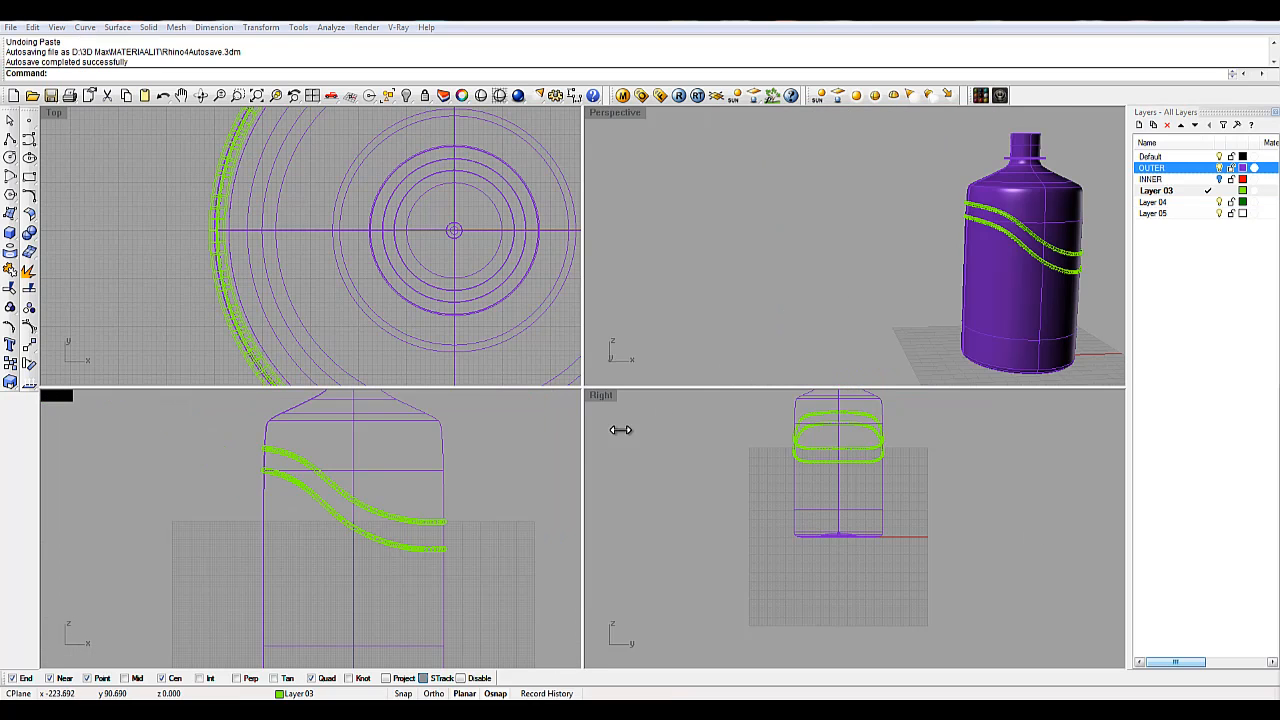
Step: Copy both wave-shaped pipes and the outer bottle polysurface to the clipboard
scroll(490, 497, "down", 3)
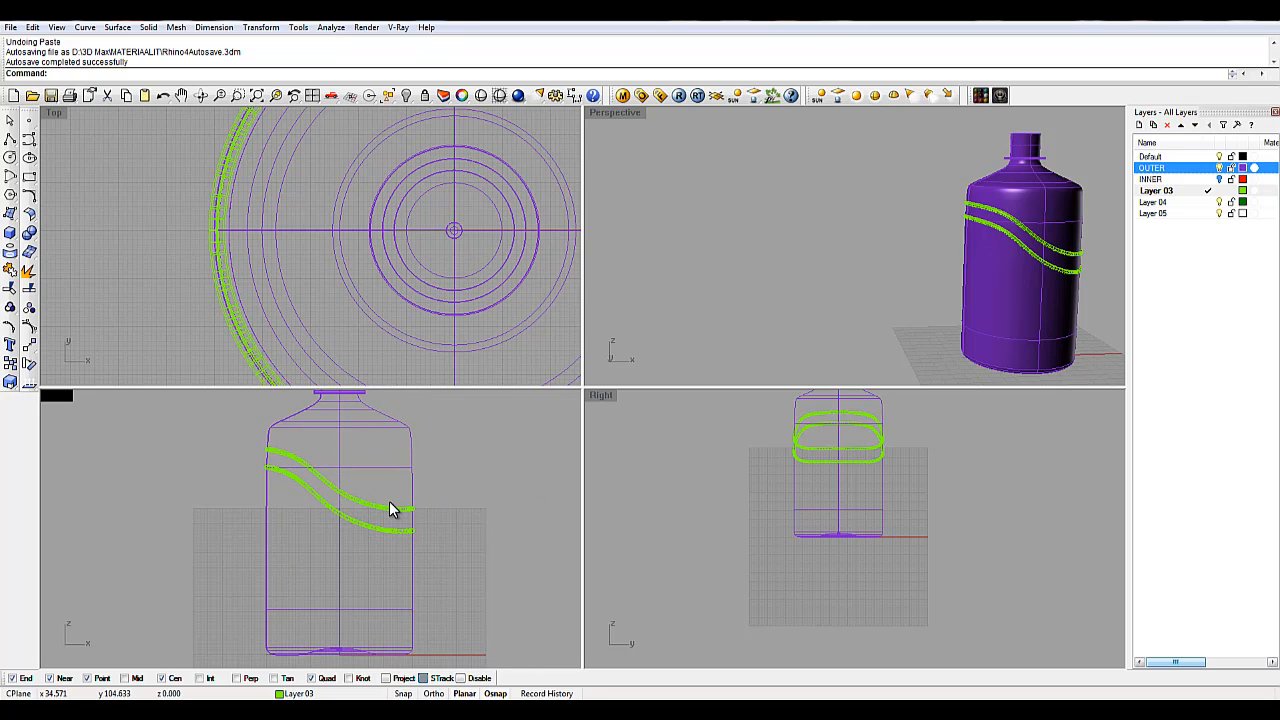
right_click_drag(466, 494, 513, 497)
left_click(441, 504)
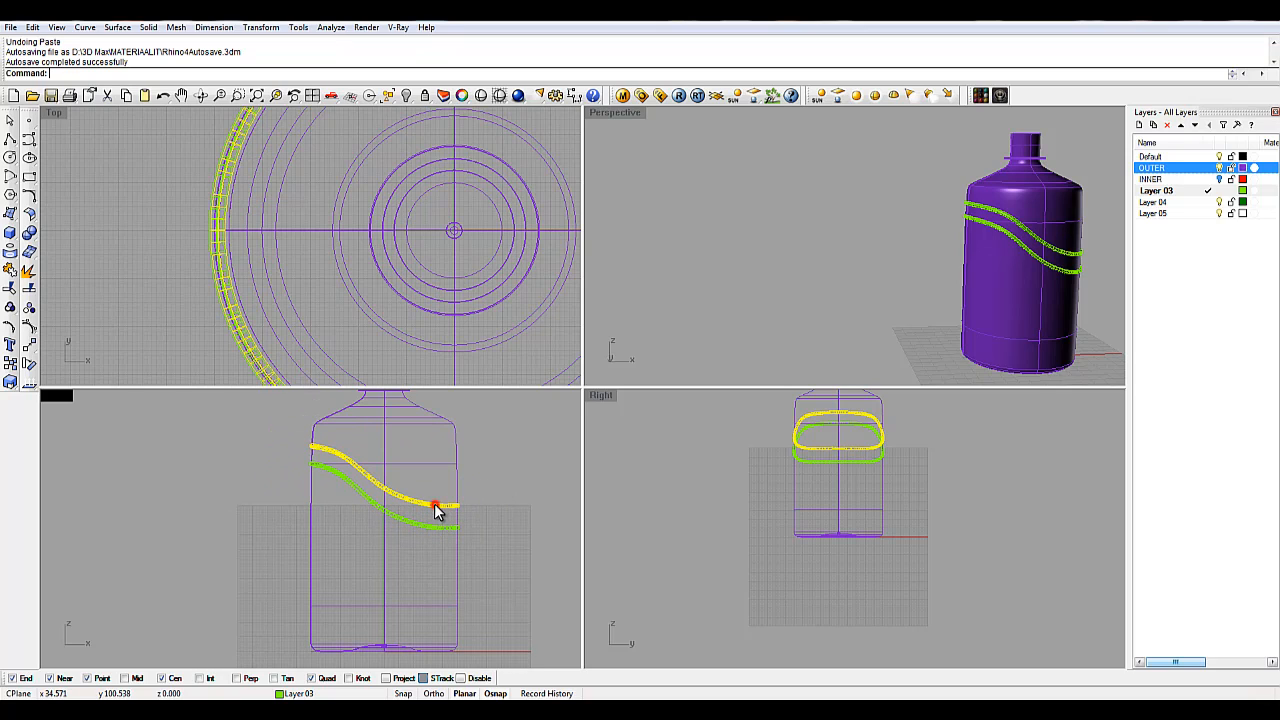
left_click(431, 524, "shift")
left_click(456, 471, "shift")
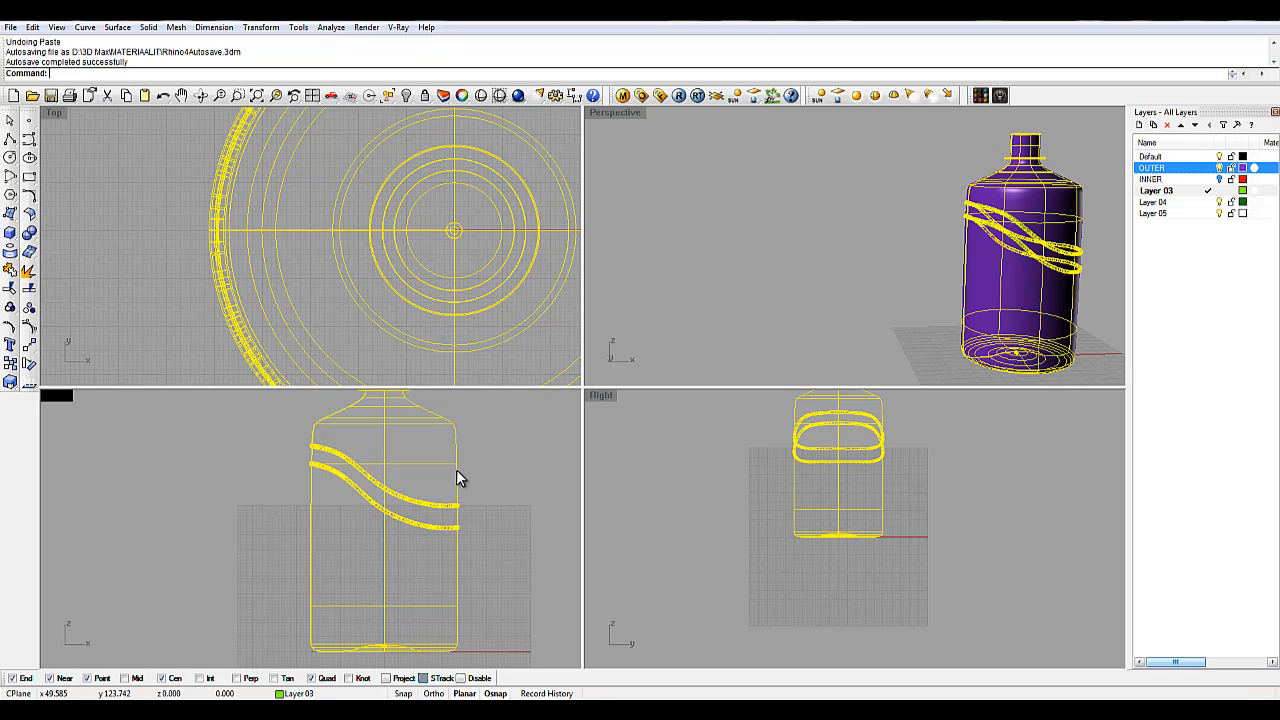
key("ctrl+c")
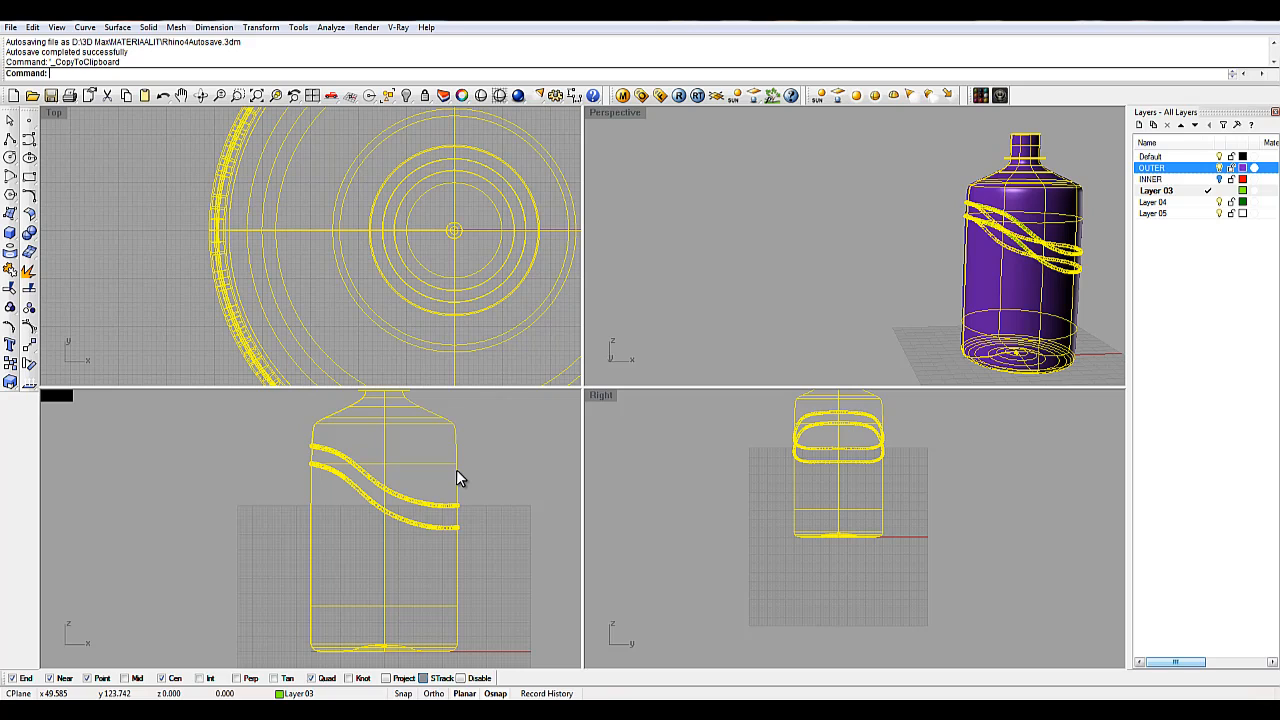
Step: Paste the copied wave pipes and outer bottle polysurface in place and move the copies to Layer 05
key("ctrl+v")
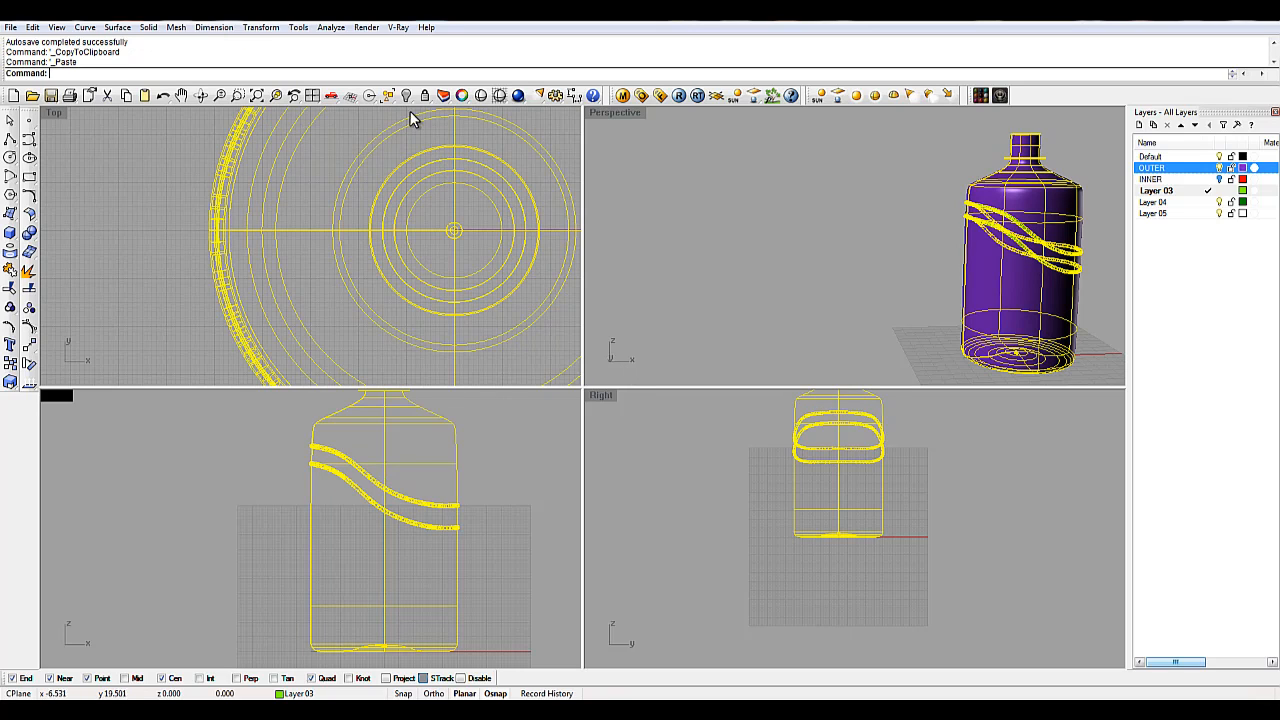
left_click(444, 103)
left_click(477, 115)
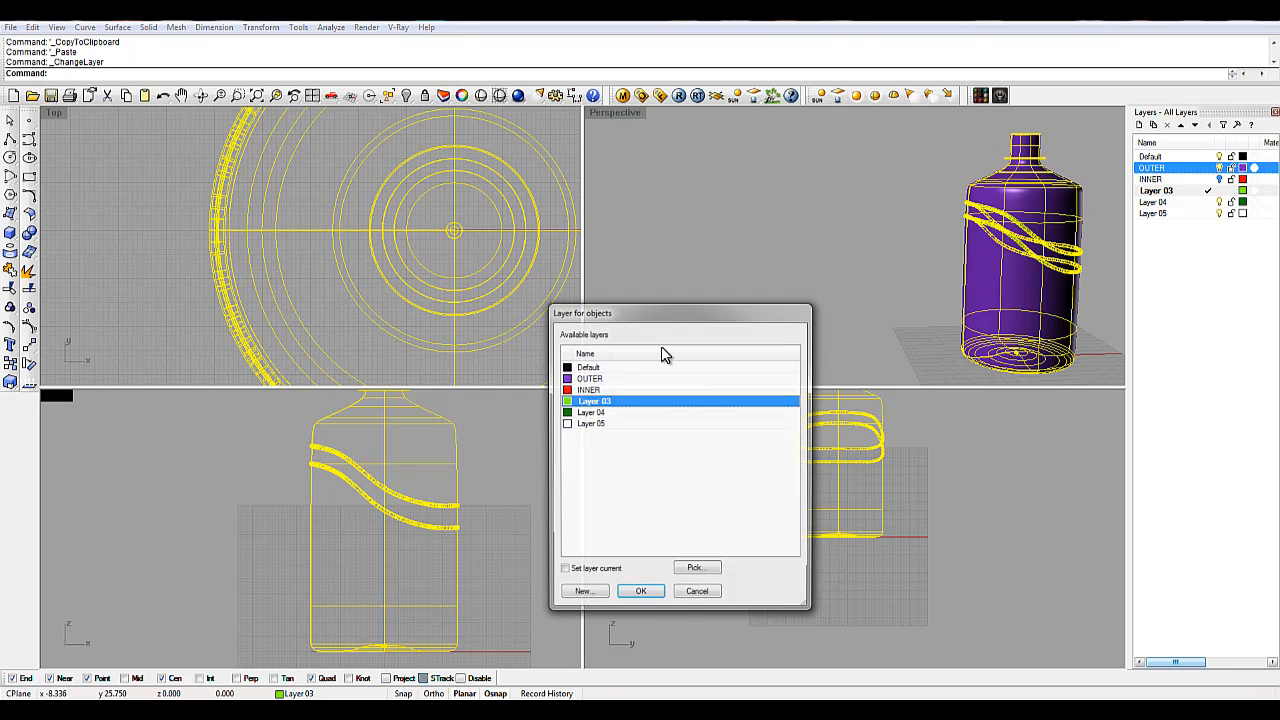
left_click(607, 423)
double_click(607, 423)
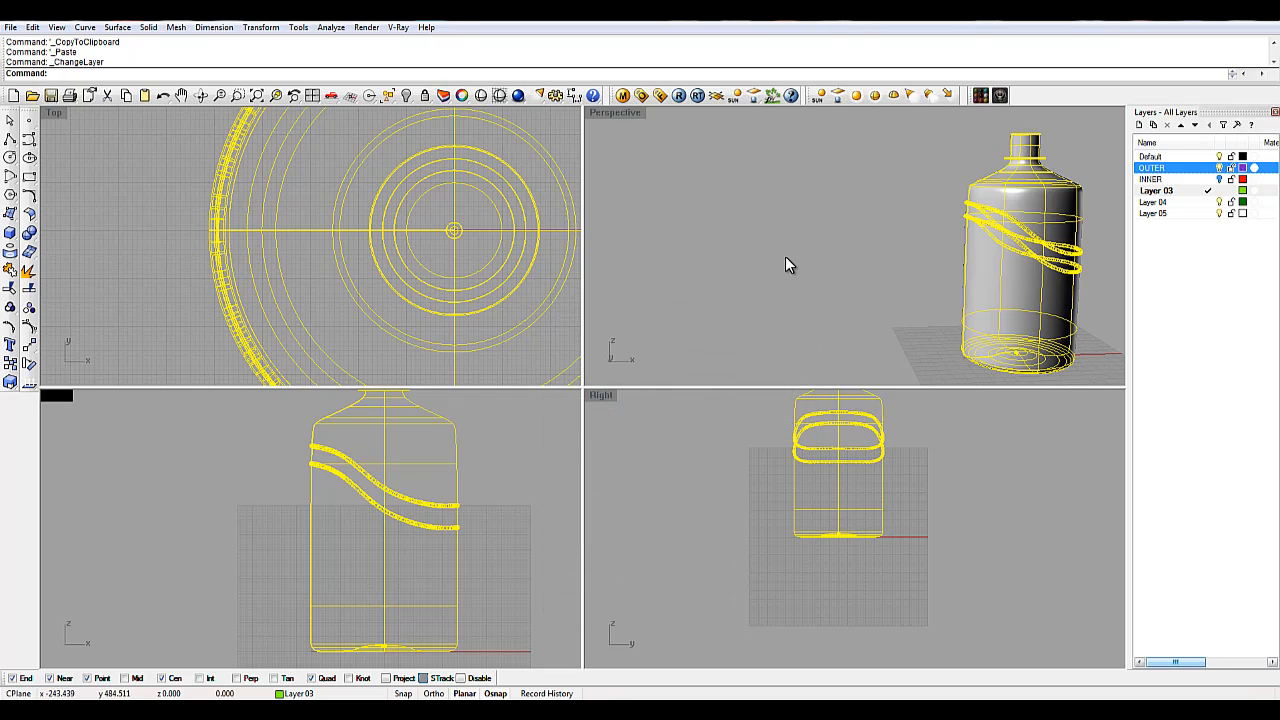
left_click(505, 457)
Step: Split both wave-shaped pipes using the outer bottle polysurface as the cutting object
right_click_drag(910, 236, 875, 263)
scroll(870, 263, "up", 3)
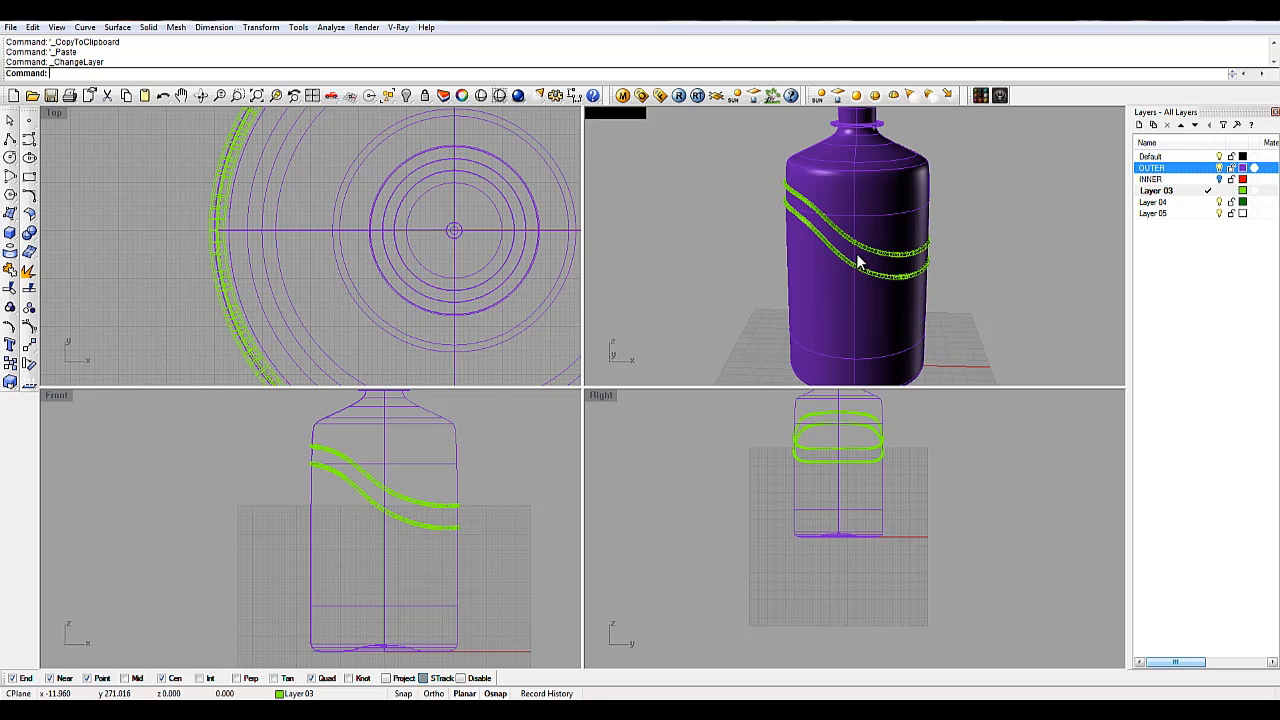
type("Split")
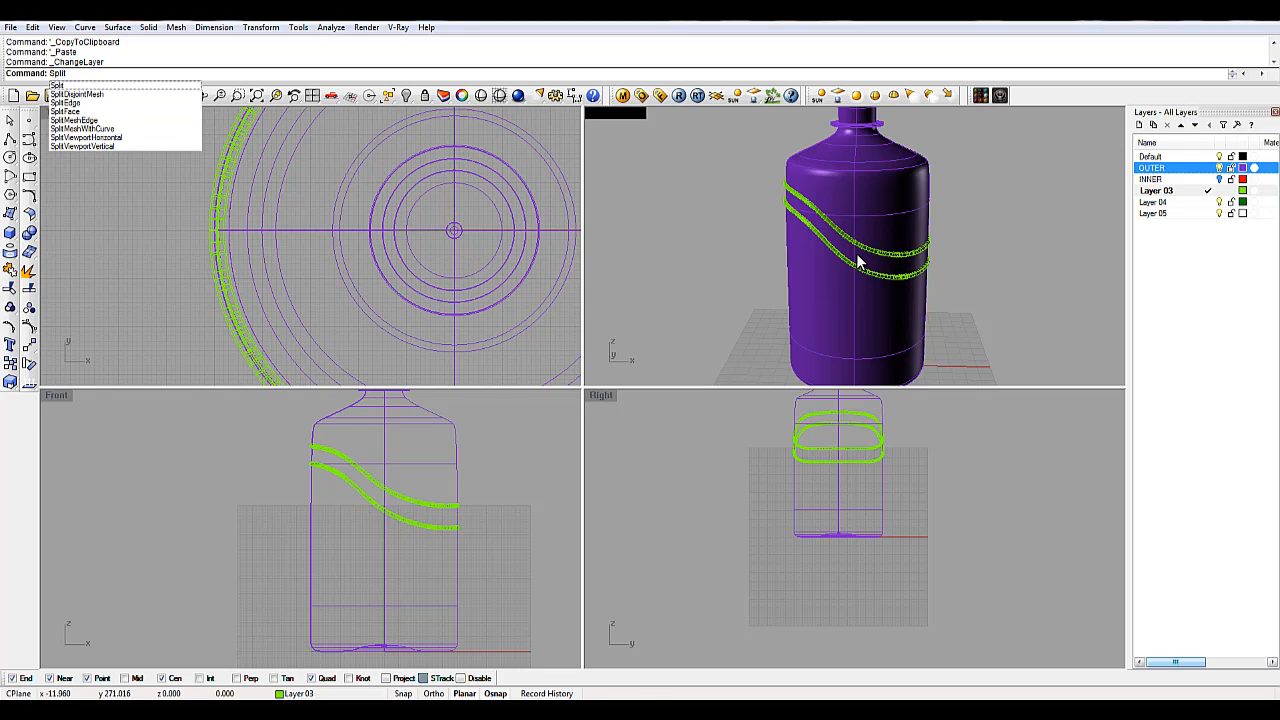
key("Return")
scroll(858, 262, "up", 2)
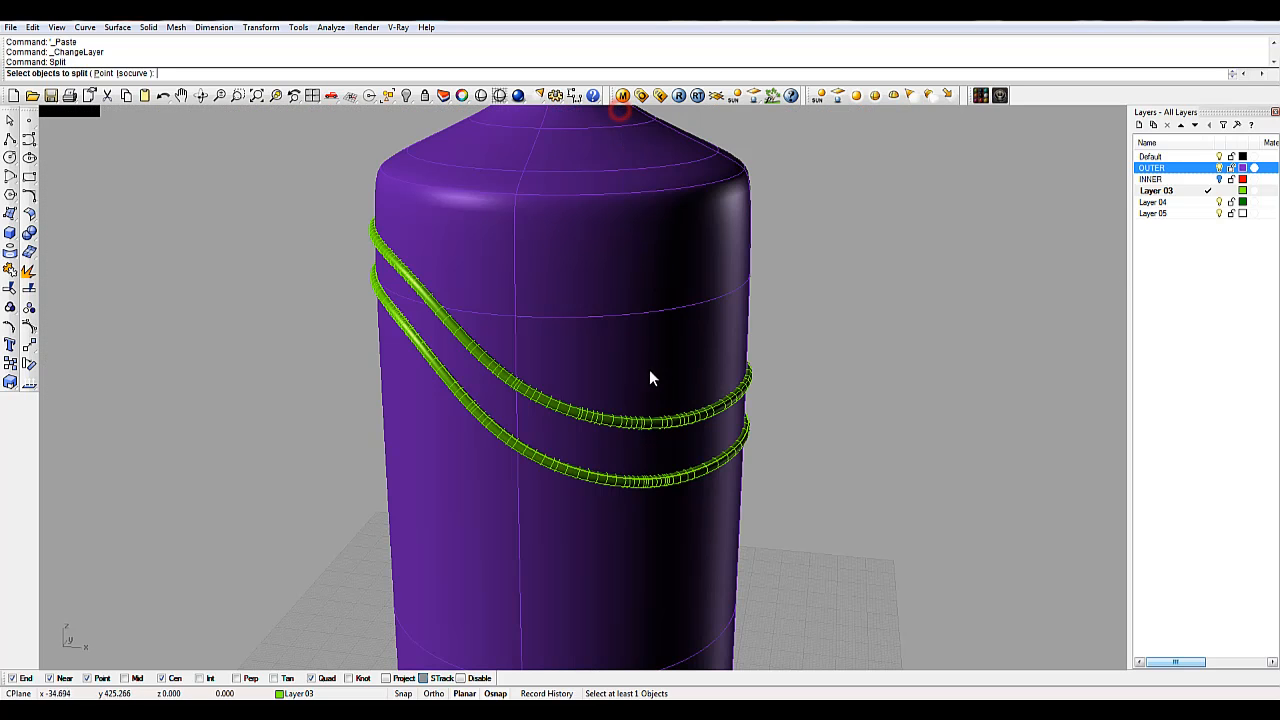
scroll(709, 380, "down", 4)
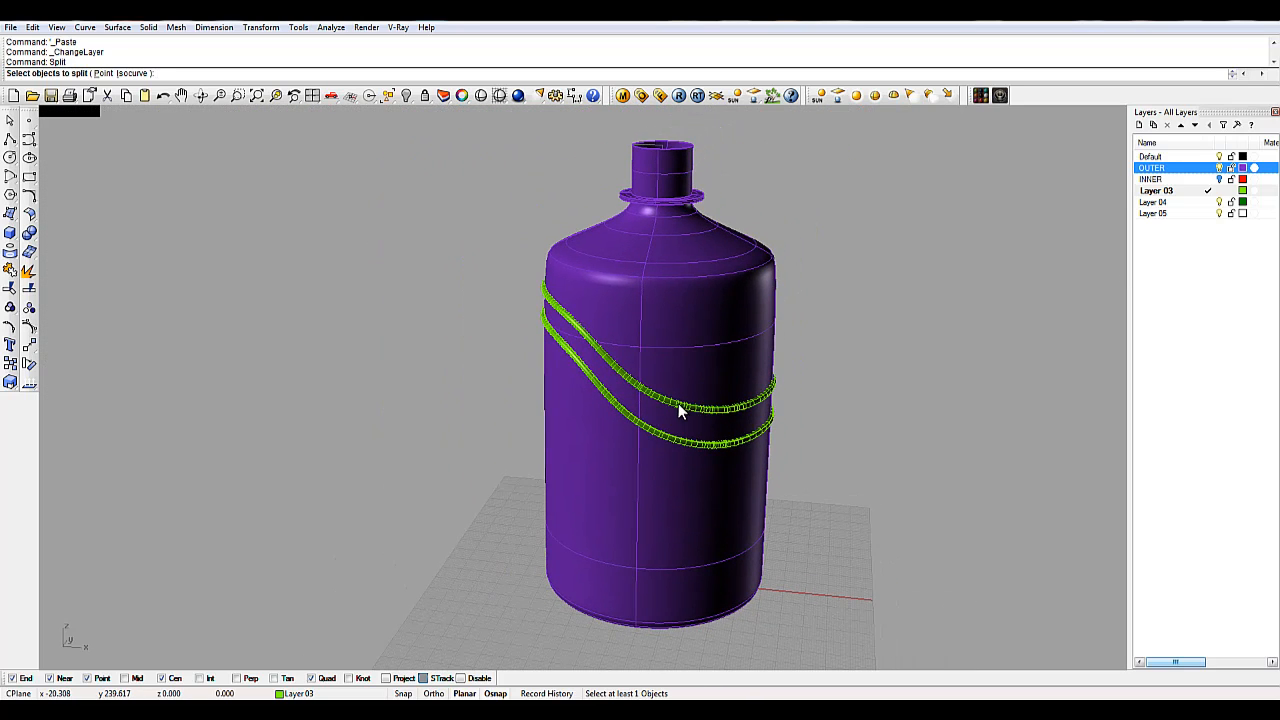
left_click(679, 408)
left_click(717, 441)
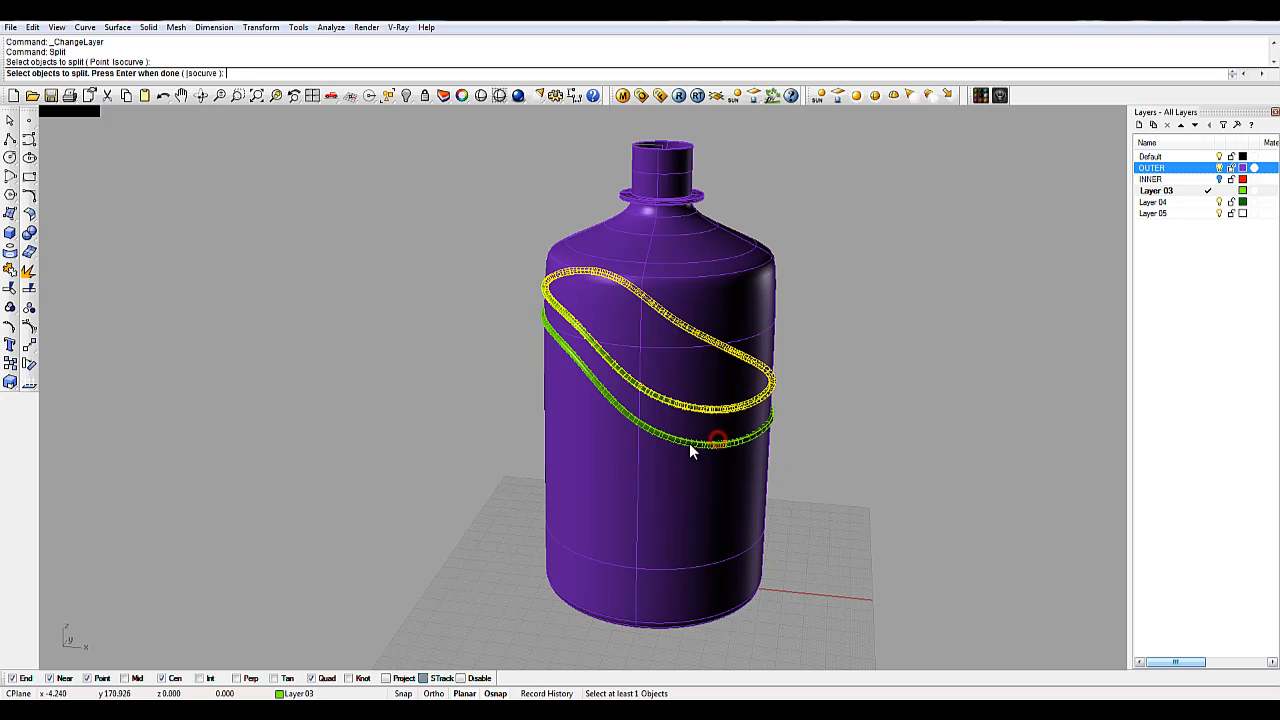
left_click(705, 446)
left_click(728, 480)
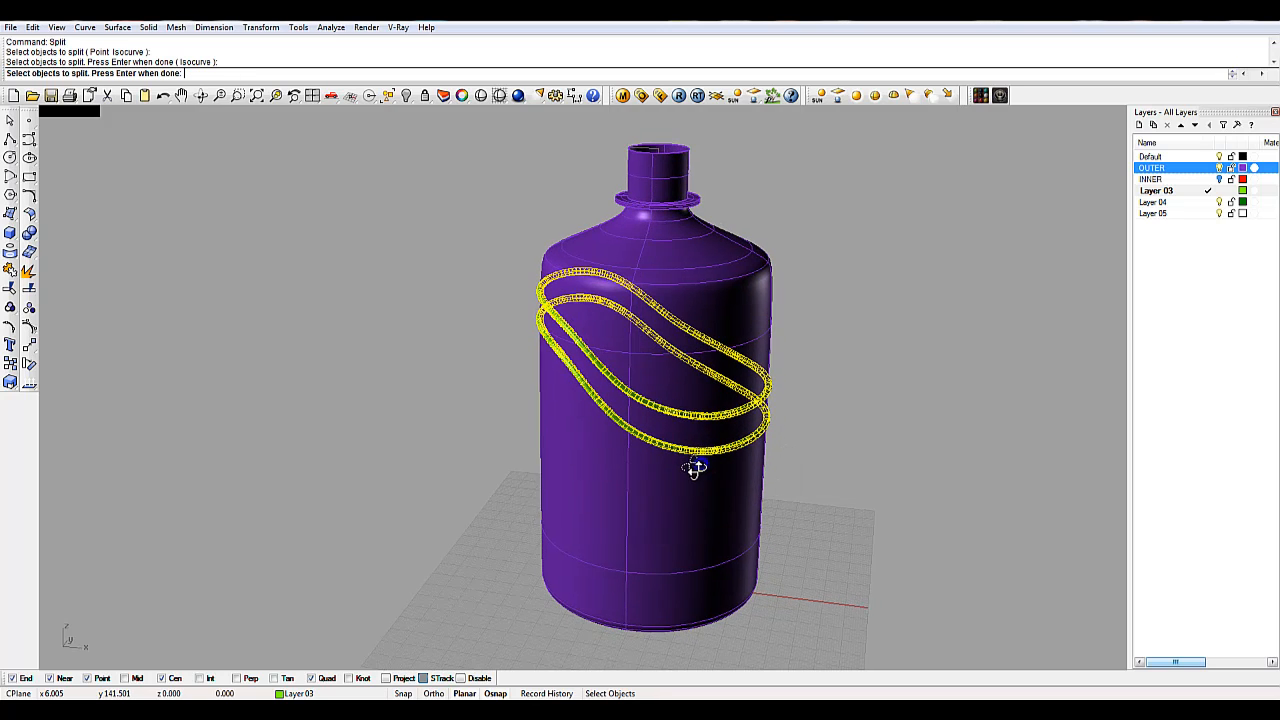
scroll(698, 477, "up", 3)
key("Return")
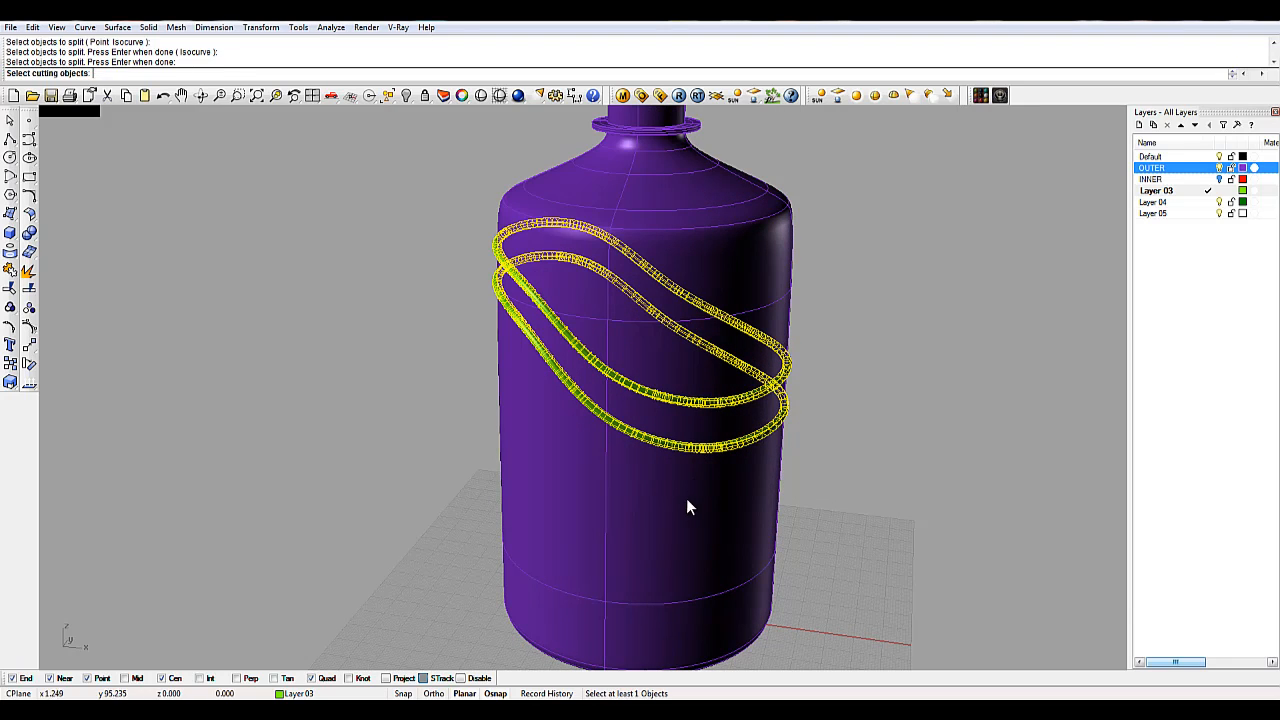
left_click(686, 498)
left_click(729, 536)
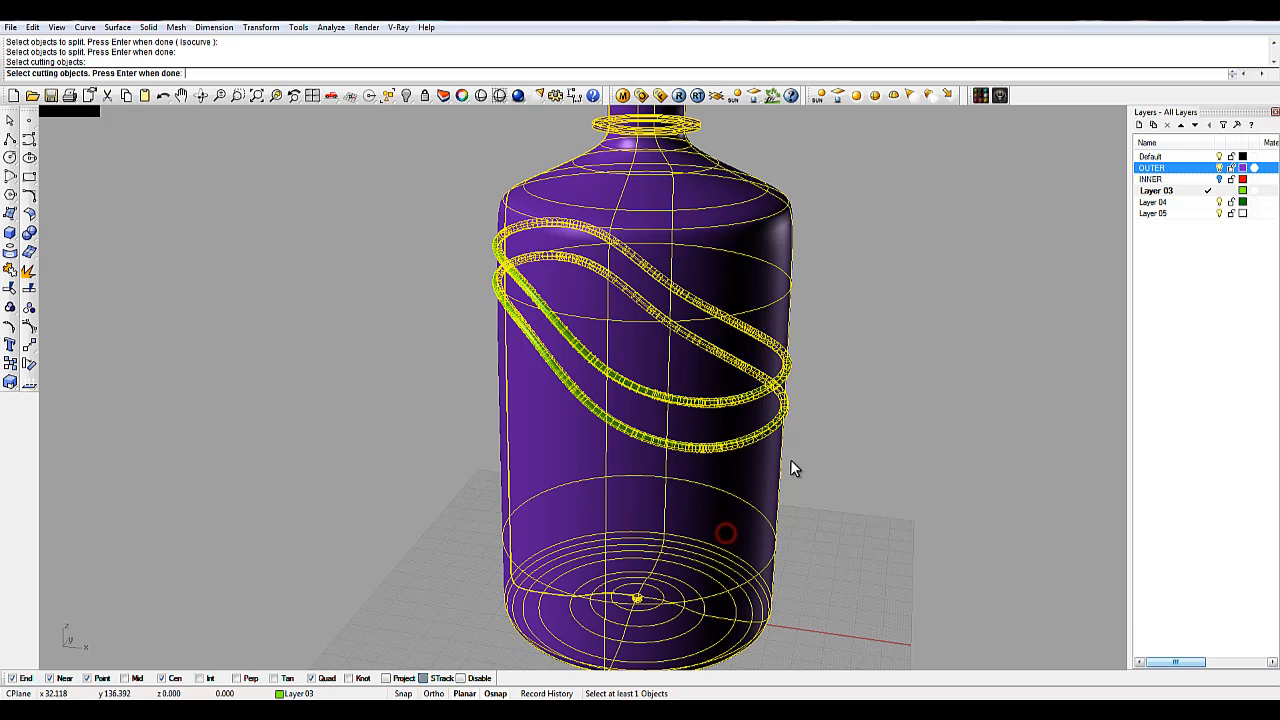
key("Return")
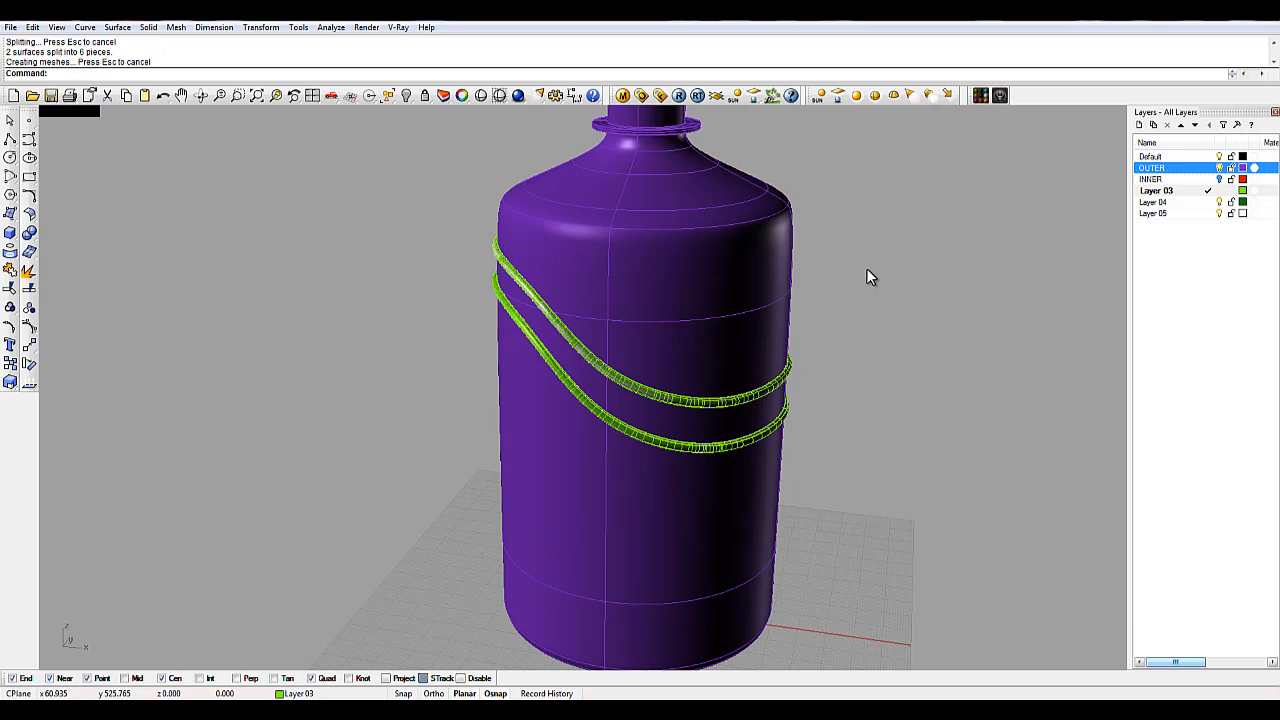
Step: Split the outer bottle polysurface using the two uncut pipe copies from Layer 05 as cutting objects
right_click(856, 291)
left_click(666, 288)
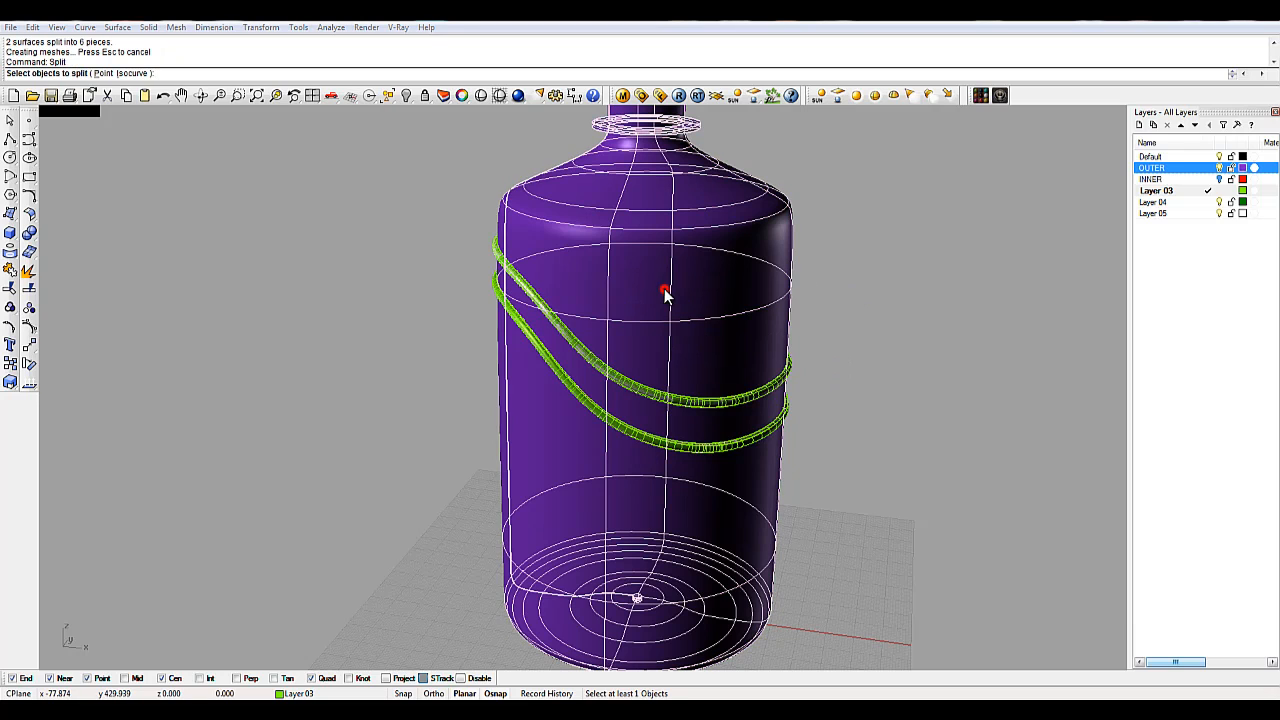
left_click(712, 326)
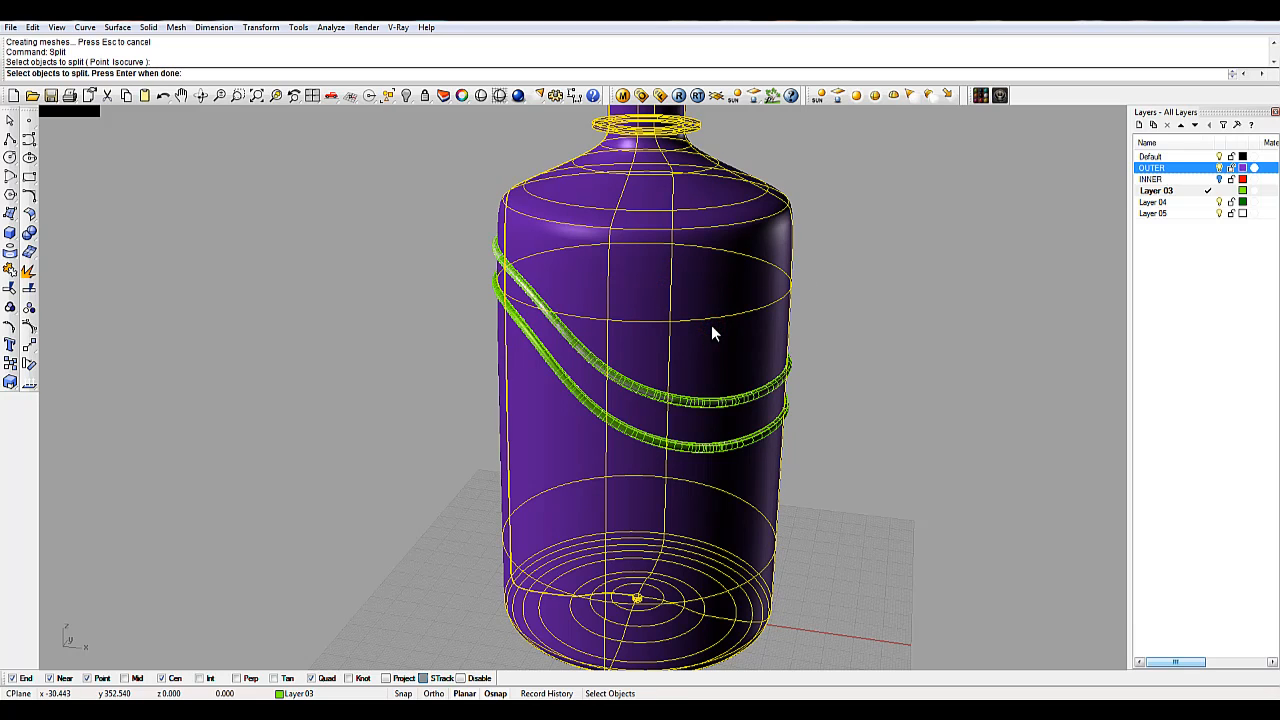
key("Return")
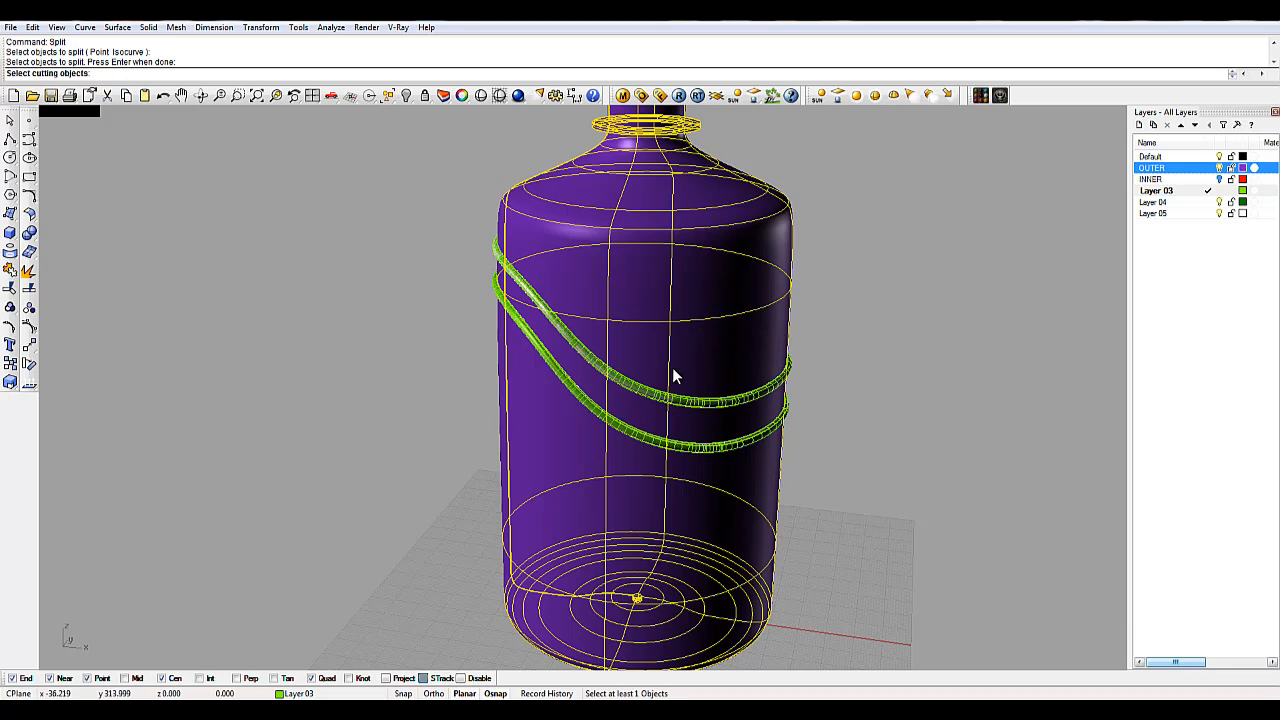
left_click(655, 401)
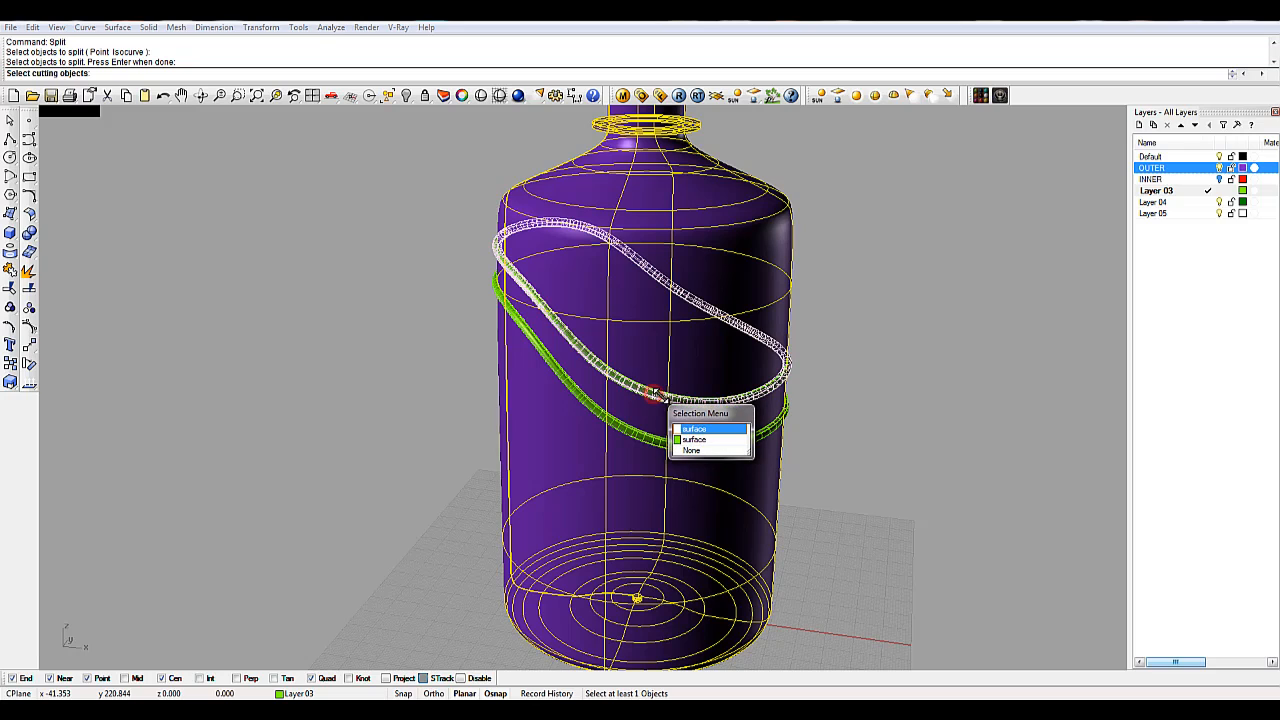
left_click(695, 431)
left_click(640, 439)
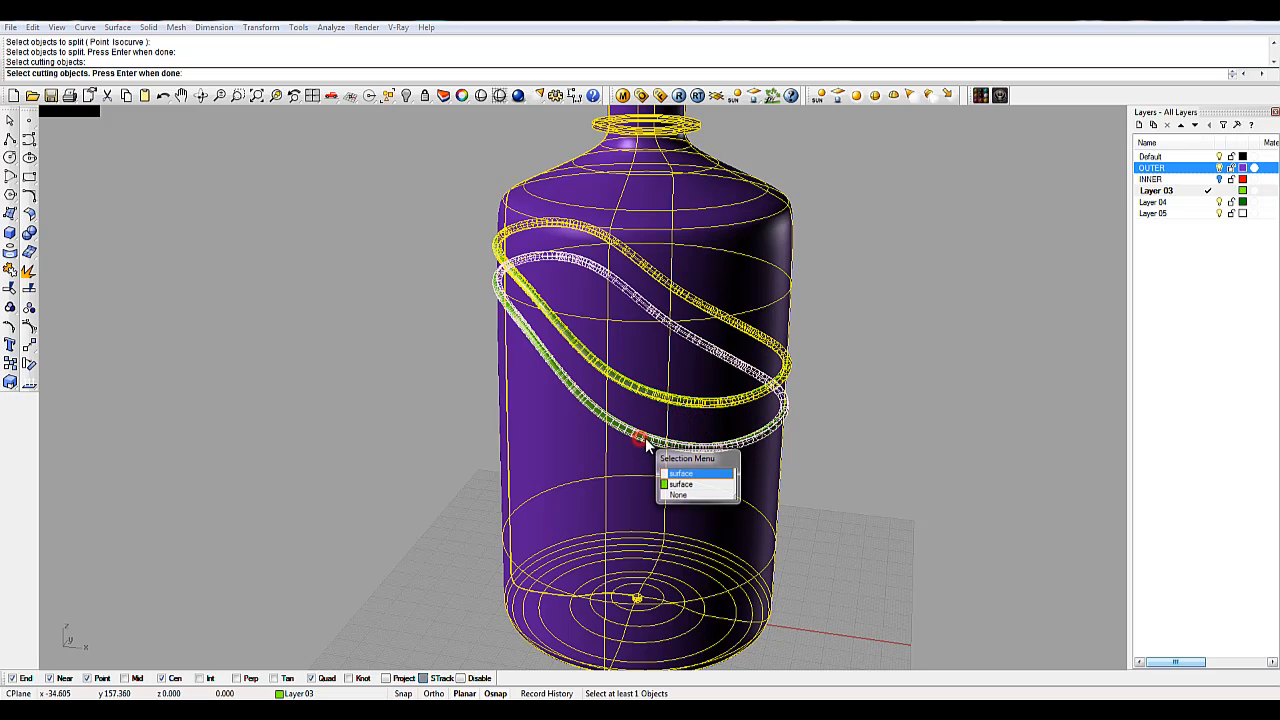
left_click(681, 475)
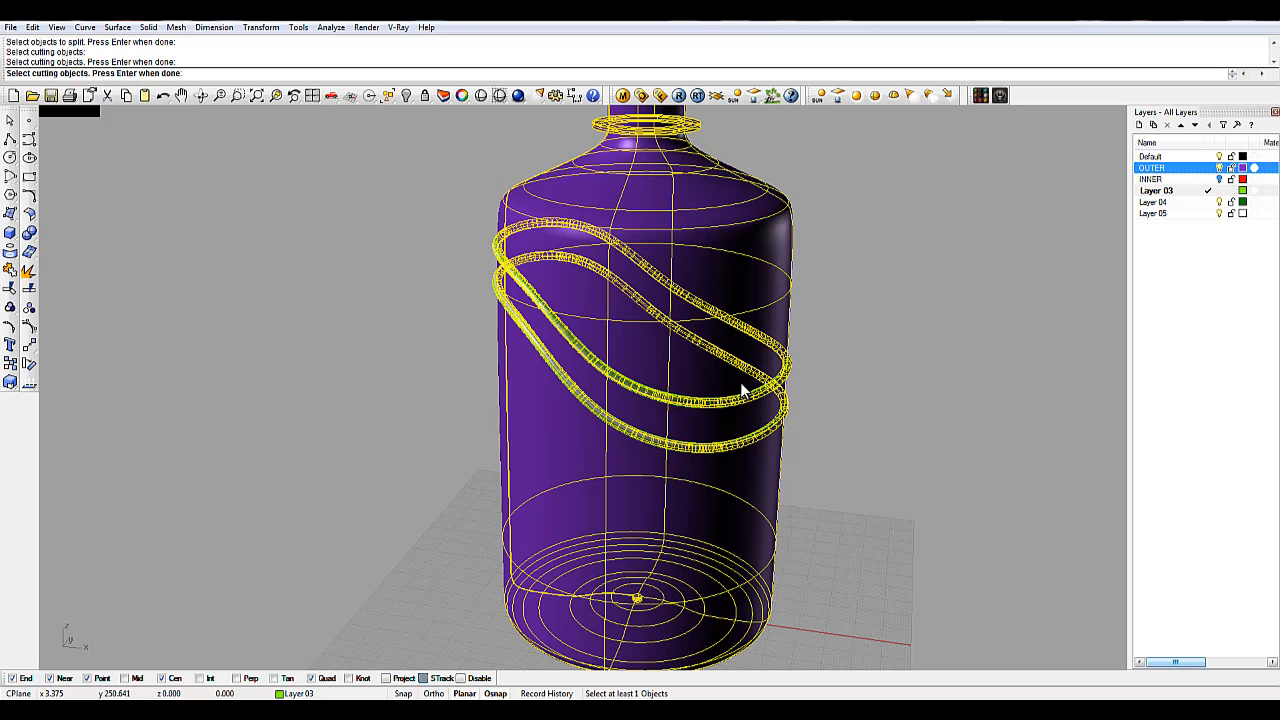
key("Return")
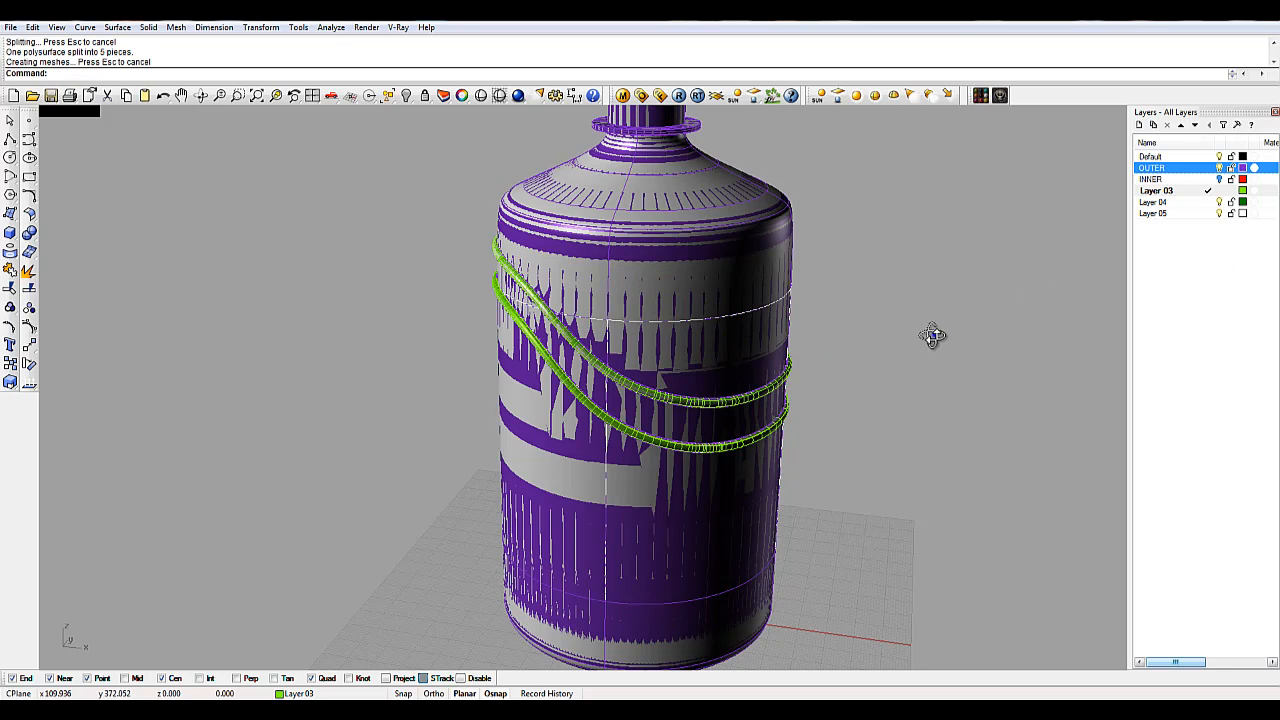
Step: Hide Layer 05 and check the split pipes around the bottle's body
left_click(1219, 213)
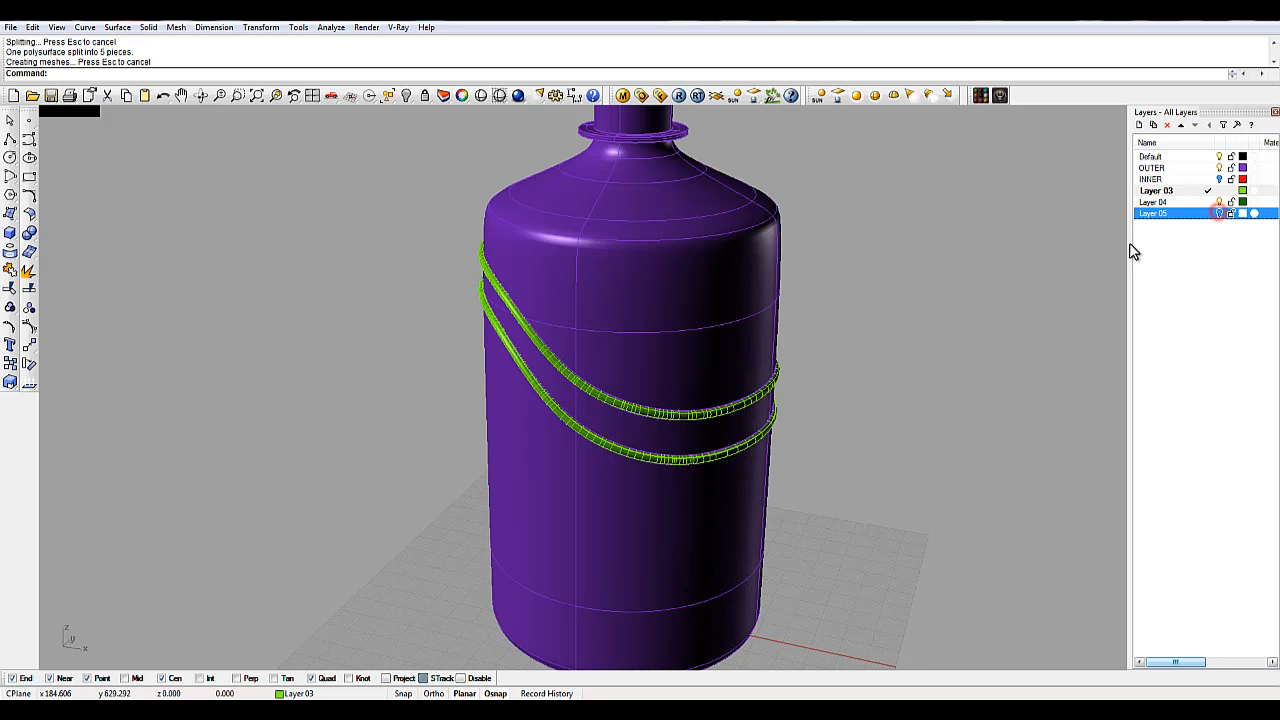
right_click_drag(894, 298, 854, 316)
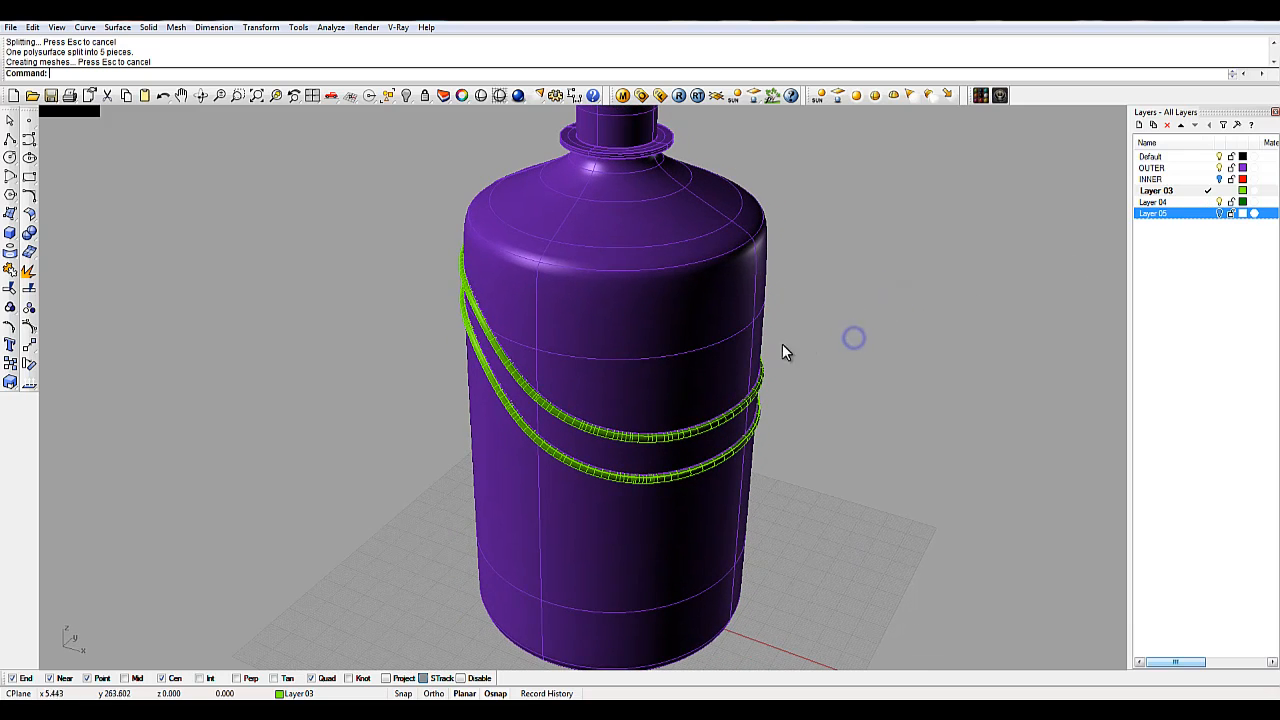
scroll(746, 350, "up", 3)
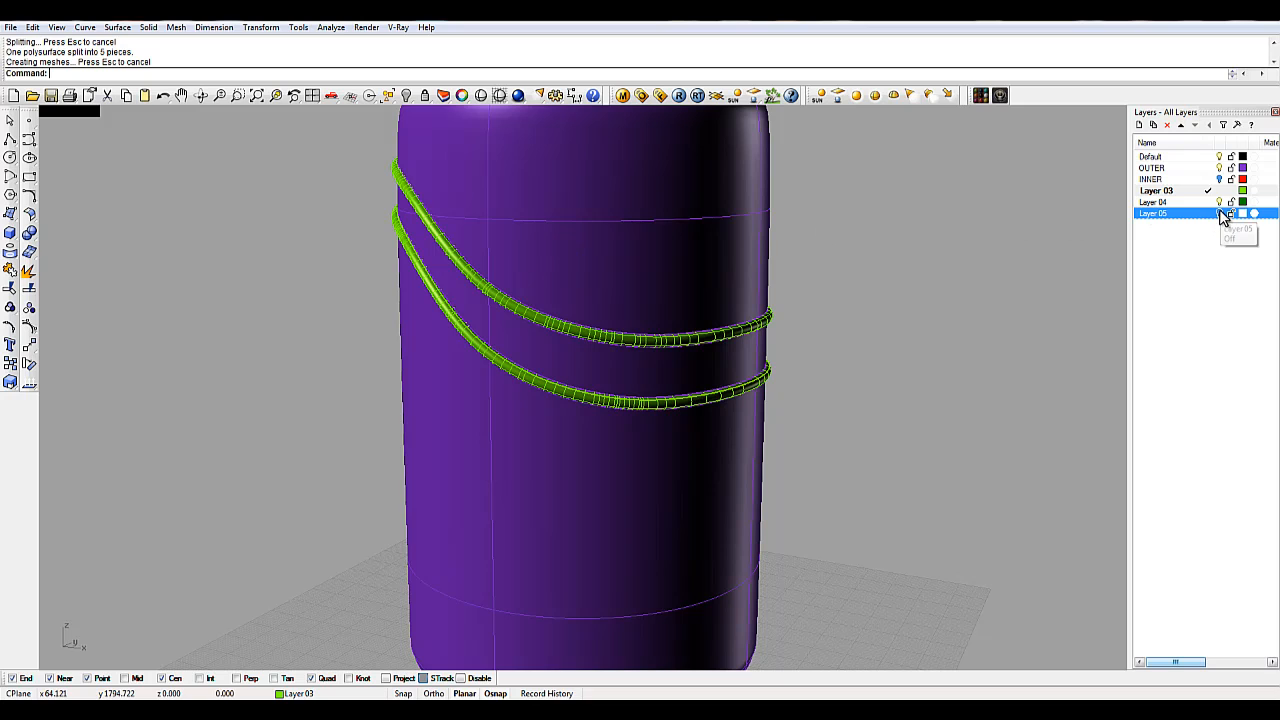
right_click_drag(897, 283, 858, 301)
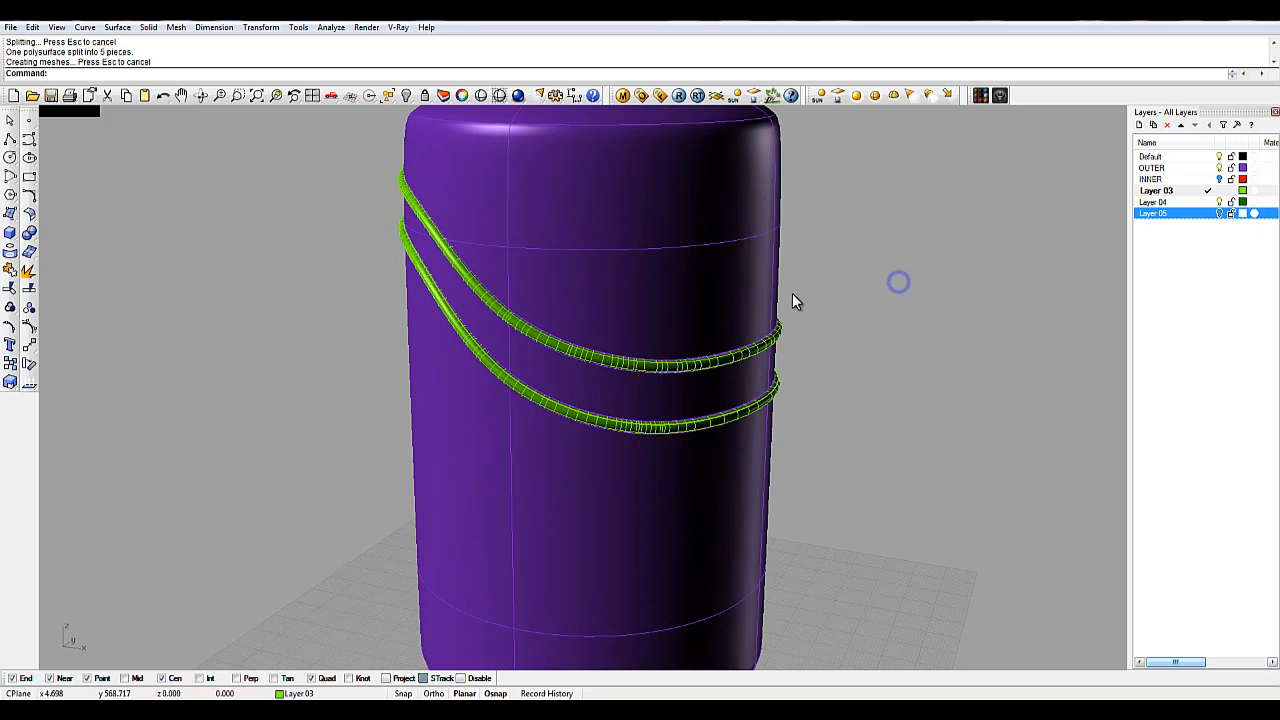
right_click_drag(486, 269, 505, 311)
scroll(505, 311, "up", 3)
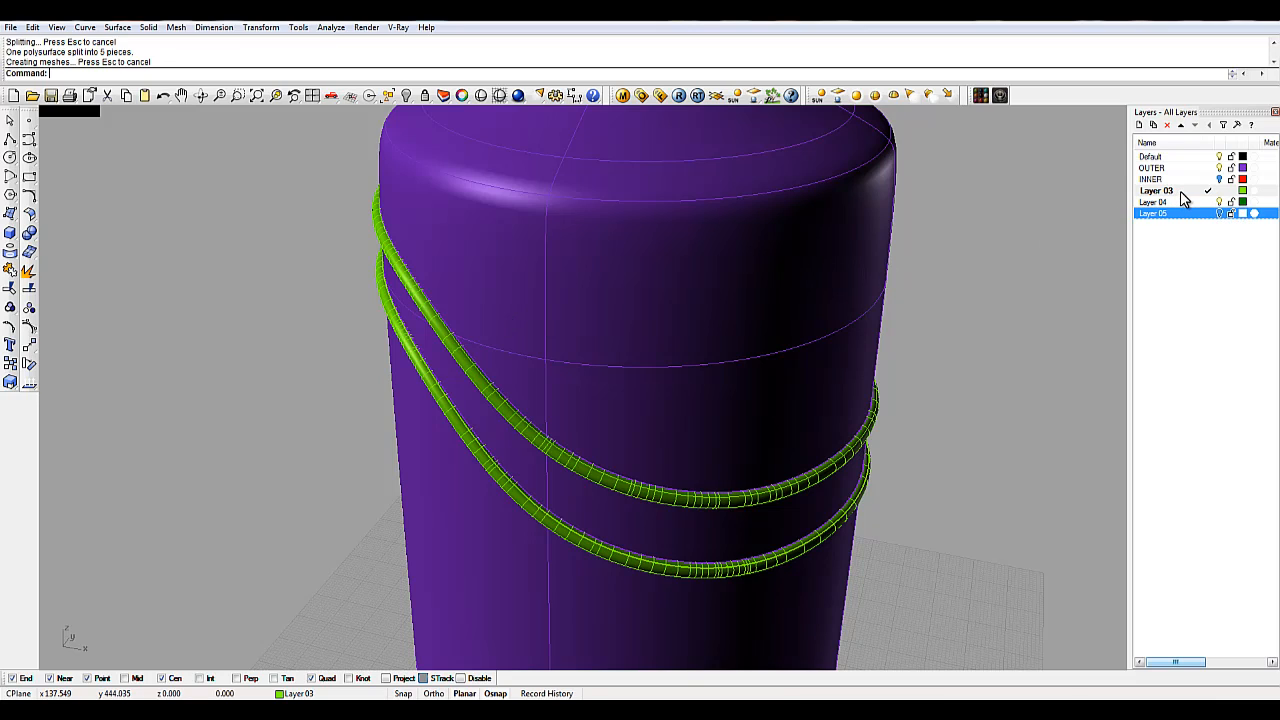
Step: Join the outer piece of the upper wave pipe with the upper bottle section into one polysurface
scroll(494, 408, "up", 3)
right_click_drag(497, 411, 510, 371, "shift")
left_click(512, 364)
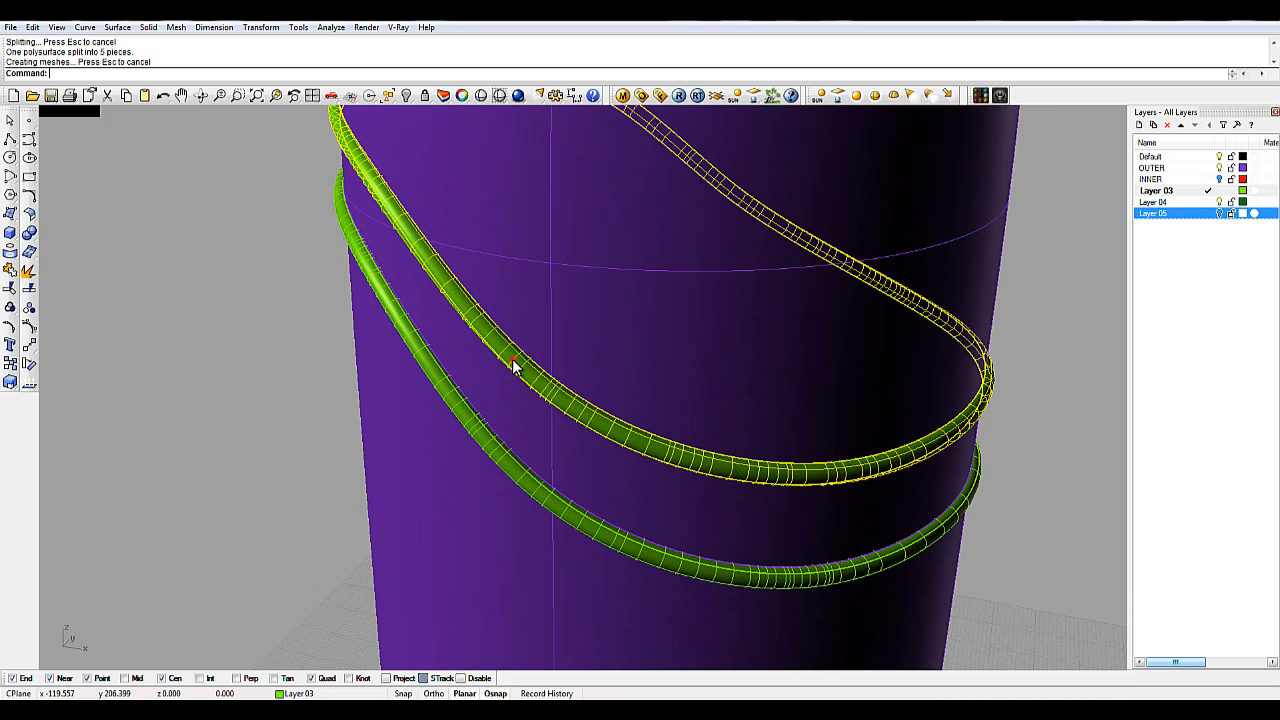
scroll(503, 257, "down", 3)
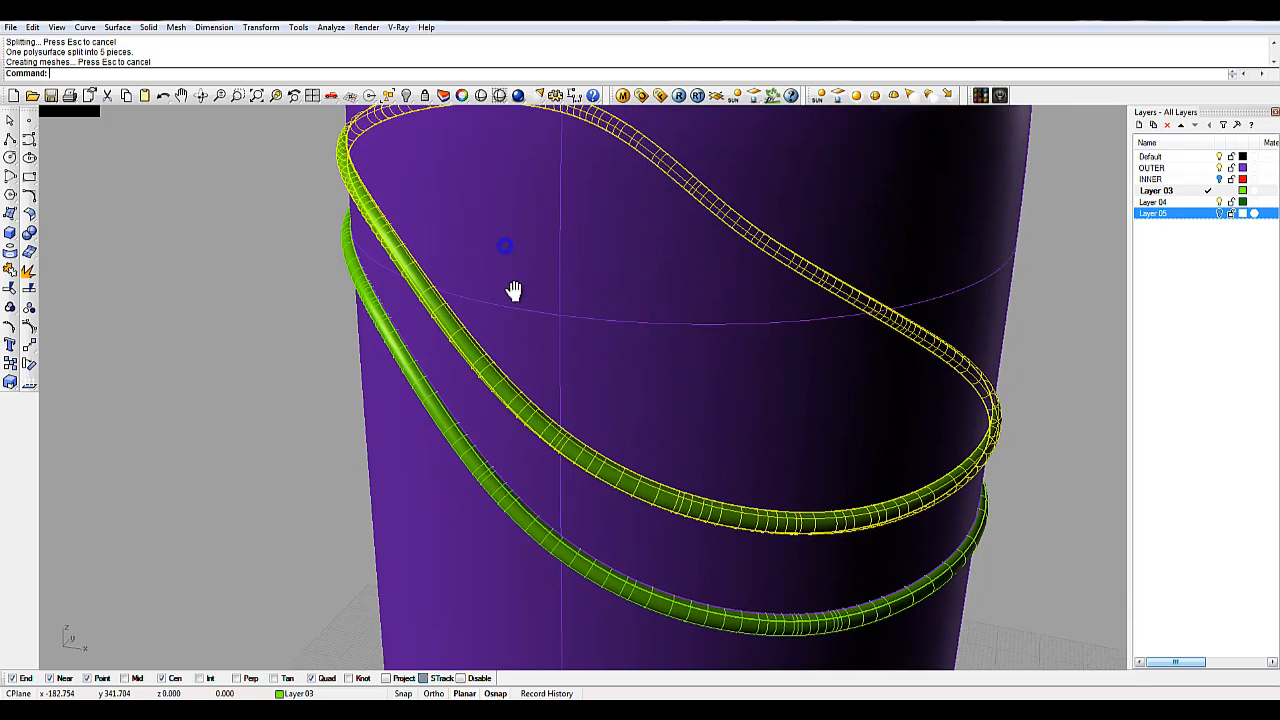
right_click_drag(507, 267, 541, 313, "shift")
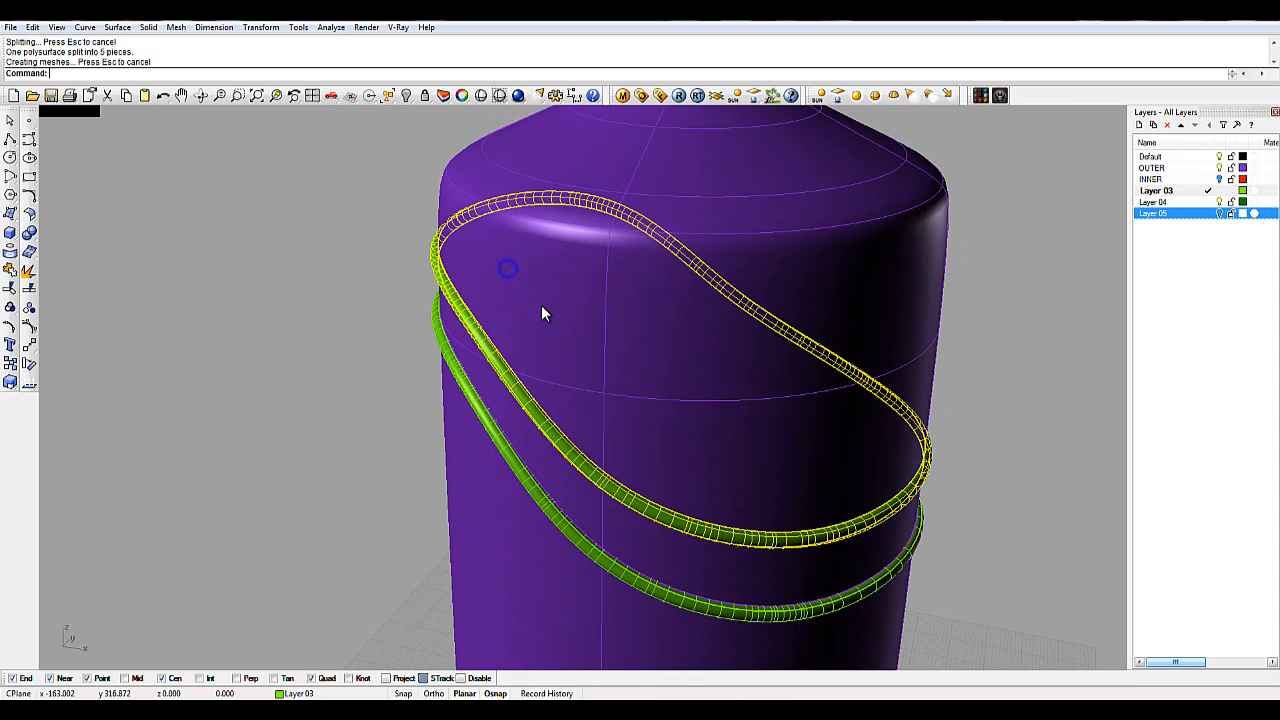
left_click(497, 247, "shift")
right_click_drag(540, 337, 489, 249)
scroll(593, 386, "up", 4)
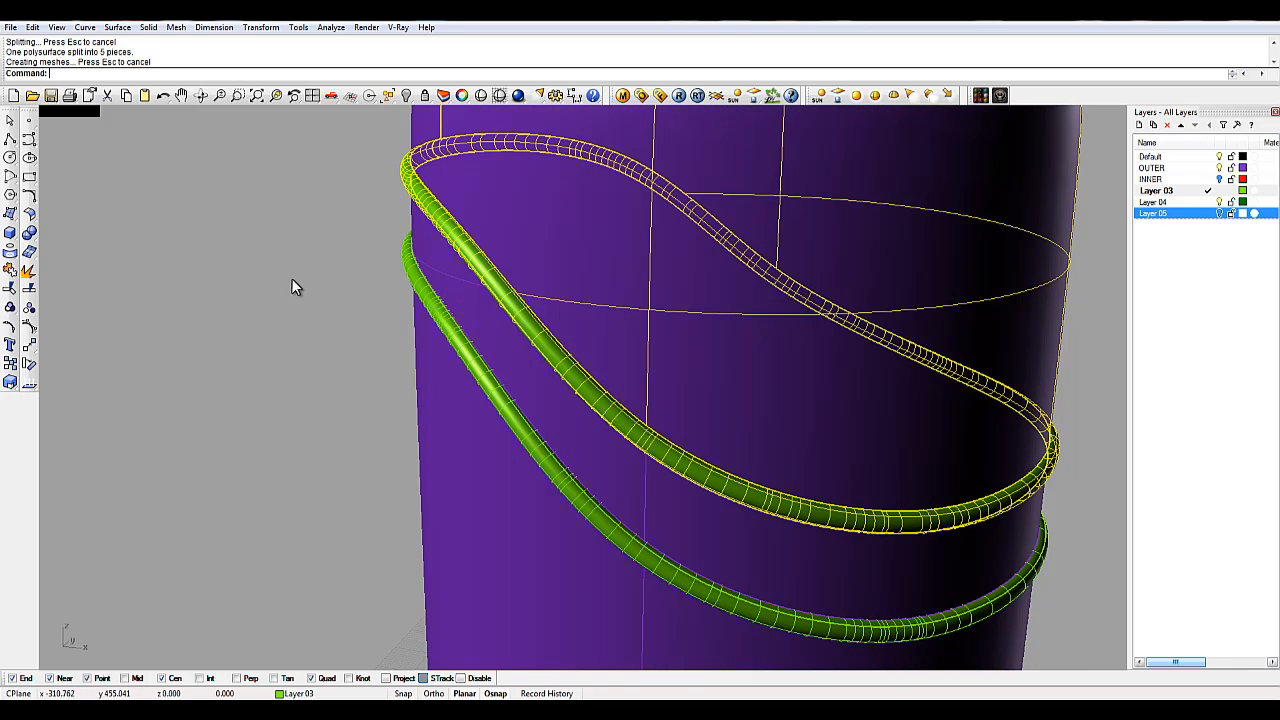
left_click(272, 94)
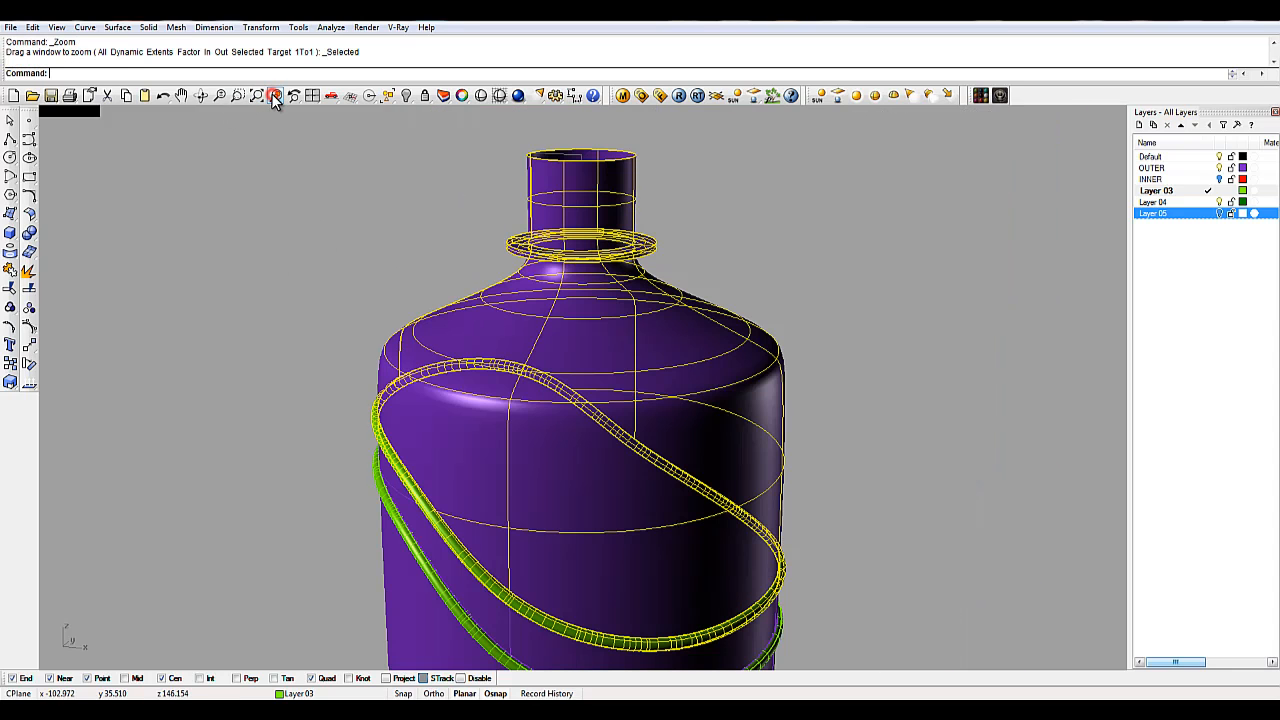
right_click_drag(446, 406, 524, 272, "shift")
scroll(533, 358, "up", 2)
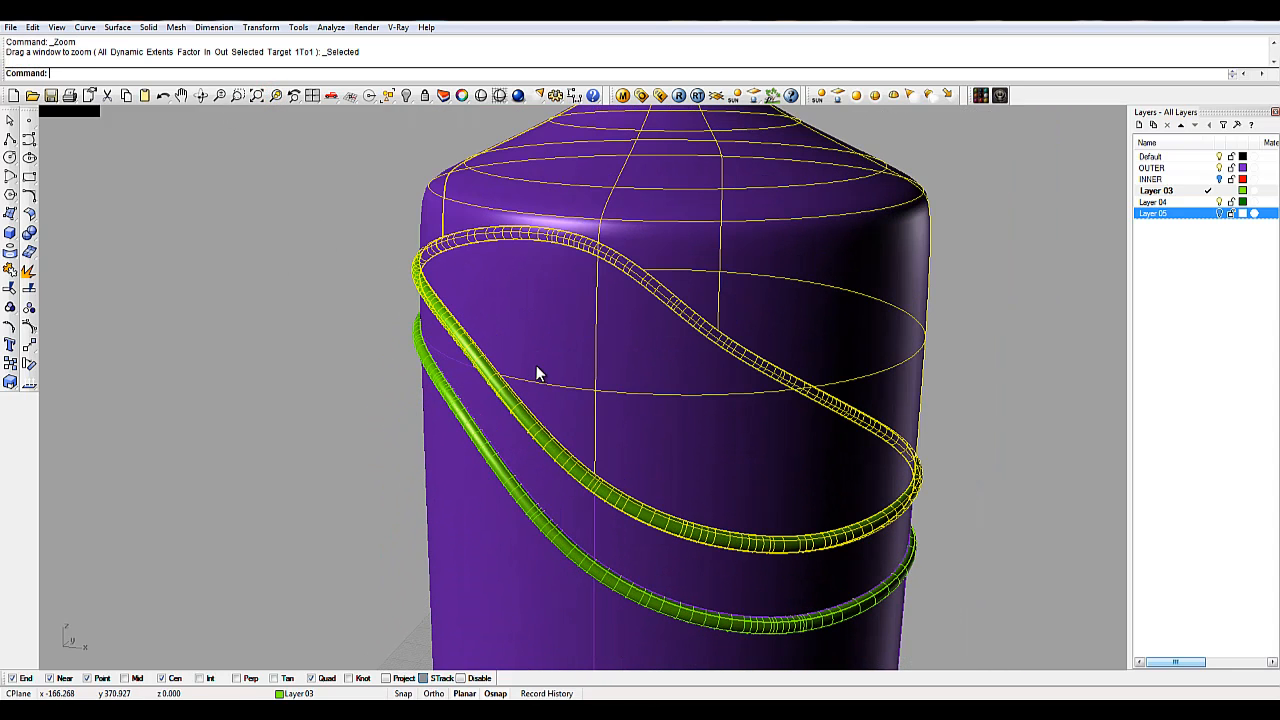
left_click(393, 267)
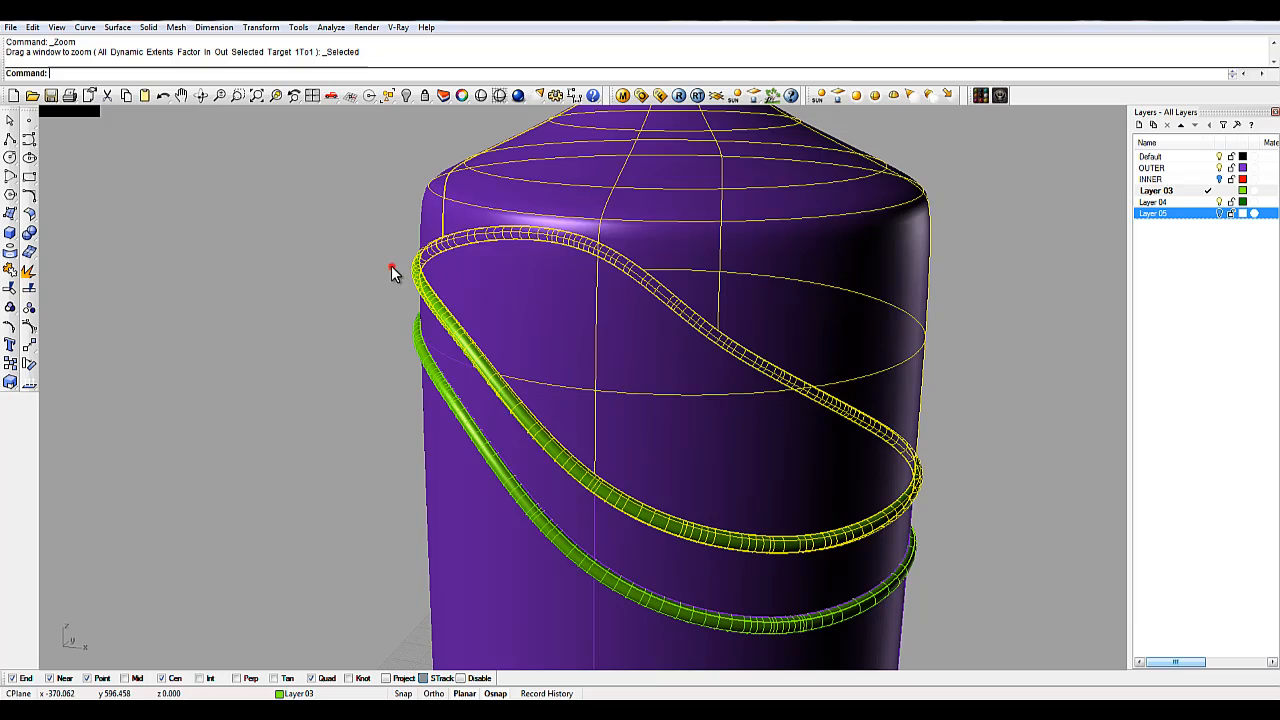
left_click(416, 280)
left_click(426, 214, "shift")
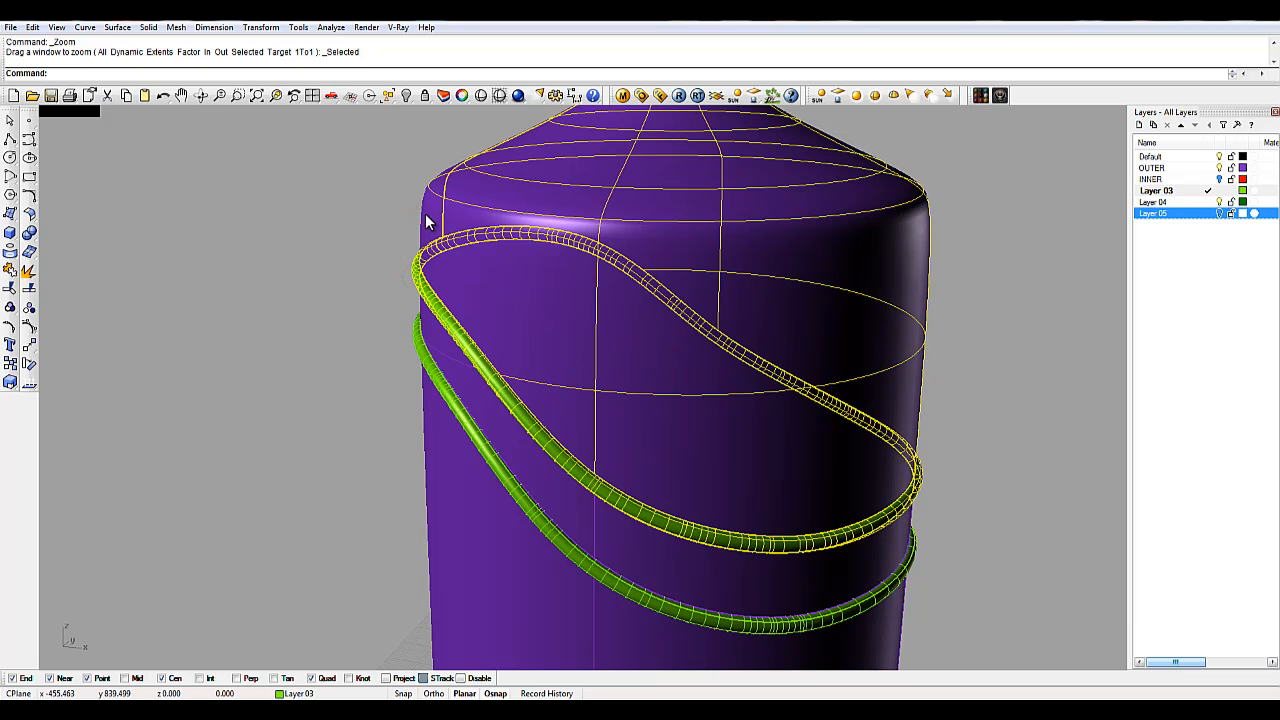
left_click(10, 278)
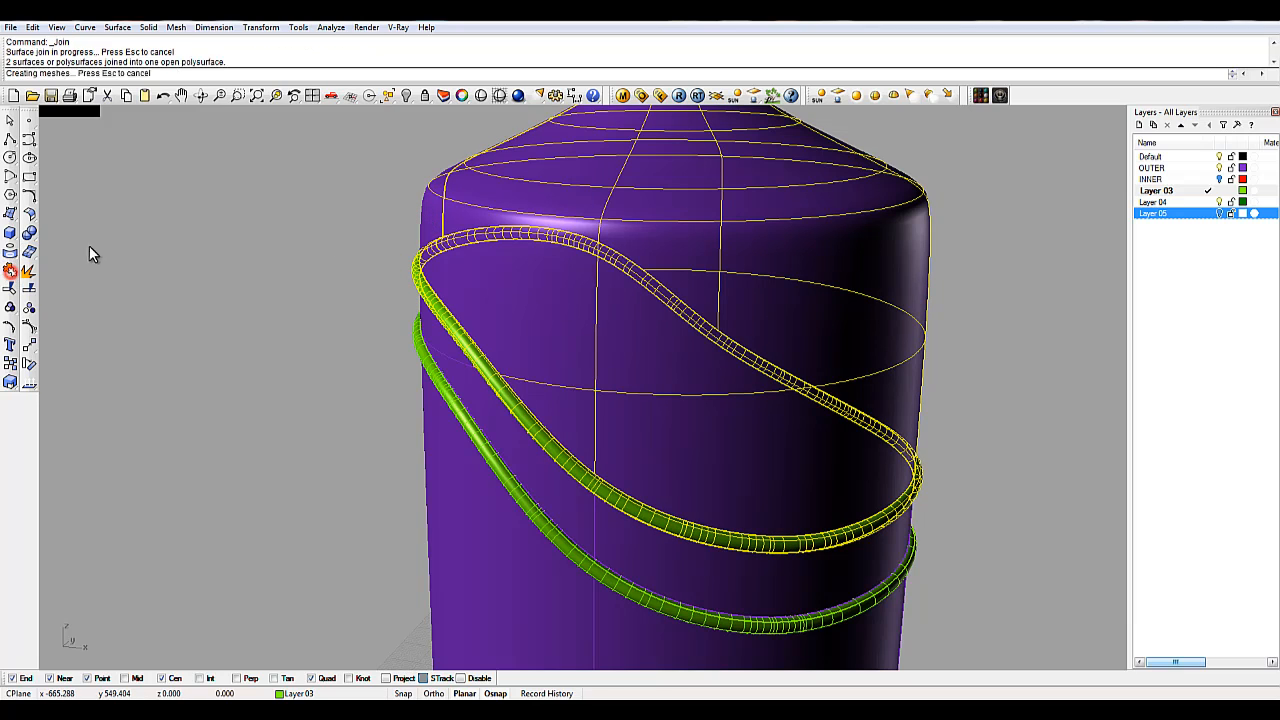
left_click(414, 280)
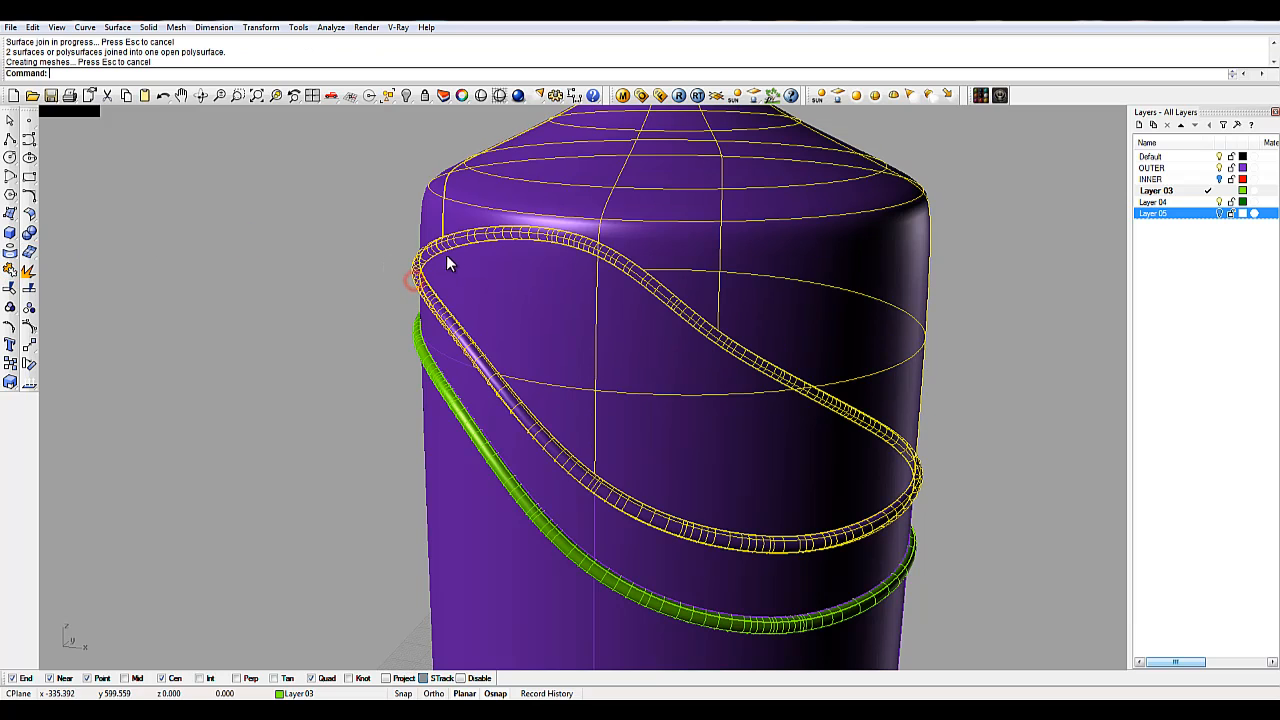
left_click(360, 341)
right_click_drag(367, 368, 449, 354)
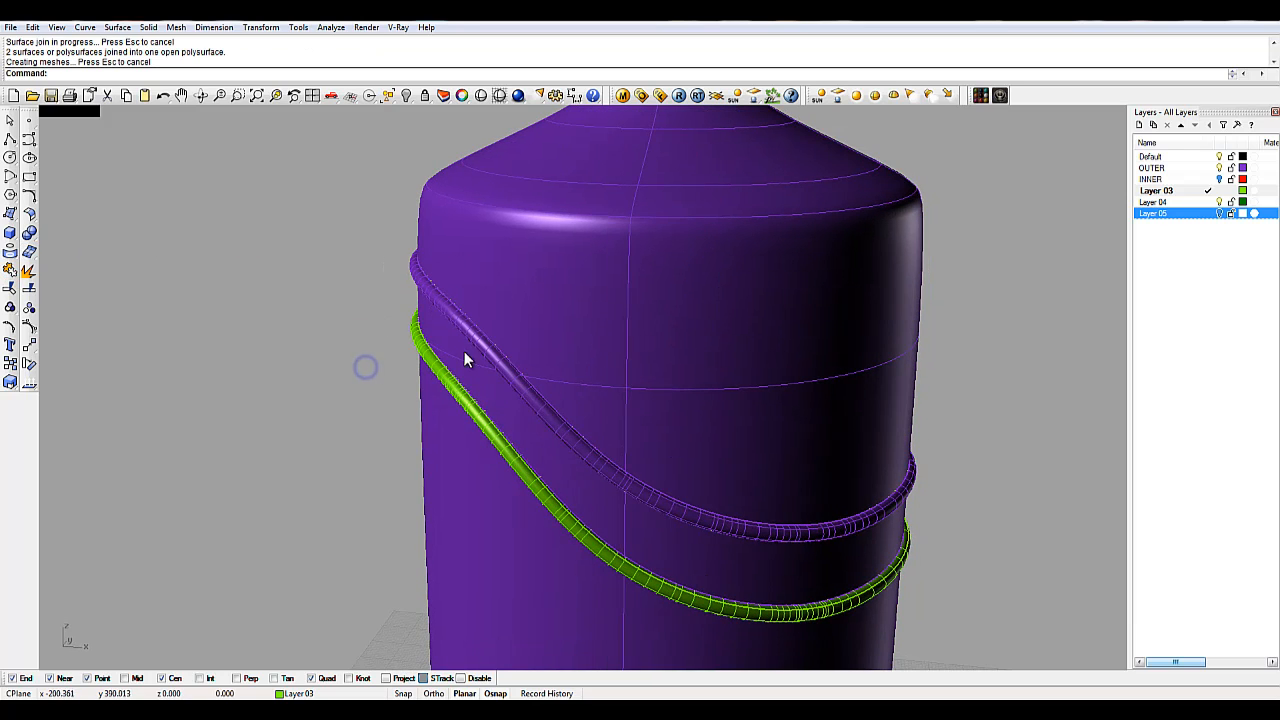
Step: Move the joined upper bottle section aside to check that its wave pipe comes along, and undo the move
left_click(576, 315)
left_click_drag(654, 276, 714, 253)
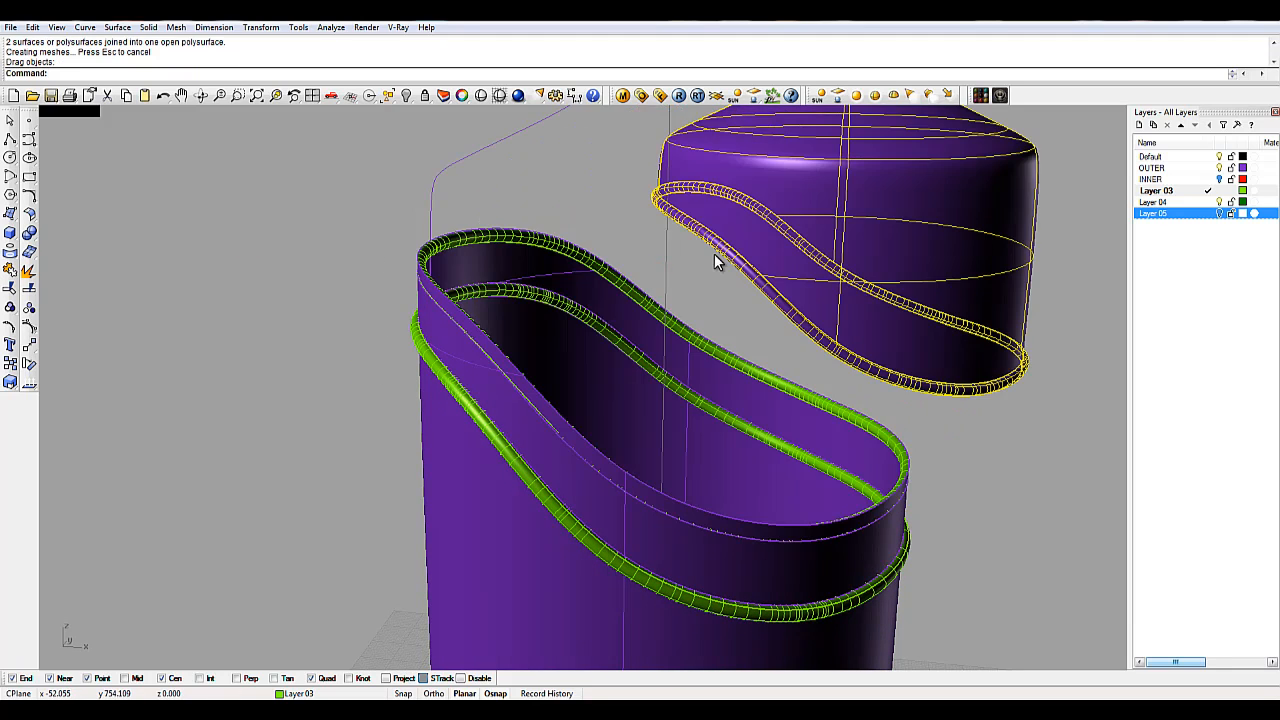
key("ctrl+z")
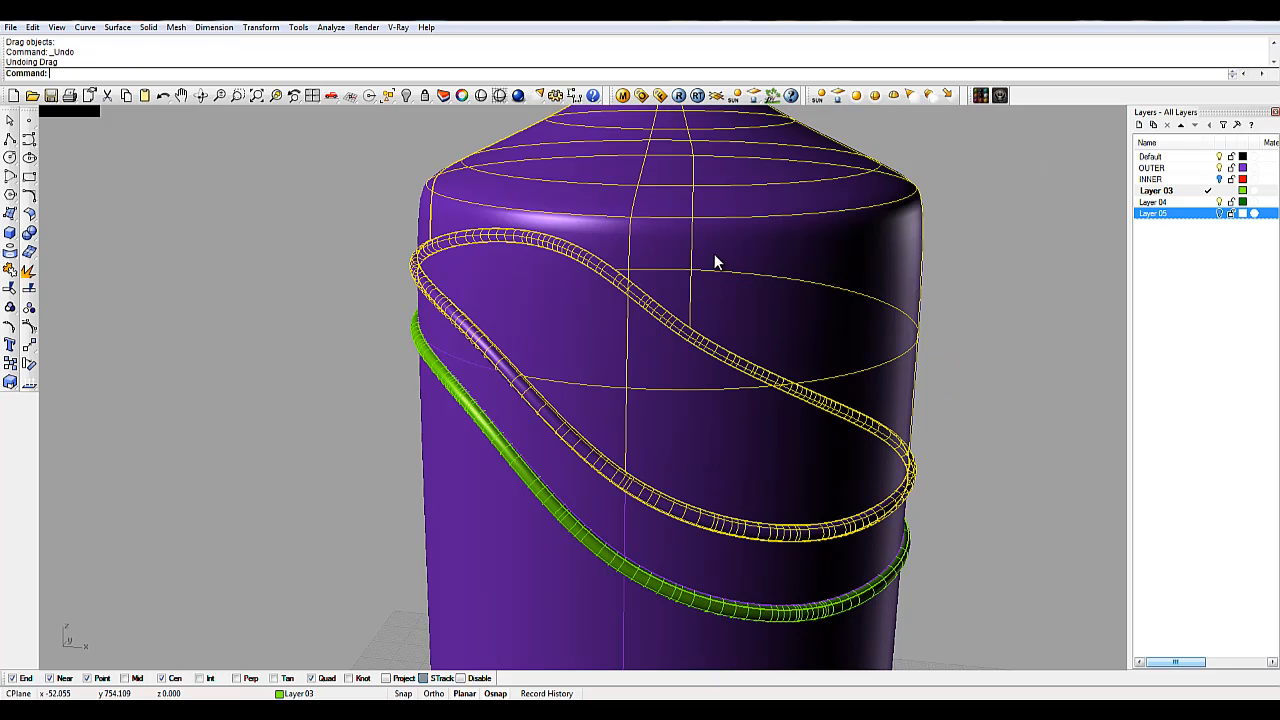
Step: Join the body band between the two wave pipes with the upper bottle section into one polysurface
right_click_drag(560, 388, 583, 367, "shift")
scroll(502, 348, "up", 2)
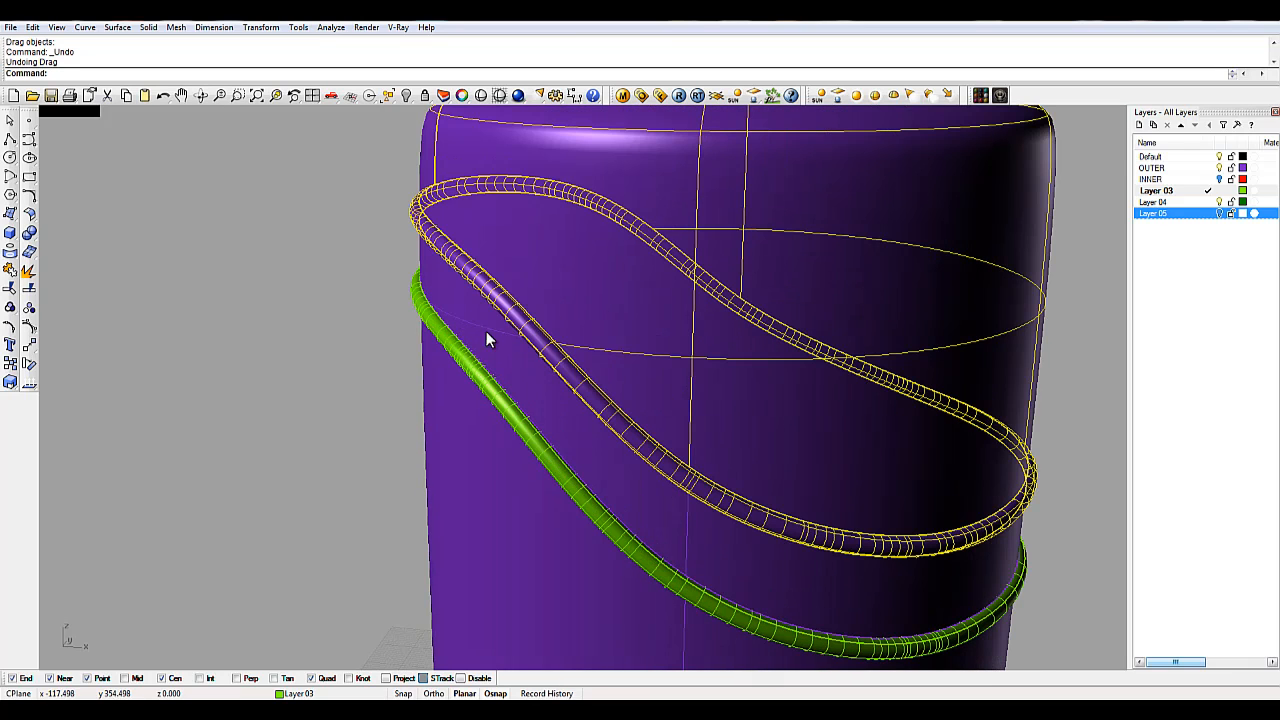
left_click(432, 283, "shift")
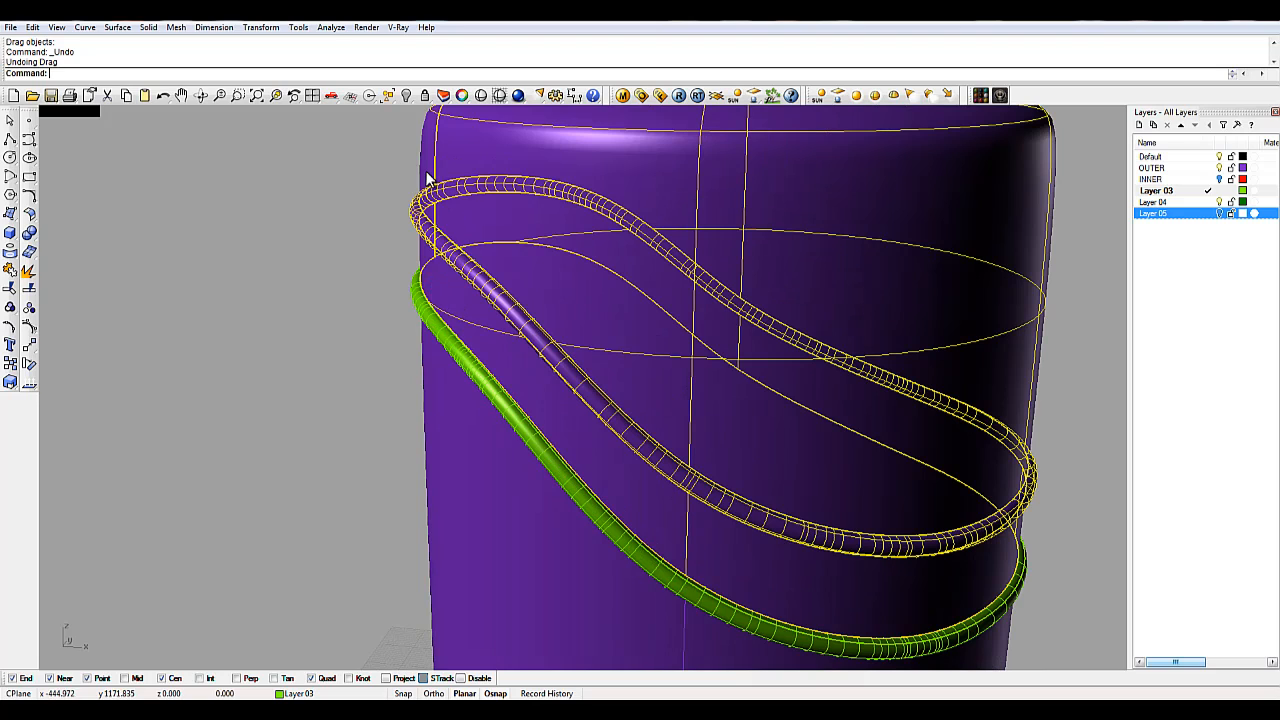
left_click(367, 198)
left_click(423, 268)
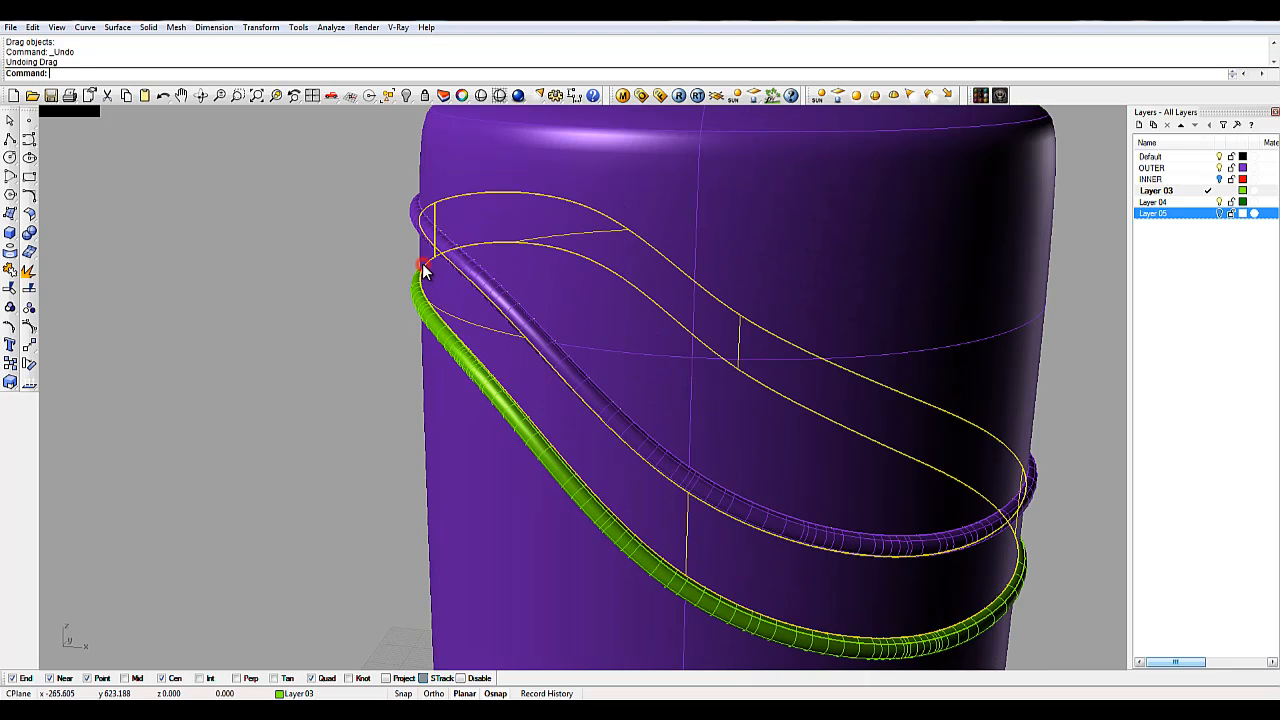
left_click(423, 173, "shift")
left_click(11, 270)
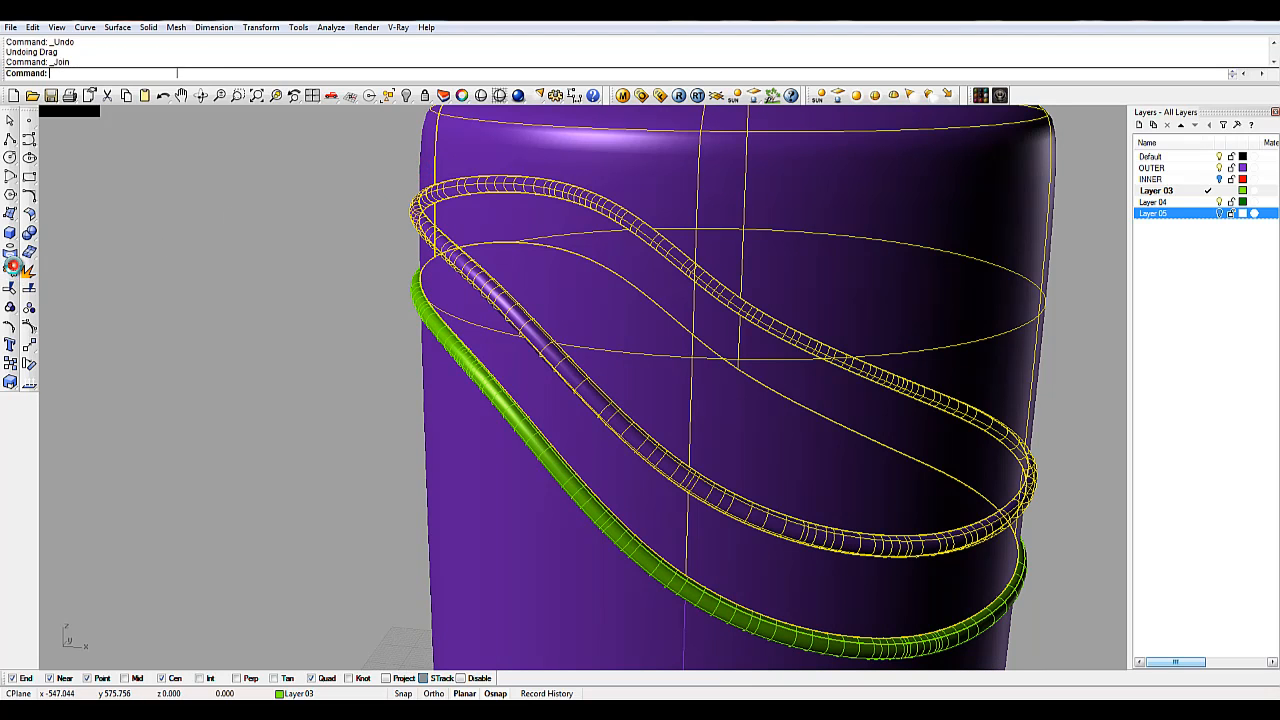
left_click(211, 225)
Step: Move the upper section with its newly joined body band away from the bottle to check it, and undo the move
left_click_drag(441, 157, 325, 160)
scroll(386, 208, "down", 2)
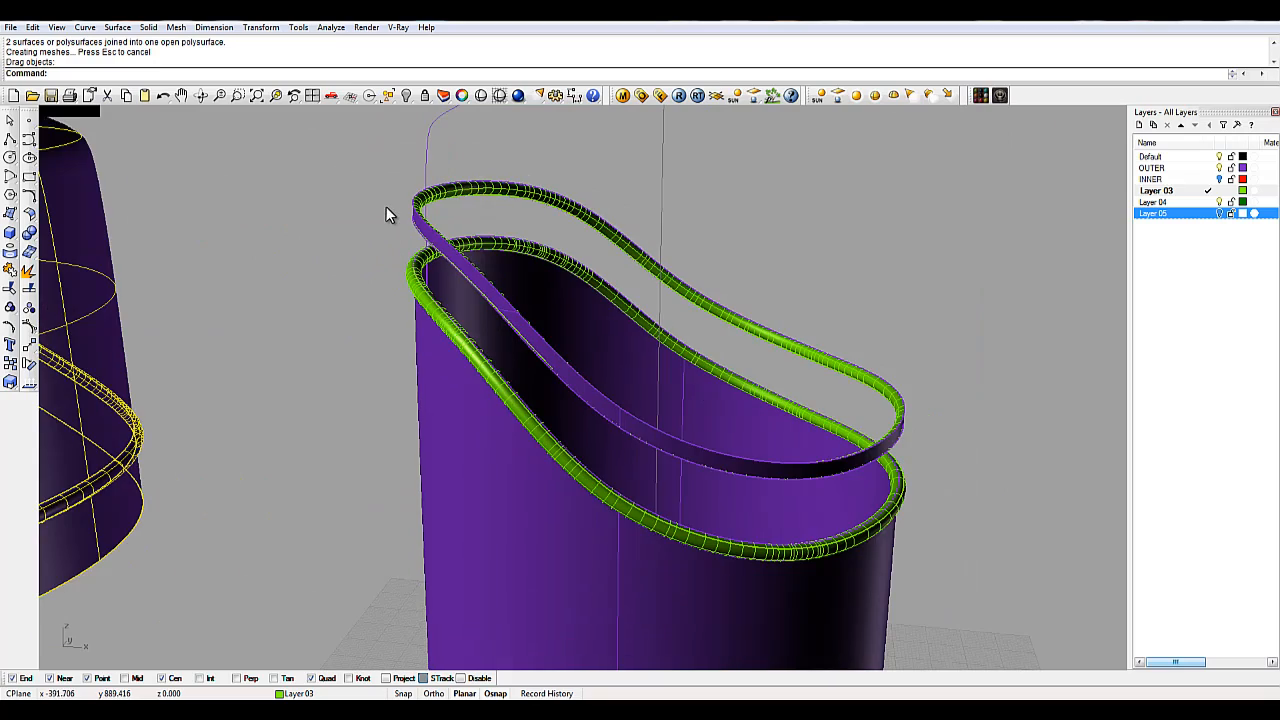
key("ctrl+z")
Step: Examine the separate surface pieces of the lower wave pipe by selecting them one at a time
right_click_drag(530, 316, 514, 343)
scroll(522, 360, "up", 4)
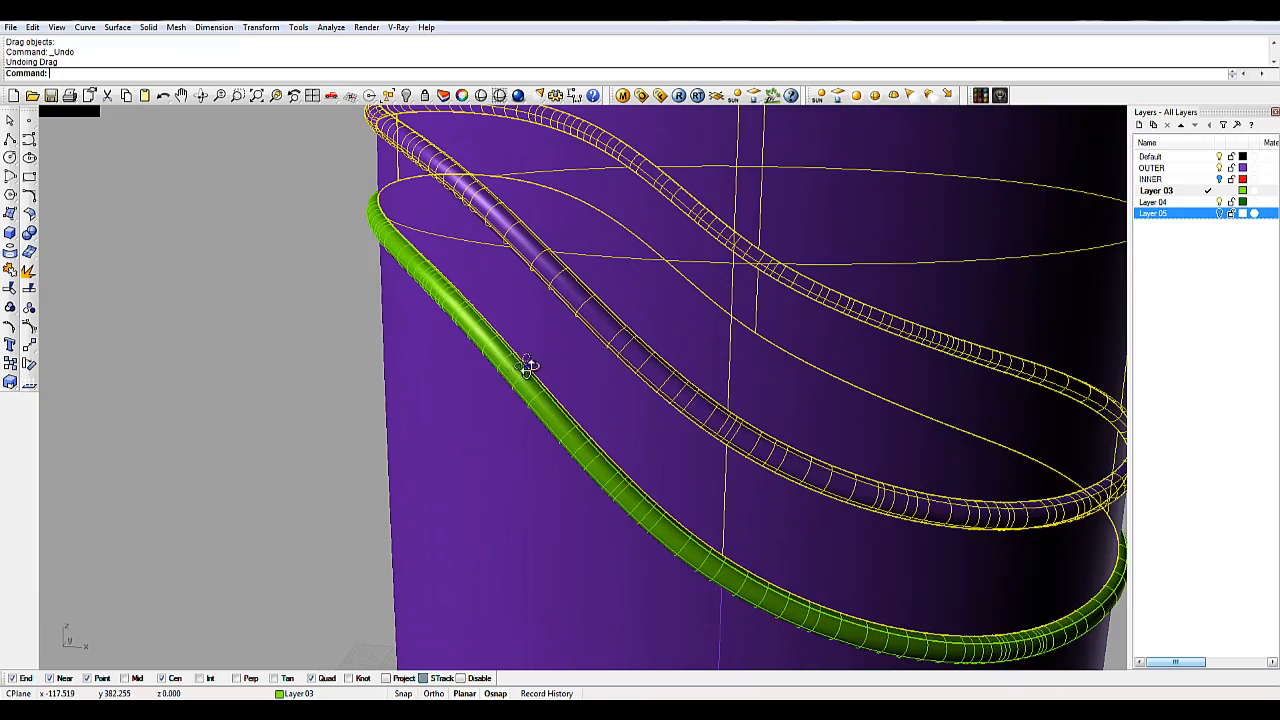
left_click(334, 380)
scroll(534, 434, "up", 4)
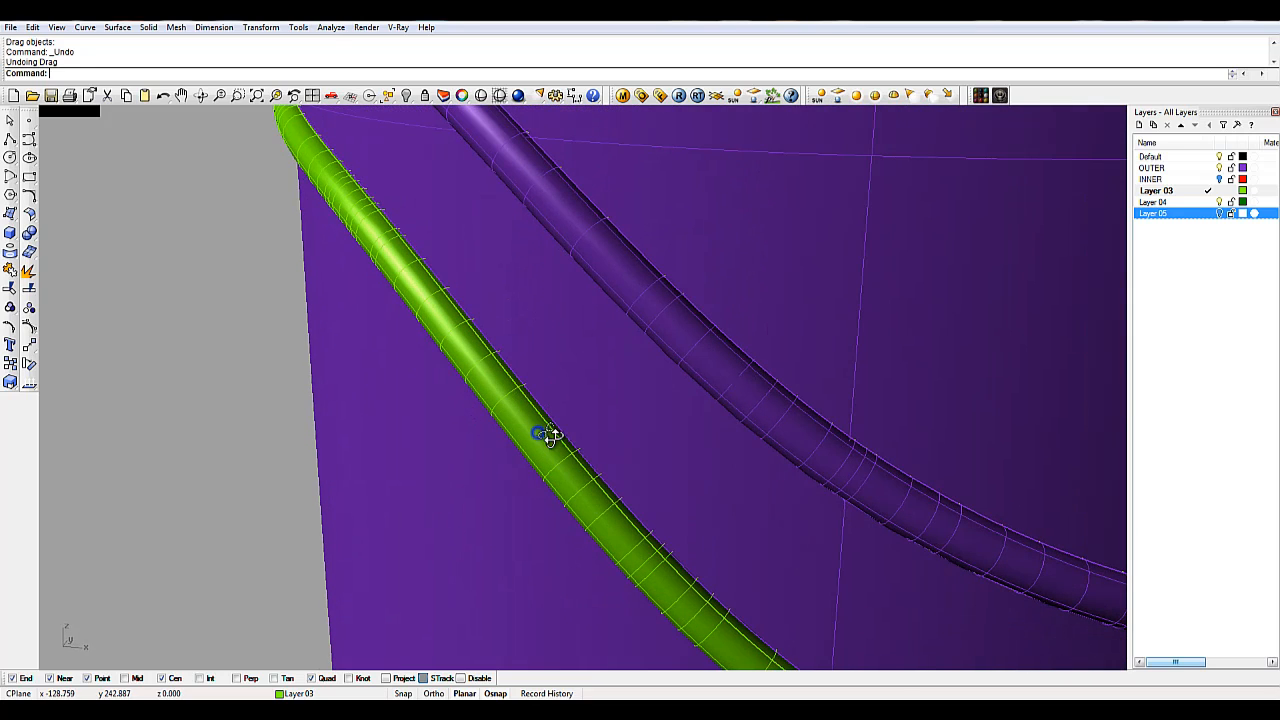
left_click(559, 451)
left_click(243, 445)
scroll(592, 479, "up", 3)
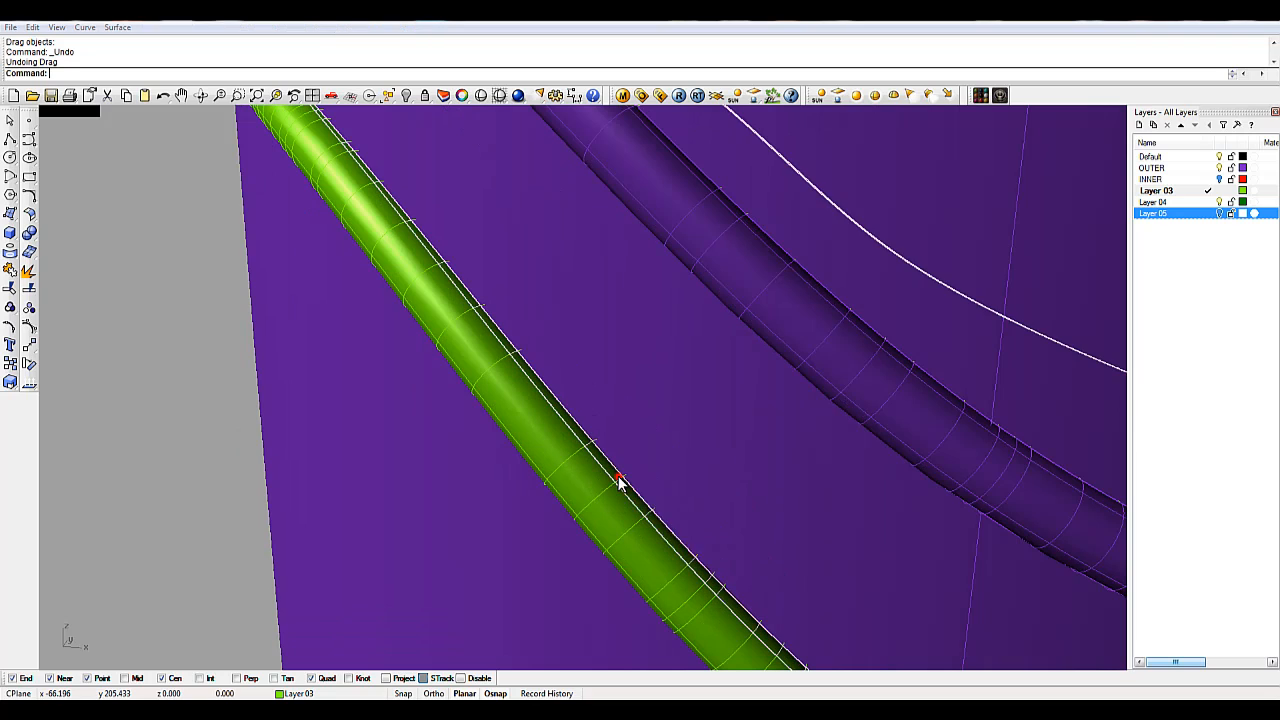
left_click(619, 483)
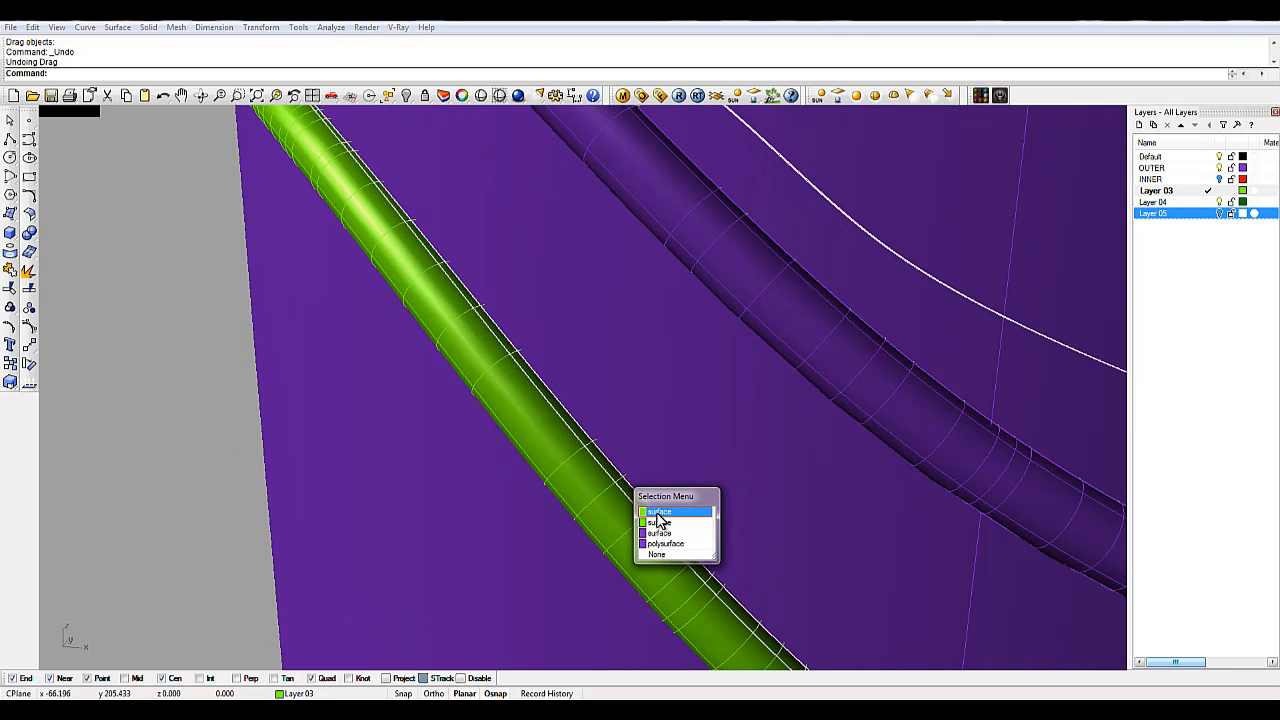
left_click(657, 513)
scroll(470, 443, "down", 2)
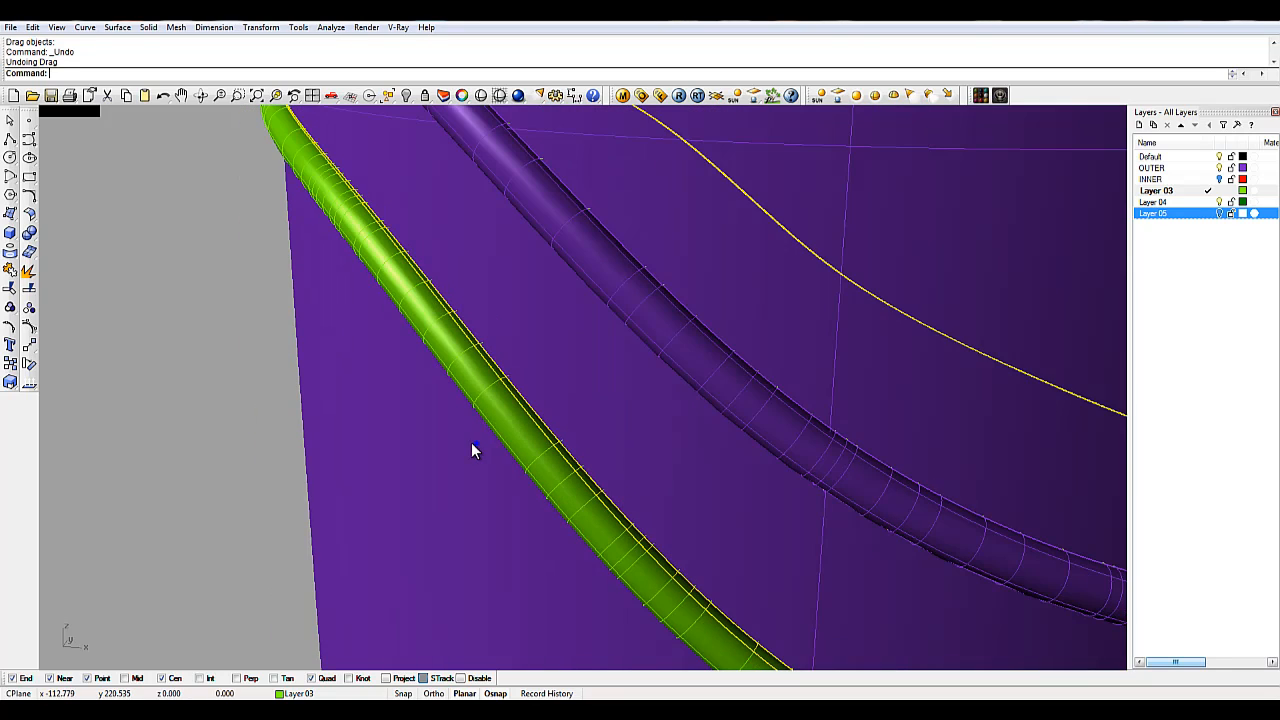
scroll(466, 442, "up", 1)
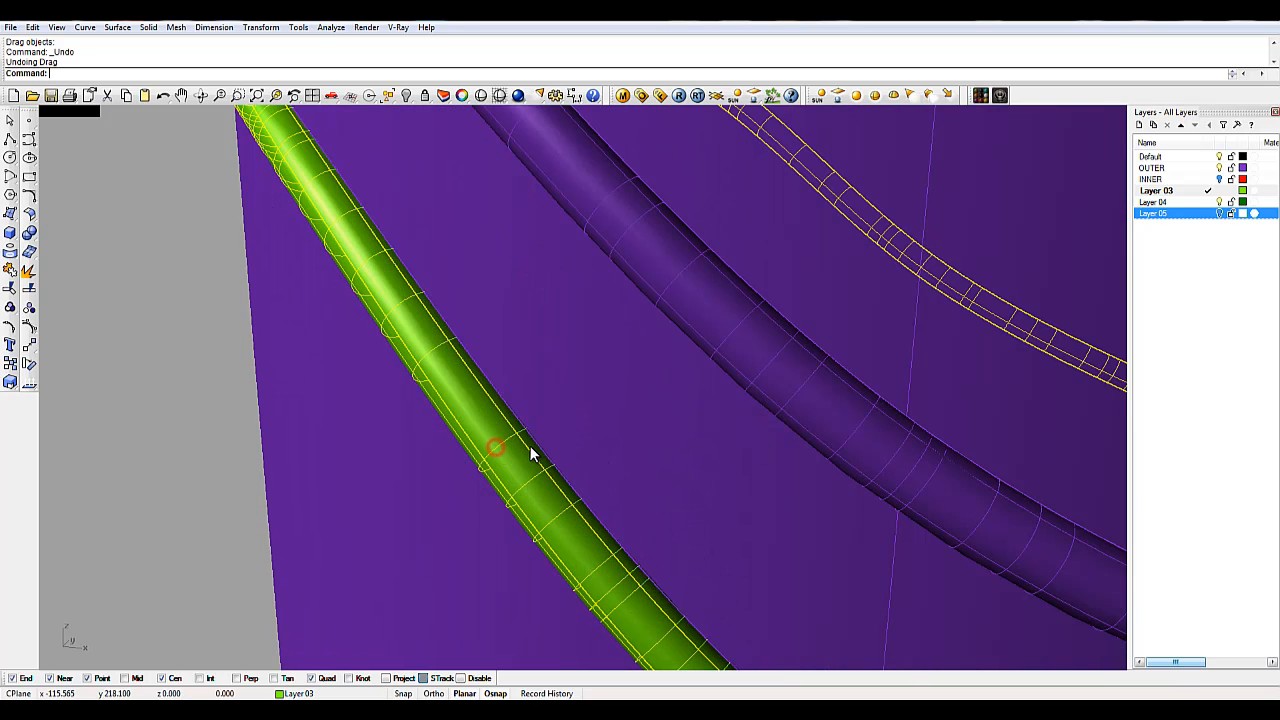
left_click(550, 465)
left_click(491, 448)
left_click(521, 431)
left_click(558, 462)
left_click(210, 441)
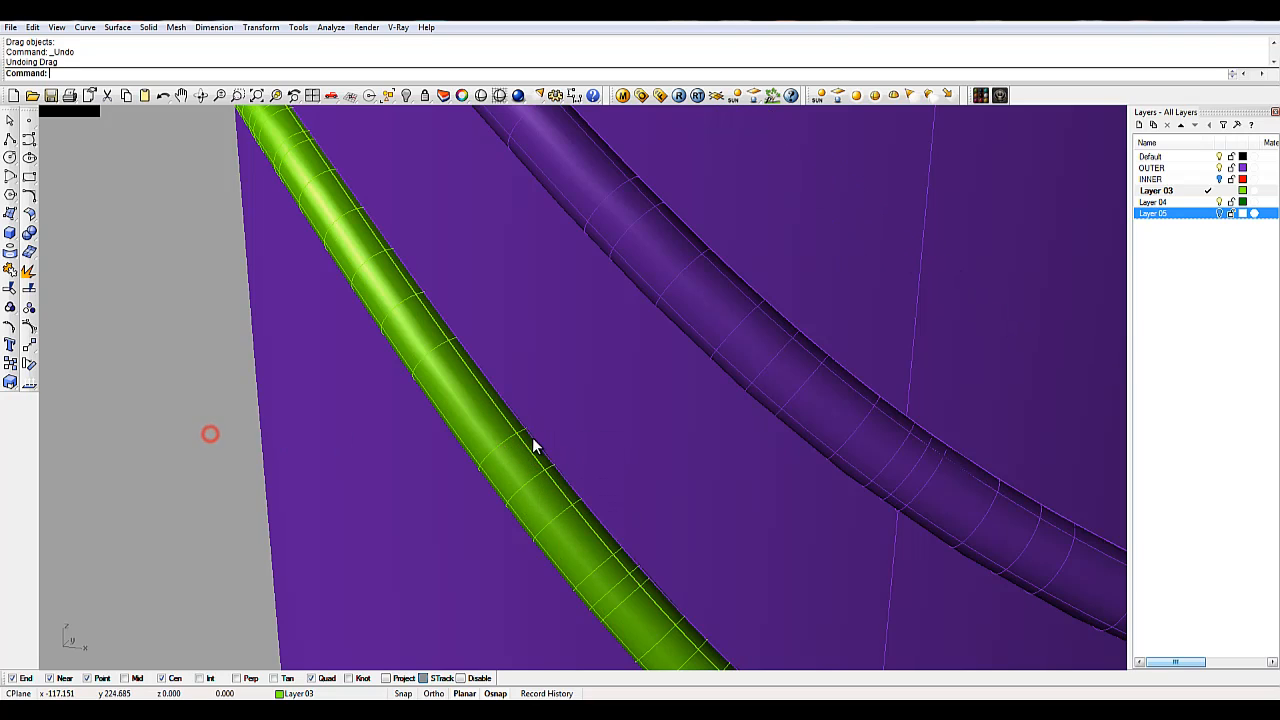
Step: Join the two outer surface pieces of the lower wave pipe
left_click(519, 432)
left_click(500, 443)
left_click(520, 430)
left_click(491, 449)
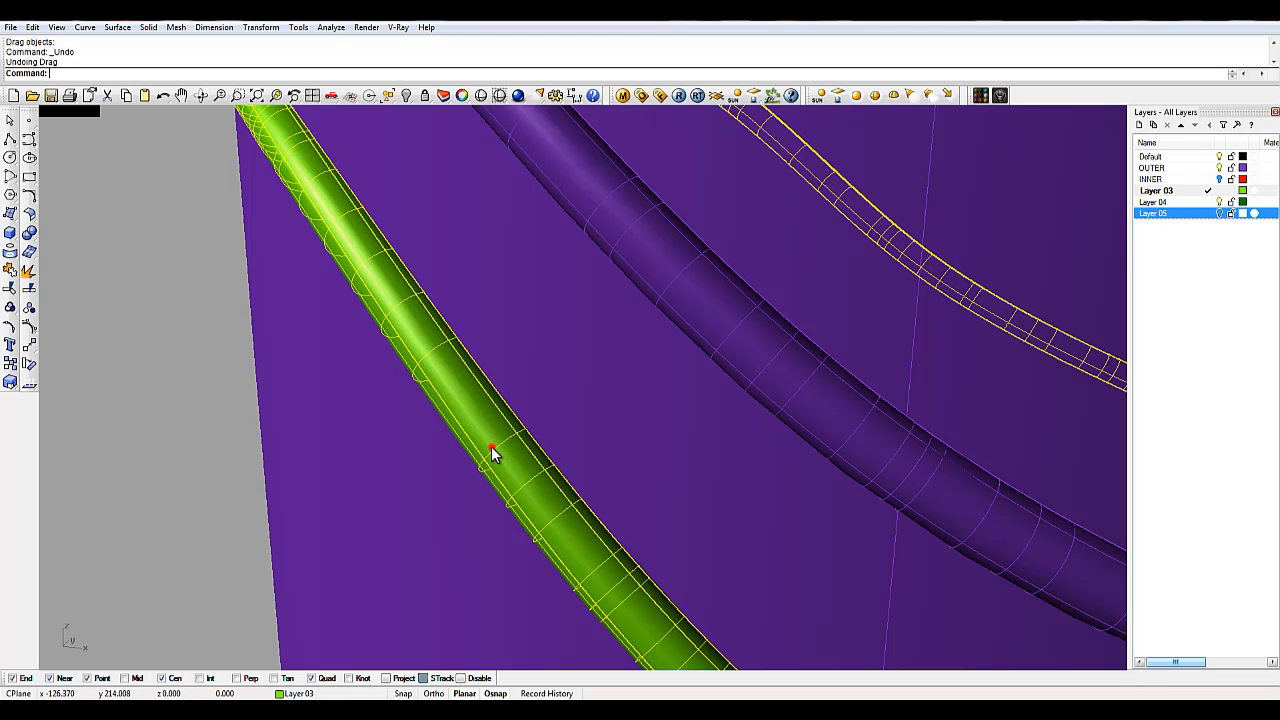
left_click(9, 273)
left_click(220, 423)
Step: Join the lower wave pipe's outer piece with the upper bottle polysurface
scroll(433, 397, "down", 3)
right_click_drag(449, 404, 474, 413)
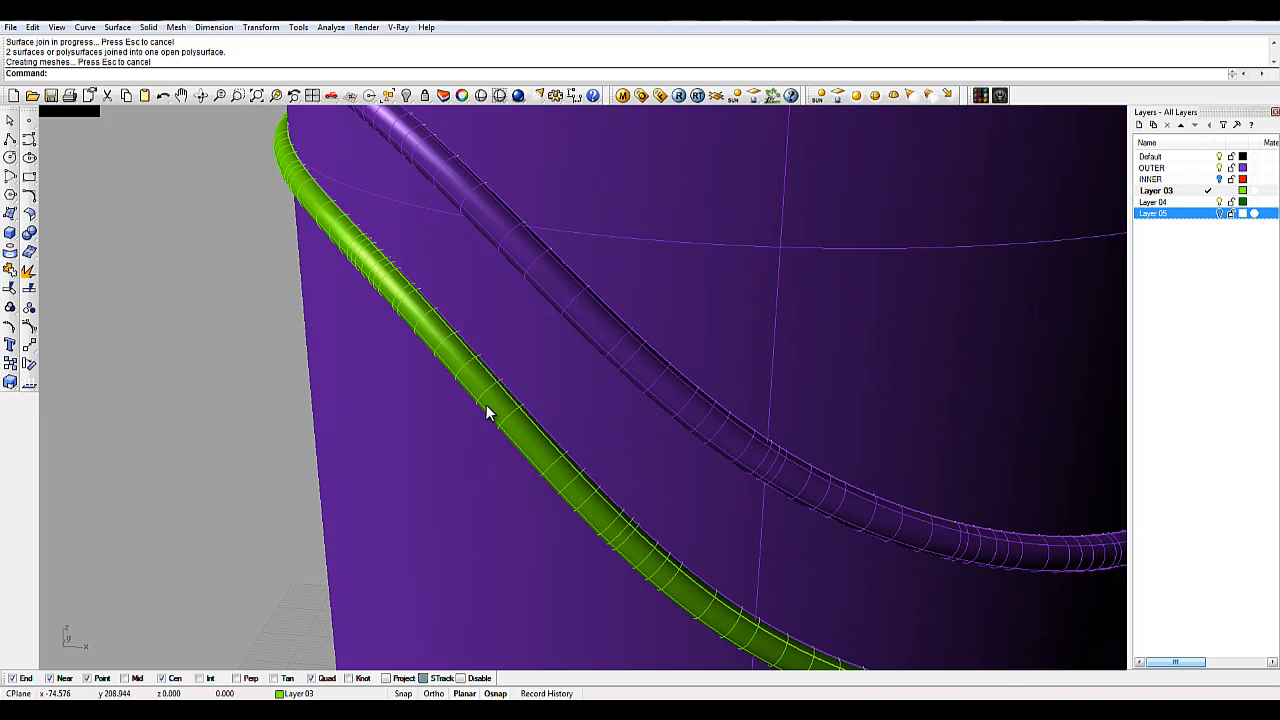
left_click(486, 405)
left_click(512, 318, "shift")
left_click(29, 288)
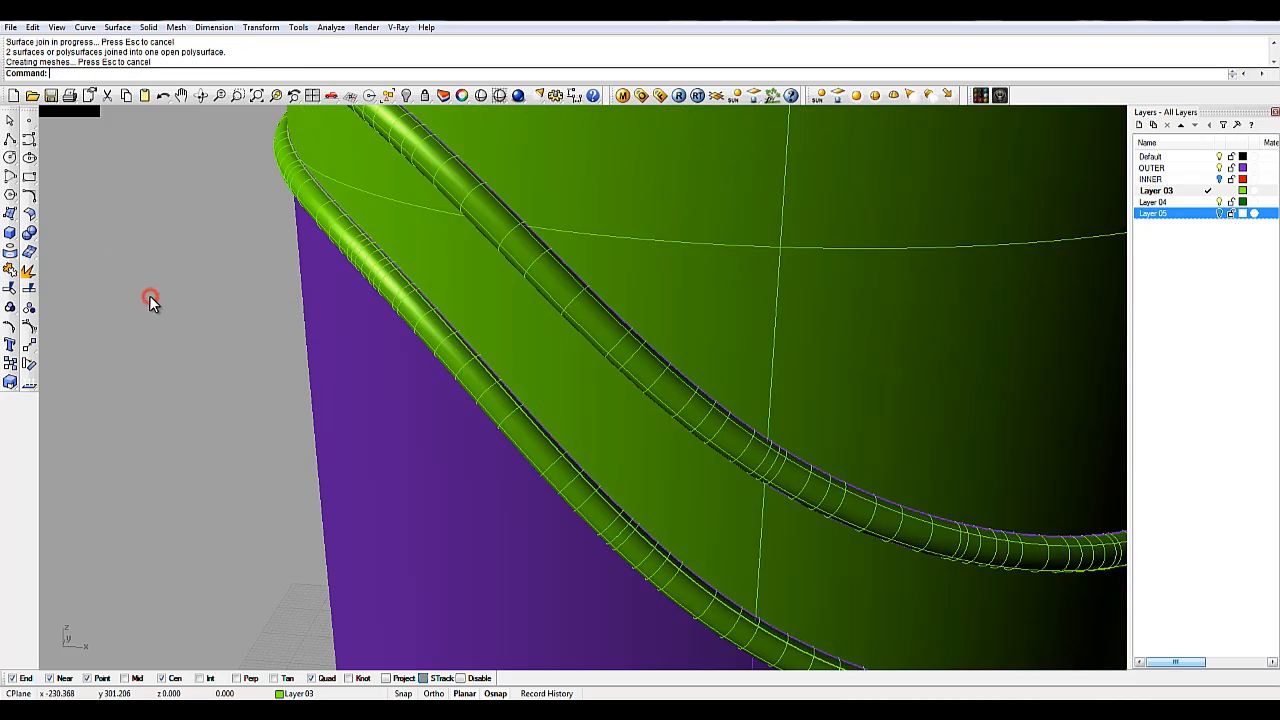
Step: Join the lower bottle body with the upper bottle and wave pipe polysurface into one complete bottle
scroll(395, 351, "down", 5)
mouse_move(407, 363)
right_mouse_down()
mouse_move(391, 366)
mouse_move(425, 352)
mouse_move(409, 349)
right_mouse_up()
scroll(506, 340, "up", 5)
left_click(573, 304)
scroll(531, 342, "down", 4)
right_click_drag(531, 343, 586, 356)
left_click(391, 370, "shift")
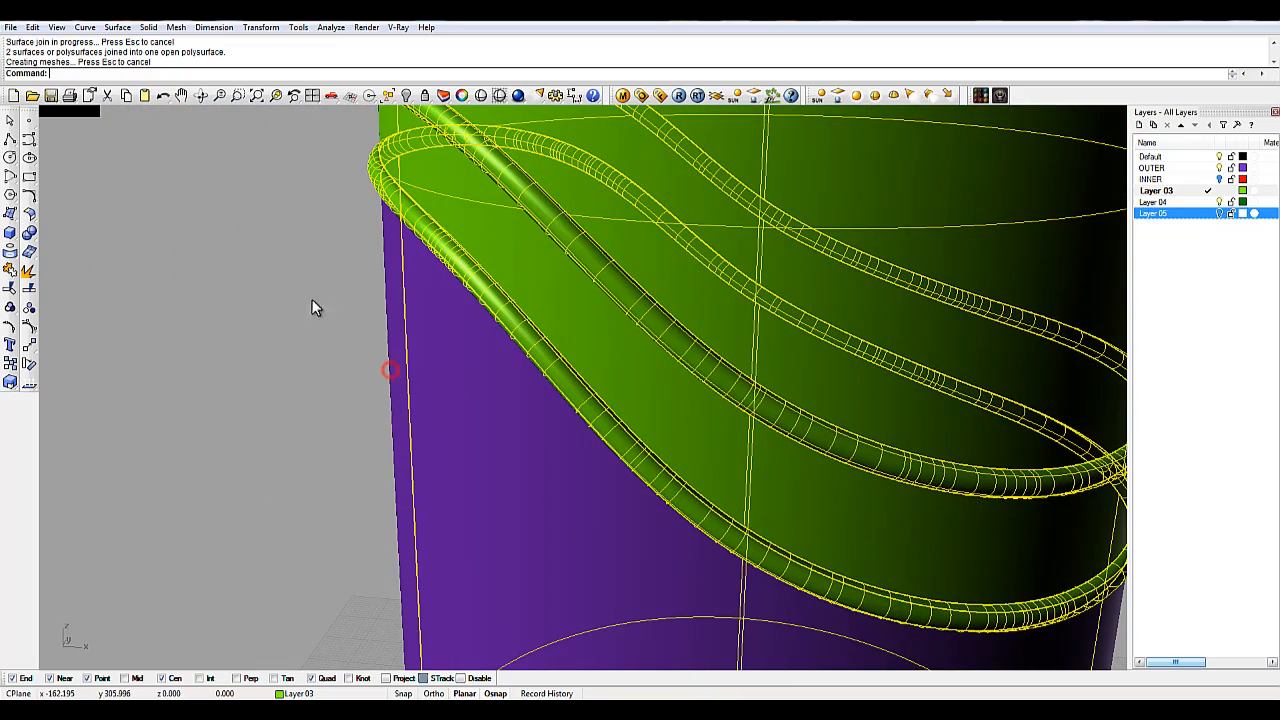
left_click(8, 271)
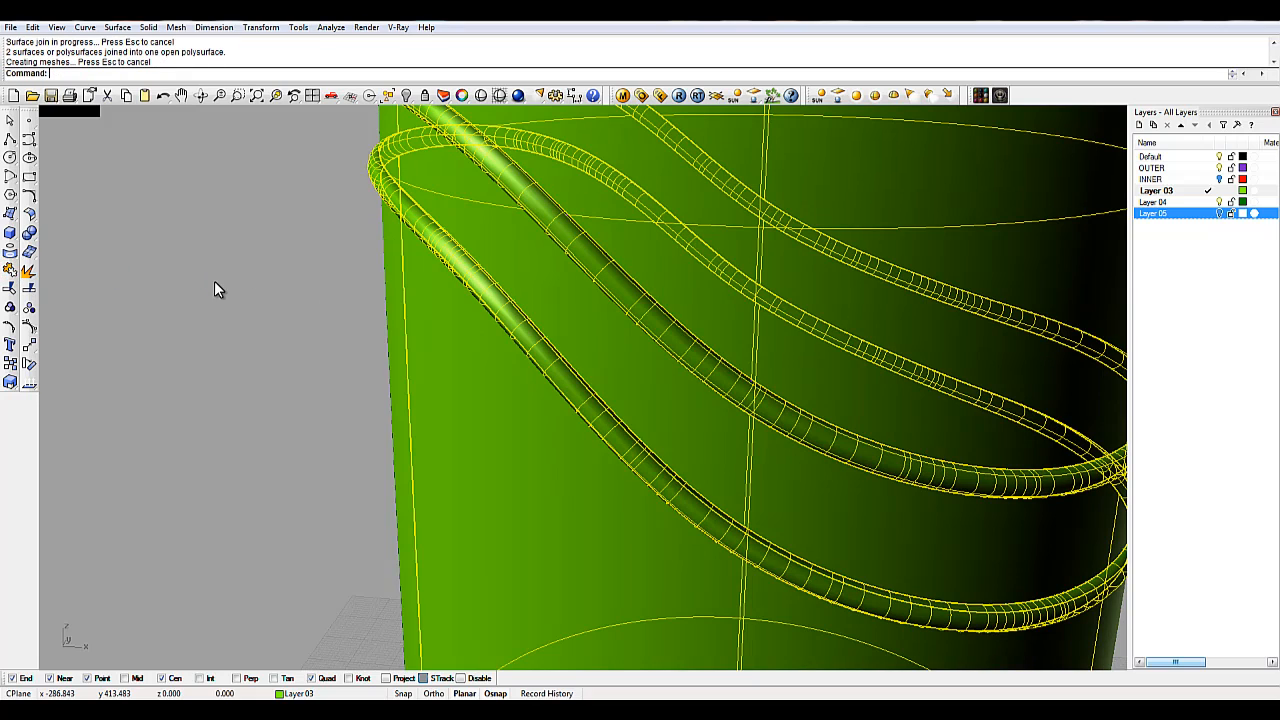
left_click(214, 281)
Step: Move the complete joined bottle aside to check the leftover pipe pieces, and undo the move
scroll(214, 281, "down", 6)
left_click(504, 218)
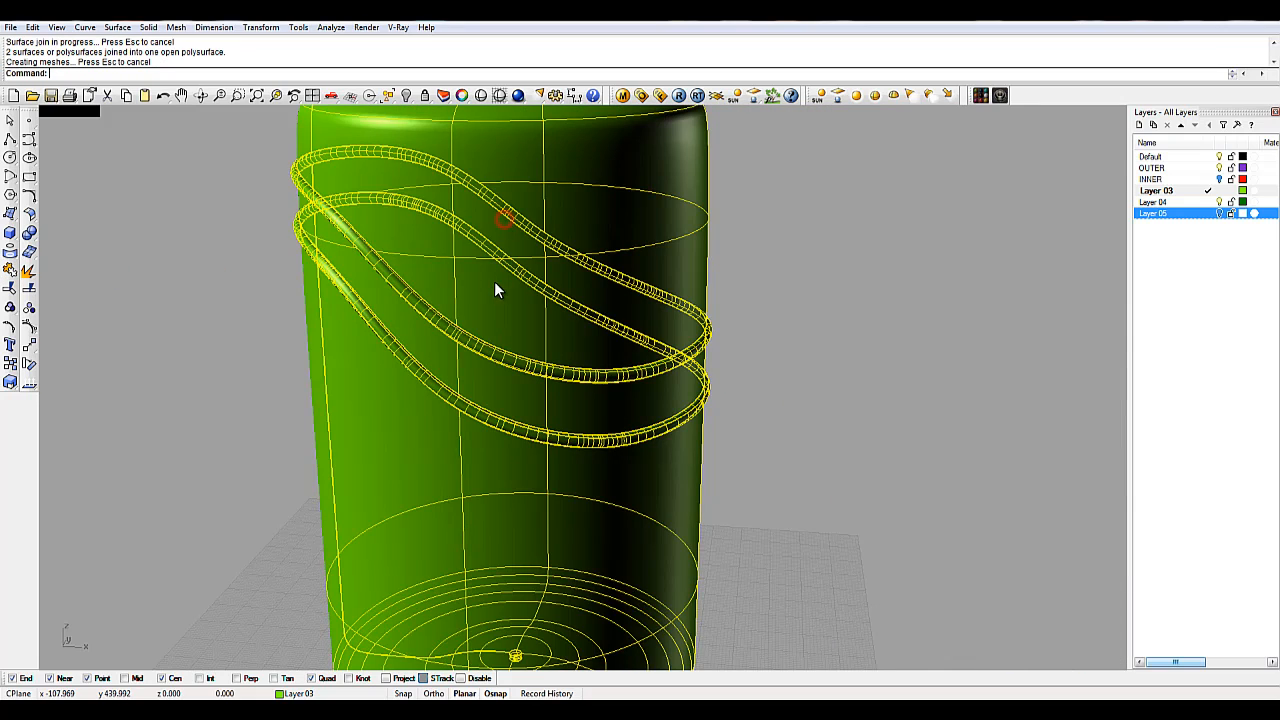
scroll(494, 281, "down", 4)
left_click_drag(539, 221, 682, 229)
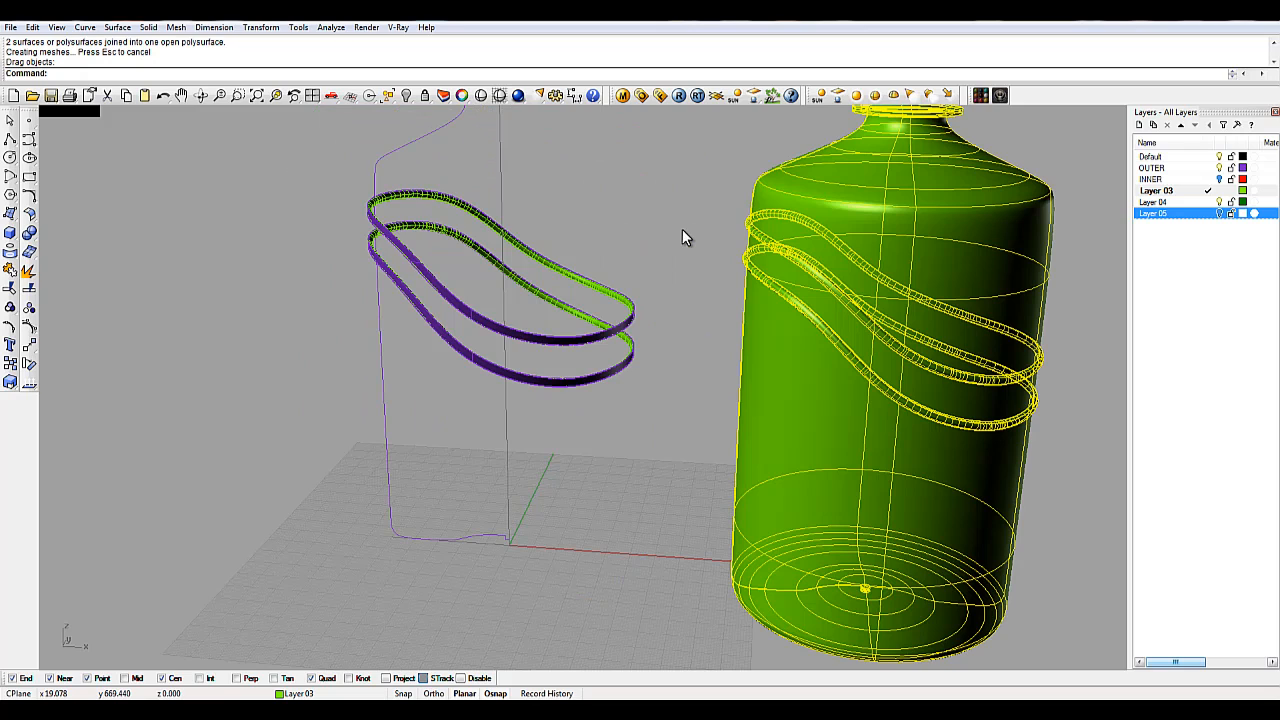
key("ctrl+z")
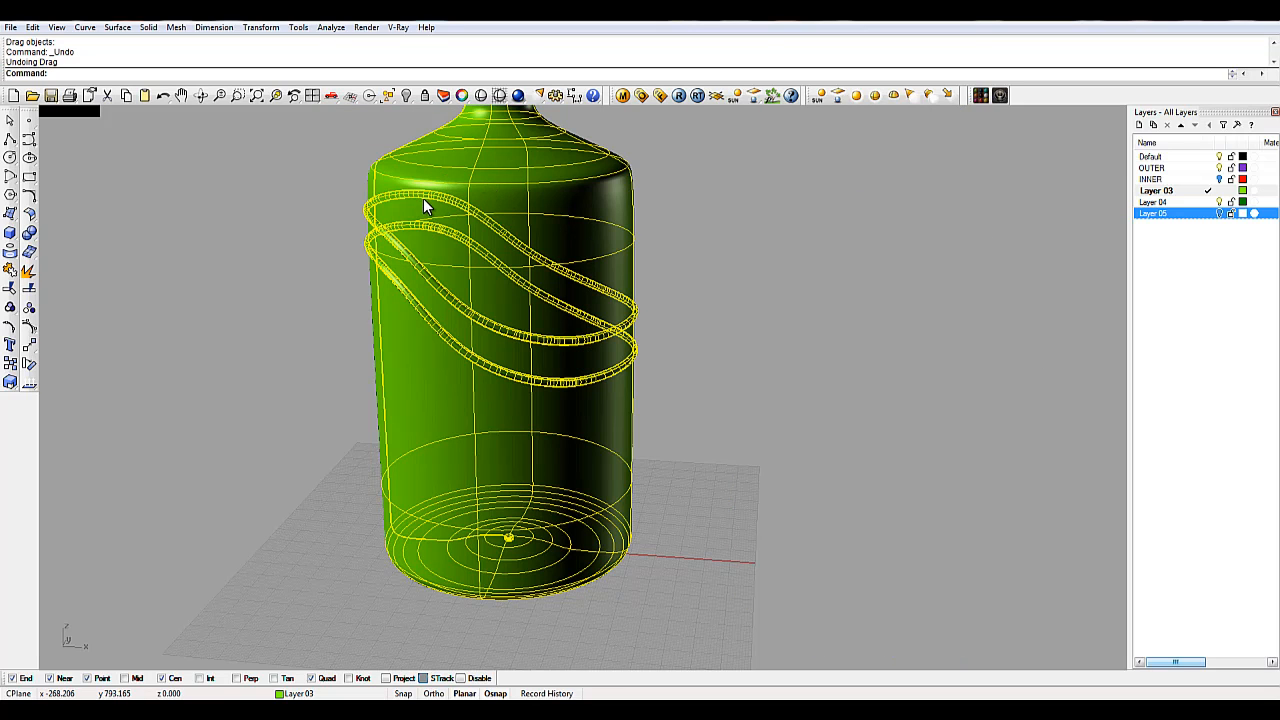
right_click_drag(659, 208, 708, 226, "shift")
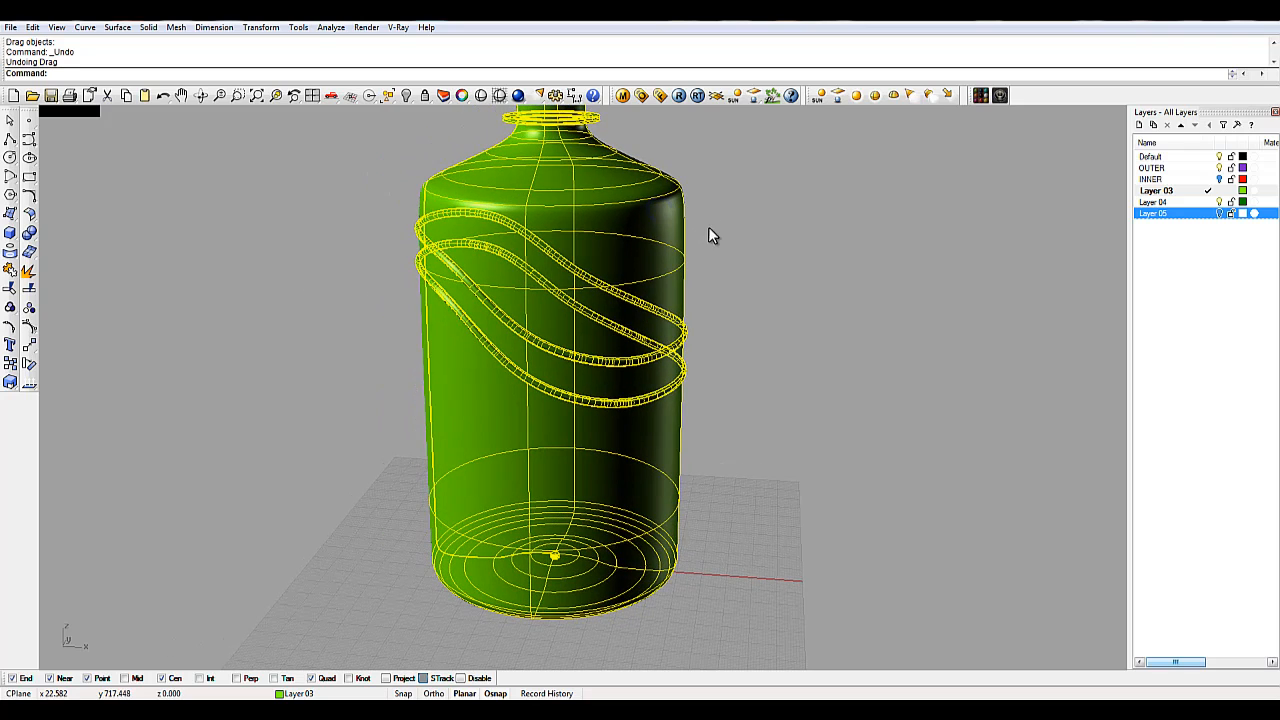
right_click(1186, 270)
left_click(1205, 279)
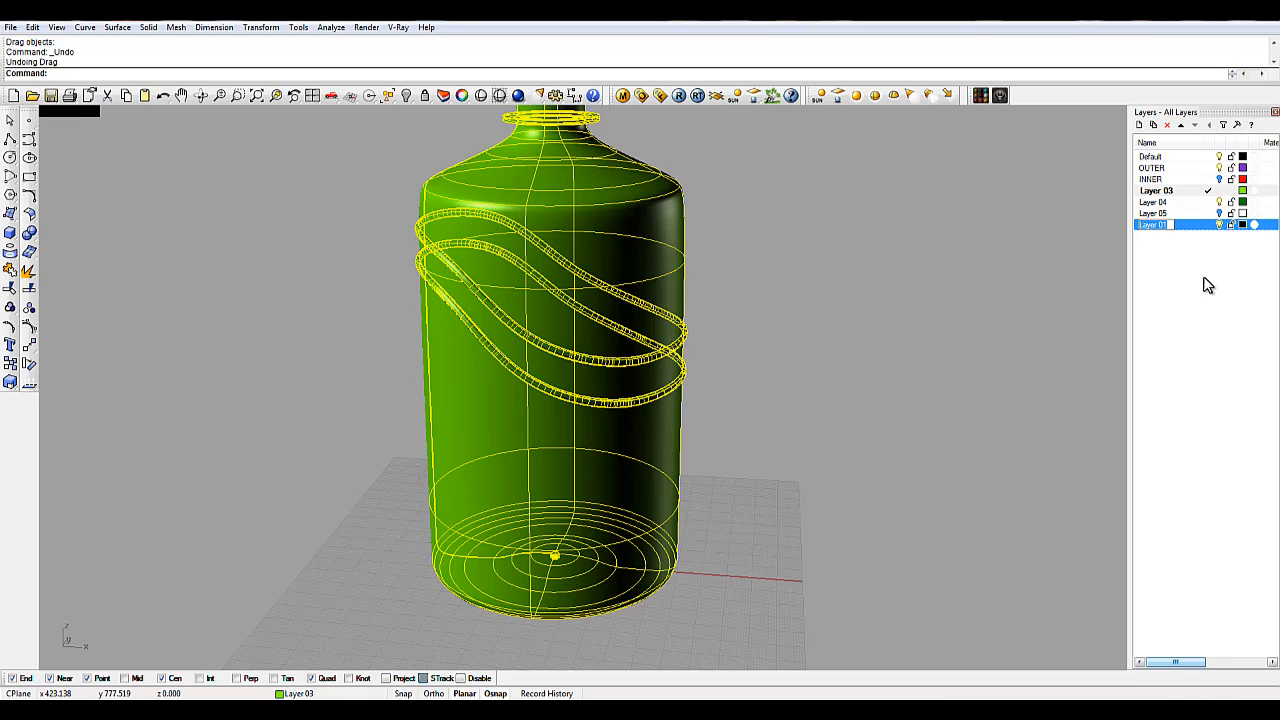
key("ctrl+z")
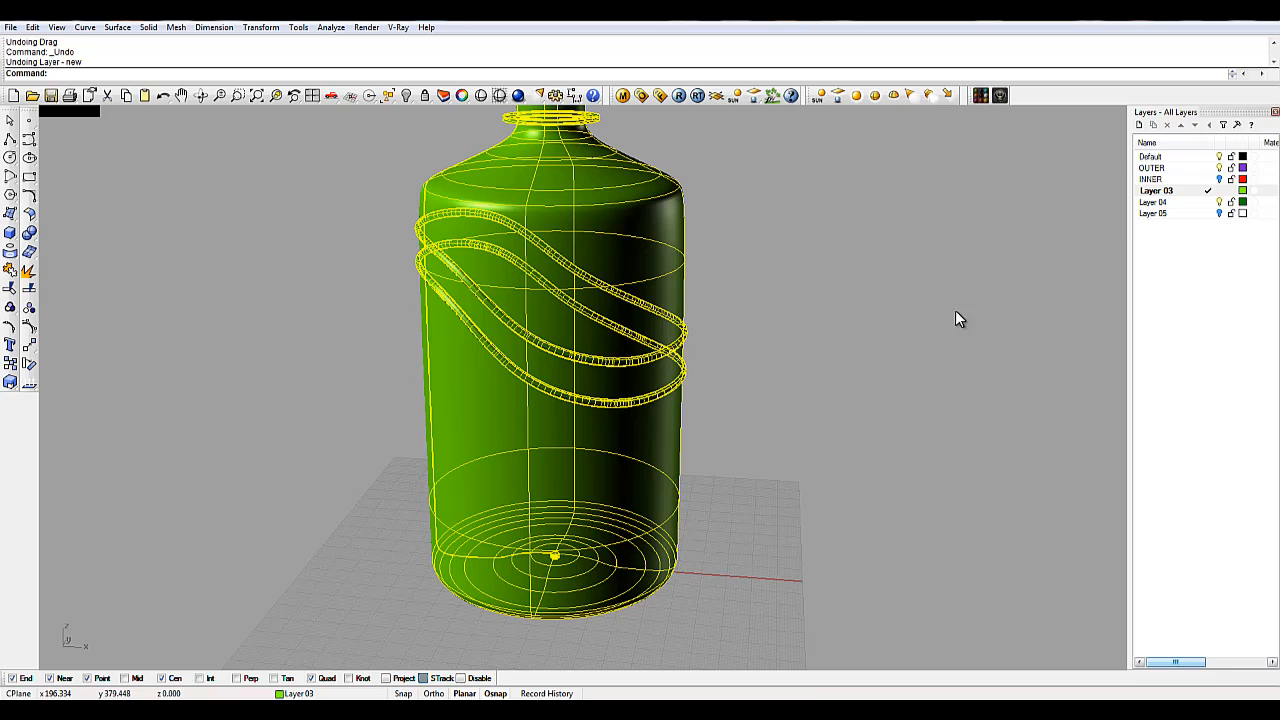
Step: Change the joined bottle's layer to OUTER
left_click(1220, 179)
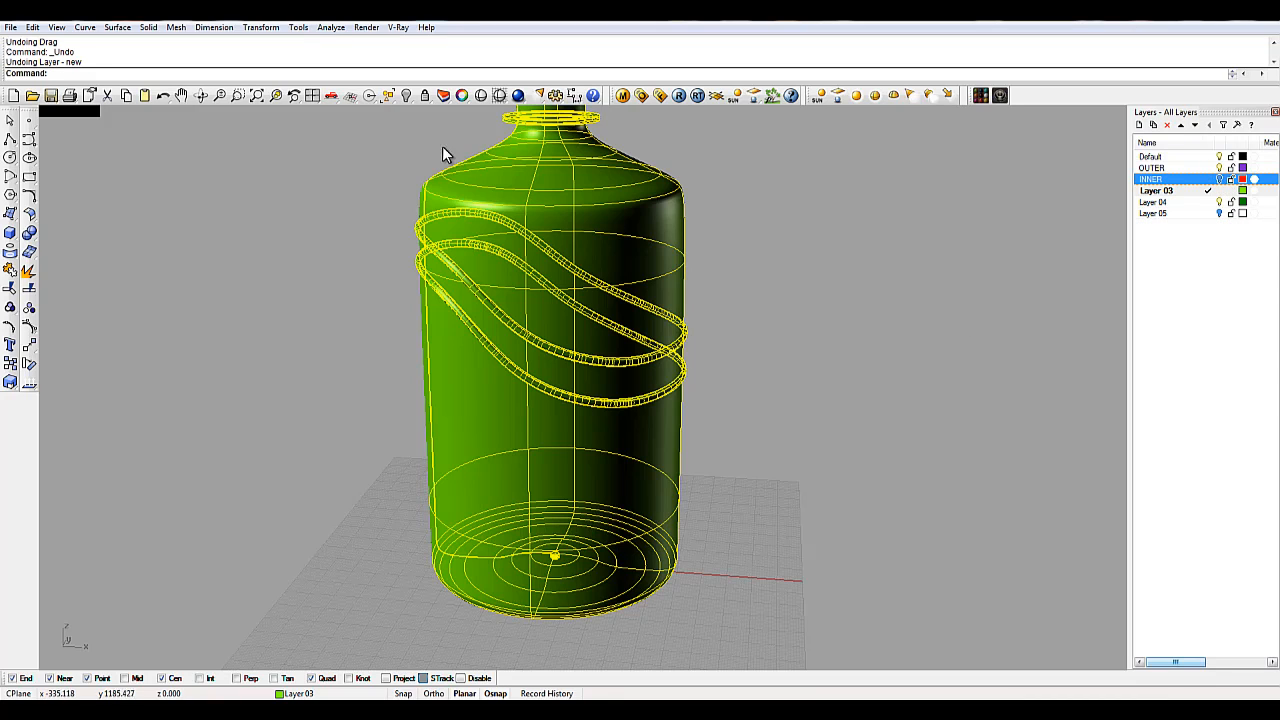
left_click(444, 94)
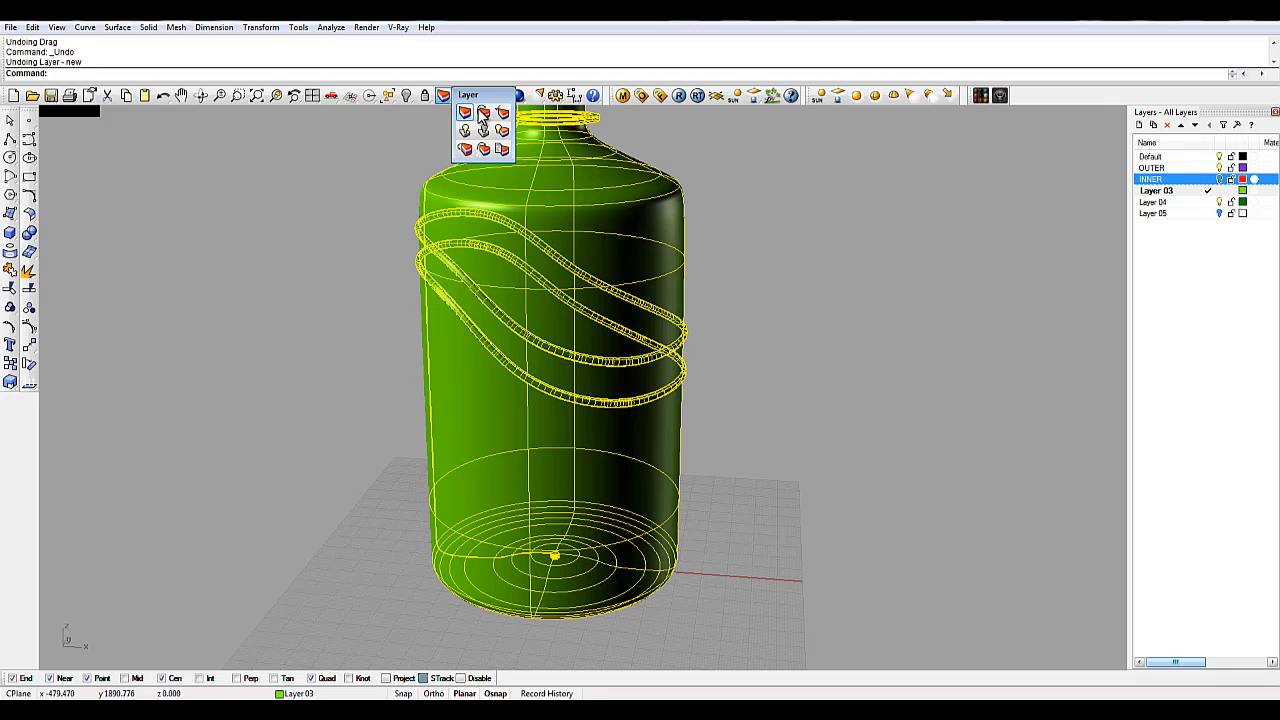
left_click(484, 118)
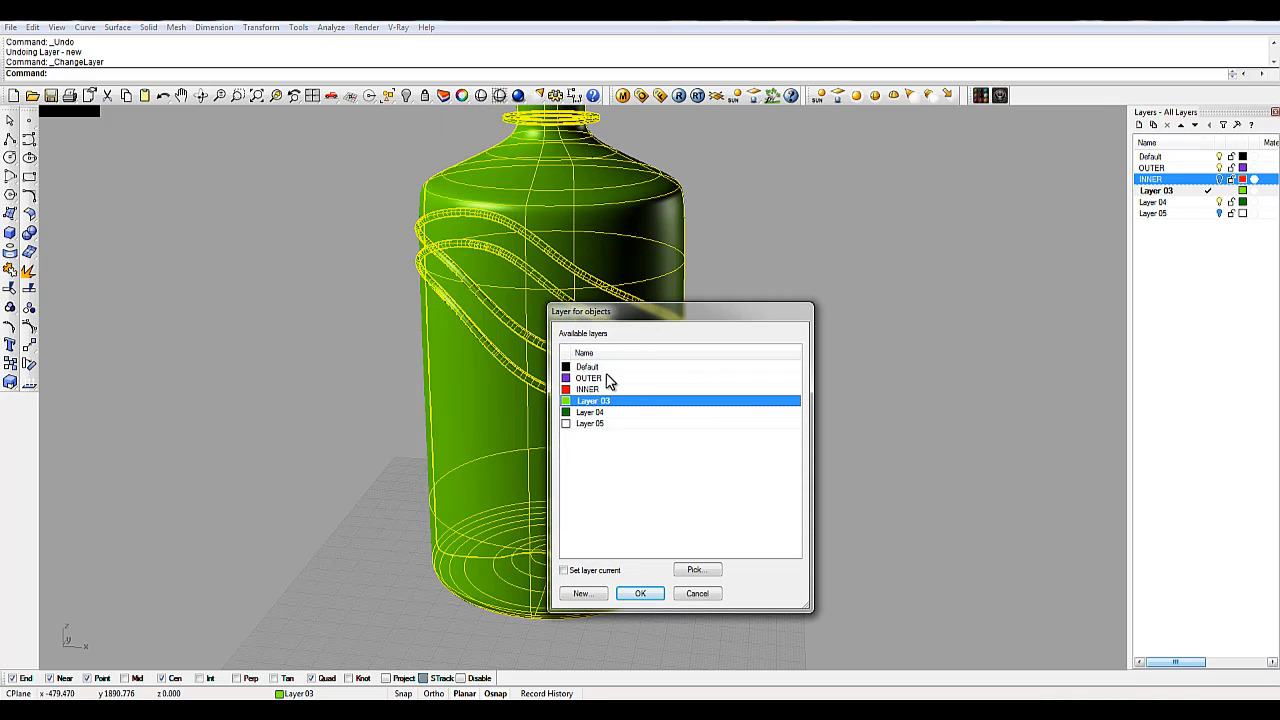
double_click(603, 379)
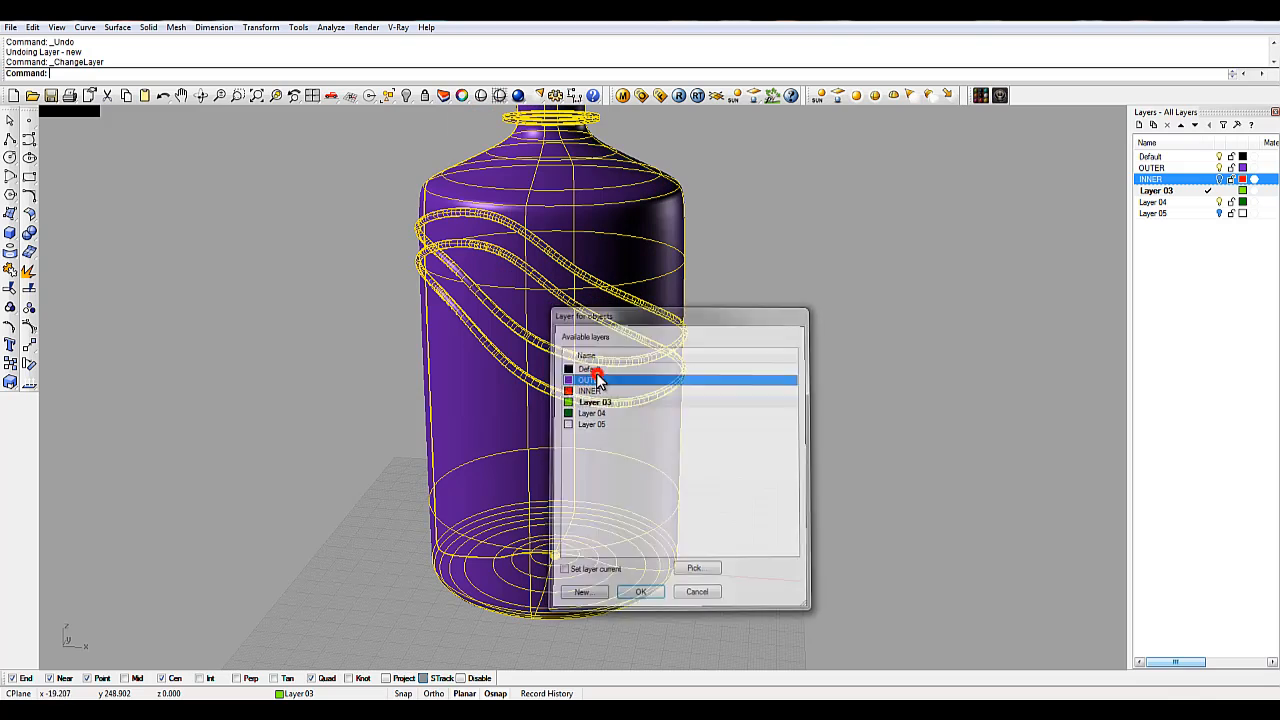
Step: Hide the OUTER layer, delete the leftover inner pieces of the wave pipes, and show the OUTER layer again
left_click(1219, 167)
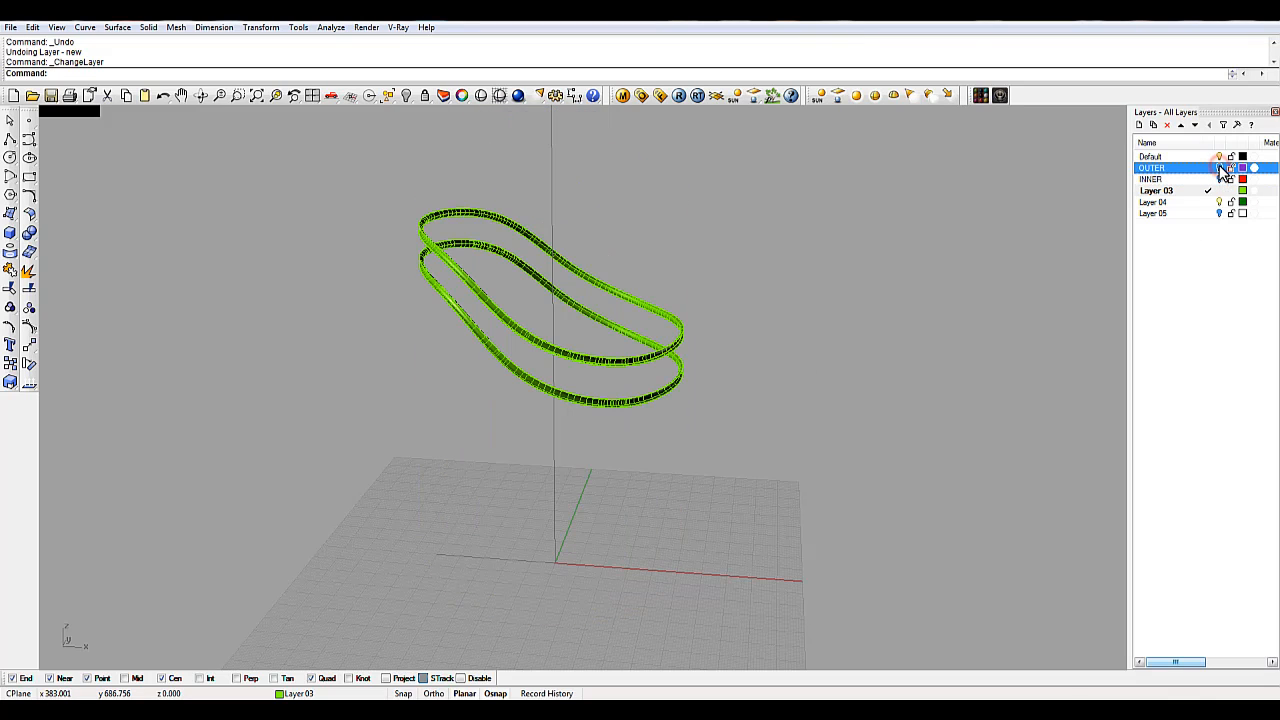
left_click(654, 306)
key("Delete")
left_click(1219, 167)
Step: Move the bottle aside to expose the strips left behind on the OUTER layer, and undo the move
left_click(660, 208)
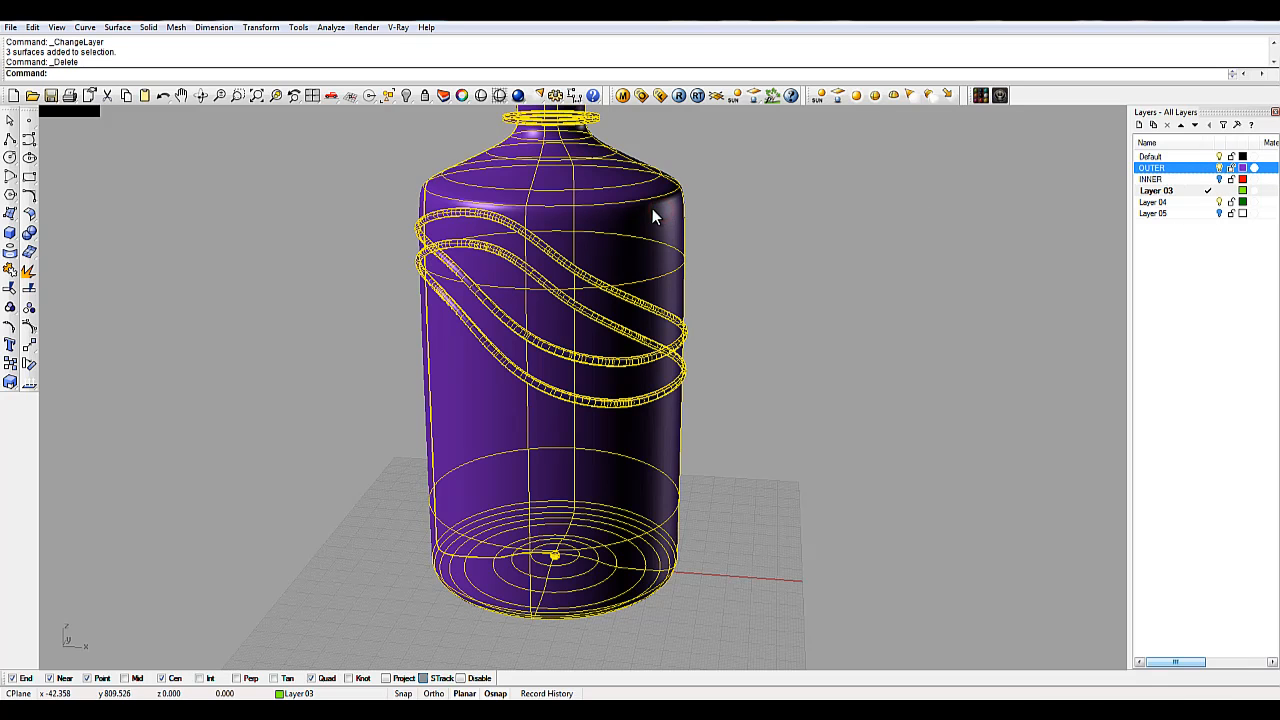
left_click_drag(652, 208, 742, 224)
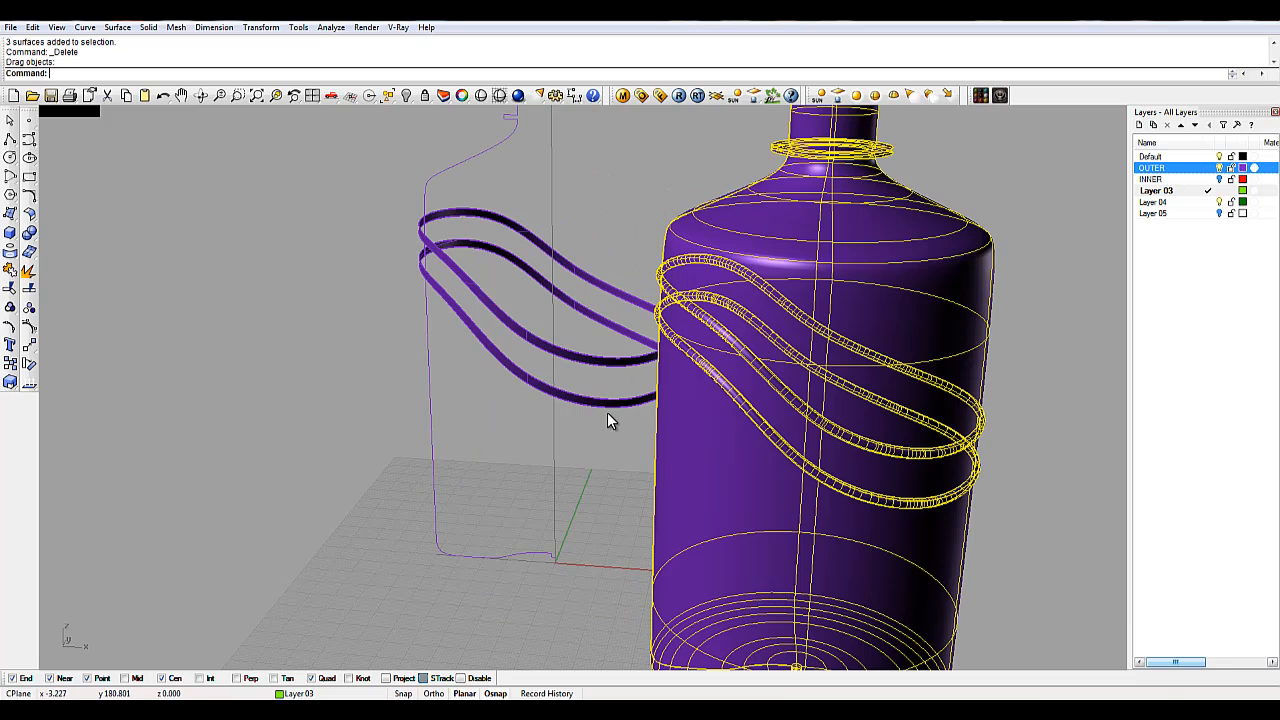
key("ctrl+z")
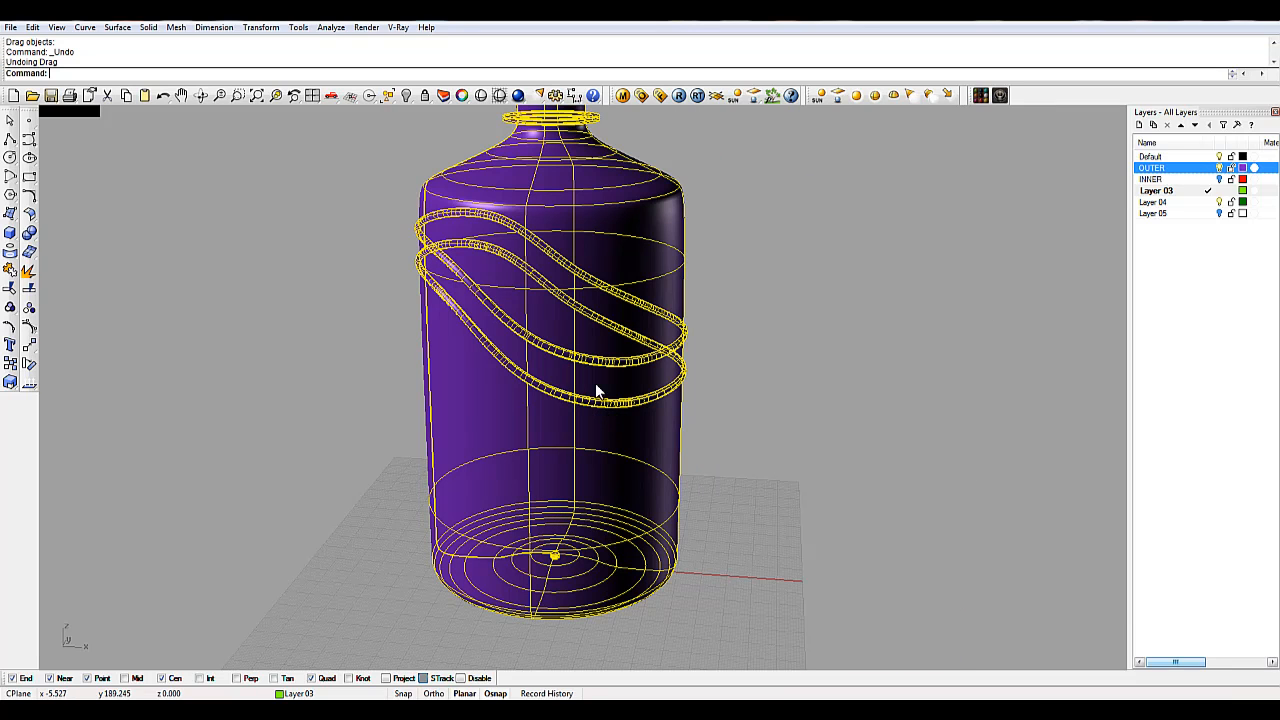
Step: Move the joined bottle to a new layer named BOTTLE
left_click(447, 97)
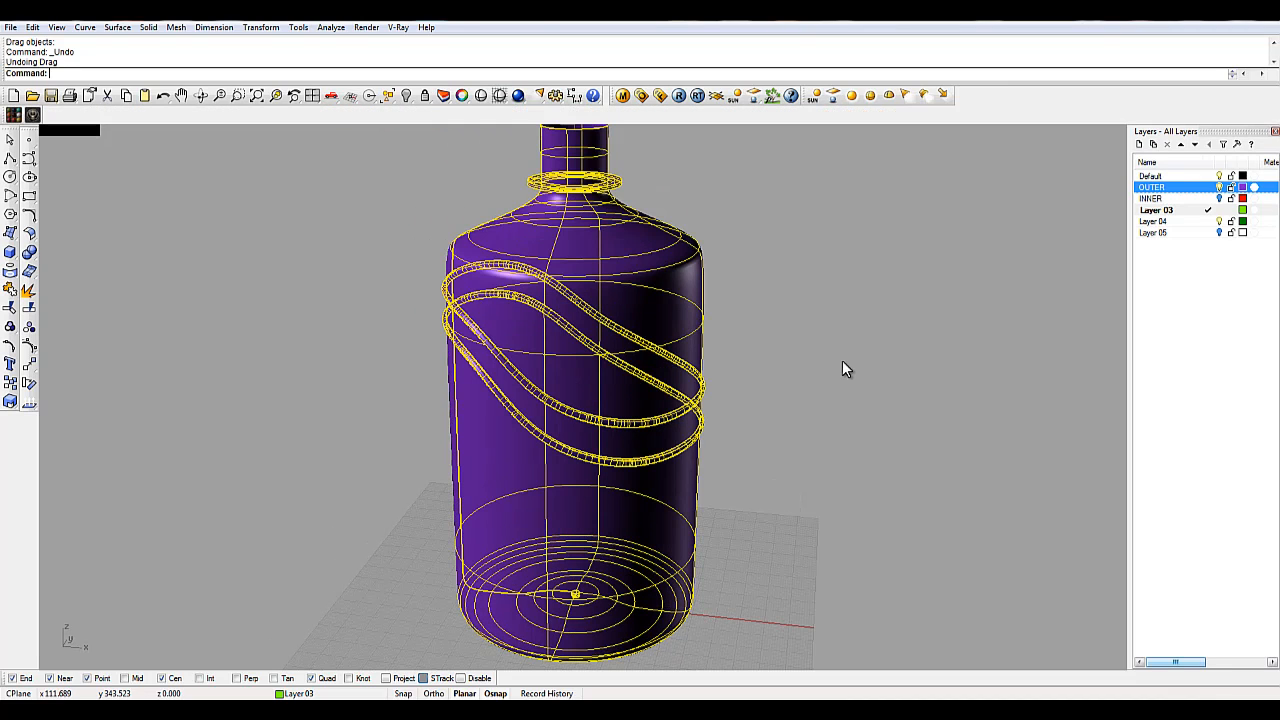
left_click(842, 360)
left_click(697, 291)
left_click(444, 96)
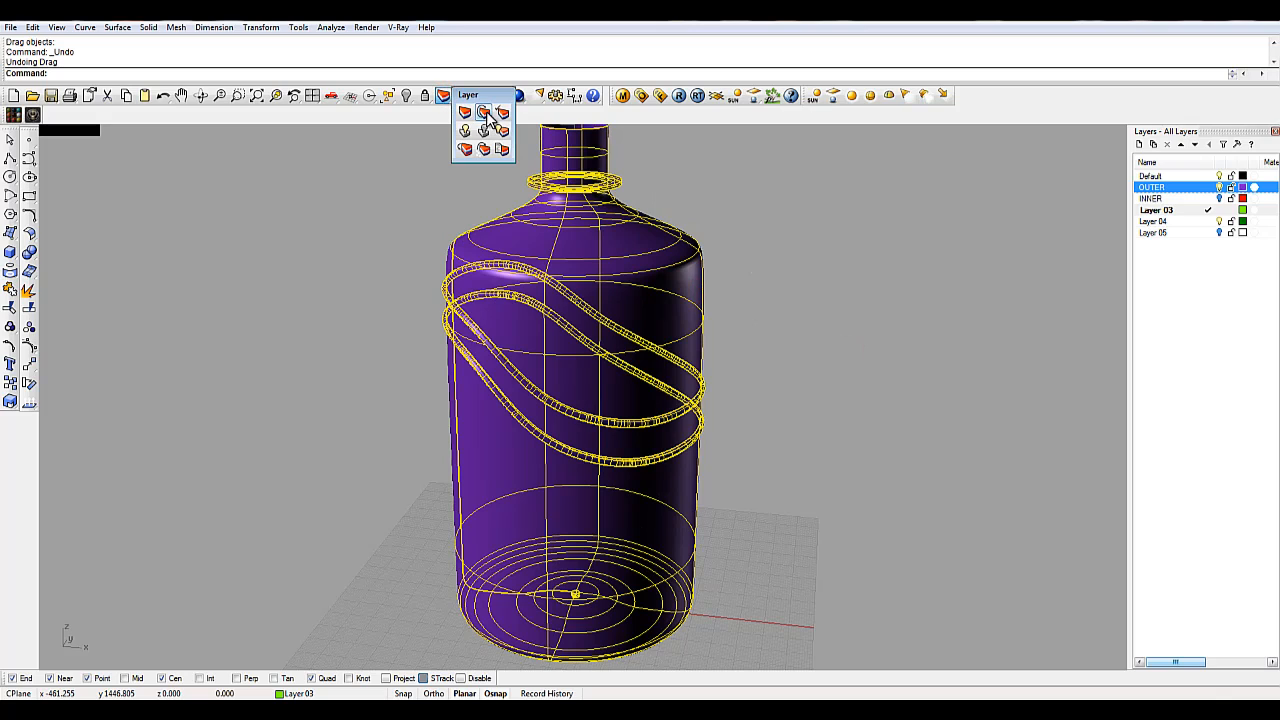
left_click(485, 113)
left_click(582, 593)
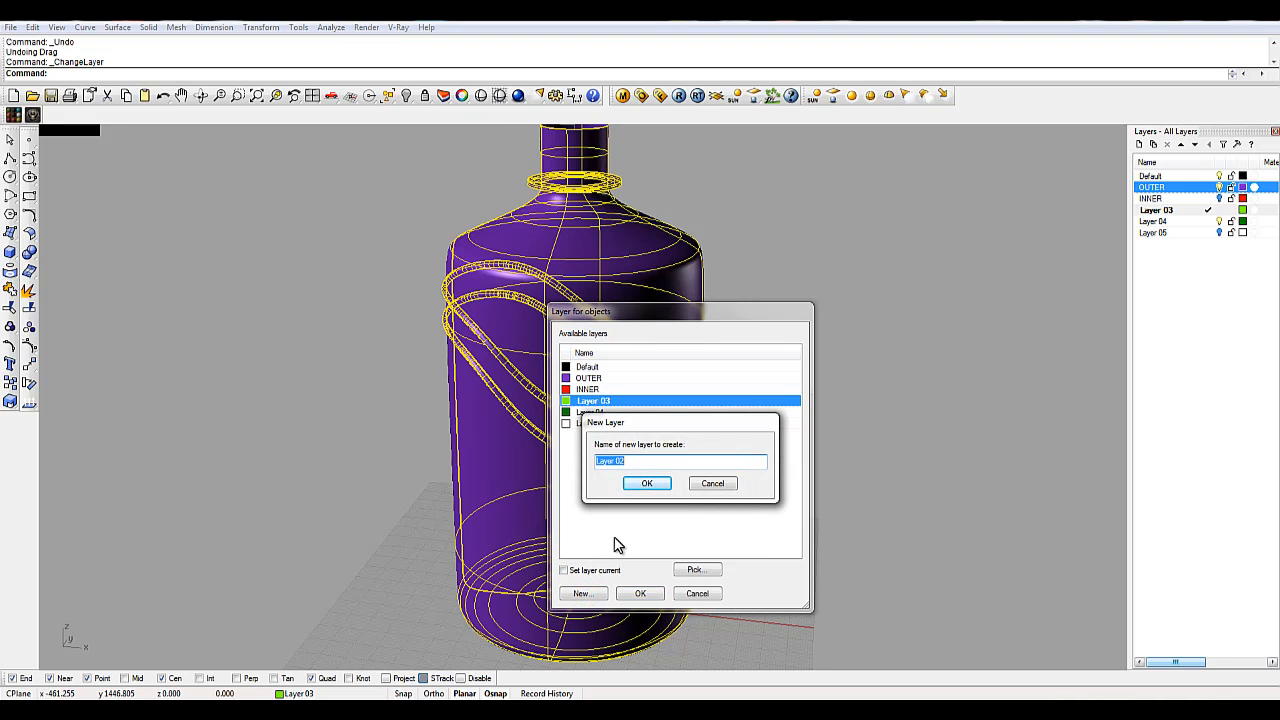
type("BOTTLE")
left_click(647, 485)
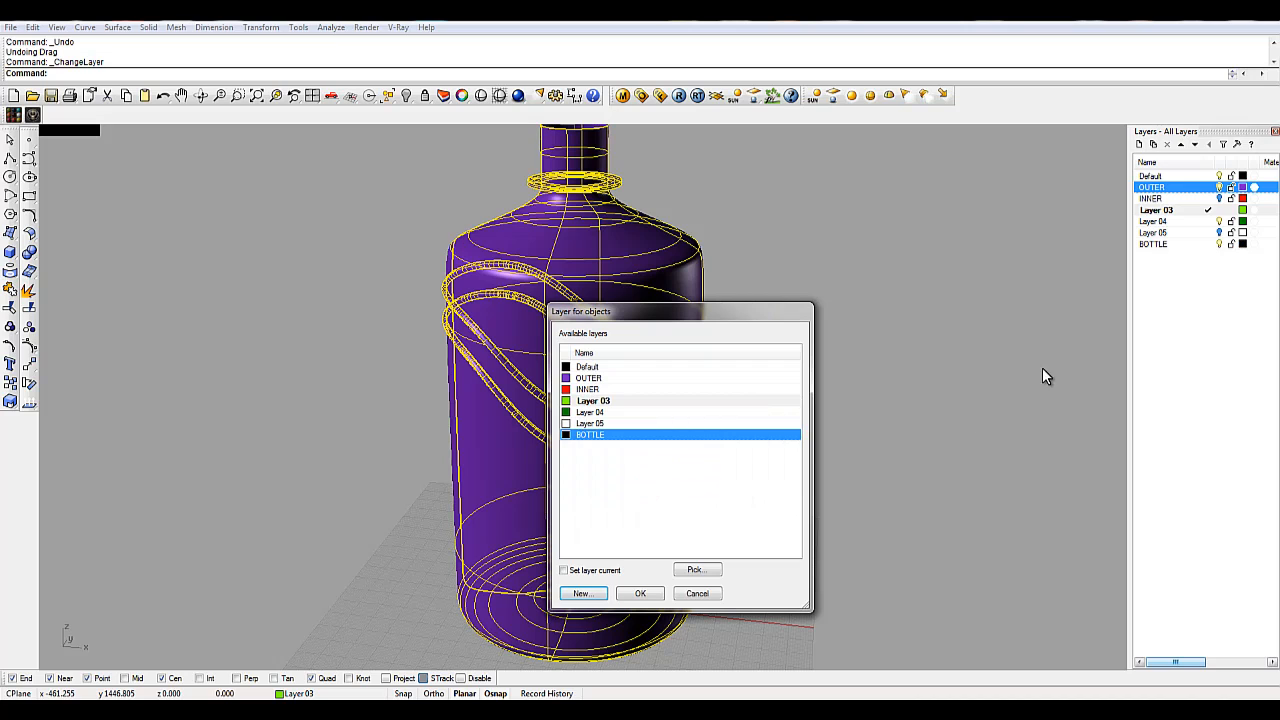
left_click(565, 434)
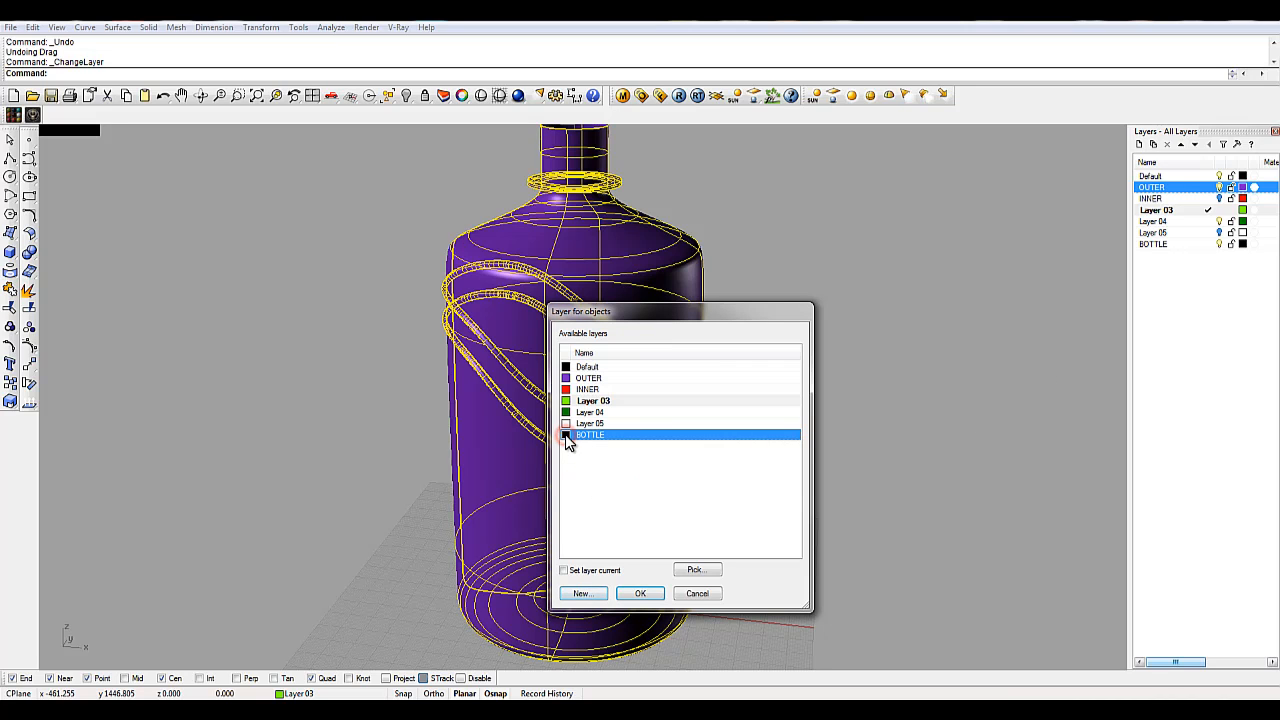
left_click(640, 594)
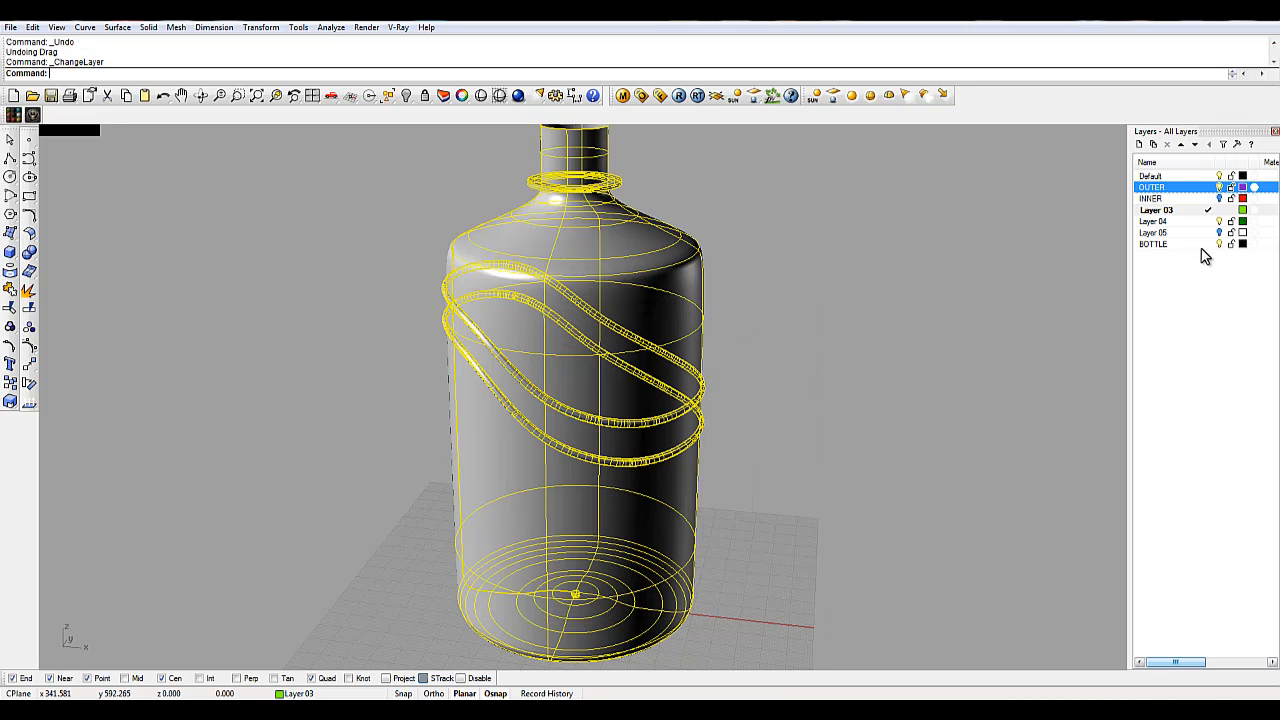
left_click(892, 287)
right_click_drag(808, 295, 597, 300)
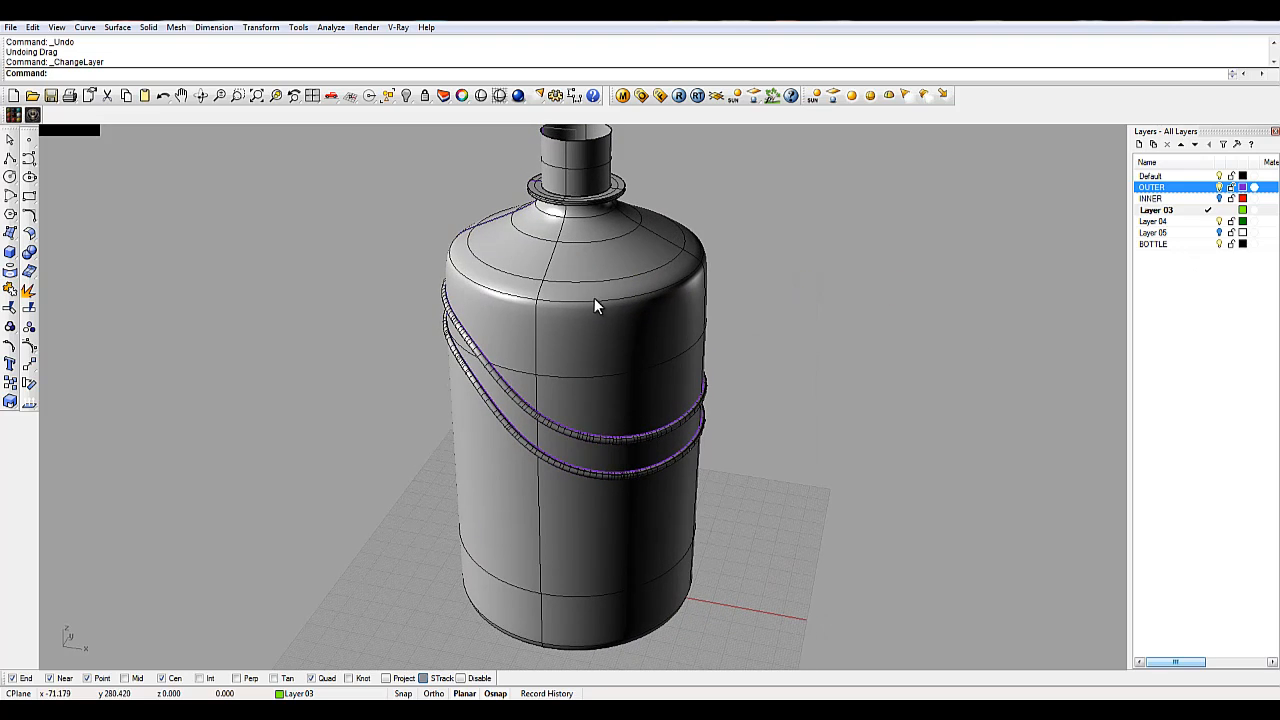
Step: Make OUTER the current layer, hide the BOTTLE layer, and delete the two leftover strip surfaces of the wavy bands
left_click(1208, 245)
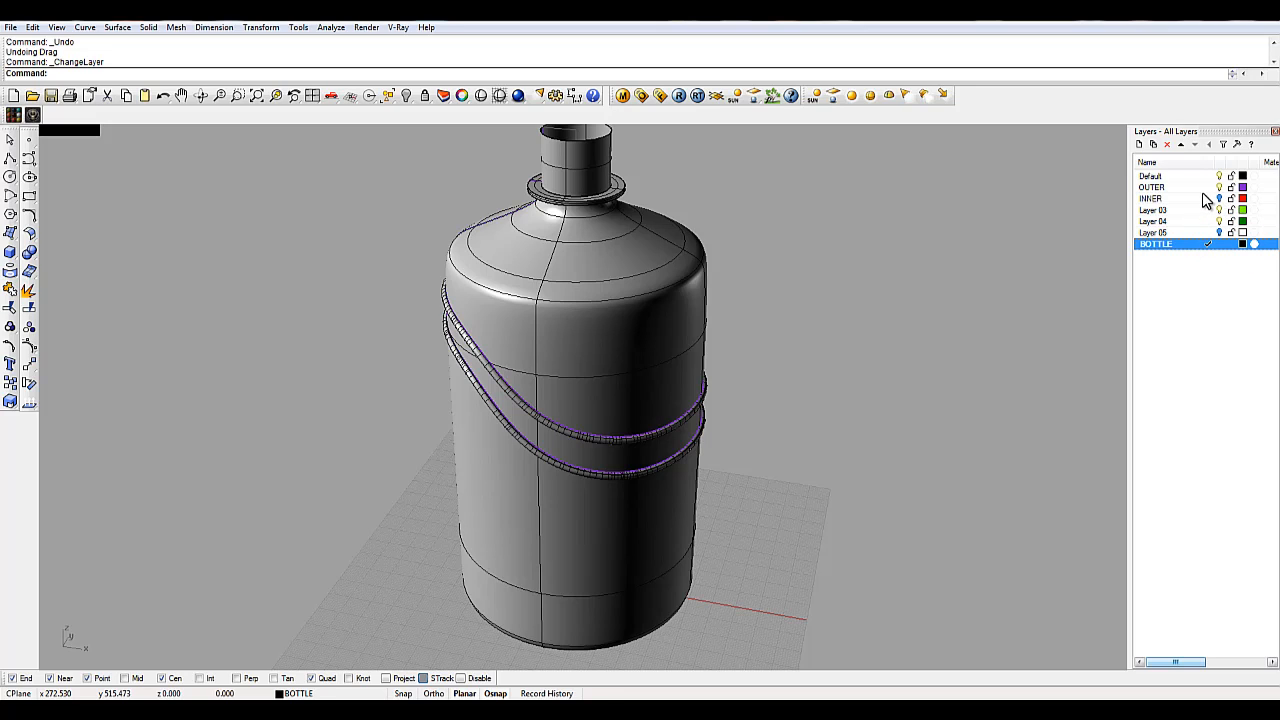
left_click(1206, 188)
left_click(1219, 244)
left_click(785, 359)
left_click_drag(734, 313, 636, 488)
key("Delete")
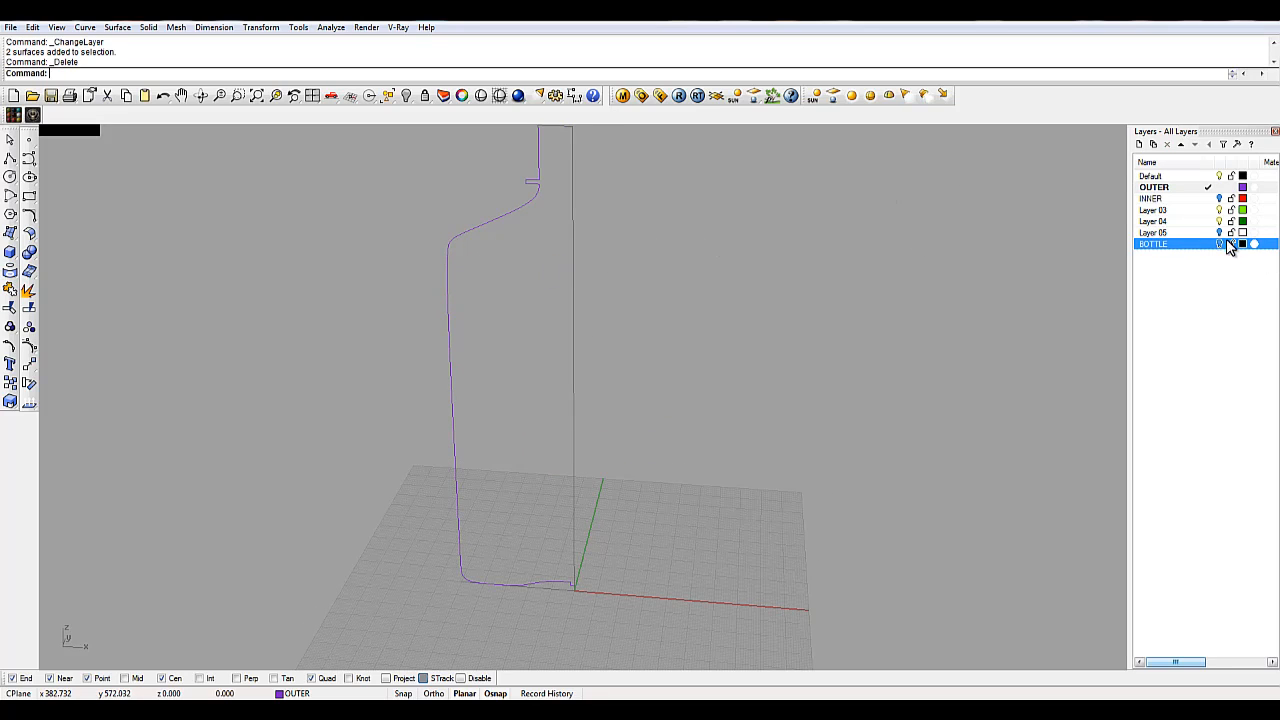
Step: Show the BOTTLE layer again, make it current, and hide the OUTER layer
left_click(1219, 244)
left_click(1204, 244)
right_click_drag(866, 200, 610, 250)
scroll(609, 246, "up", 4)
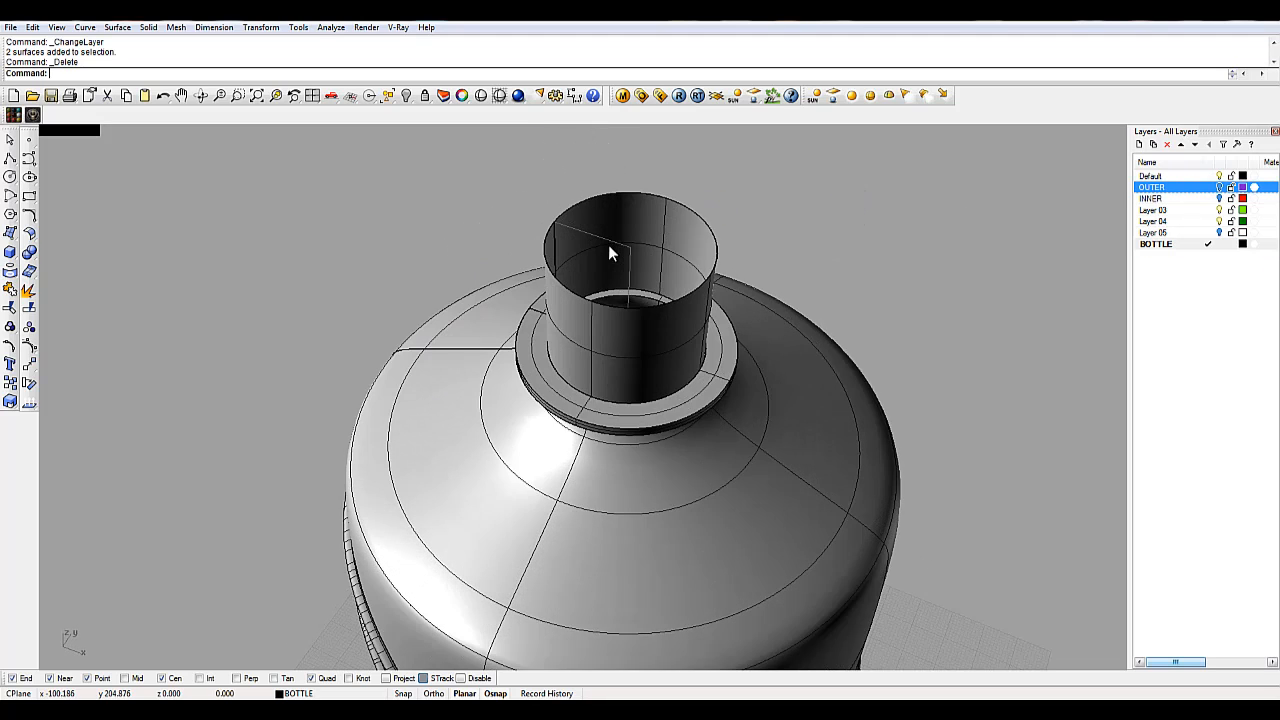
Step: Show the INNER layer, make it current, and hide the BOTTLE layer to isolate the inner profile curve
left_click(1220, 198)
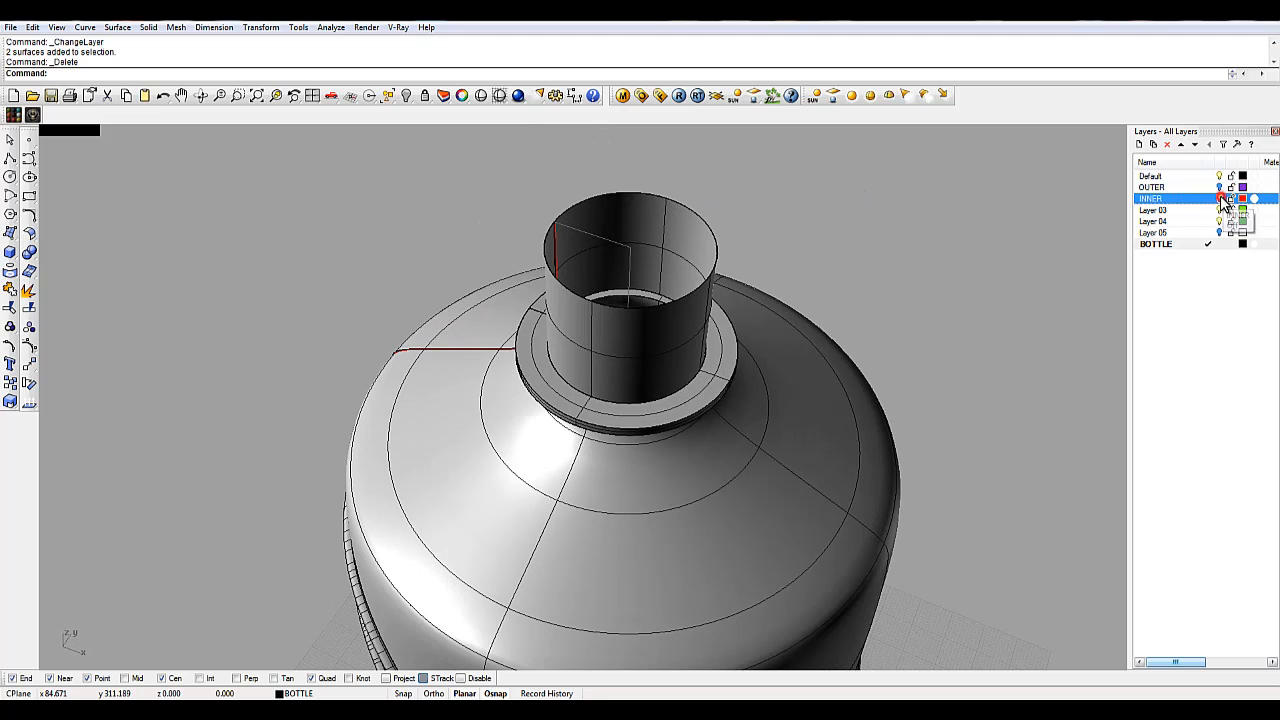
right_click_drag(719, 417, 368, 268)
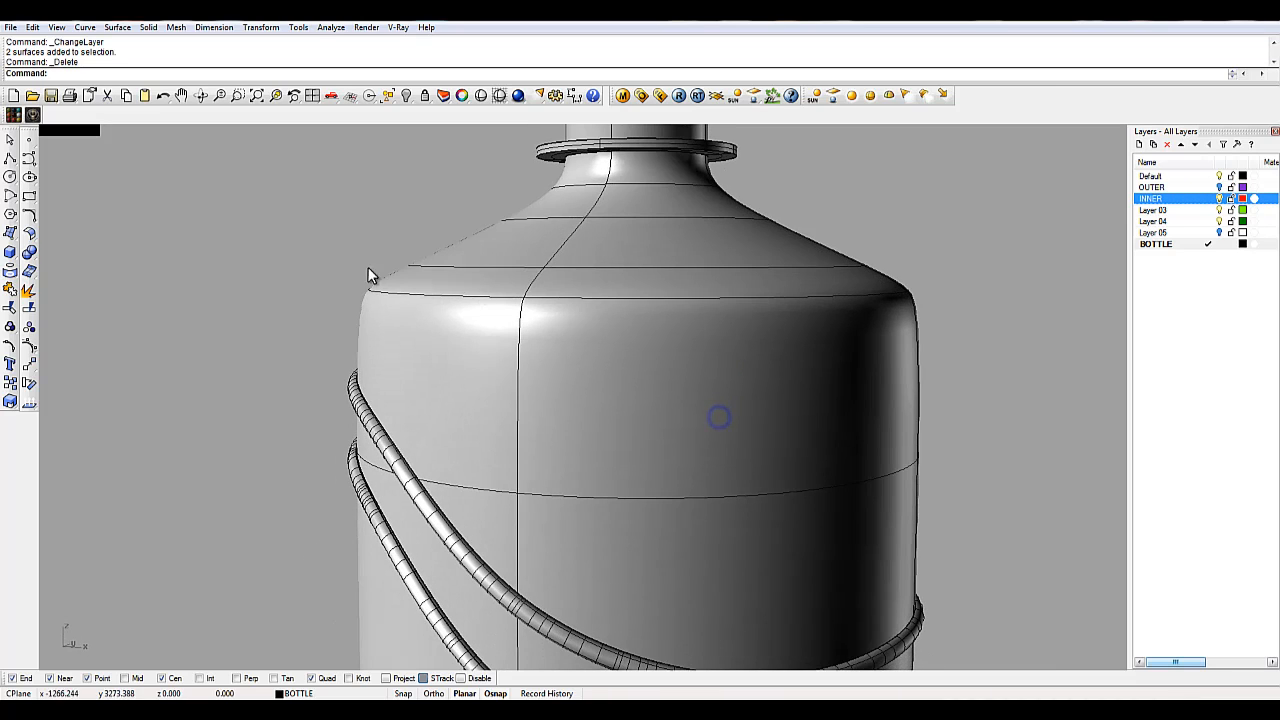
double_click(73, 131)
right_click_drag(342, 544, 301, 455)
scroll(360, 567, "up", 4)
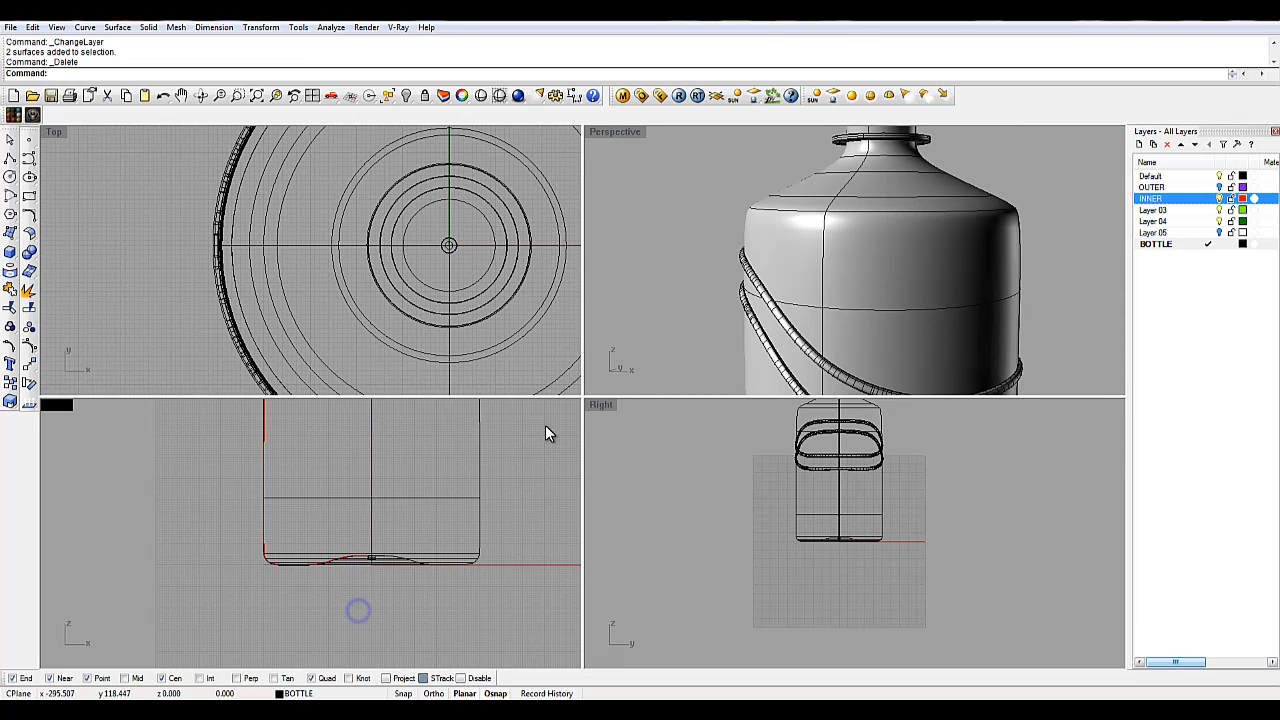
double_click(48, 408)
right_click_drag(474, 317, 389, 443)
left_click(1208, 199)
left_click(1219, 244)
Step: Revolve the inner profile curve a full circle about the vertical axis through its lower end at the bottle's centre
scroll(640, 575, "up", 5)
left_click(553, 561)
scroll(553, 561, "down", 8)
scroll(648, 415, "down", 9)
right_click_drag(671, 331, 595, 388)
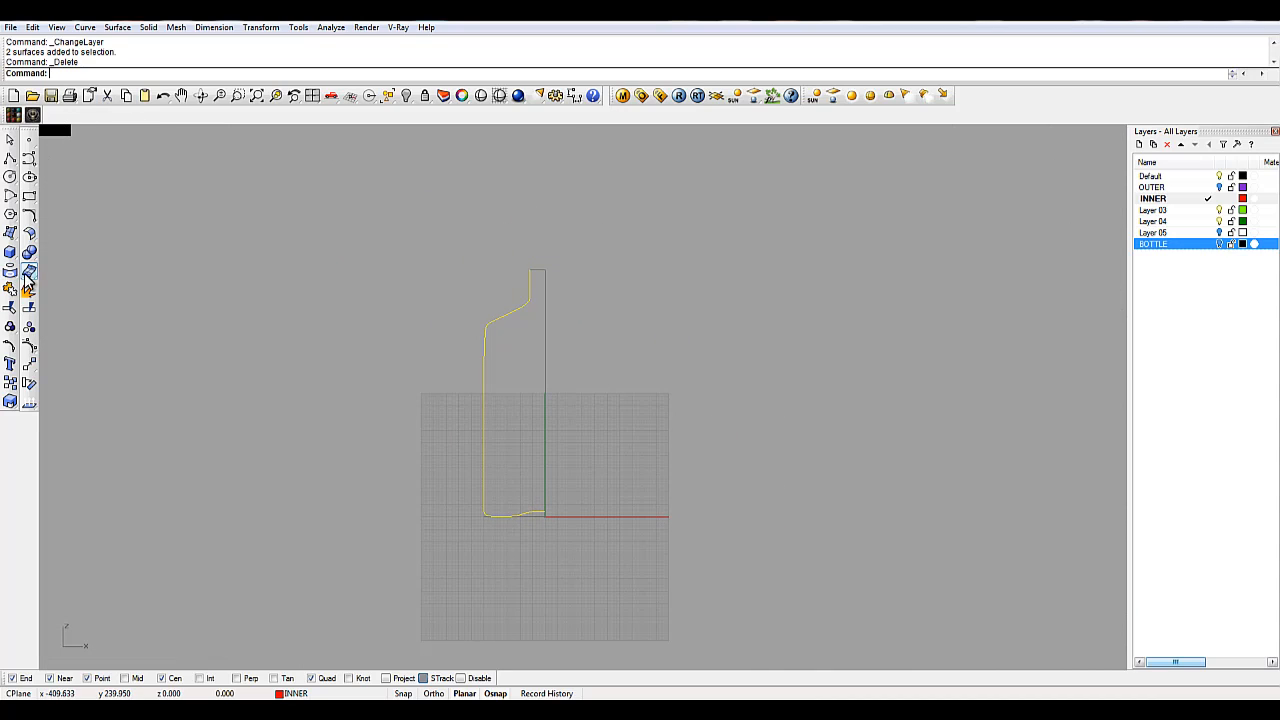
left_click(8, 235)
left_click(8, 235)
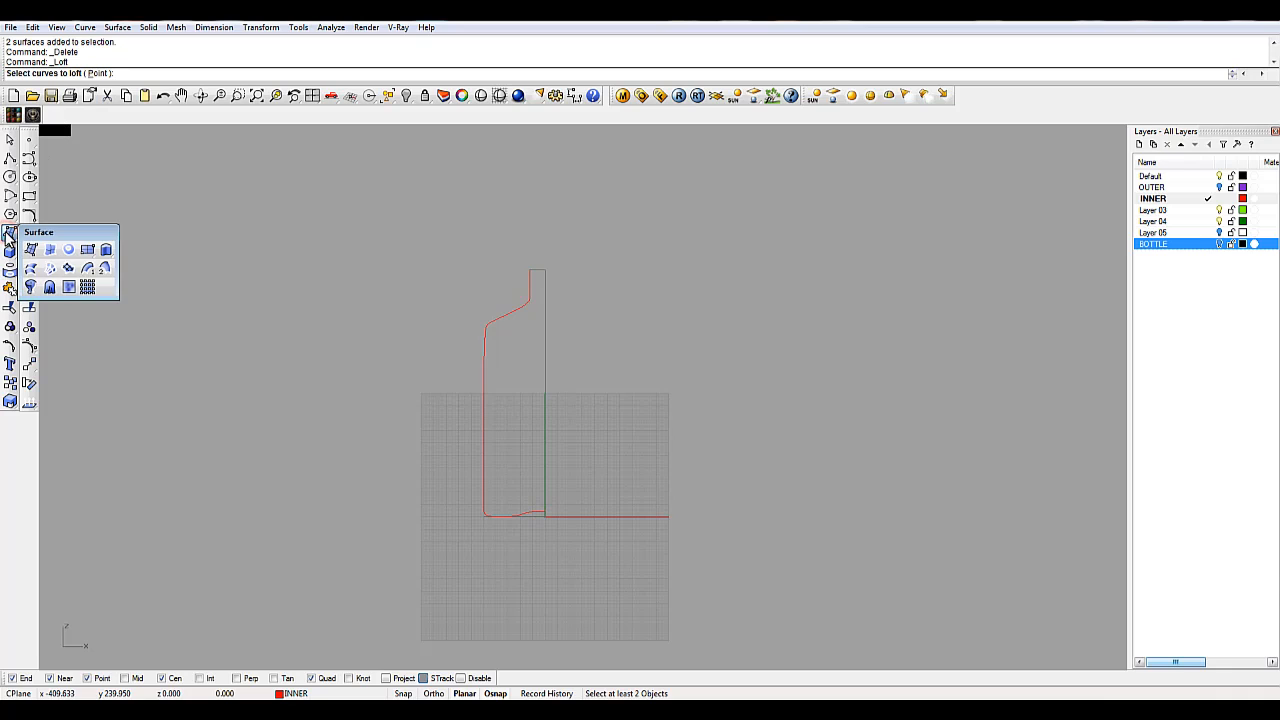
left_click(33, 290)
scroll(550, 510, "up", 6)
left_click(527, 515)
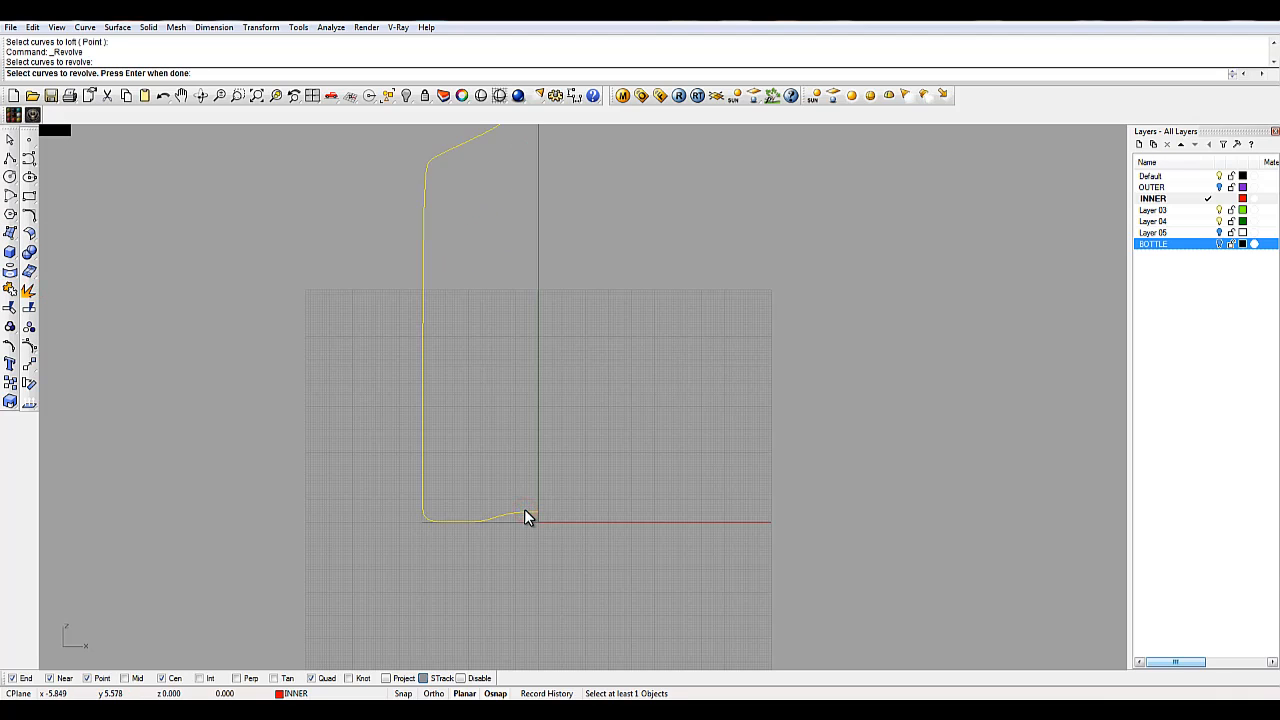
key("Return")
left_click(538, 514)
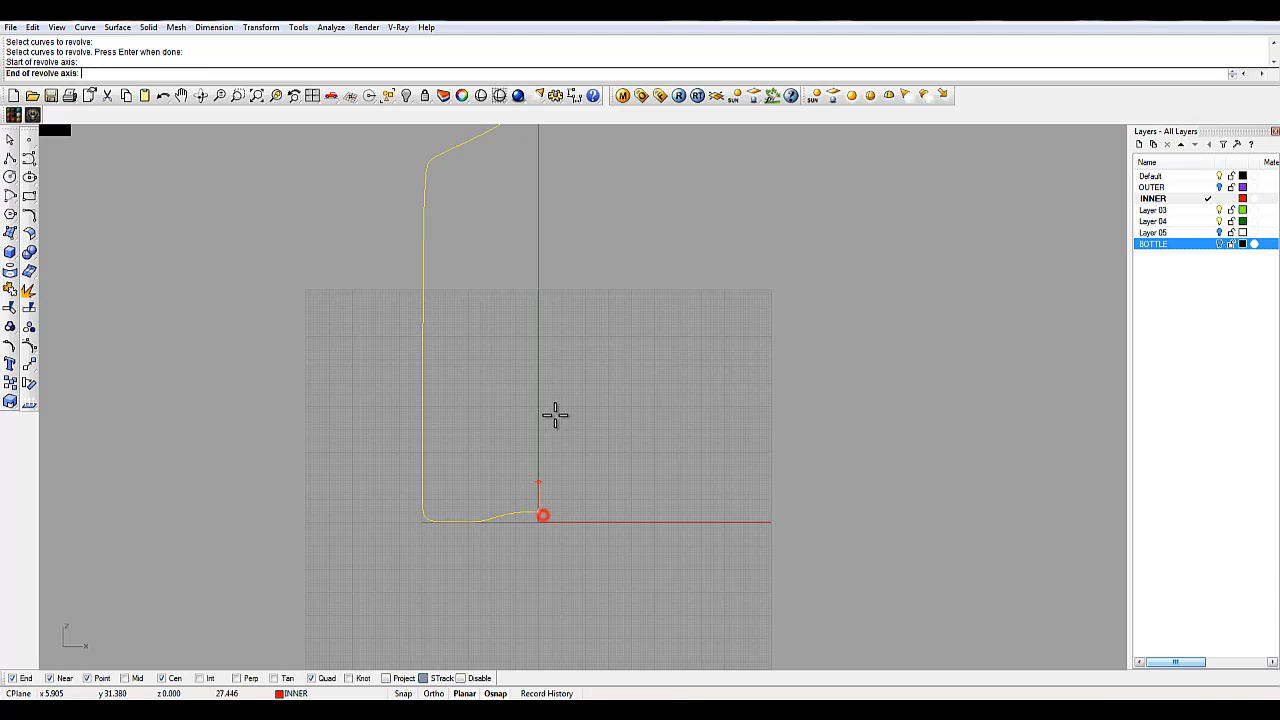
left_click(538, 330)
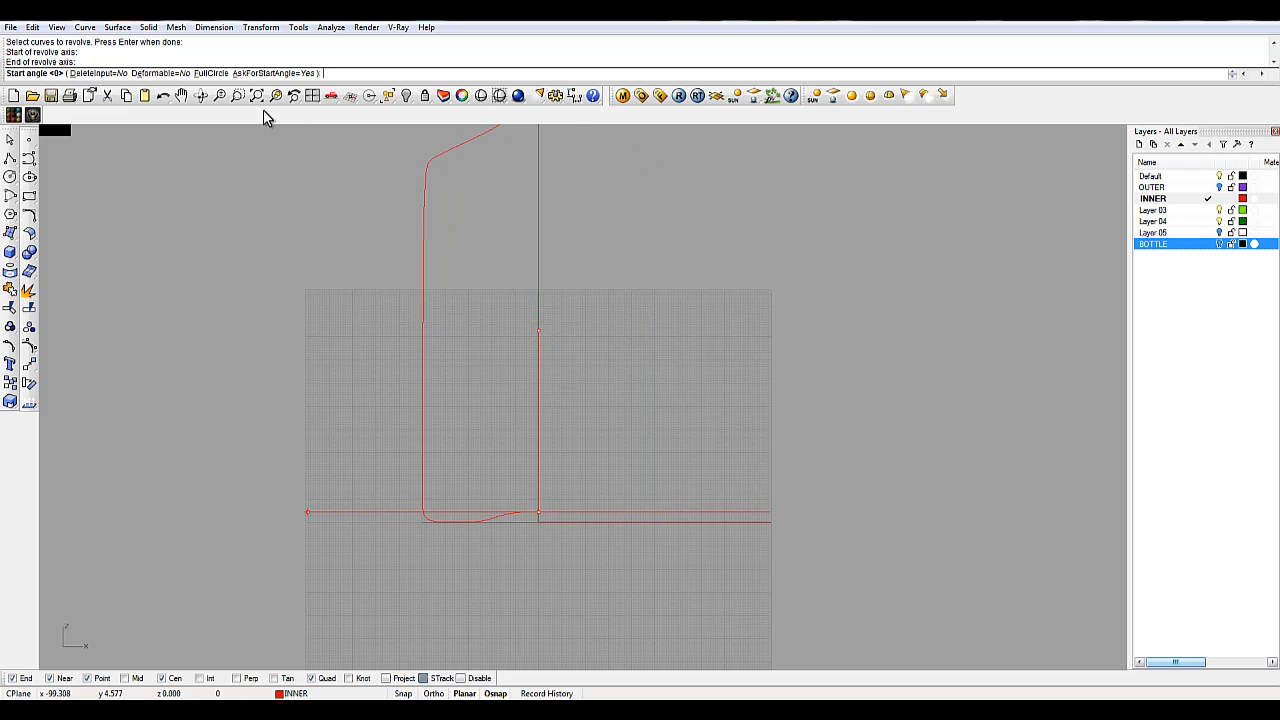
left_click(212, 74)
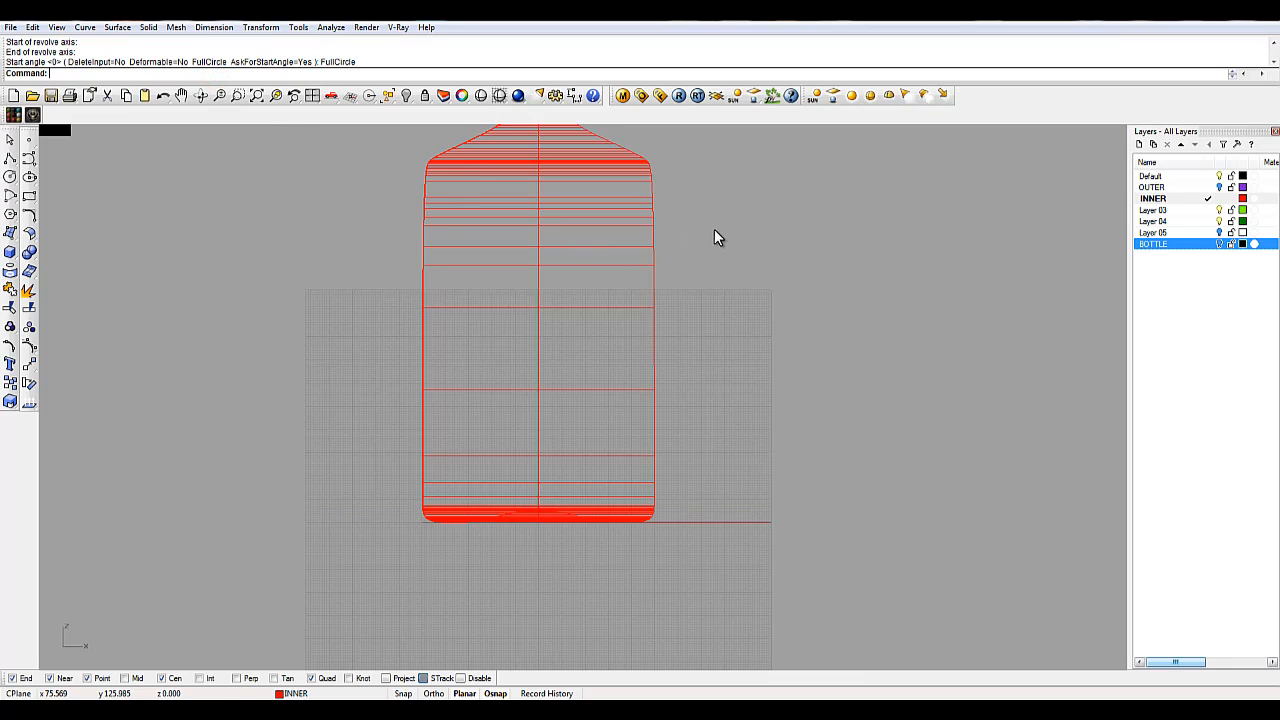
Step: Examine the revolved inner surface around the neck and shoulder in the perspective view
scroll(714, 229, "down", 2)
right_click_drag(714, 229, 656, 308)
double_click(64, 131)
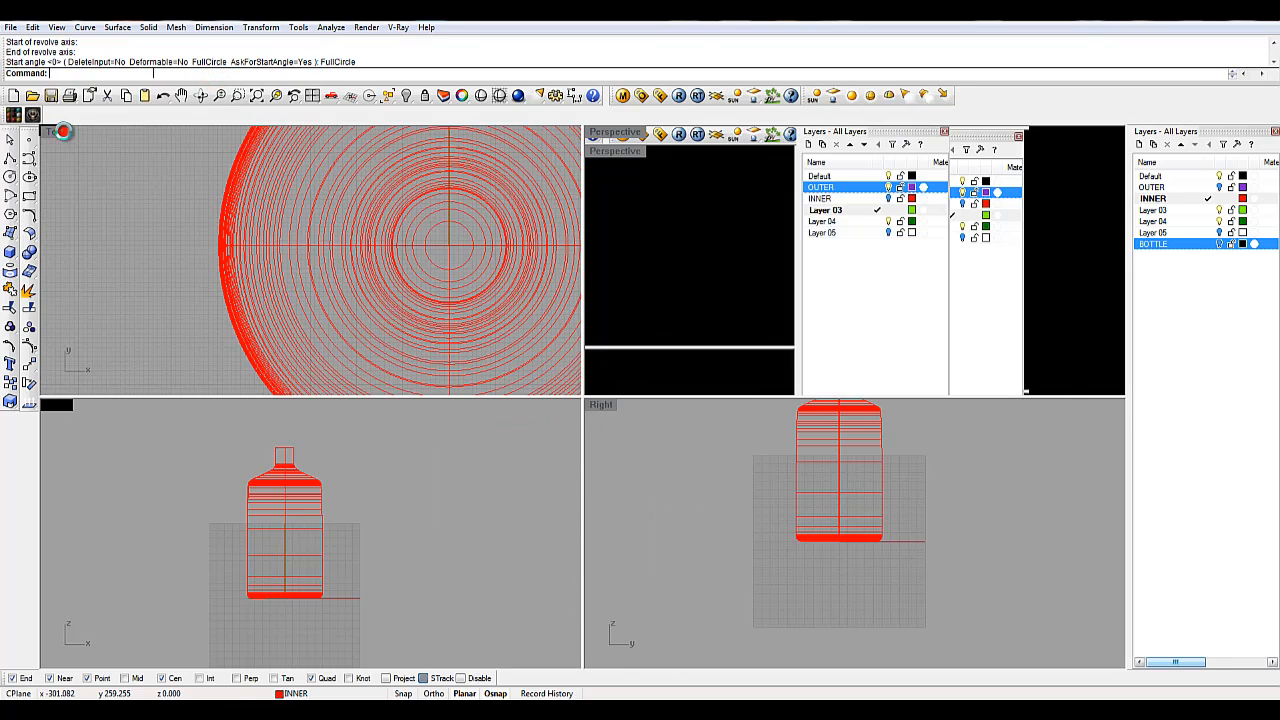
right_click_drag(655, 216, 826, 222)
scroll(826, 214, "up", 3)
scroll(826, 214, "down", 2)
left_click(828, 218)
scroll(828, 218, "down", 3)
left_click(990, 208)
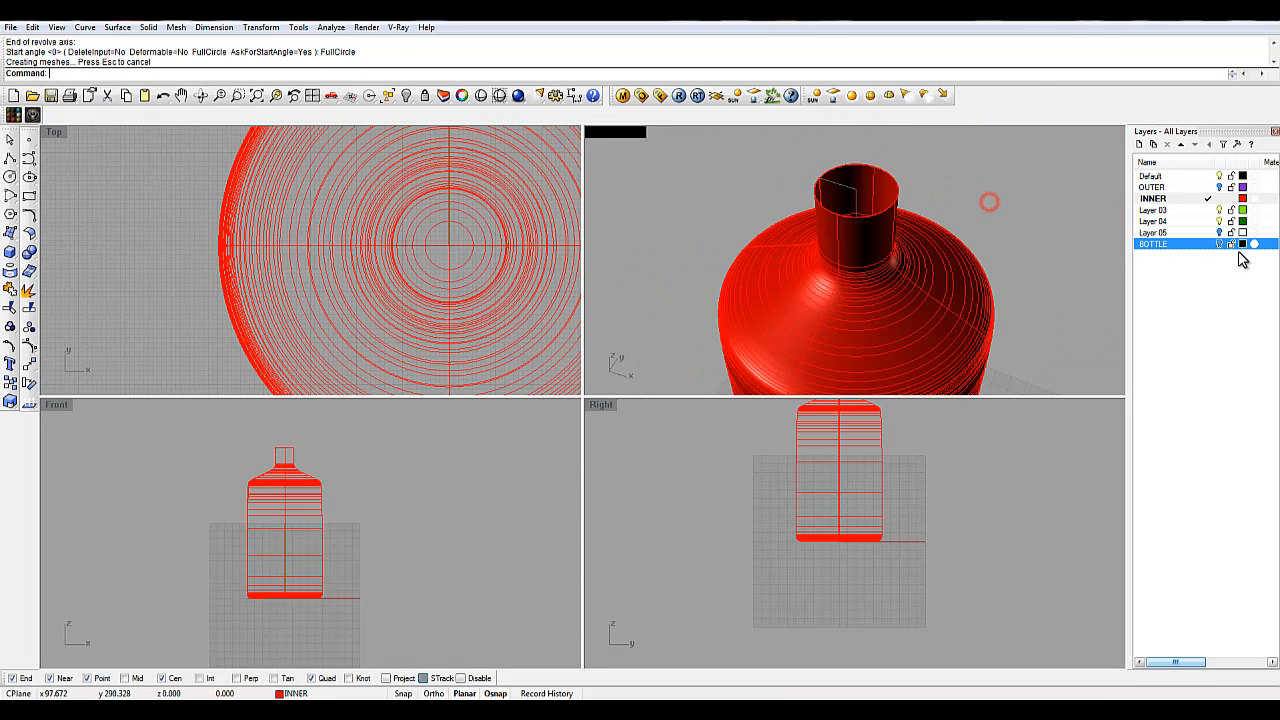
Step: Show the BOTTLE layer together with INNER and examine the gap between the two walls at the bottle's mouth
left_click(1220, 188)
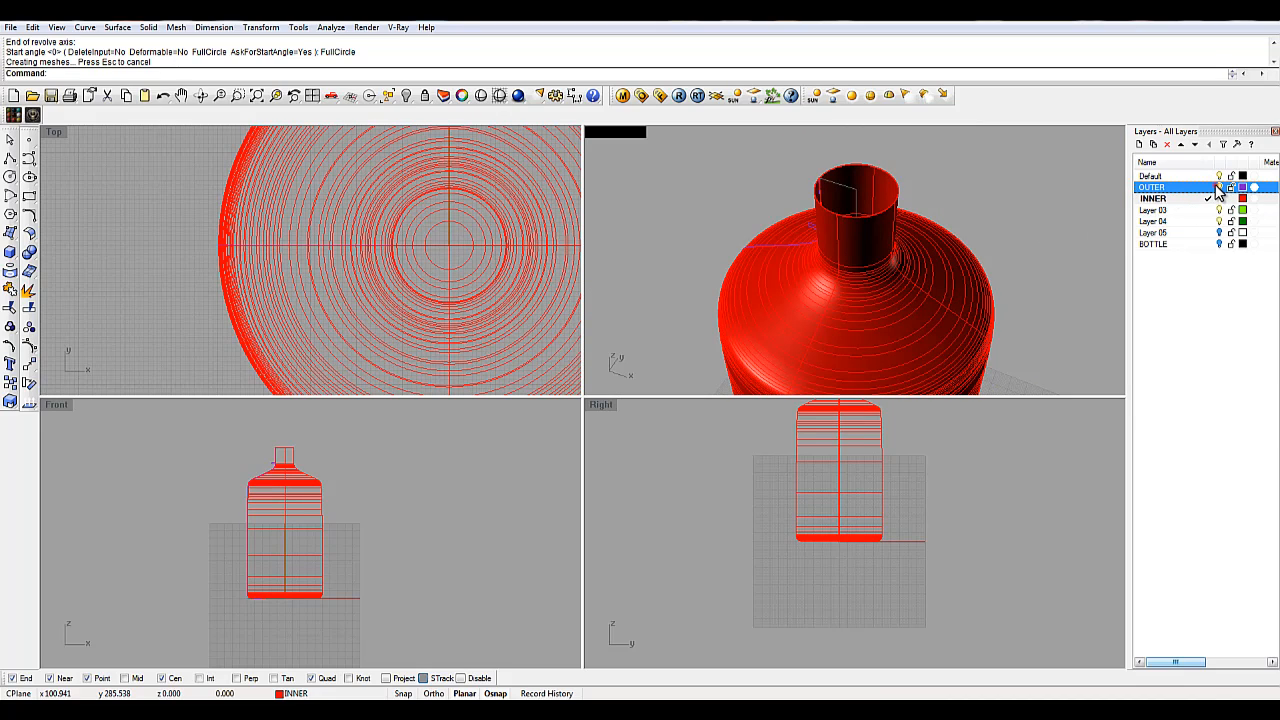
left_click(1220, 244)
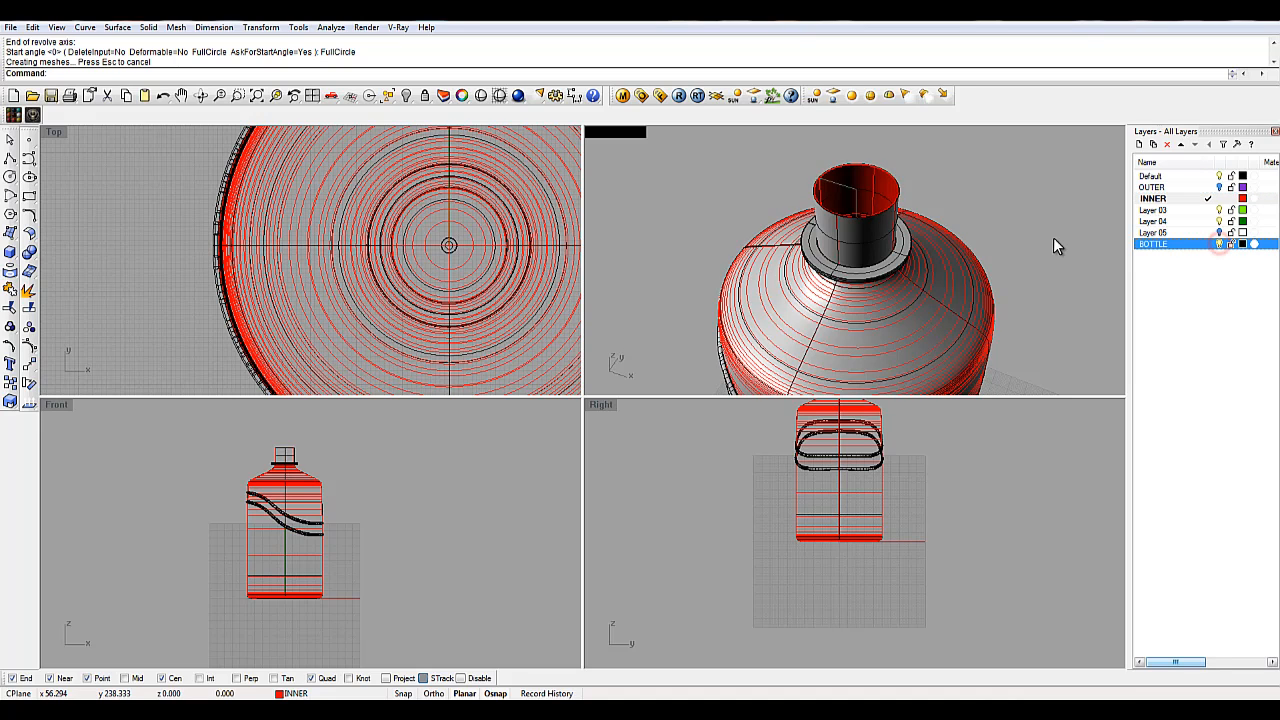
right_click_drag(1053, 237, 1023, 232)
scroll(776, 292, "up", 5)
scroll(780, 282, "down", 3)
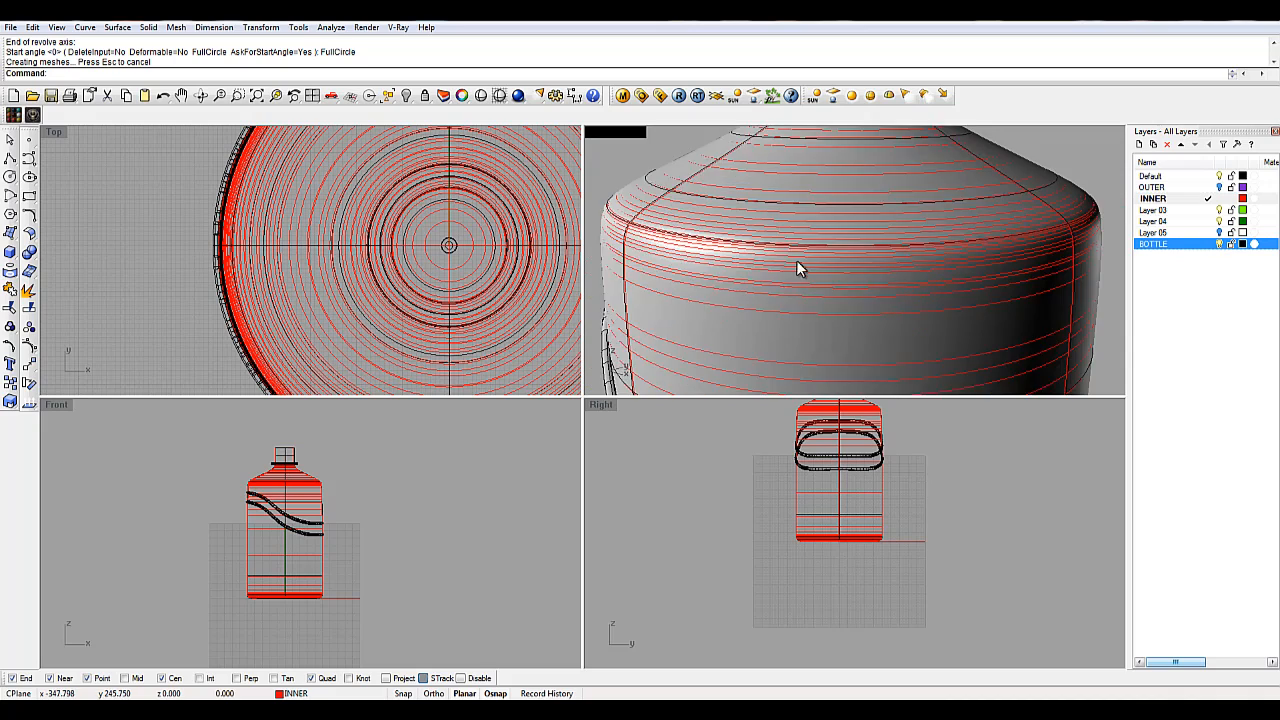
scroll(786, 276, "down", 4)
right_click(624, 131)
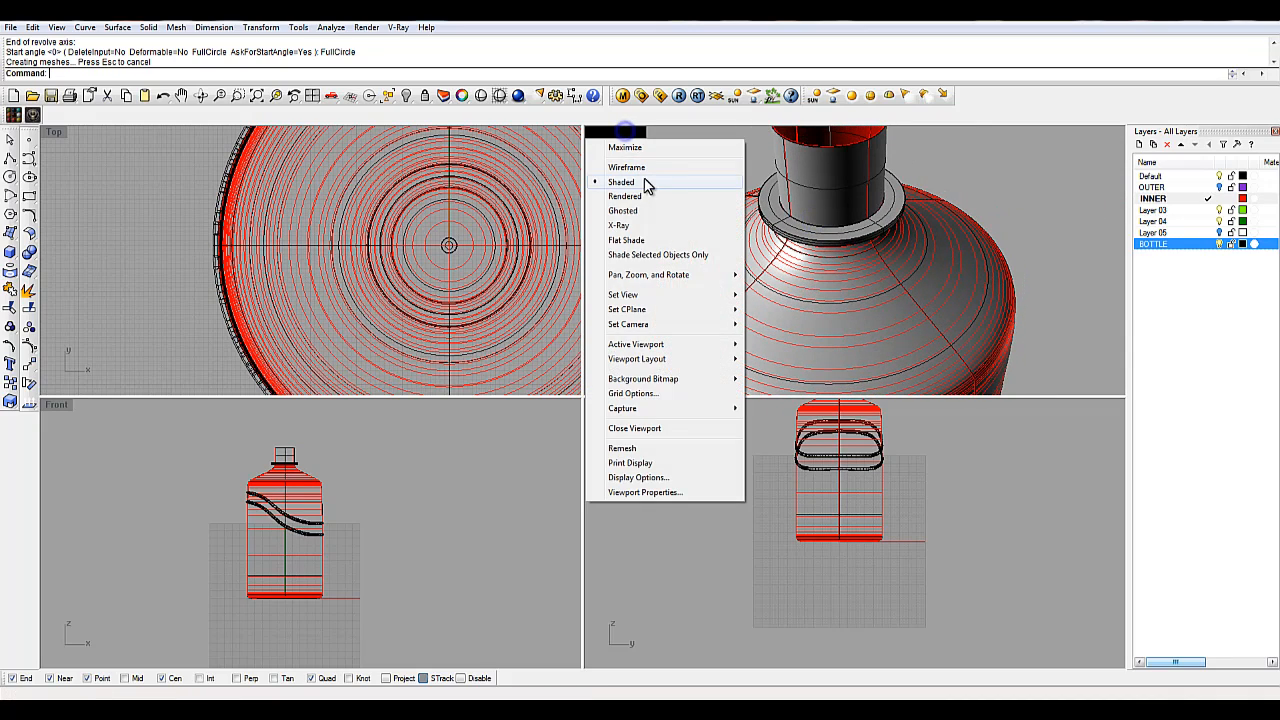
left_click(958, 152)
scroll(810, 146, "up", 6)
right_click_drag(801, 141, 777, 214)
scroll(778, 221, "up", 5)
scroll(778, 221, "down", 2)
scroll(778, 221, "down", 3)
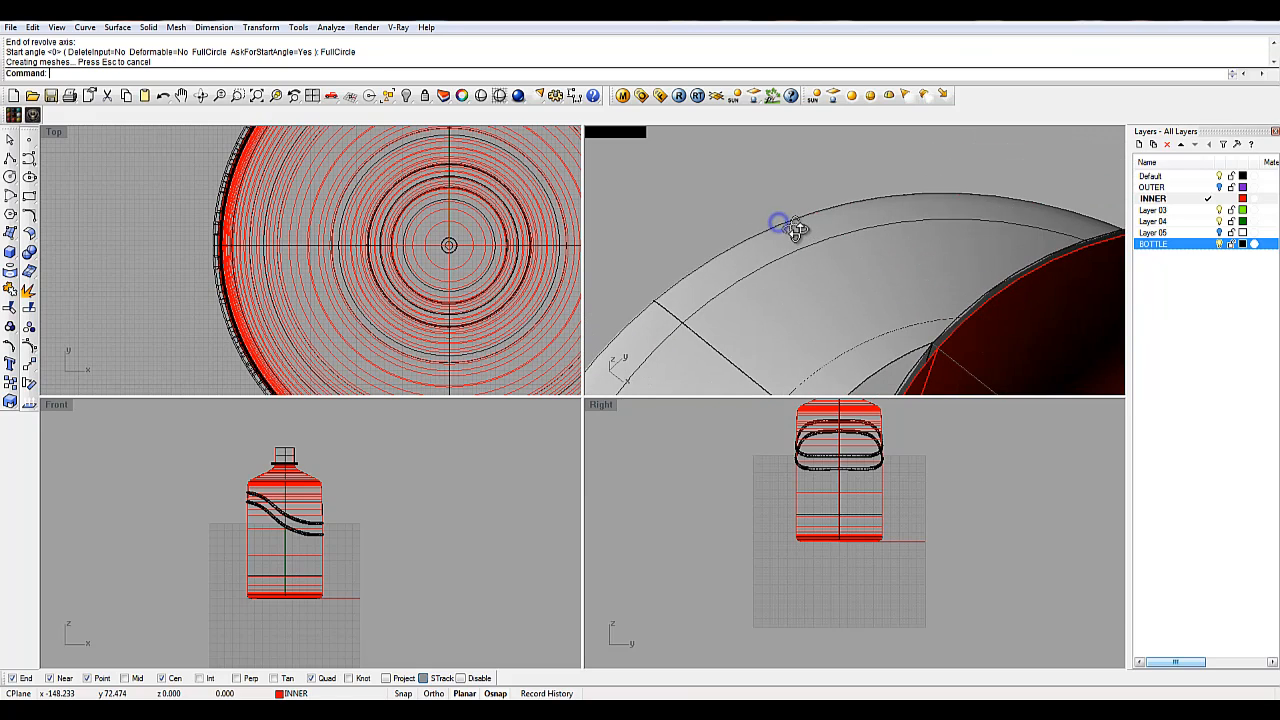
Step: Loft a Normal-style surface between the inner and outer rim edges of the mouth, rebuilt with 10 control points
left_click(10, 234)
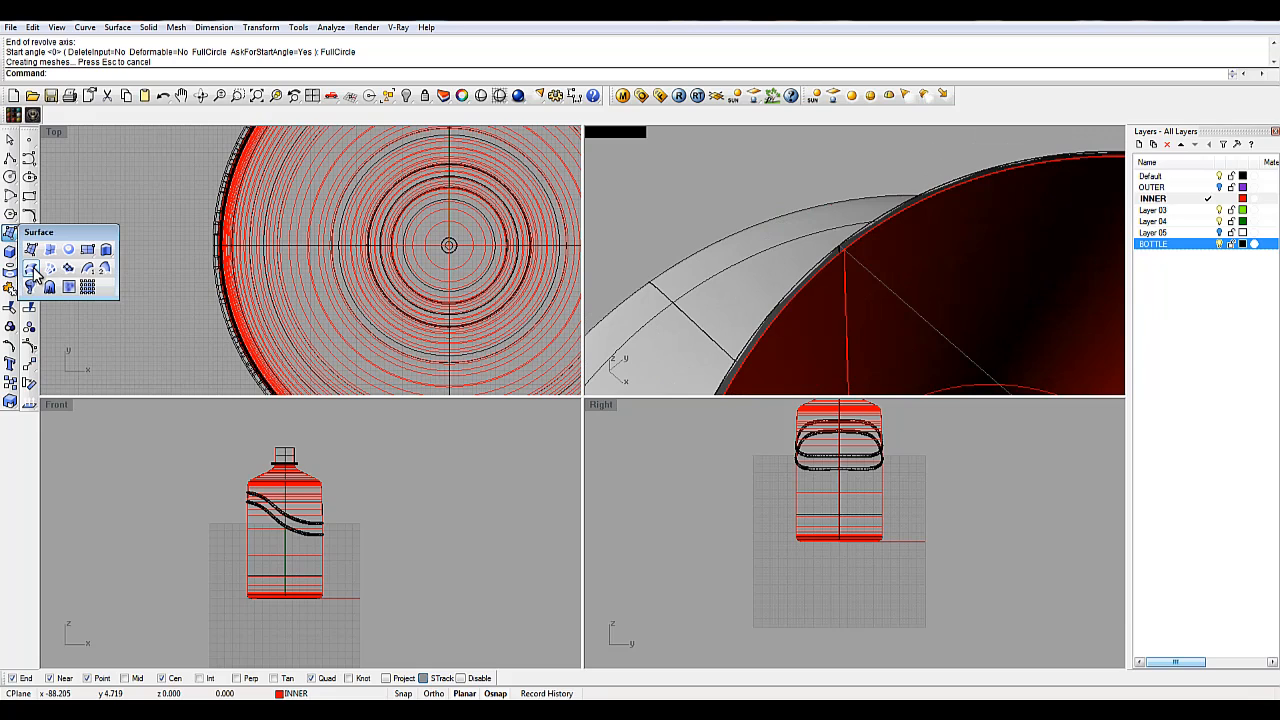
left_click(35, 272)
left_click(780, 298)
left_click(787, 304)
key("Return")
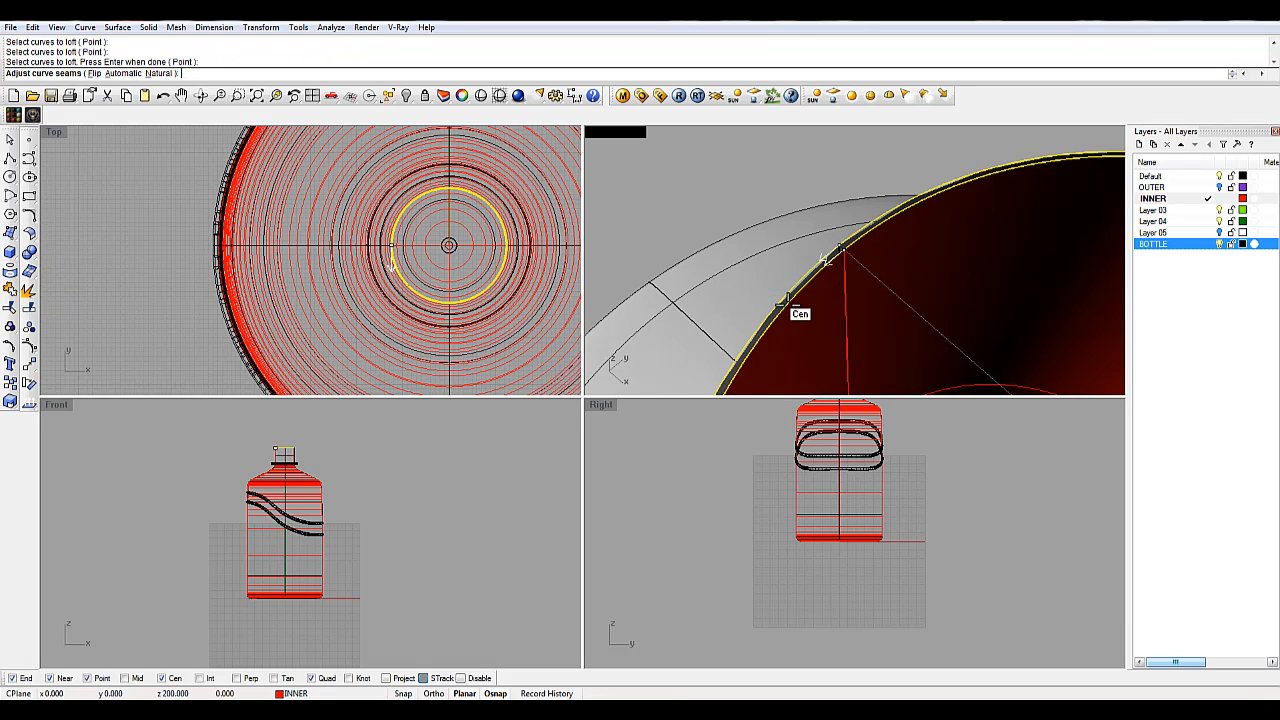
key("Return")
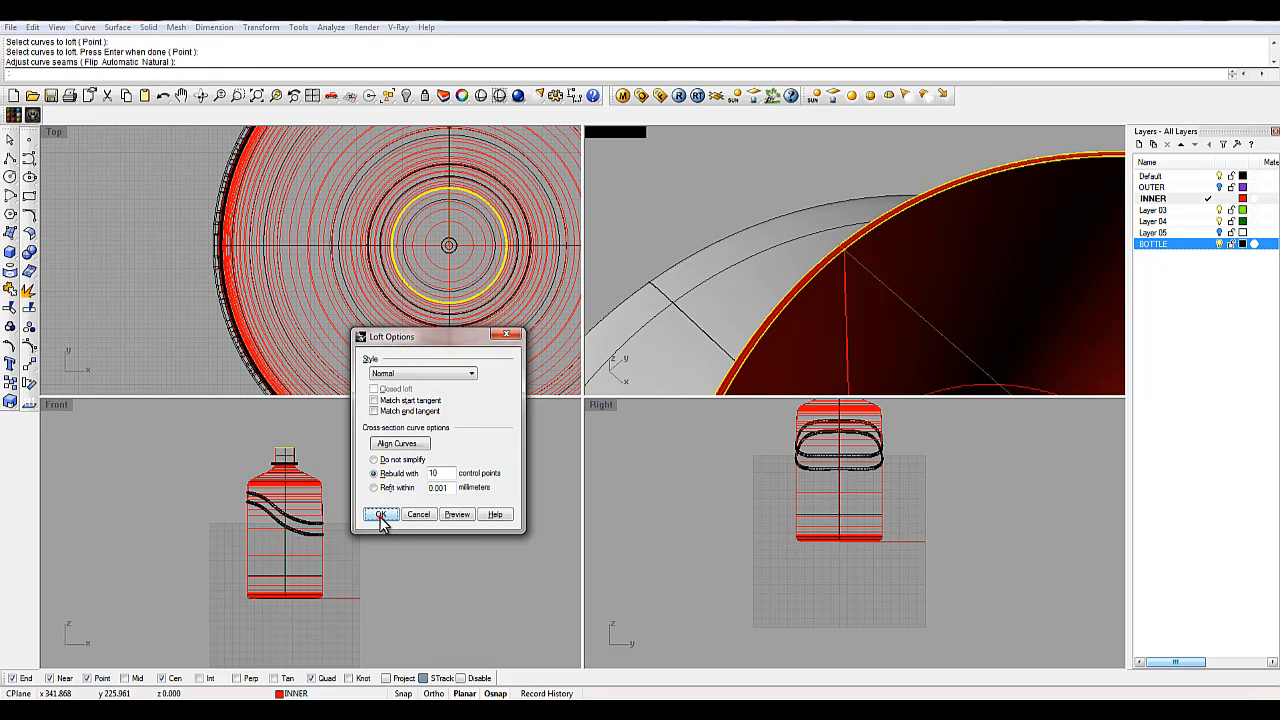
left_click(381, 515)
right_click_drag(980, 303, 957, 256)
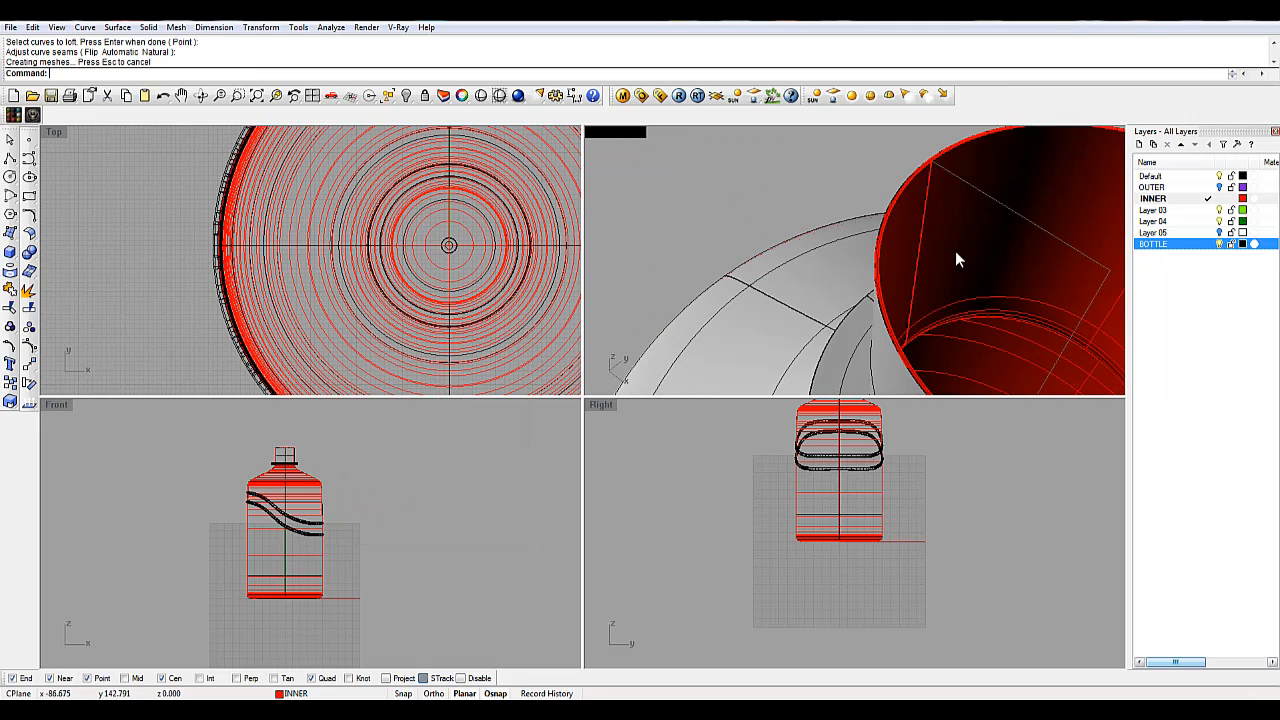
Step: Join the inner surface, the lofted rim surface and the outer bottle into one polysurface
left_click(920, 238)
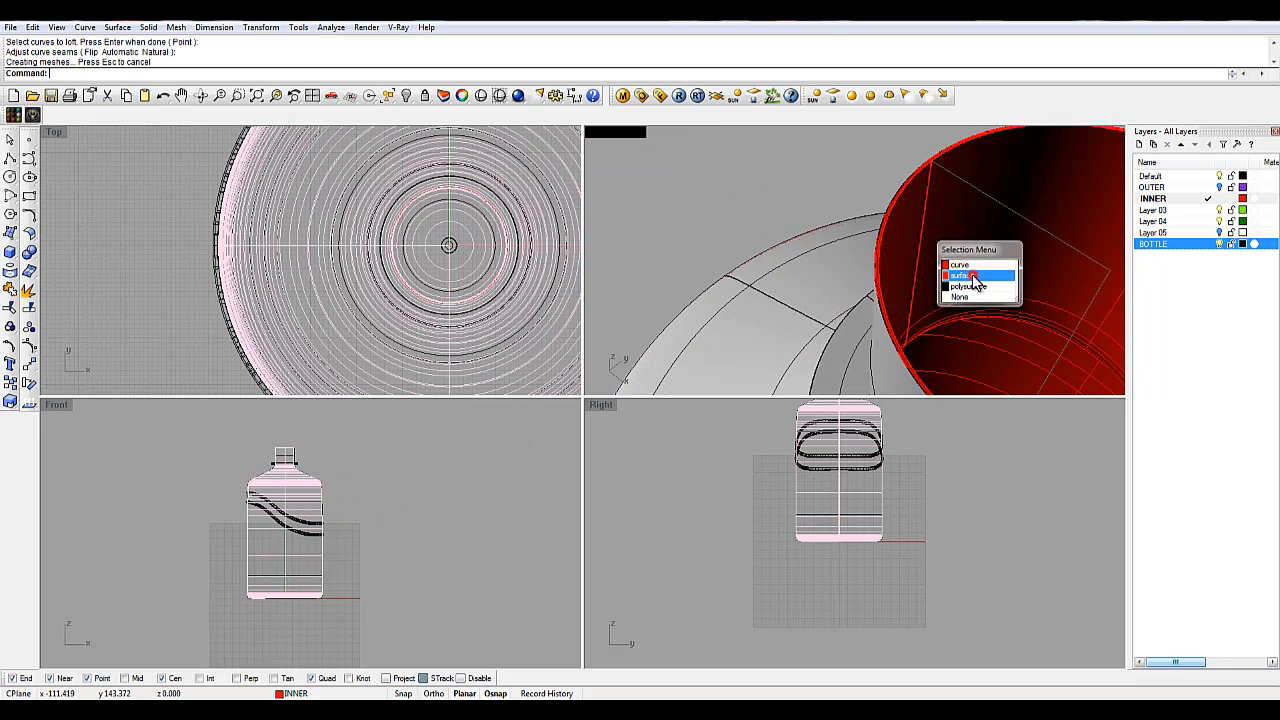
left_click(962, 276)
left_click(895, 194)
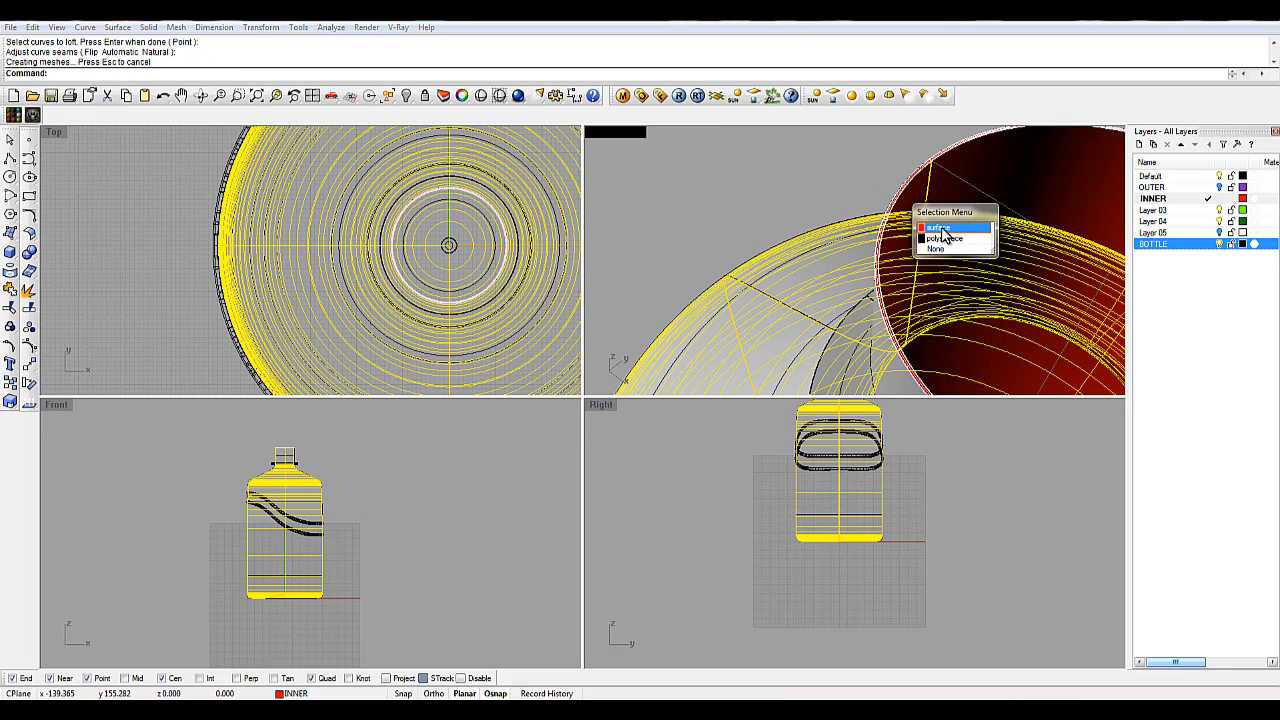
left_click(946, 238)
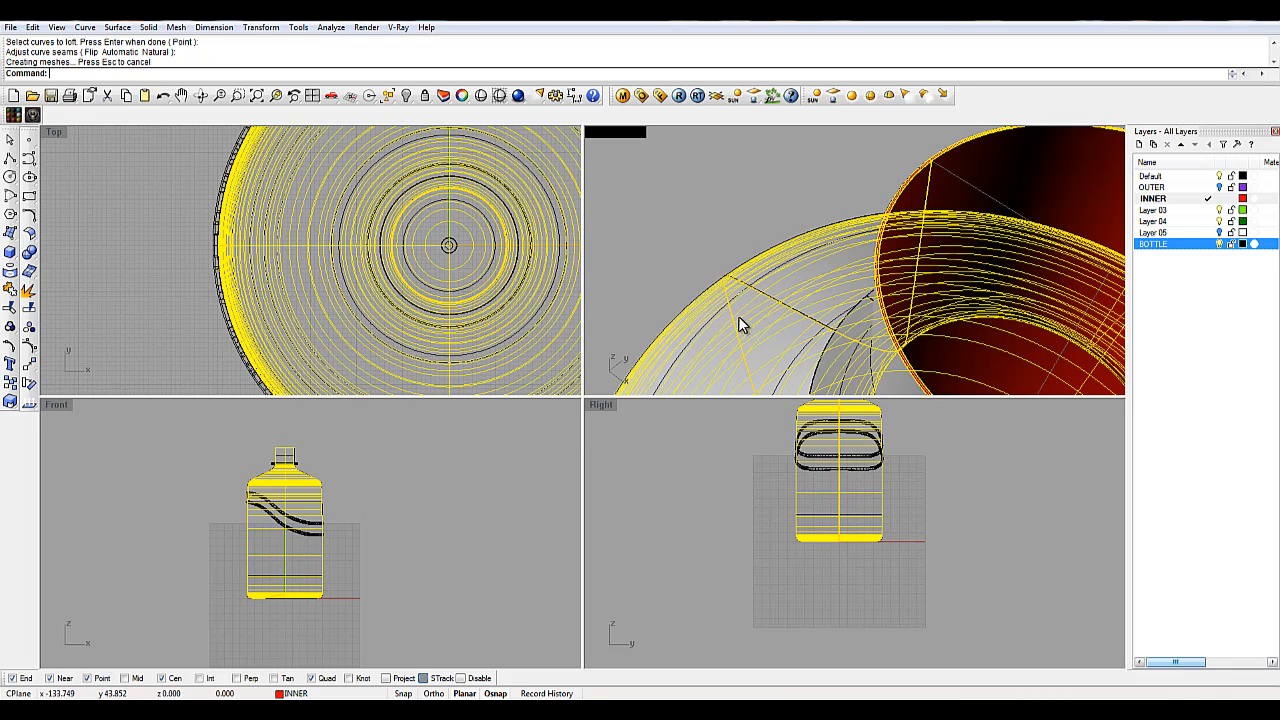
scroll(287, 470, "up", 6)
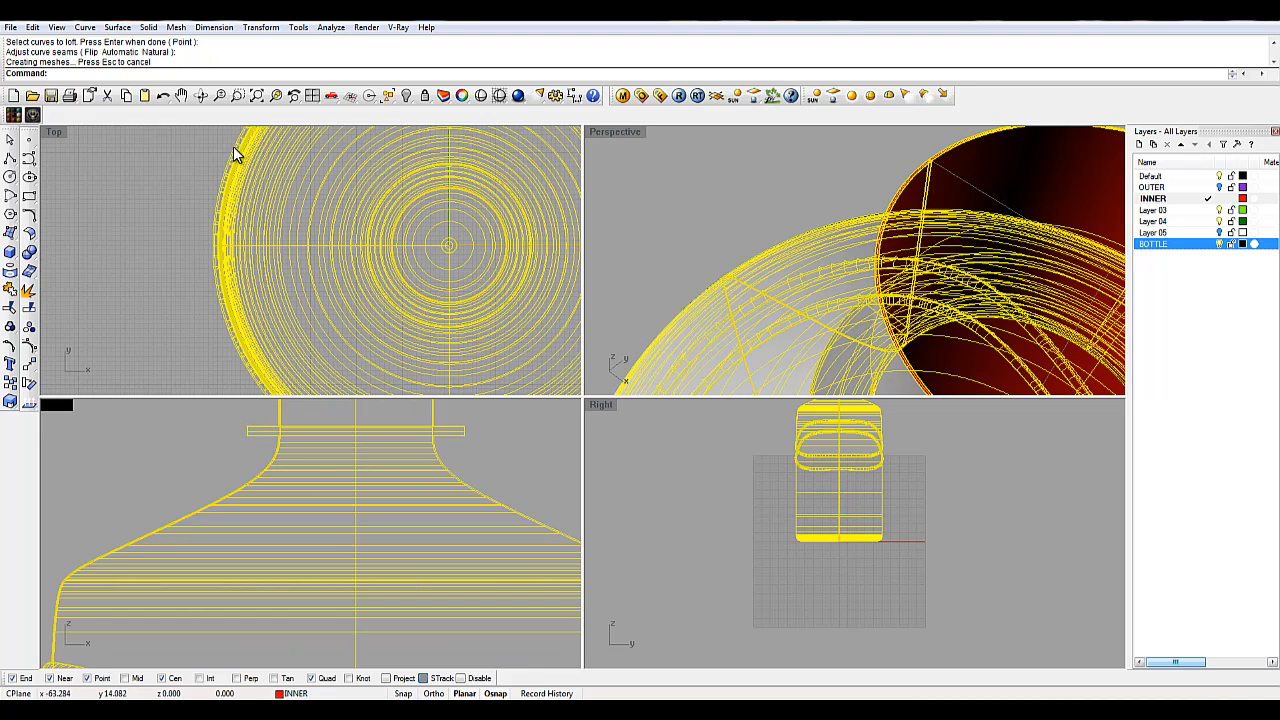
left_click(11, 288)
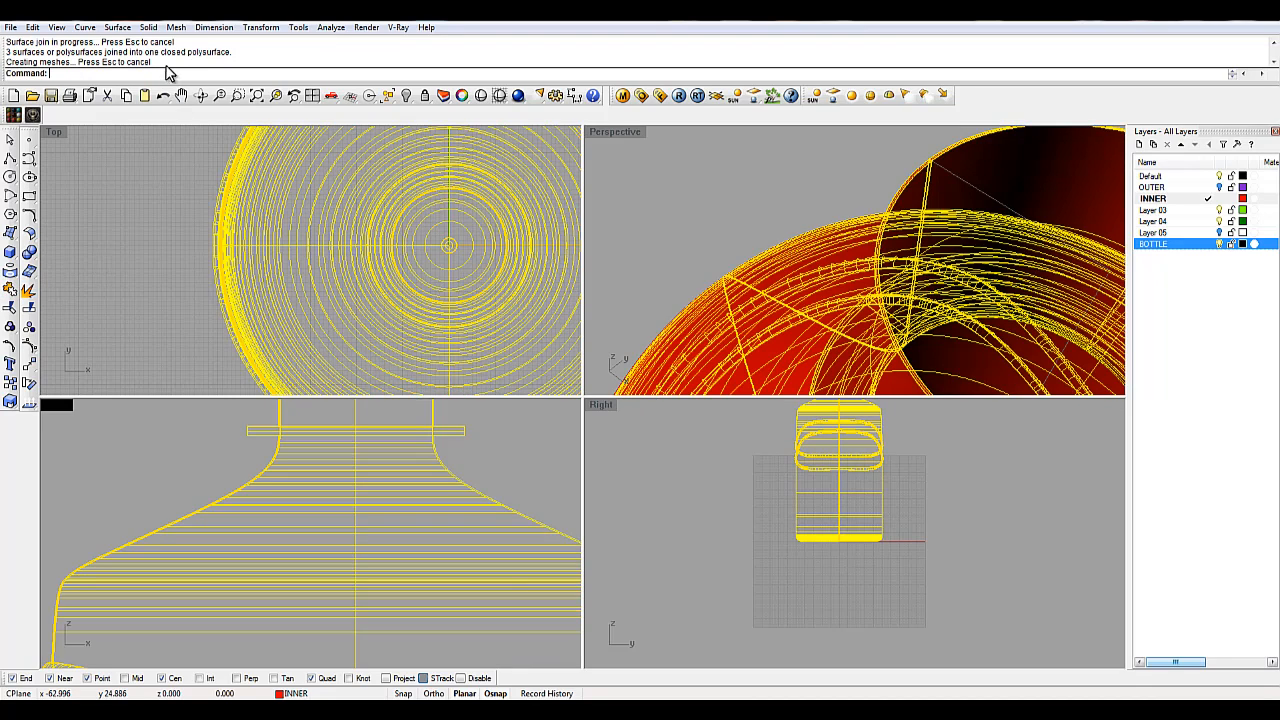
Step: Move the joined bottle polysurface to the BOTTLE layer
left_click(167, 192)
scroll(714, 290, "down", 10)
right_click_drag(771, 336, 866, 265)
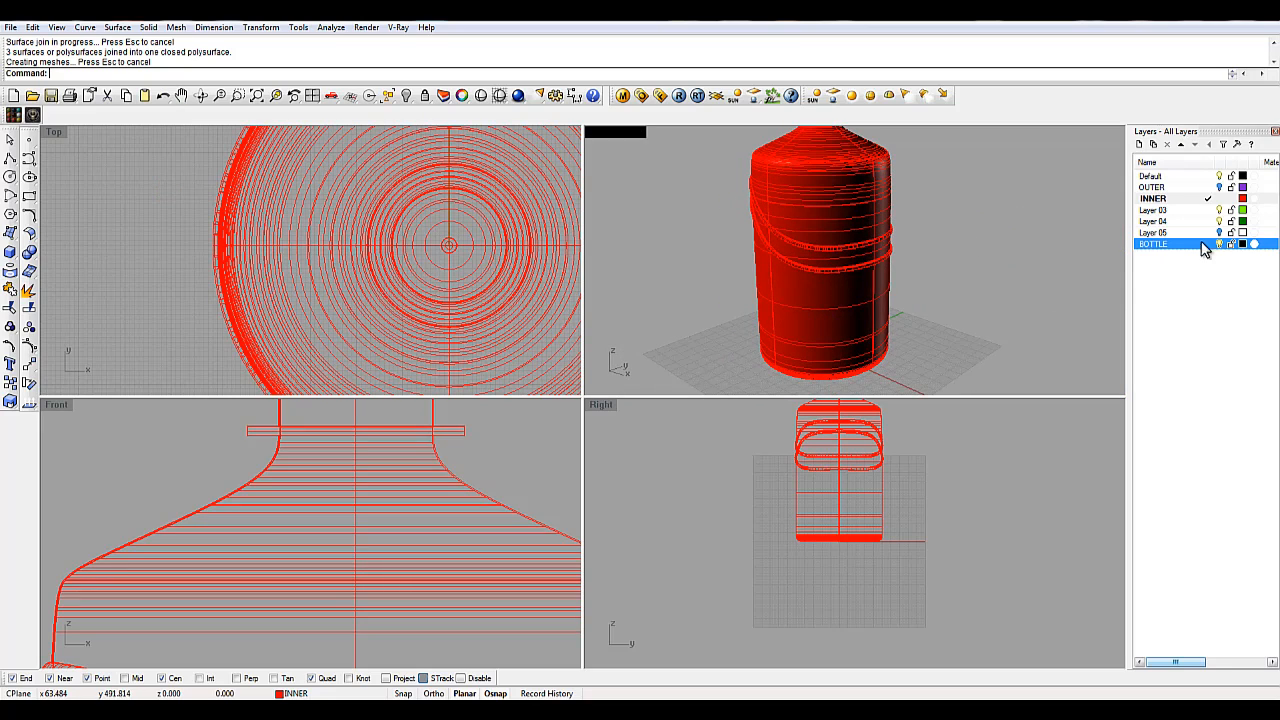
left_click(840, 207)
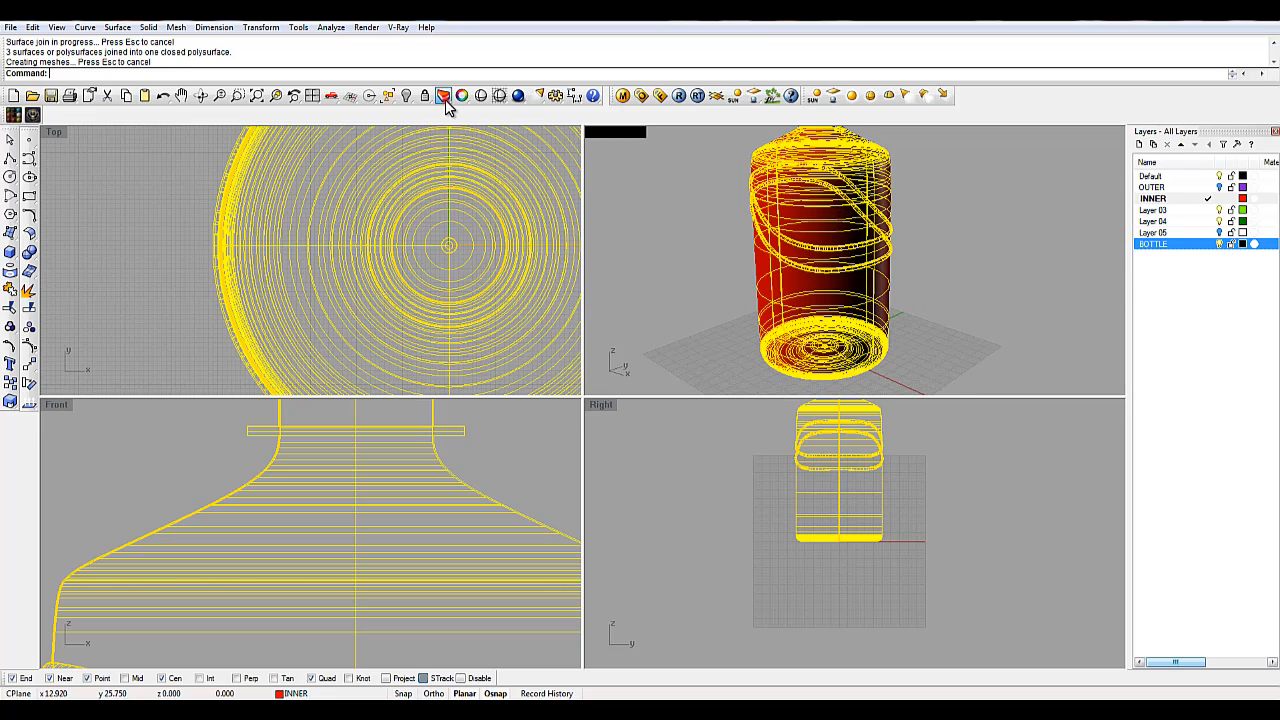
left_click(445, 99)
left_click(482, 113)
double_click(588, 432)
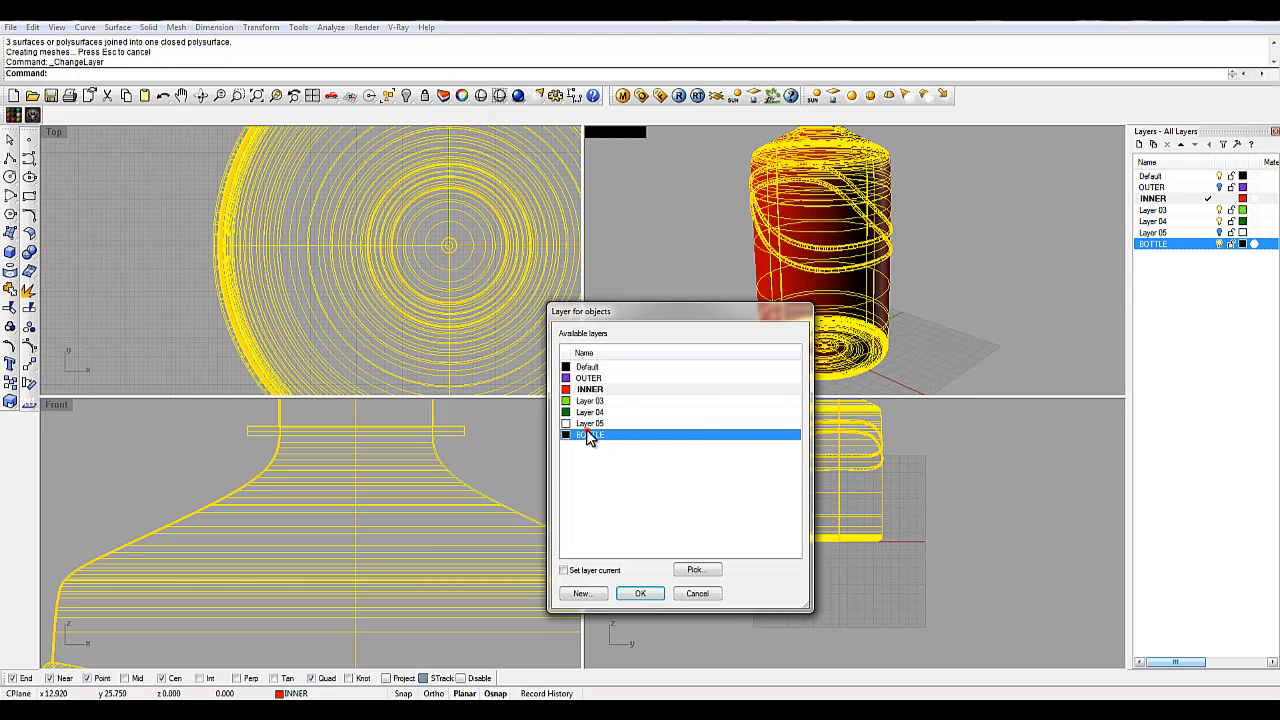
left_click(972, 288)
Step: Make BOTTLE the current layer and hide the INNER layer
left_click(1205, 244)
left_click(1218, 199)
right_click_drag(1018, 252, 1015, 292)
Step: Maximize the perspective view and examine the closed bottle's neck, shoulder and wavy bands from several angles
double_click(625, 134)
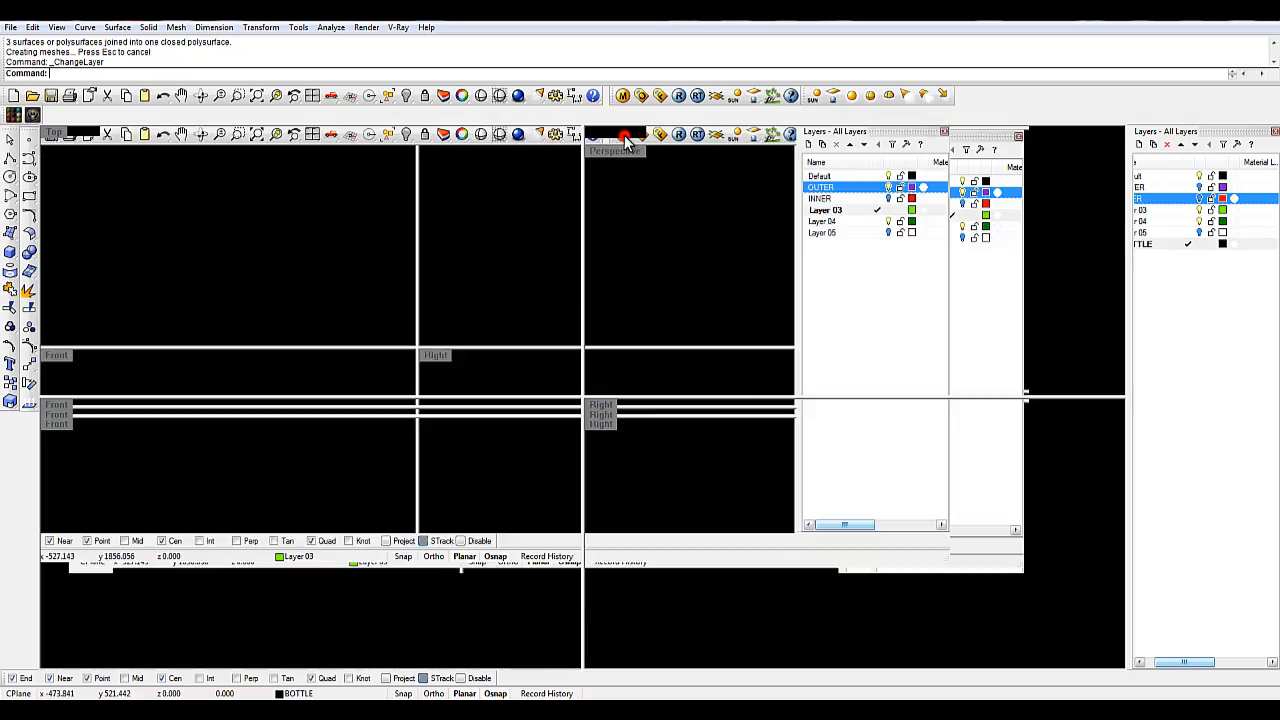
right_click_drag(677, 244, 783, 316)
scroll(670, 270, "up", 5)
scroll(659, 285, "up", 3)
scroll(659, 285, "down", 3)
scroll(705, 304, "down", 5)
left_click(784, 318)
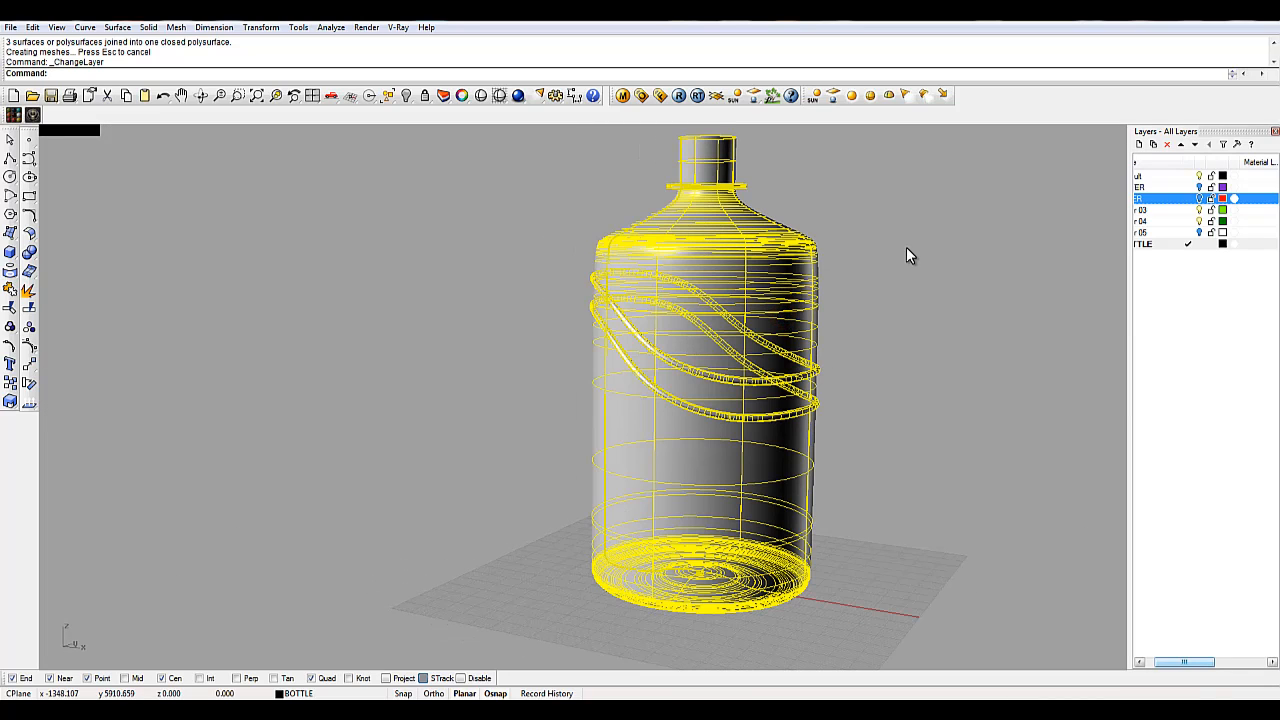
left_click(958, 310)
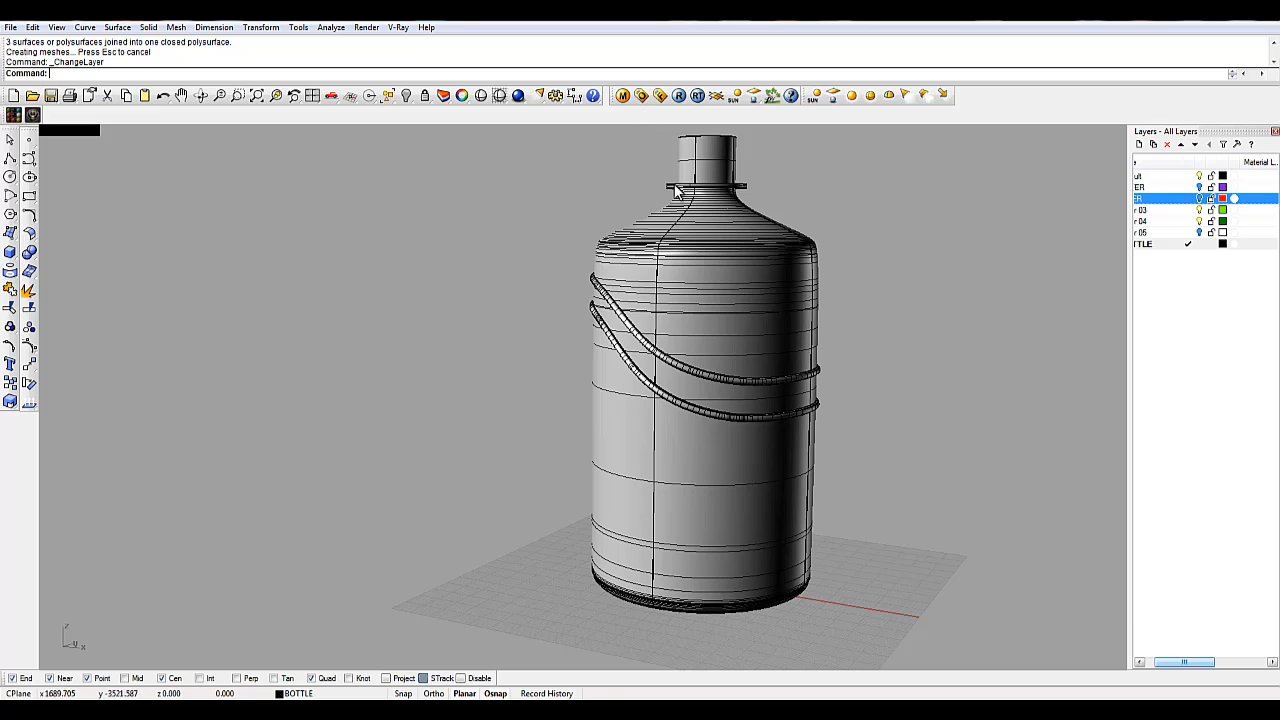
mouse_move(714, 278)
right_mouse_down()
mouse_move(726, 331)
mouse_move(650, 308)
mouse_move(660, 348)
right_mouse_up()
scroll(686, 306, "down", 2)
left_click(612, 394)
left_click(790, 387)
right_click_drag(788, 390, 749, 401)
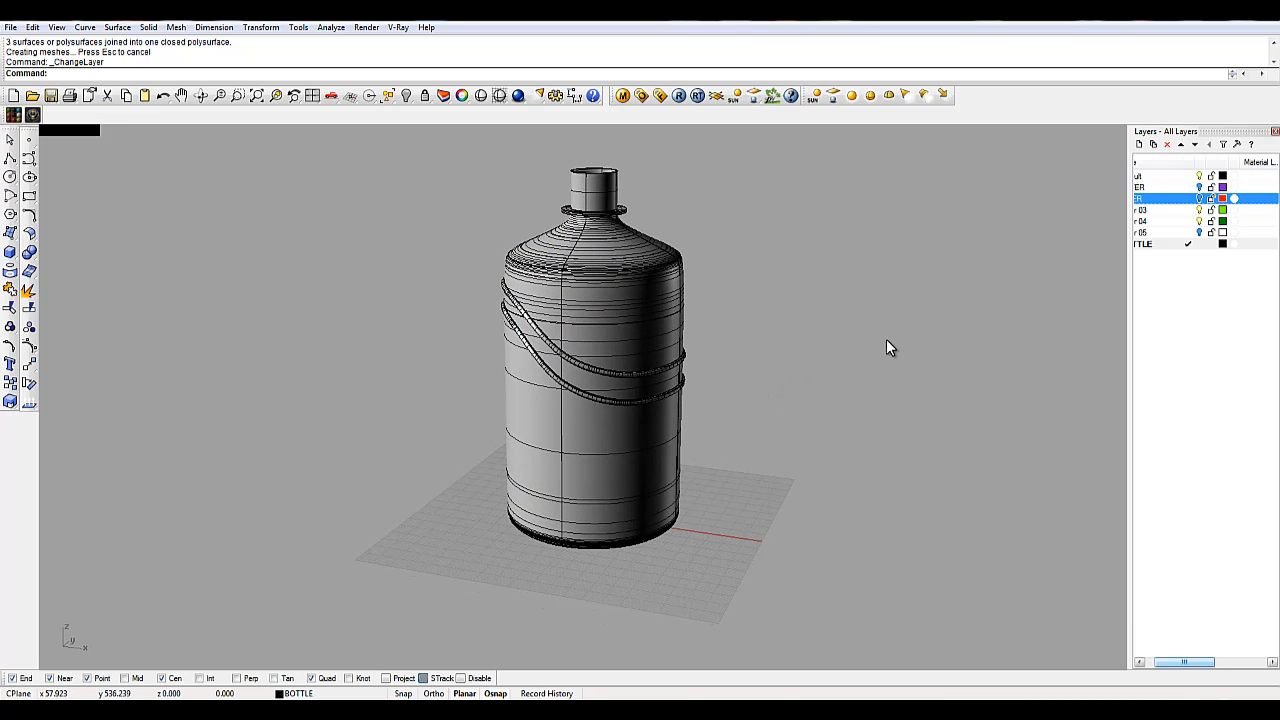
left_click_drag(1169, 663, 1159, 666)
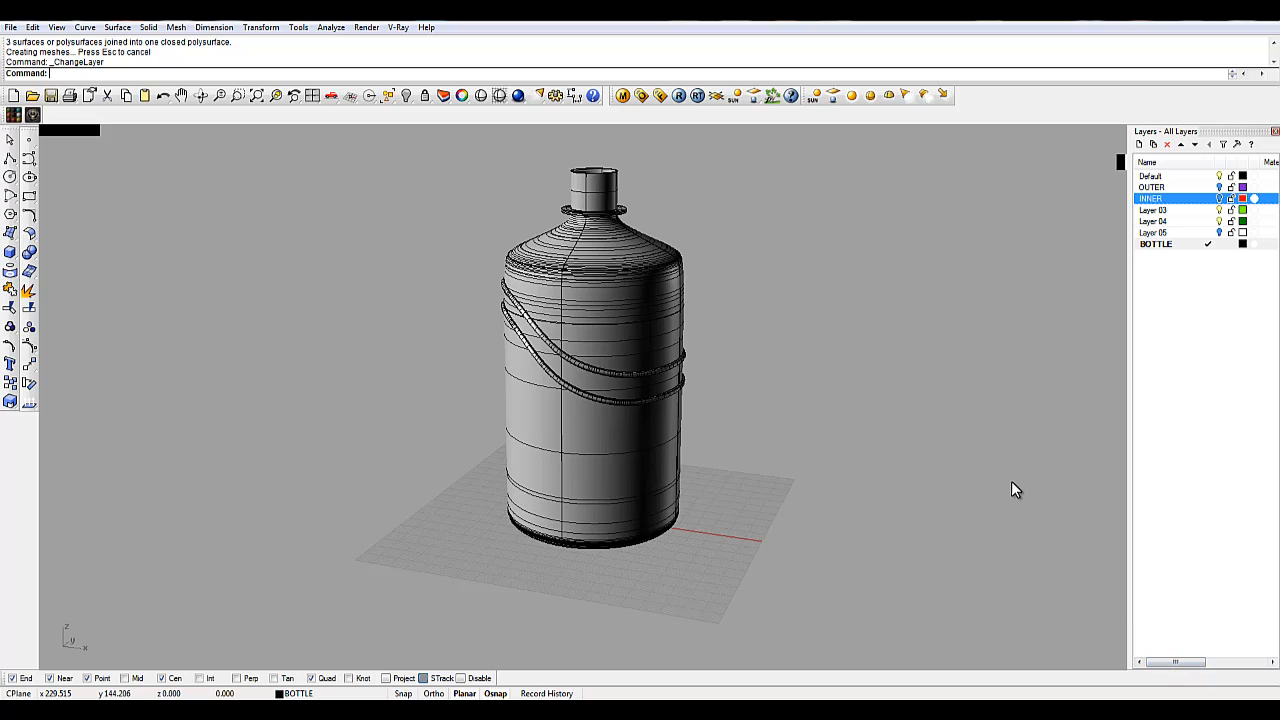
right_click_drag(777, 314, 755, 306)
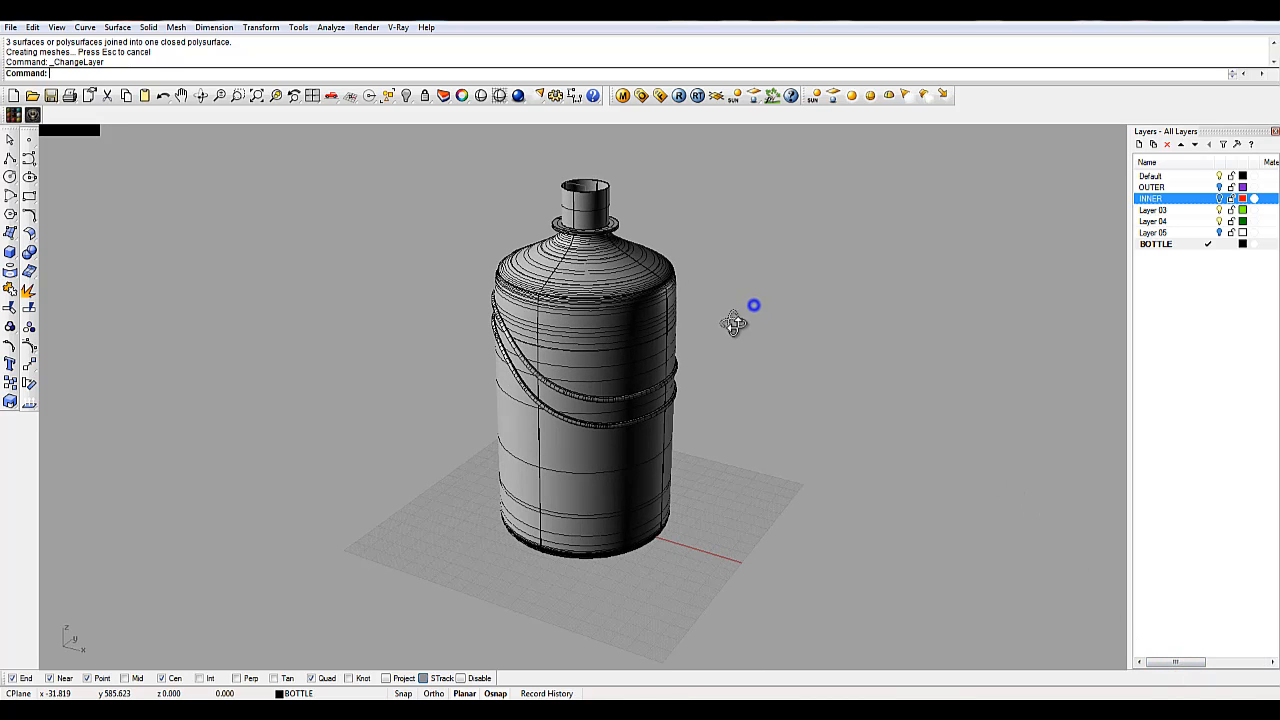
Step: Load the Glass_Green material into the V-Ray scene materials with the bottle selected
left_click(650, 311)
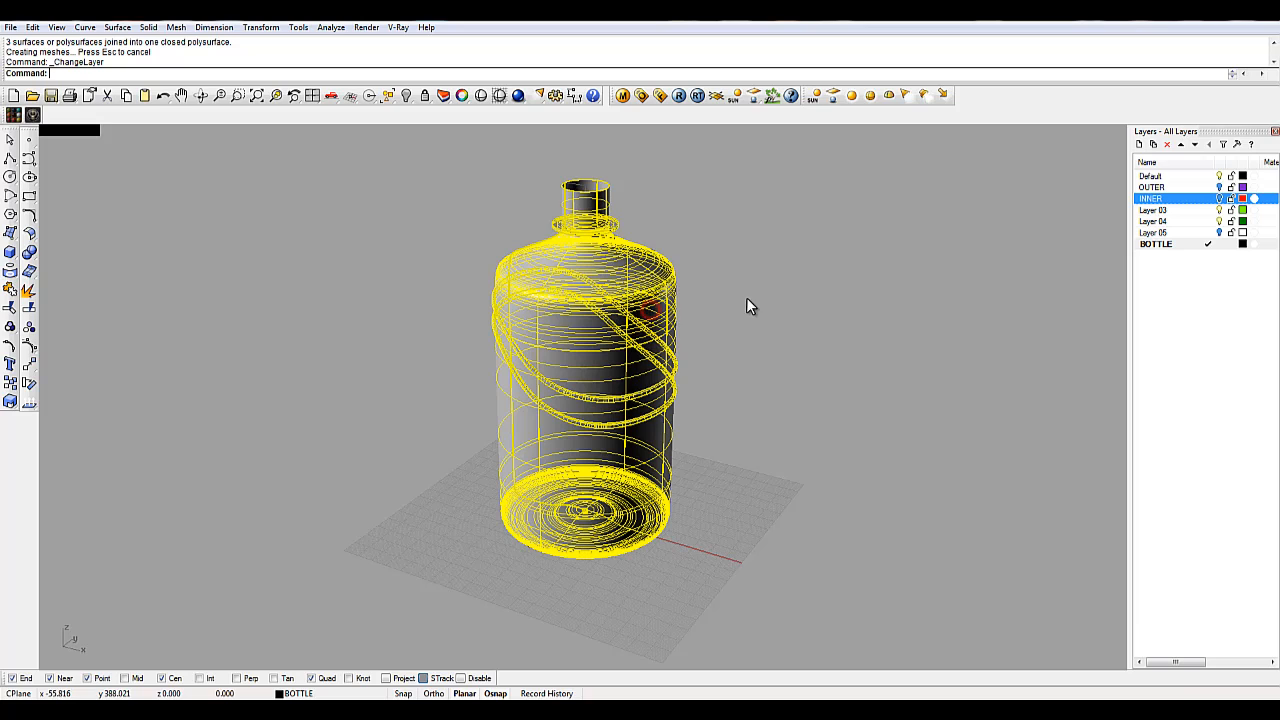
left_click(622, 95)
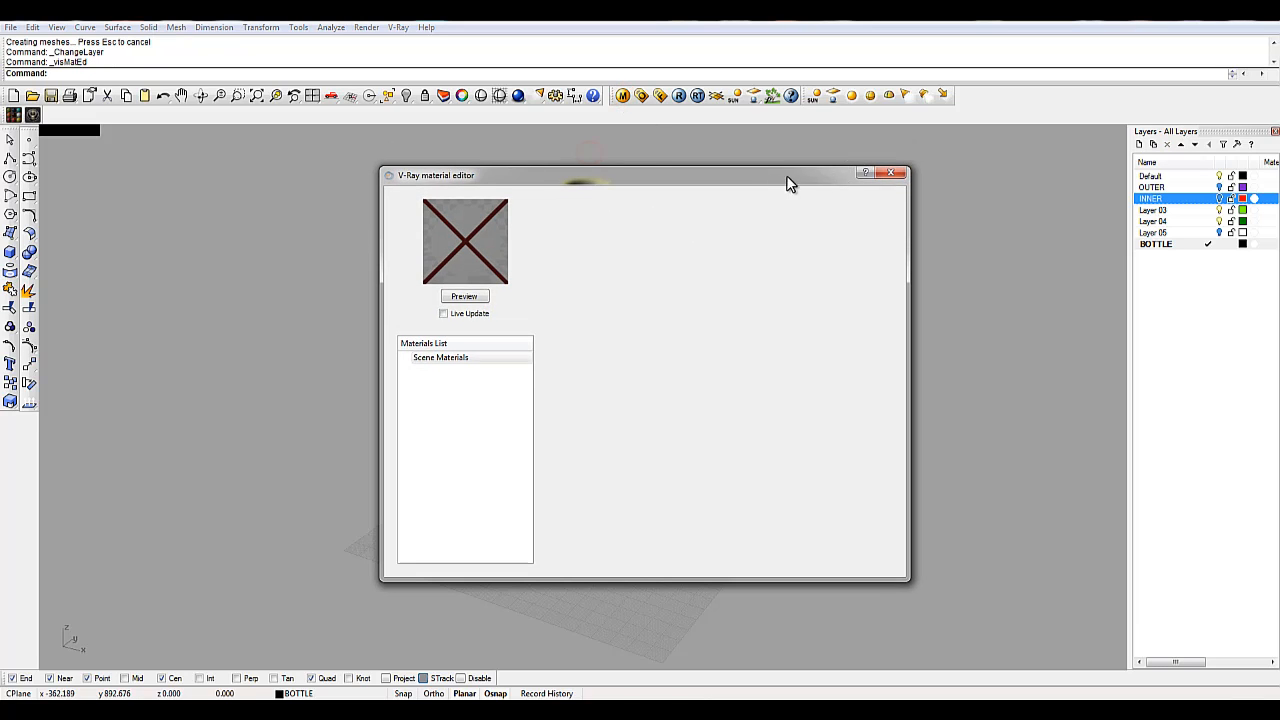
left_click_drag(810, 180, 1078, 172)
right_click(757, 352)
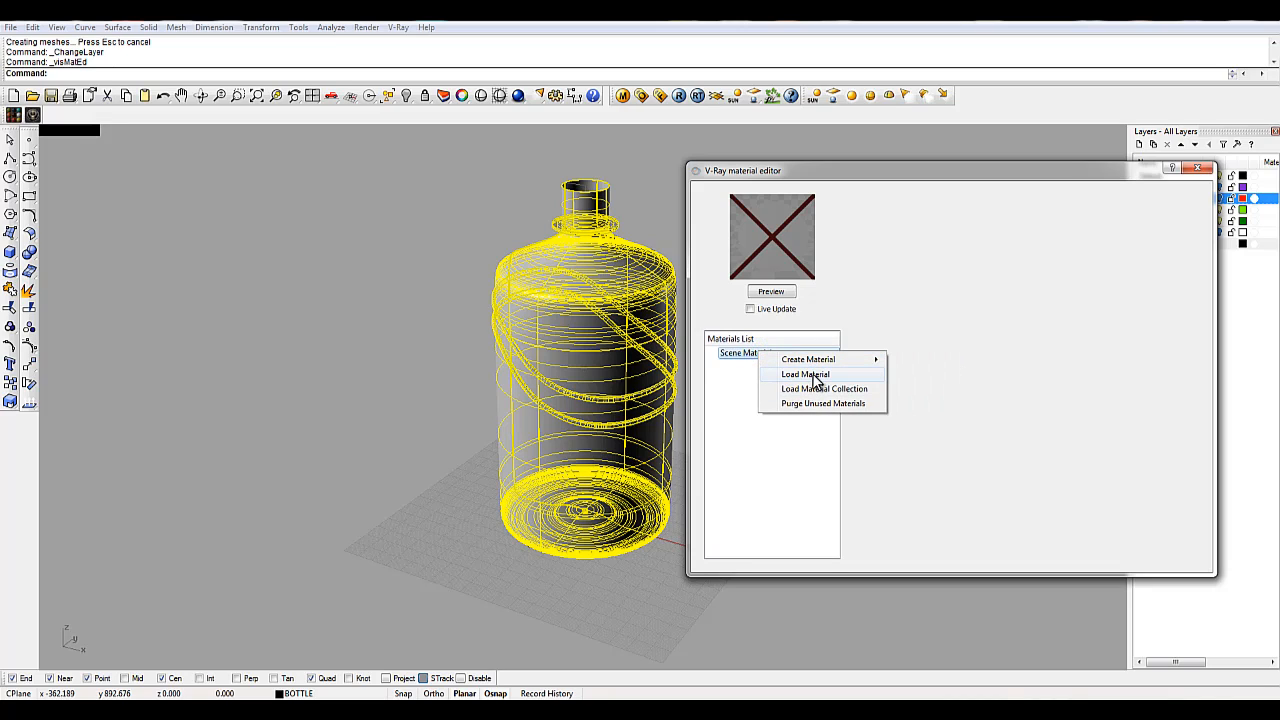
left_click(836, 170)
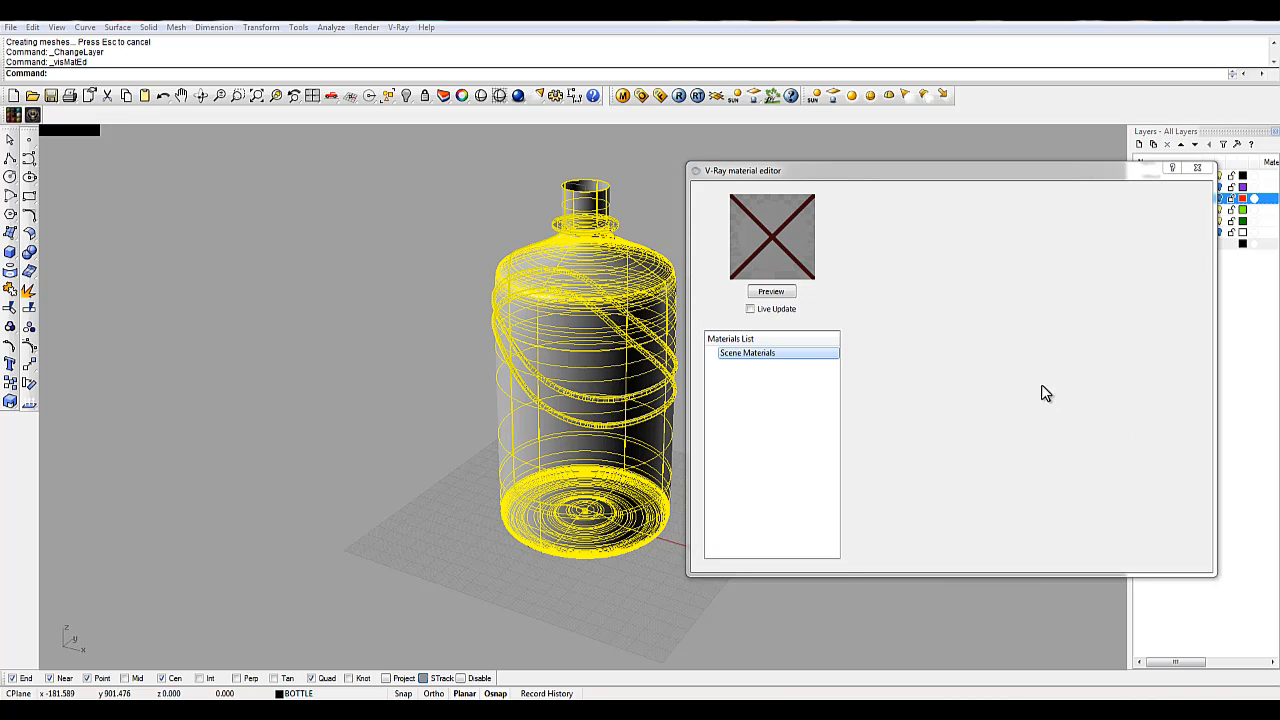
right_click(767, 357)
left_click(795, 380)
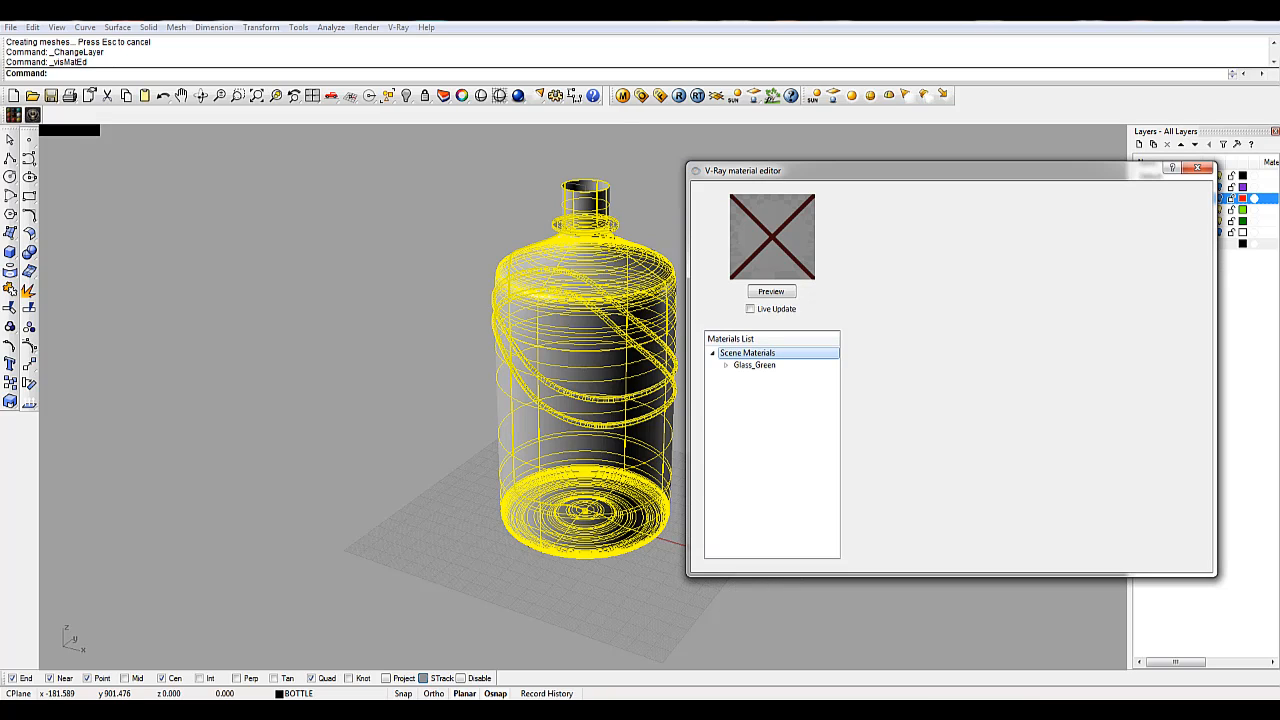
Step: Preview the Glass_Green material and apply it to the selected bottle
right_click(752, 366)
left_click(780, 292)
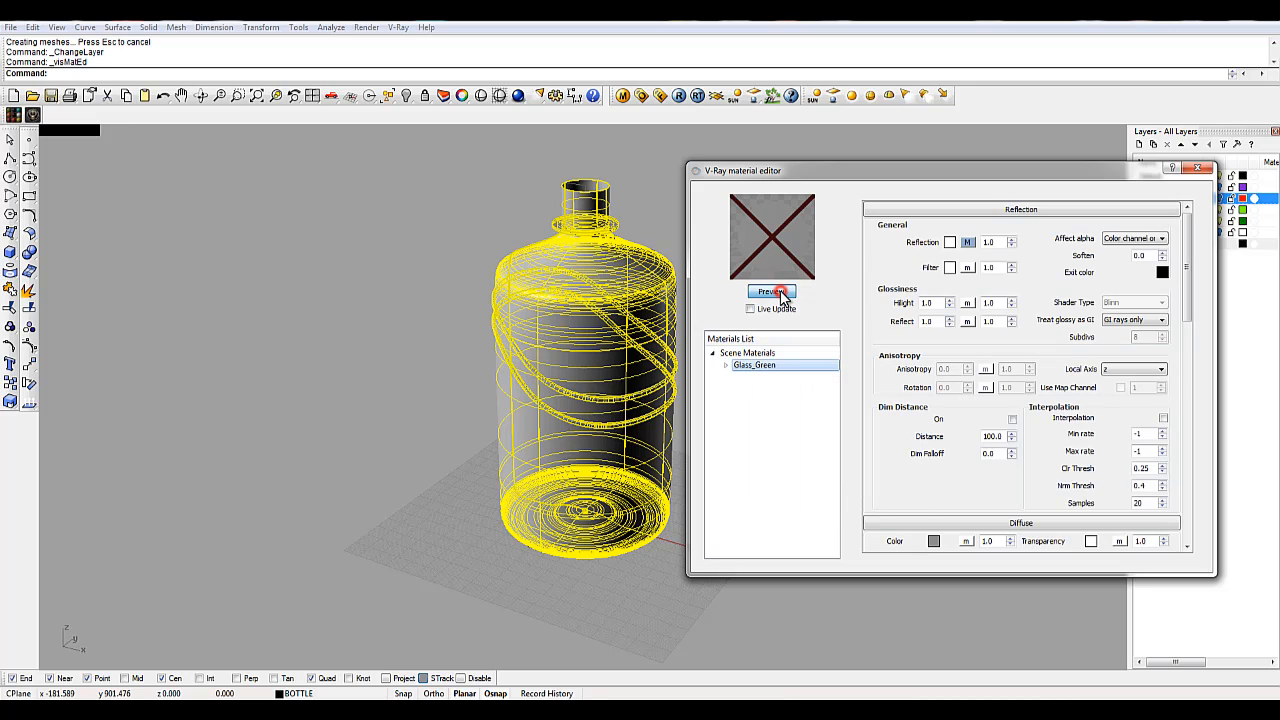
right_click(756, 366)
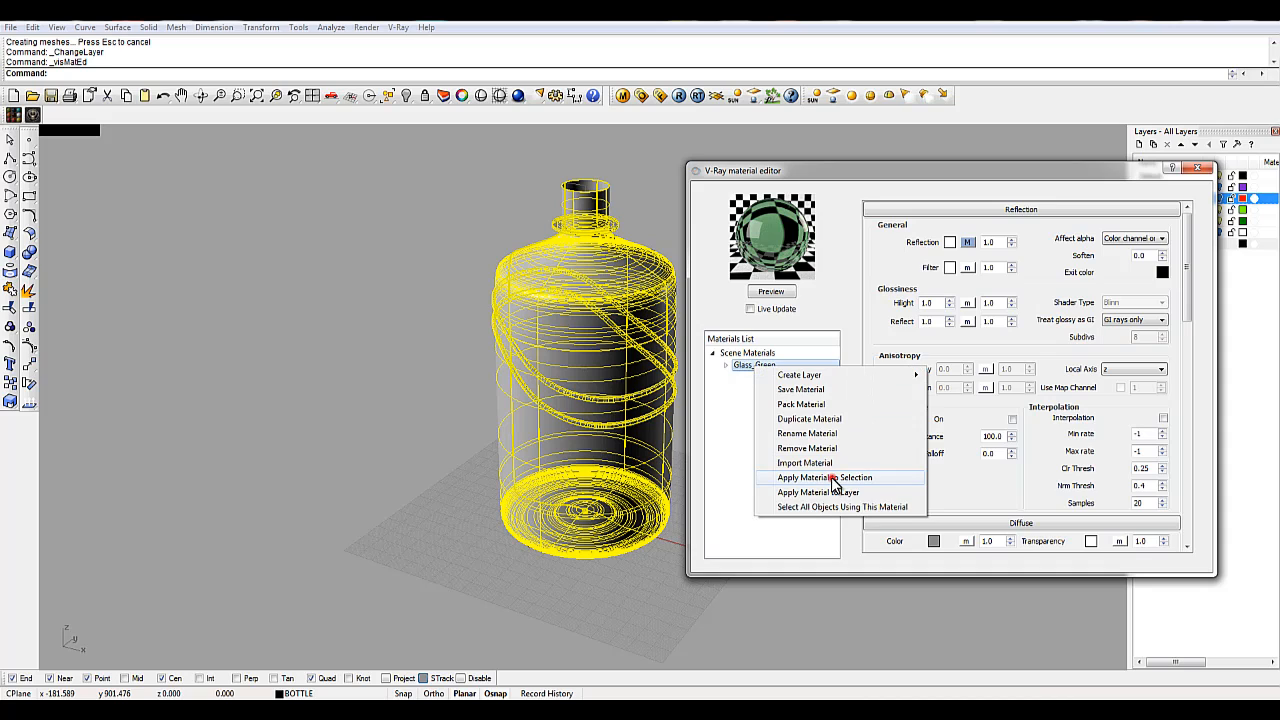
left_click(834, 478)
left_click(1203, 172)
Step: Add a V-Ray infinite plane beneath the bottle and render the perspective view
right_click_drag(835, 352, 817, 316, "shift")
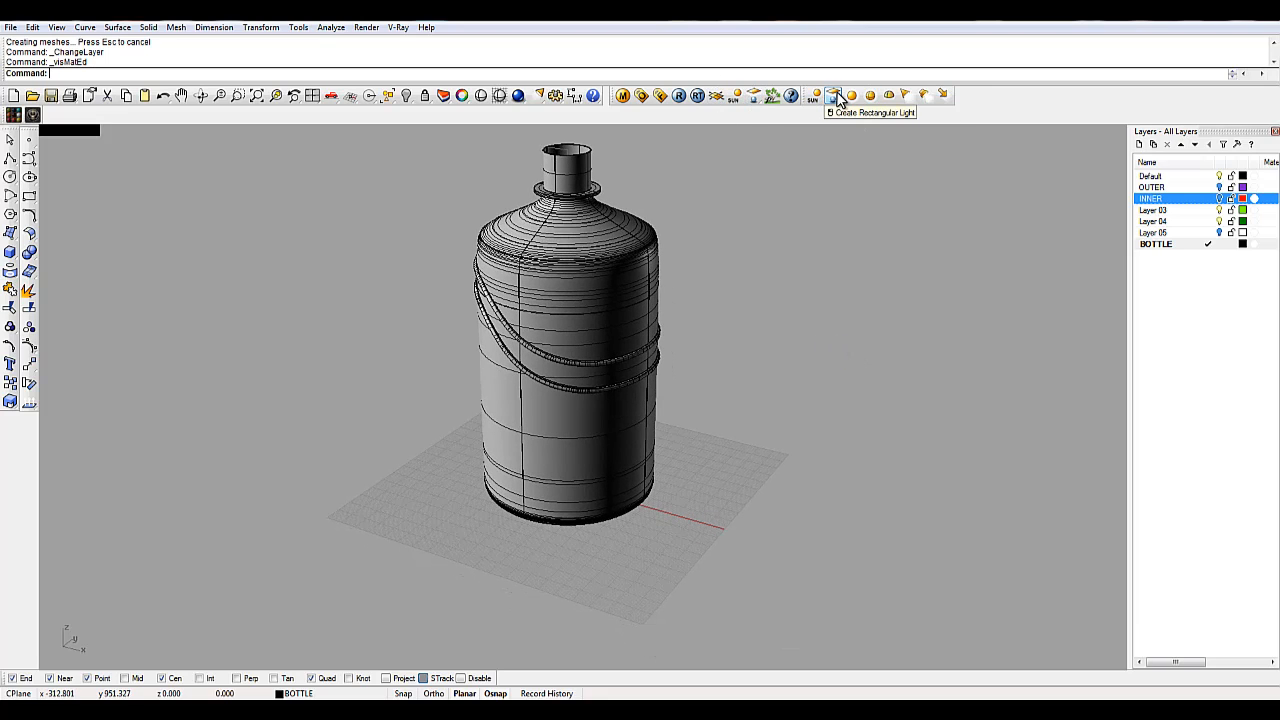
left_click(716, 96)
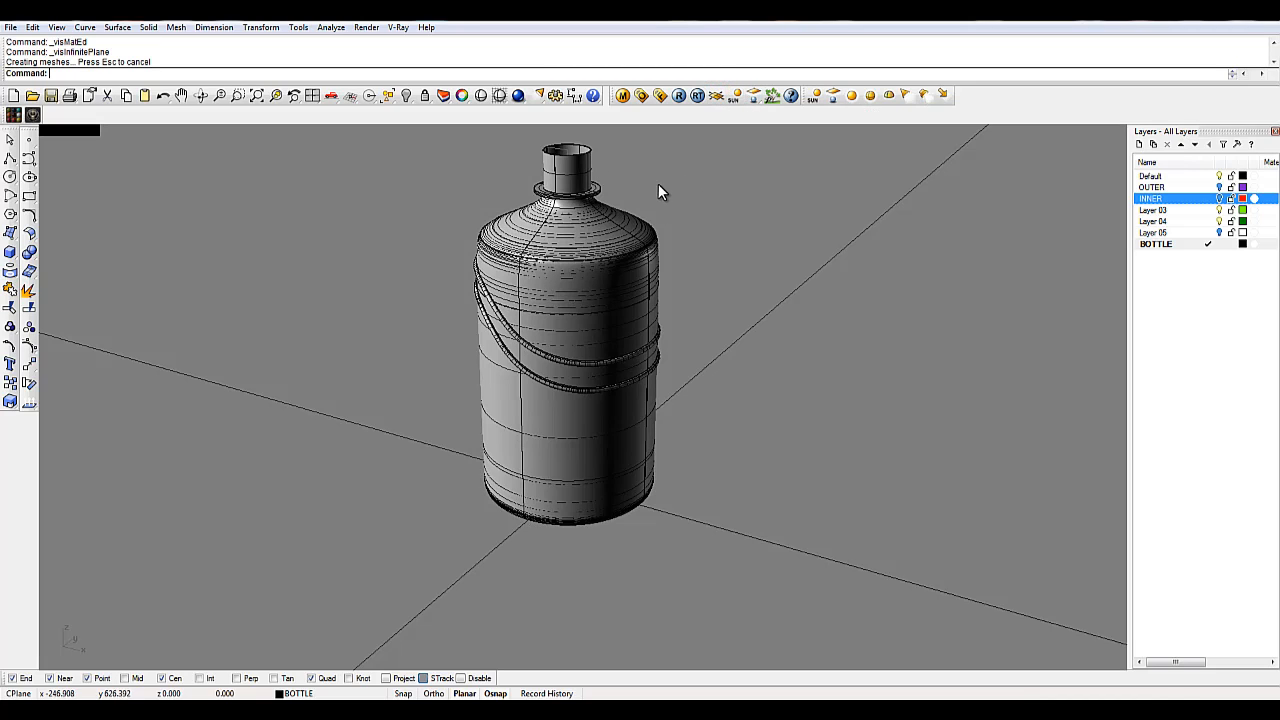
left_click(678, 96)
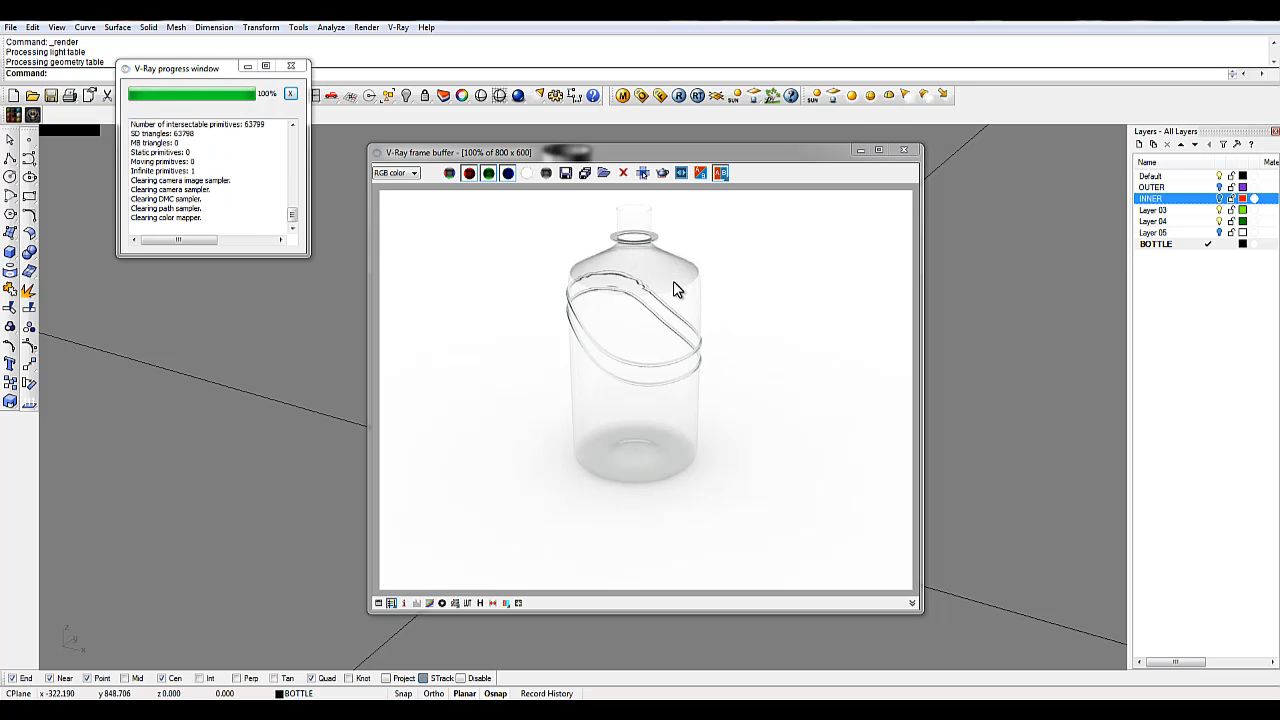
left_click(904, 150)
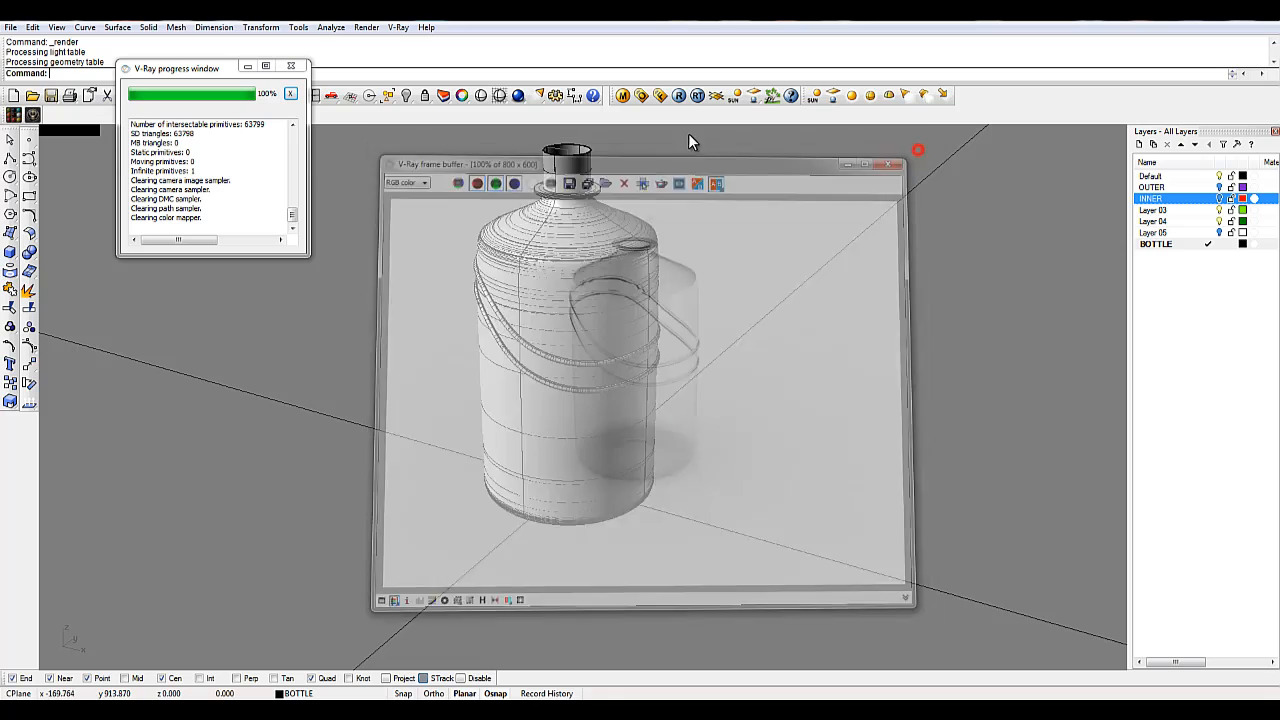
left_click(291, 66)
left_click(543, 213)
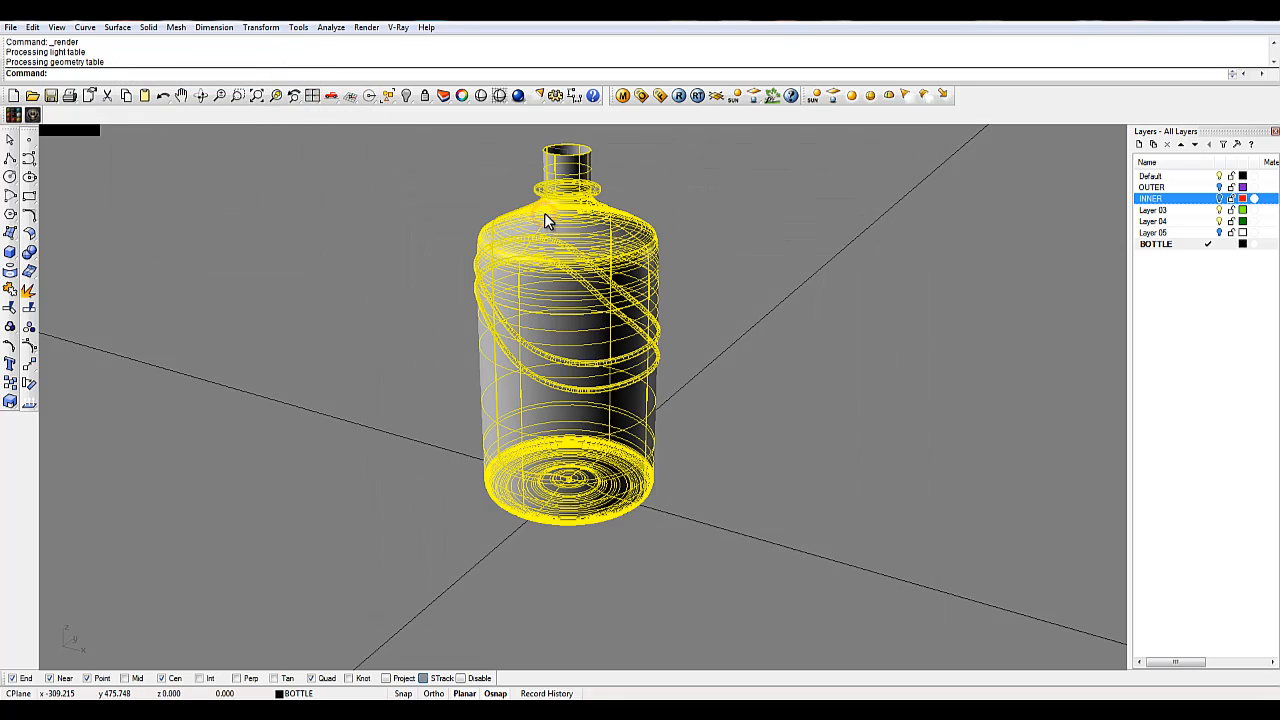
left_click(706, 200)
Step: Turn on the physical camera in the V-Ray render options
left_click(389, 25)
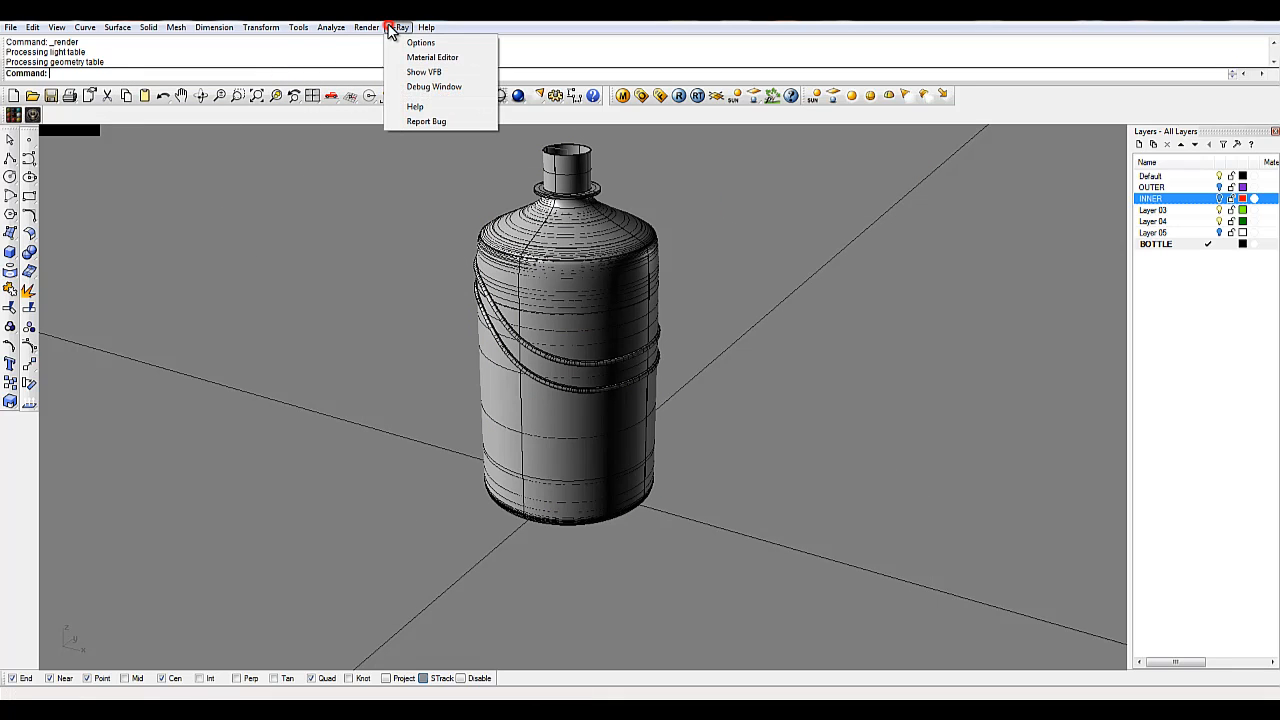
left_click(664, 82)
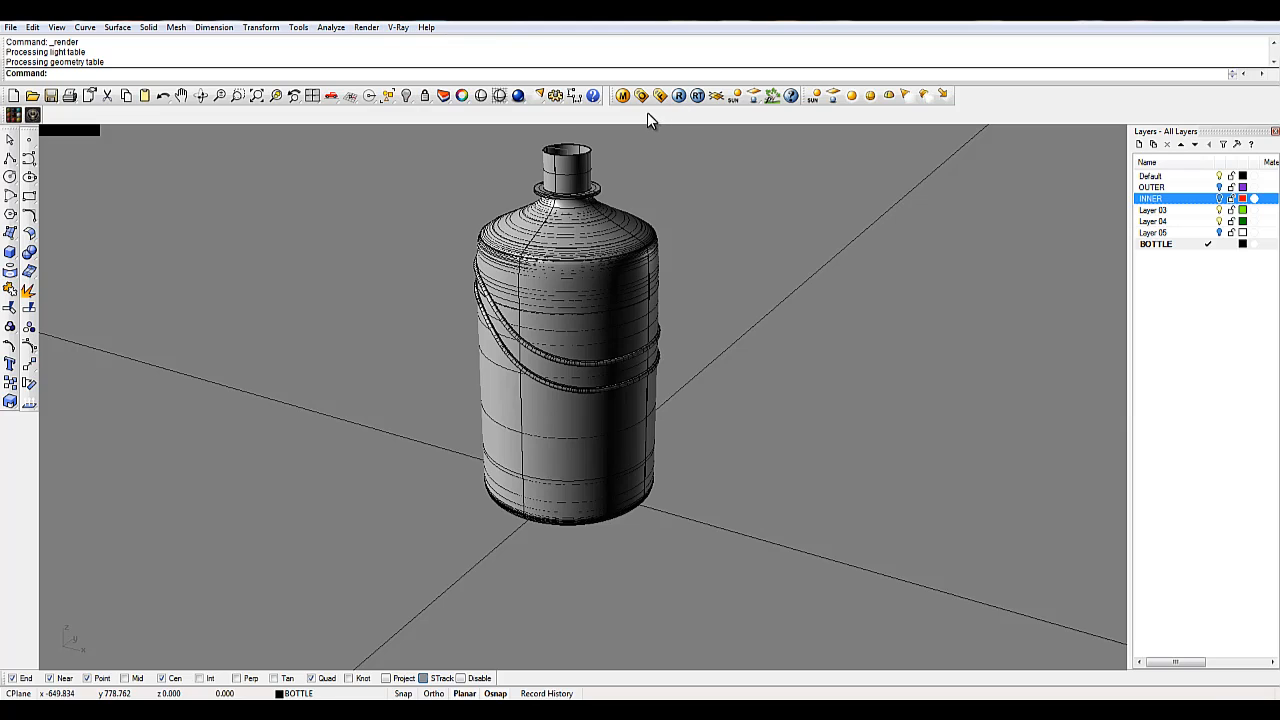
left_click(398, 27)
left_click(412, 40)
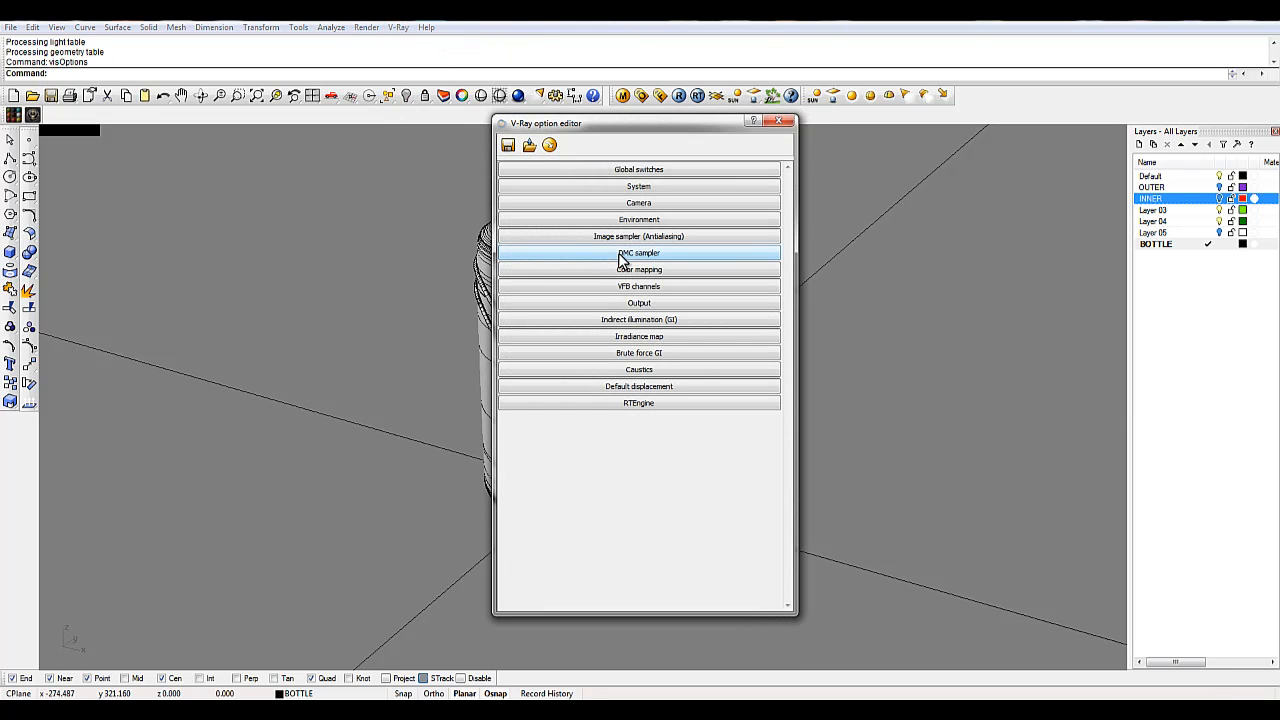
left_click(629, 220)
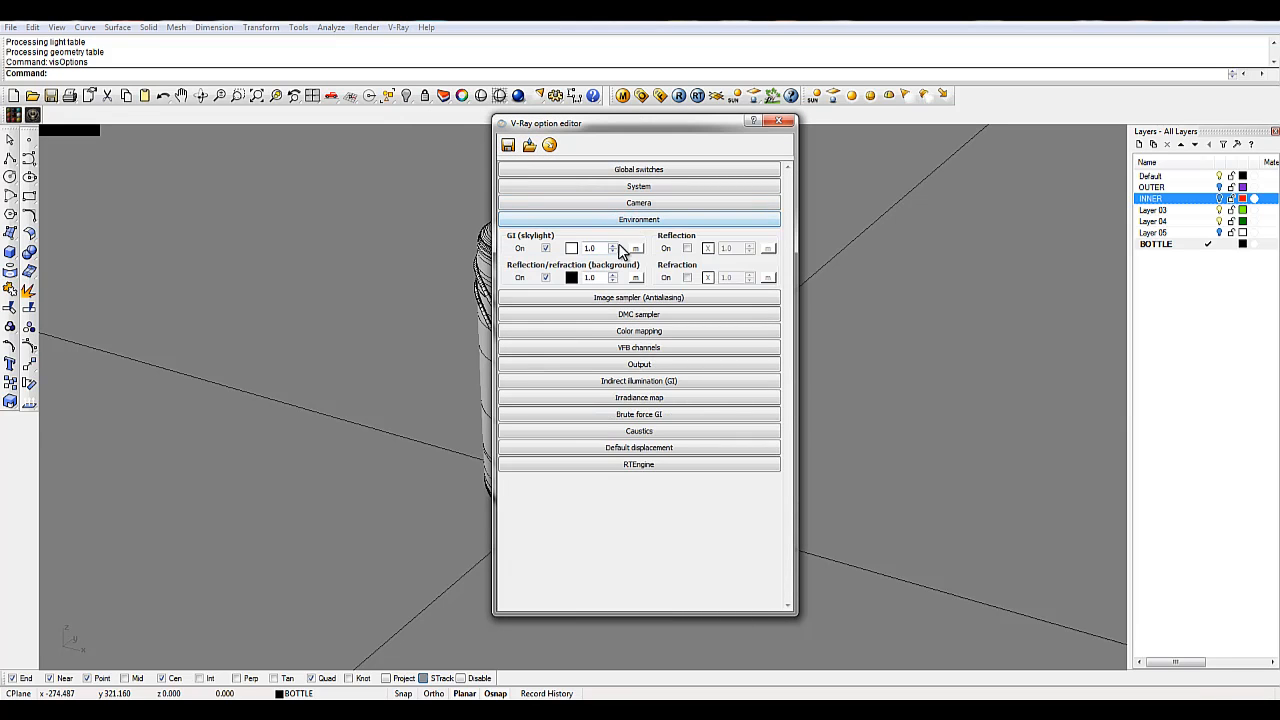
left_click(629, 221)
left_click(640, 203)
left_click(562, 298)
Step: Set the physical camera's F-number to 5.0 and its shutter speed to 100
left_click(749, 316)
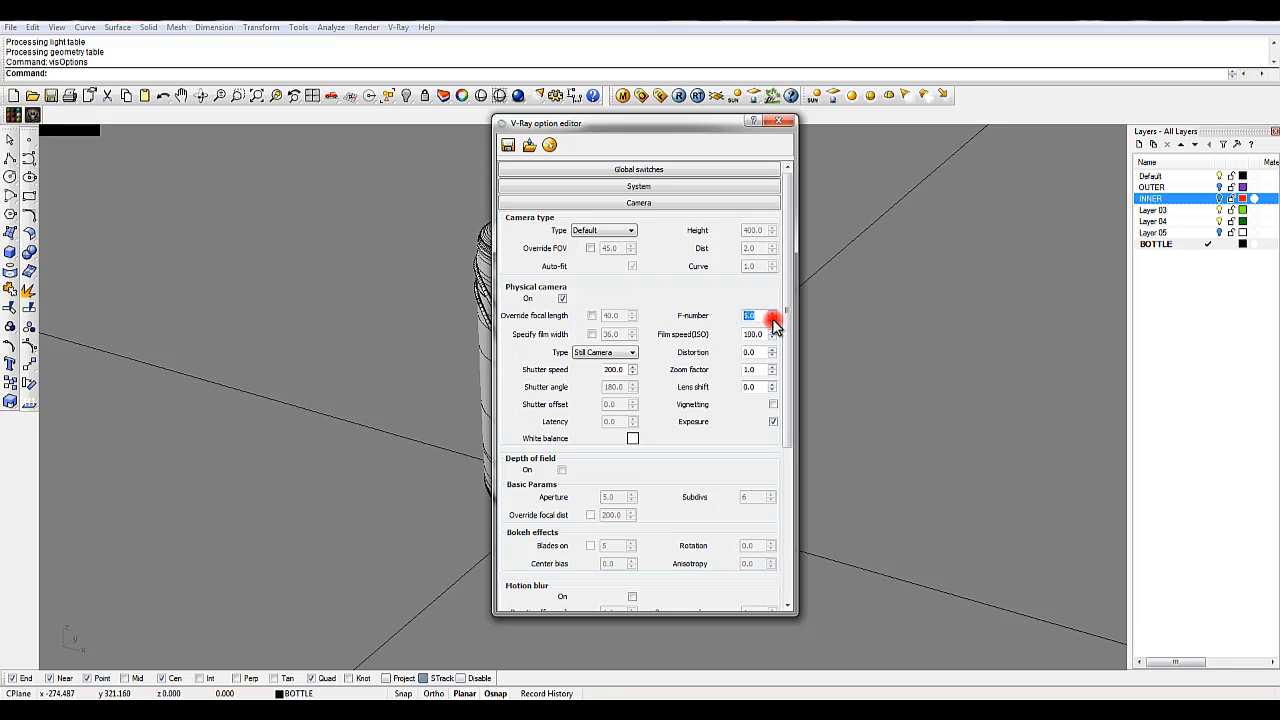
left_click(772, 316)
left_click(610, 369)
left_click(632, 372)
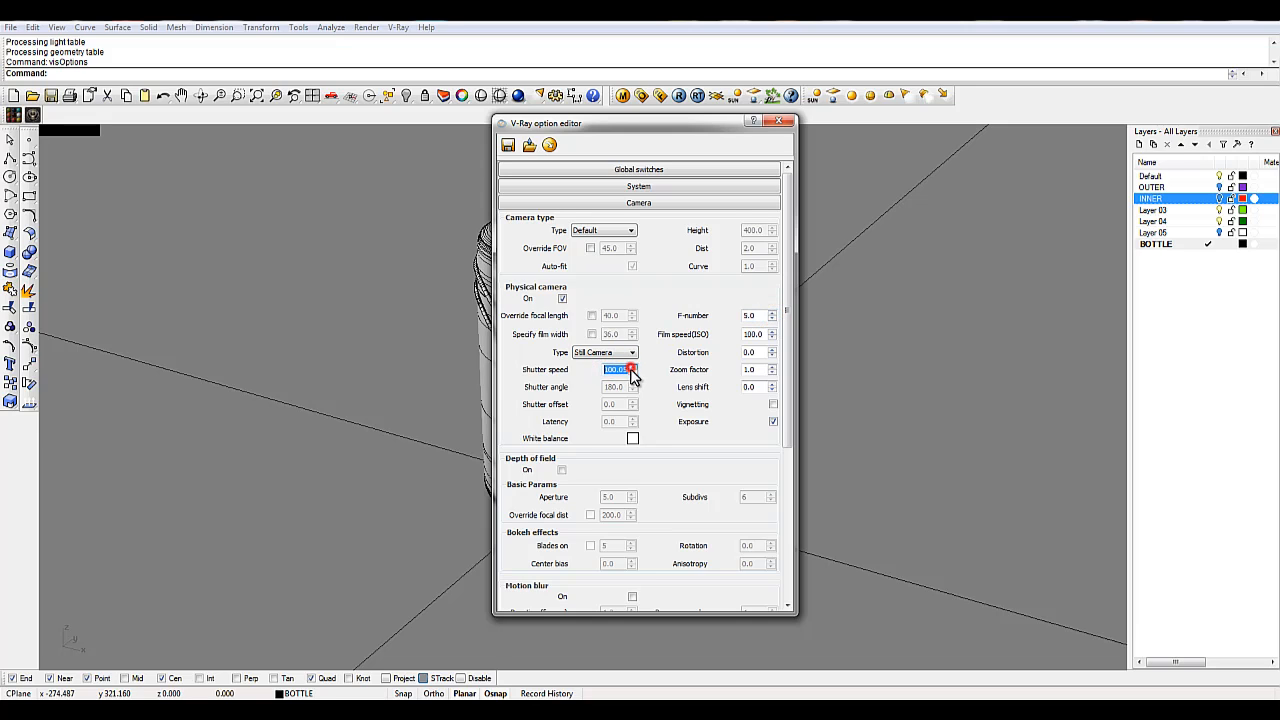
left_click(785, 120)
Step: Start a test render of the bottle with the changed camera exposure, then stop it
left_click(655, 148)
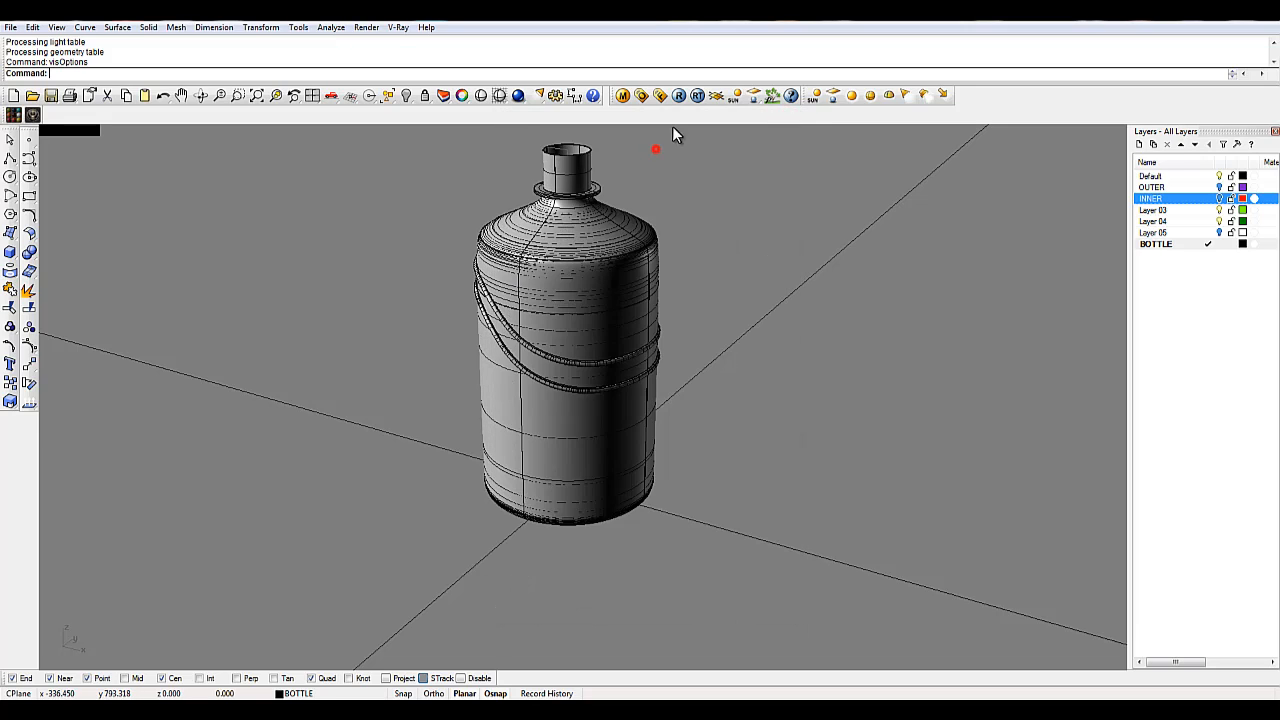
left_click(679, 96)
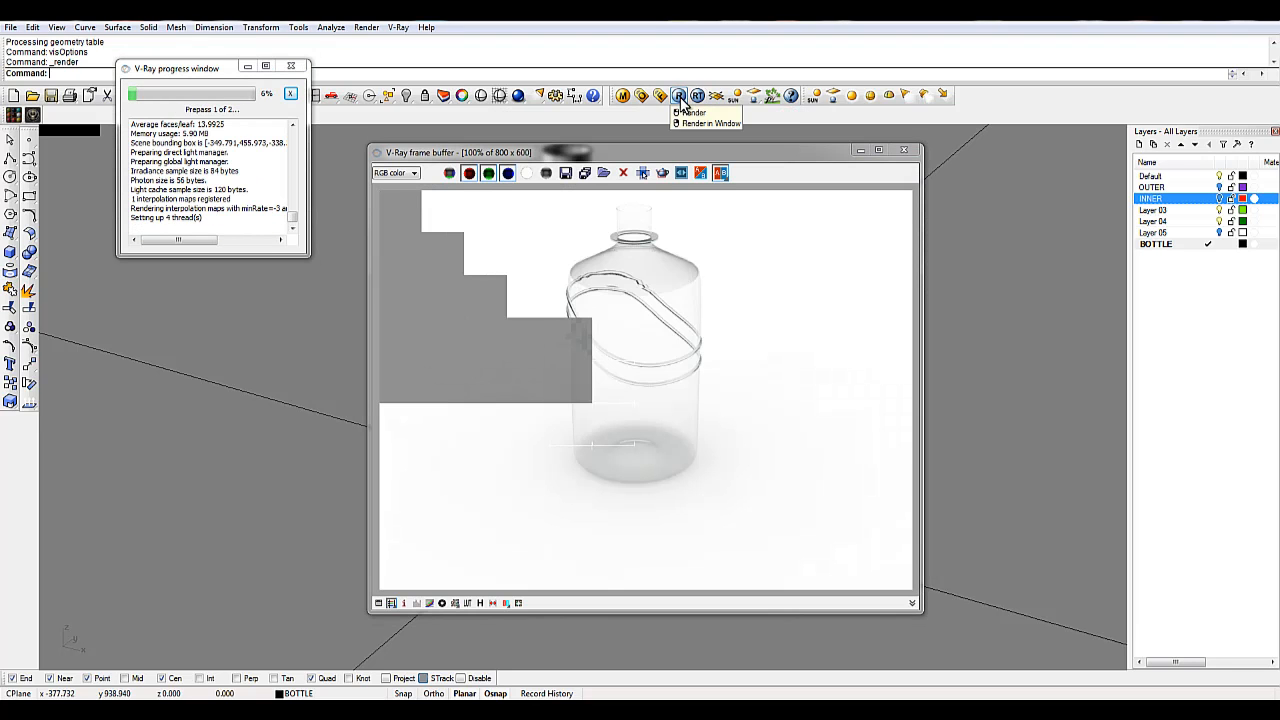
left_click(905, 150)
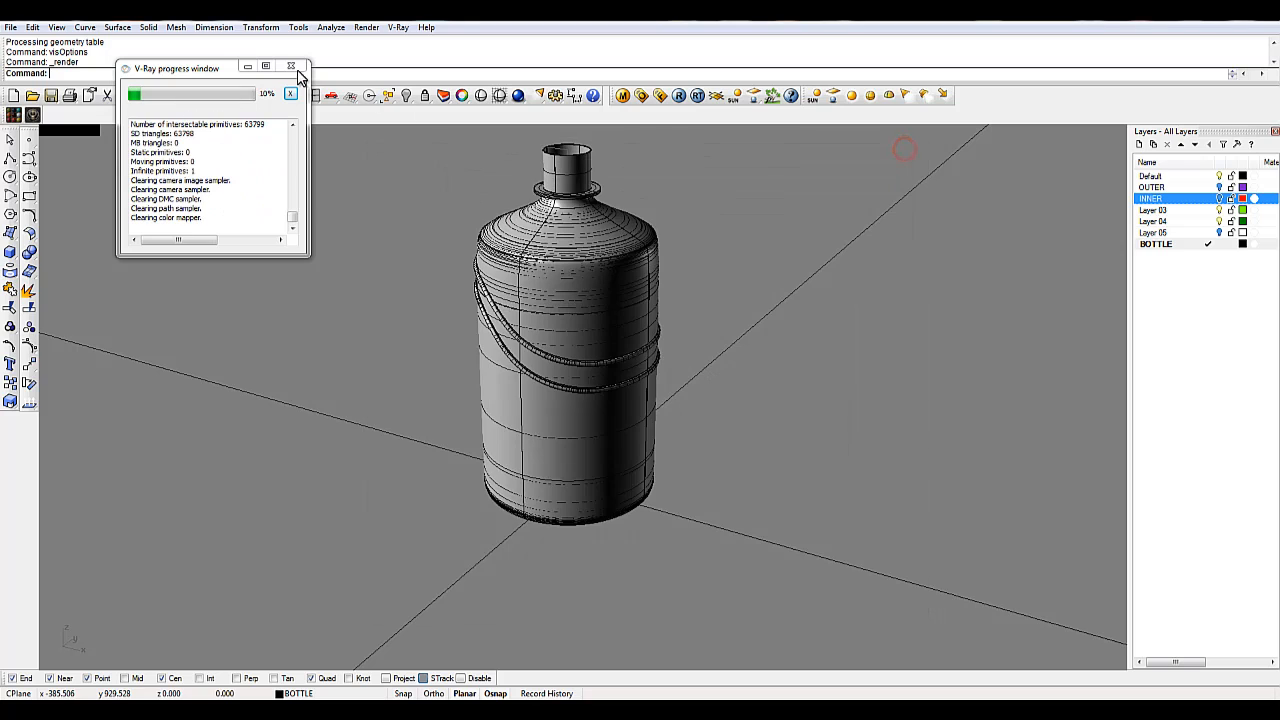
Step: Assign a TexBitmap texture to the GI skylight in the V-Ray environment options
left_click(398, 27)
left_click(418, 45)
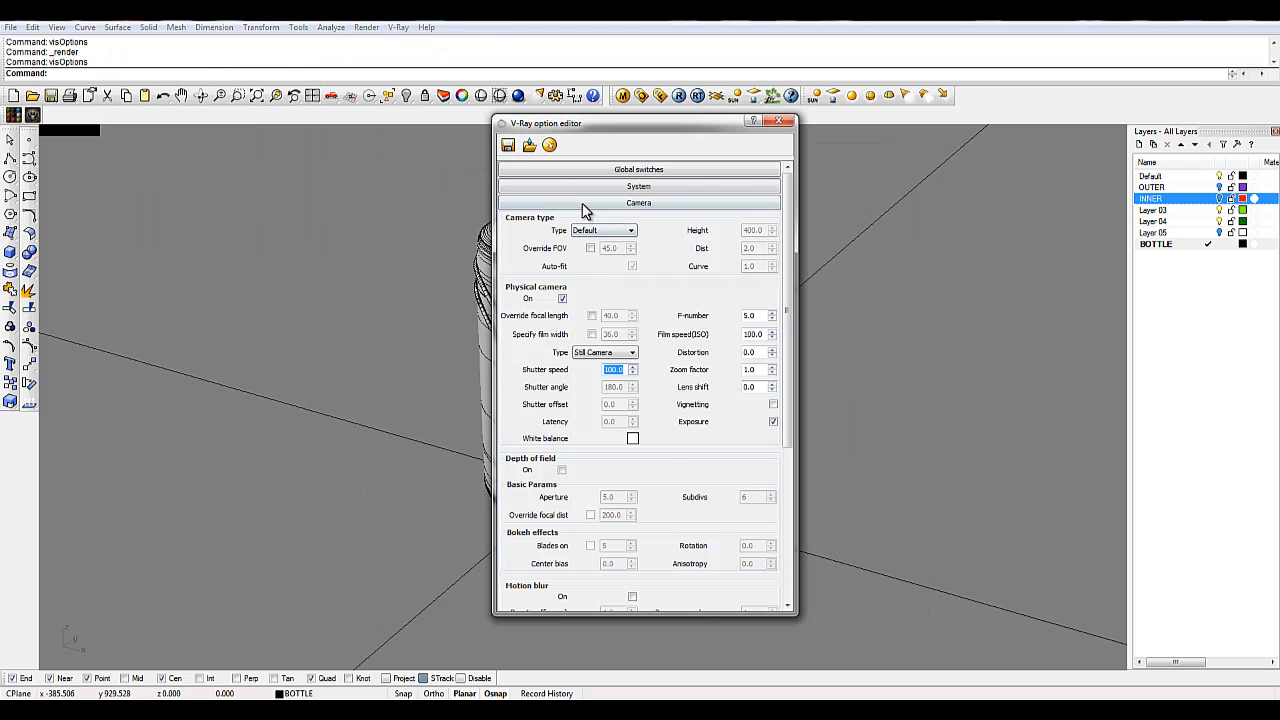
left_click(590, 203)
left_click(602, 221)
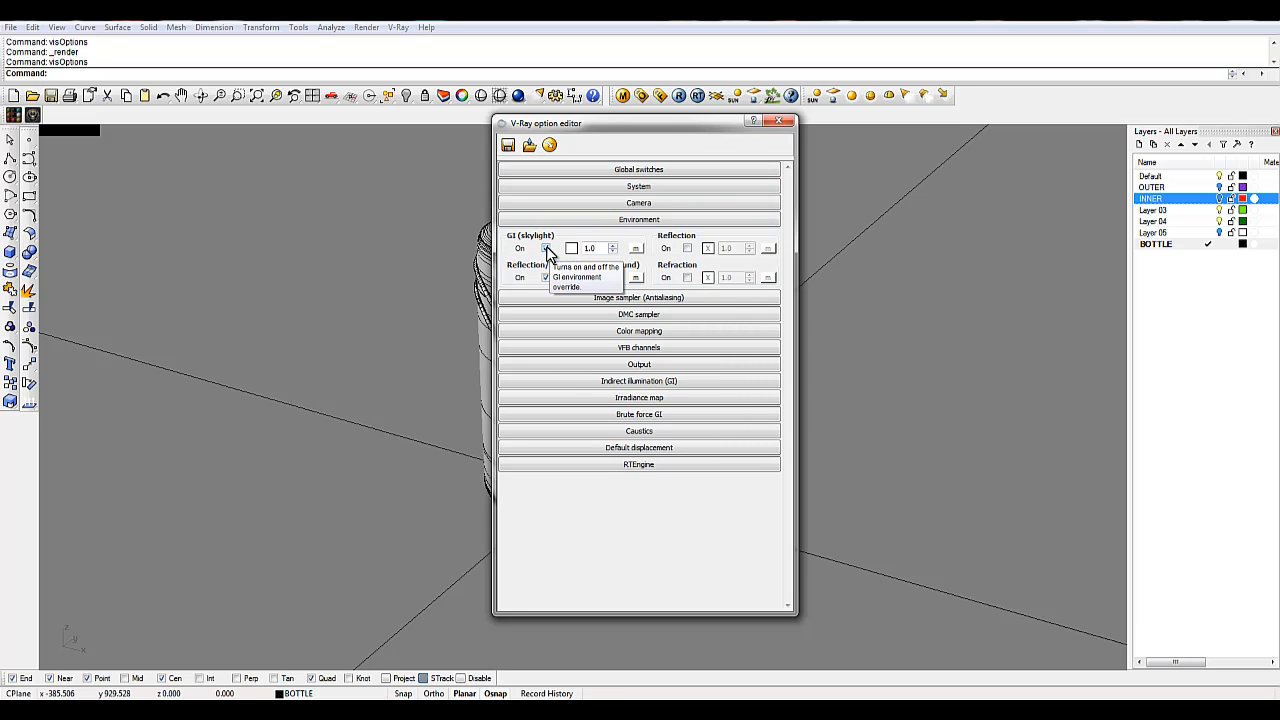
left_click(637, 249)
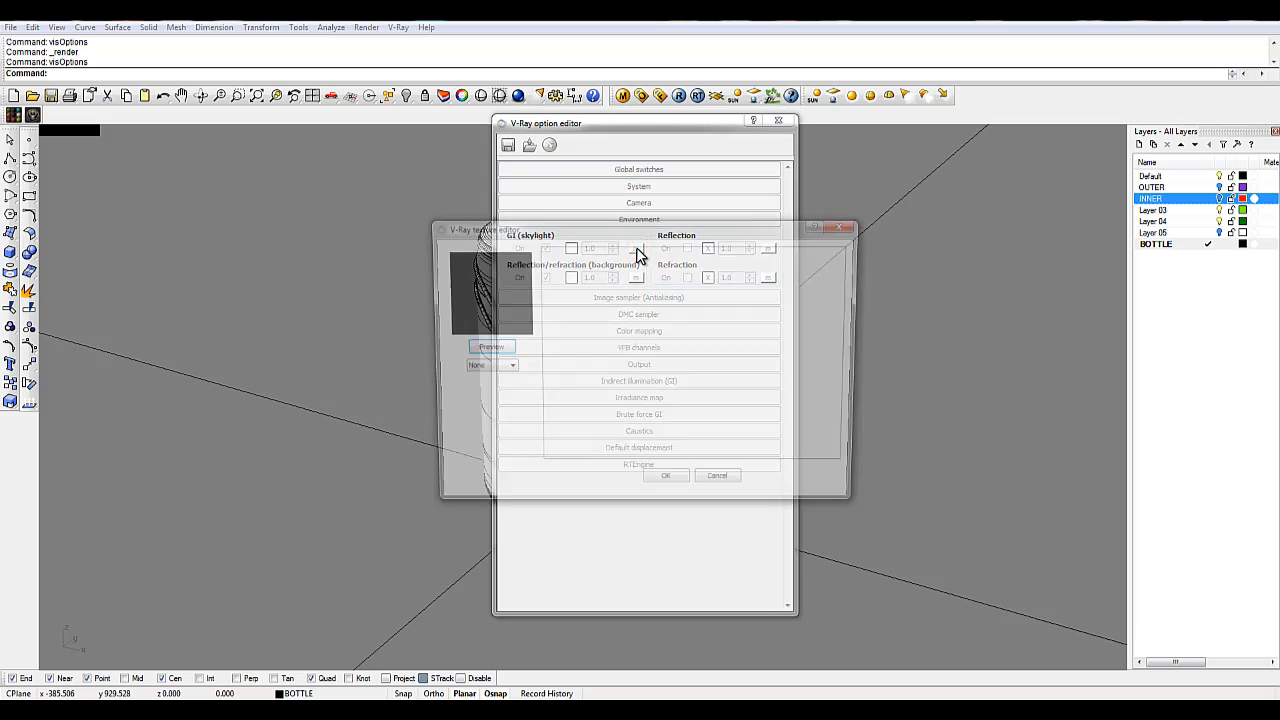
left_click(483, 368)
left_click(486, 398)
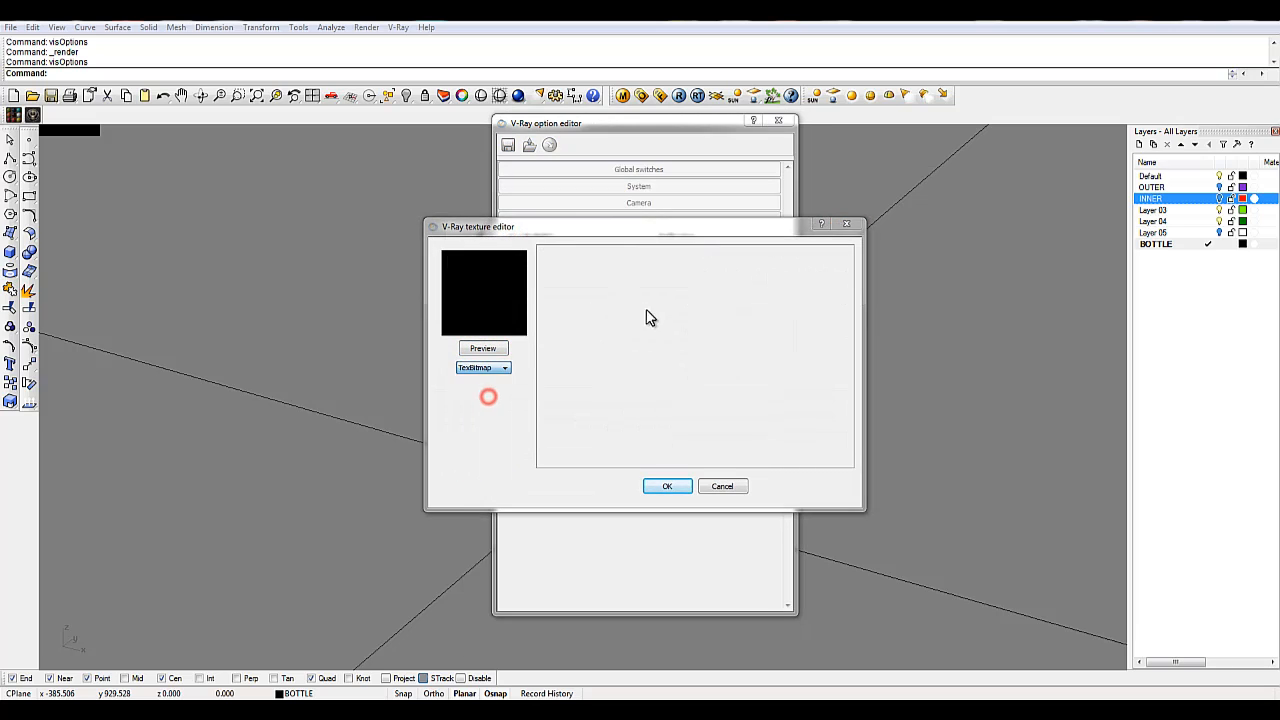
Step: Load the cloud_sky_ericdesign image into the skylight bitmap, preview it, and accept the texture with the UVWGenChannel mapping
left_click_drag(895, 177, 1279, 108)
left_click_drag(847, 294, 847, 425)
left_click(489, 350)
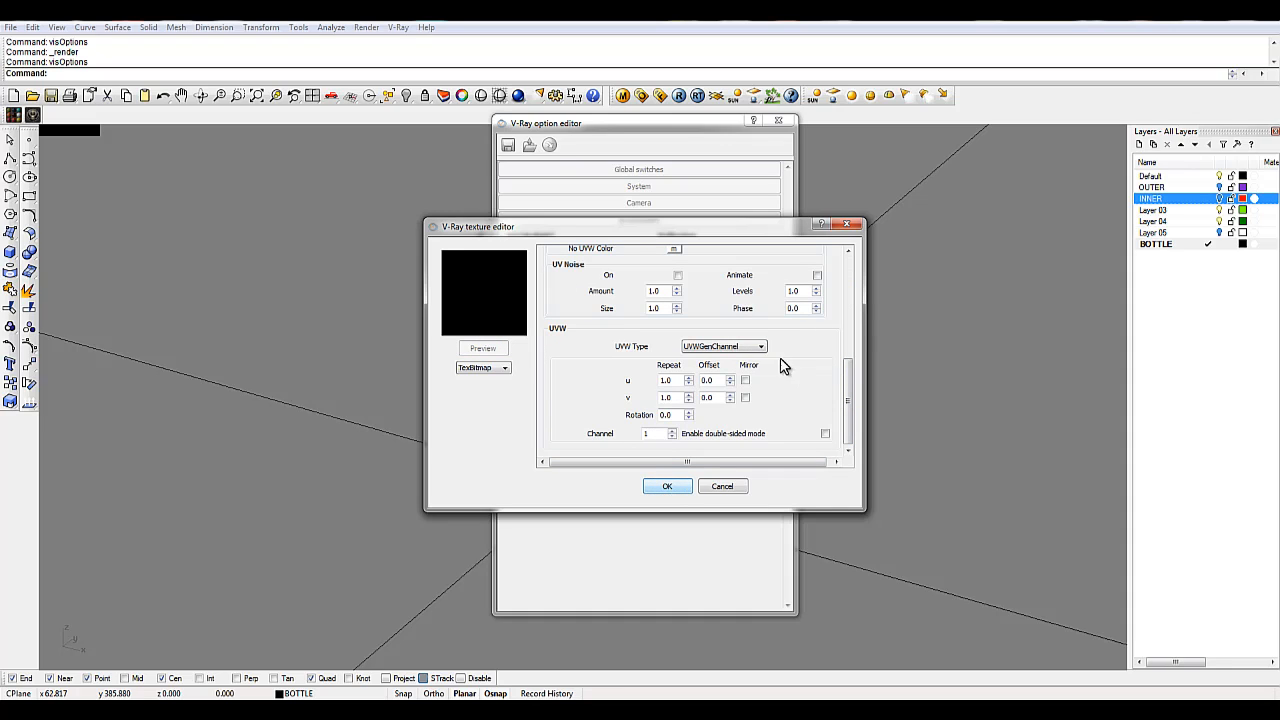
left_click(749, 346)
left_click(749, 349)
left_click(668, 487)
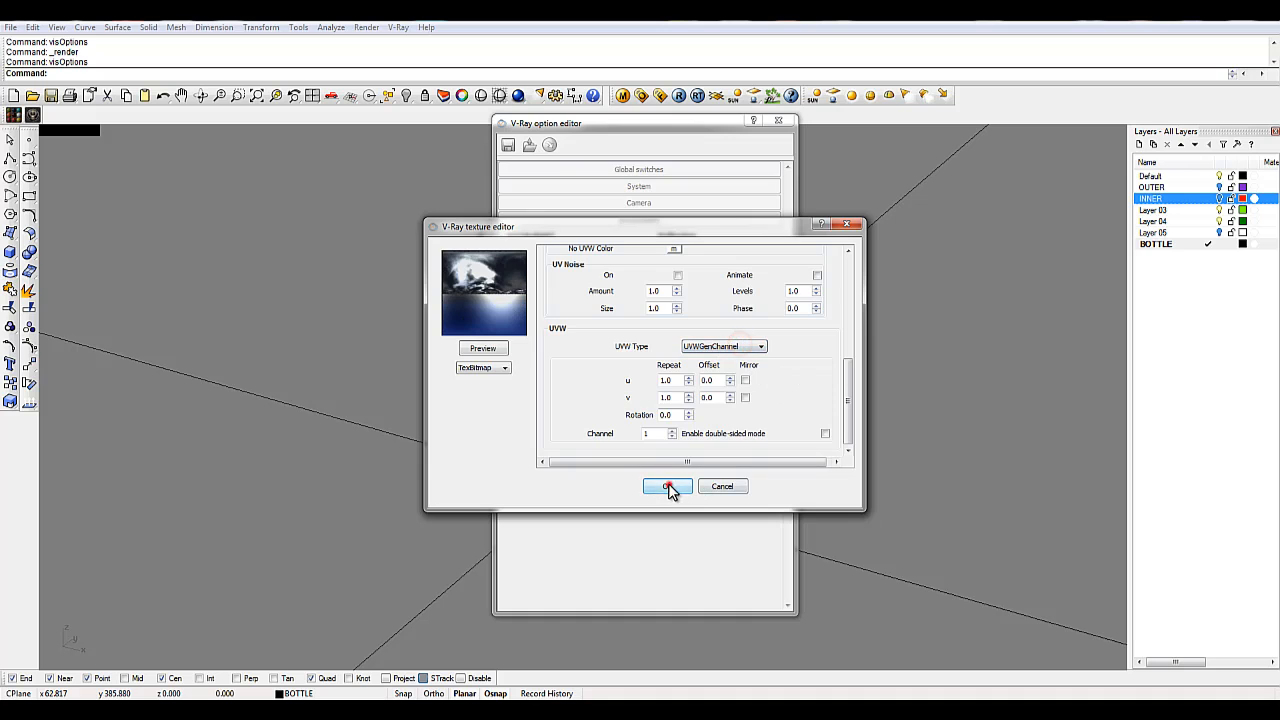
left_click(777, 121)
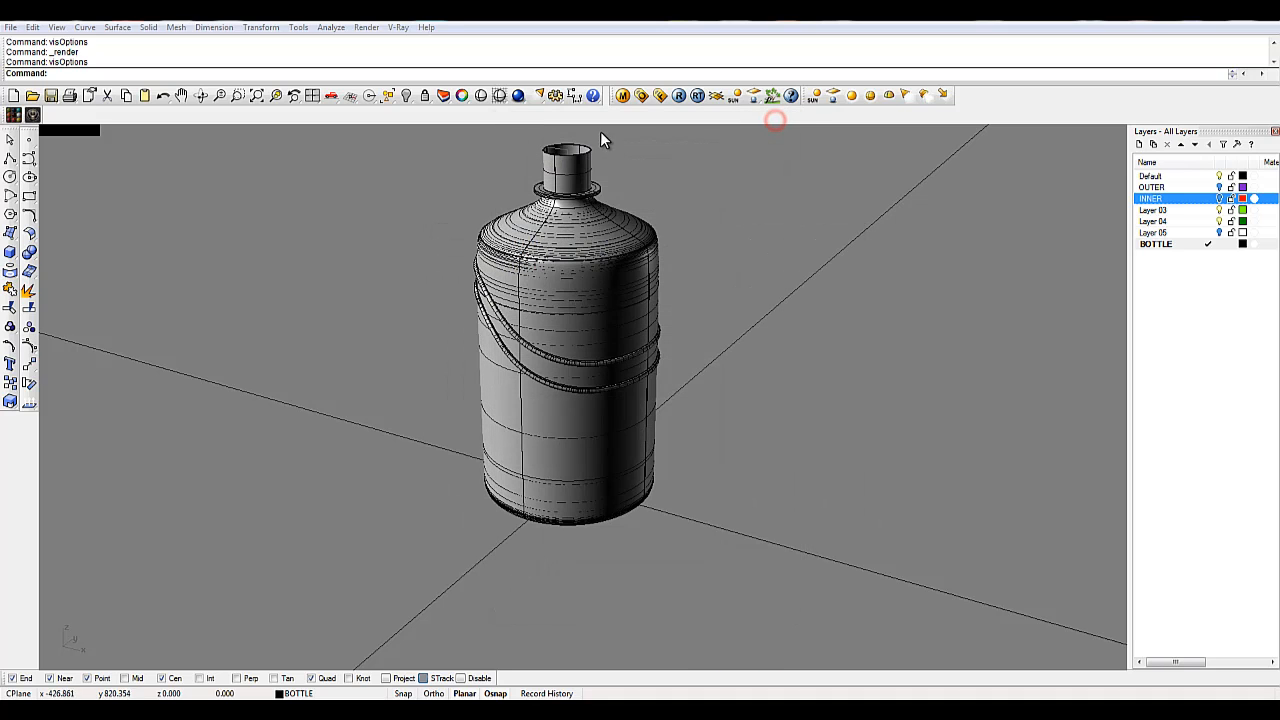
Step: Set the physical camera's F-number to 4.0 in the V-Ray options
left_click(398, 27)
left_click(412, 41)
left_click(623, 203)
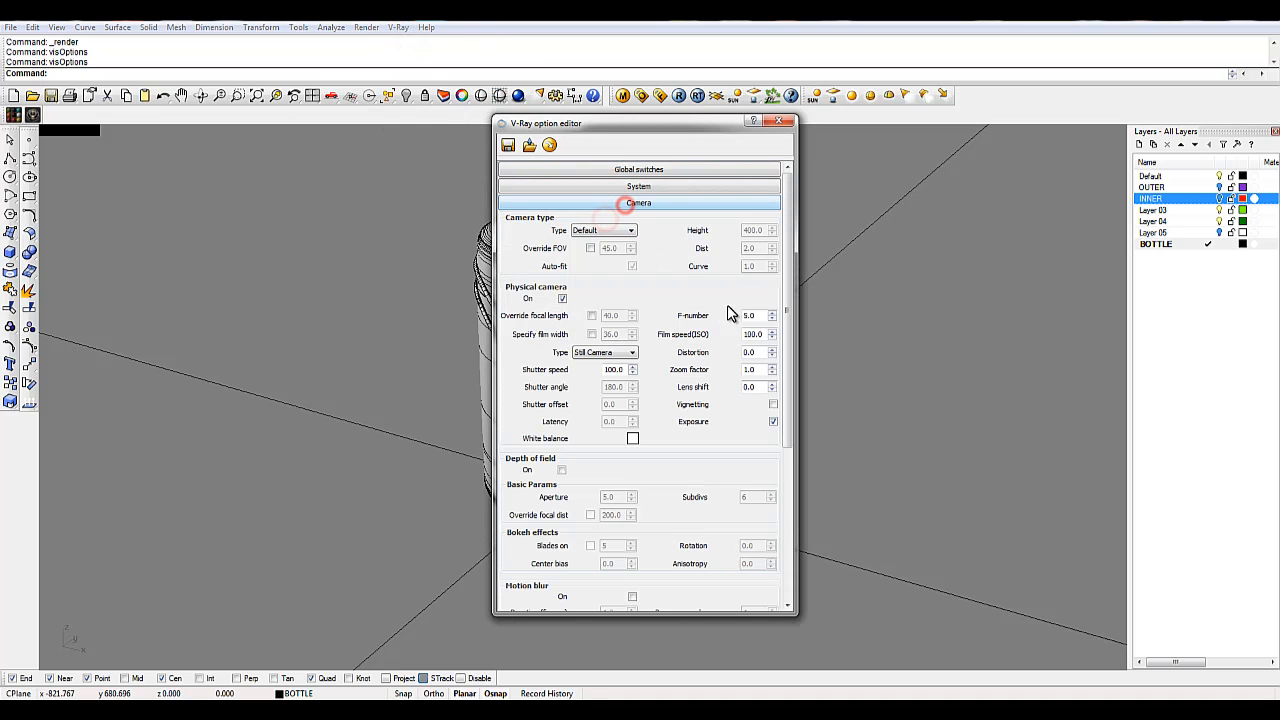
left_click(780, 120)
Step: Start a test render of the bottle from a slightly changed perspective view, then stop it
left_click(751, 166)
right_click_drag(704, 212, 712, 228)
left_click(679, 95)
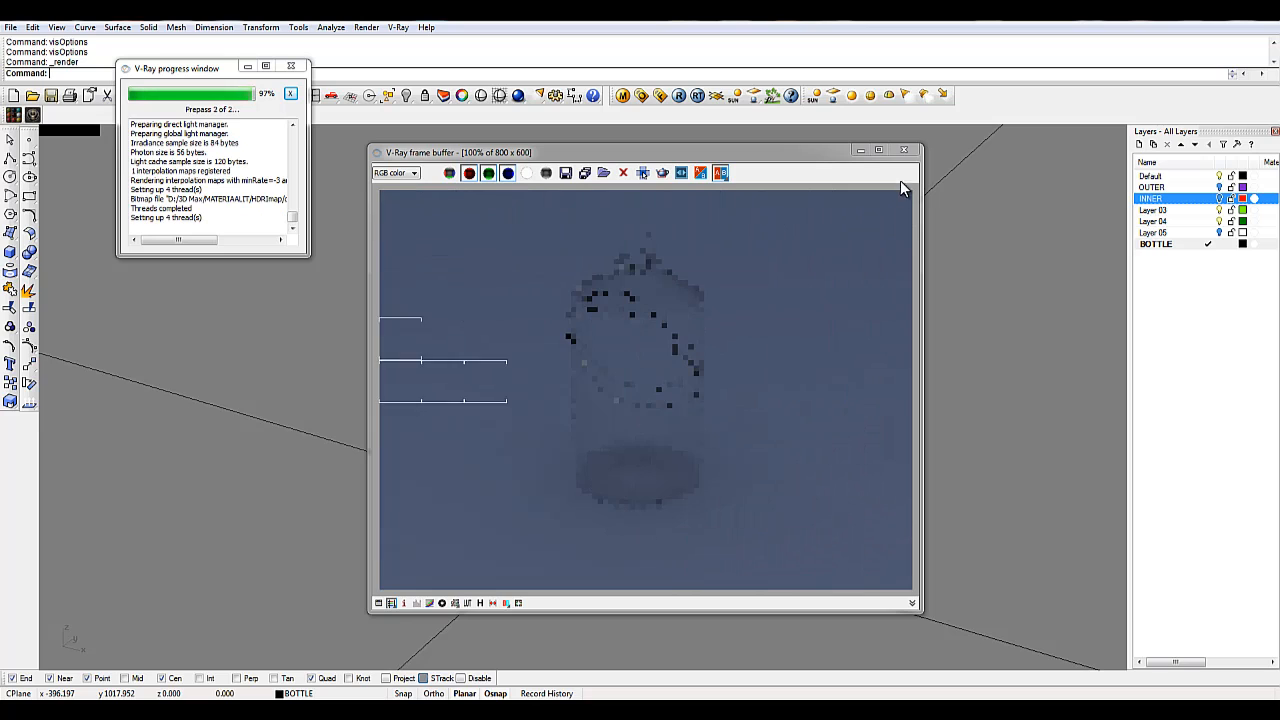
left_click(900, 151)
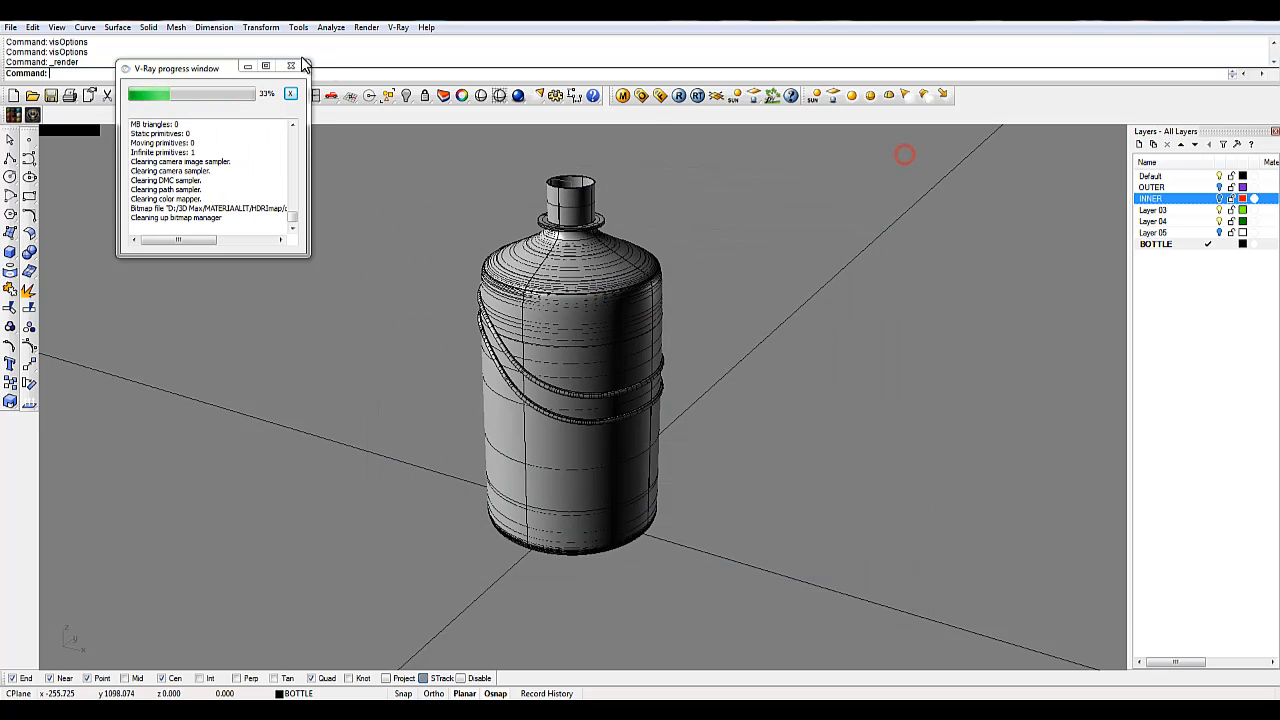
Step: Turn off the GI skylight in the V-Ray environment options
left_click(398, 27)
left_click(412, 41)
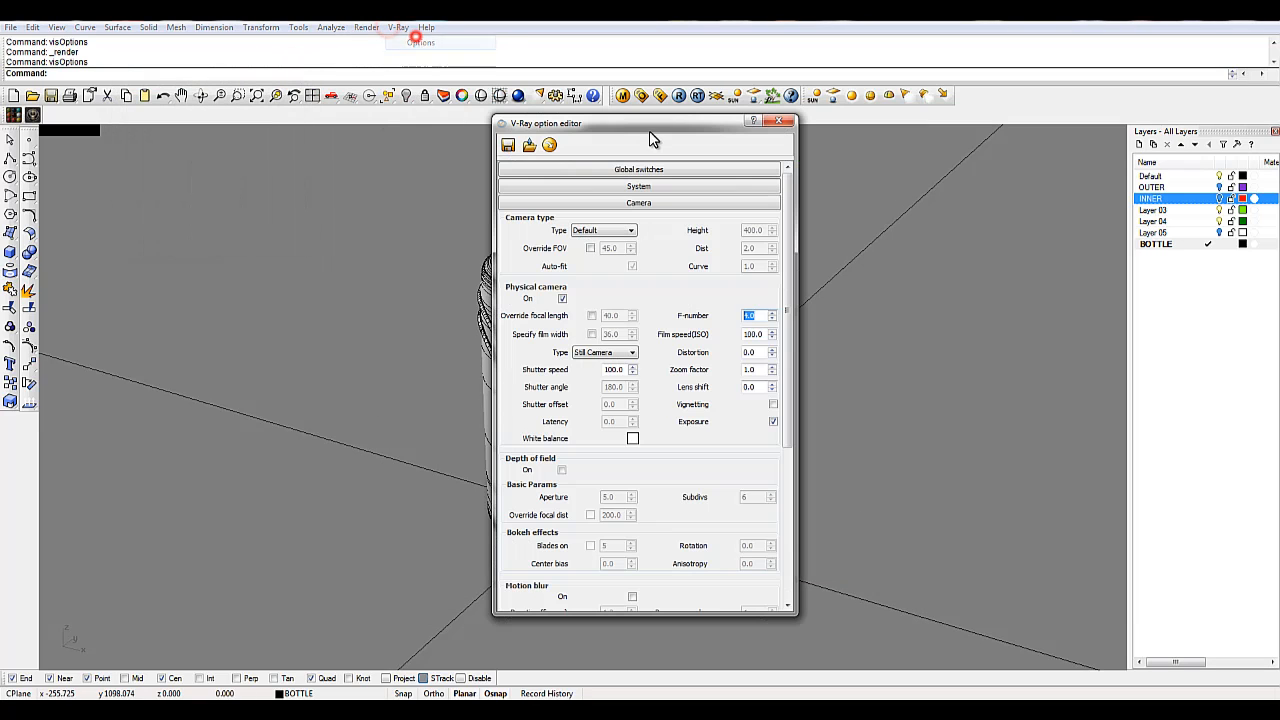
left_click(636, 204)
left_click(643, 220)
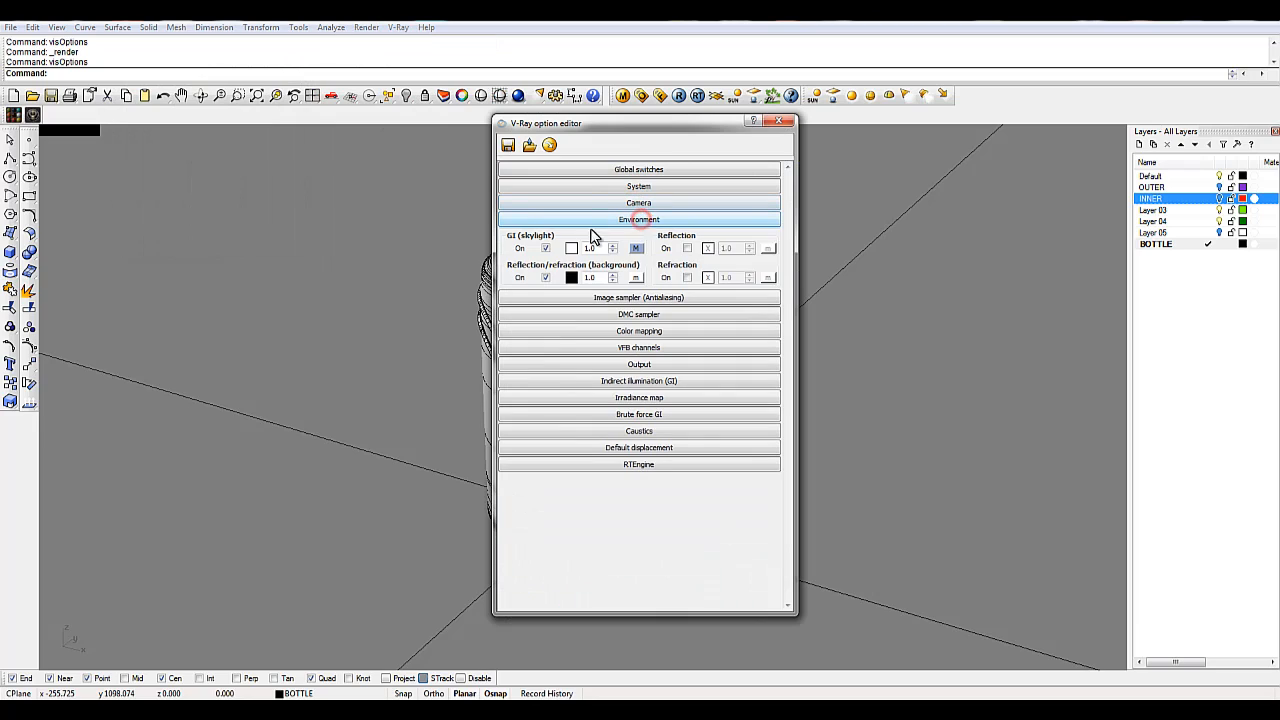
left_click(545, 248)
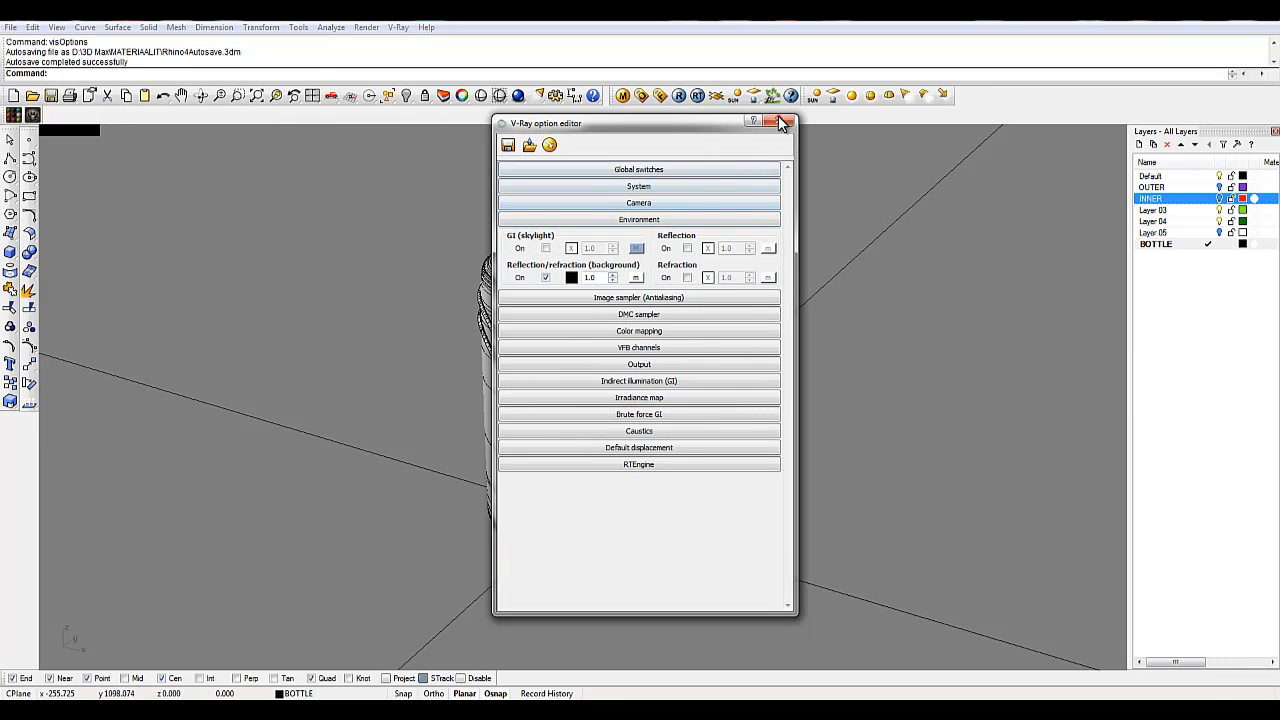
left_click(783, 122)
Step: Add a V-Ray dome light to the scene and show its full dome in the Front view
left_click(891, 95)
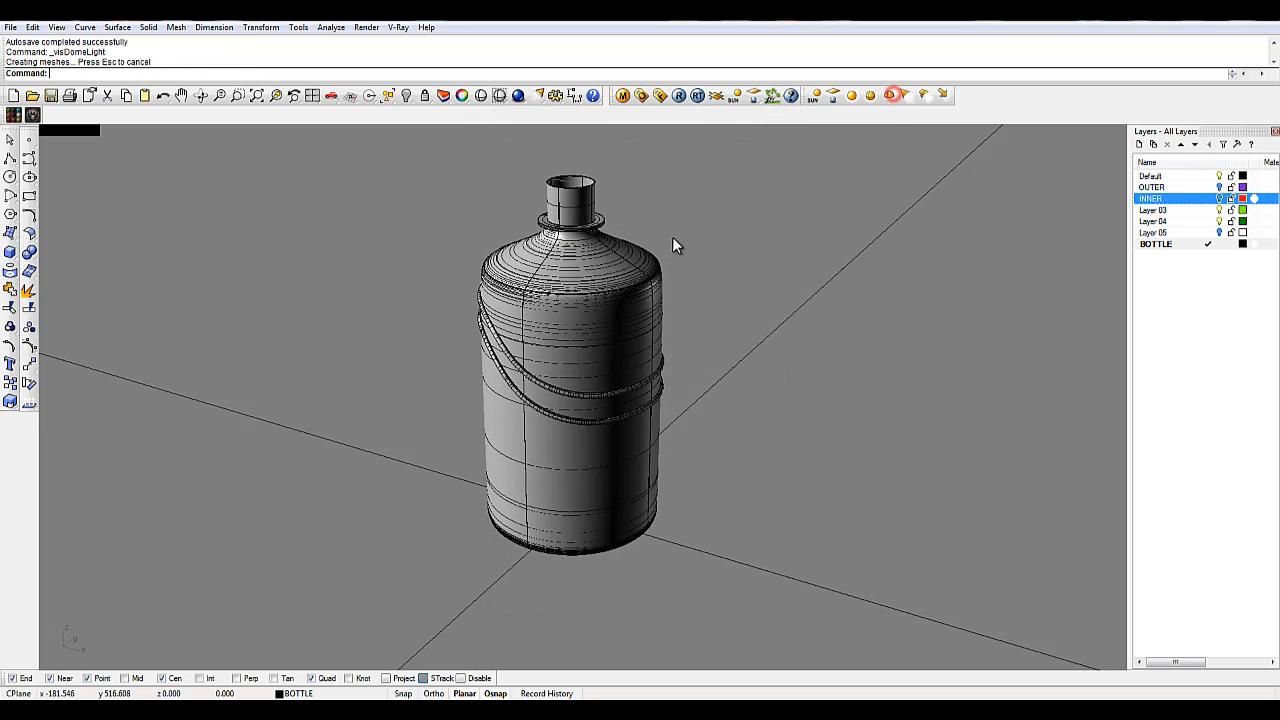
double_click(96, 130)
scroll(423, 290, "down", 6)
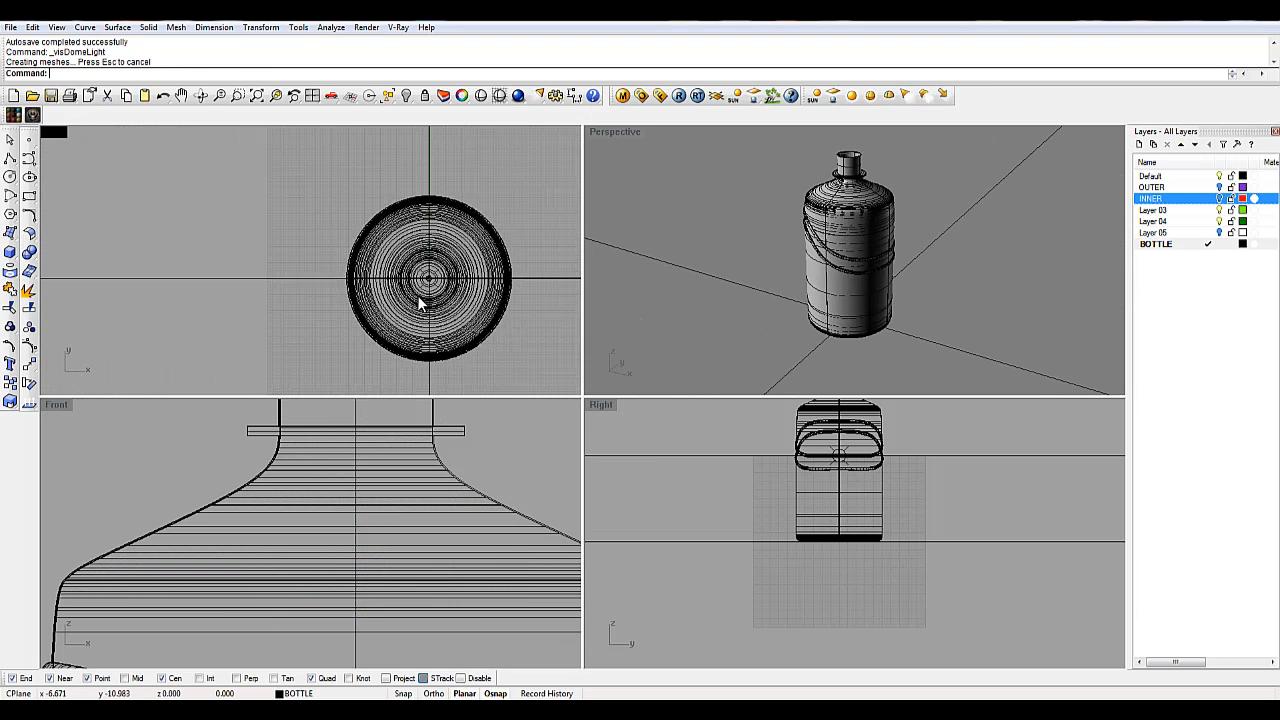
scroll(425, 500, "down", 4)
scroll(425, 497, "down", 10)
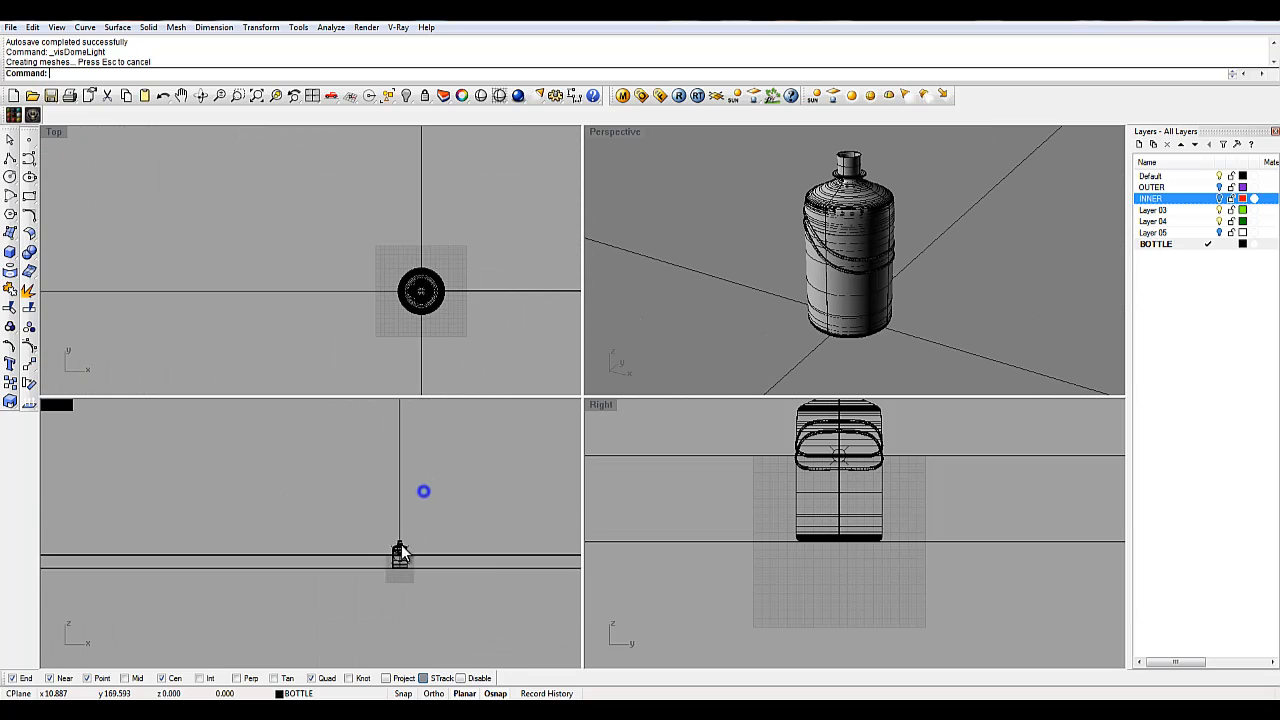
scroll(401, 549, "up", 3)
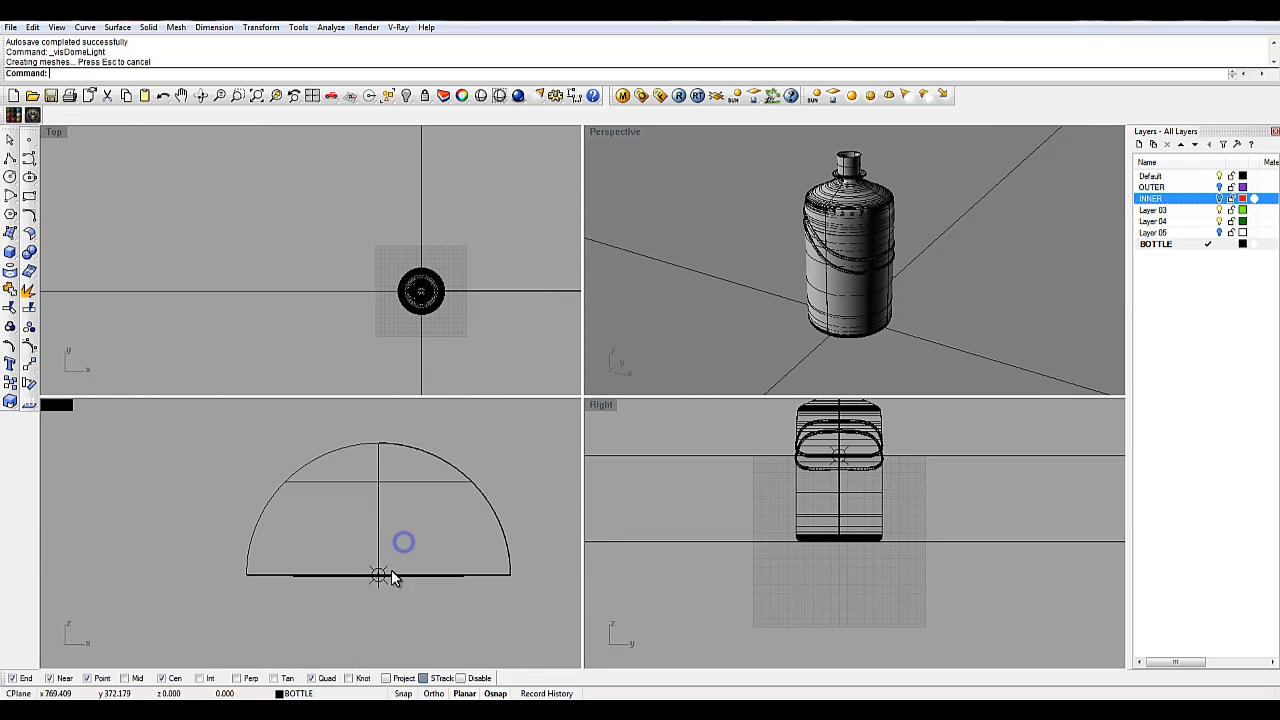
Step: Enable the use of a dome texture in the dome light's properties
left_click(500, 436)
left_click(464, 96)
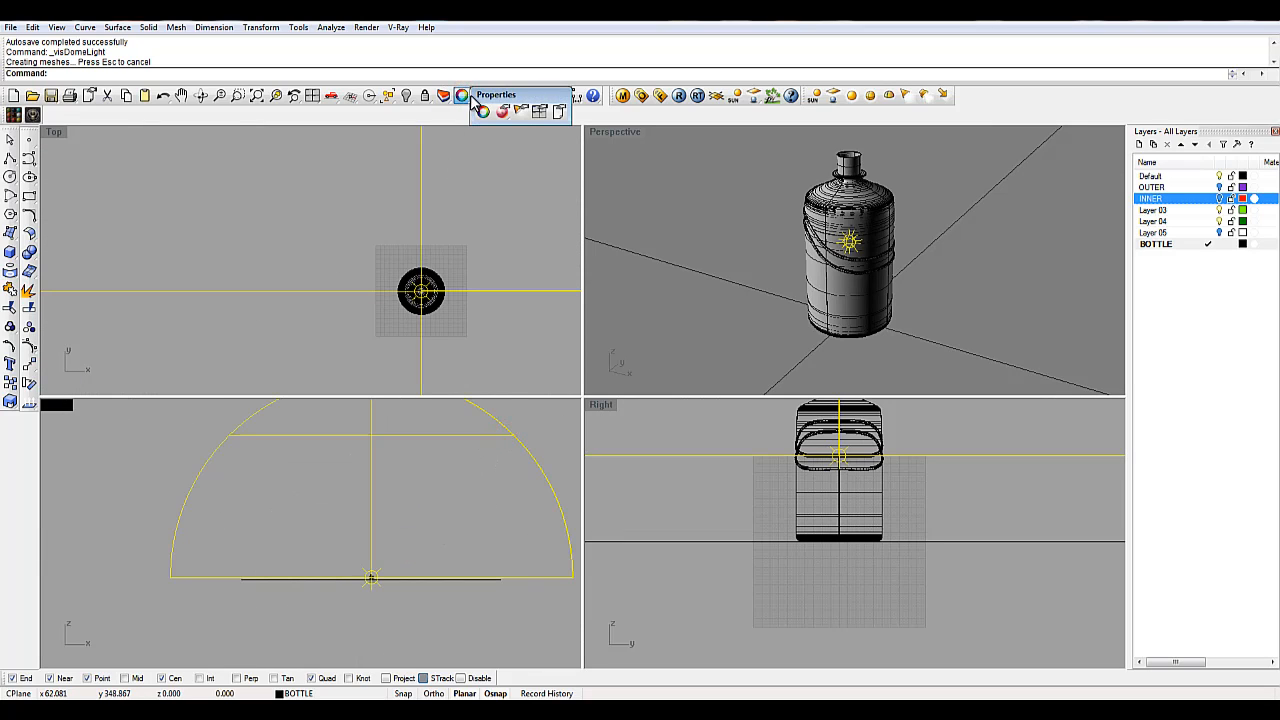
left_click(464, 100)
left_click(520, 155)
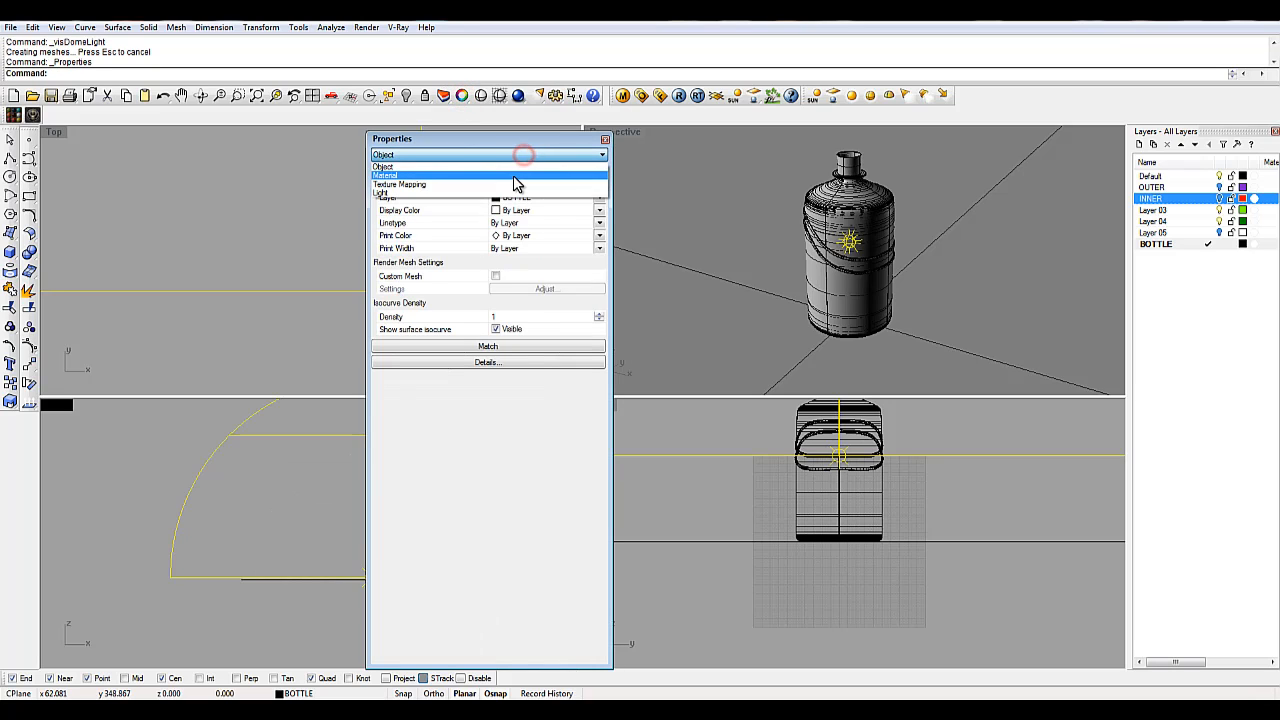
left_click(517, 192)
left_click_drag(519, 139, 576, 97)
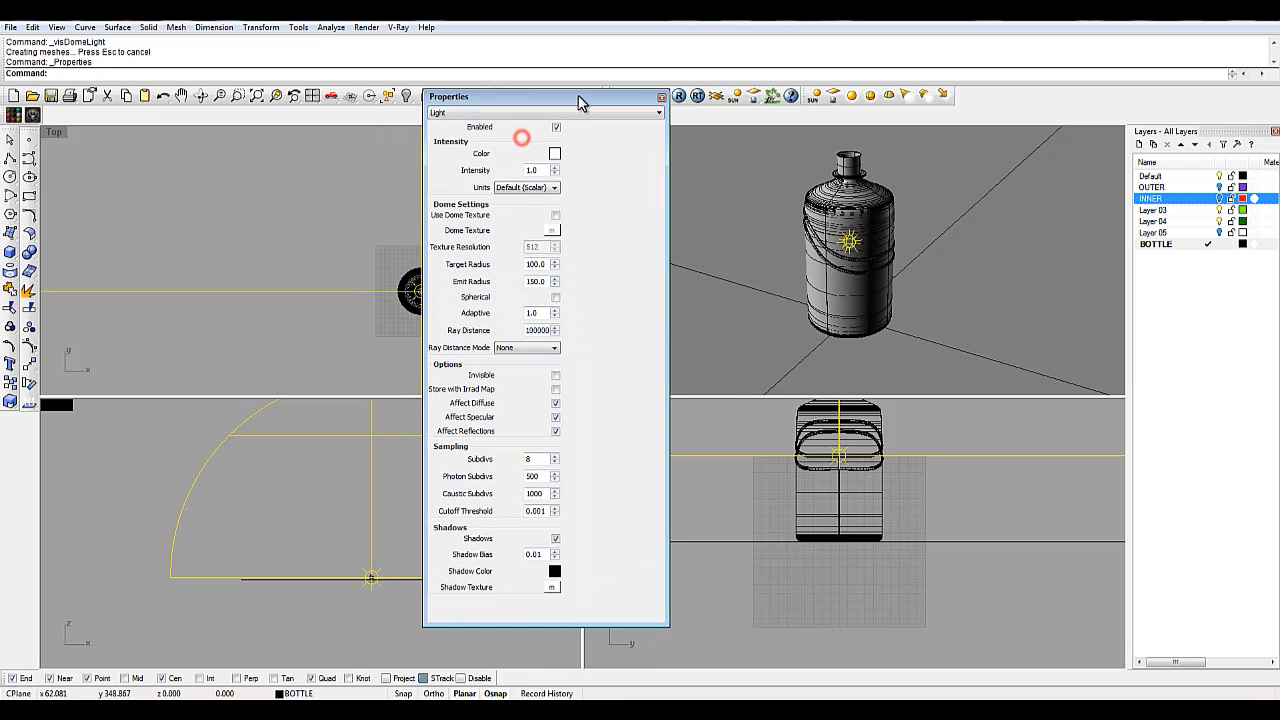
left_click(556, 216)
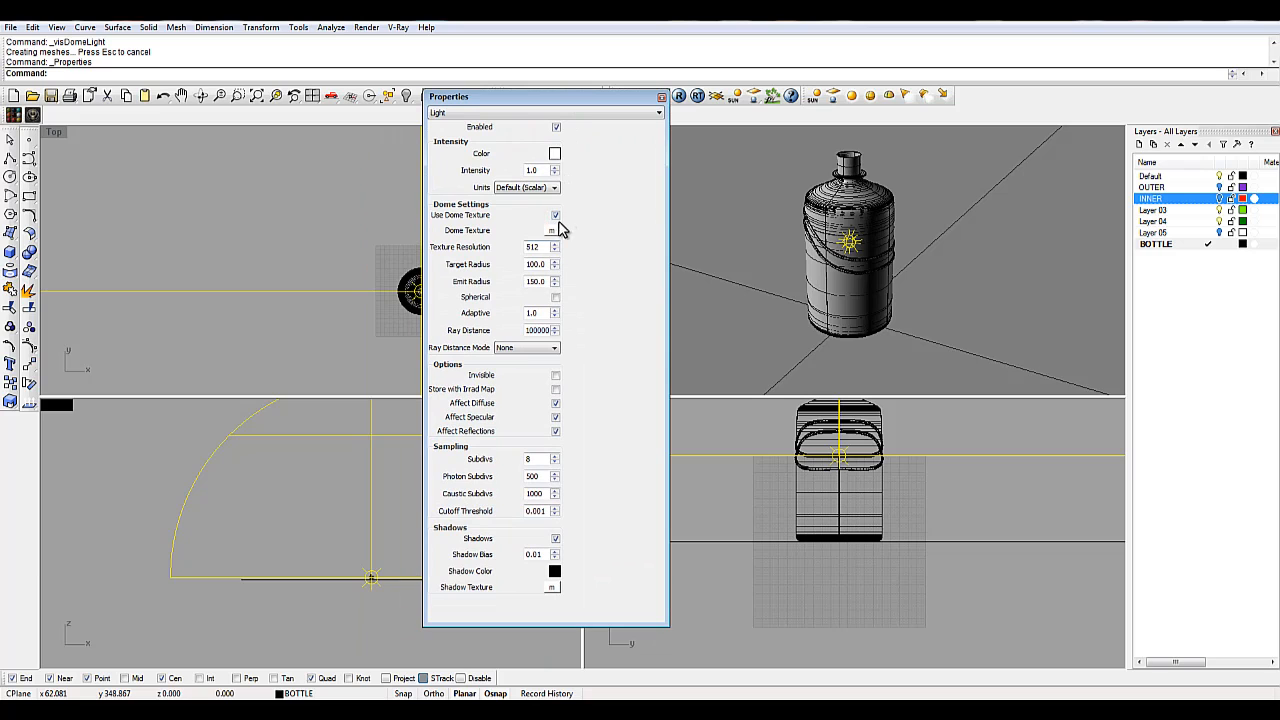
Step: Load the ulko_sinista_MtMonadnock_ulko_vuoristo HDR image as a TexBitmap for the dome texture
left_click(556, 230)
left_click(483, 368)
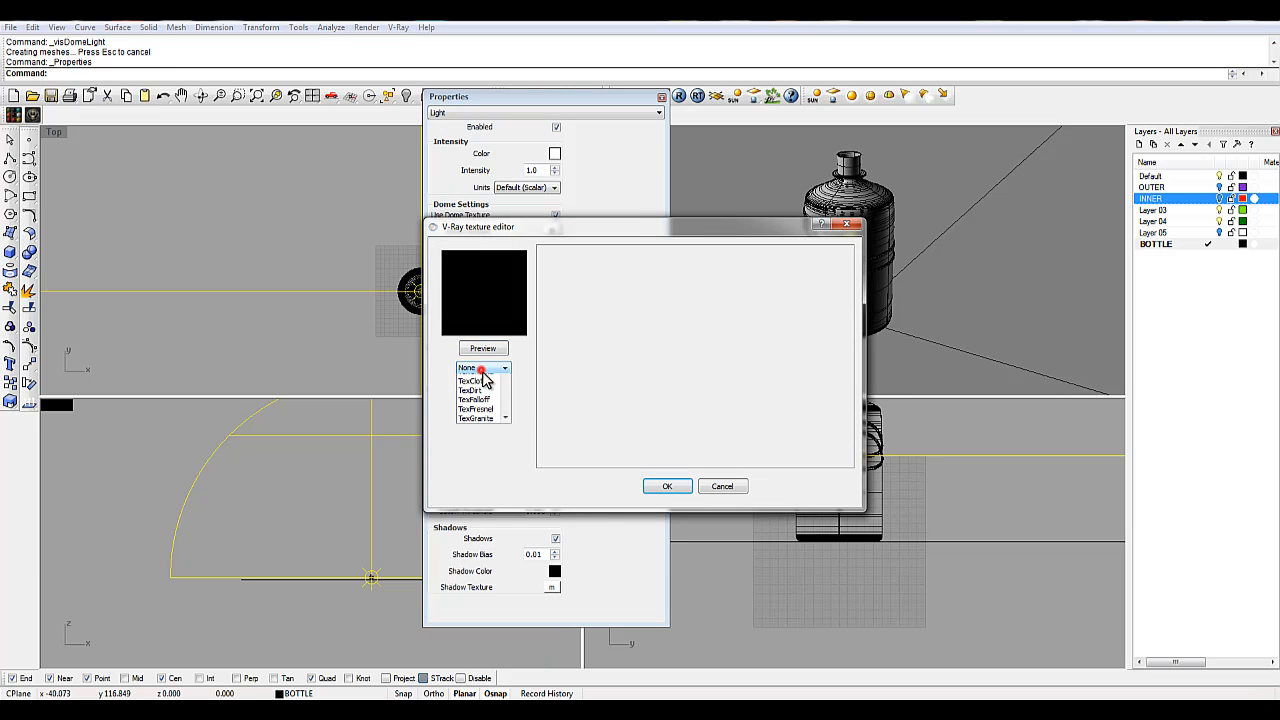
left_click(487, 399)
left_click(368, 195)
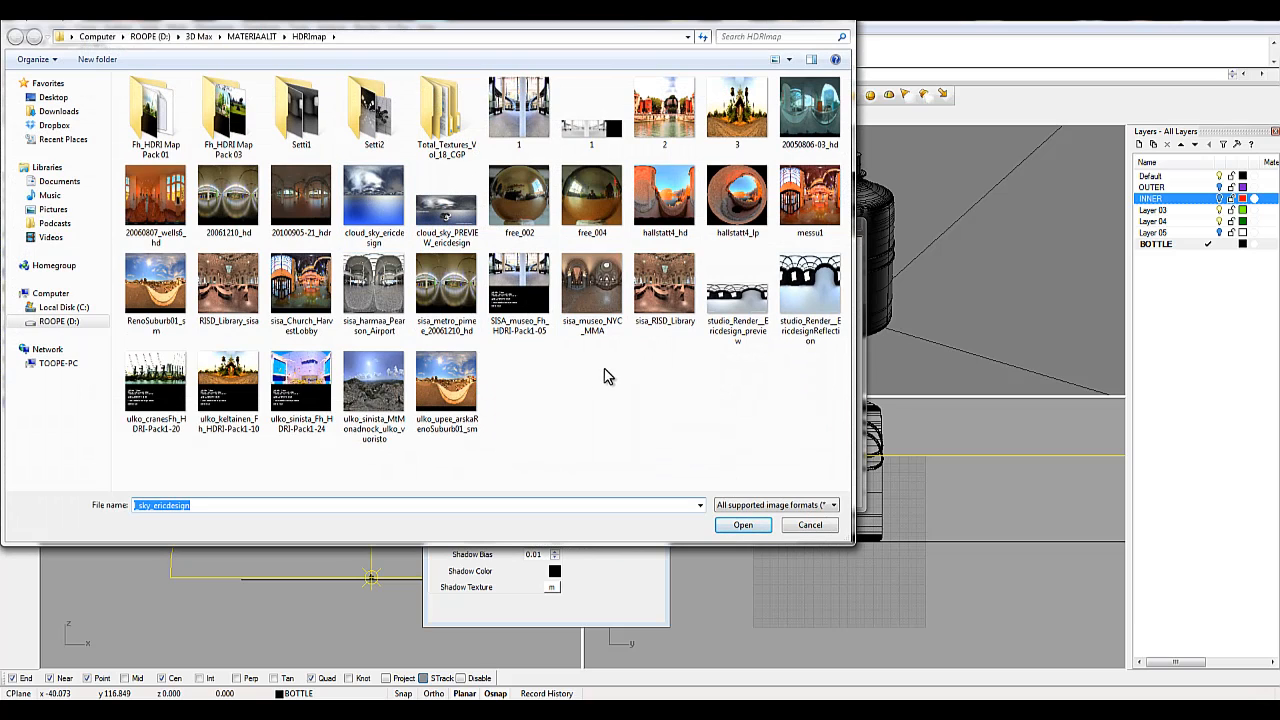
double_click(373, 385)
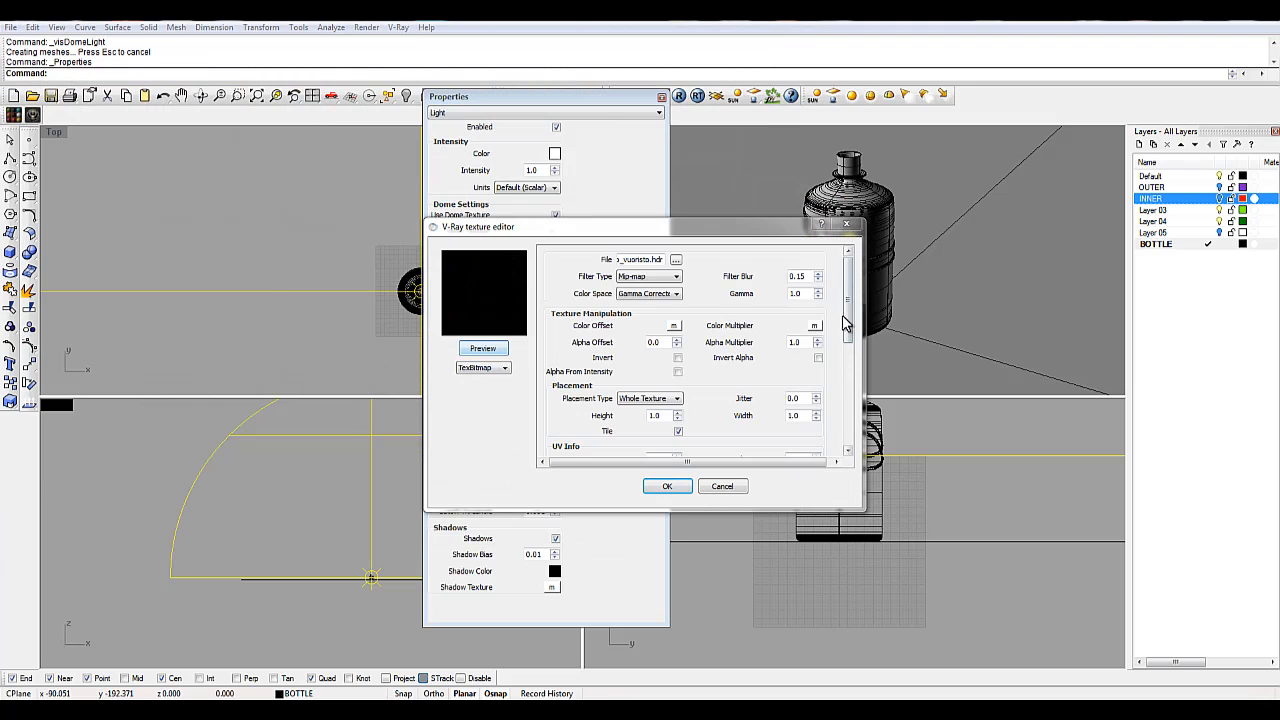
Step: Set the dome texture's UVW type to UVWGenEnvironment with spherical mapping and accept the texture
left_click_drag(848, 322, 848, 422)
left_click(754, 349)
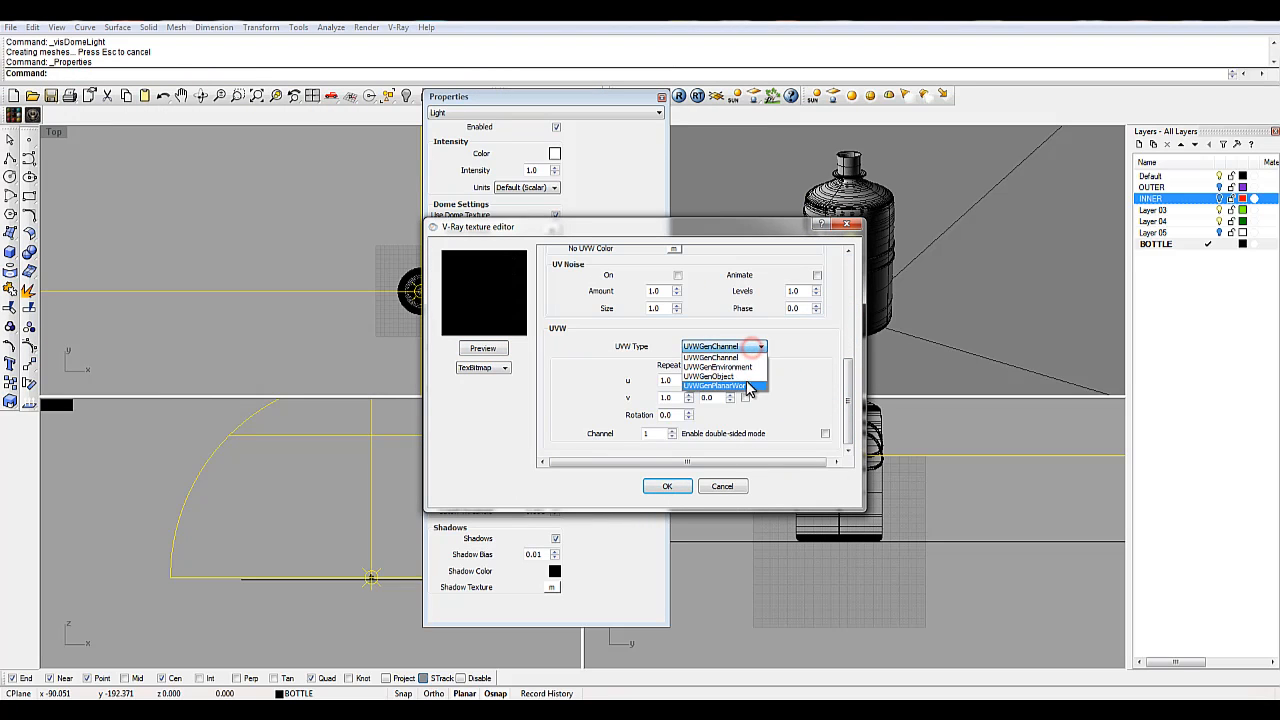
left_click(748, 368)
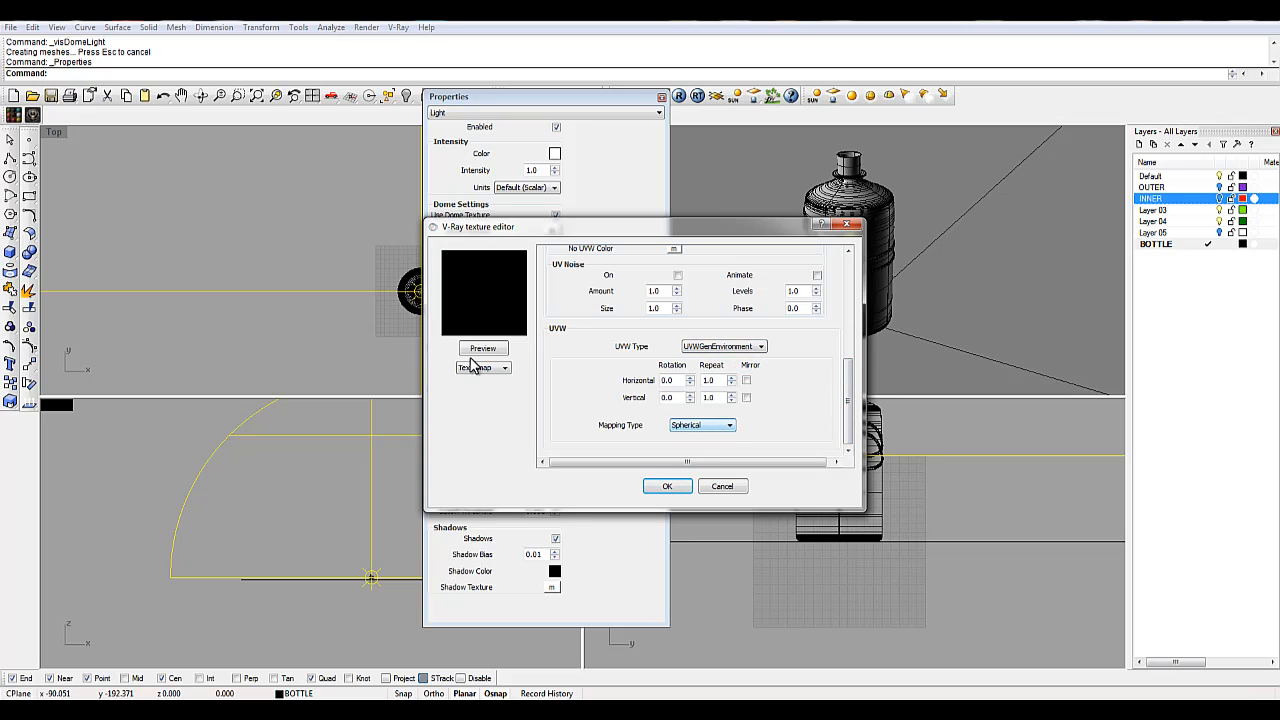
left_click(667, 486)
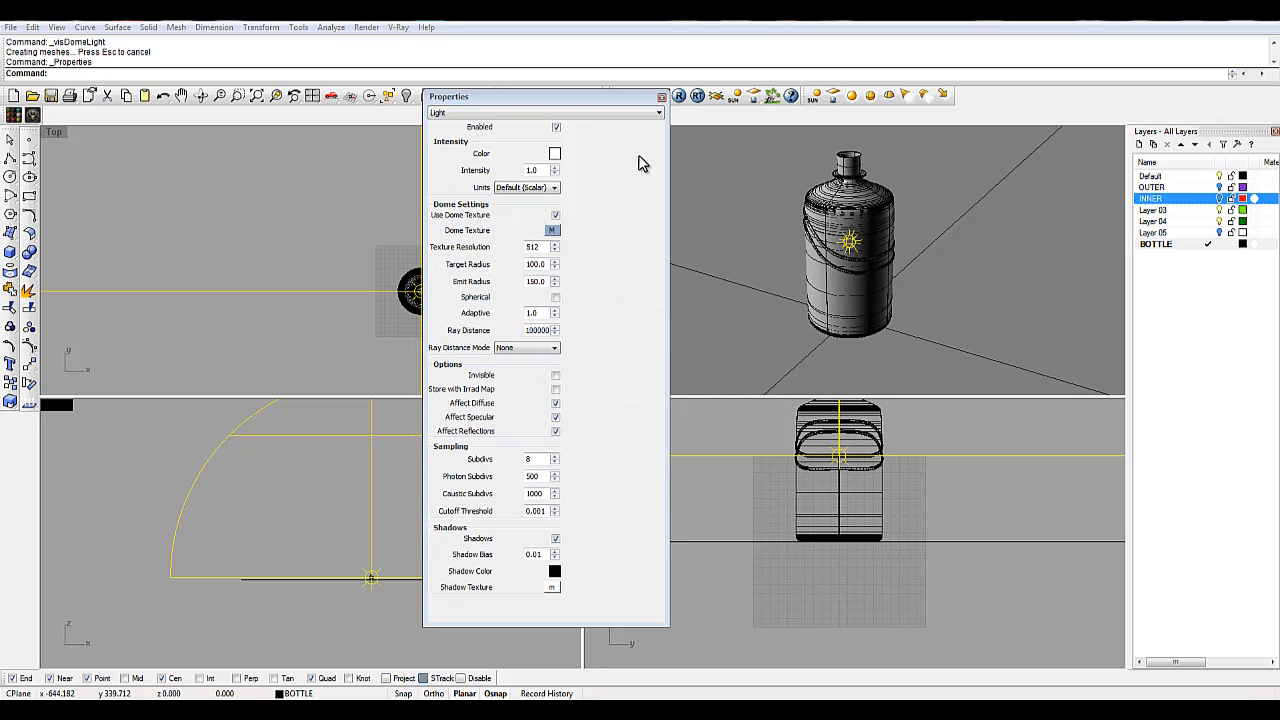
Step: Start a test render of the bottle under the textured dome light, then stop it
left_click_drag(603, 98, 483, 114)
left_click(679, 97)
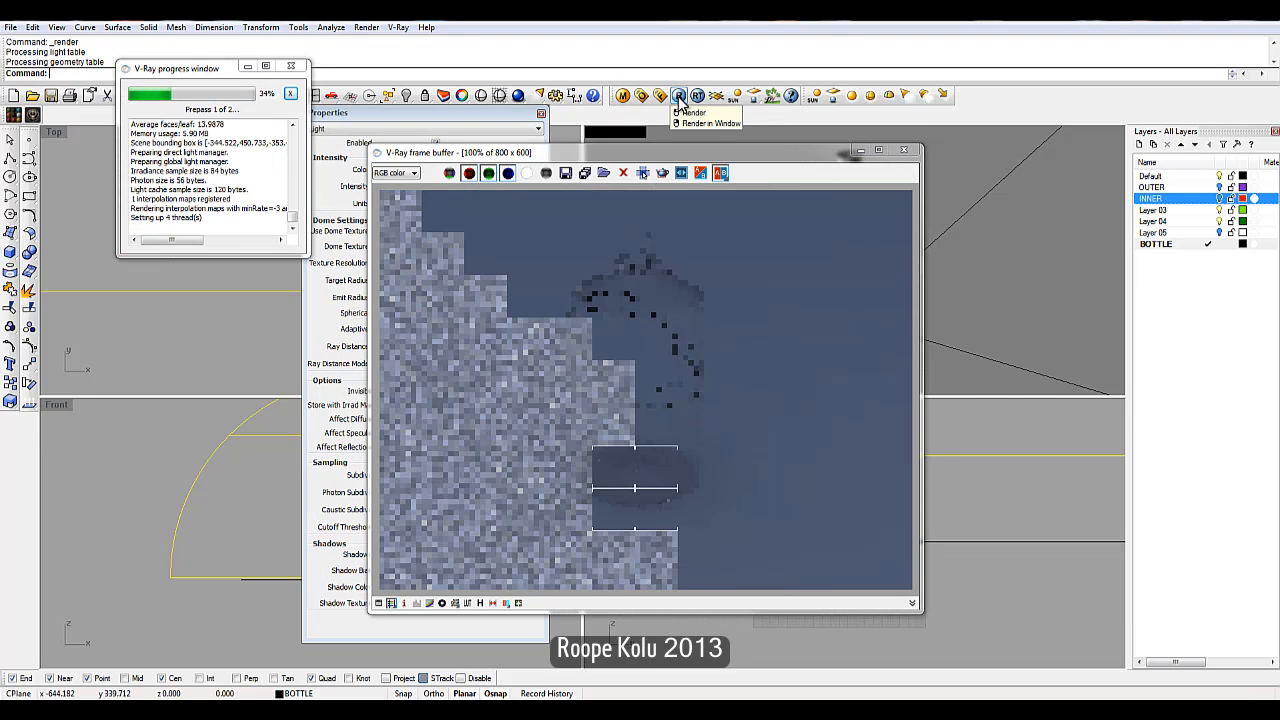
left_click(903, 150)
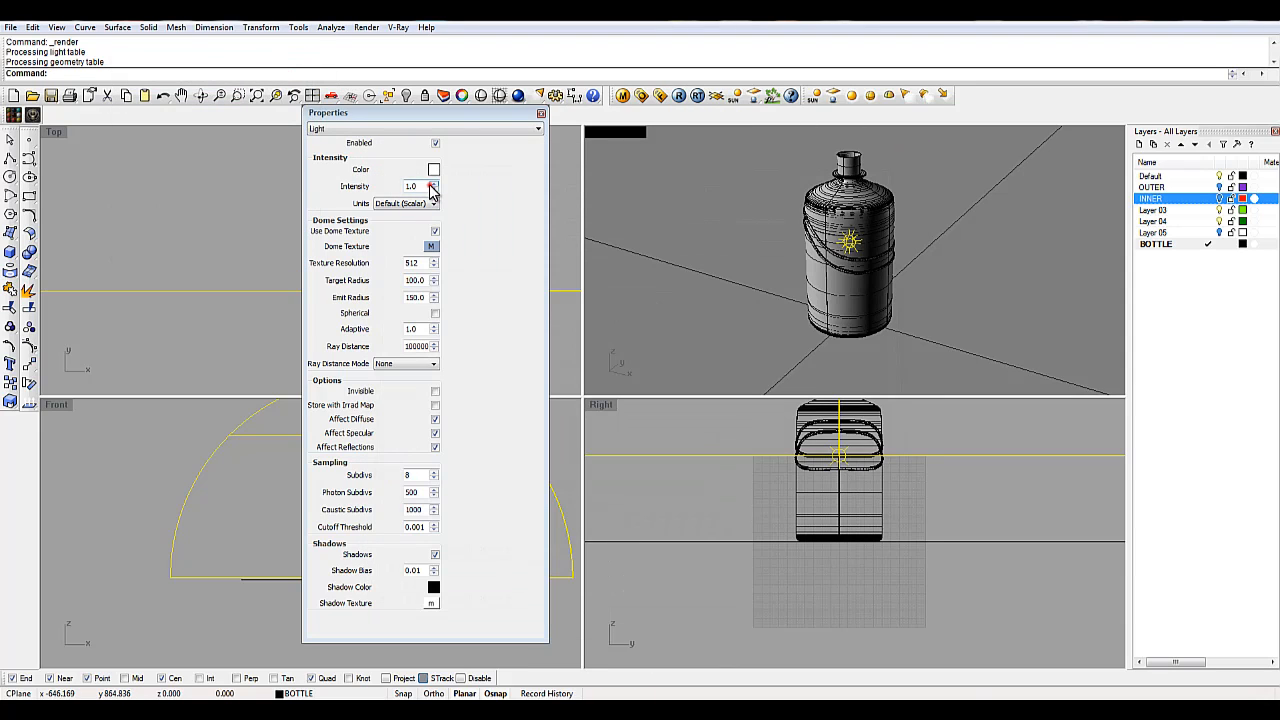
Step: Set the dome light's intensity to 3.0 and render the perspective view with mouse tracking on
left_click(432, 184)
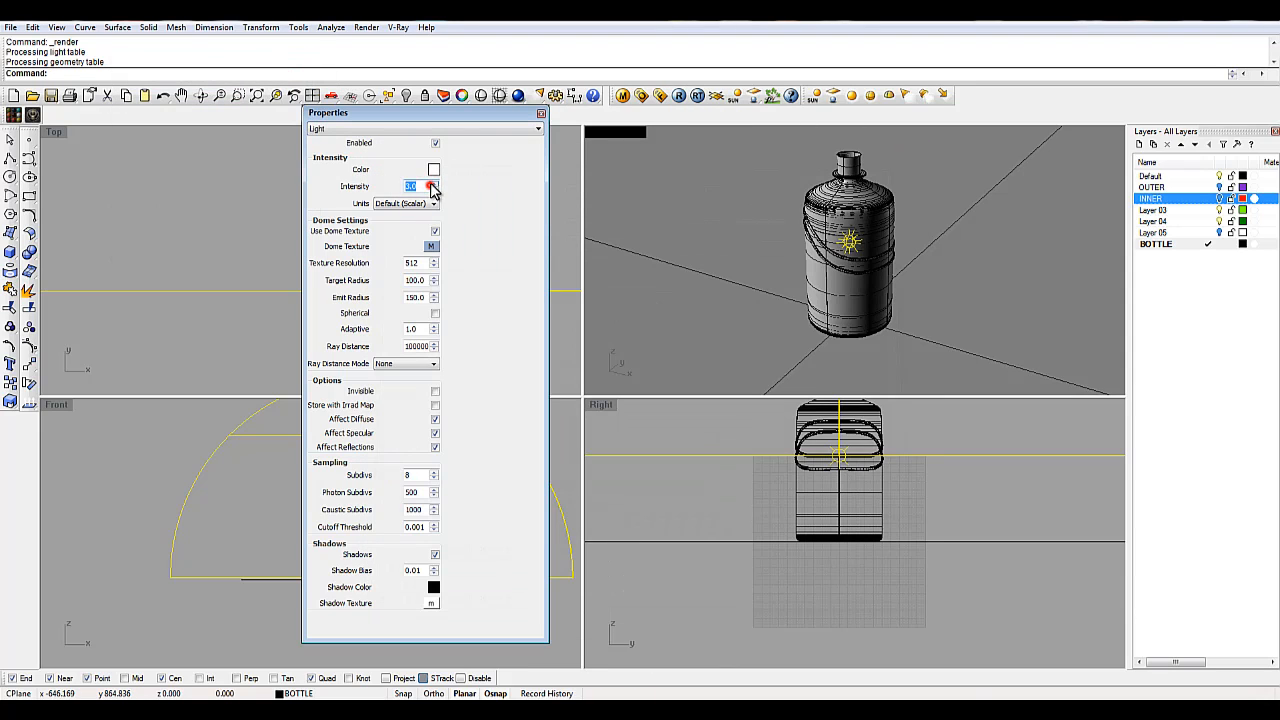
left_click(541, 113)
left_click(682, 98)
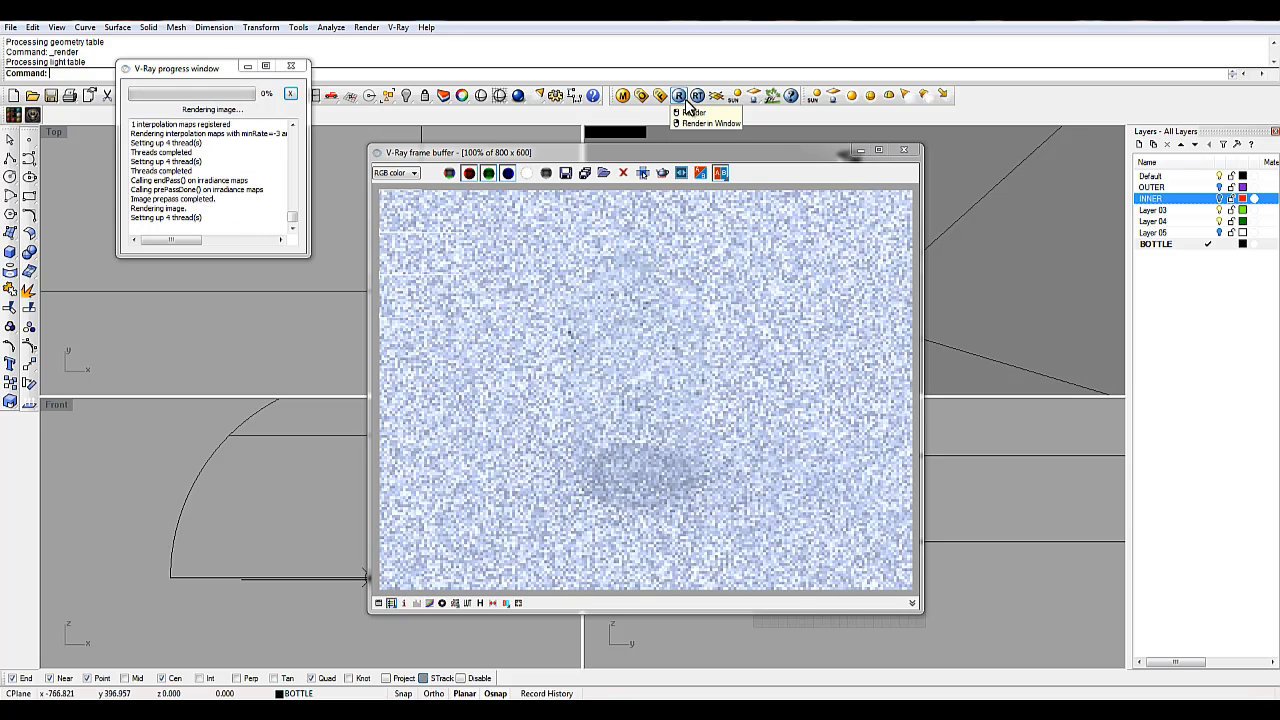
left_click(643, 173)
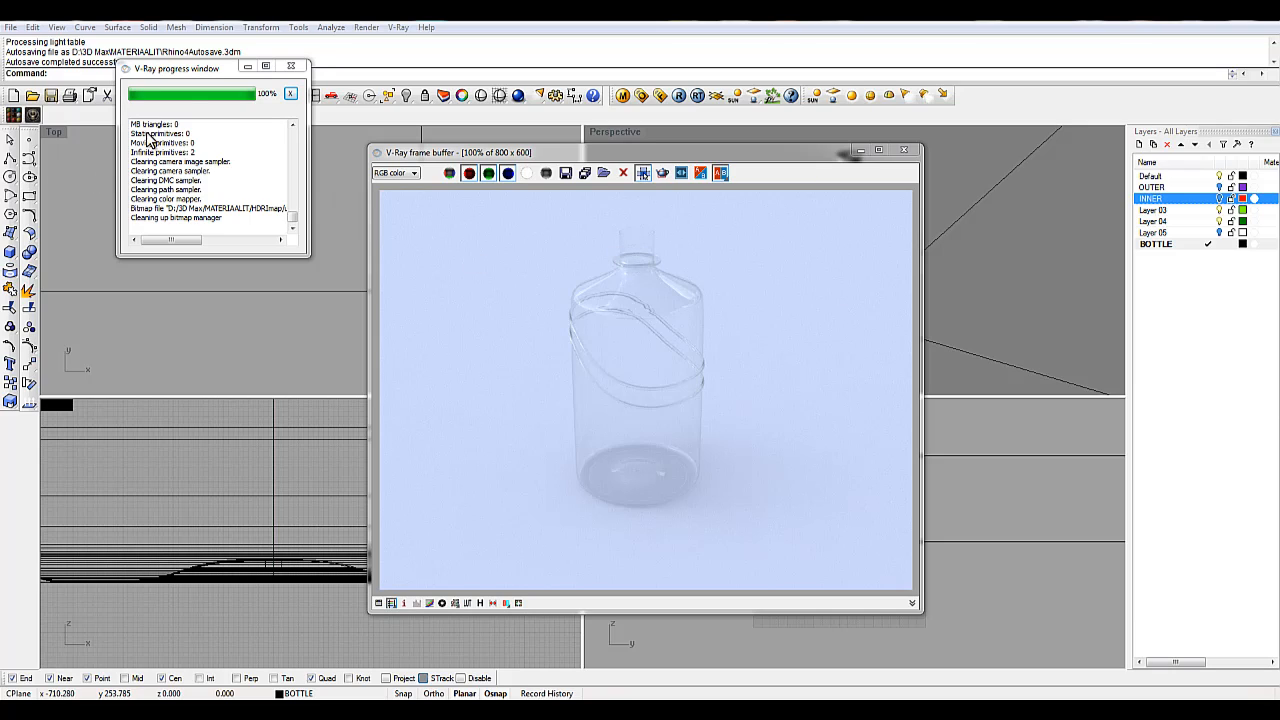
left_click(30, 160)
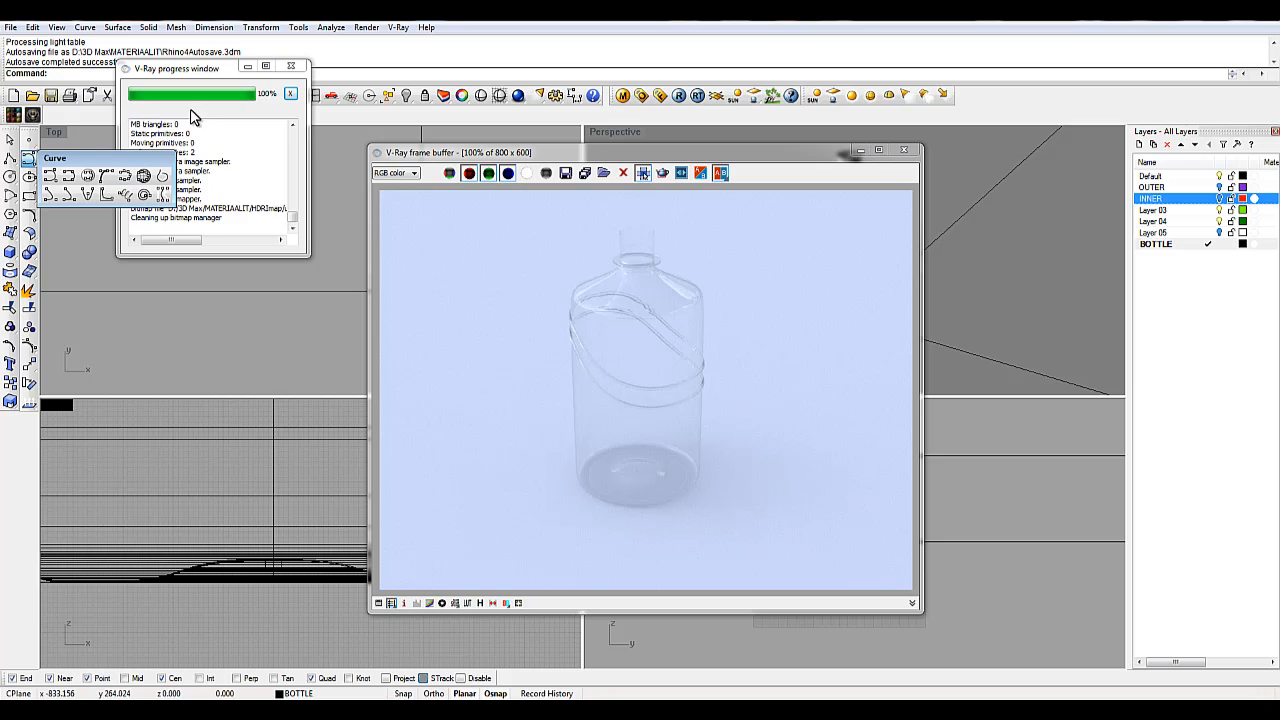
left_click(148, 27)
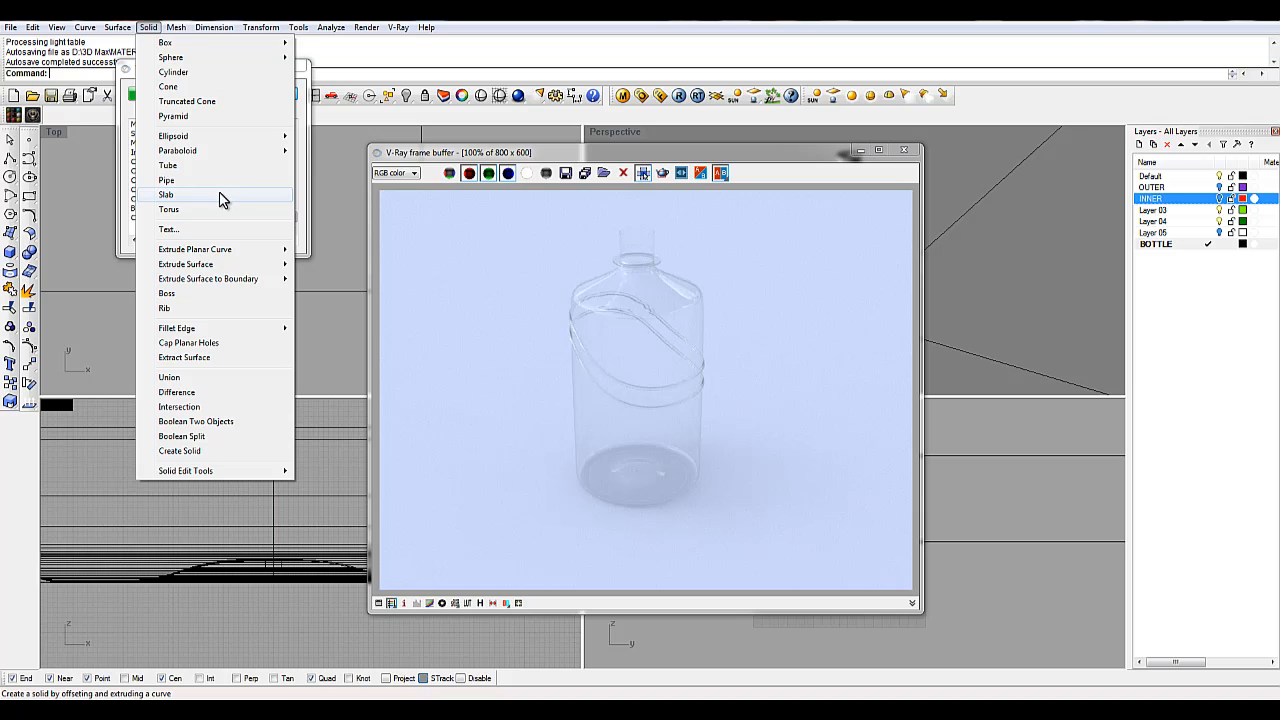
left_click(424, 158)
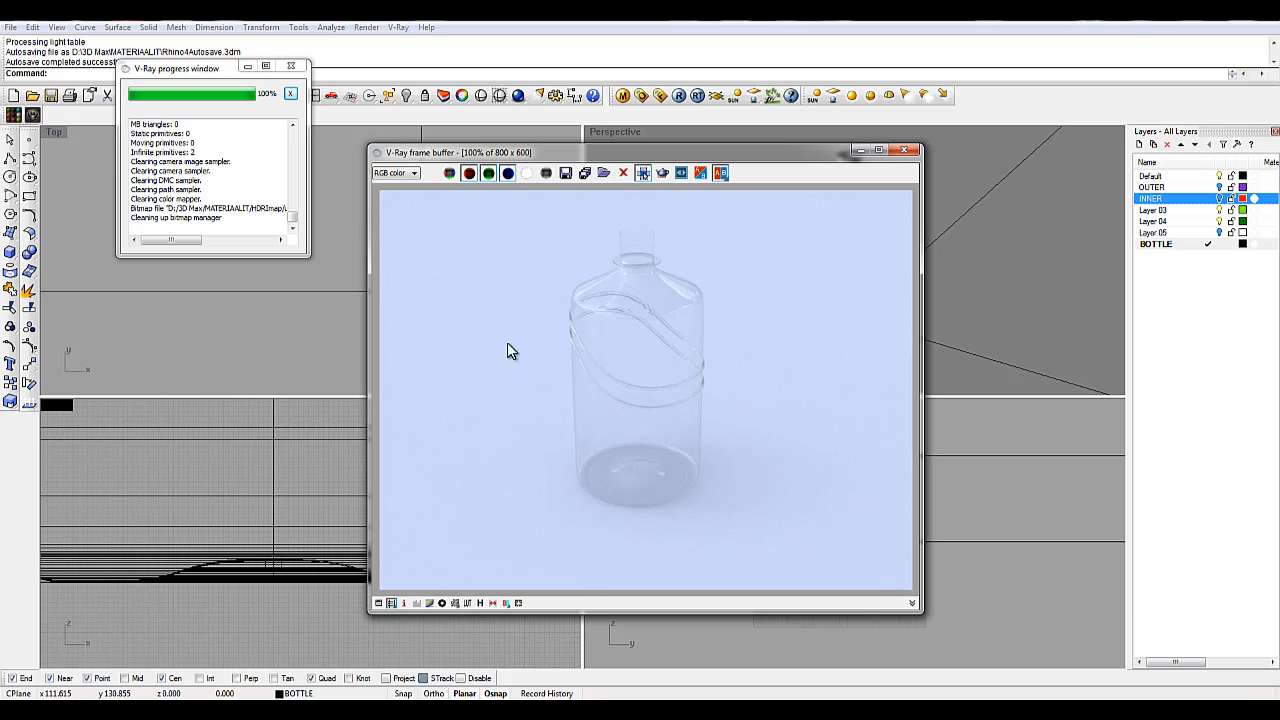
Step: Select the bottle and examine its wall thickness, shoulder and wavy bands up close in the Front view
left_click(205, 607)
scroll(212, 562, "down", 2)
scroll(214, 540, "down", 3)
scroll(185, 521, "up", 6)
scroll(185, 514, "up", 5)
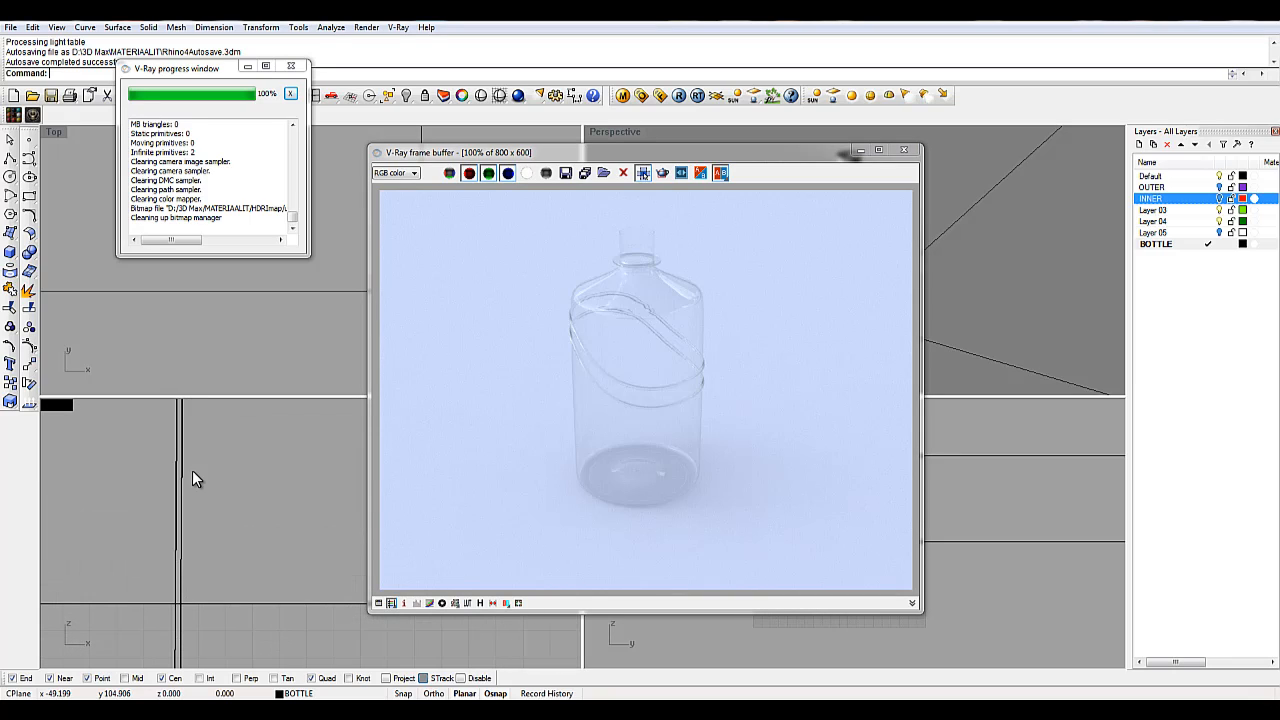
left_click(182, 473)
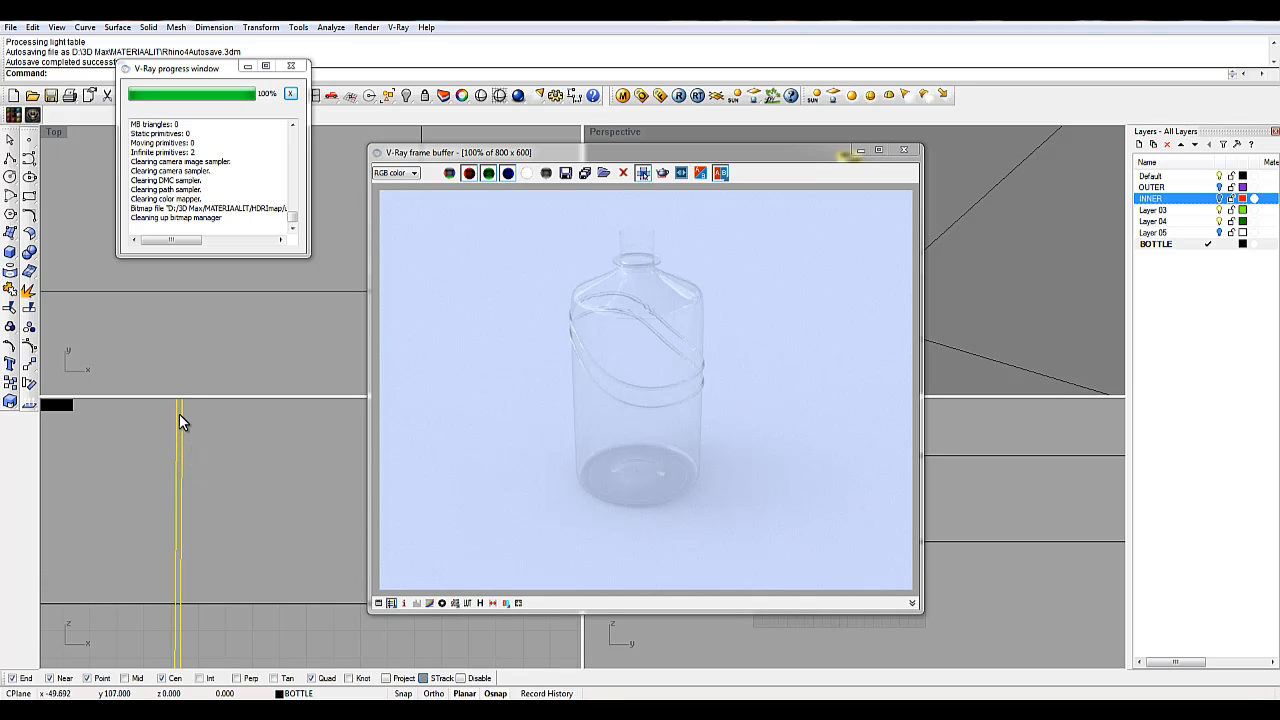
scroll(179, 414, "down", 4)
scroll(187, 431, "down", 3)
right_click_drag(191, 430, 148, 548)
scroll(149, 510, "down", 7)
right_click_drag(176, 426, 224, 490)
scroll(150, 459, "up", 6)
scroll(142, 479, "up", 2)
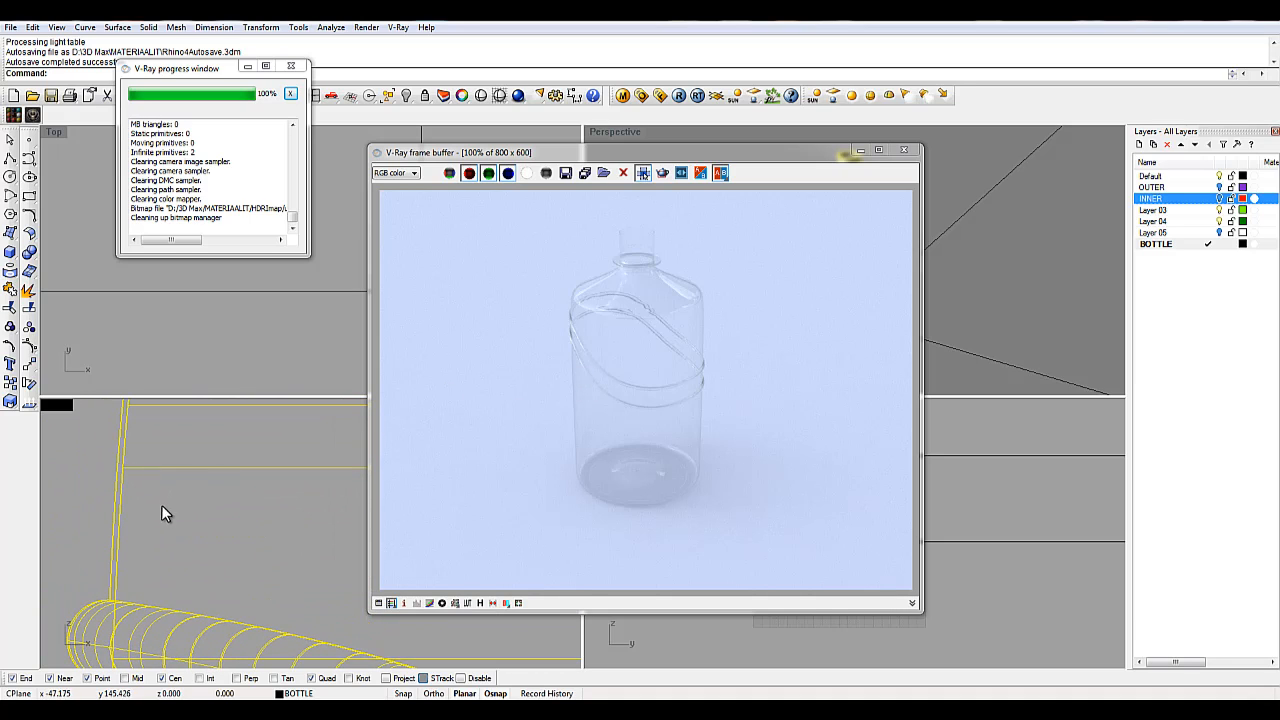
scroll(165, 514, "down", 3)
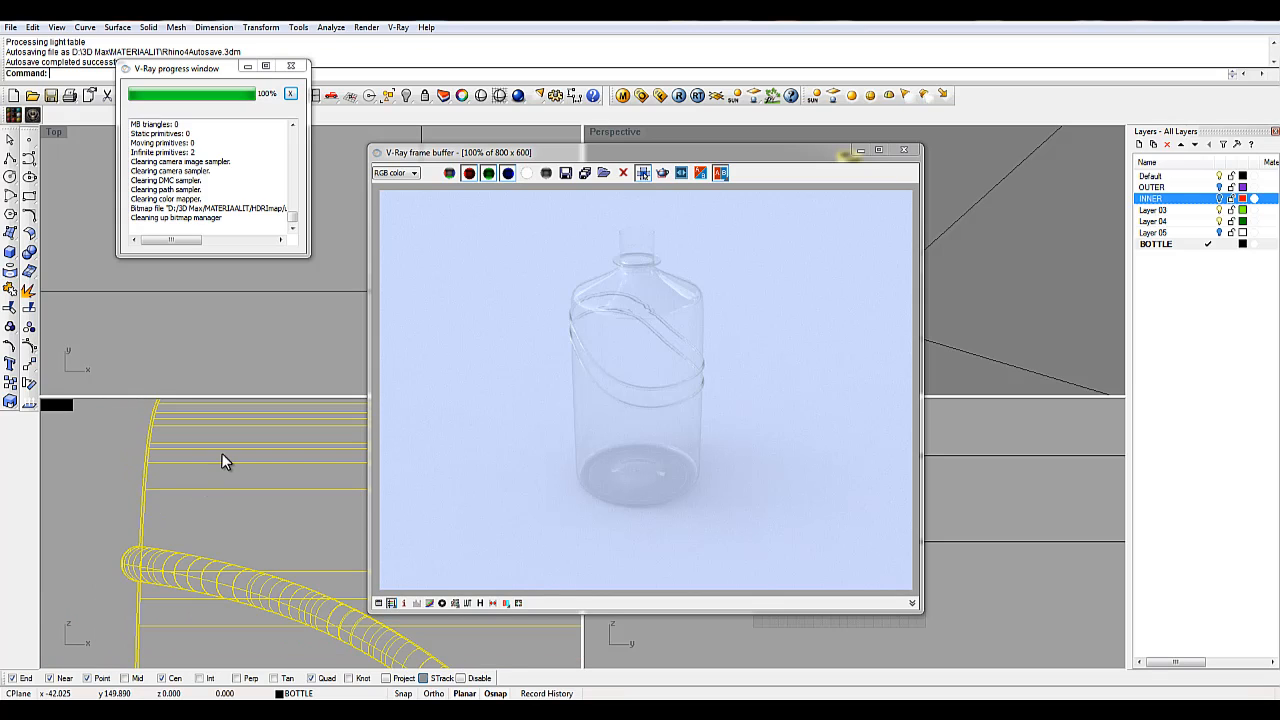
scroll(216, 468, "up", 3)
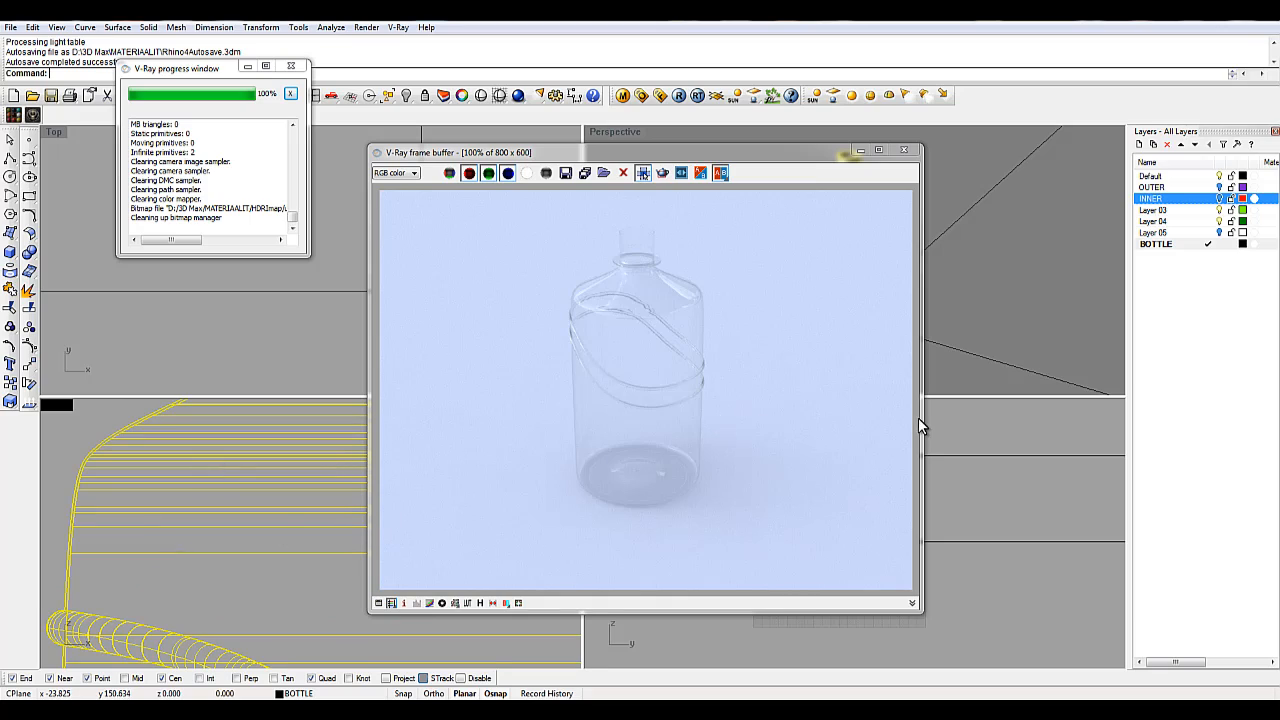